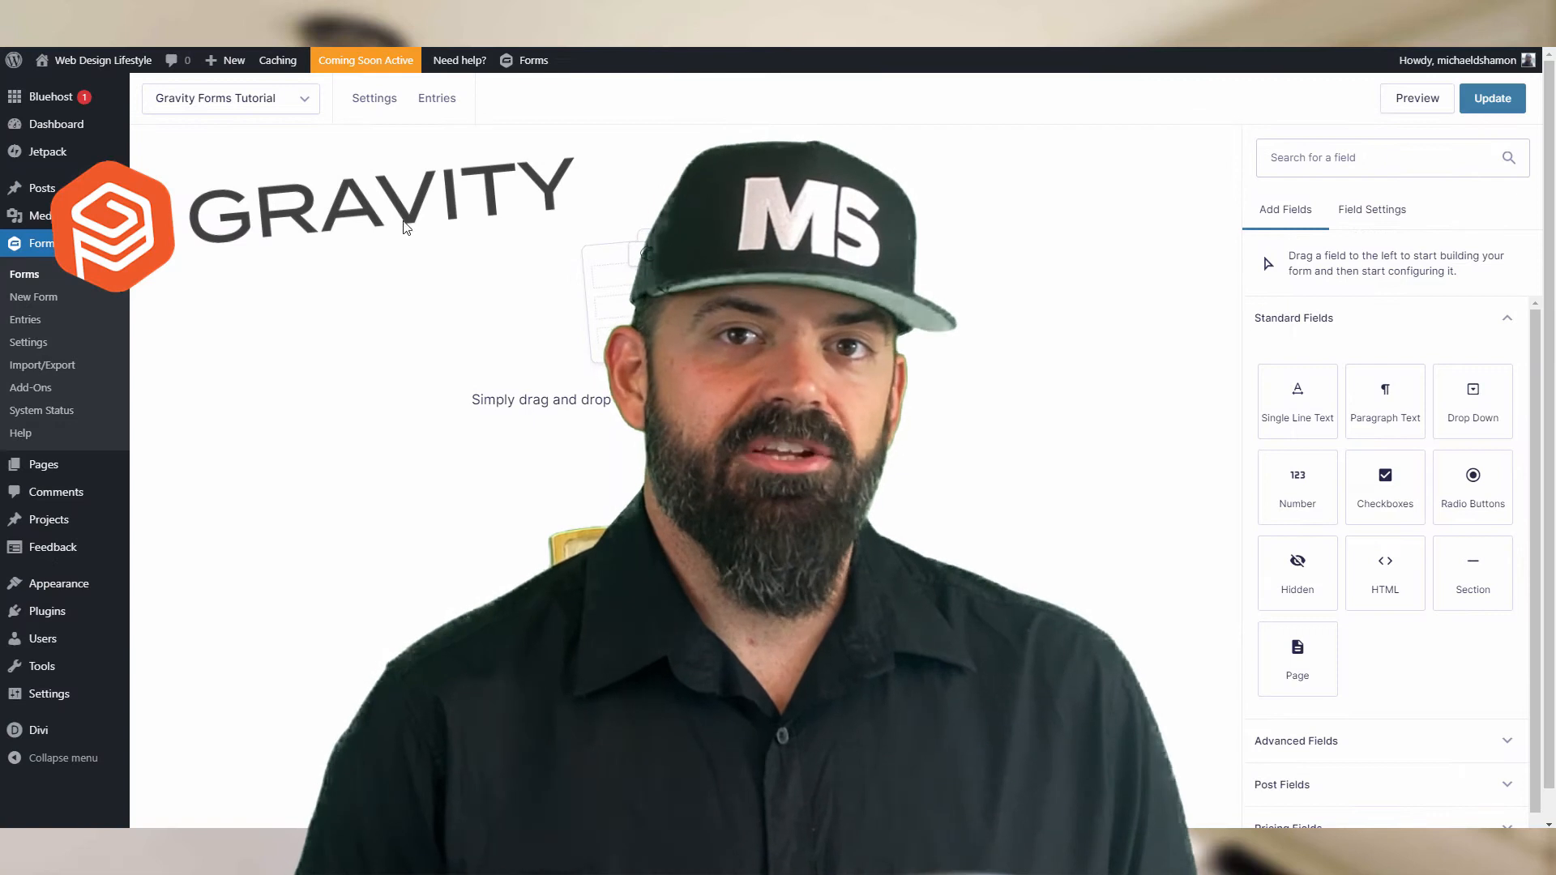
pyautogui.click(306, 104)
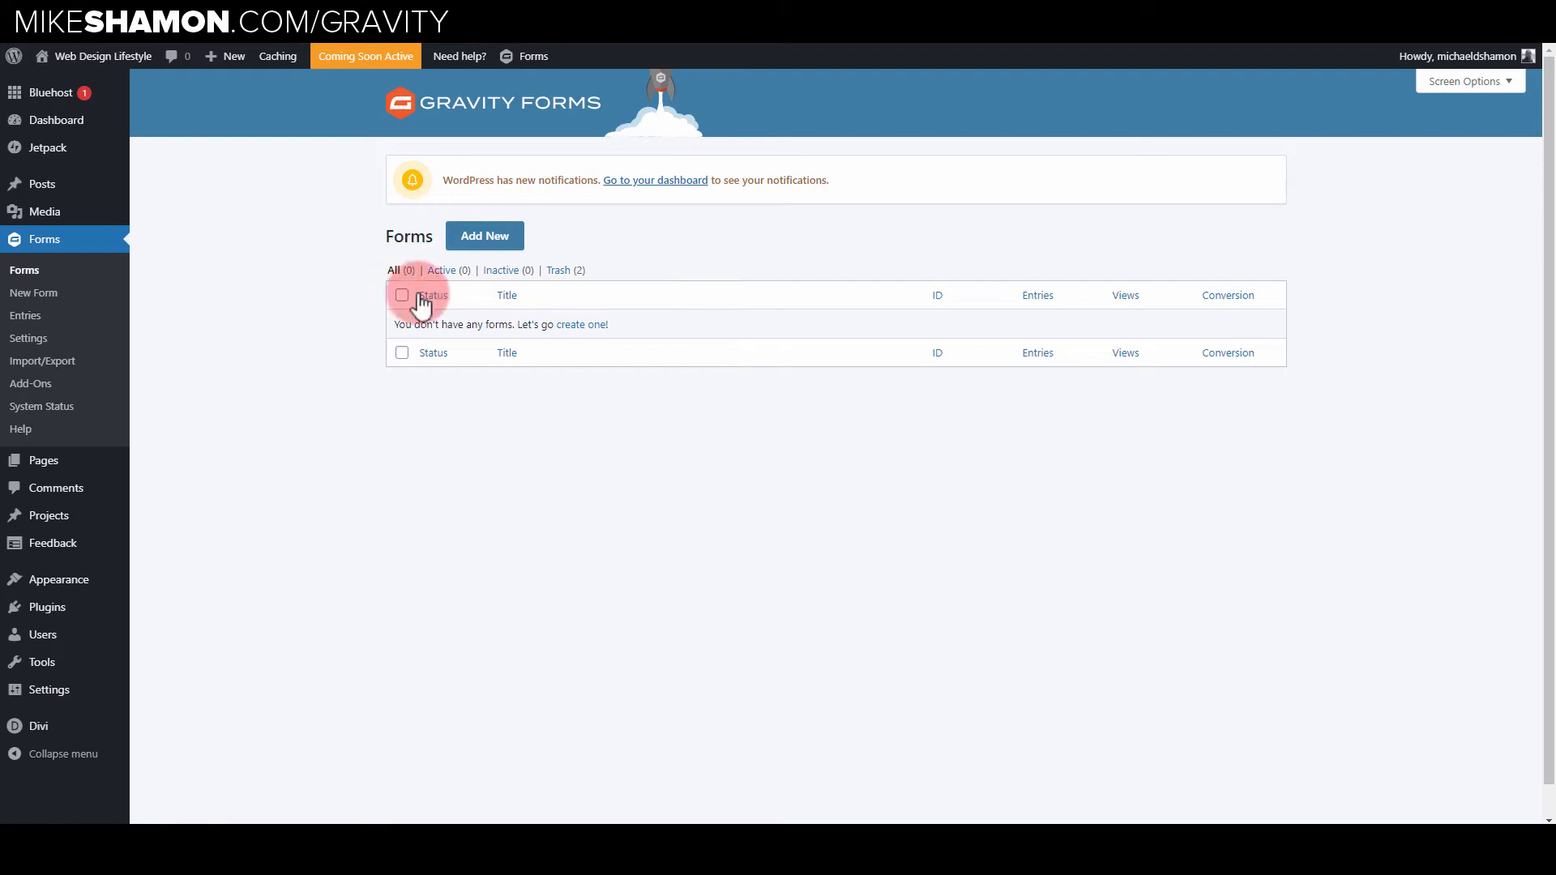
# - Create a new form titled "Gravity Forms Tutorial" with no description
pyautogui.click(506, 237)
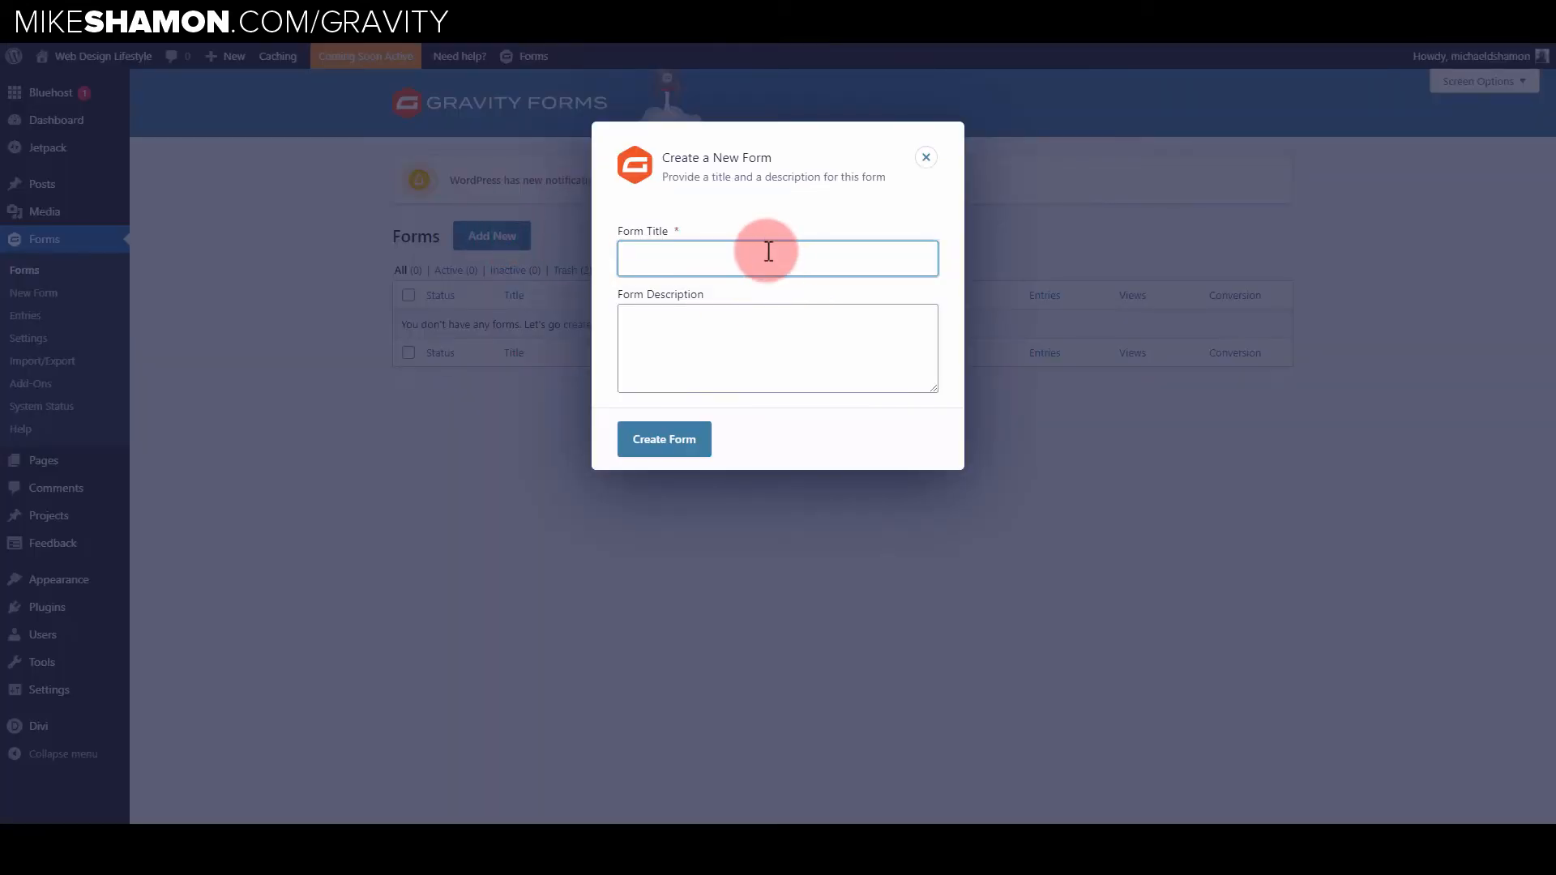
pyautogui.write('Gravity Forms Tutorial')
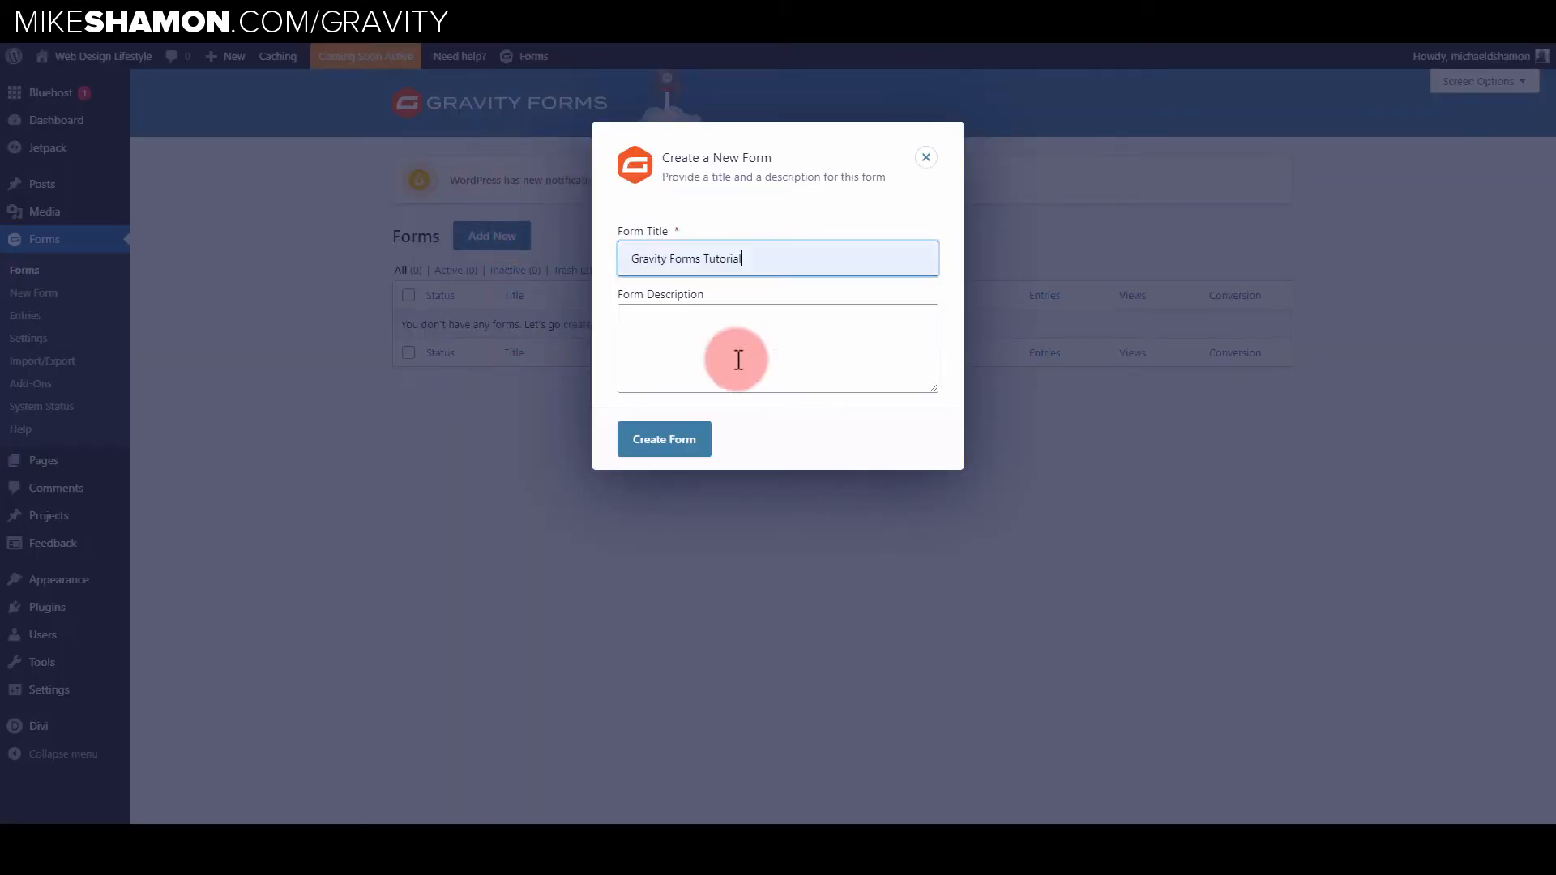
pyautogui.click(677, 439)
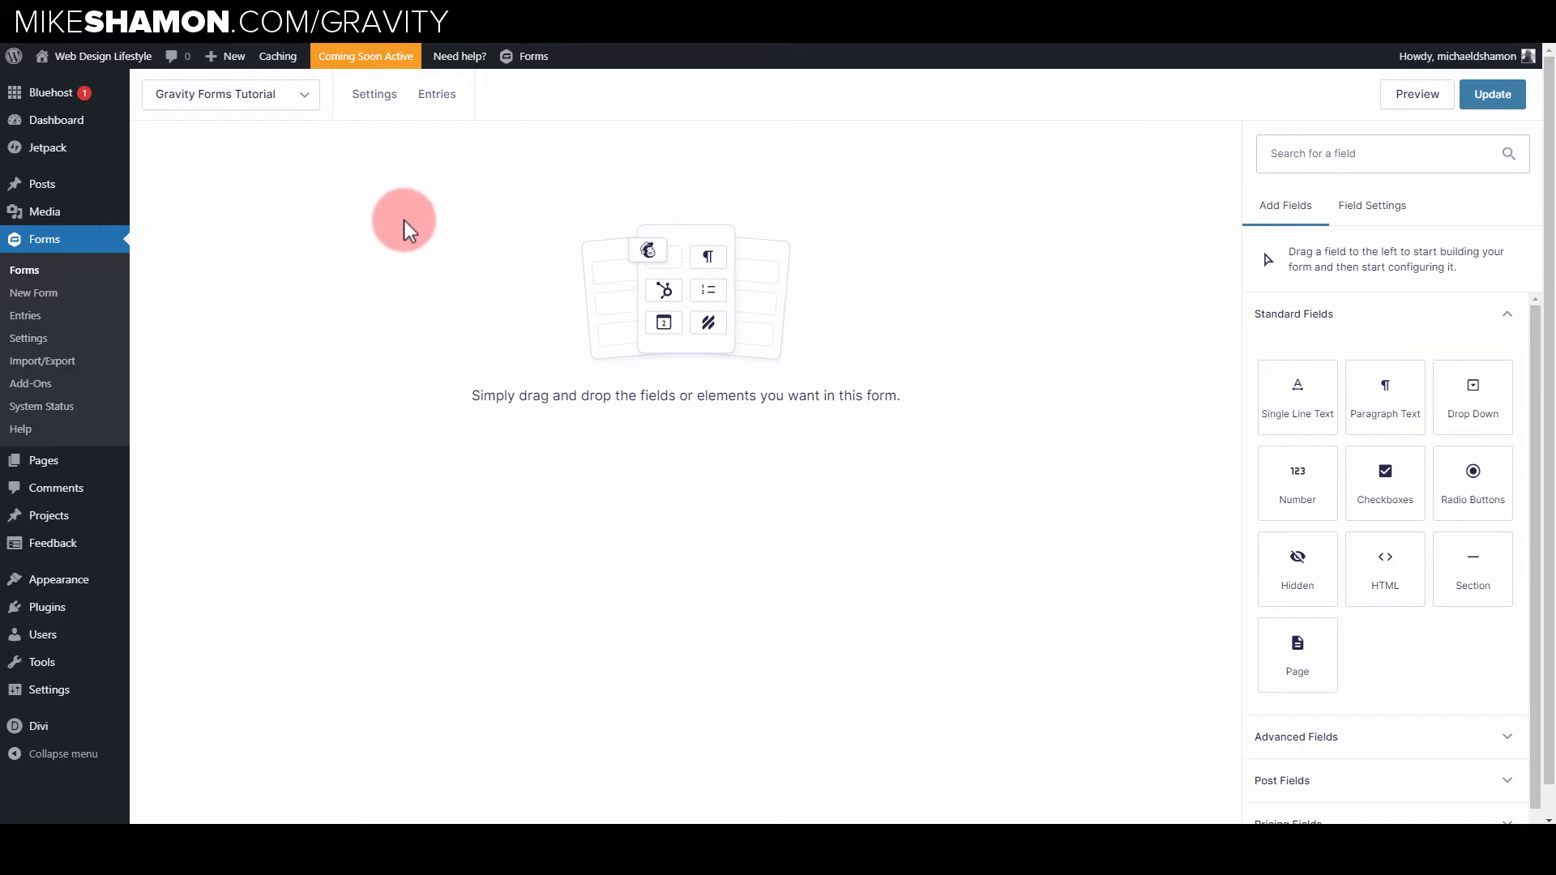
# - Look over the list of forms to switch between and the form's available settings pages
pyautogui.click(306, 98)
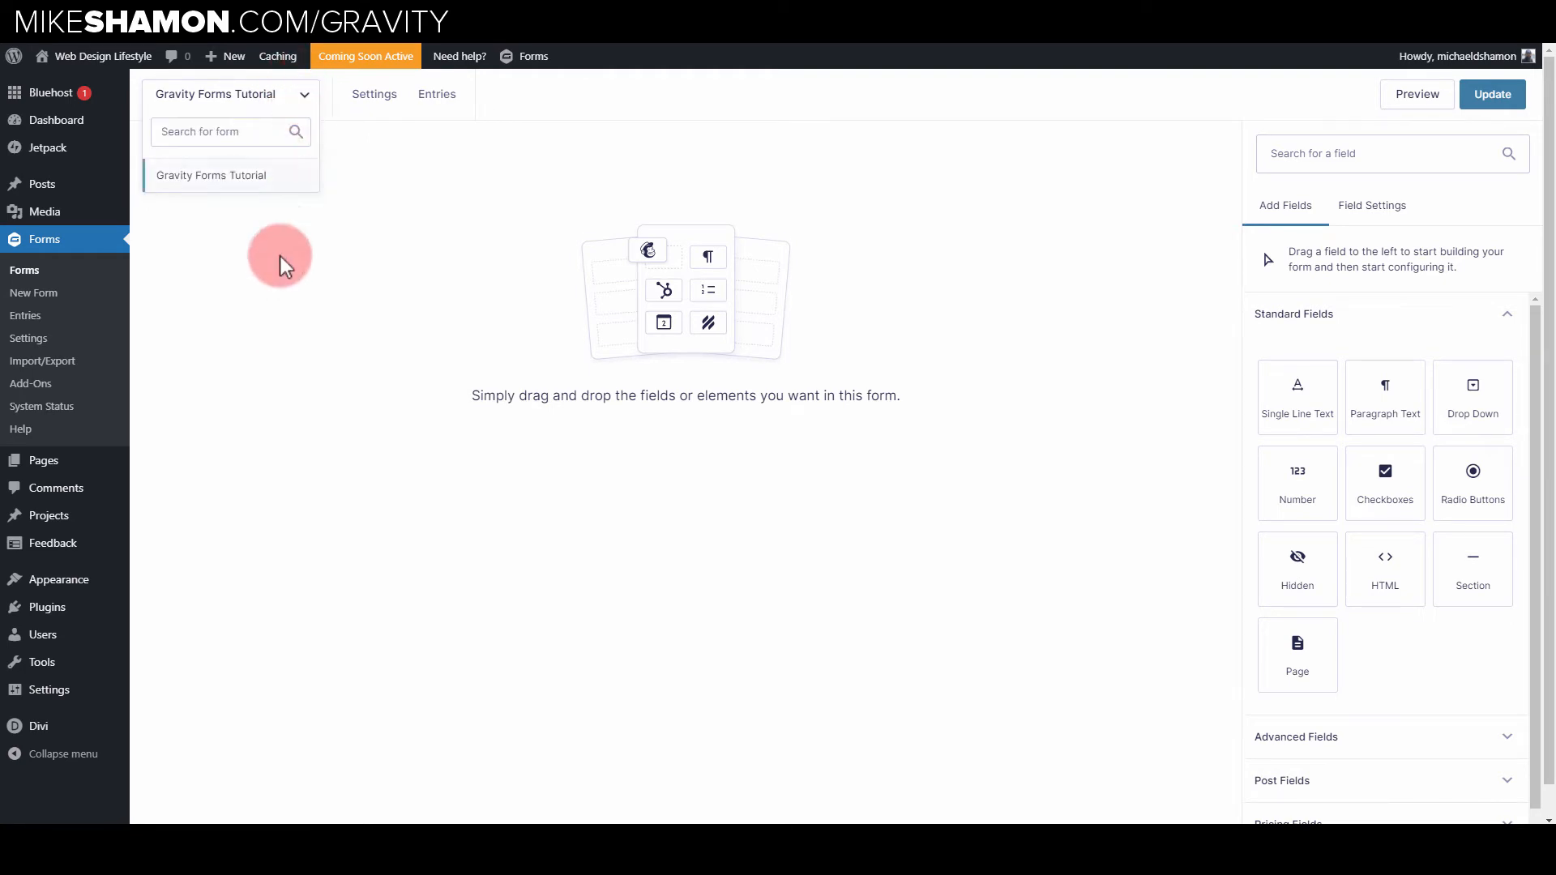
pyautogui.moveTo(377, 97)
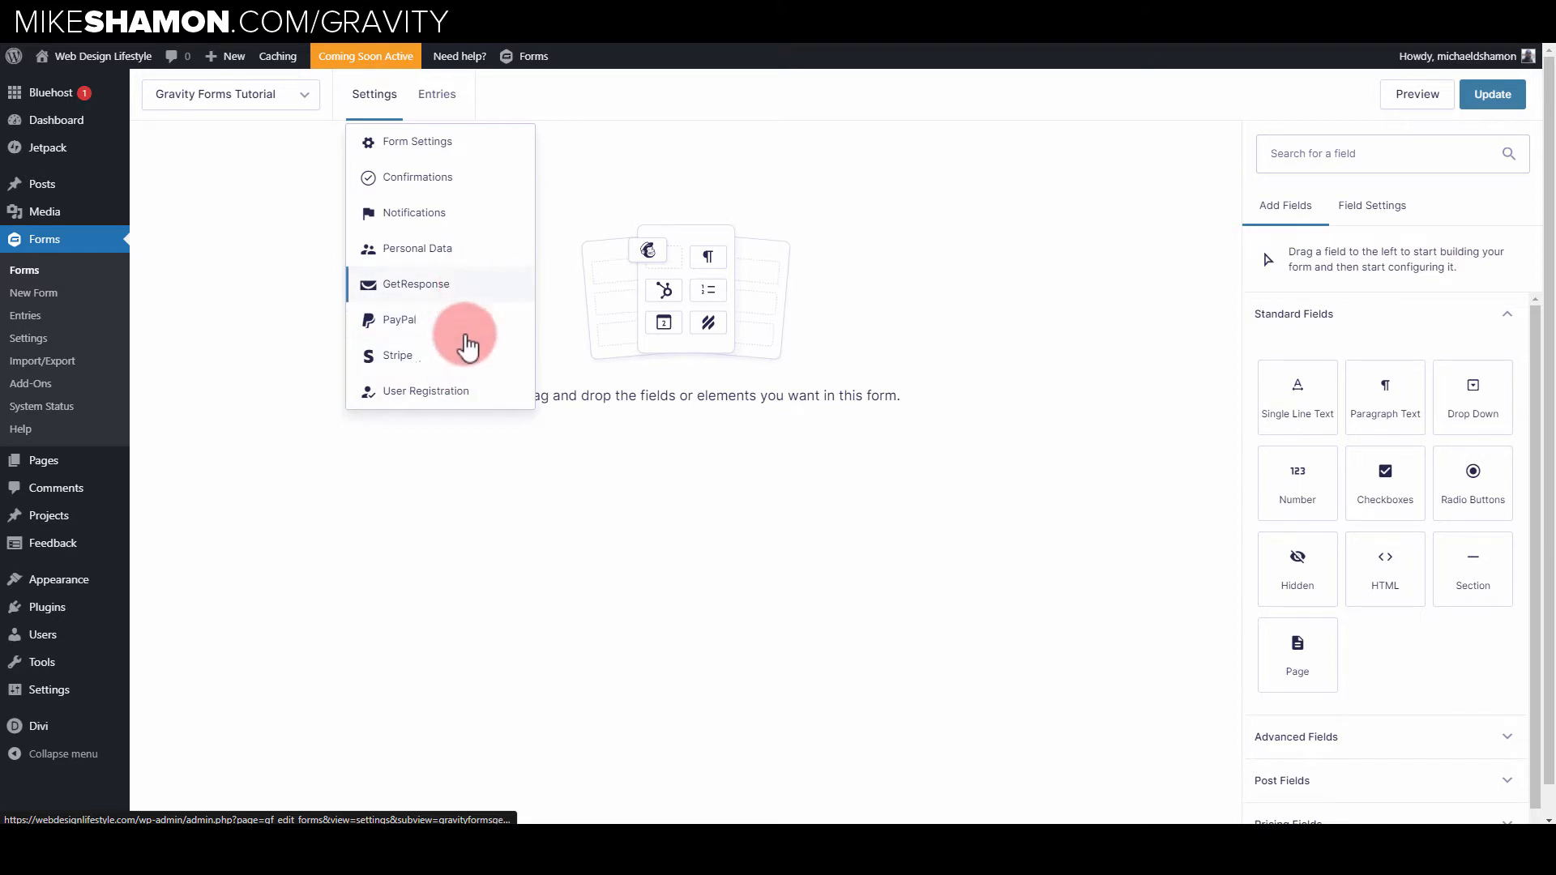
pyautogui.click(421, 291)
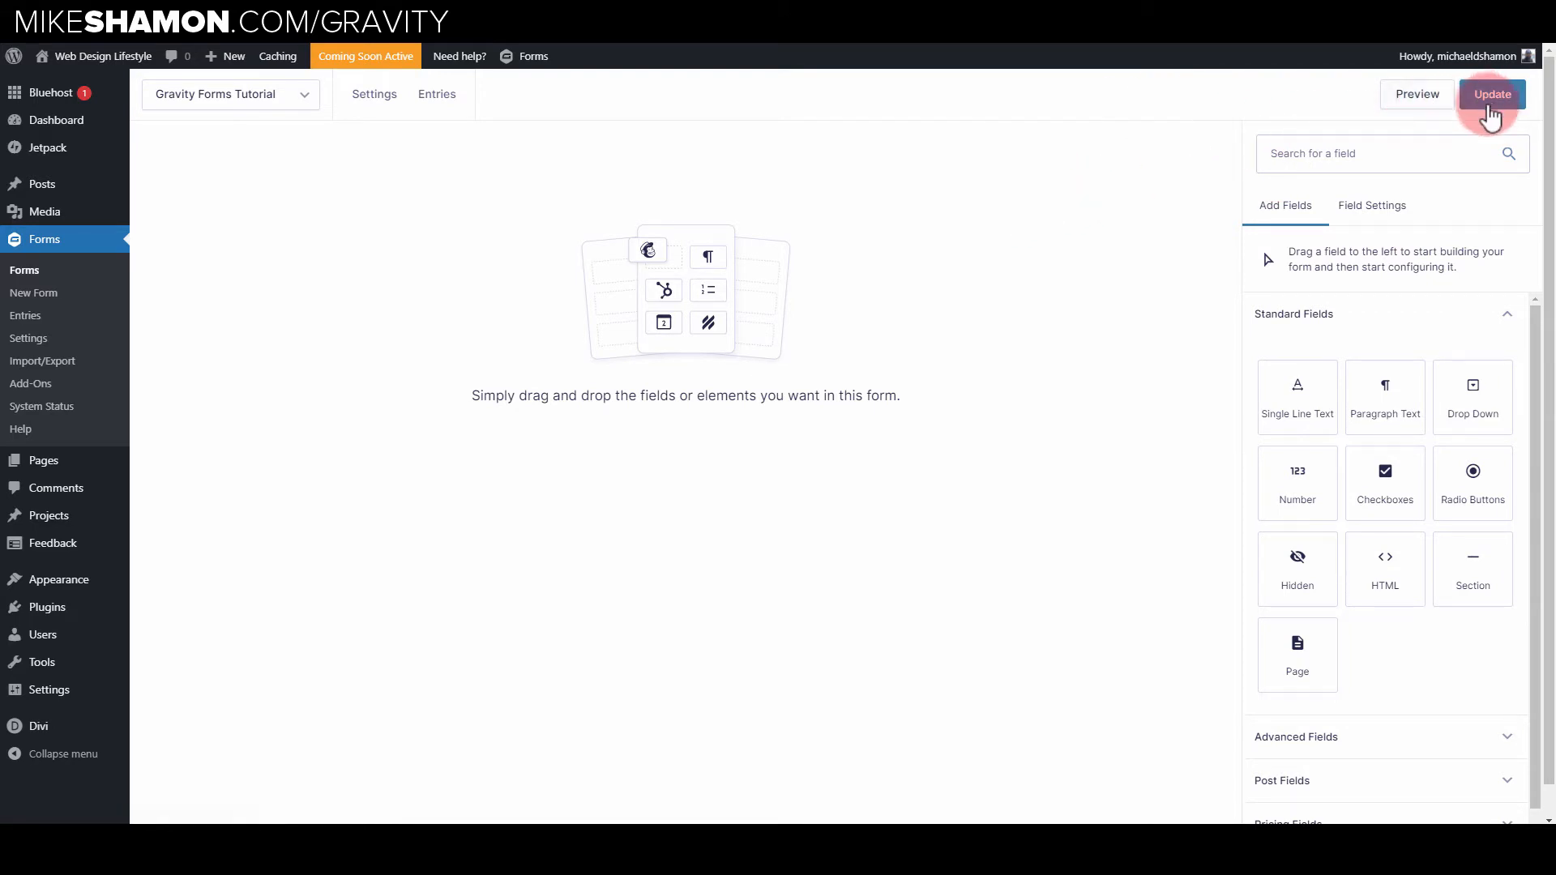
# - Expand the Advanced, Post and Pricing field groups and examine the field types available alongside the Standard ones
pyautogui.click(1363, 153)
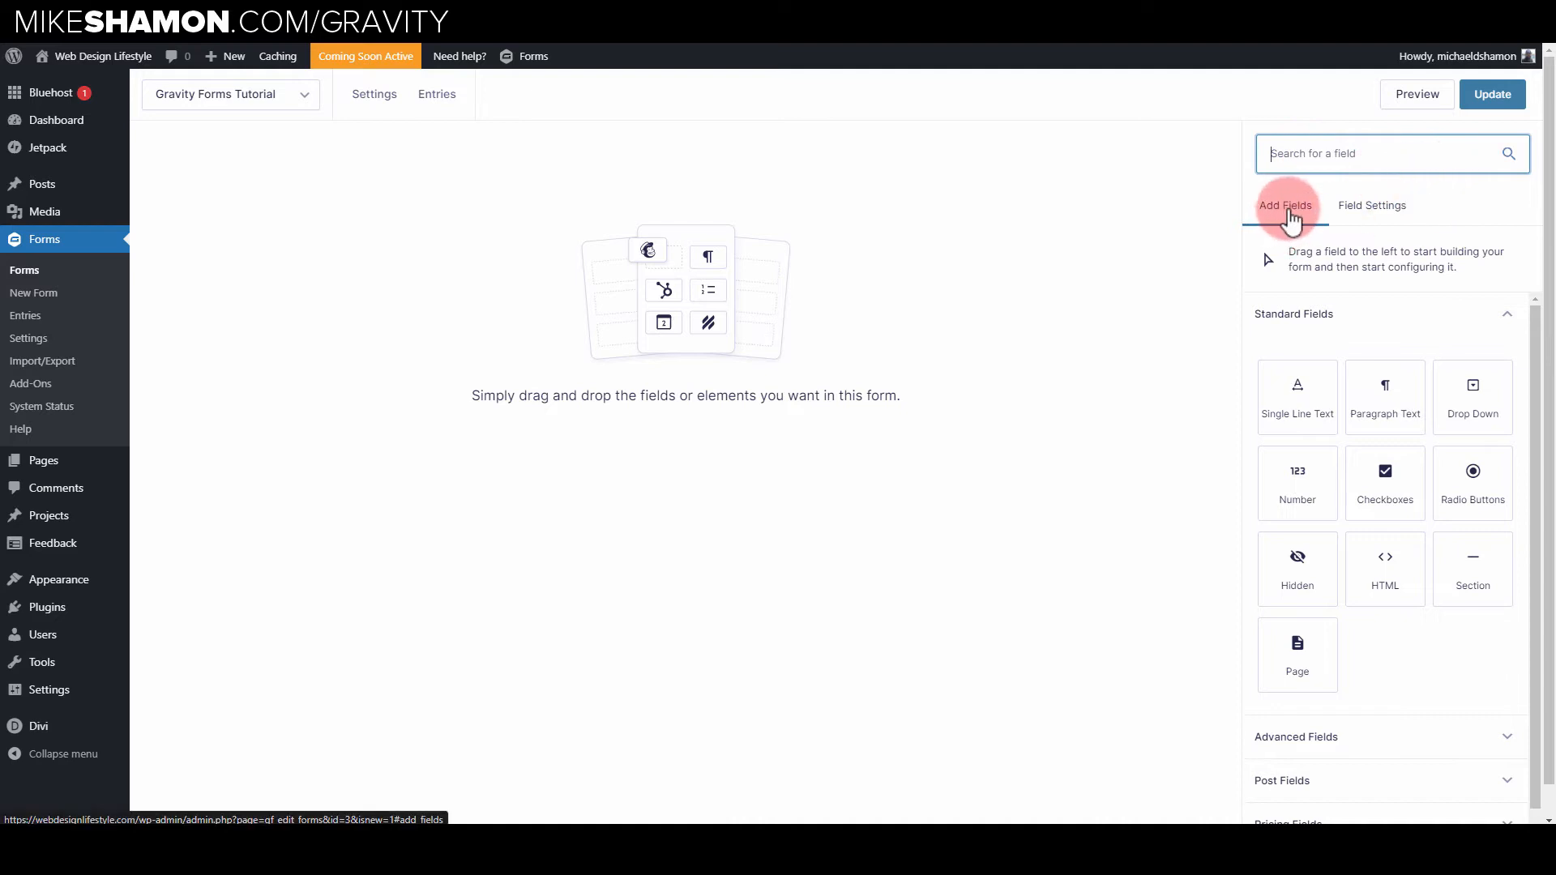
pyautogui.click(1521, 313)
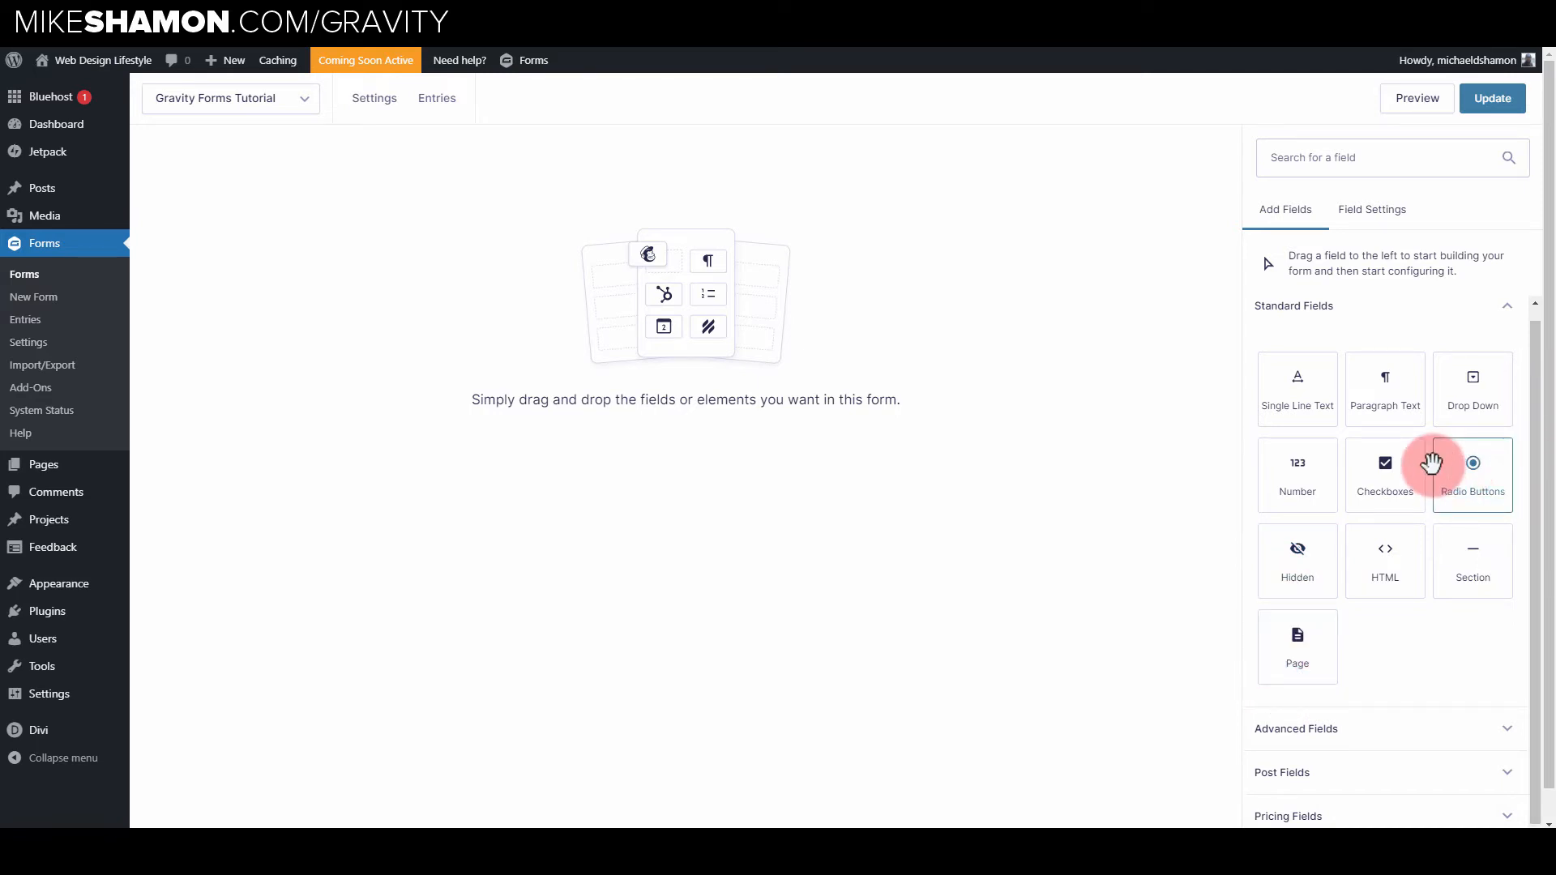
pyautogui.click(1380, 729)
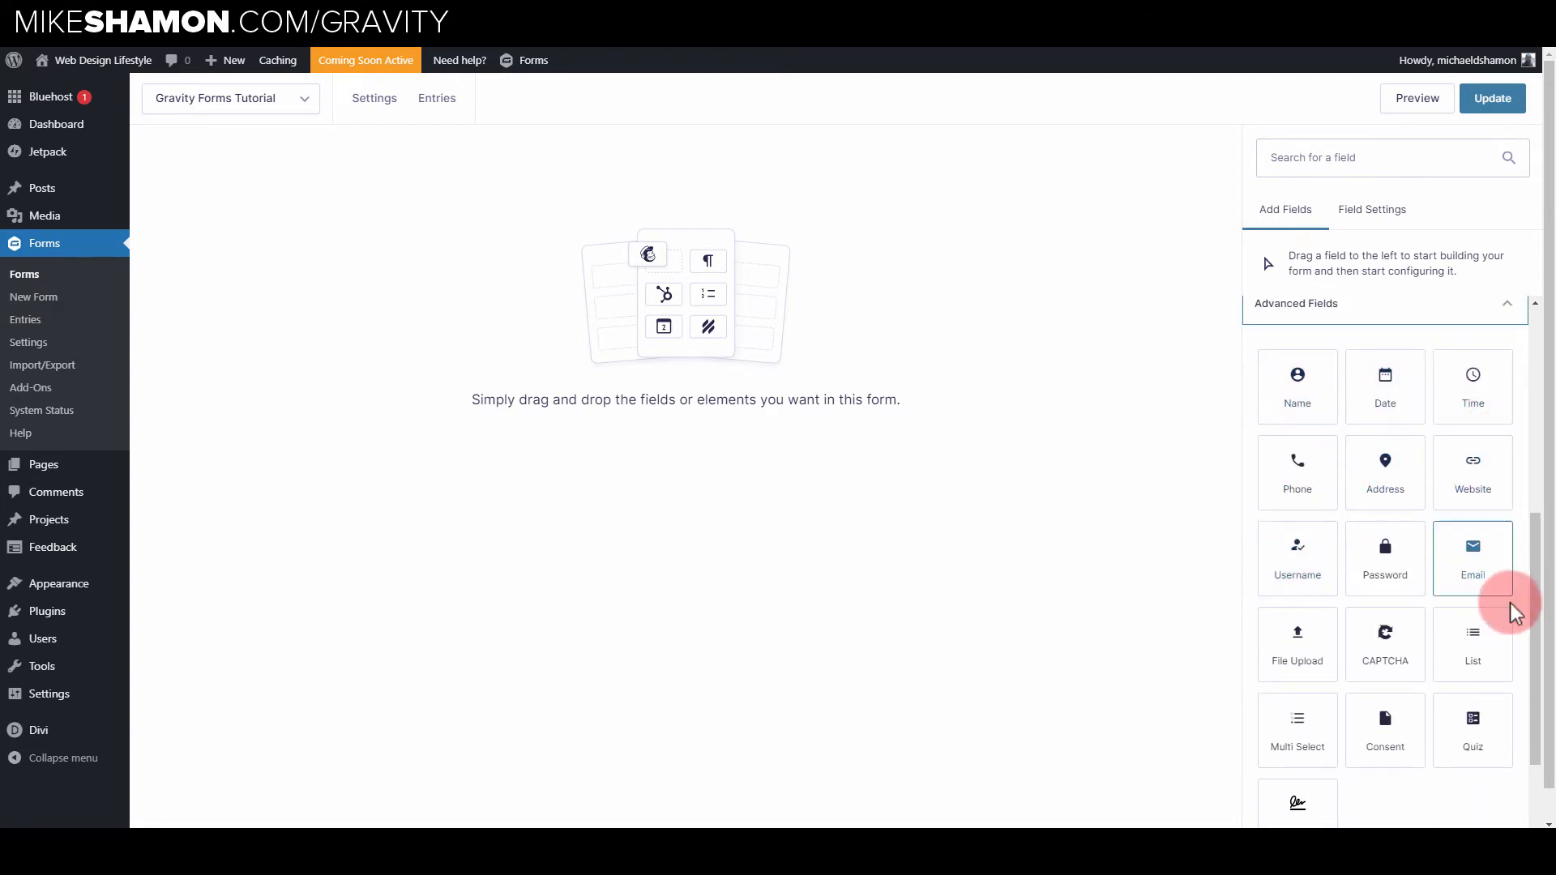
pyautogui.scroll(-1, 1533, 590)
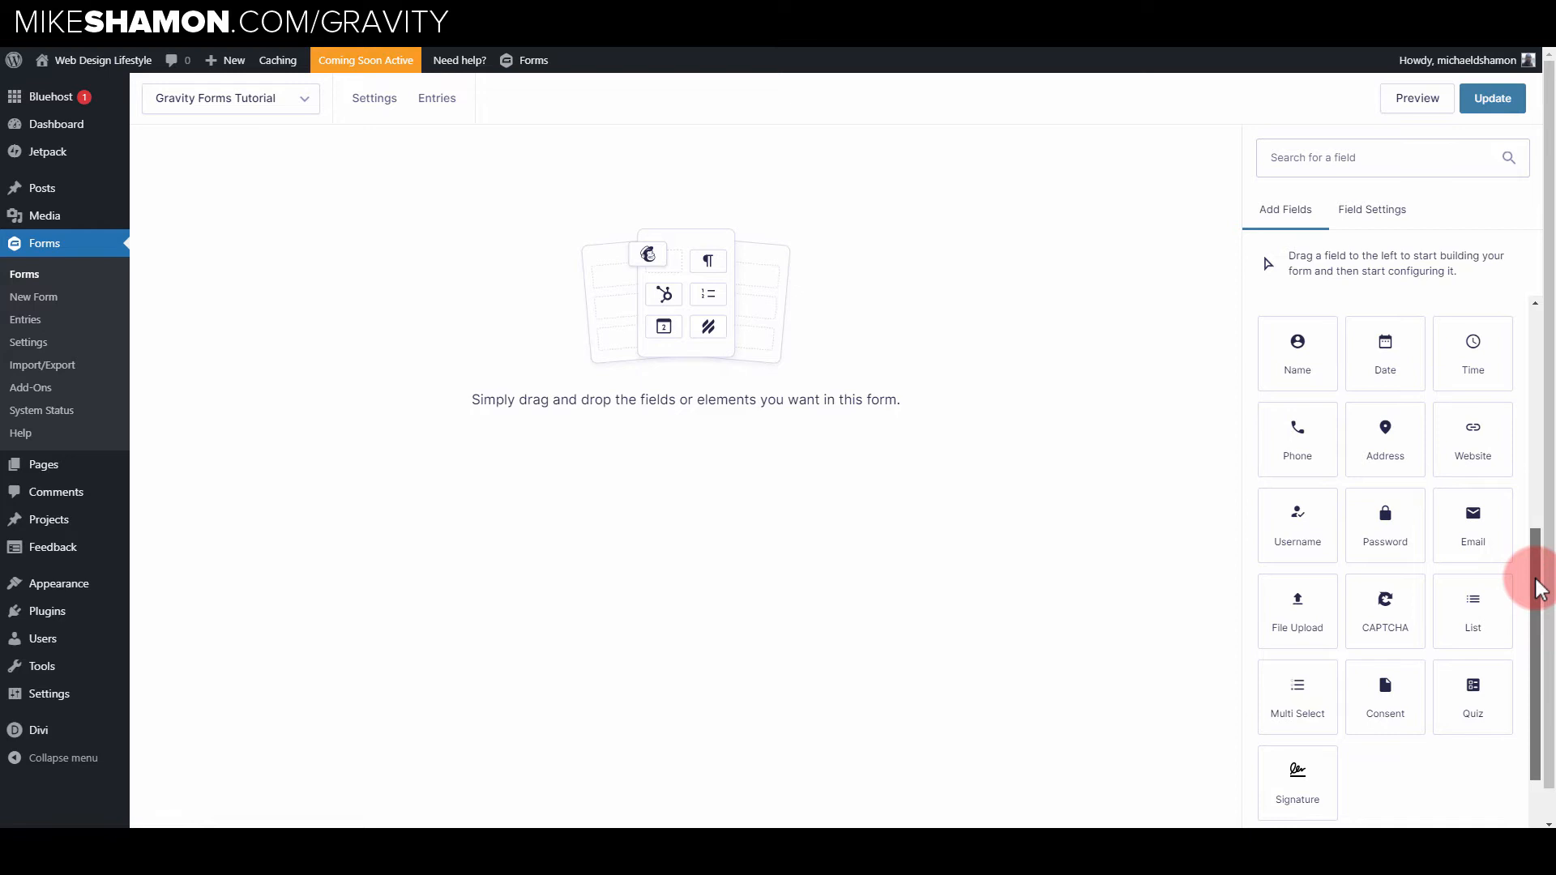
pyautogui.moveTo(1535, 579); pyautogui.dragTo(1539, 640)
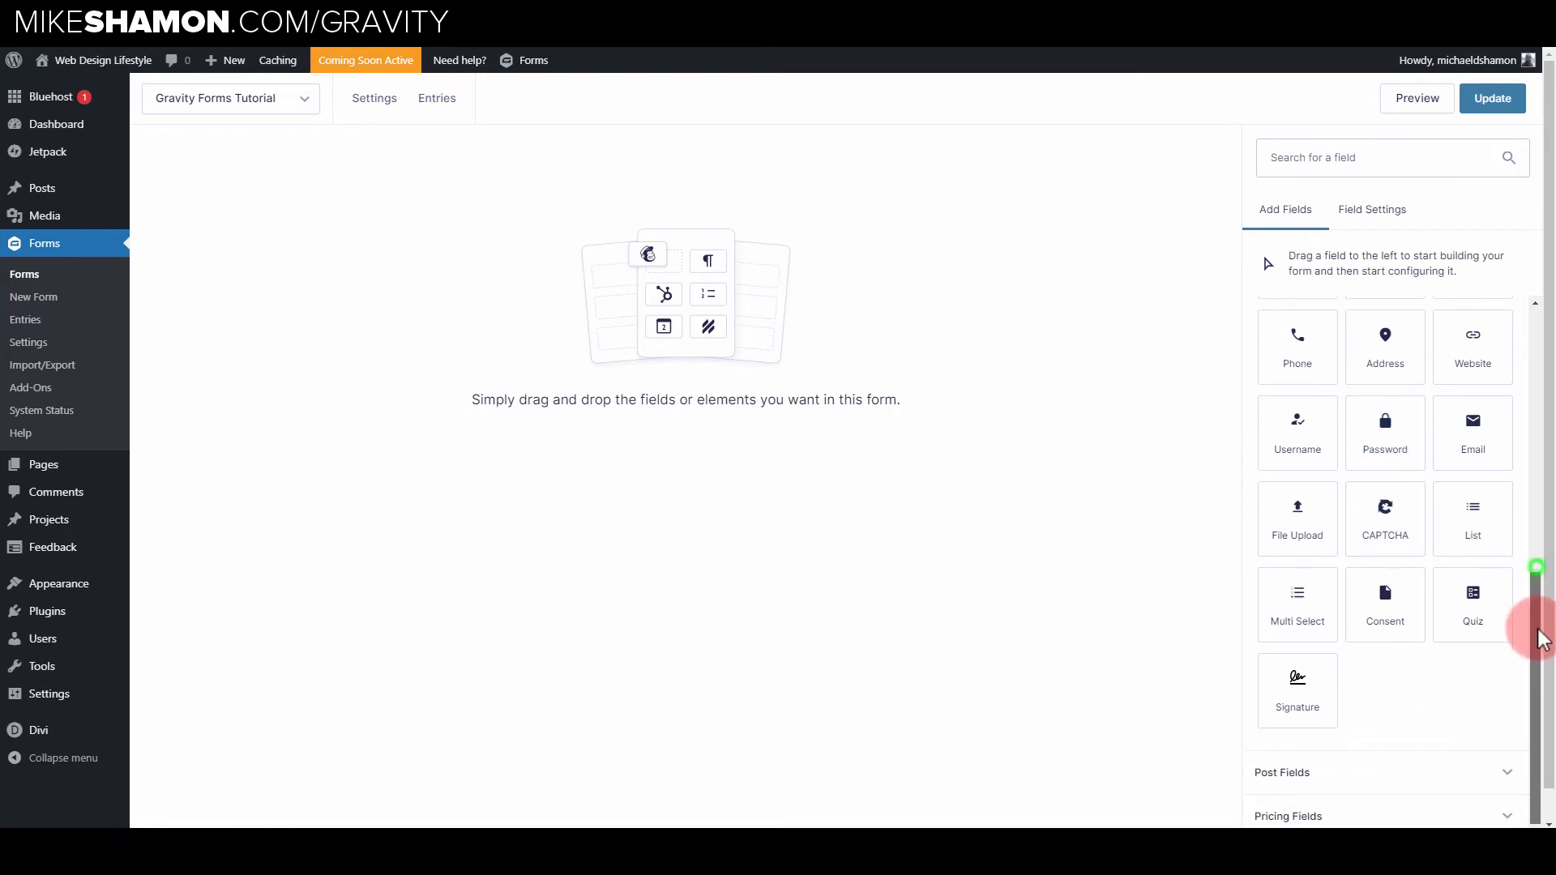
pyautogui.click(1314, 770)
pyautogui.moveTo(1530, 538); pyautogui.dragTo(1530, 674)
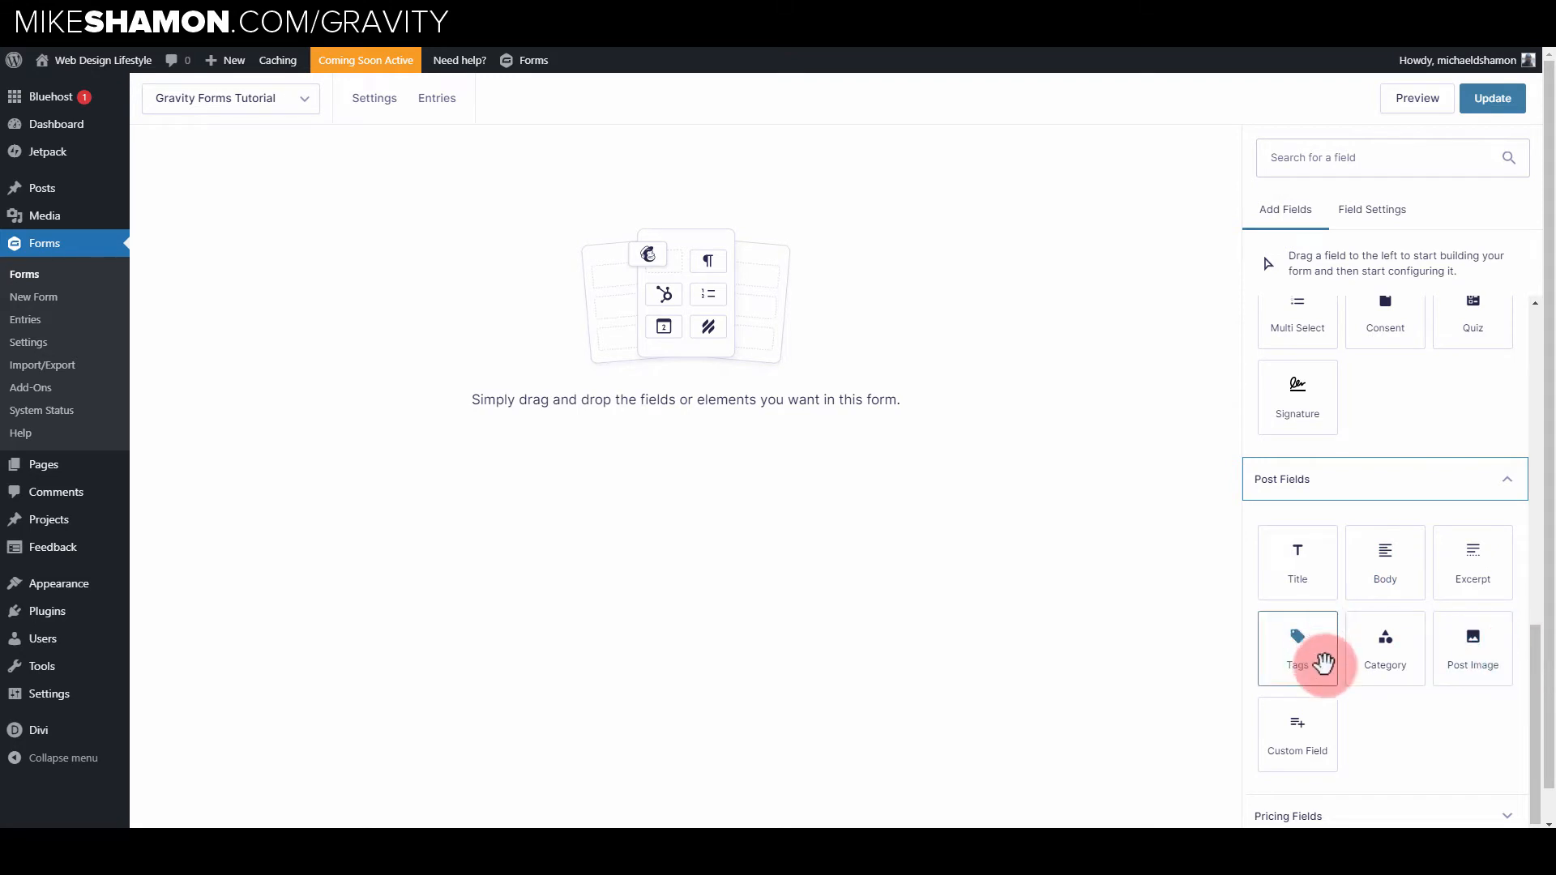
pyautogui.click(1313, 815)
pyautogui.scroll(-3, 1402, 646)
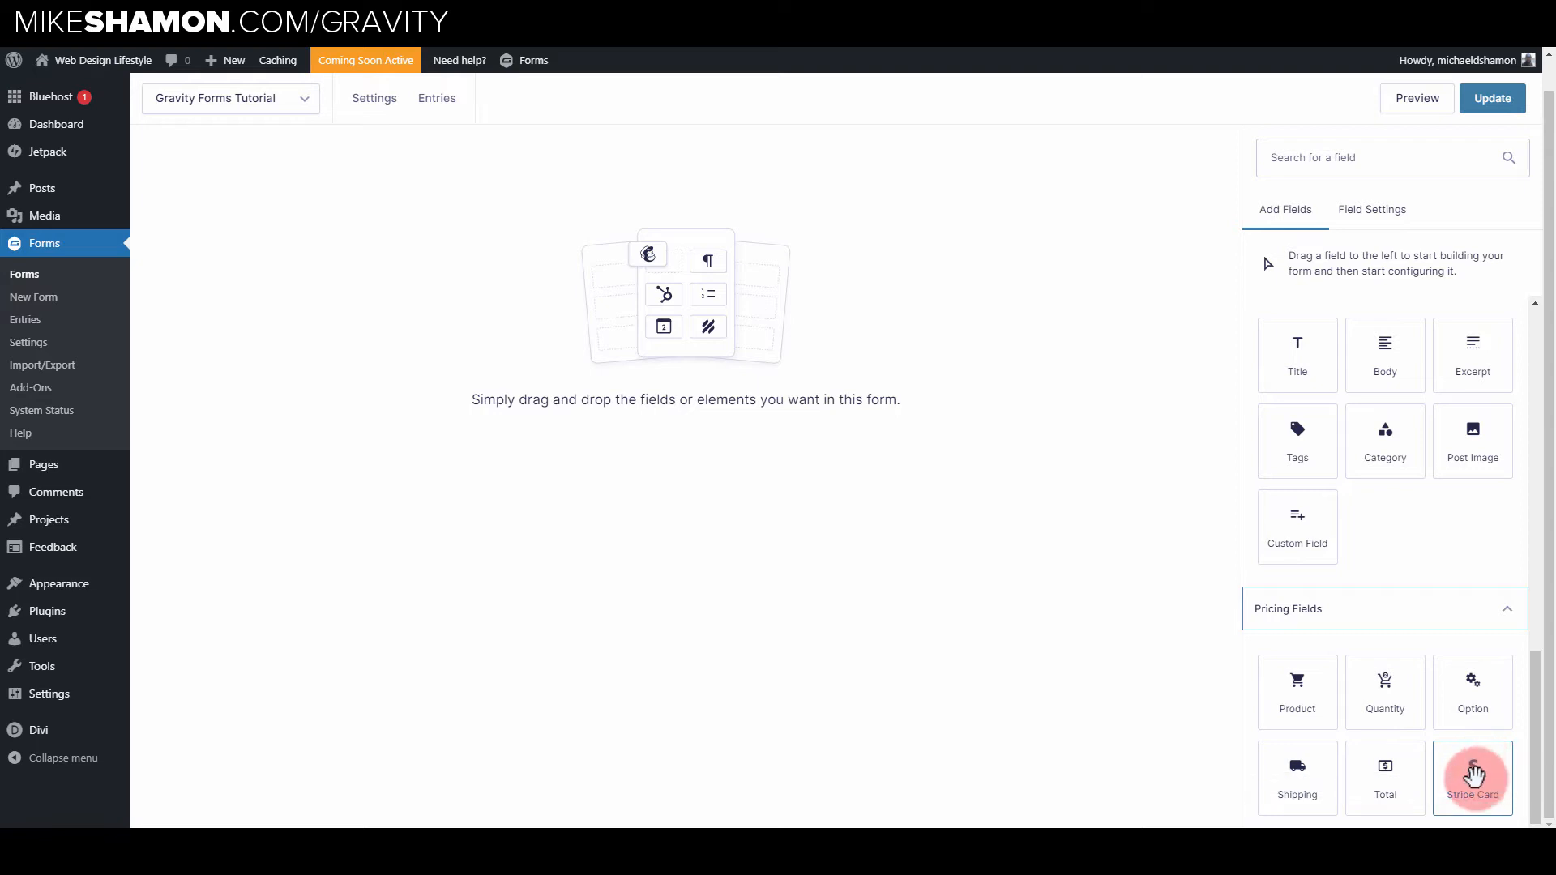
pyautogui.moveTo(1539, 733); pyautogui.dragTo(1530, 338)
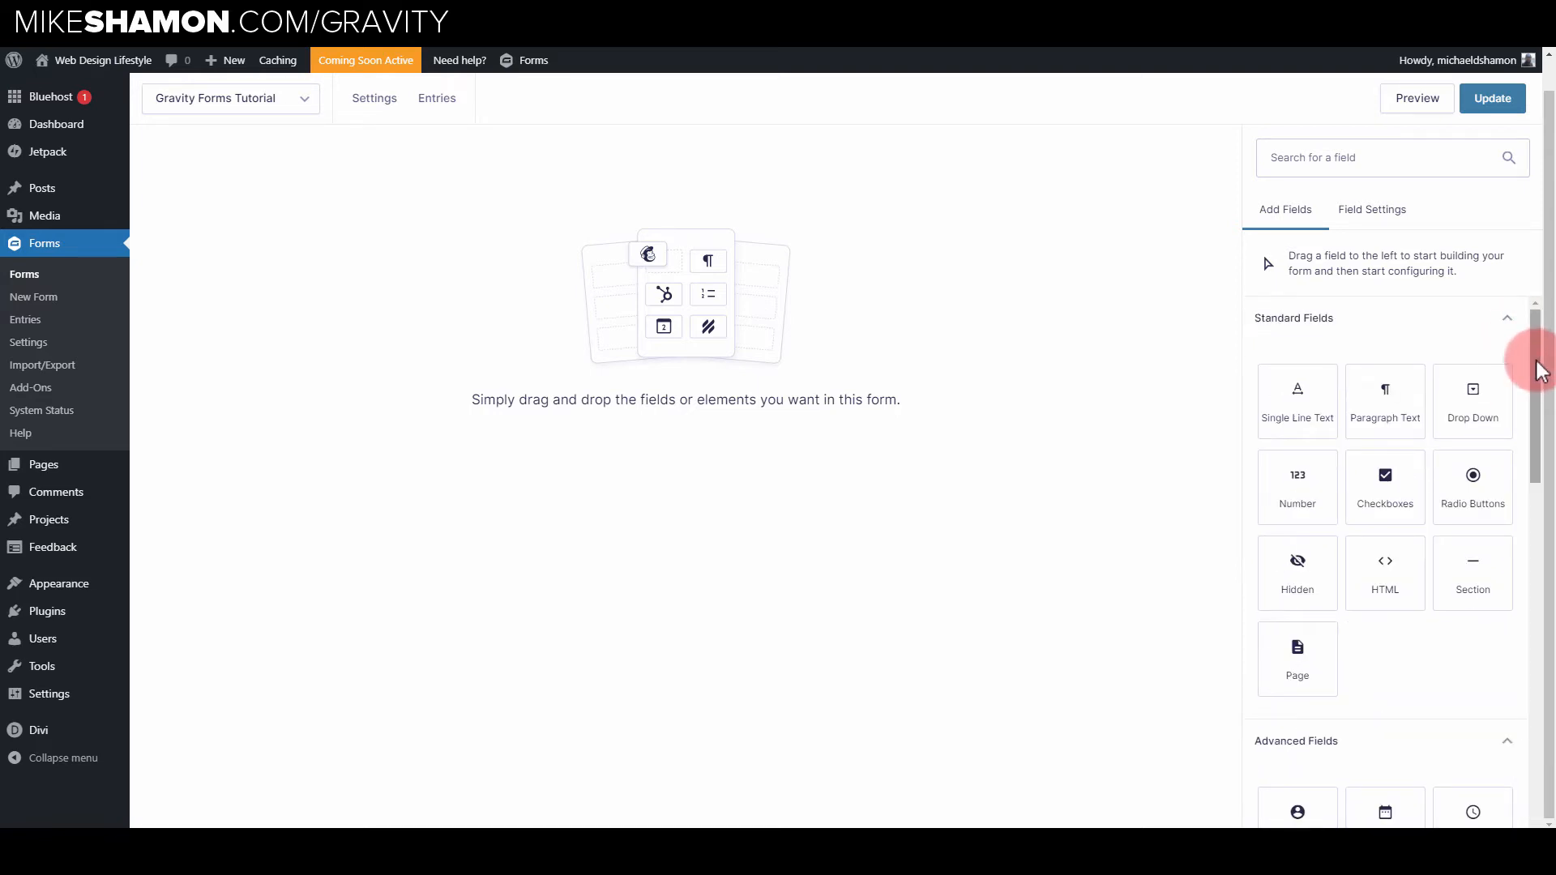
# - Add Name, Phone and Address fields to the form, and insert an Email field between Name and Phone
pyautogui.moveTo(1537, 368)
pyautogui.mouseDown()
pyautogui.moveTo(1532, 516)
pyautogui.moveTo(1531, 497)
pyautogui.mouseUp()
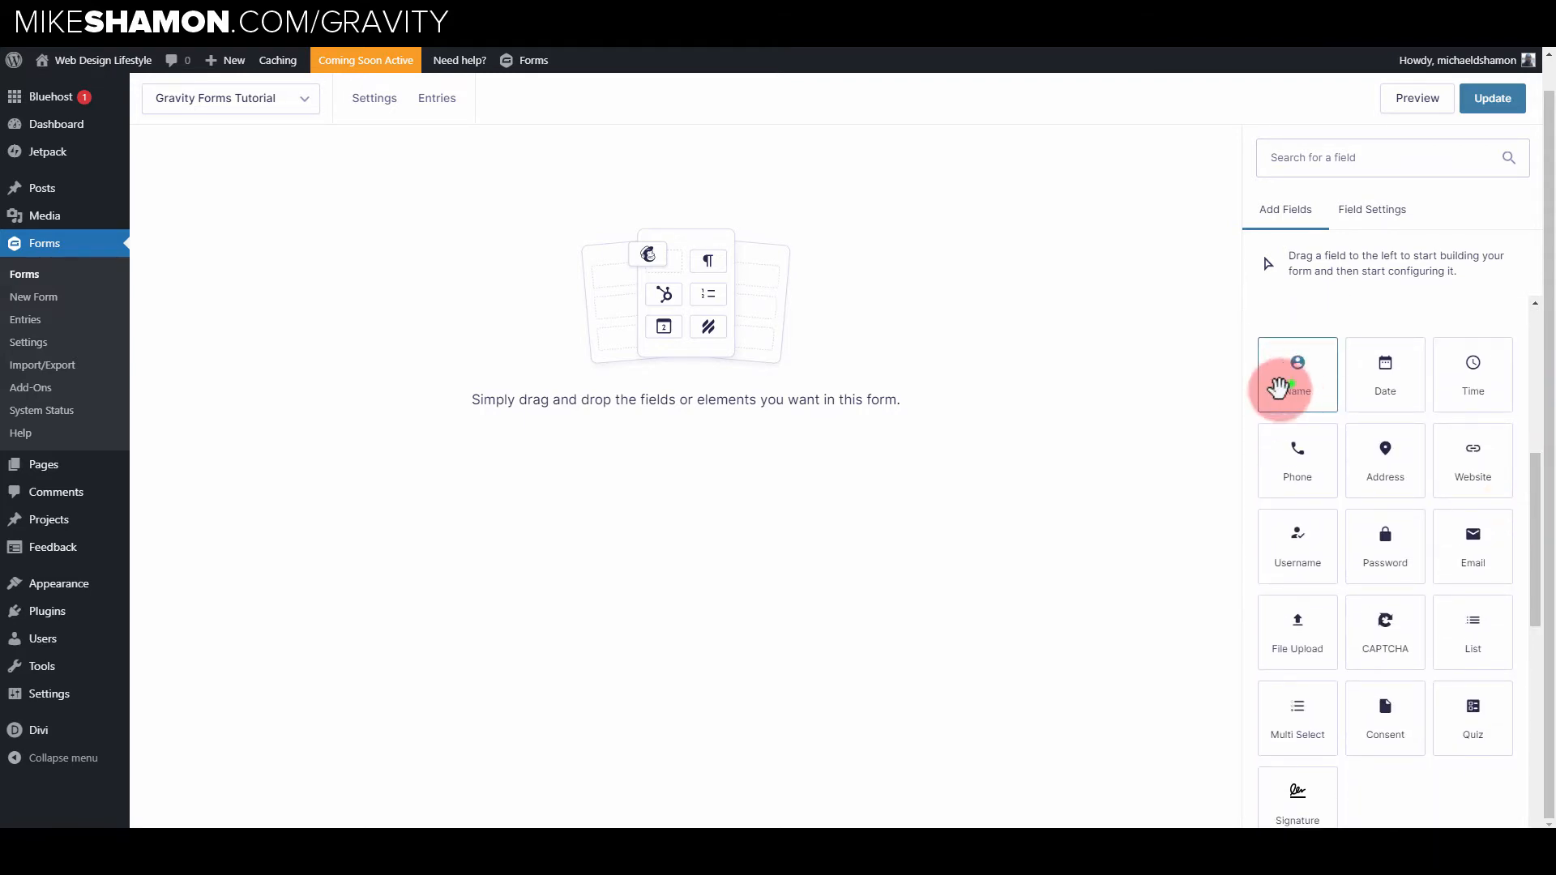
pyautogui.moveTo(1290, 381); pyautogui.dragTo(841, 333)
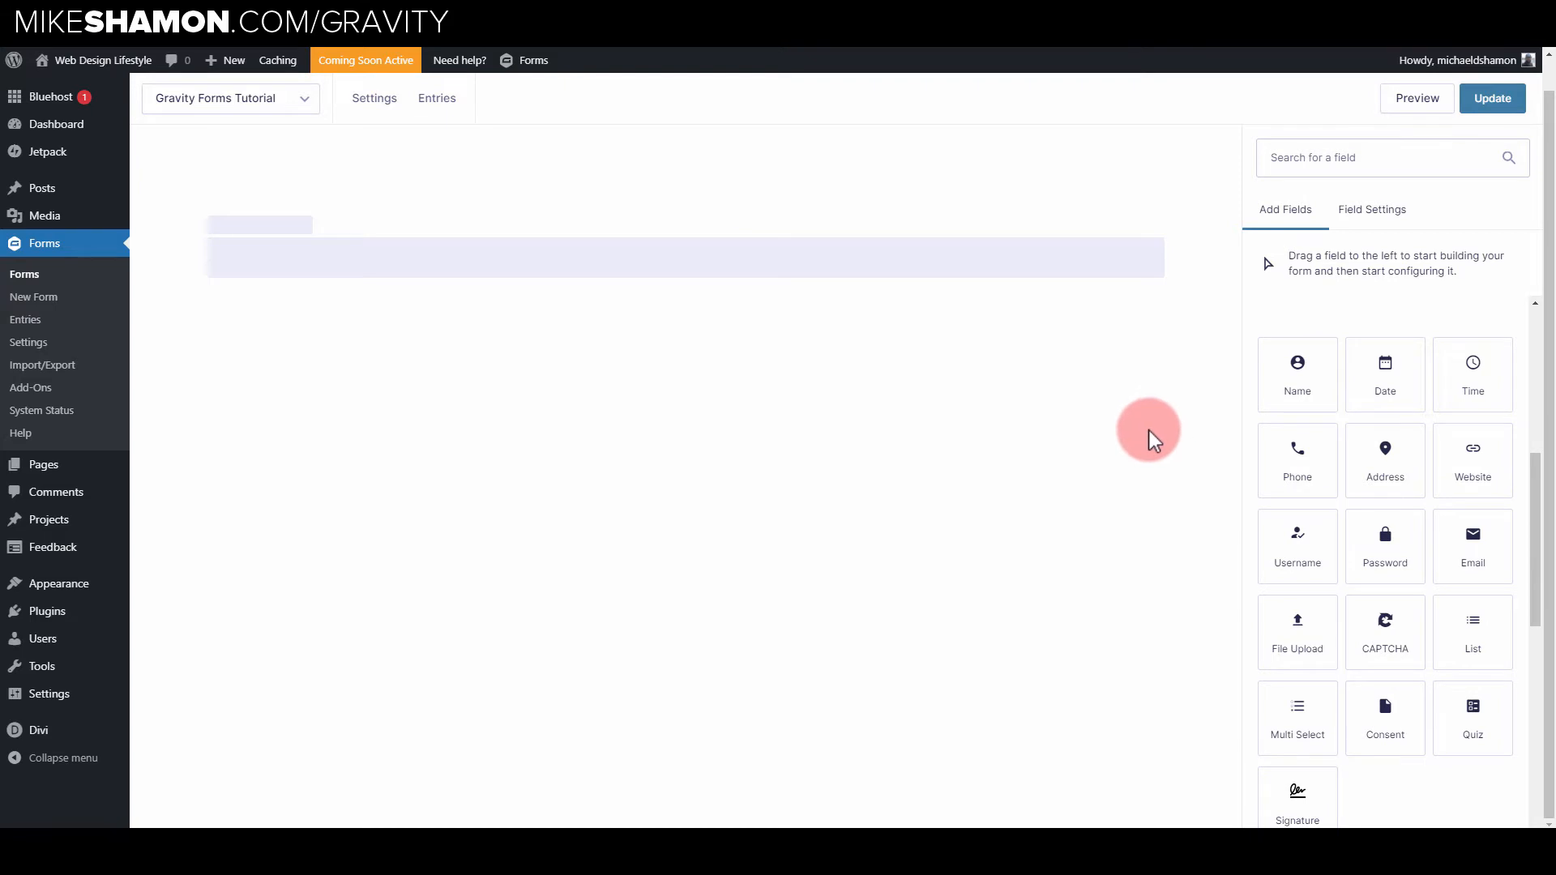
pyautogui.moveTo(1305, 462); pyautogui.dragTo(940, 350)
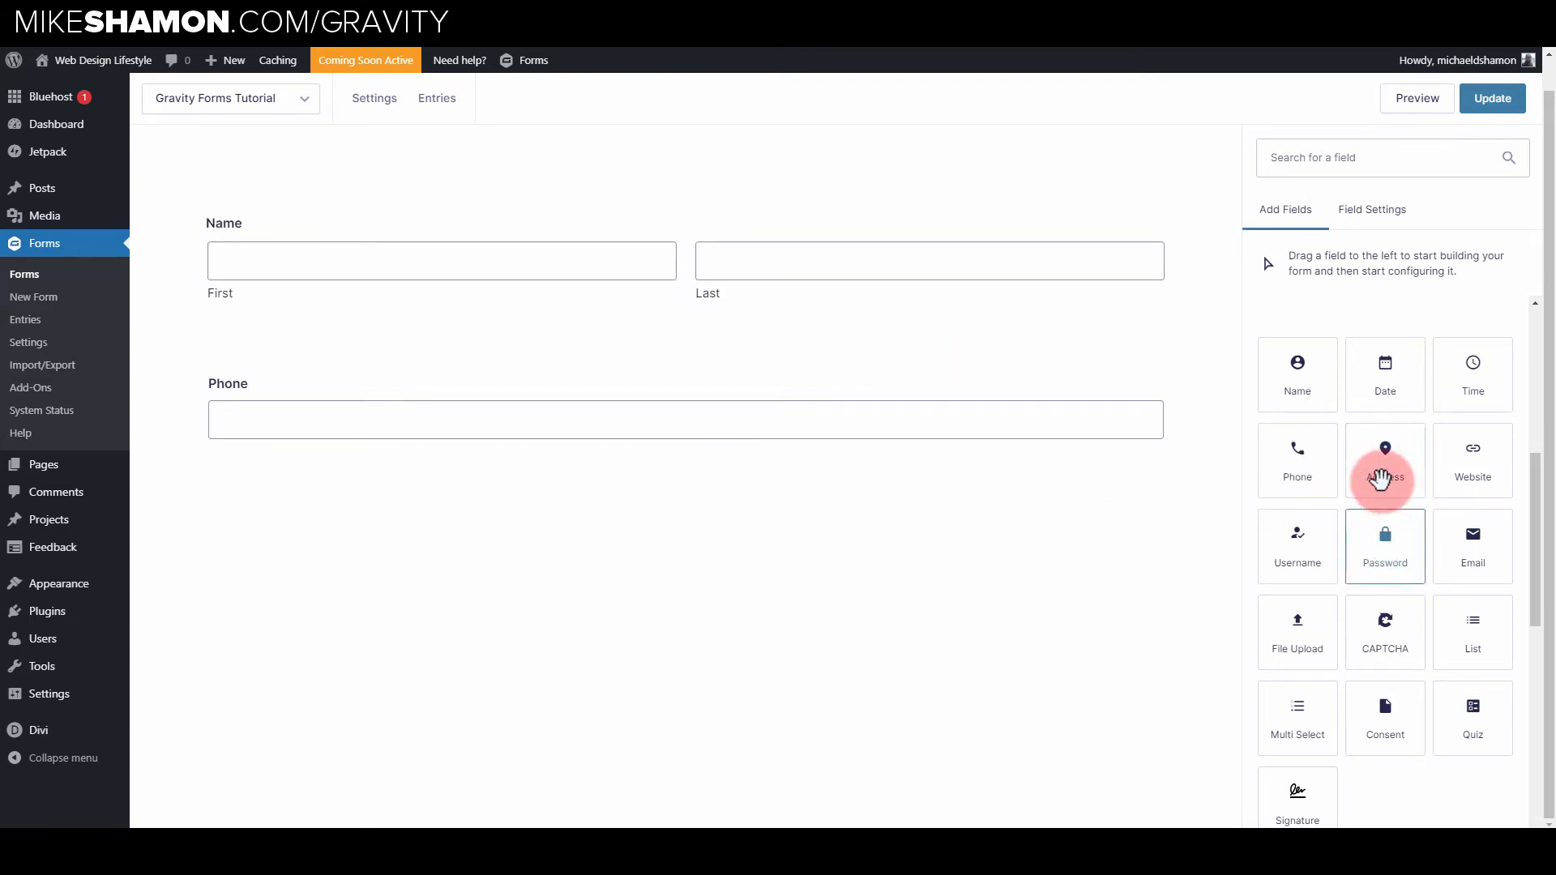
pyautogui.moveTo(1380, 478); pyautogui.dragTo(983, 465)
pyautogui.scroll(-2, 1538, 521)
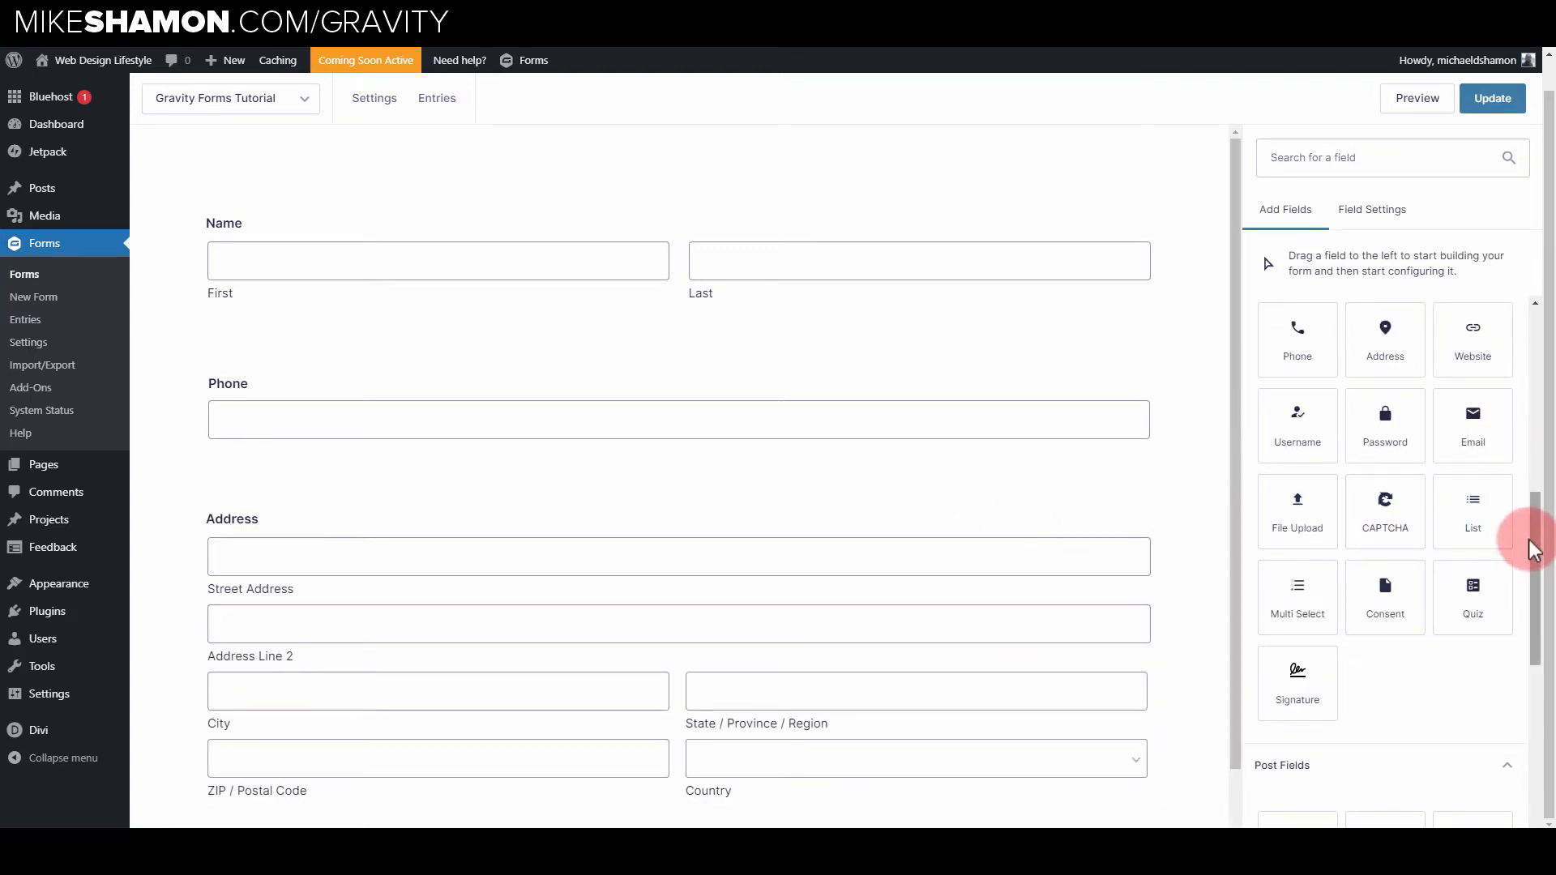
pyautogui.moveTo(1444, 459); pyautogui.dragTo(766, 399)
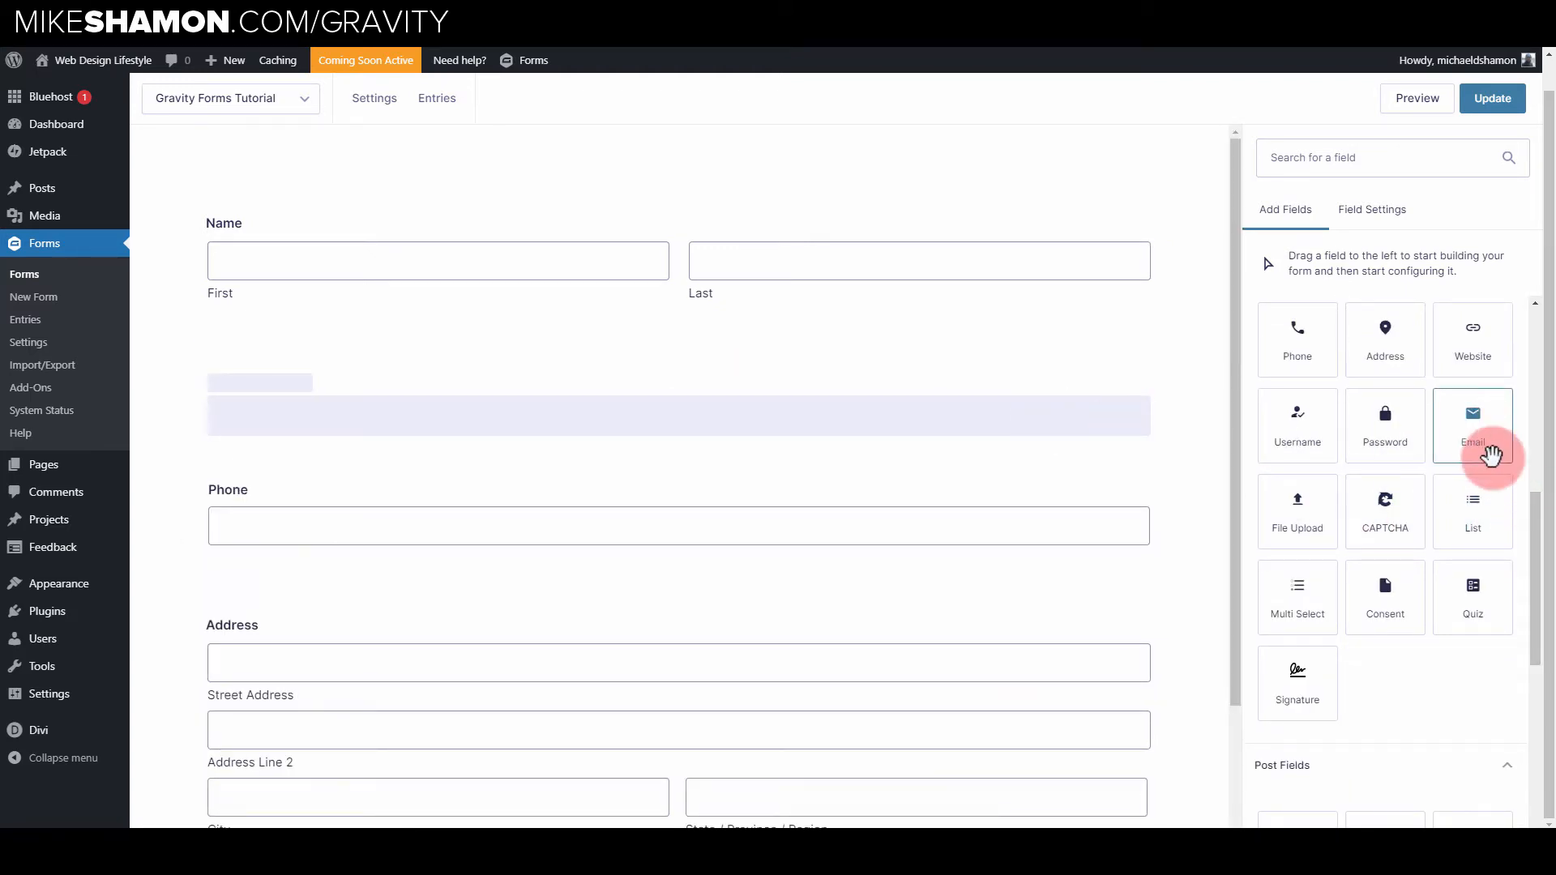
pyautogui.moveTo(1536, 538); pyautogui.dragTo(1540, 544)
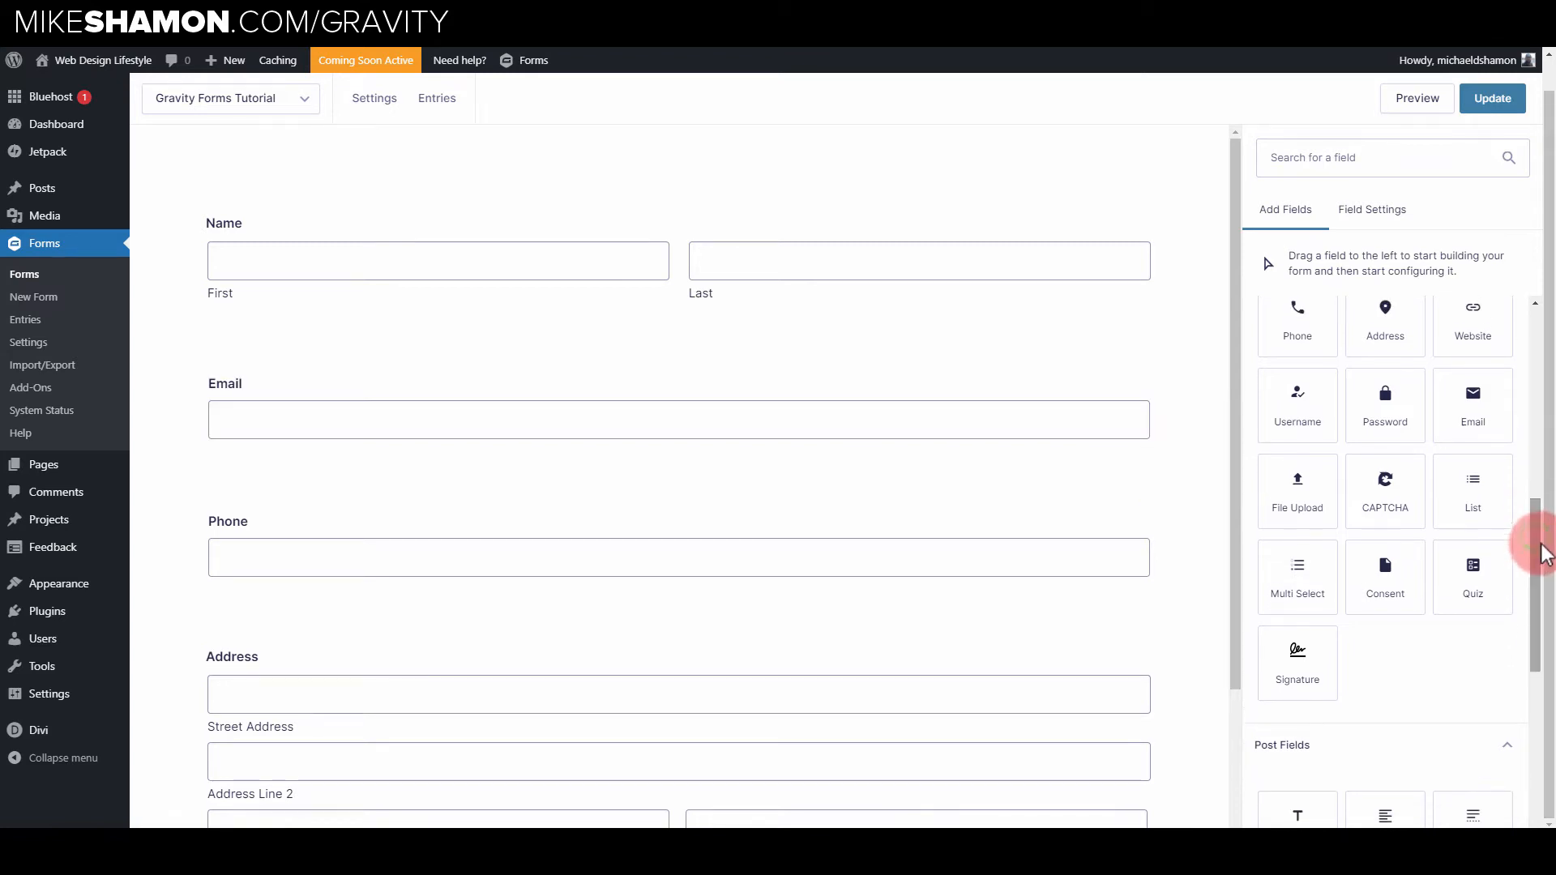
pyautogui.scroll(-2, 760, 577)
pyautogui.scroll(2, 761, 577)
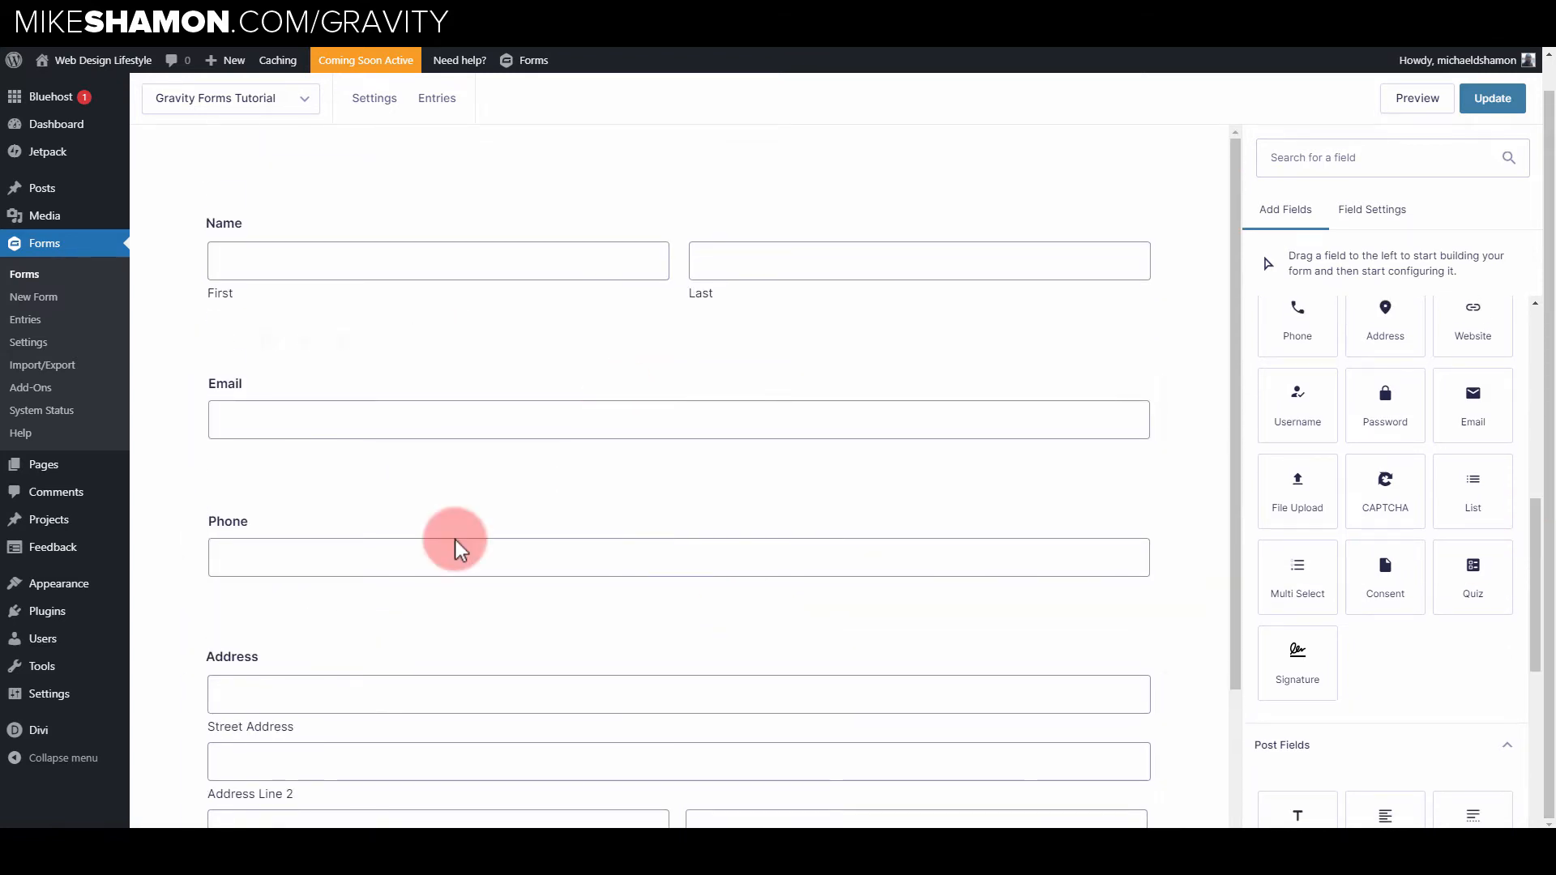
pyautogui.scroll(-5, 413, 620)
pyautogui.scroll(3, 849, 570)
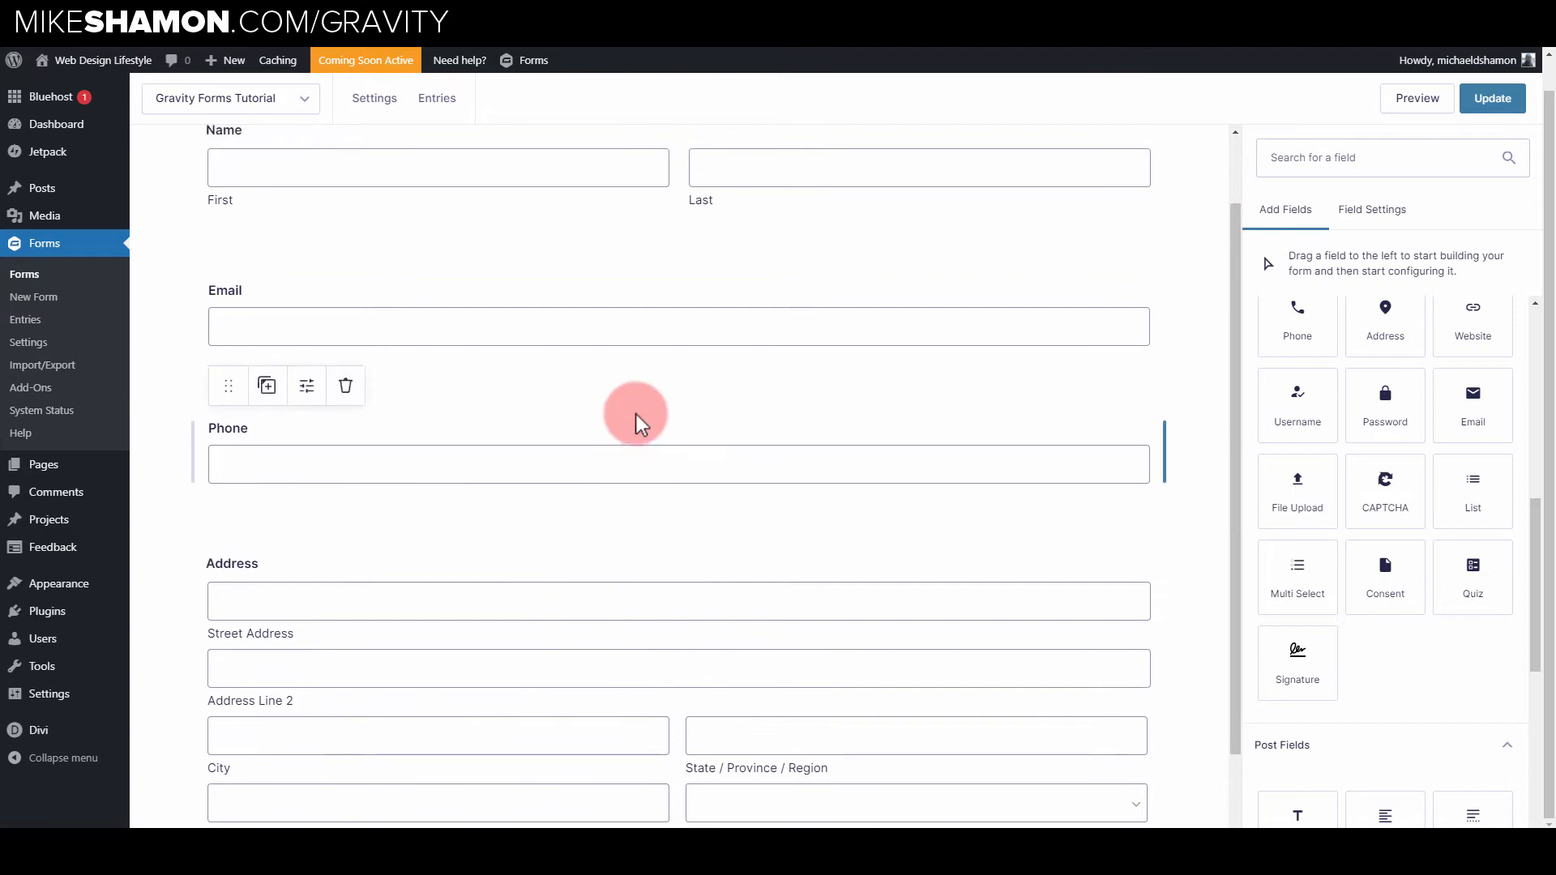
pyautogui.scroll(2, 635, 419)
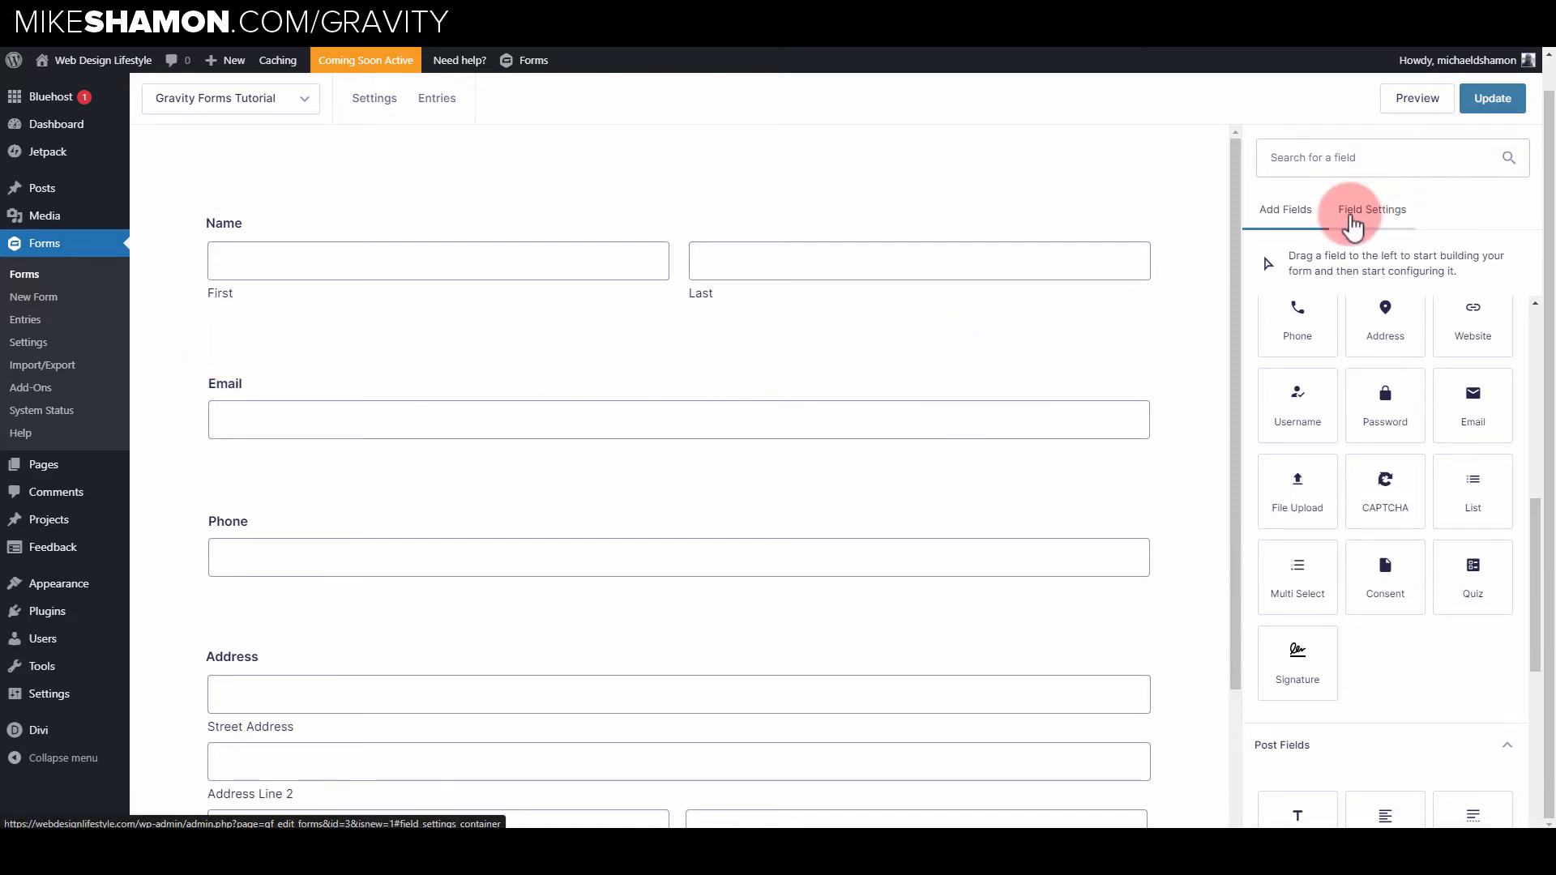
# - Examine the Email field's appearance settings, including its Custom CSS Class option
pyautogui.click(963, 423)
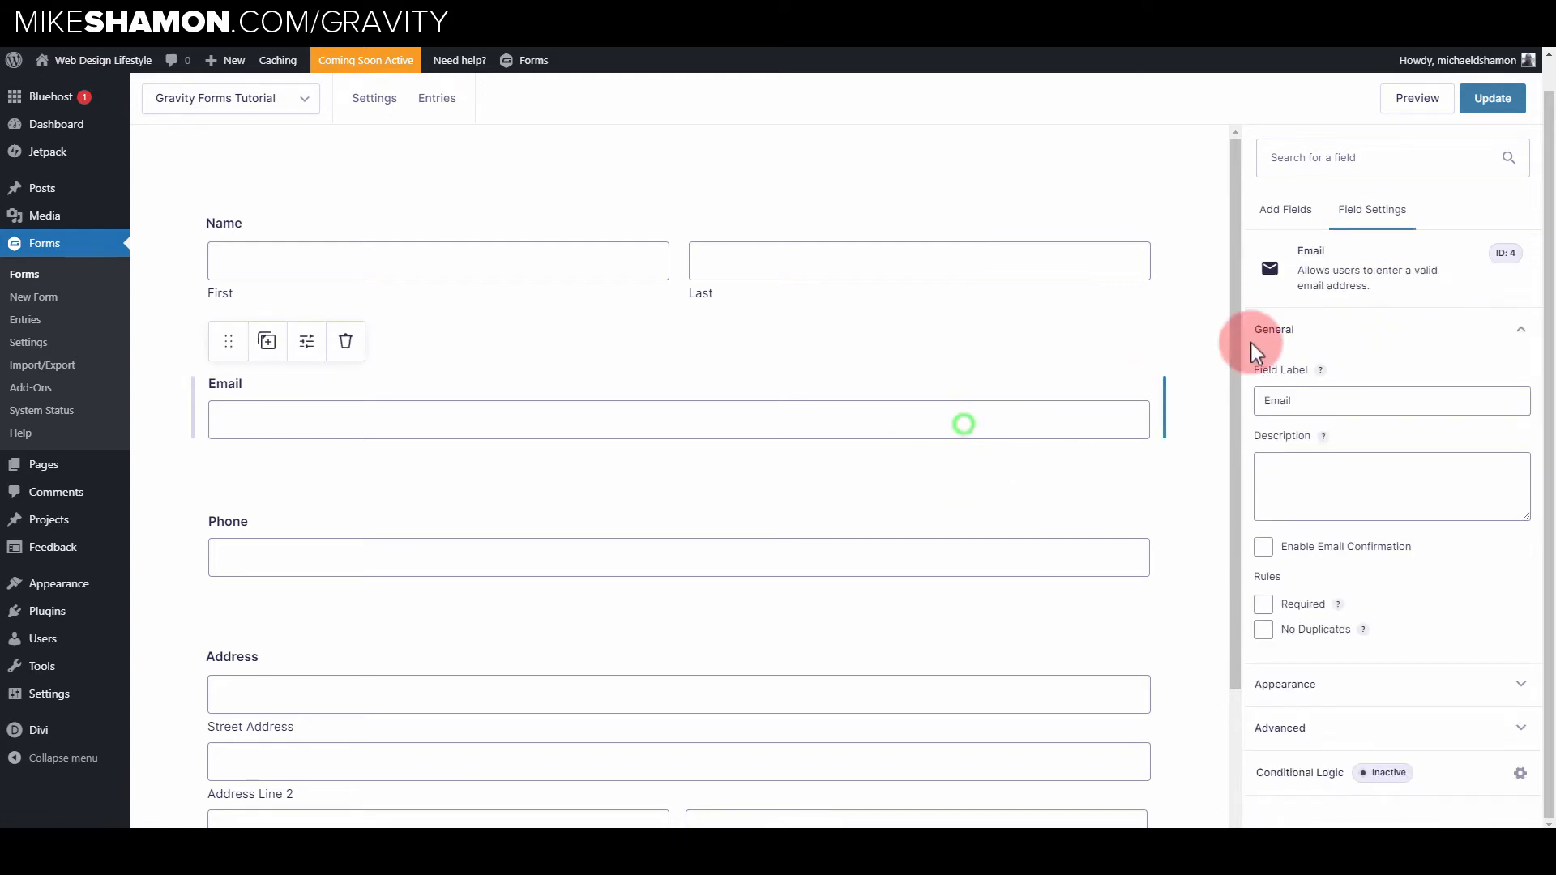
pyautogui.click(1386, 682)
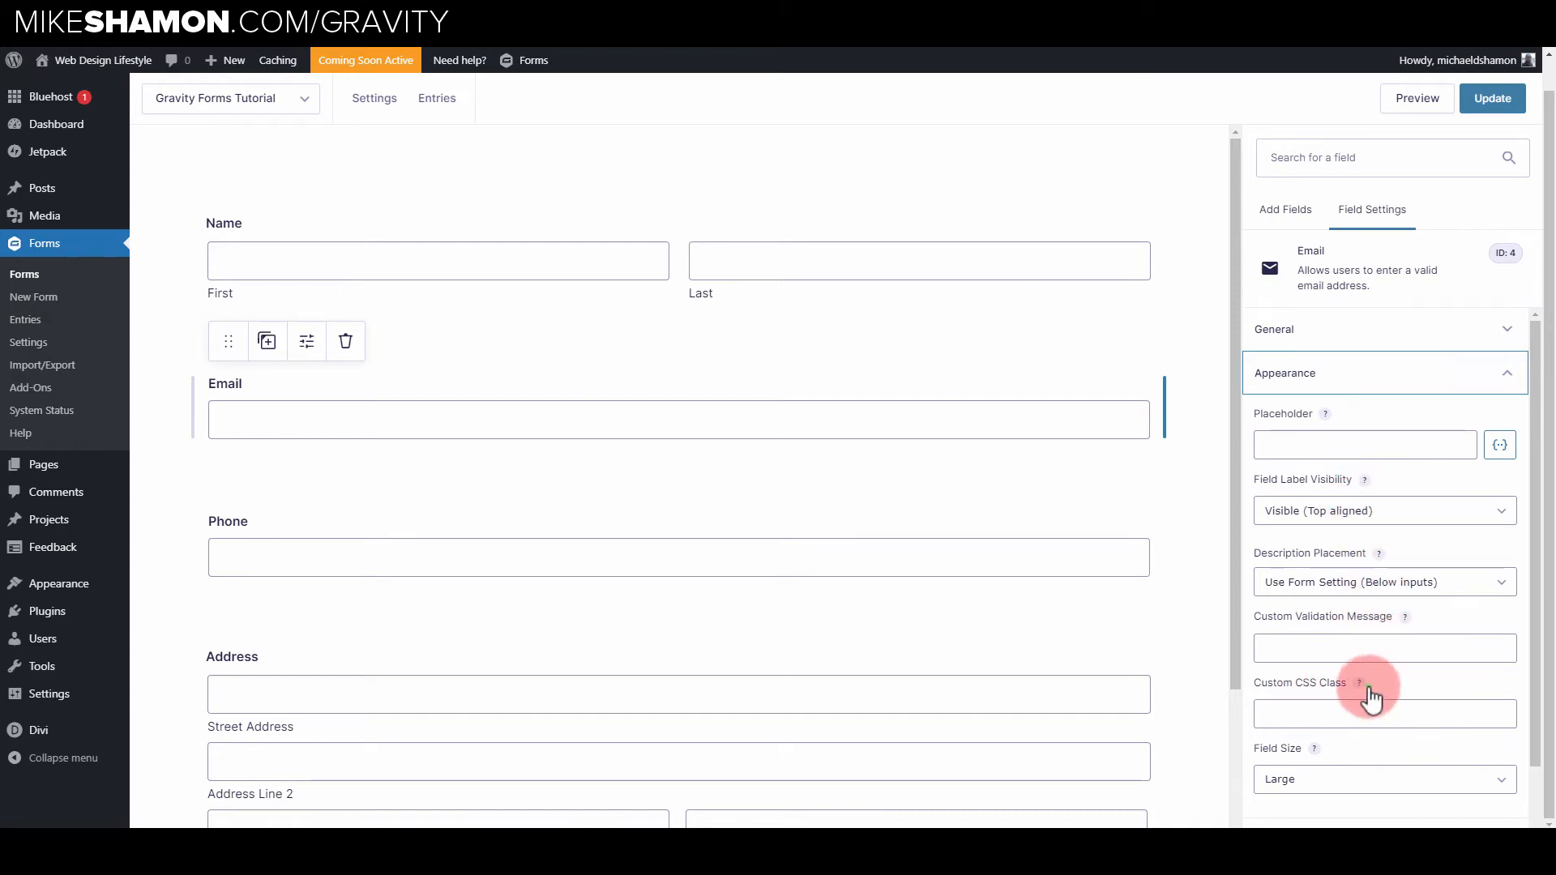
pyautogui.moveTo(1369, 697); pyautogui.dragTo(1253, 687)
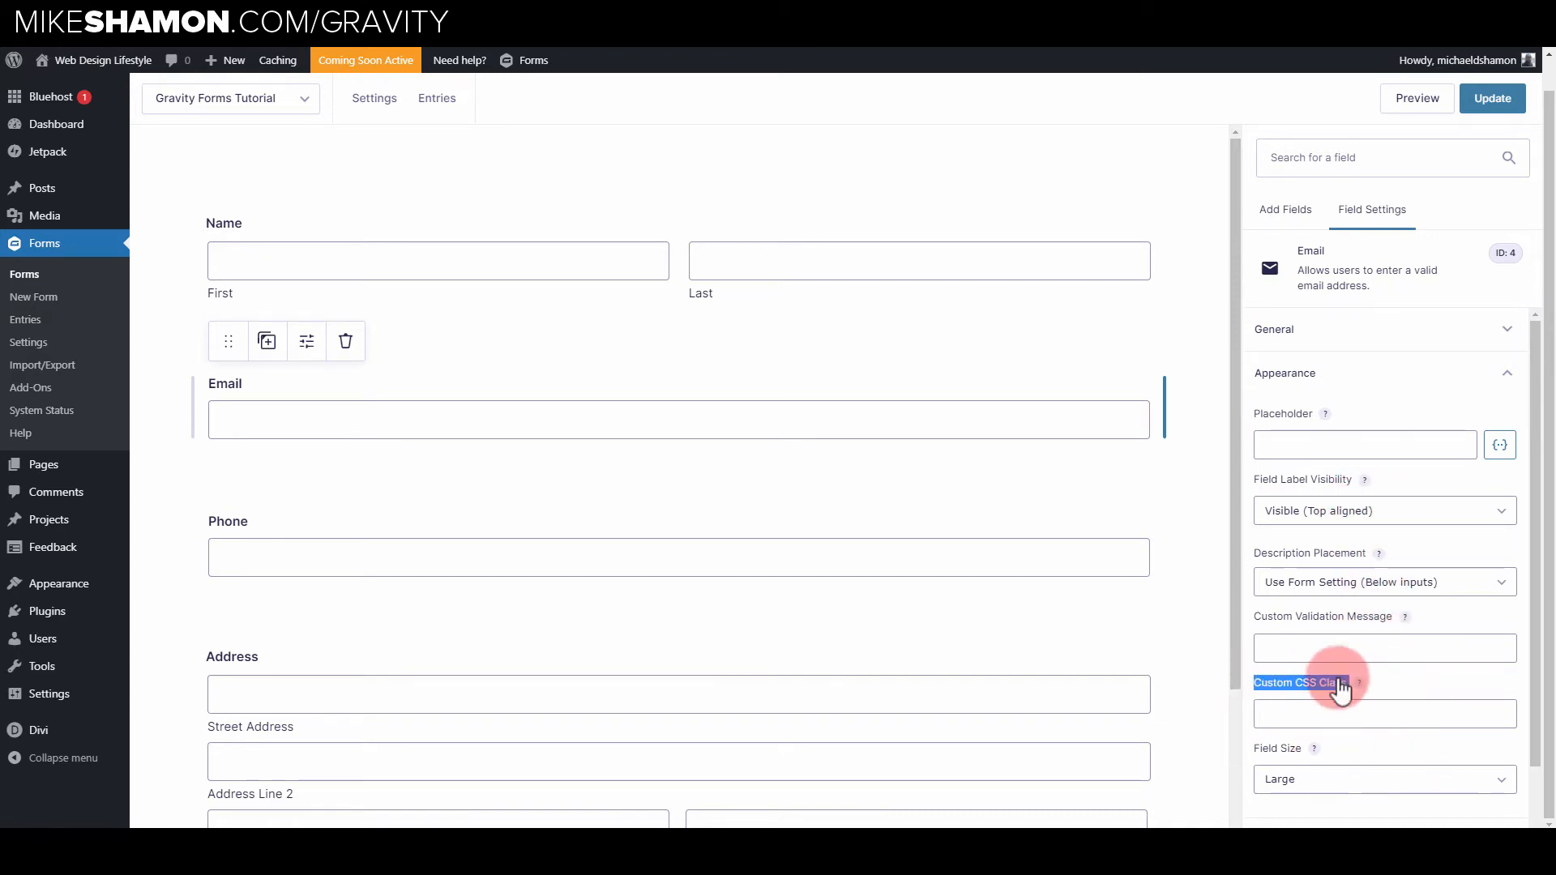
# - Arrange Email and Phone beside Name in one row, and move Email back to its own row above Address
pyautogui.moveTo(228, 340); pyautogui.dragTo(1156, 248)
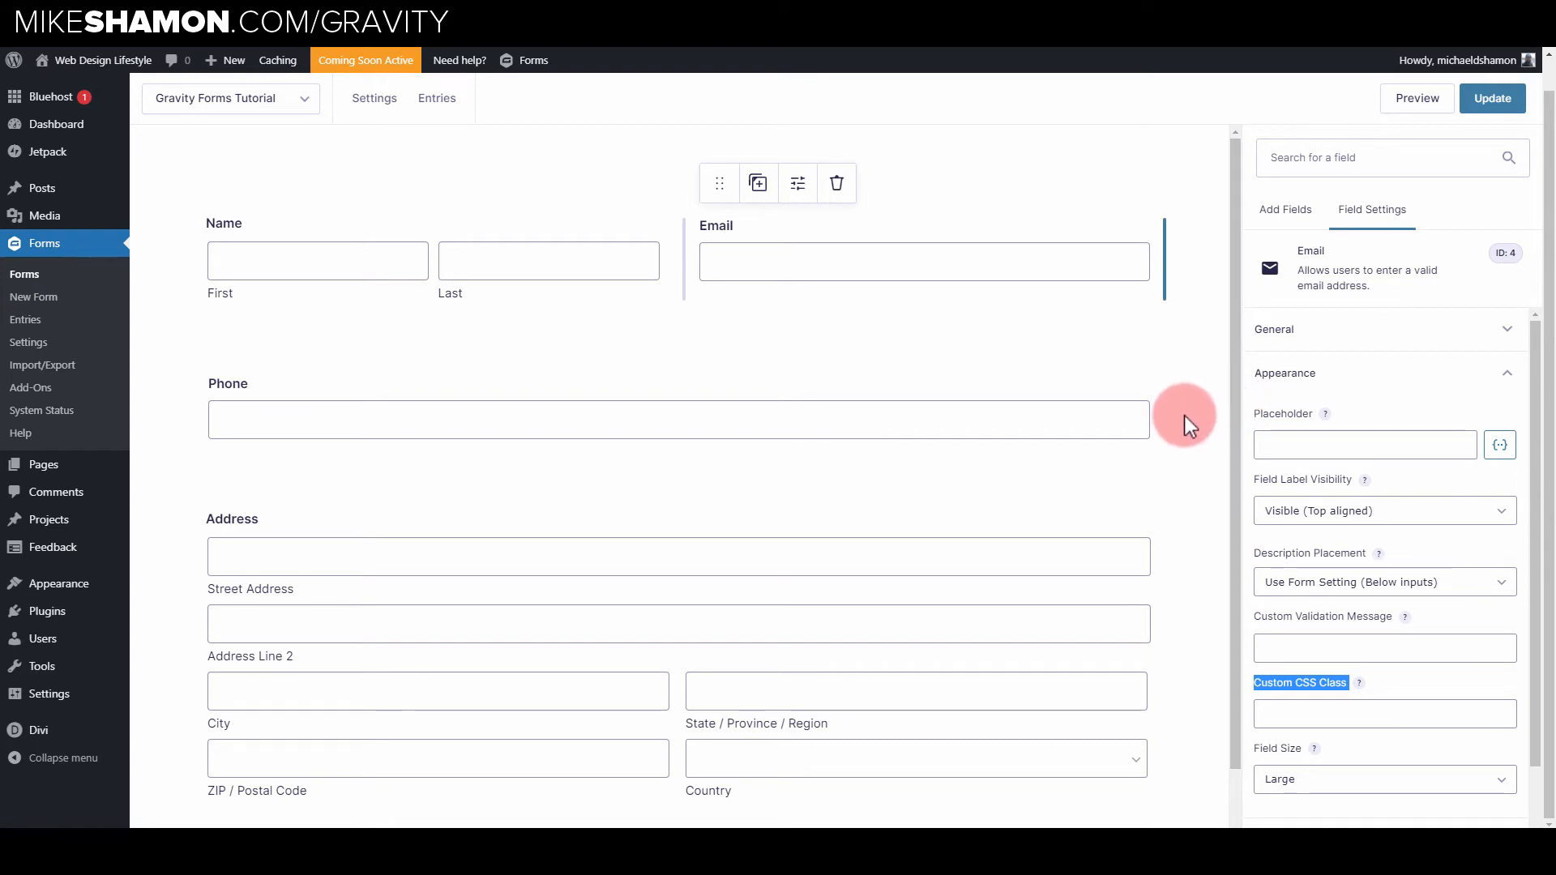
pyautogui.click(1357, 709)
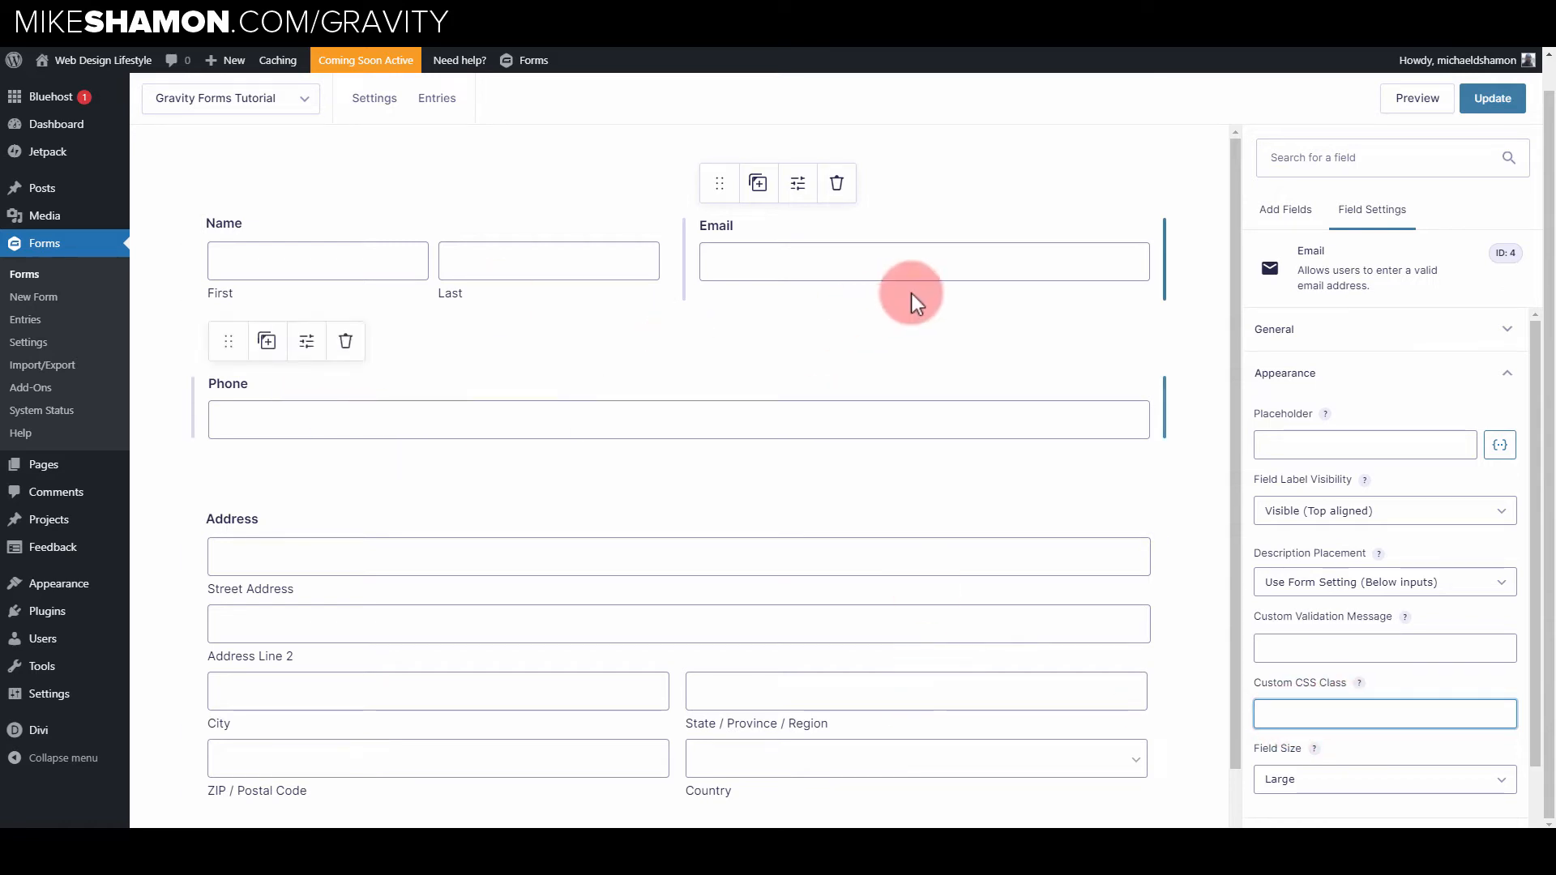
pyautogui.moveTo(231, 346); pyautogui.dragTo(1176, 248)
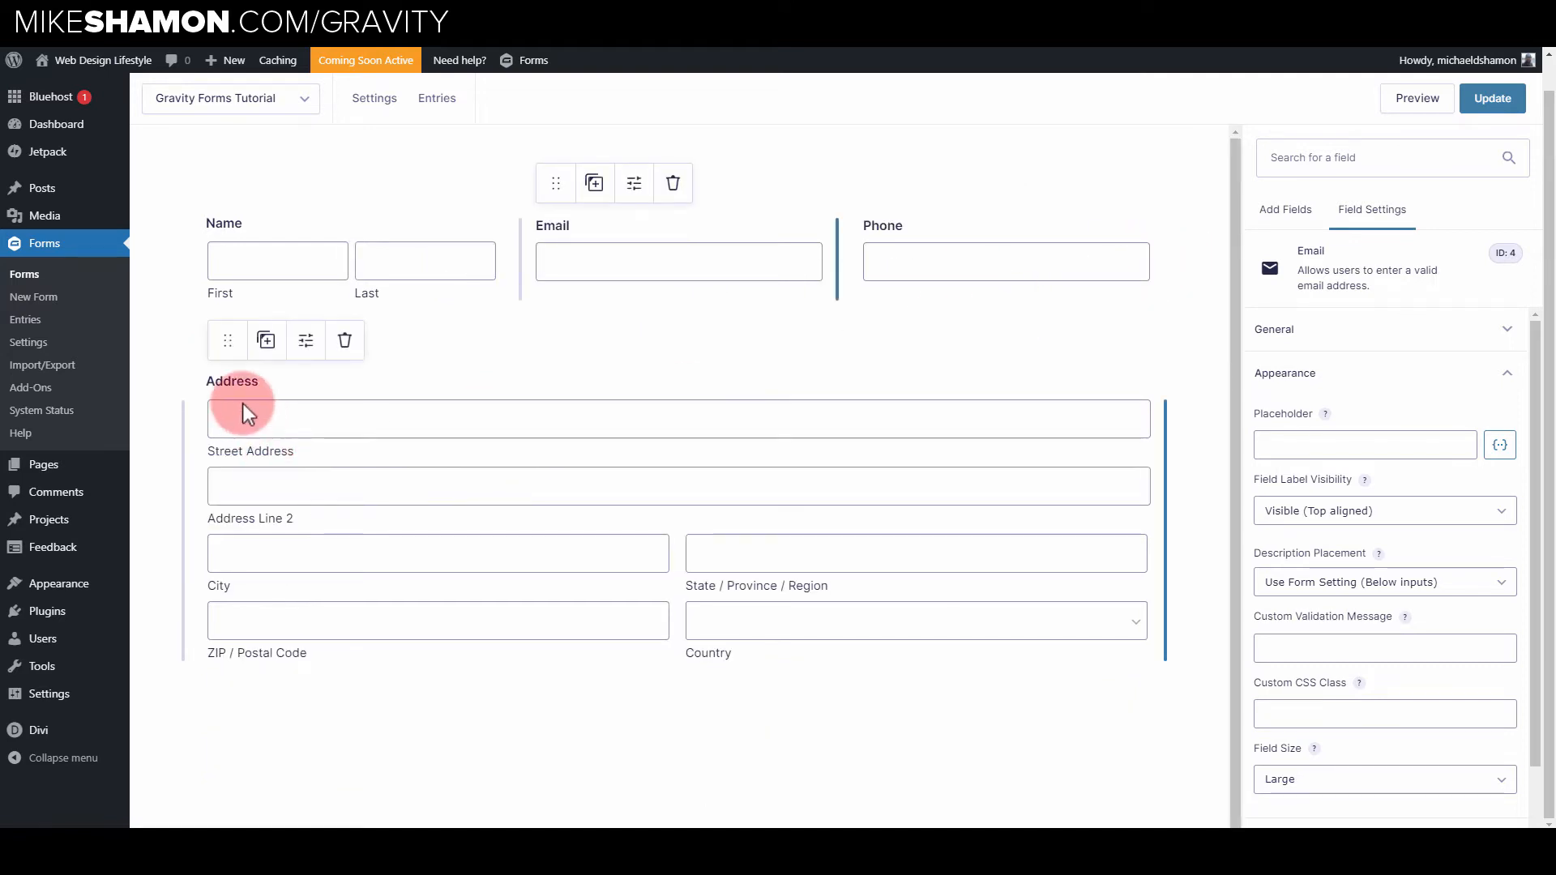
pyautogui.moveTo(551, 183); pyautogui.dragTo(621, 371)
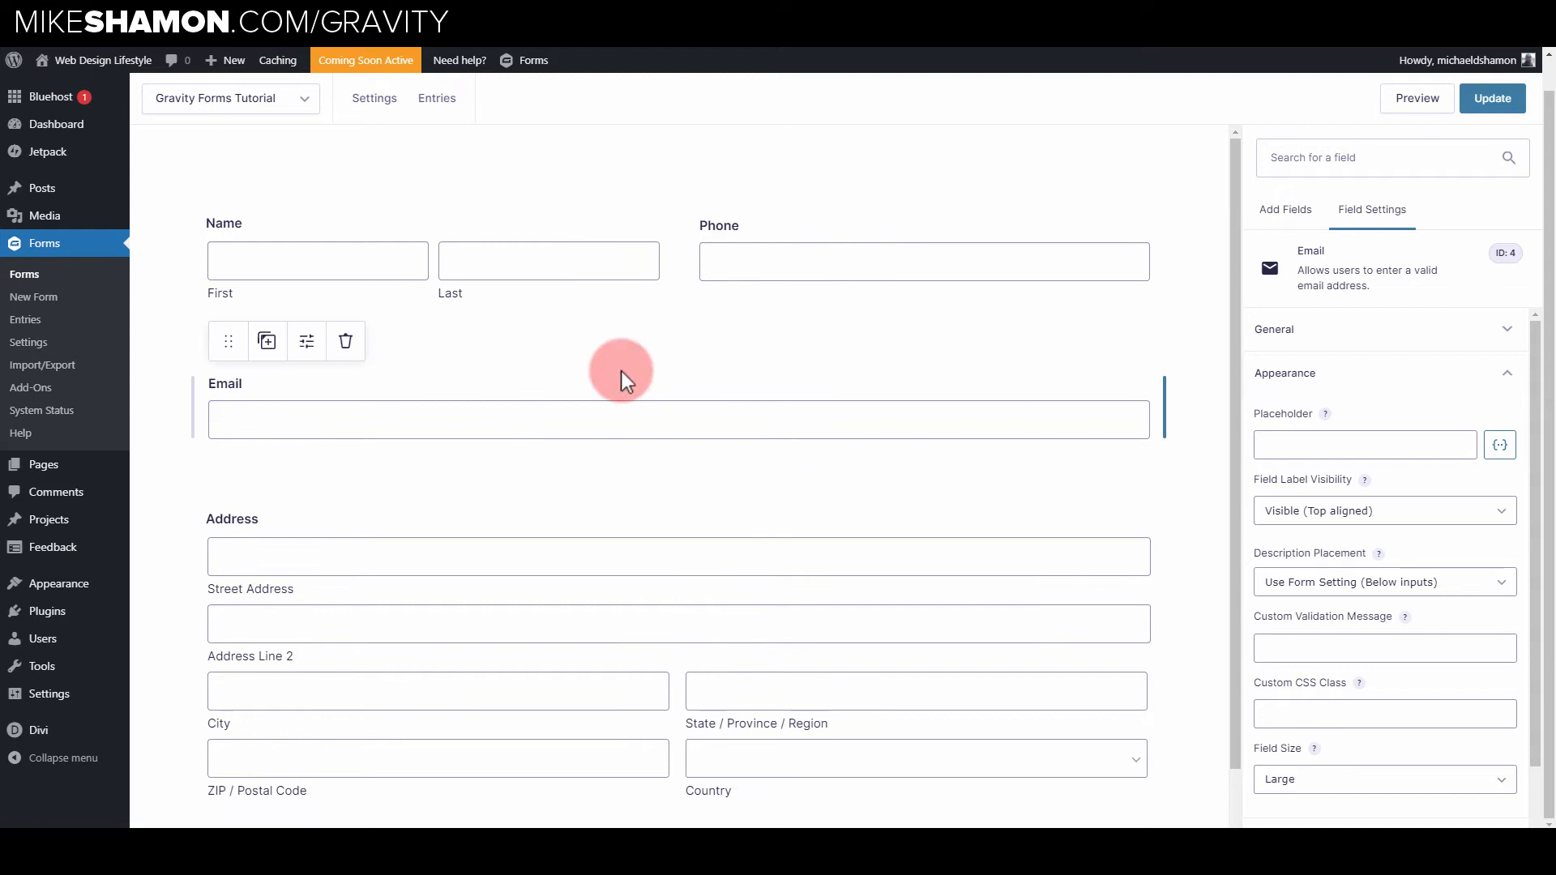
# - Build a row above Email with Radio Buttons first, a Number field in the middle and Checkboxes last
pyautogui.click(1303, 219)
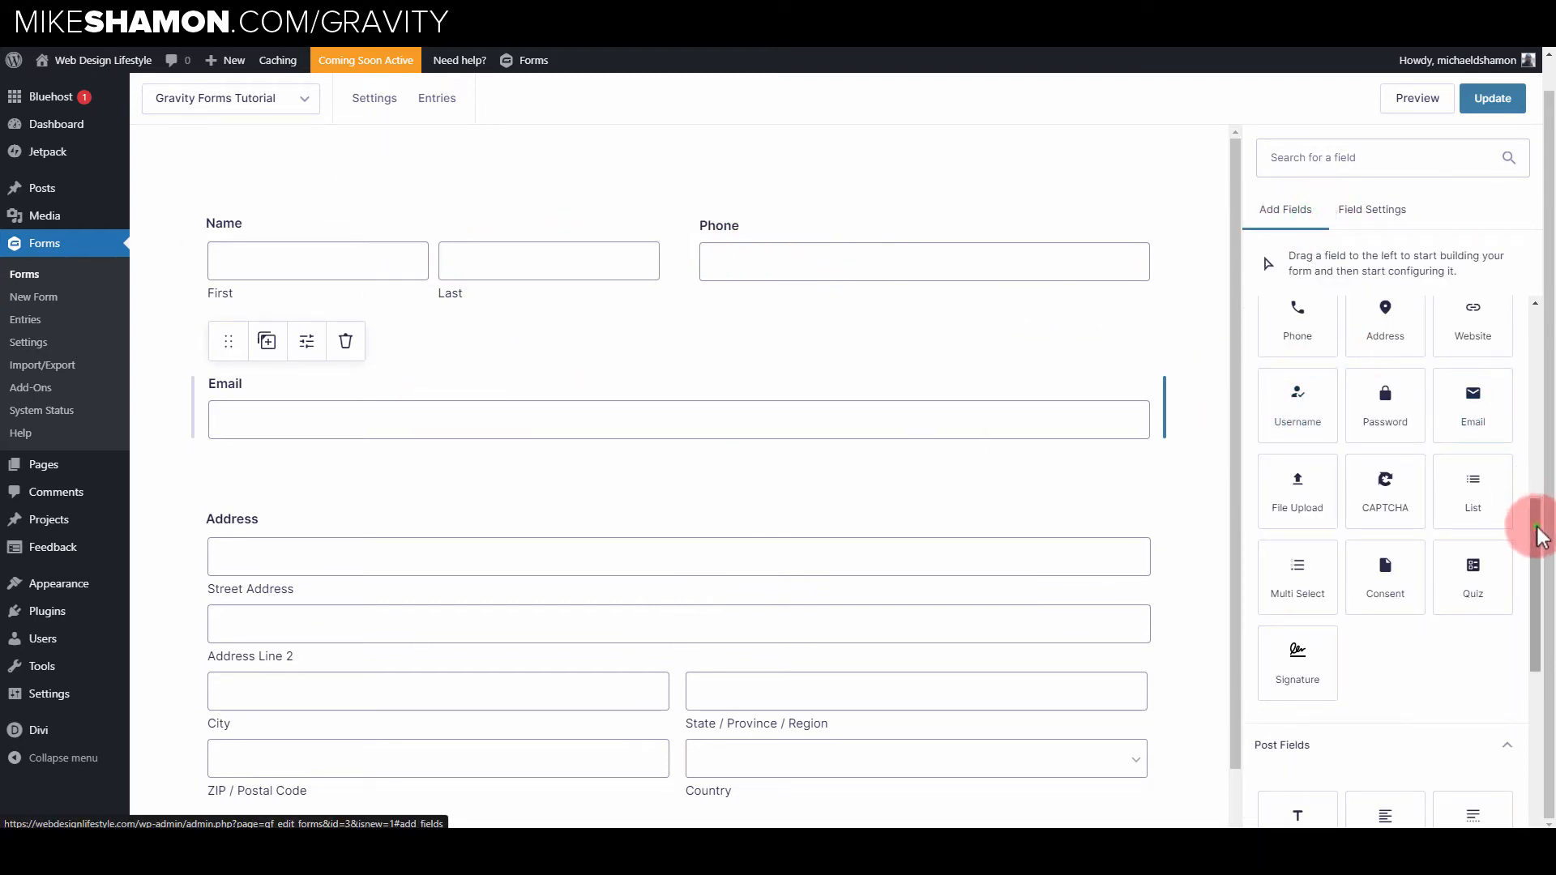
pyautogui.moveTo(1540, 537); pyautogui.dragTo(1533, 356)
pyautogui.moveTo(1384, 441); pyautogui.dragTo(597, 381)
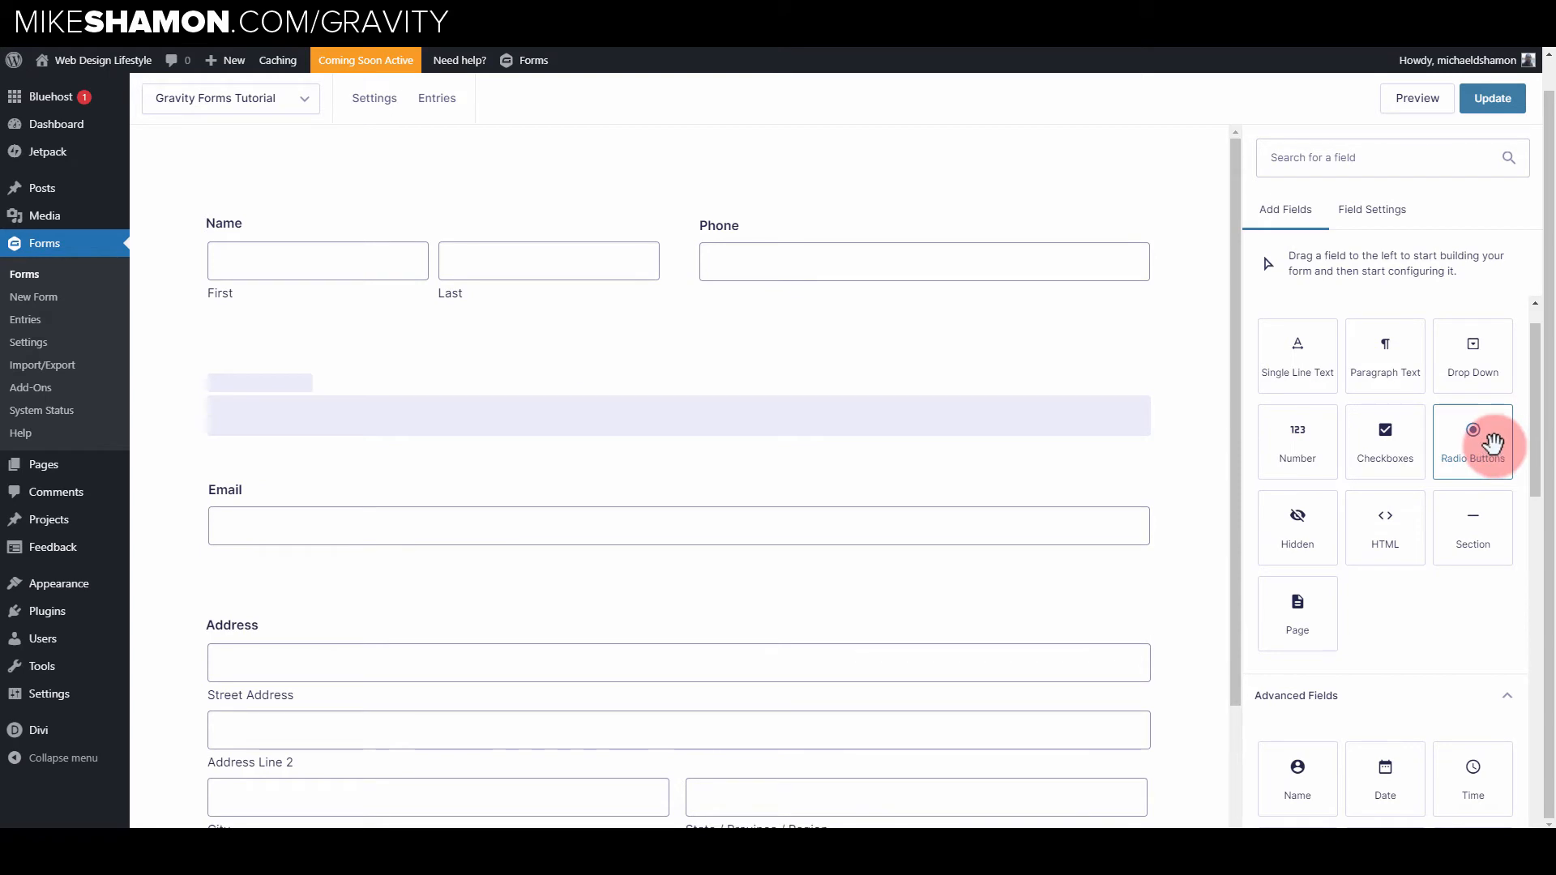
pyautogui.moveTo(1491, 443); pyautogui.dragTo(589, 437)
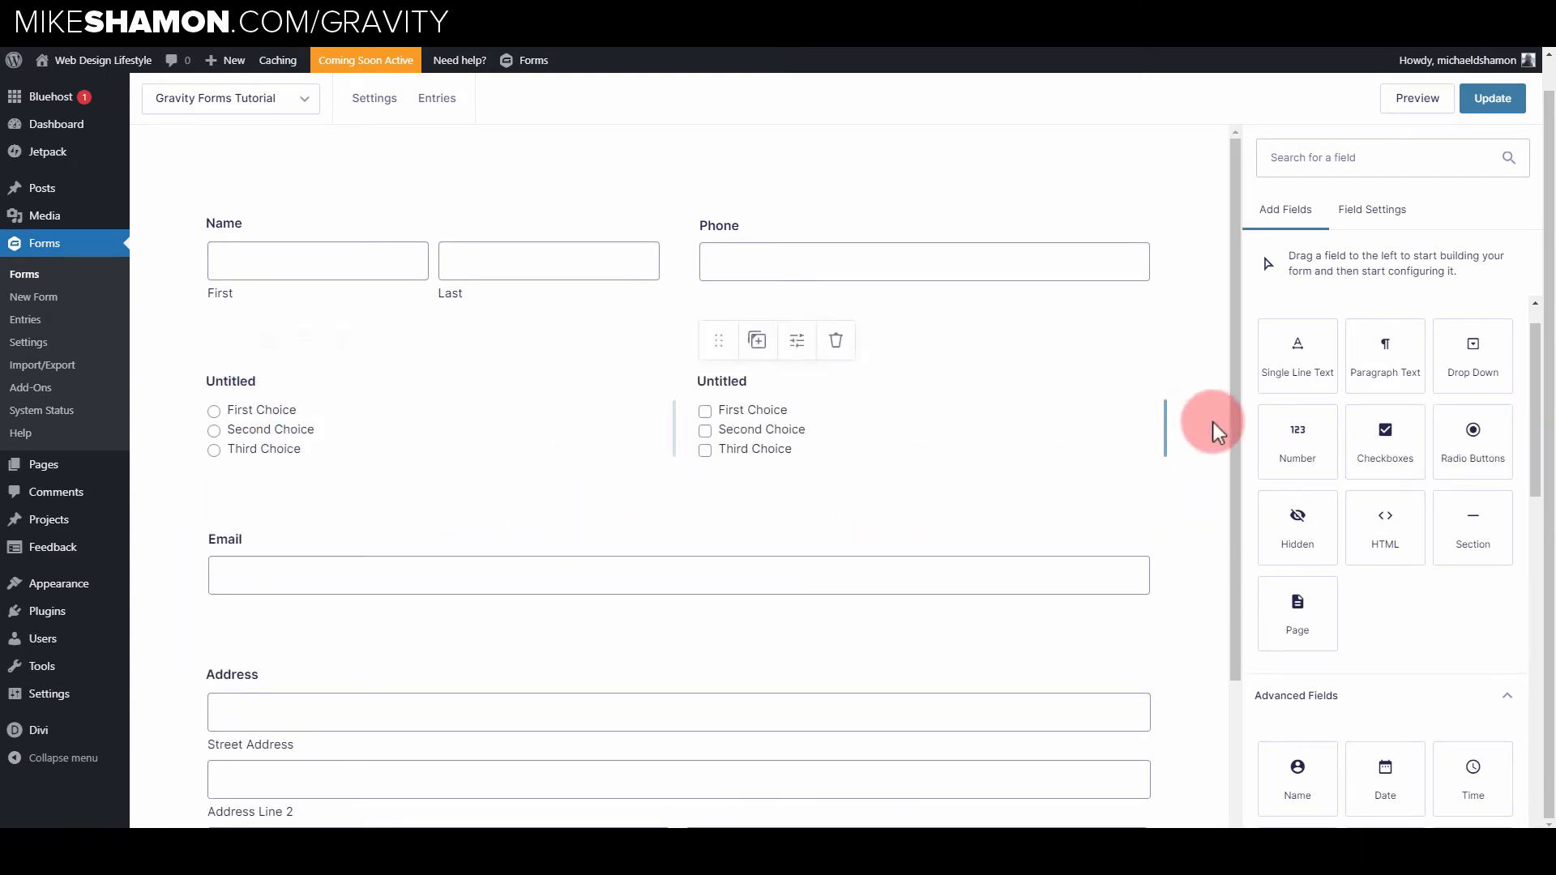
pyautogui.moveTo(1285, 451); pyautogui.dragTo(940, 429)
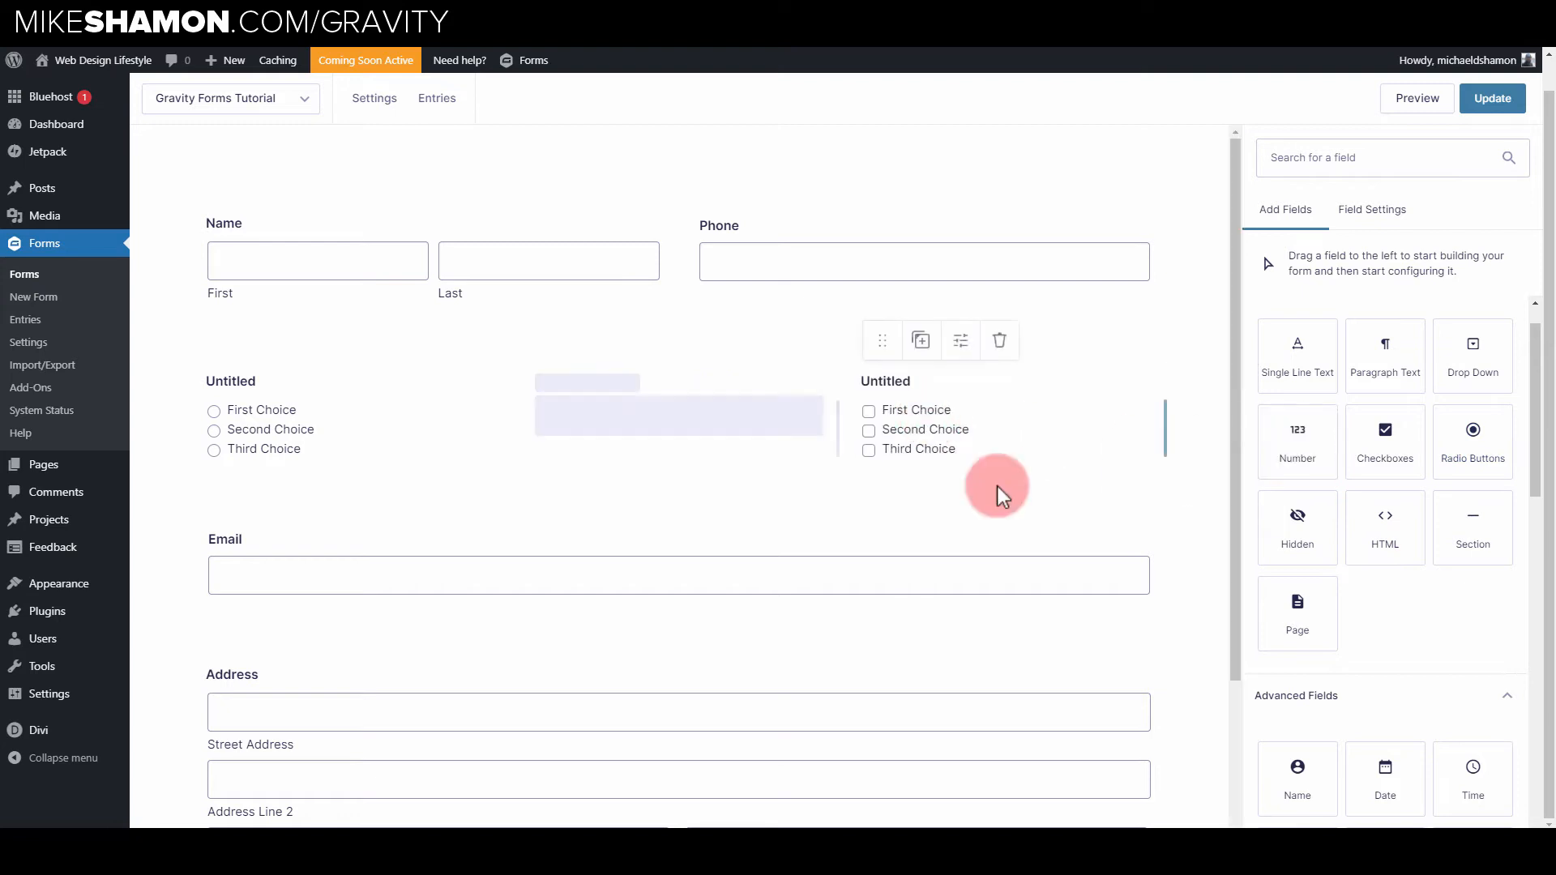
# - Insert a Page break between the three-column row and the Email field
pyautogui.click(603, 428)
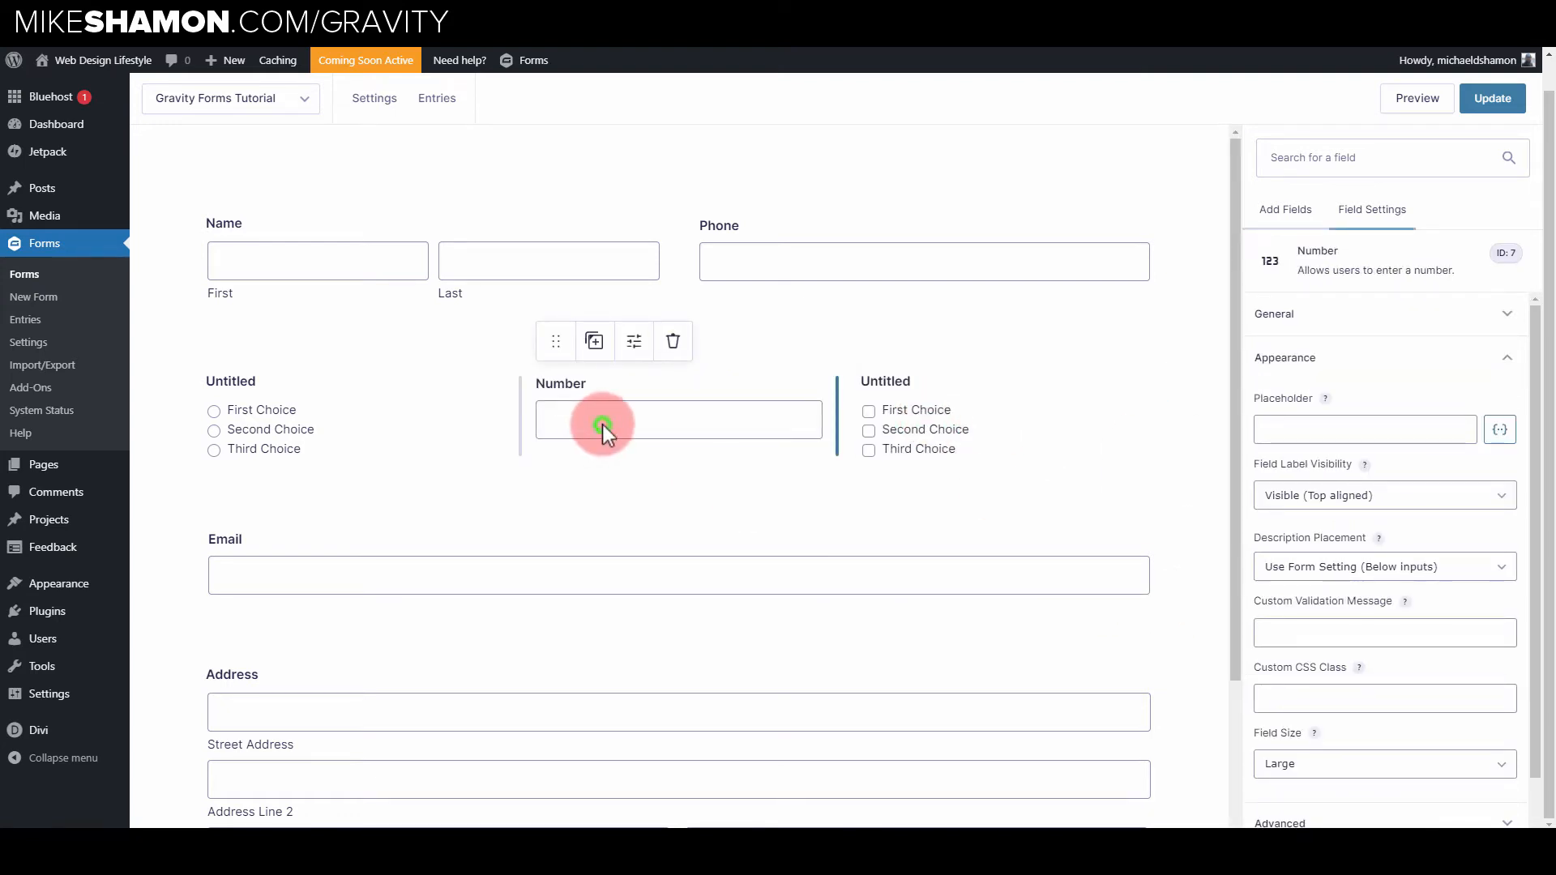
pyautogui.click(1295, 220)
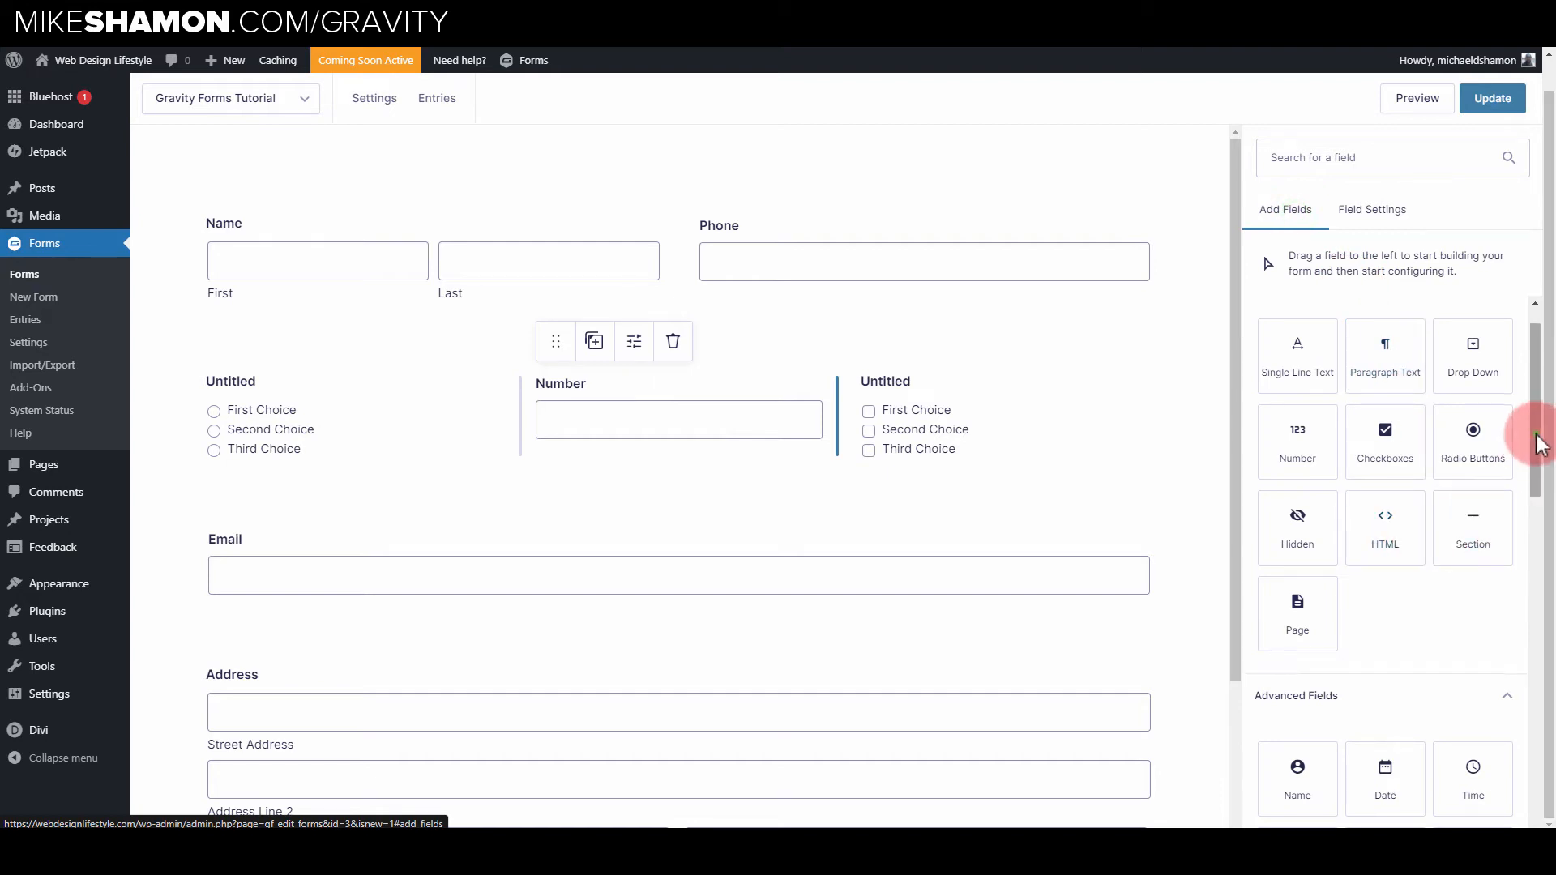
pyautogui.moveTo(1537, 444); pyautogui.dragTo(1539, 471)
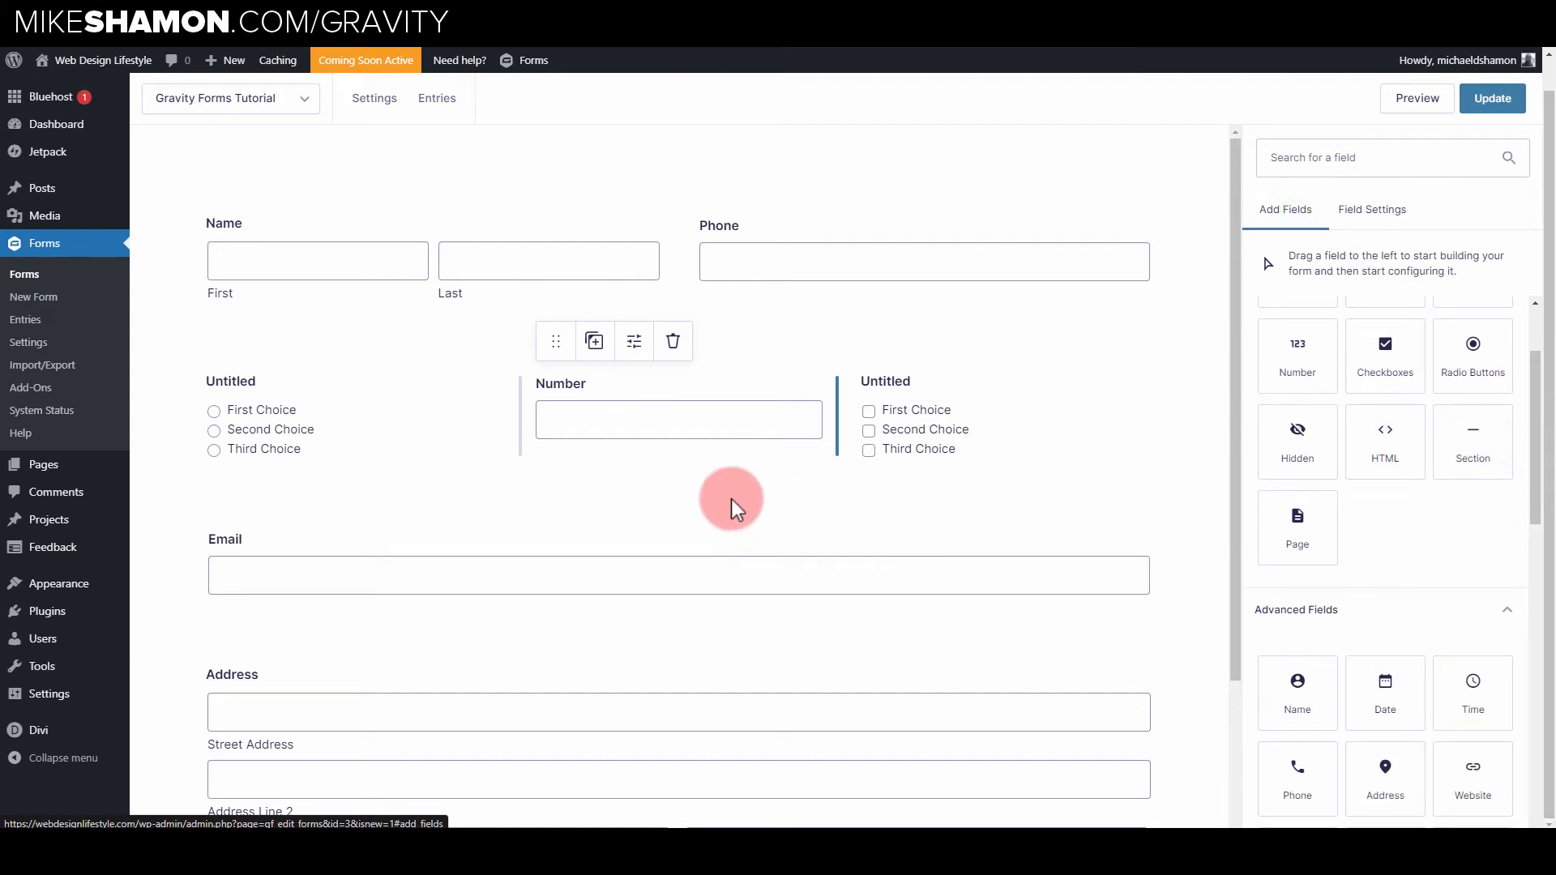
pyautogui.scroll(-2, 731, 508)
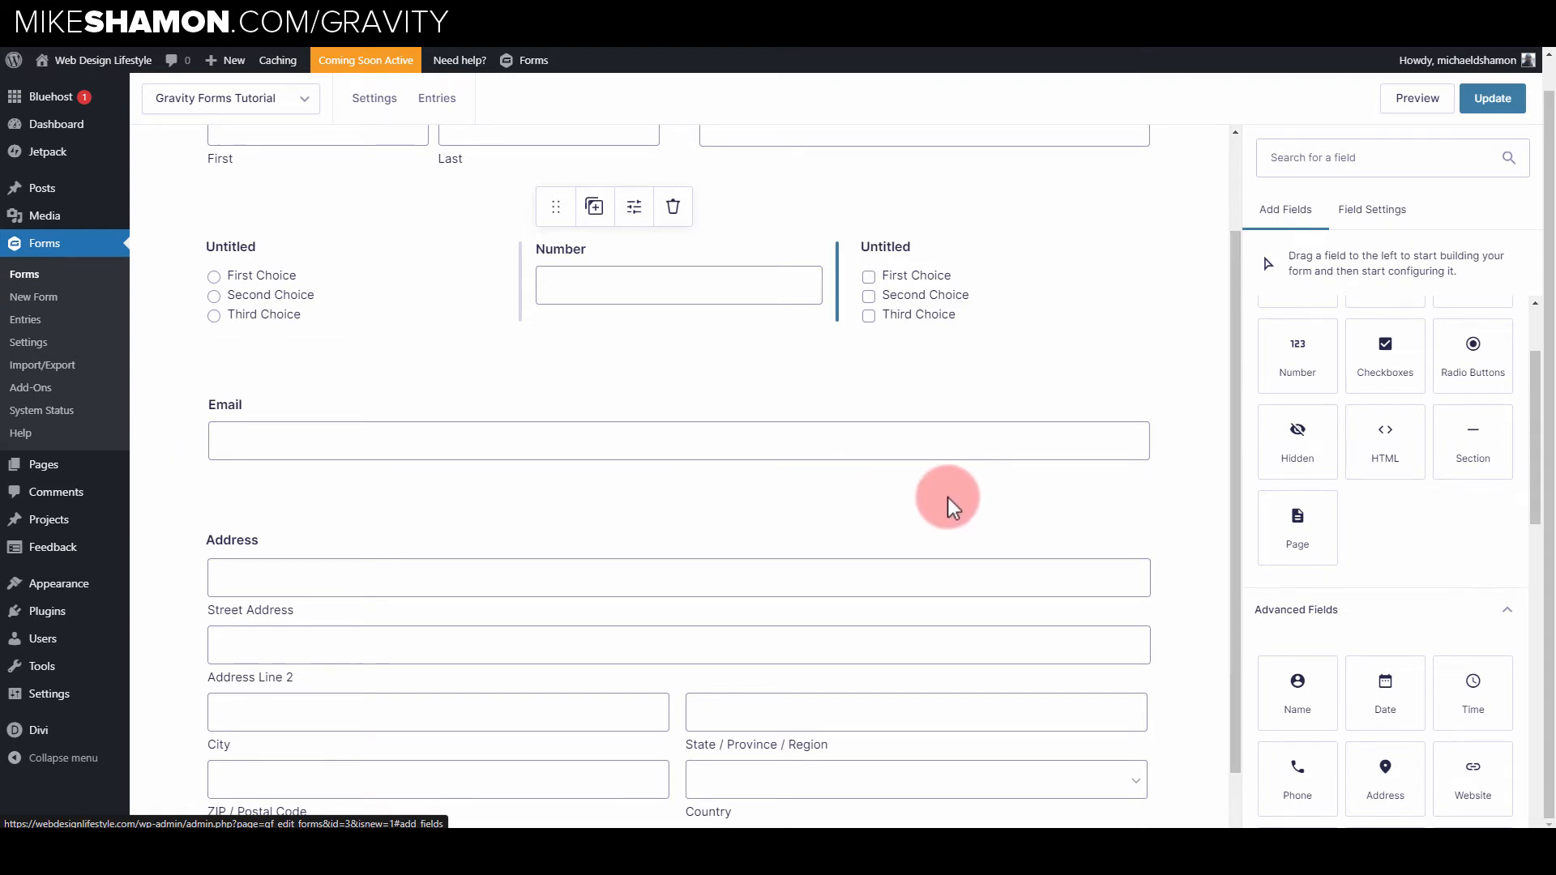
pyautogui.scroll(-2, 1362, 469)
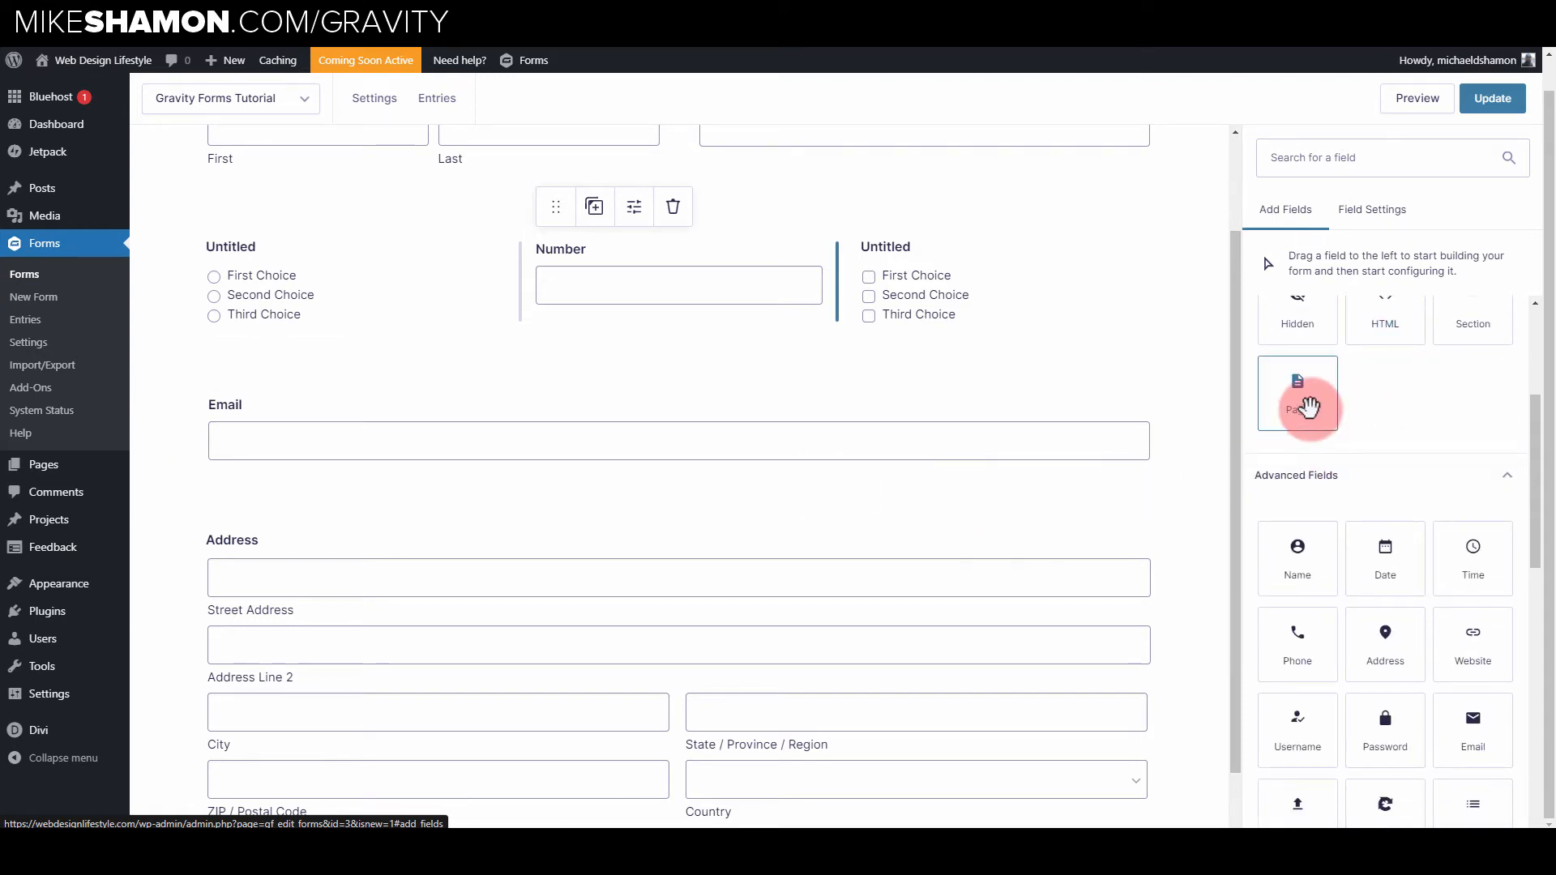
pyautogui.moveTo(1309, 407); pyautogui.dragTo(609, 397)
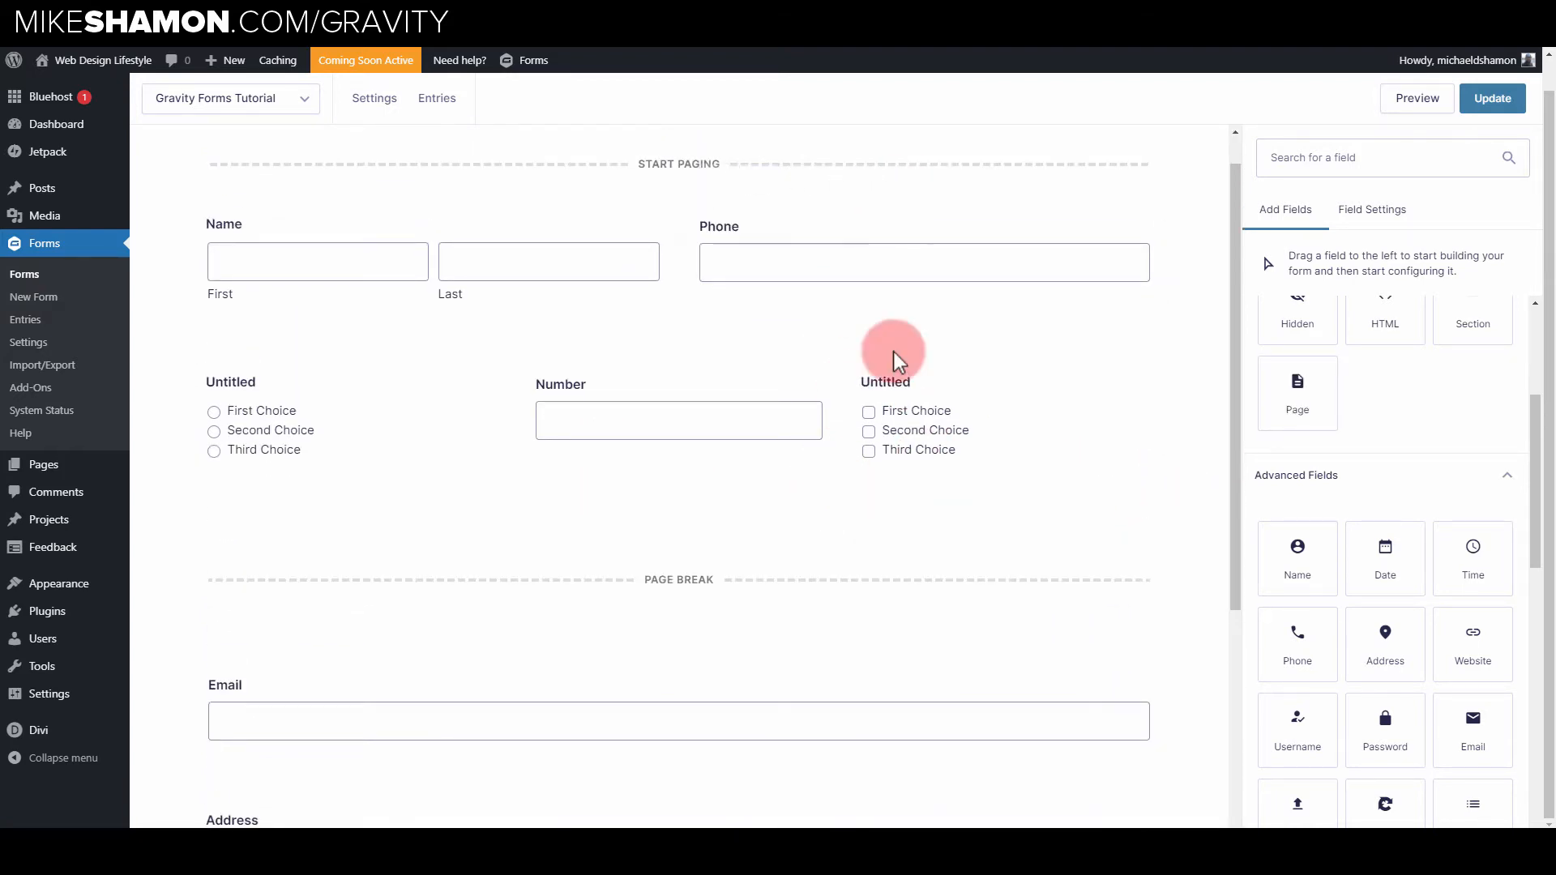
# - Add a Section field between Email and Address and set its label to Application Section
pyautogui.scroll(-6, 981, 438)
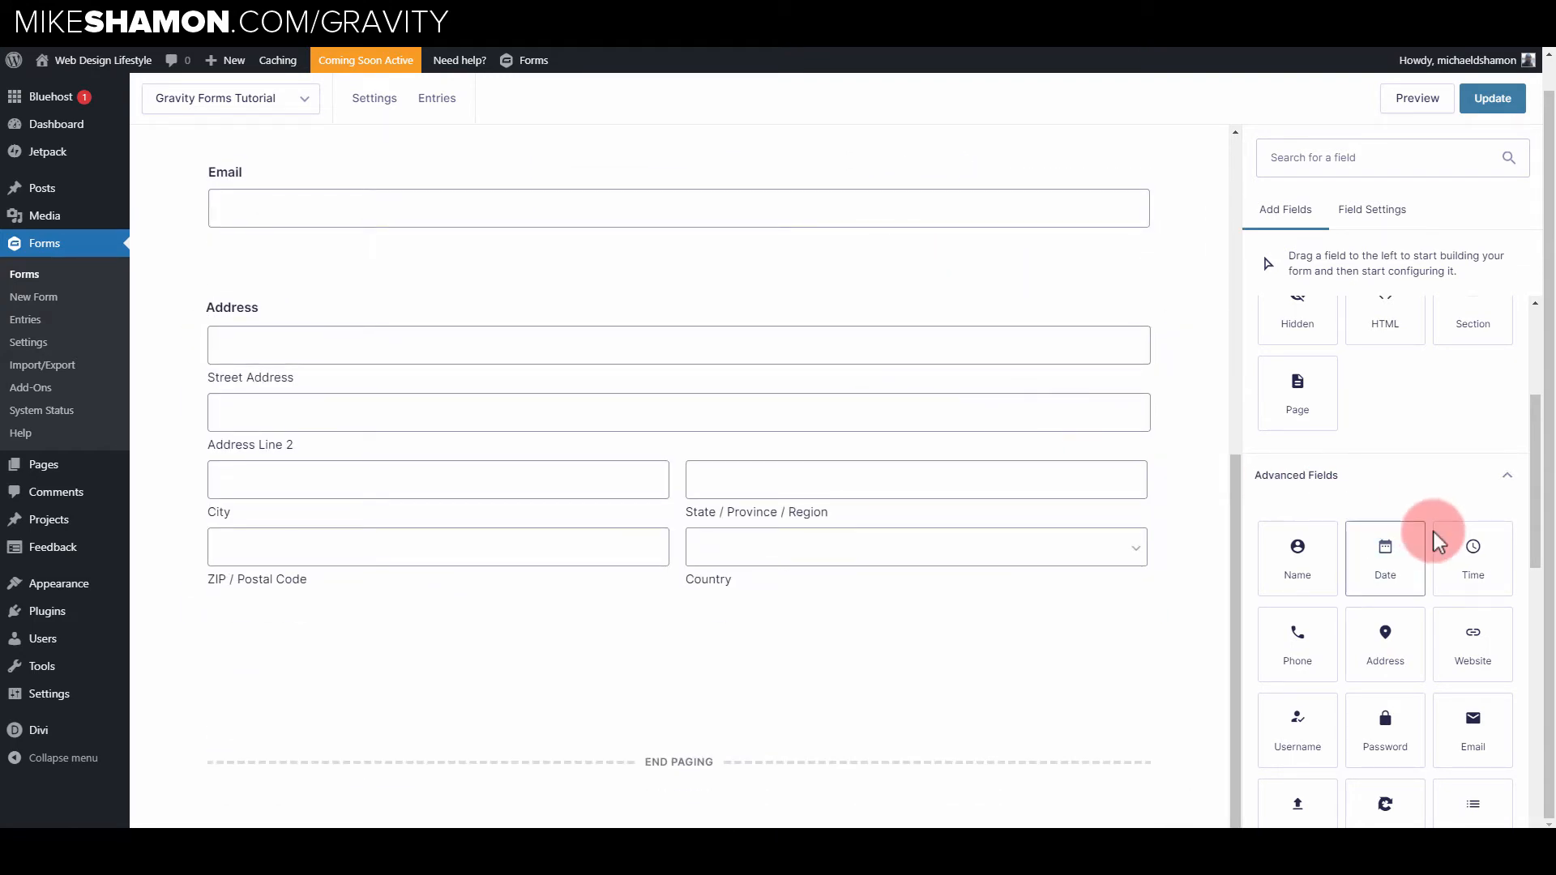
pyautogui.scroll(4, 1535, 387)
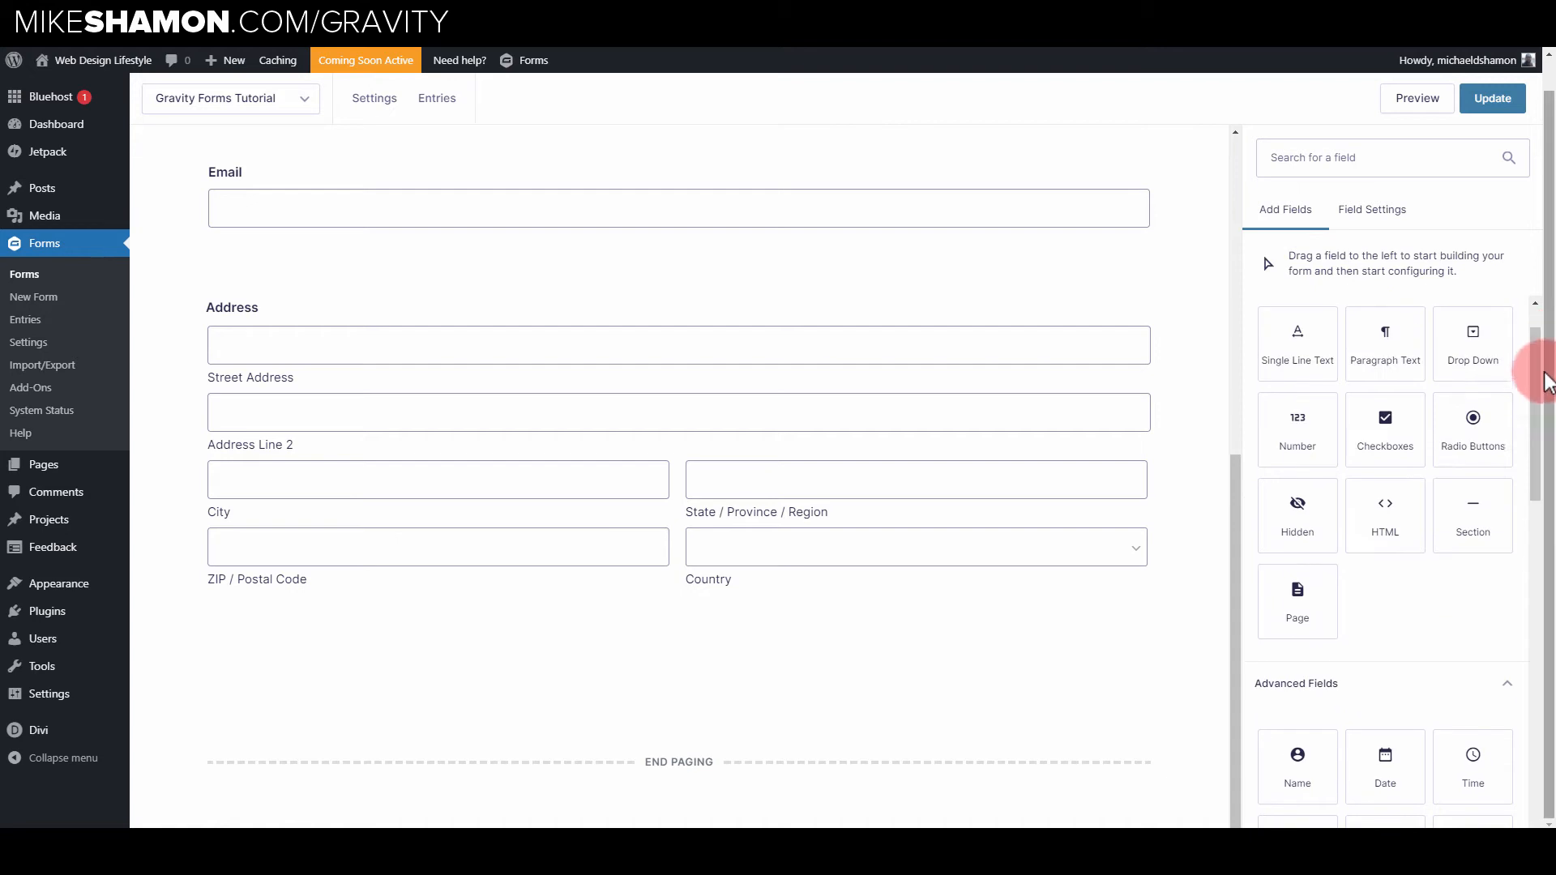
pyautogui.moveTo(1480, 515); pyautogui.dragTo(644, 309)
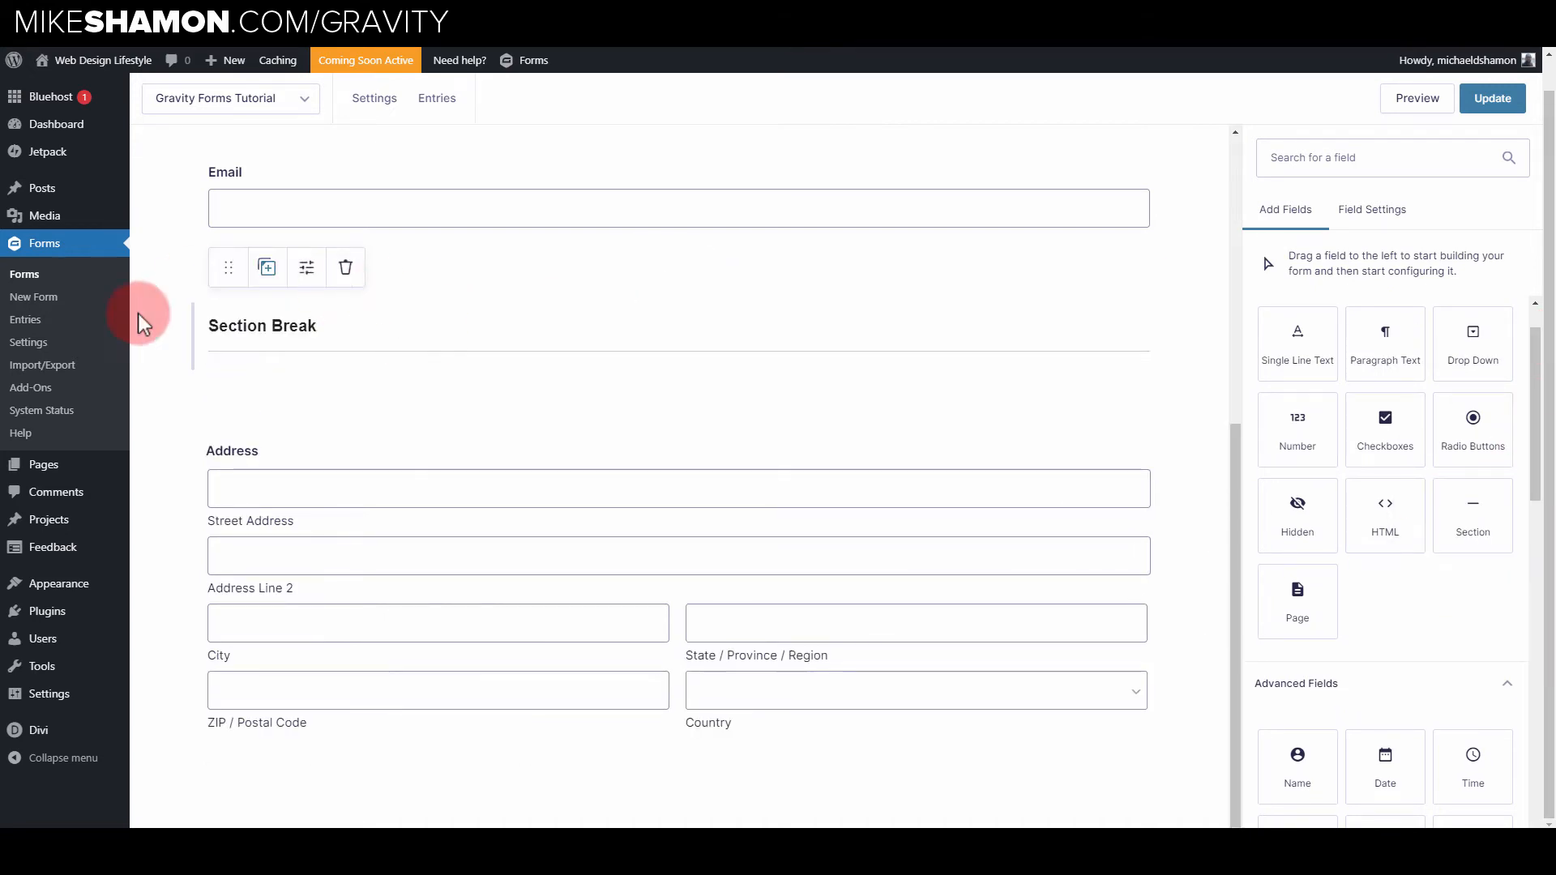
pyautogui.click(235, 332)
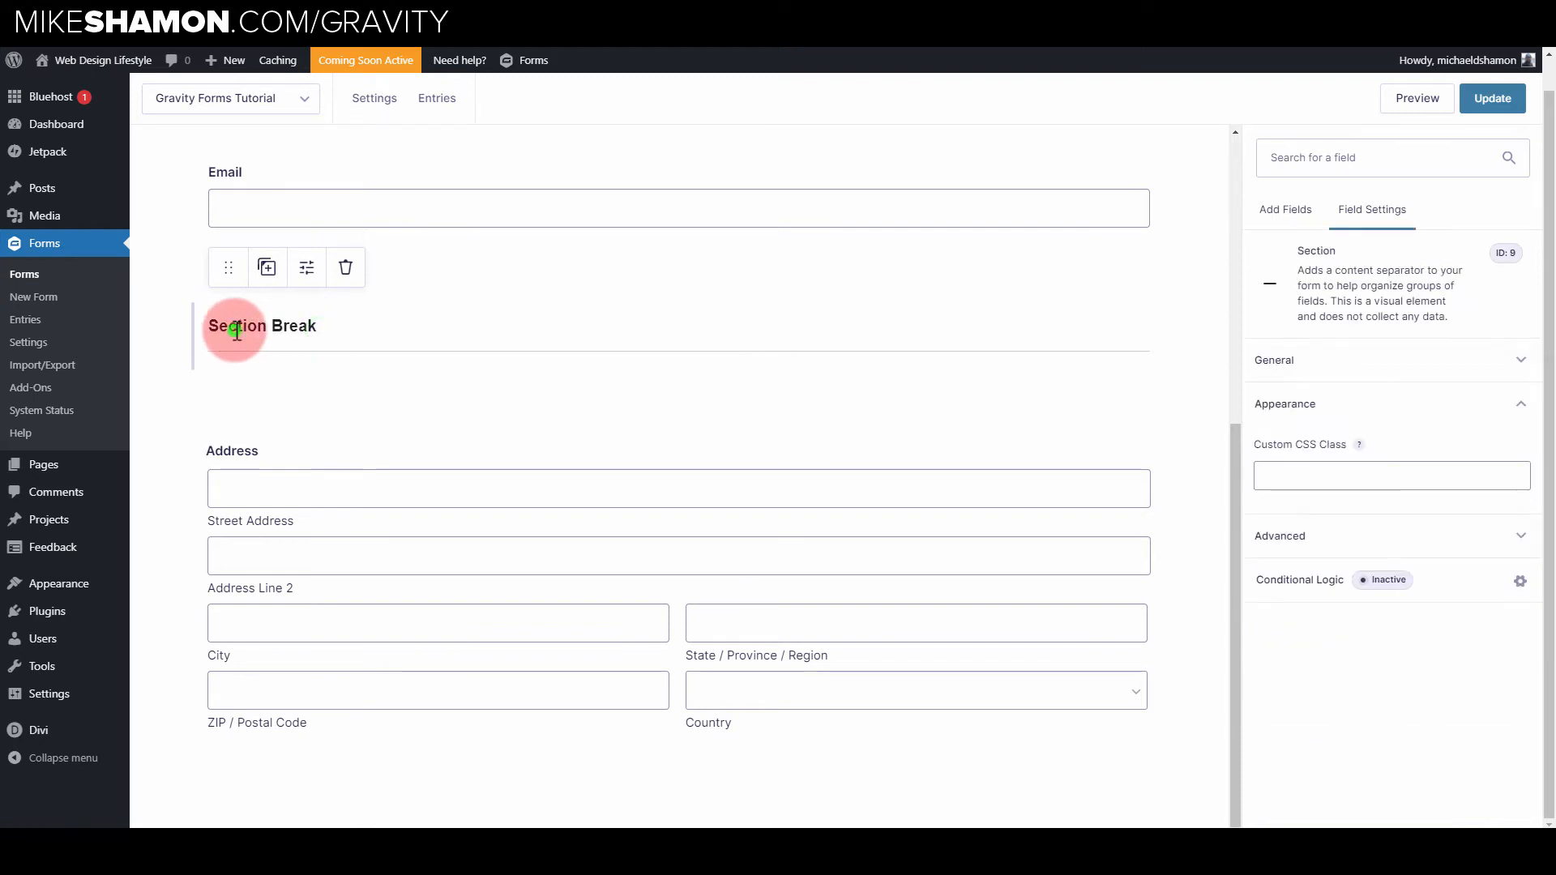
pyautogui.tripleClick(236, 333)
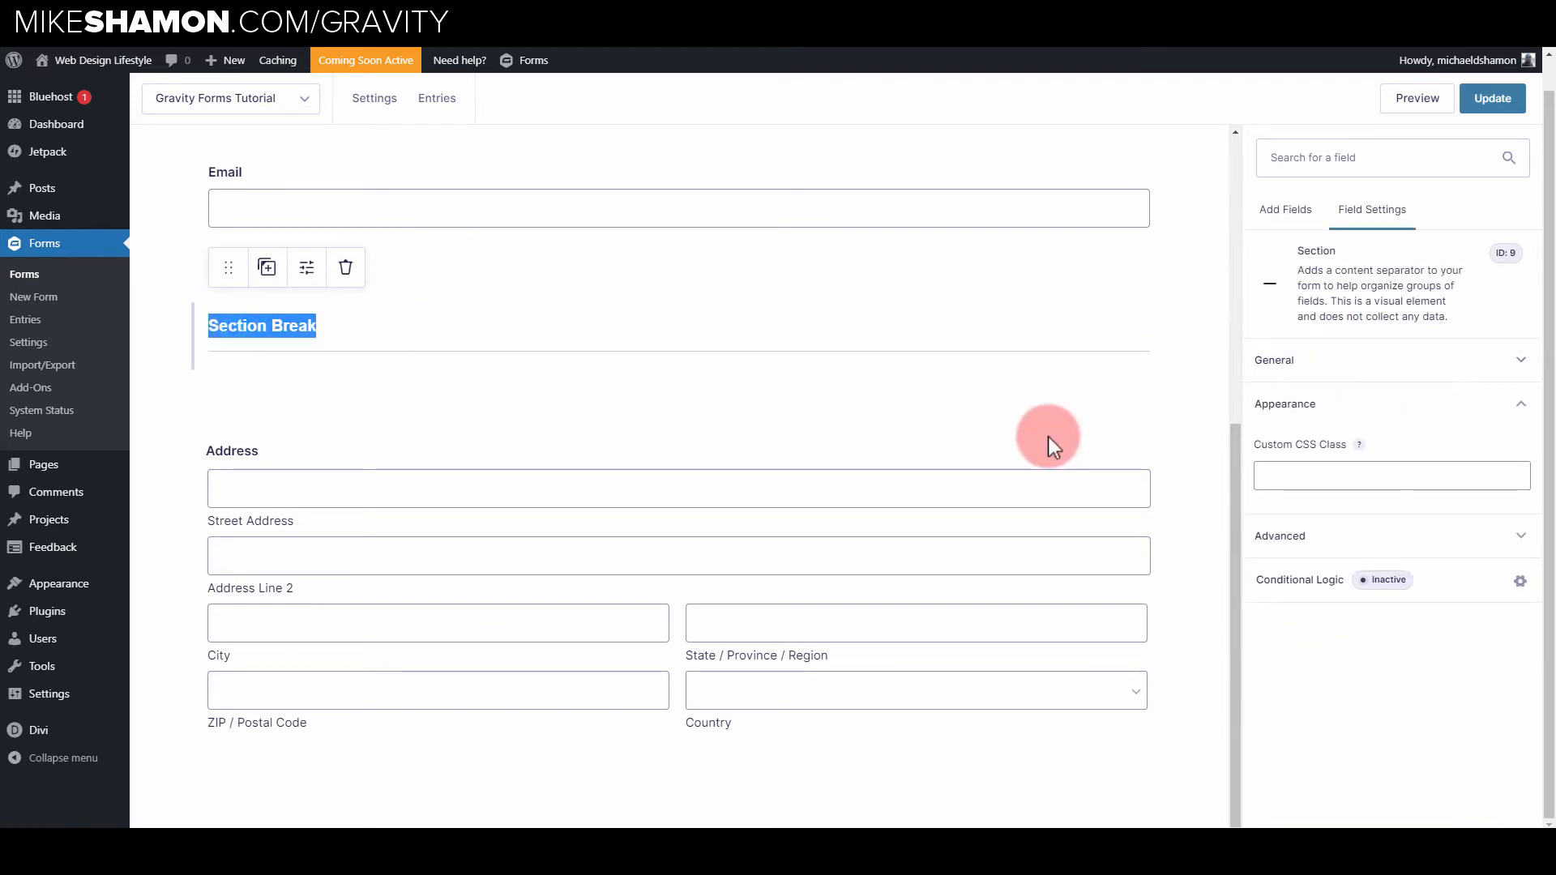
pyautogui.click(1472, 374)
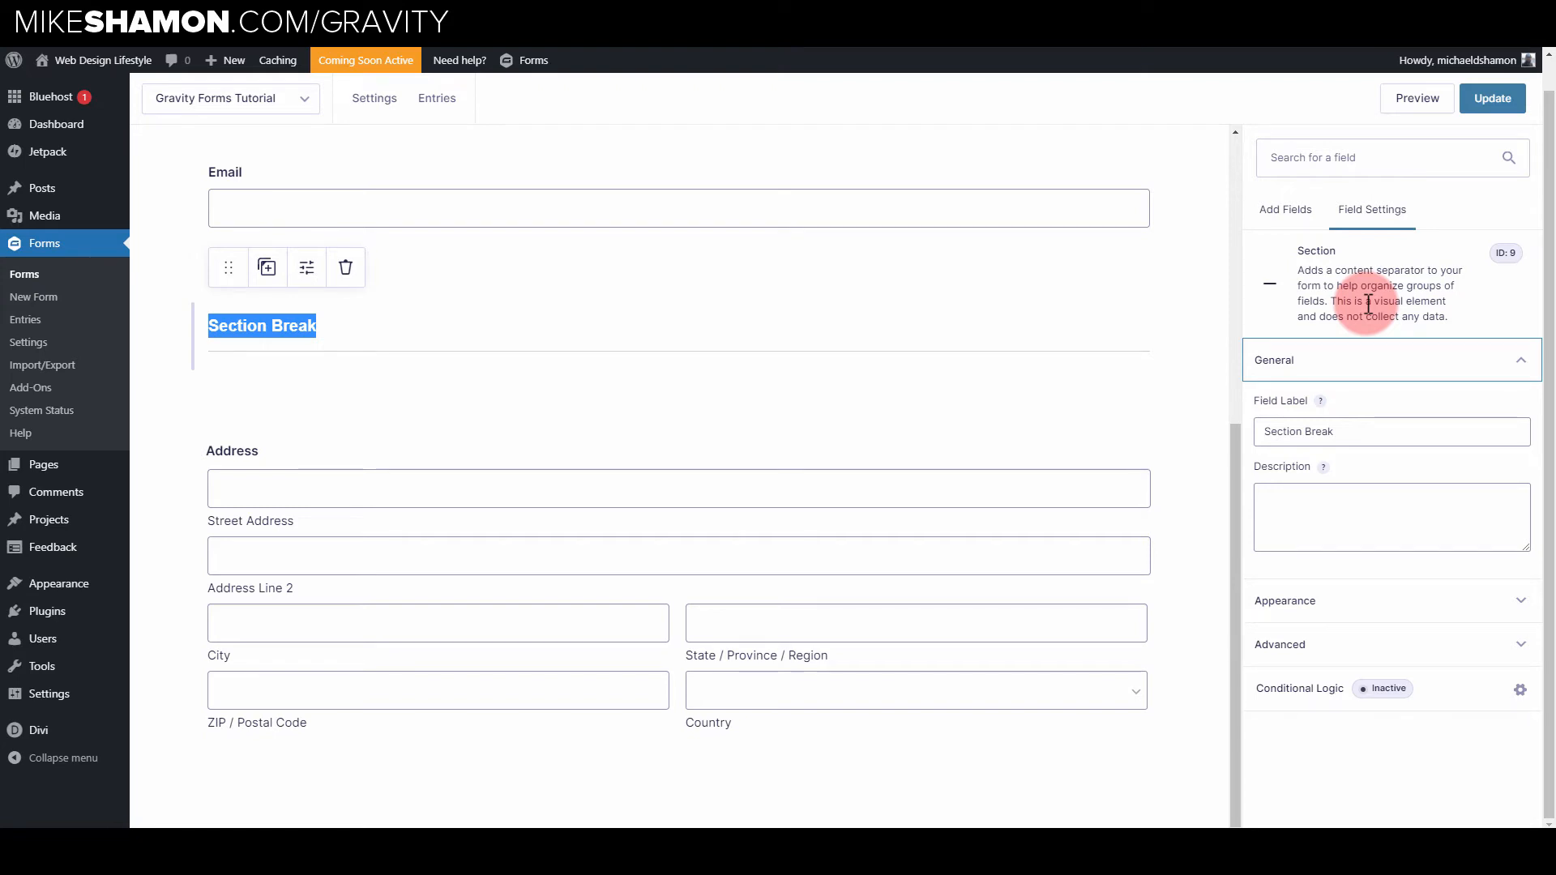
pyautogui.tripleClick(1378, 429)
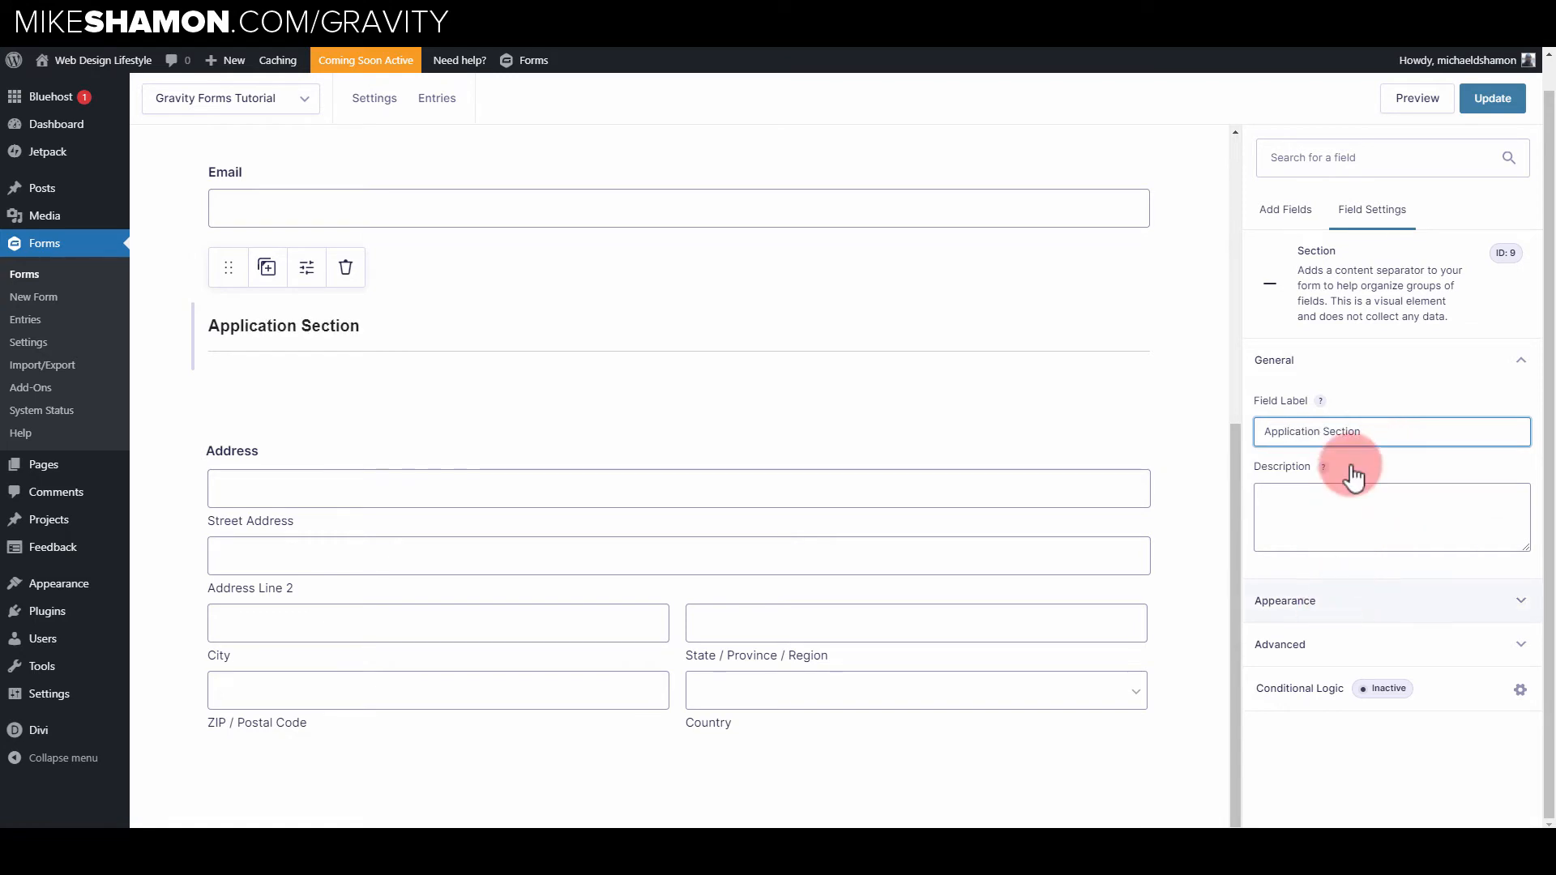
# - Examine the section's Custom CSS Class option, and try its Hidden and Administrative visibility before restoring Visible
pyautogui.click(1337, 604)
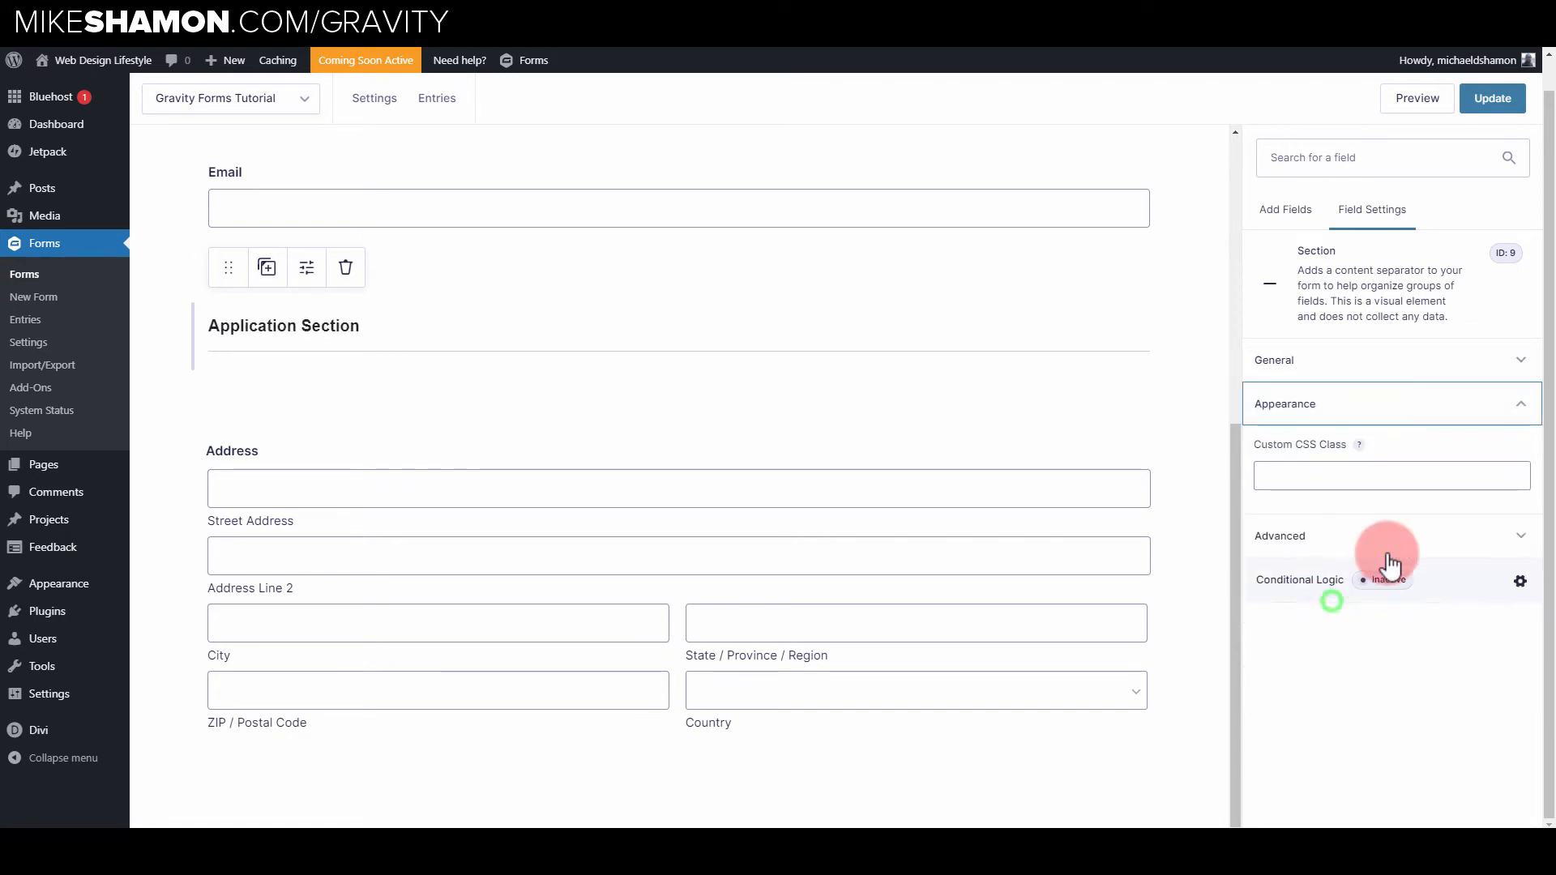
pyautogui.click(1353, 473)
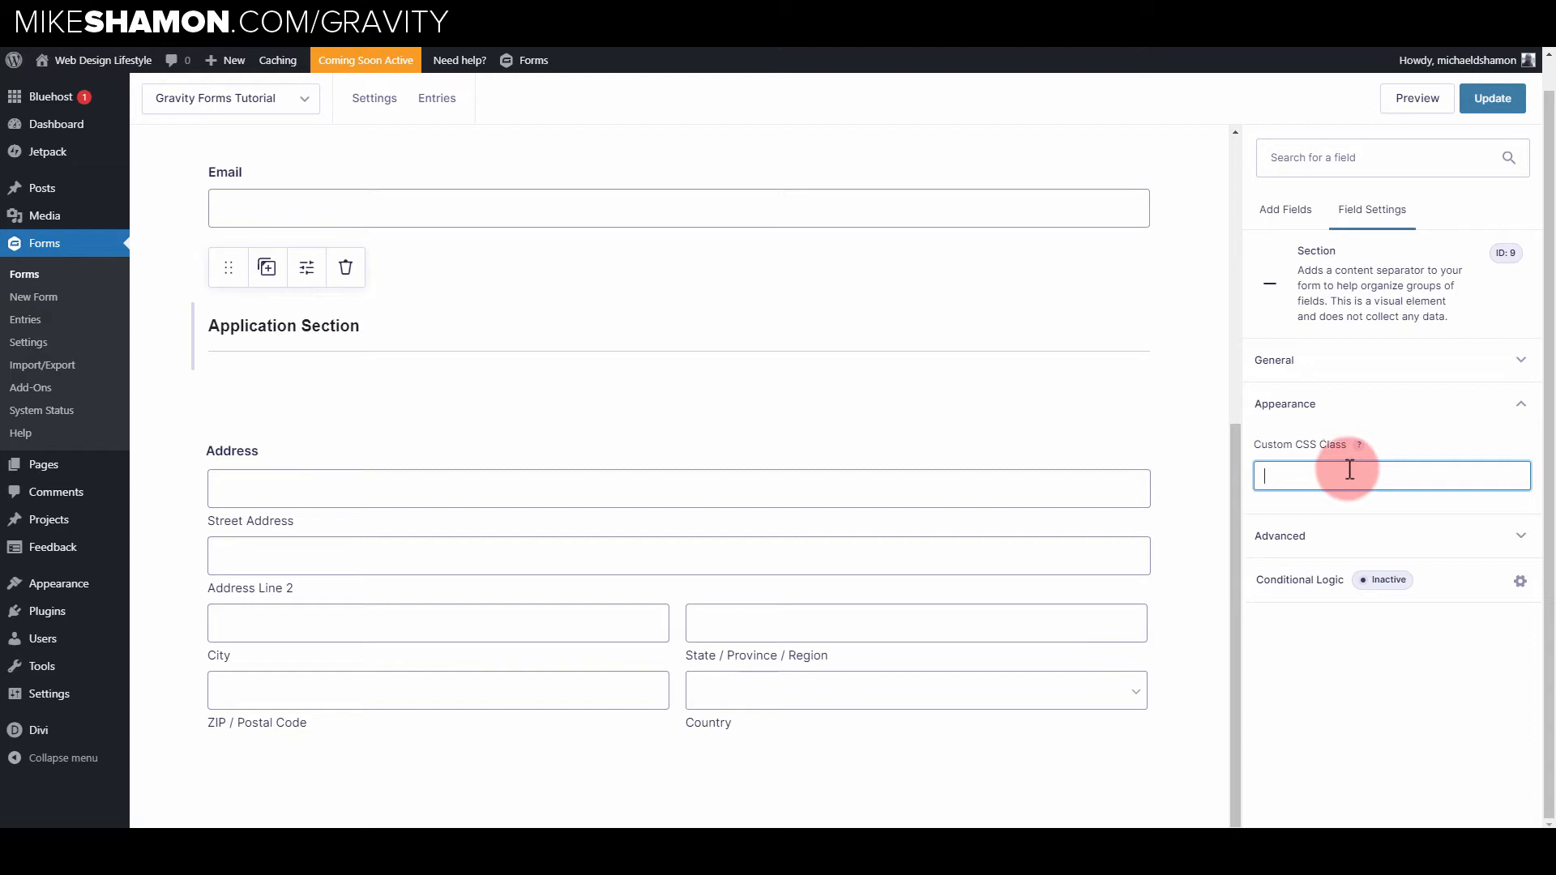
pyautogui.click(1434, 404)
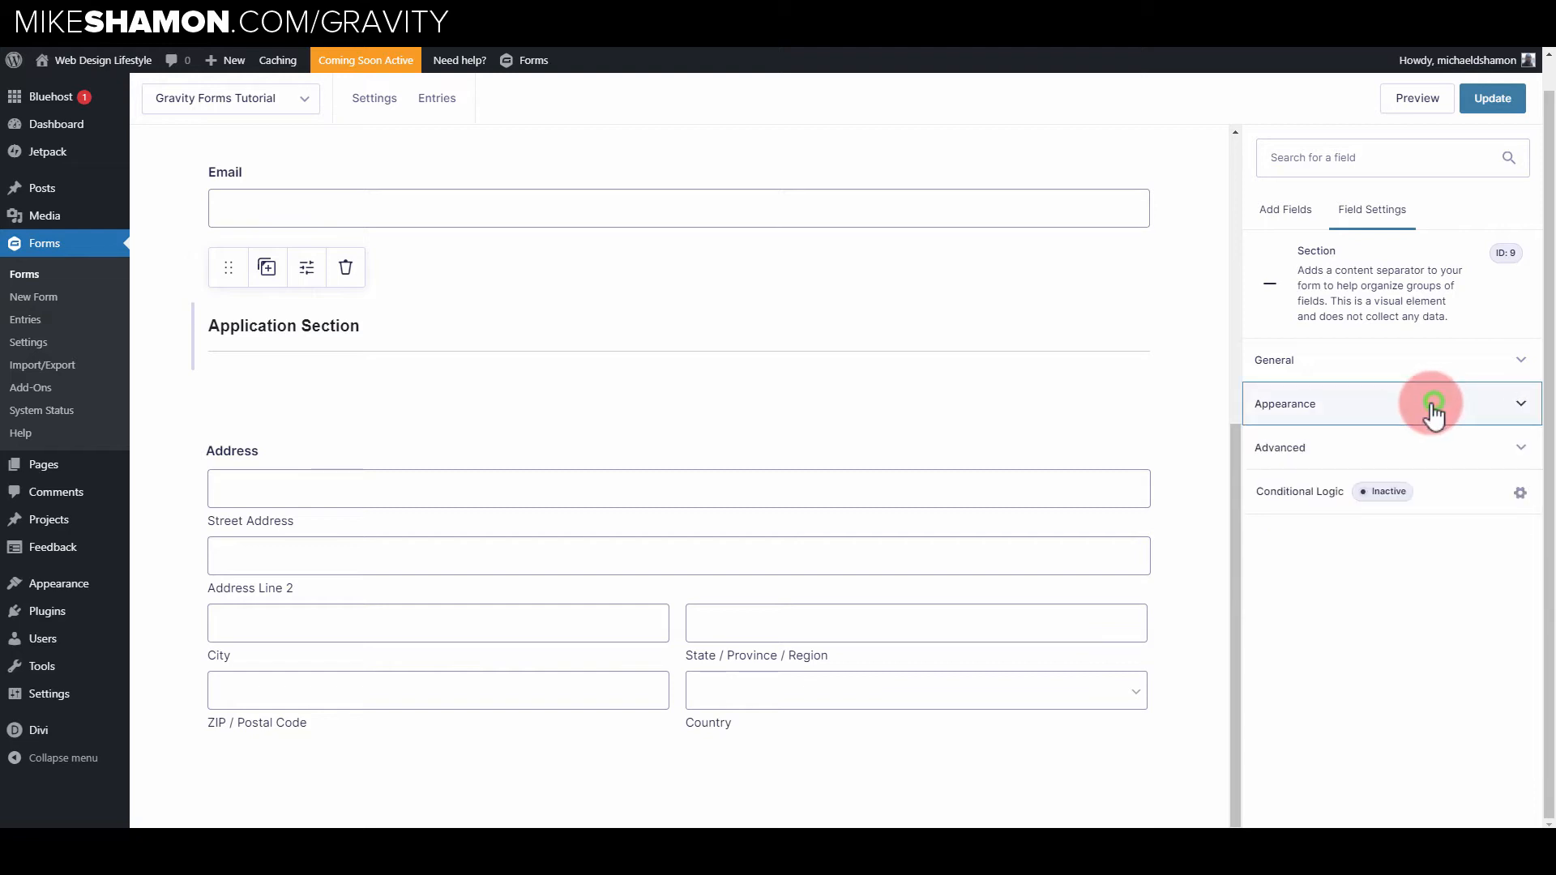
pyautogui.click(1432, 457)
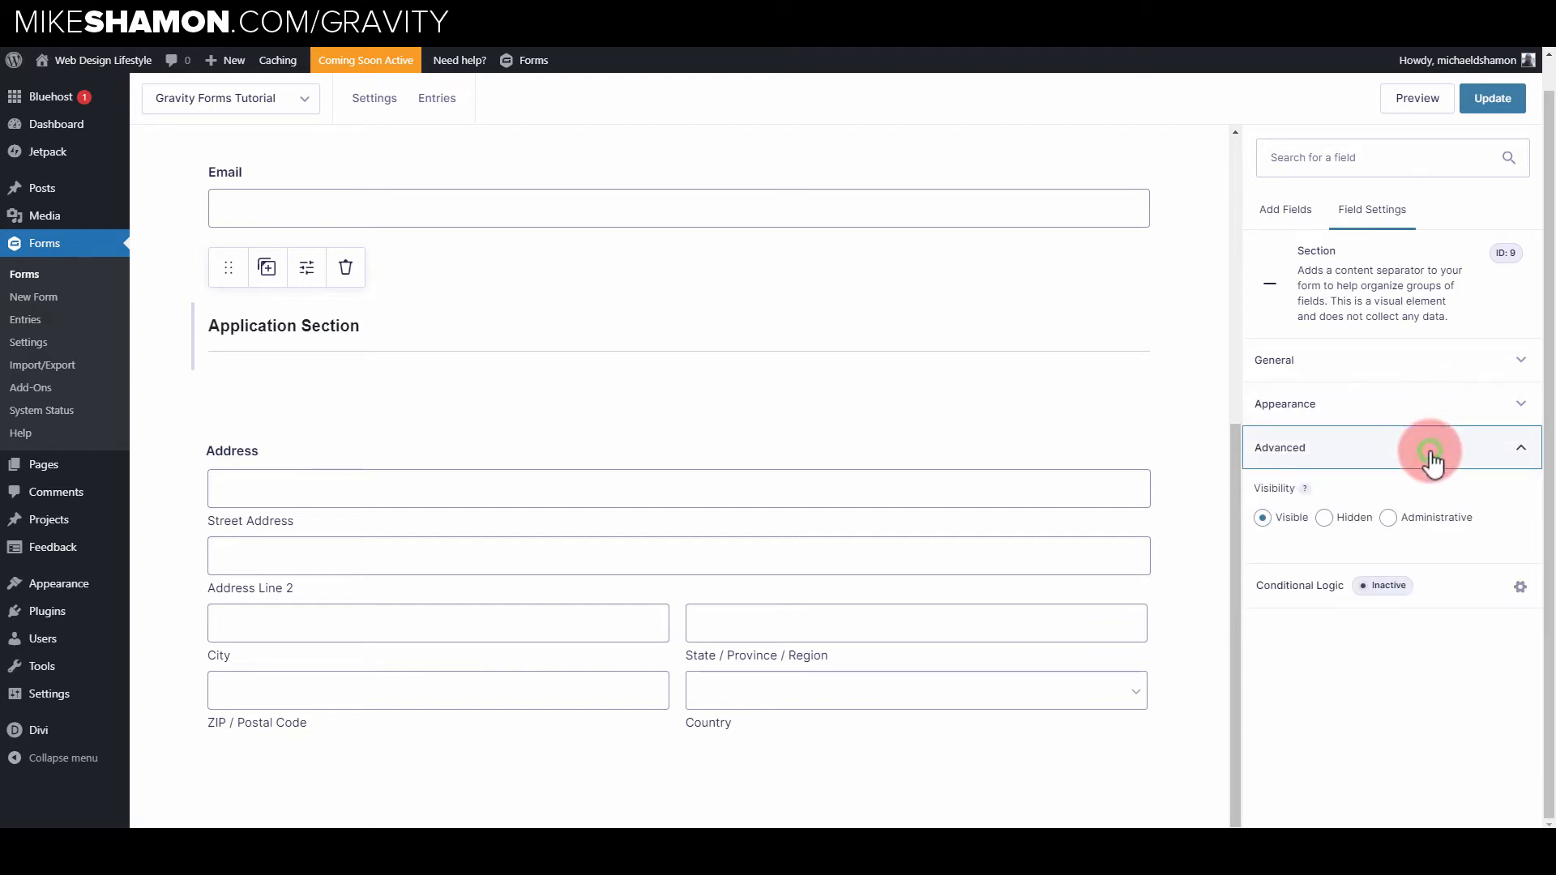
pyautogui.click(1323, 520)
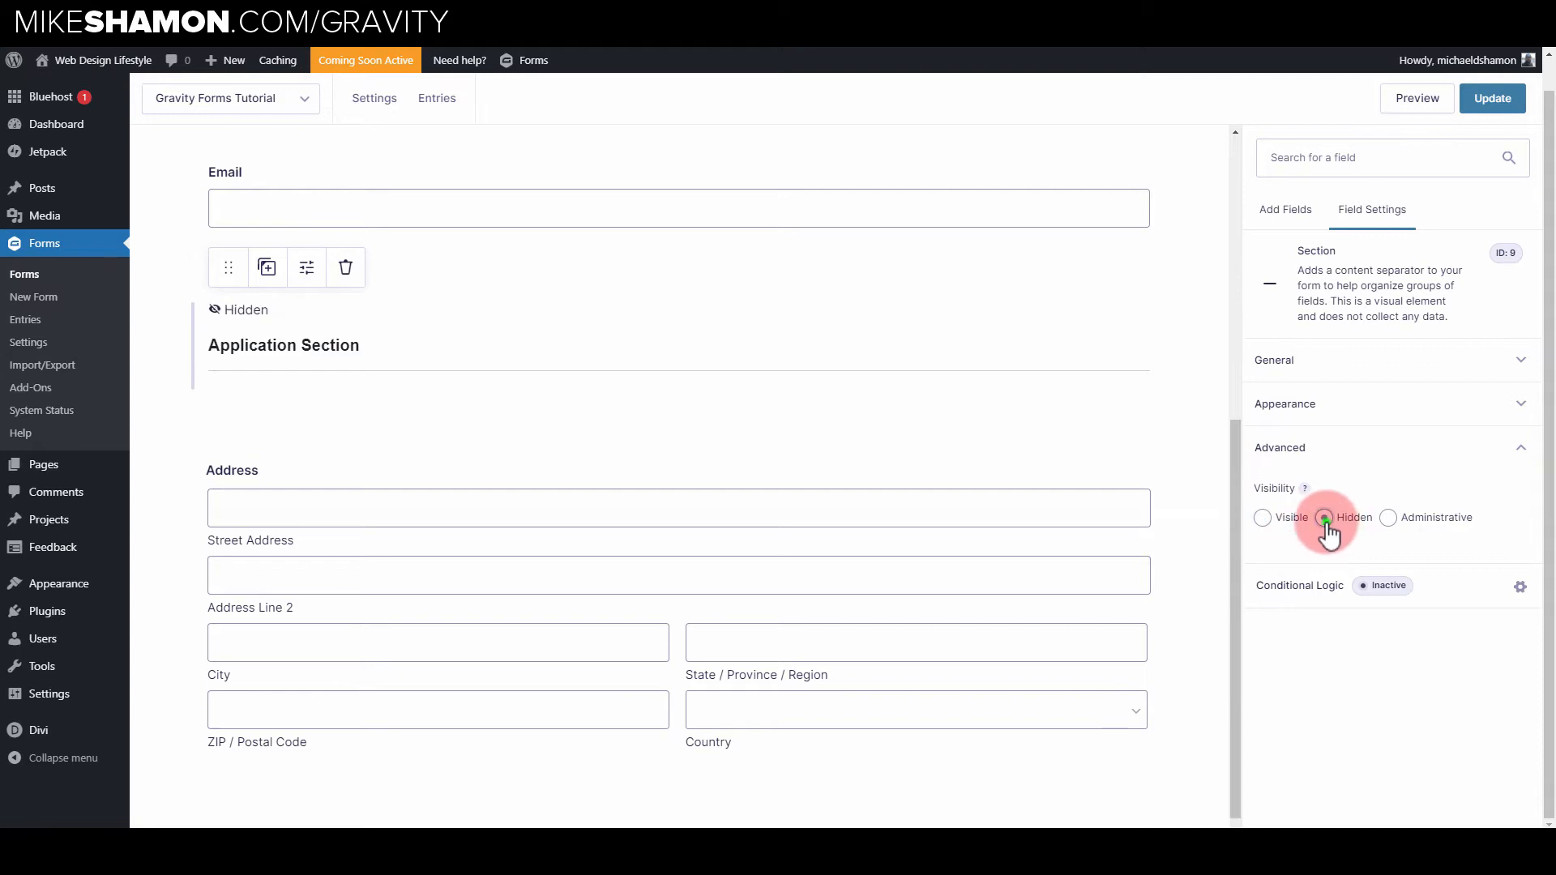
pyautogui.click(1388, 519)
pyautogui.click(1262, 518)
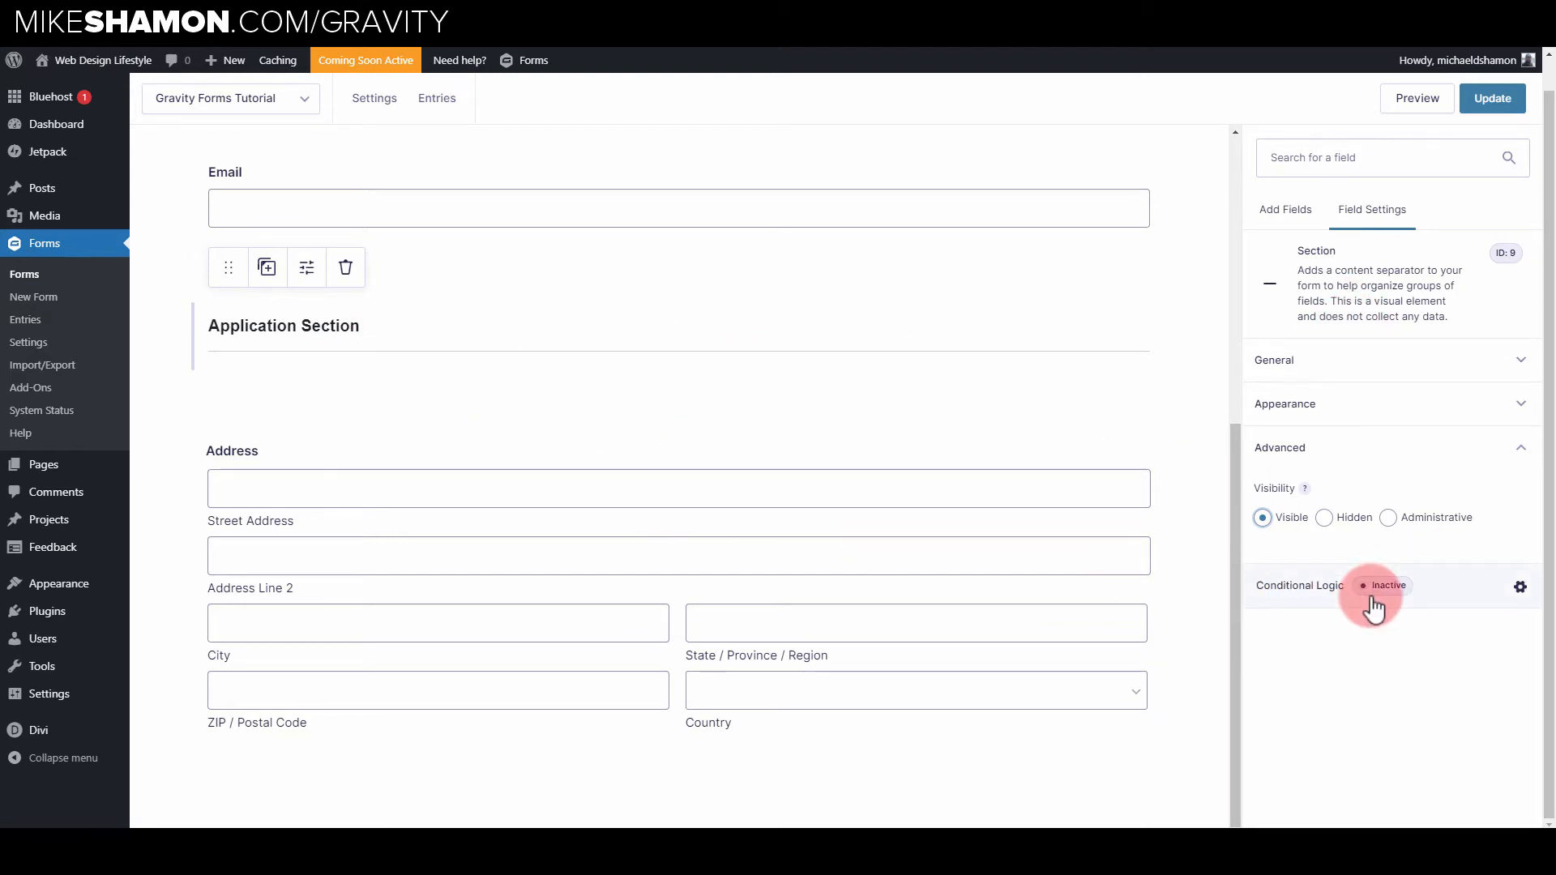
# - Enable conditional logic on the Application Section so it shows if any rule matches, with the rule Email is gmail.com
pyautogui.click(1295, 594)
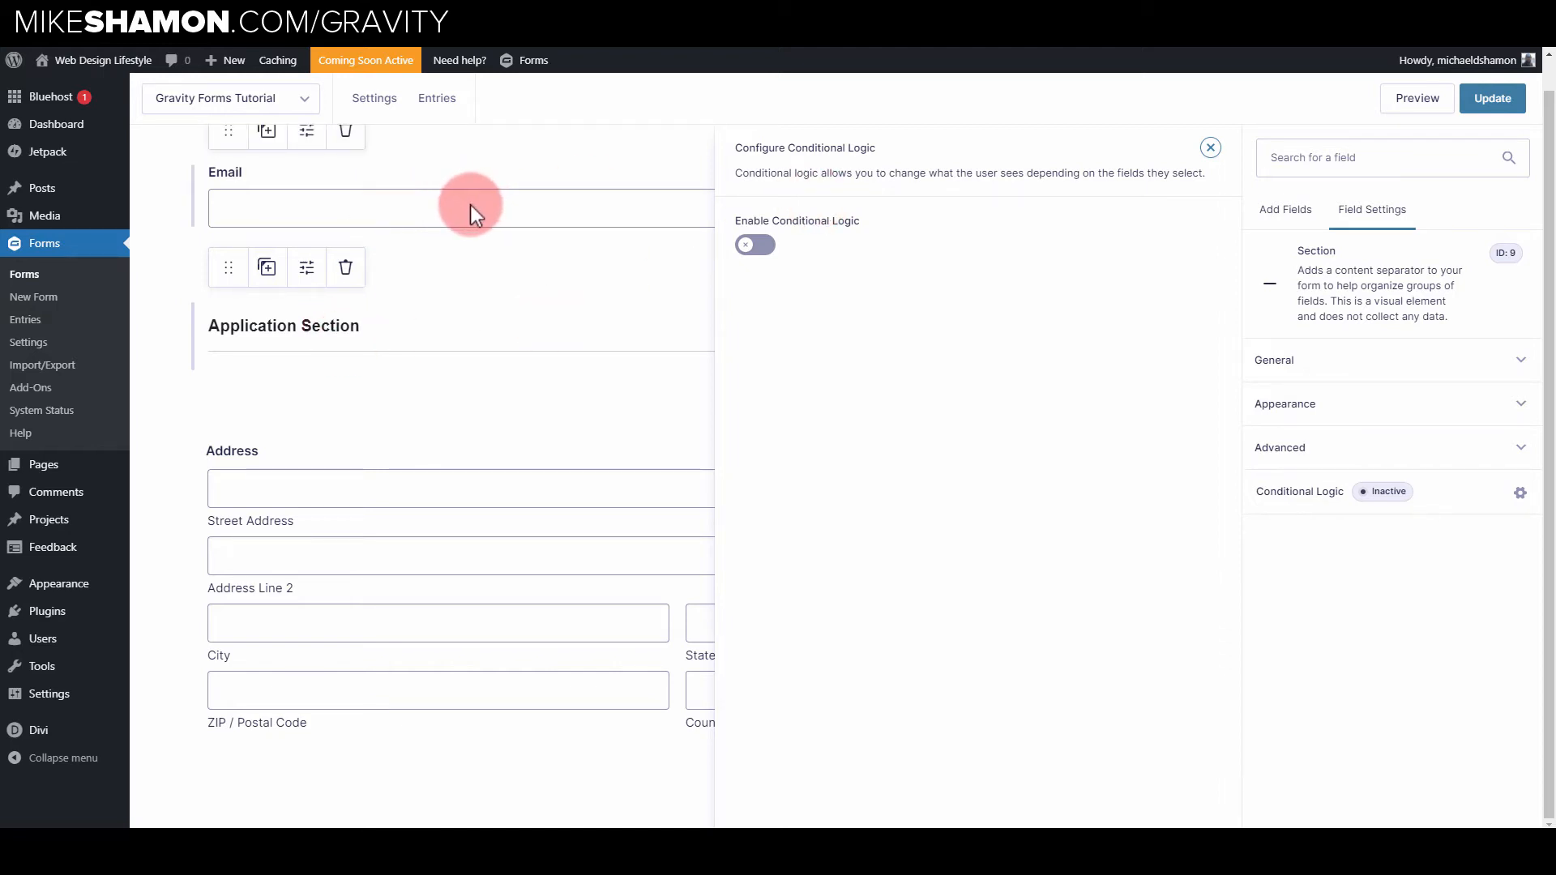
pyautogui.click(753, 248)
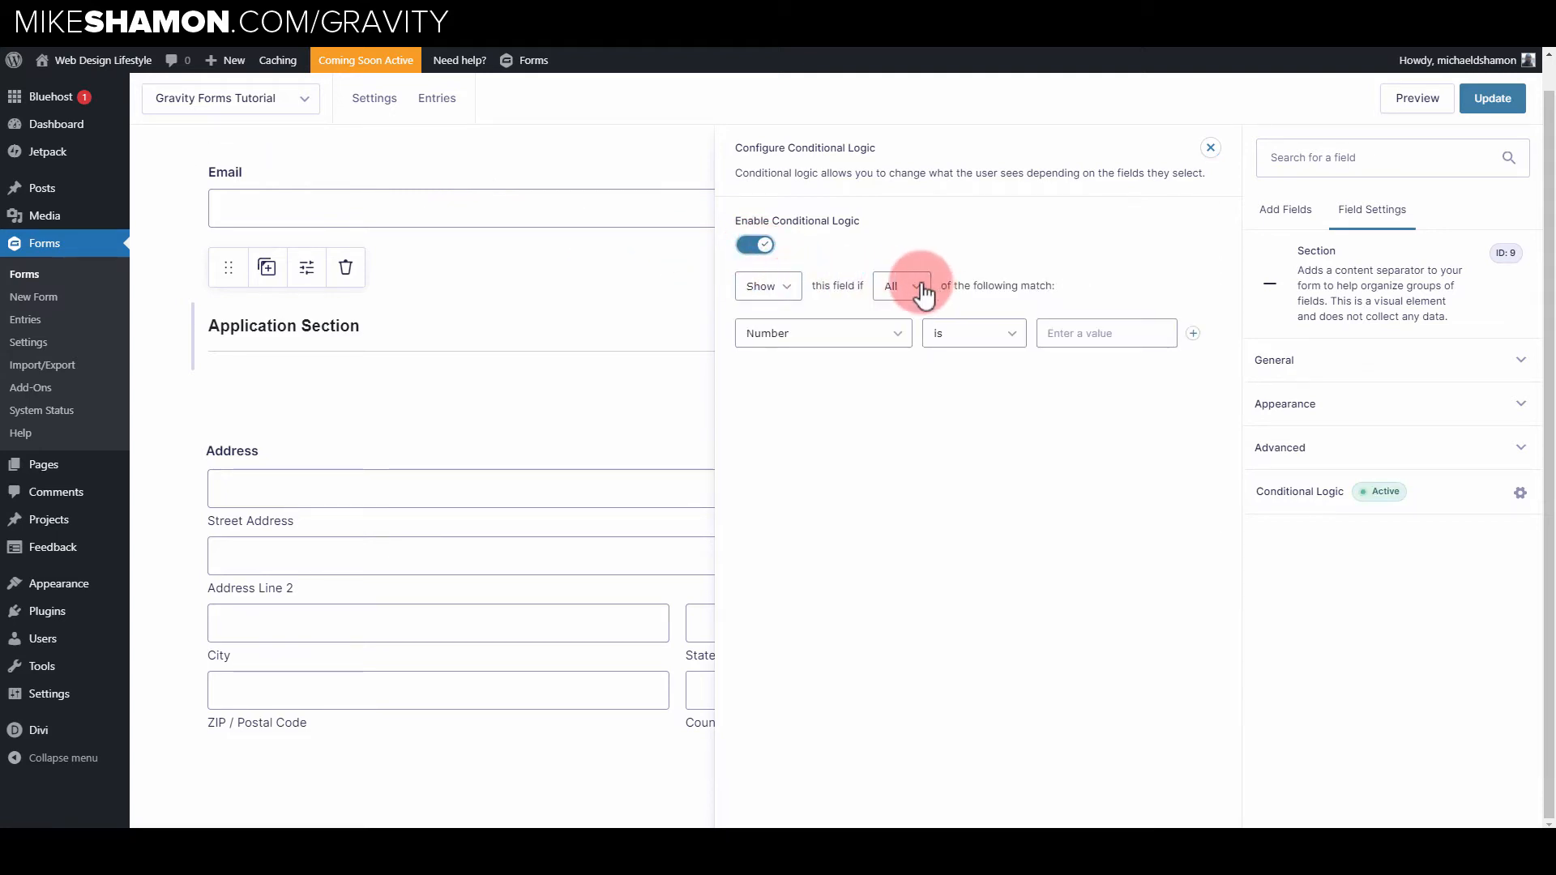
pyautogui.click(798, 290)
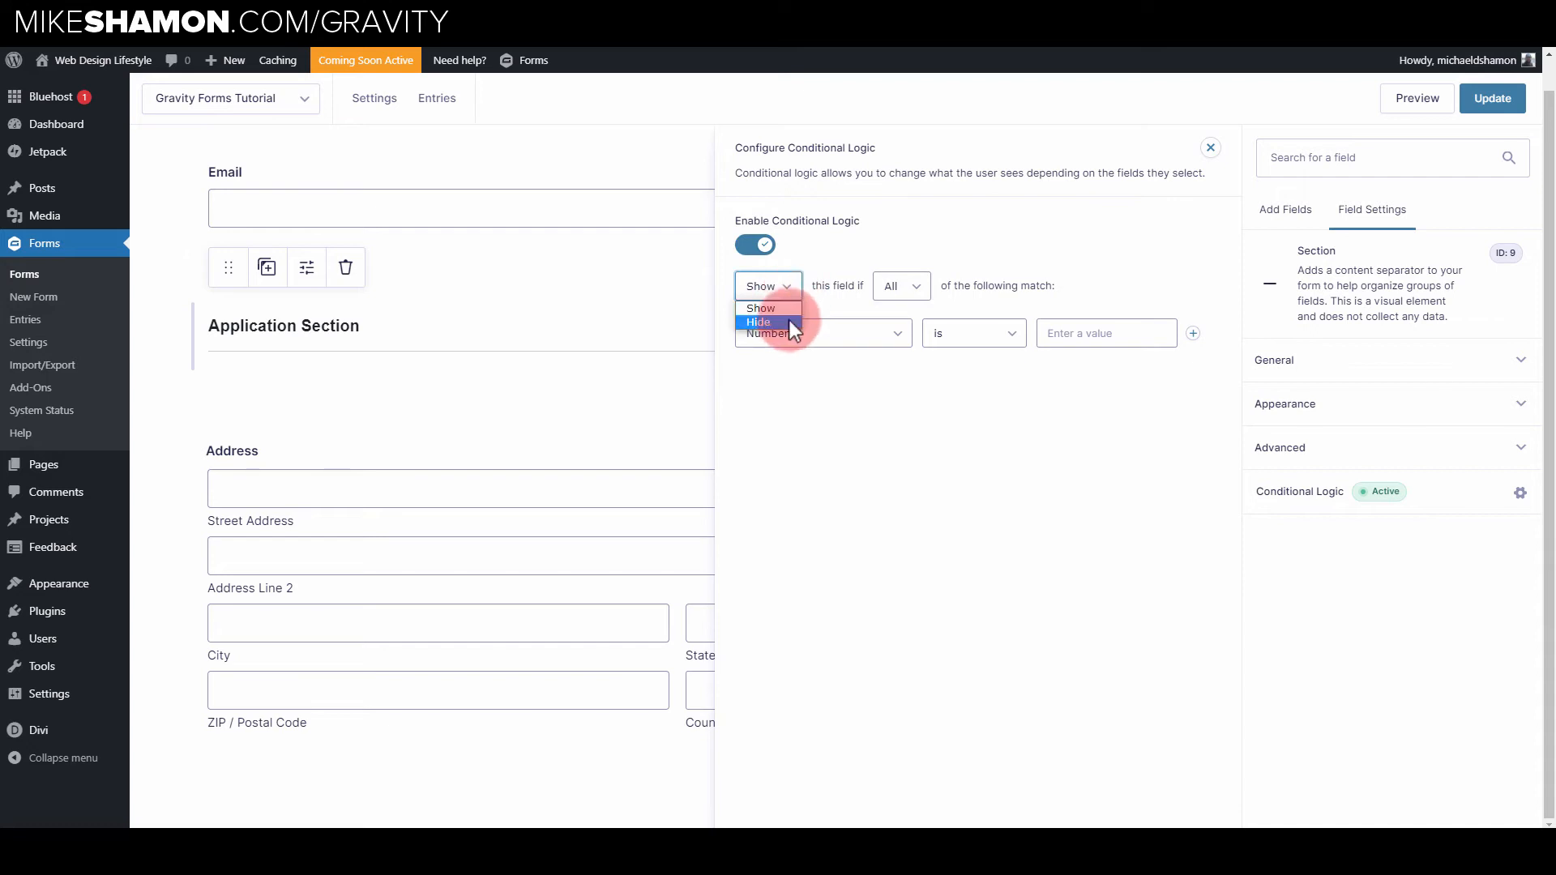
pyautogui.click(901, 289)
pyautogui.click(901, 322)
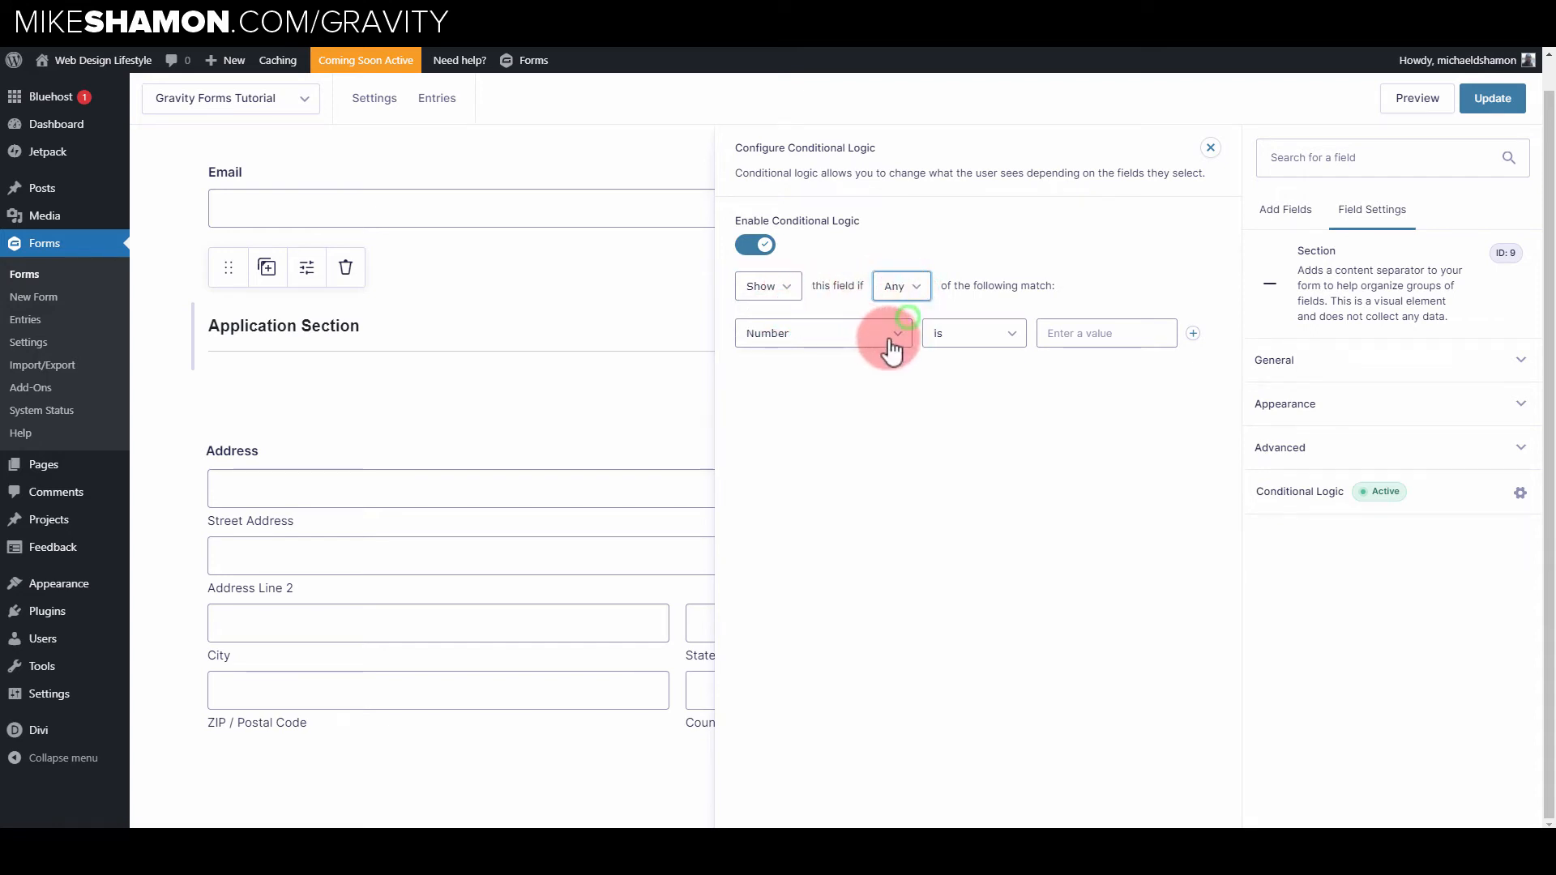
pyautogui.click(889, 336)
pyautogui.click(820, 396)
pyautogui.click(975, 334)
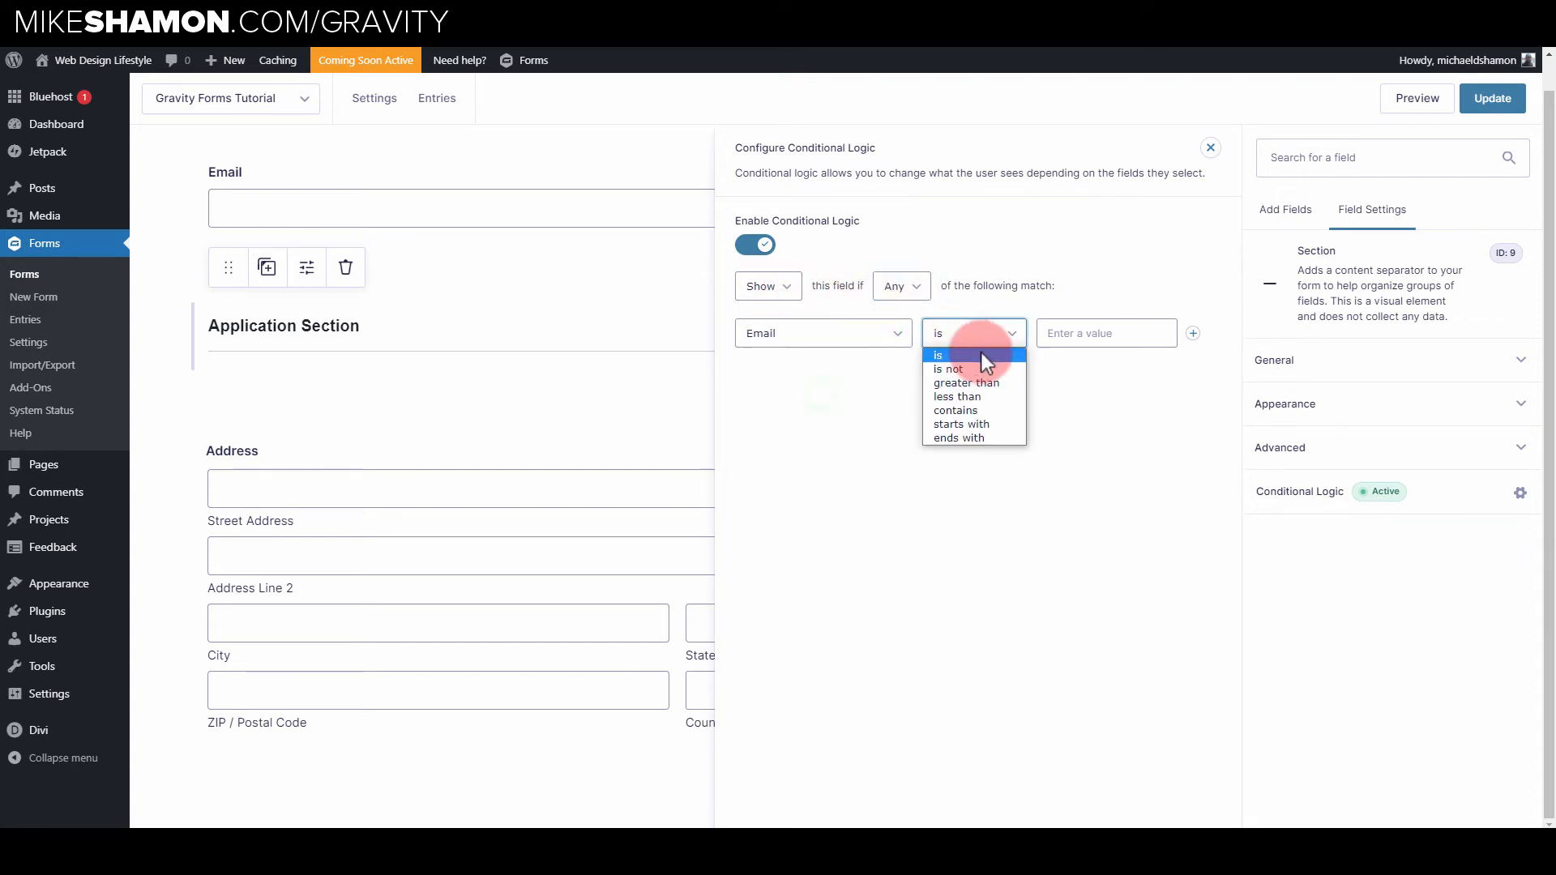
pyautogui.click(1088, 329)
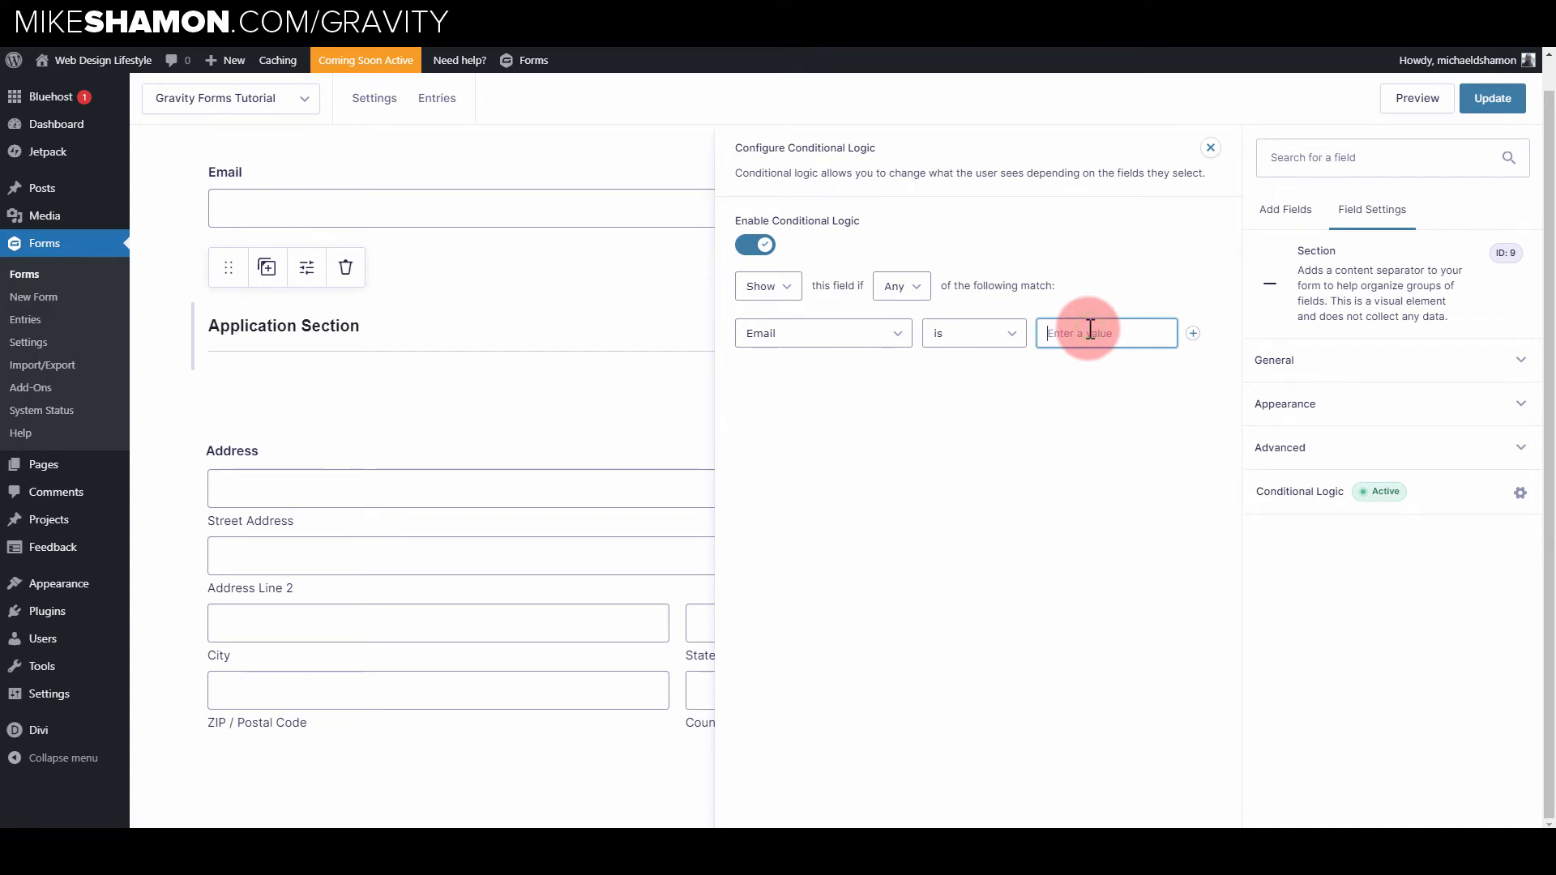
pyautogui.write('gmail.com')
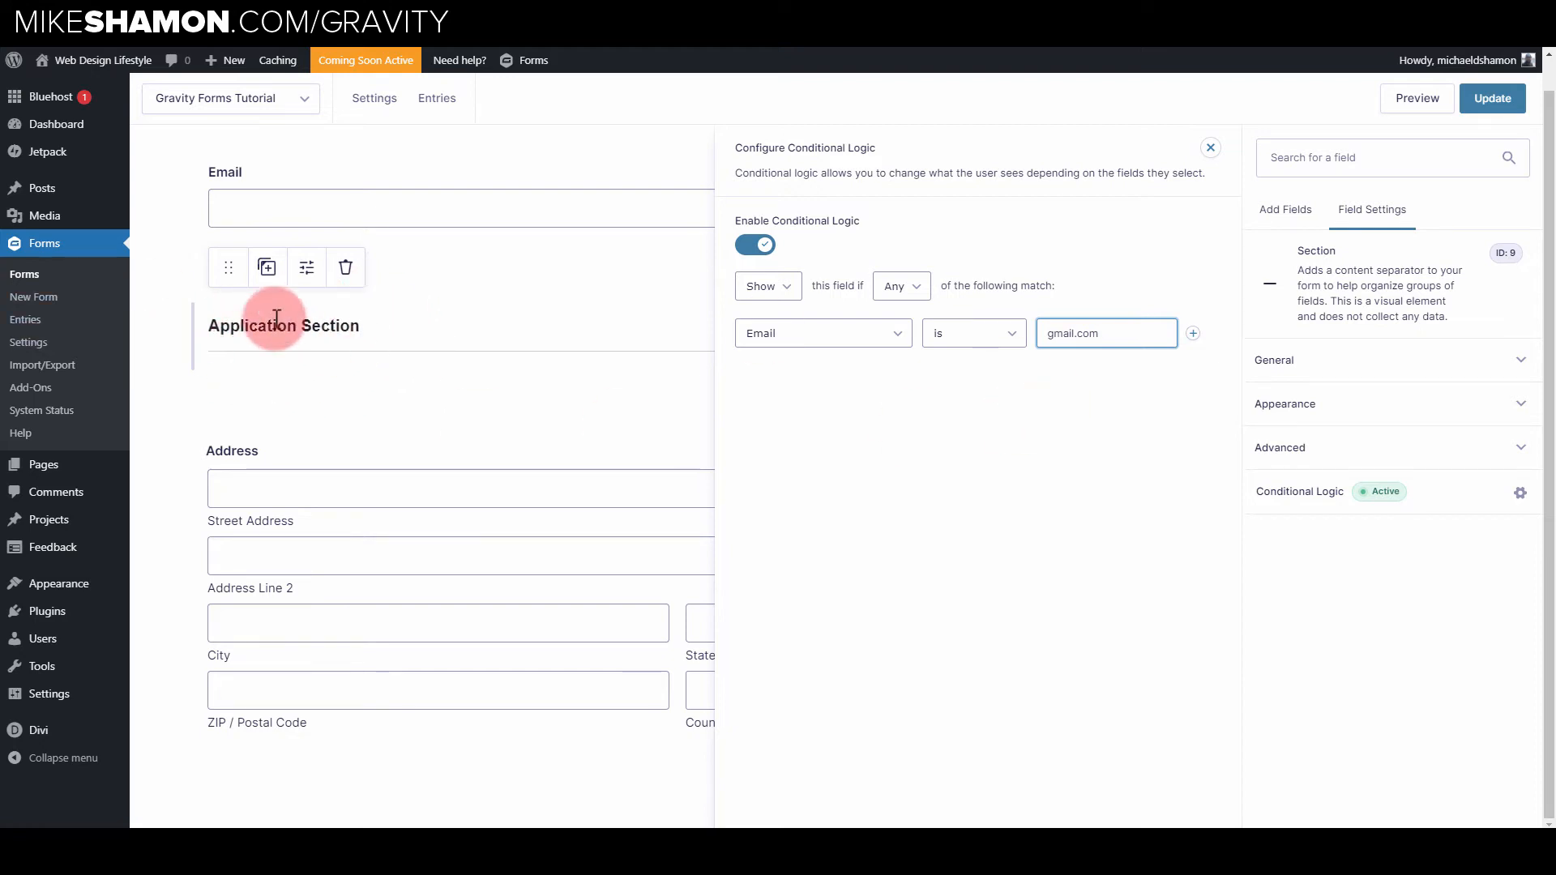
pyautogui.click(1210, 150)
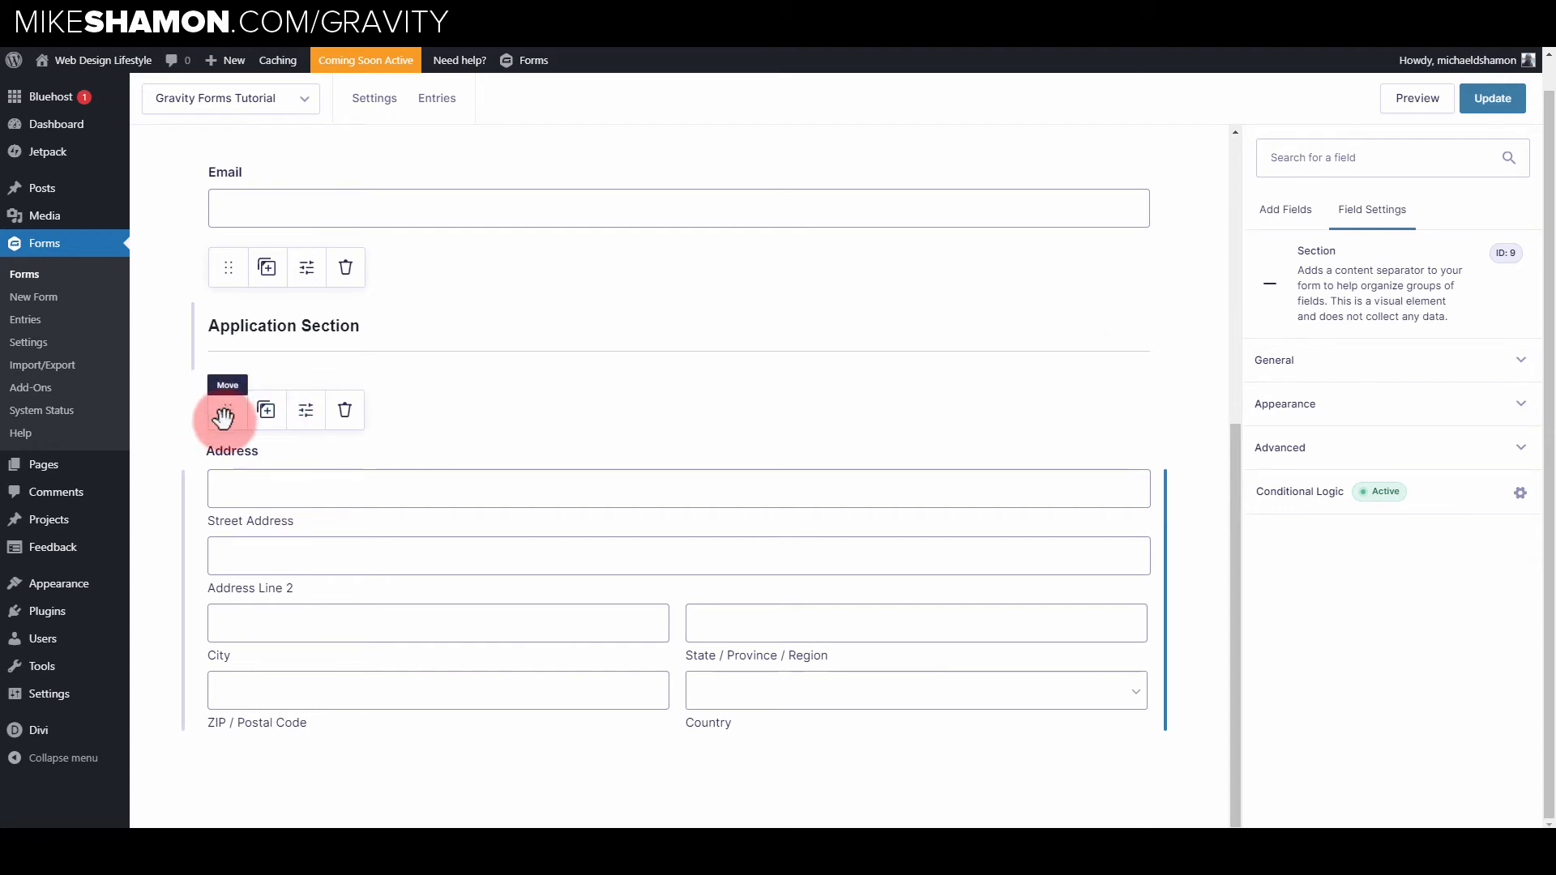
# - Enable conditional logic on the Address field so it shows when Email is gmail.com
pyautogui.click(462, 527)
pyautogui.click(1319, 461)
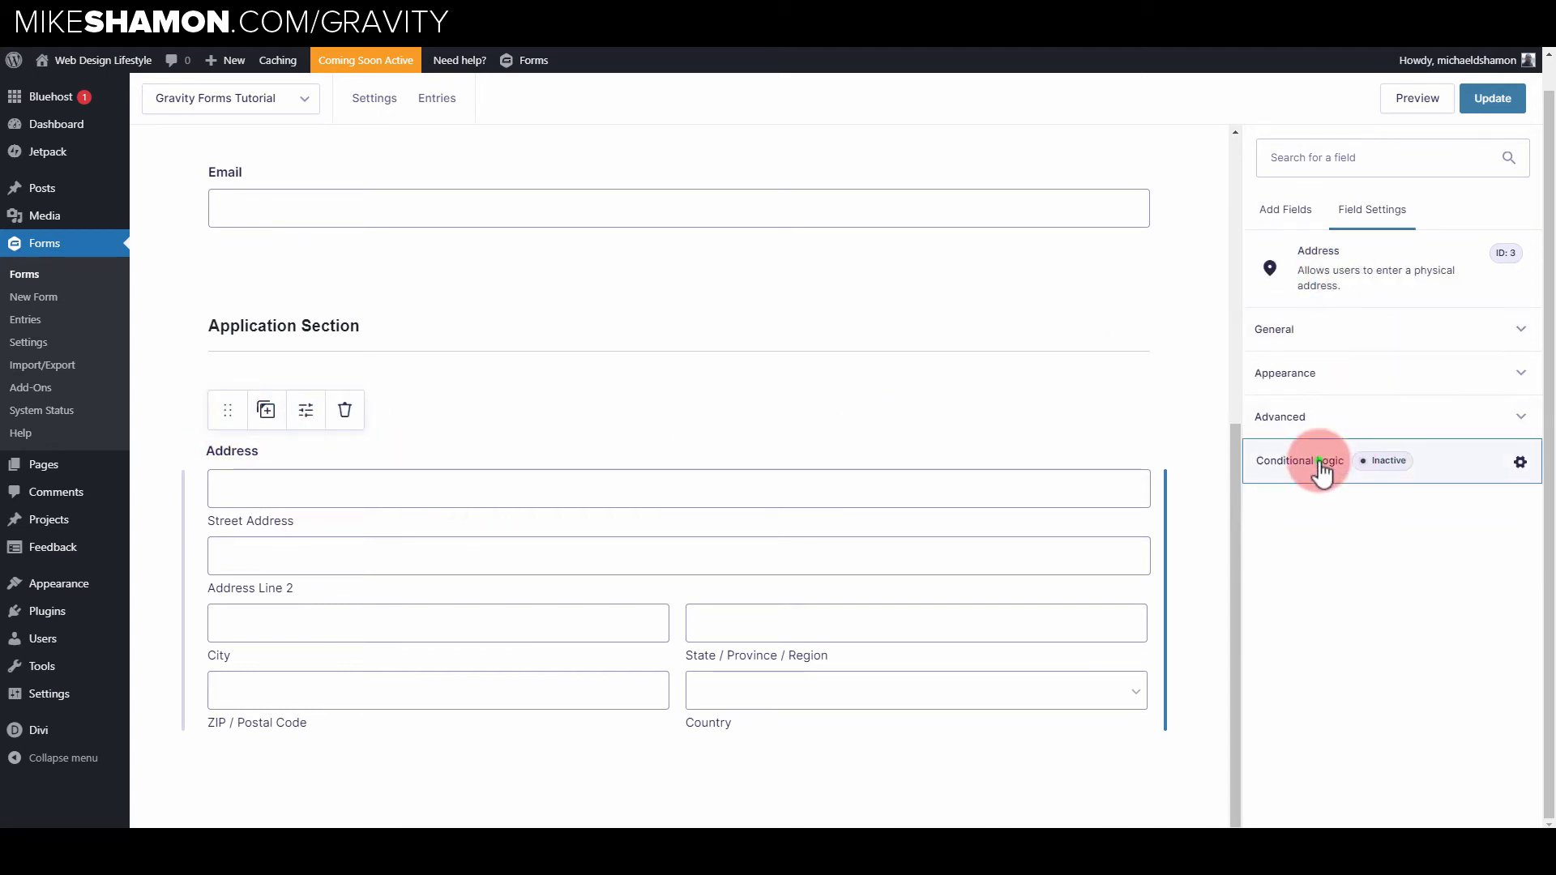
pyautogui.click(754, 244)
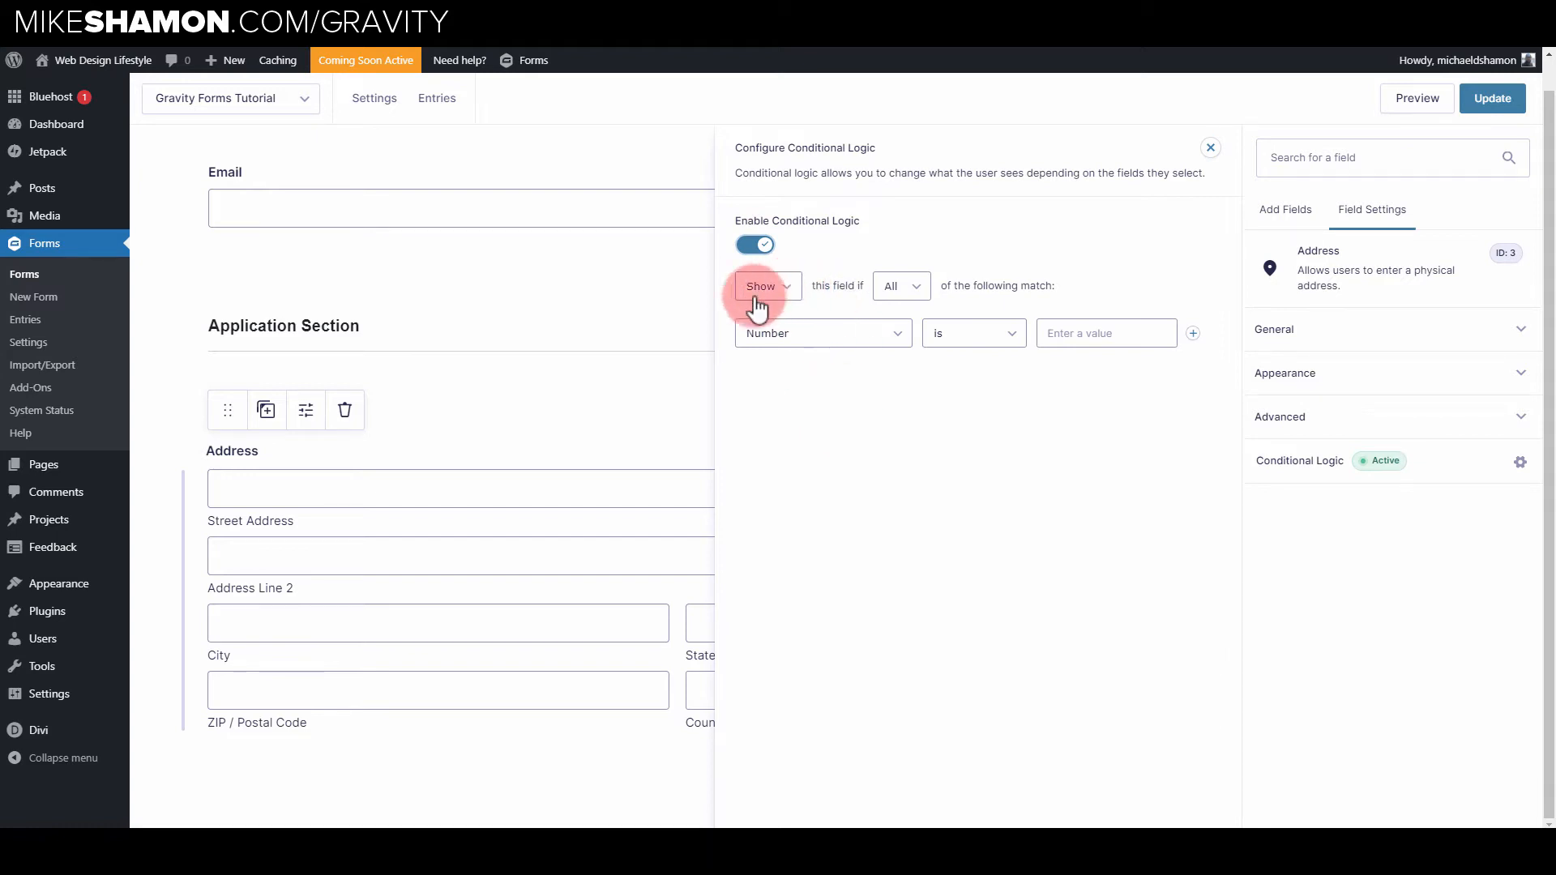
pyautogui.click(859, 337)
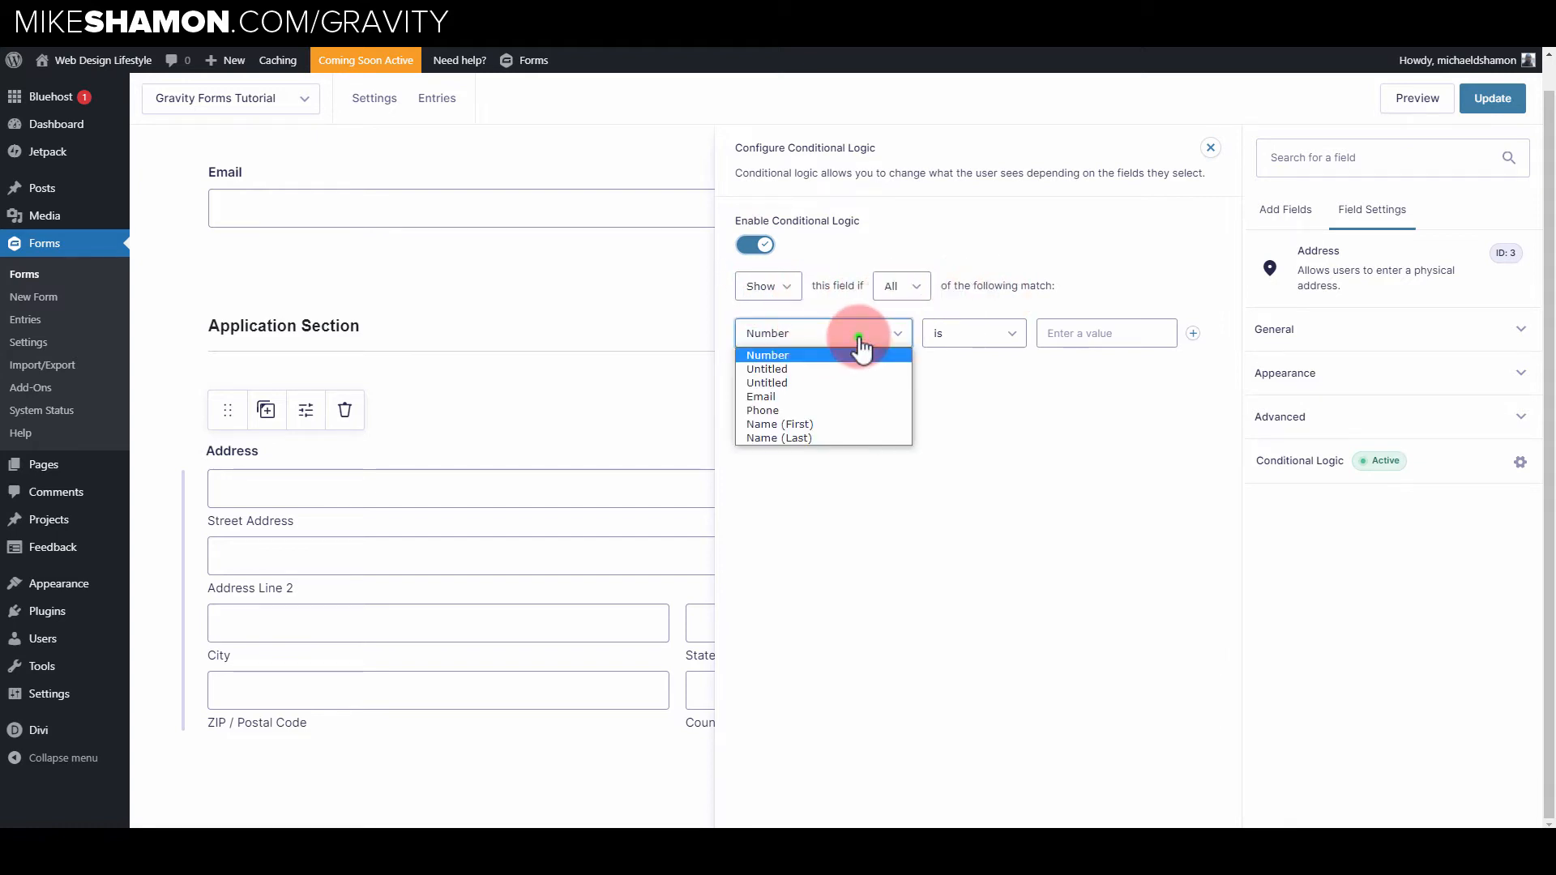
pyautogui.click(834, 396)
pyautogui.click(1120, 334)
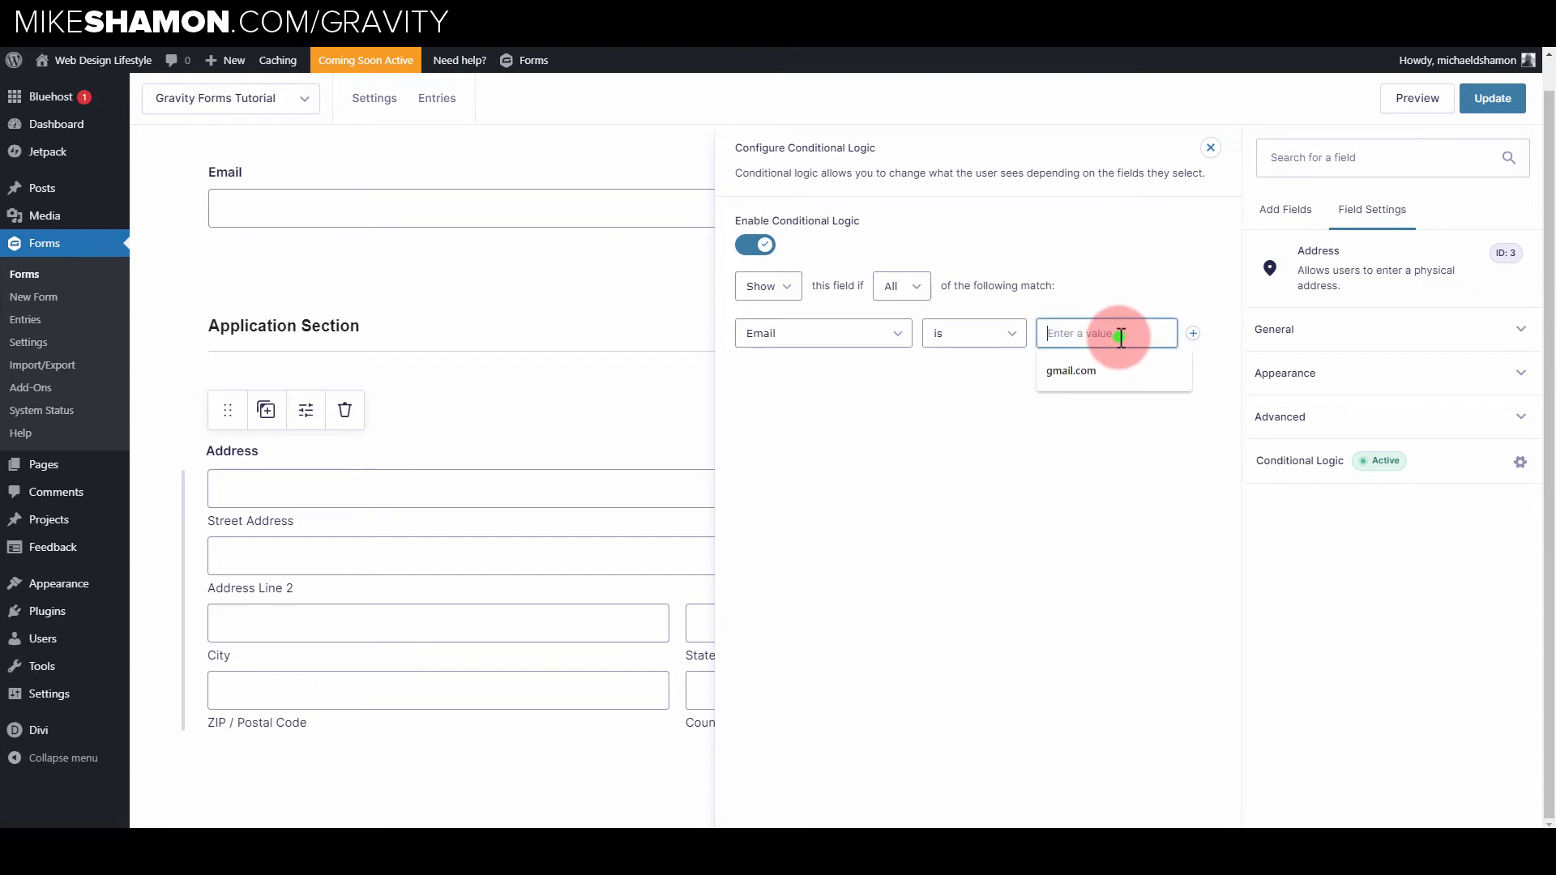
pyautogui.click(1115, 365)
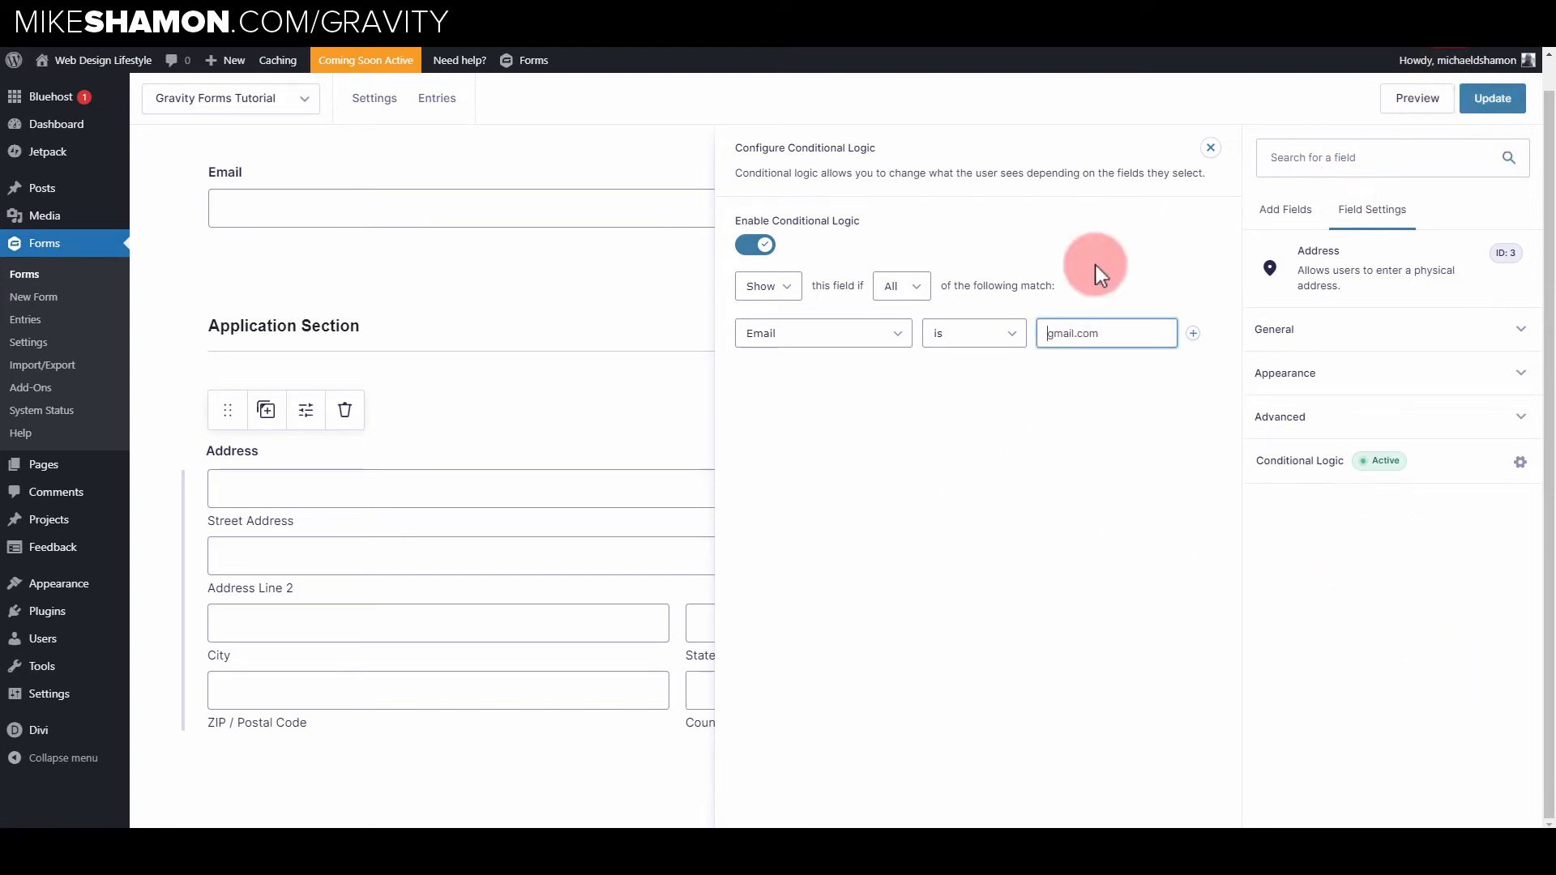
pyautogui.click(981, 335)
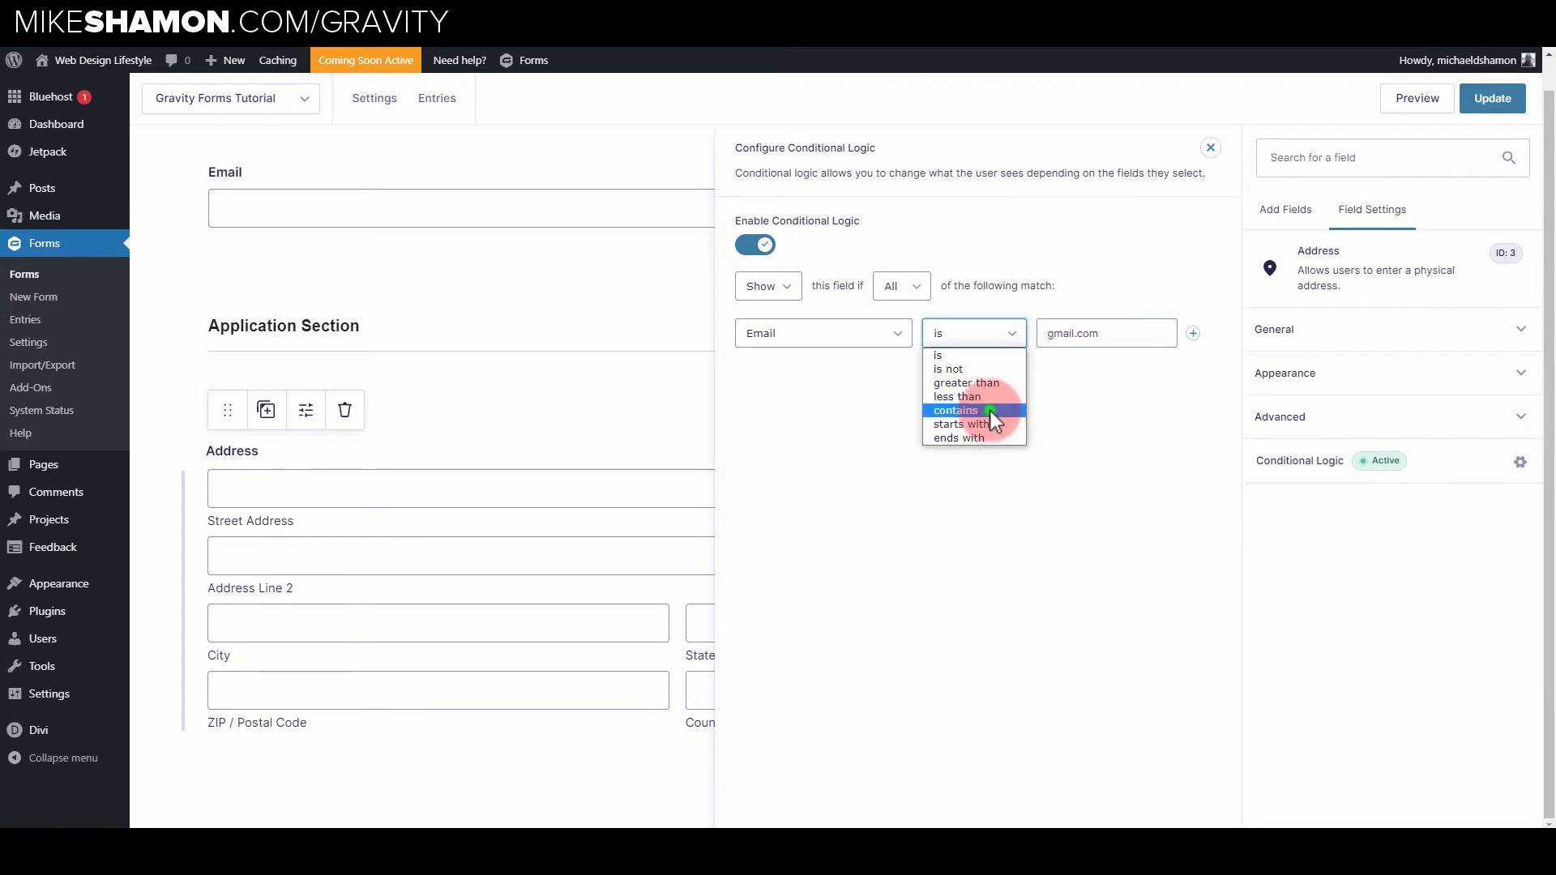
pyautogui.click(990, 410)
pyautogui.click(1051, 333)
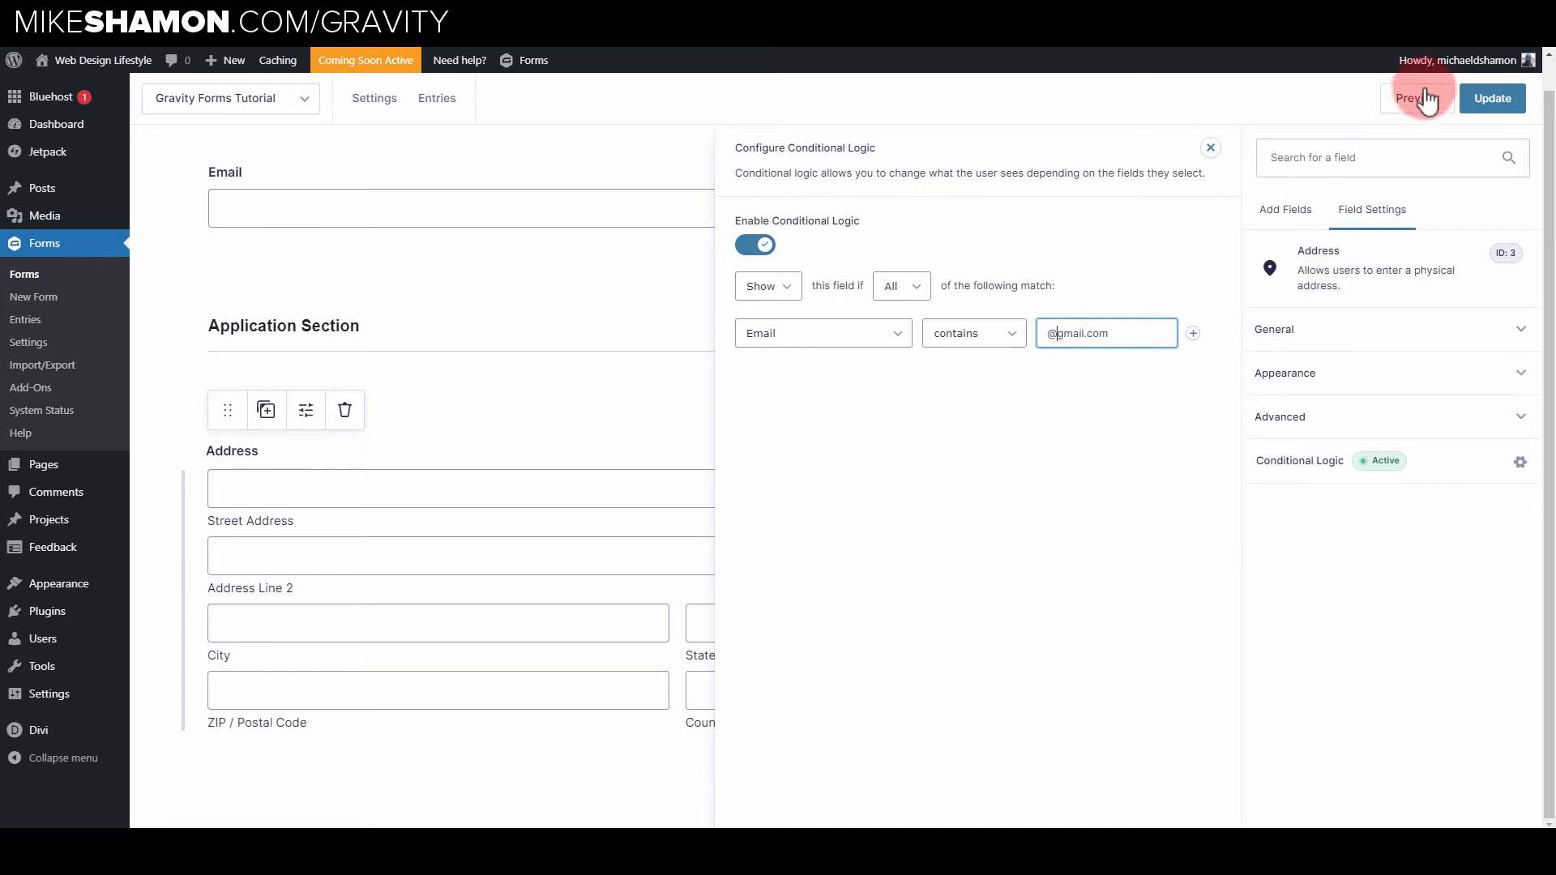
pyautogui.click(1492, 98)
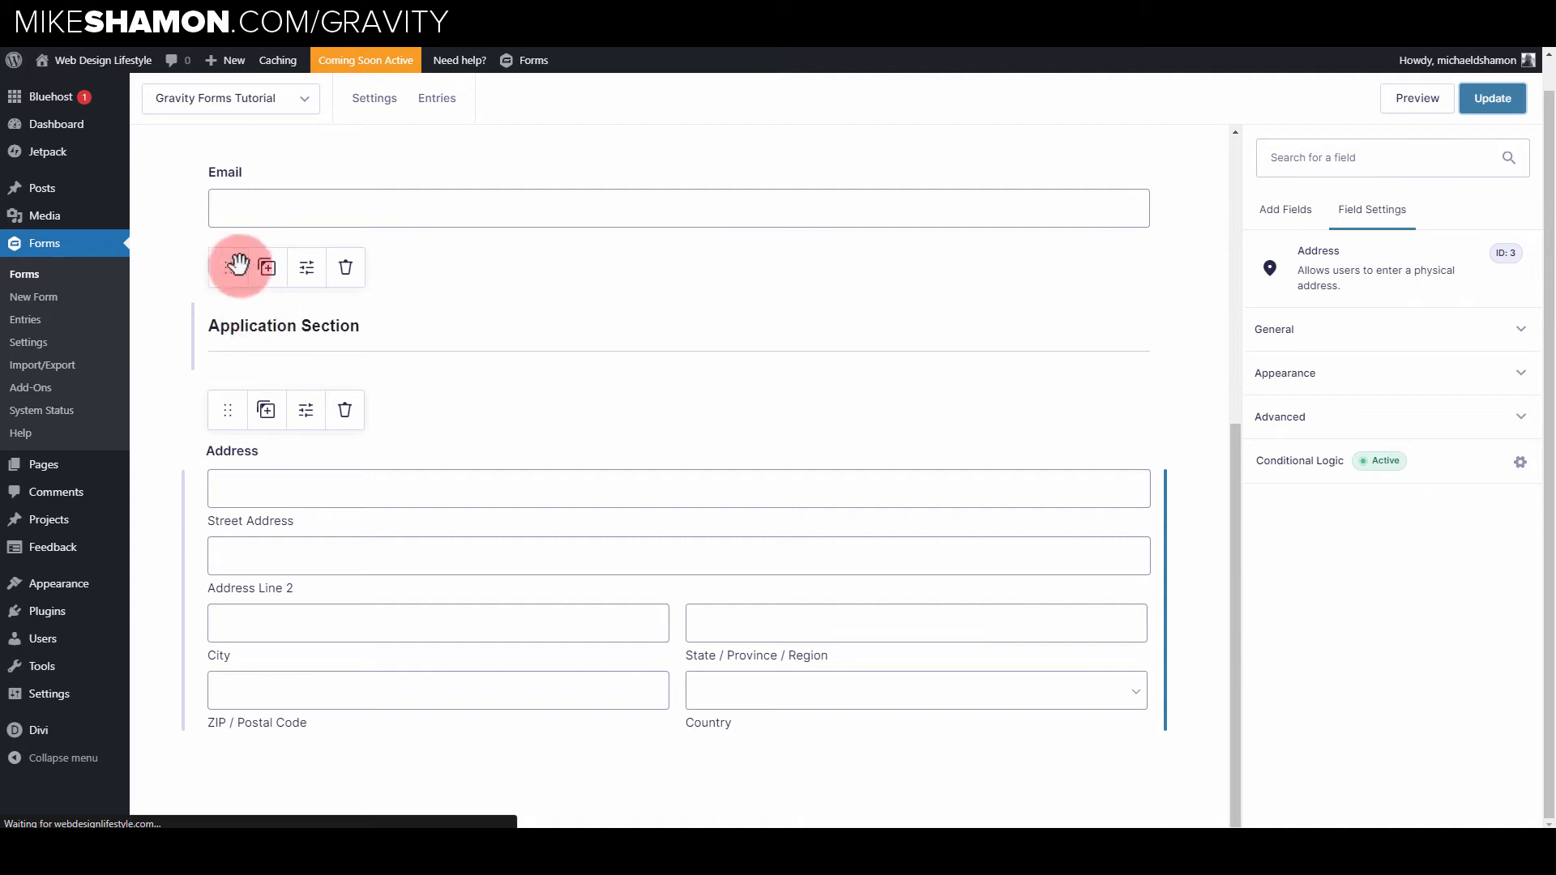
# - Change the Application Section's conditional logic to show if all rules match, with Email contains gmail.com, and save the form
pyautogui.scroll(3, 376, 444)
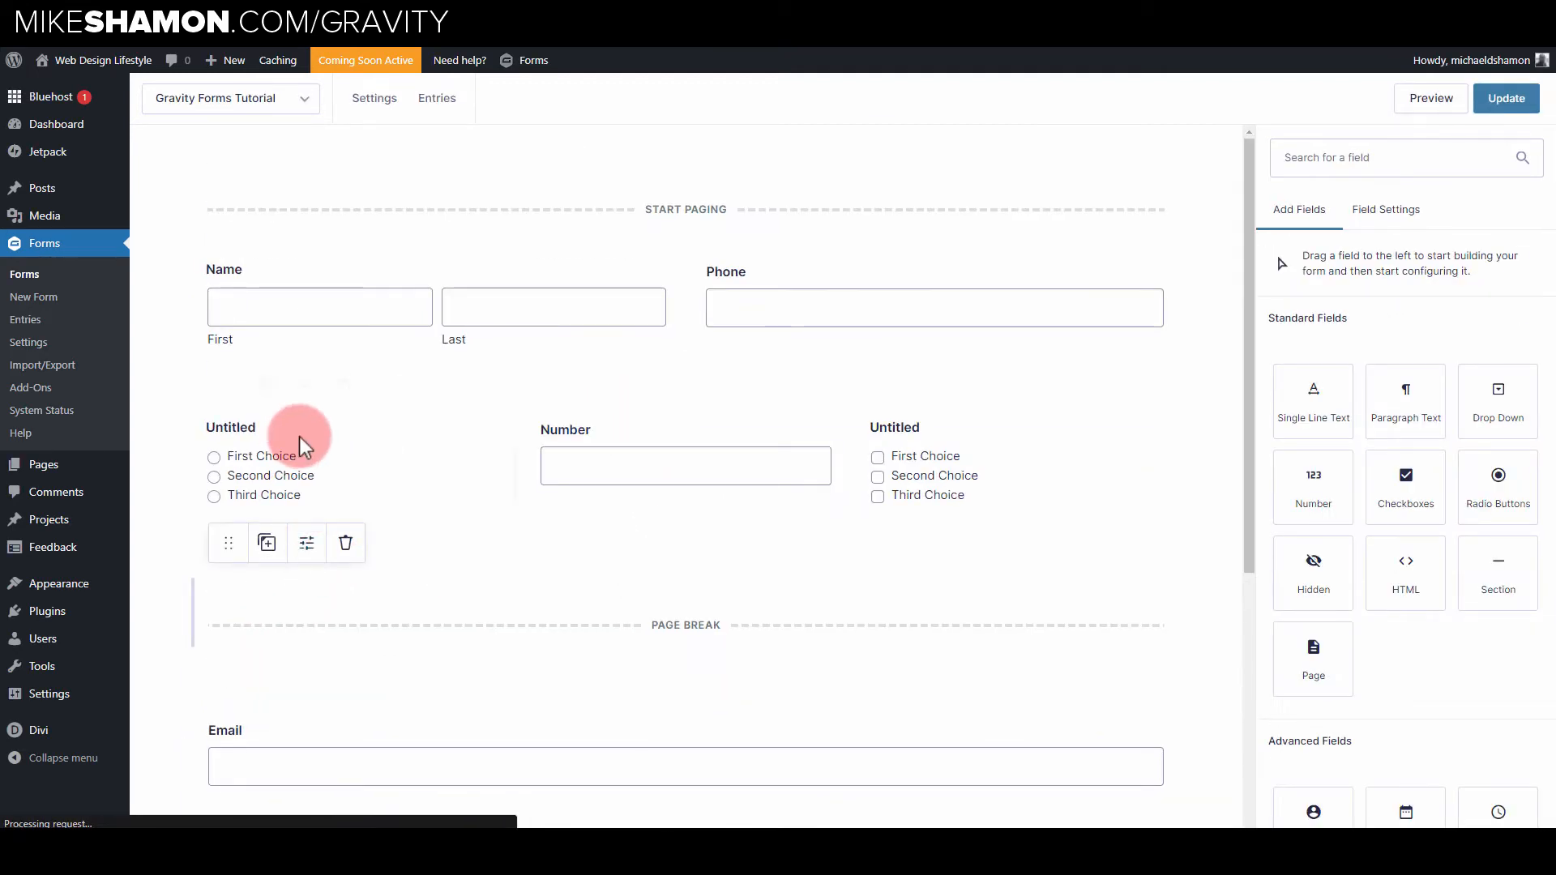
pyautogui.scroll(-2, 321, 590)
pyautogui.scroll(2, 368, 470)
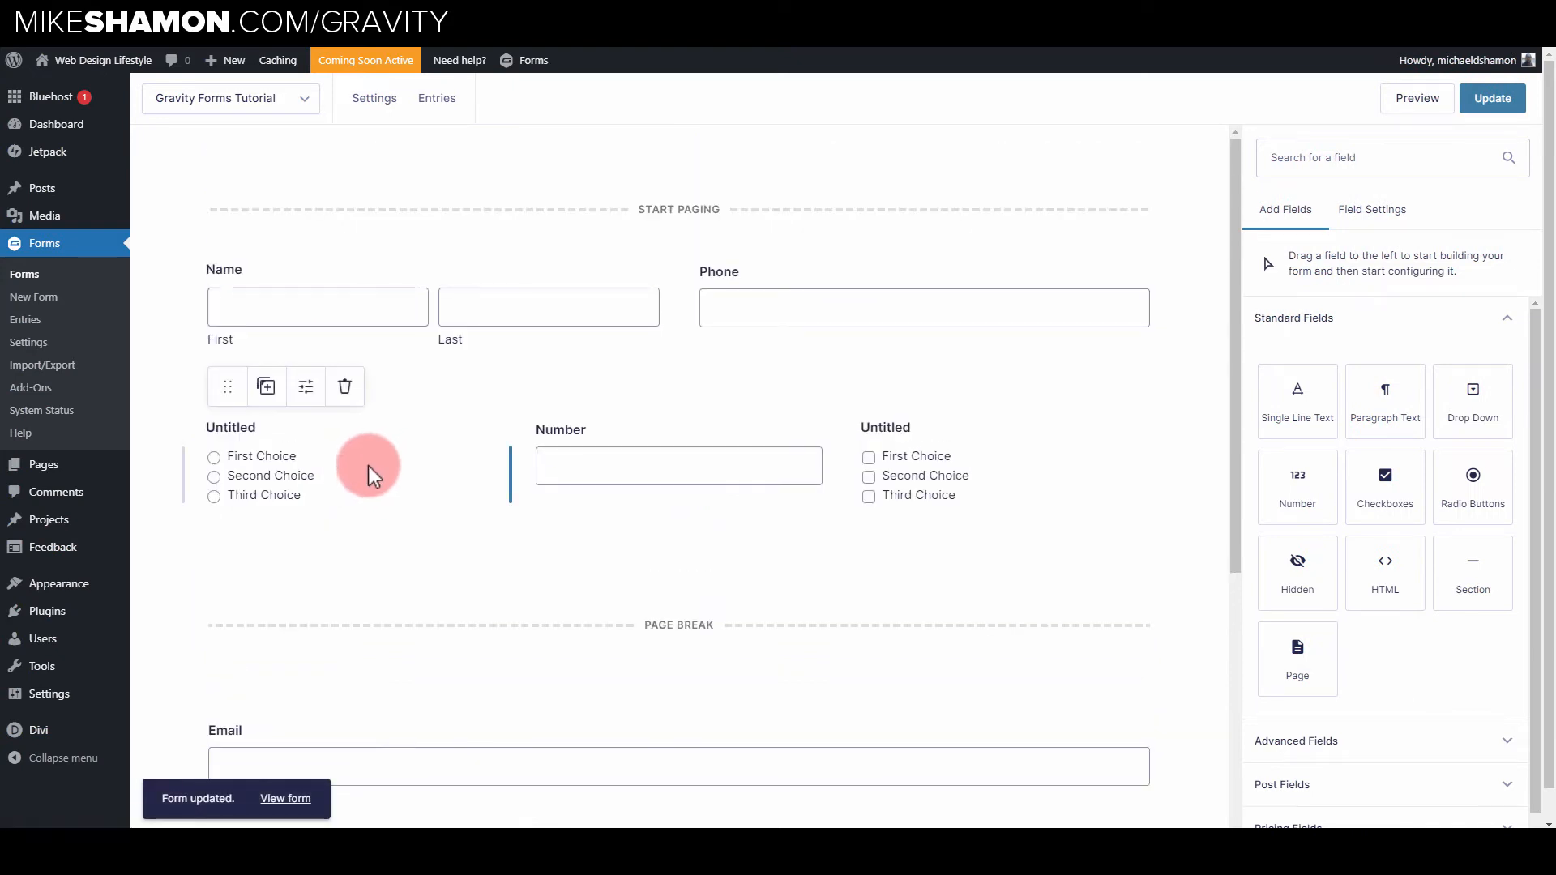
pyautogui.scroll(-6, 381, 402)
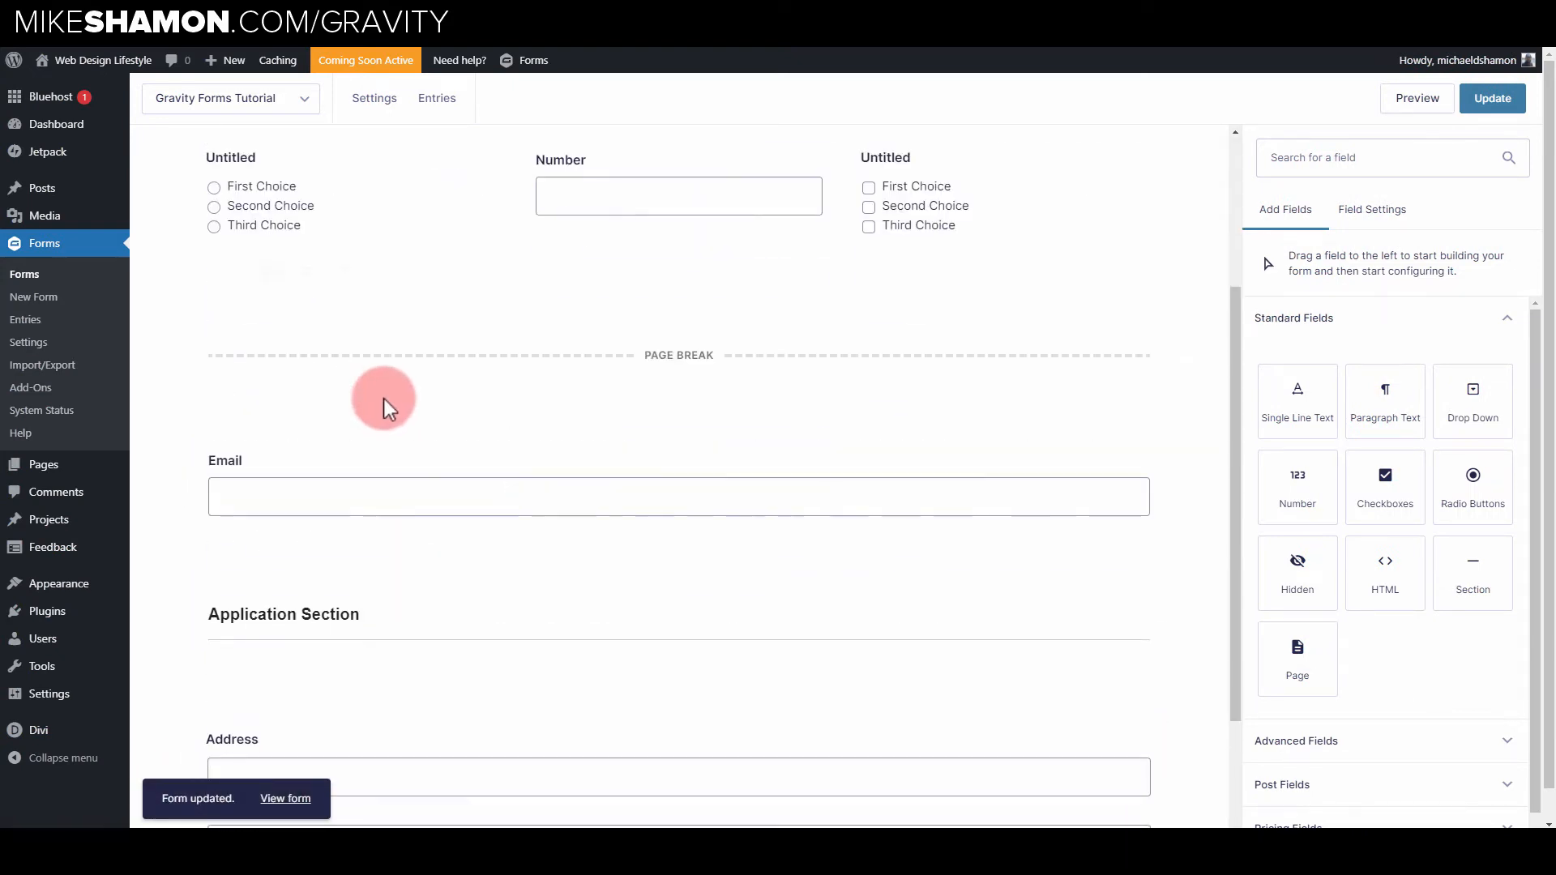
pyautogui.click(226, 421)
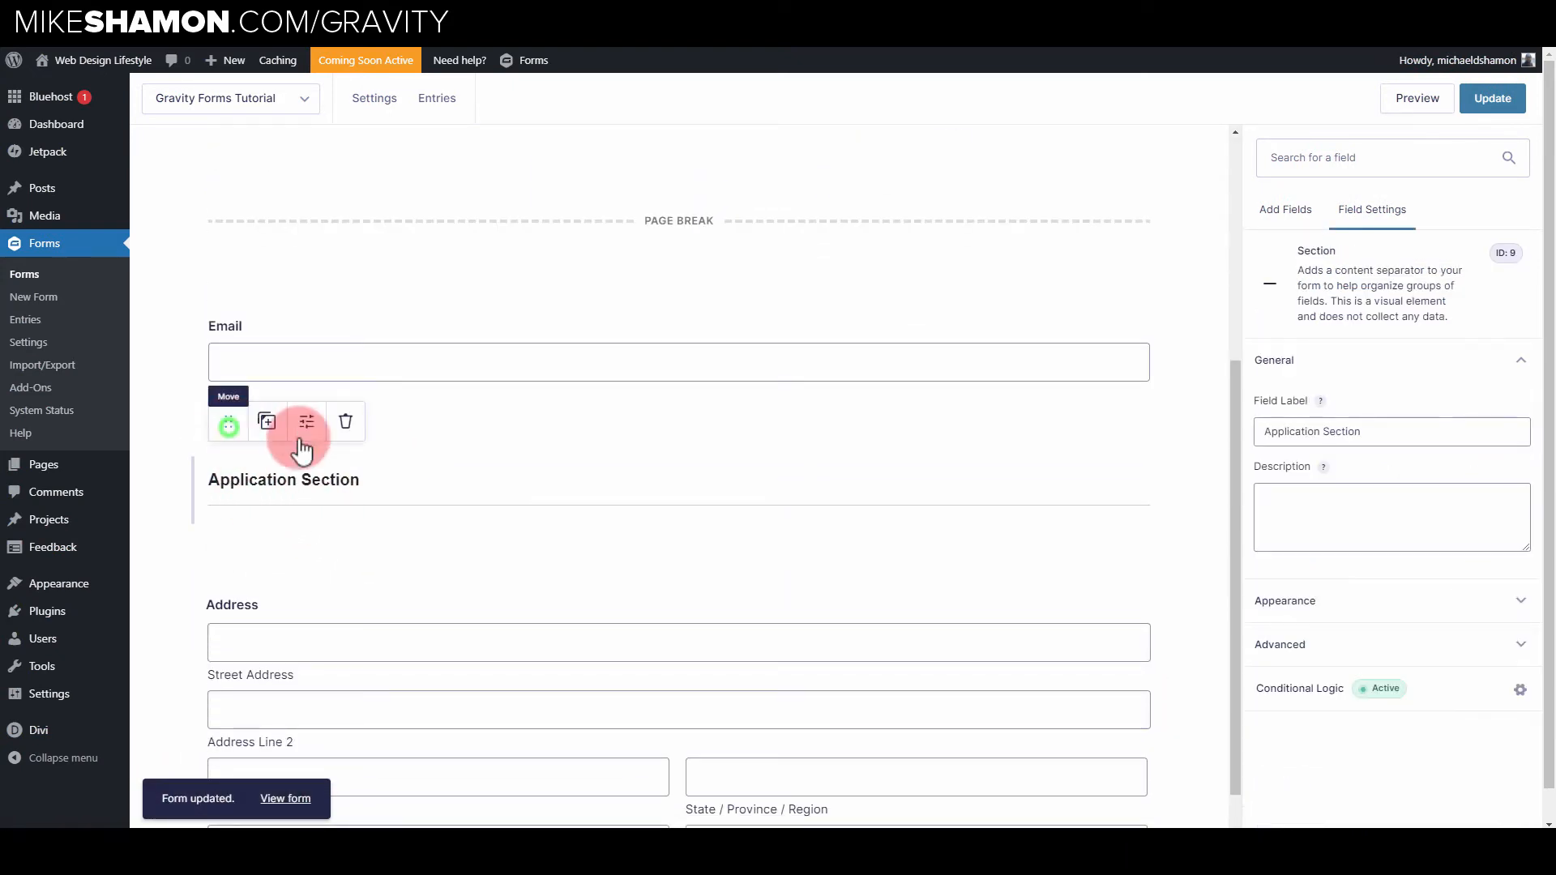
pyautogui.click(1311, 689)
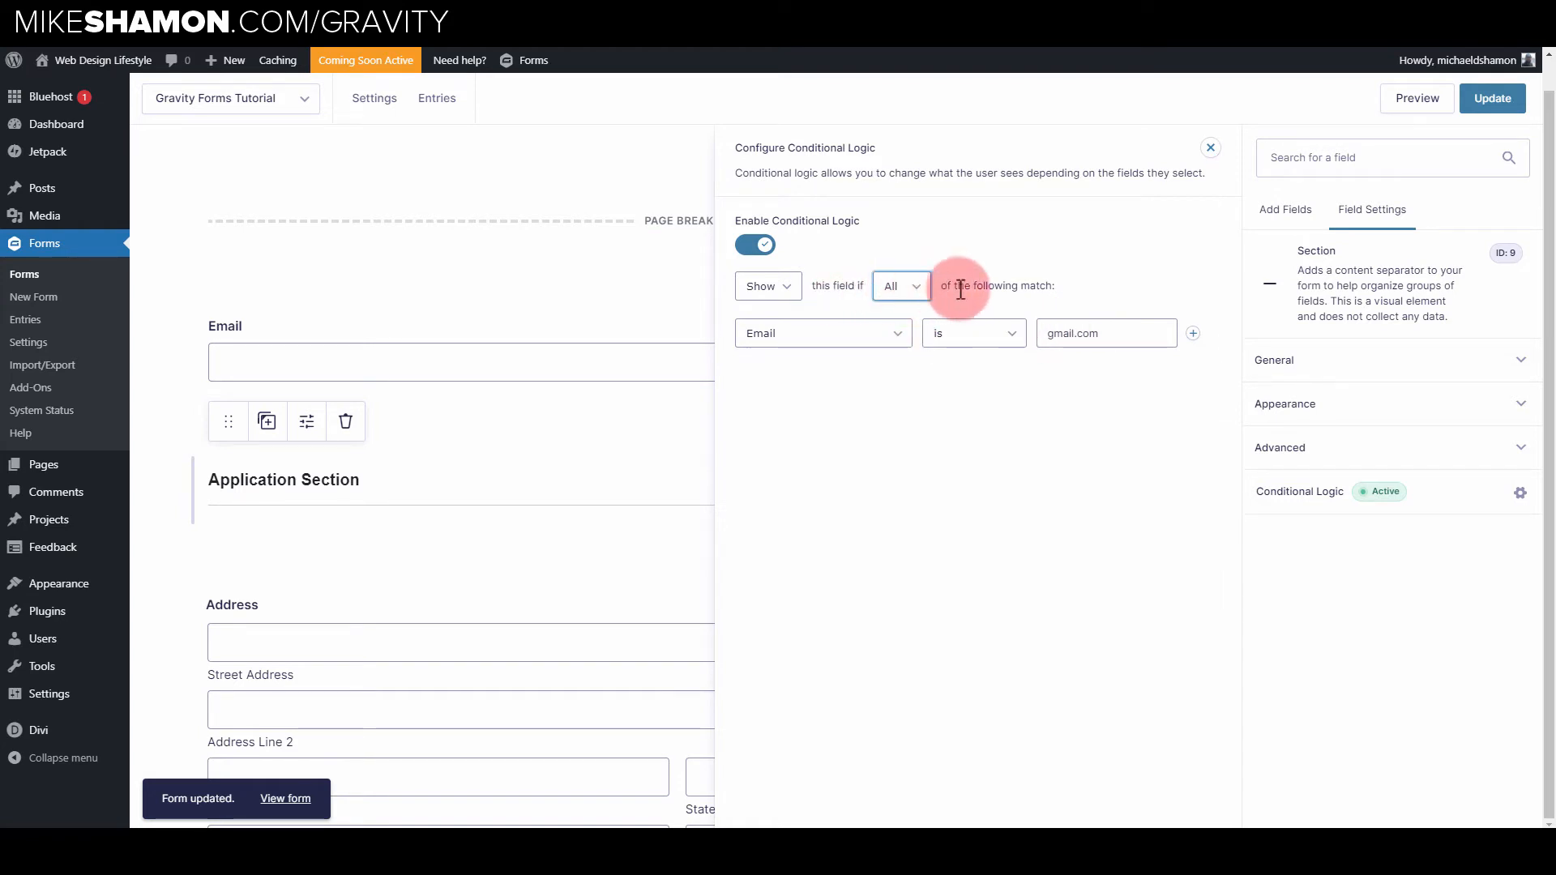
pyautogui.click(1008, 341)
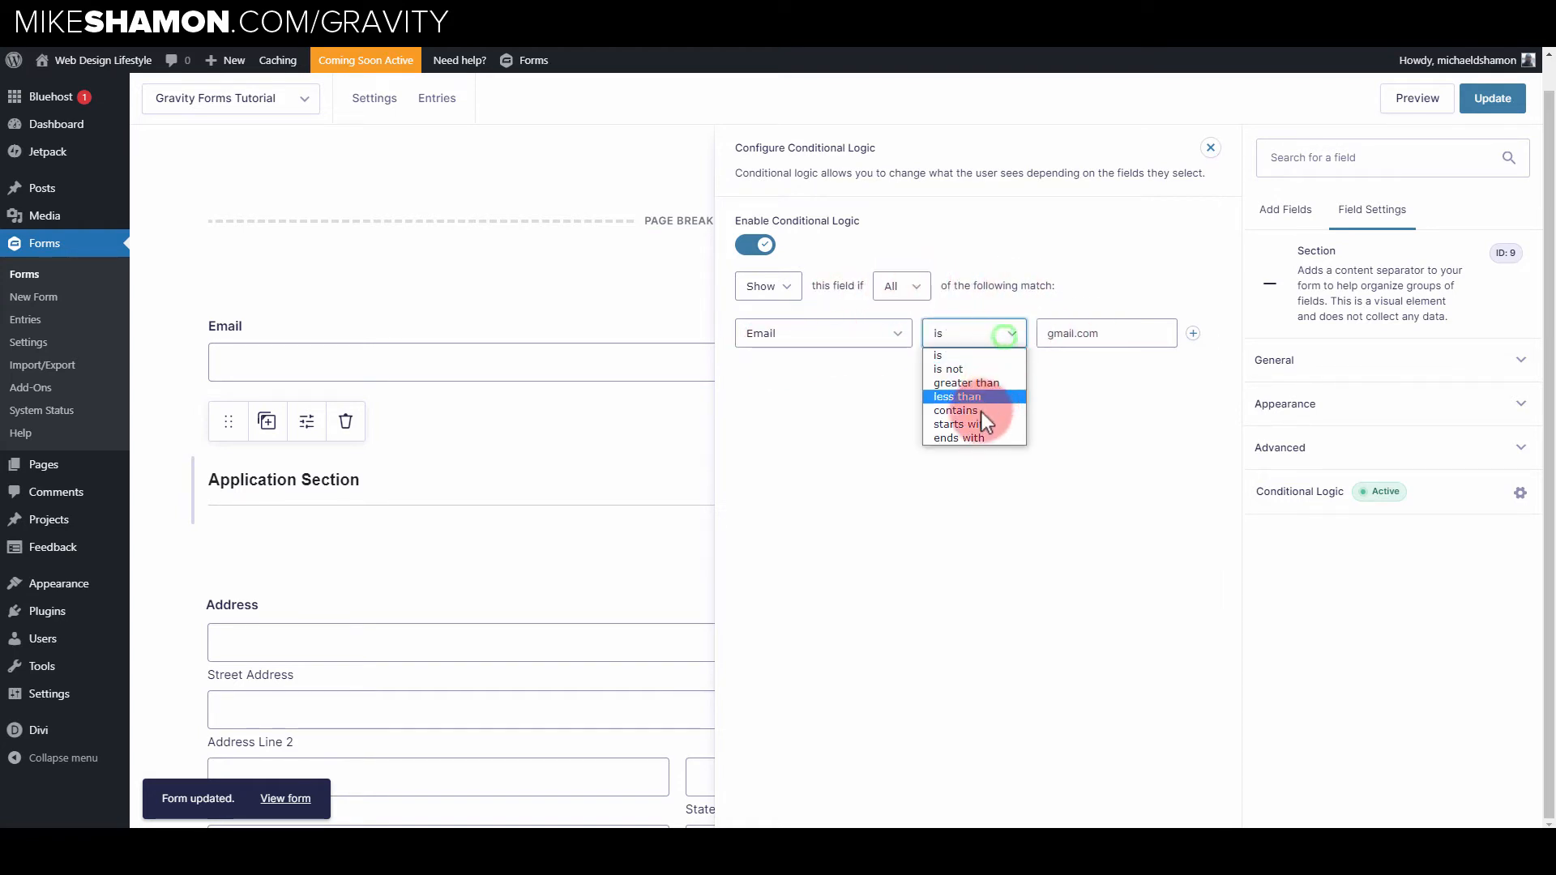
pyautogui.click(981, 411)
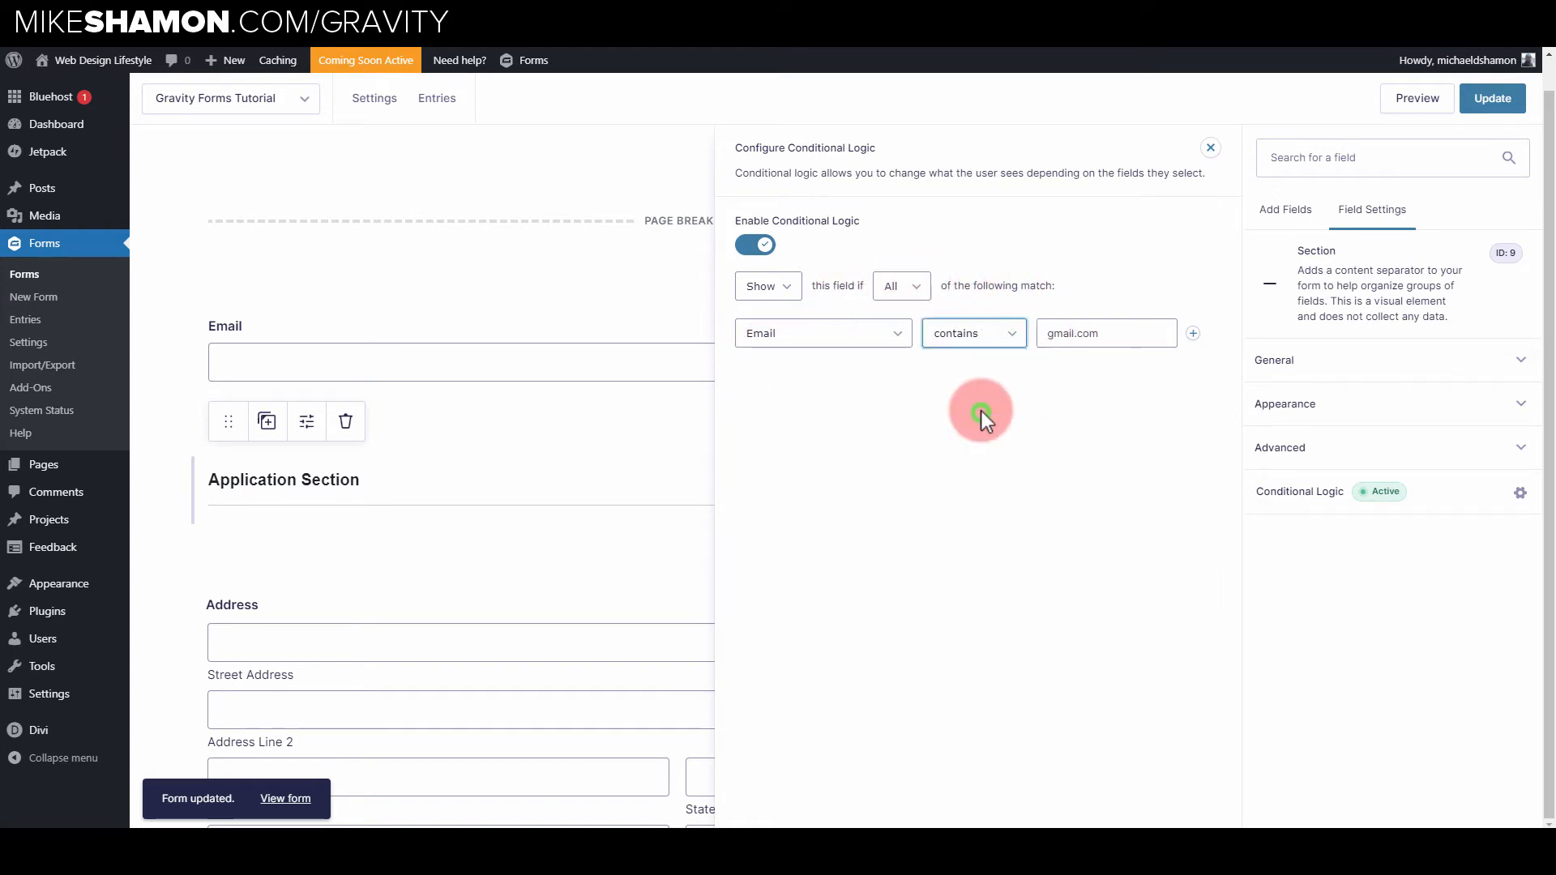
pyautogui.click(1047, 333)
pyautogui.click(786, 221)
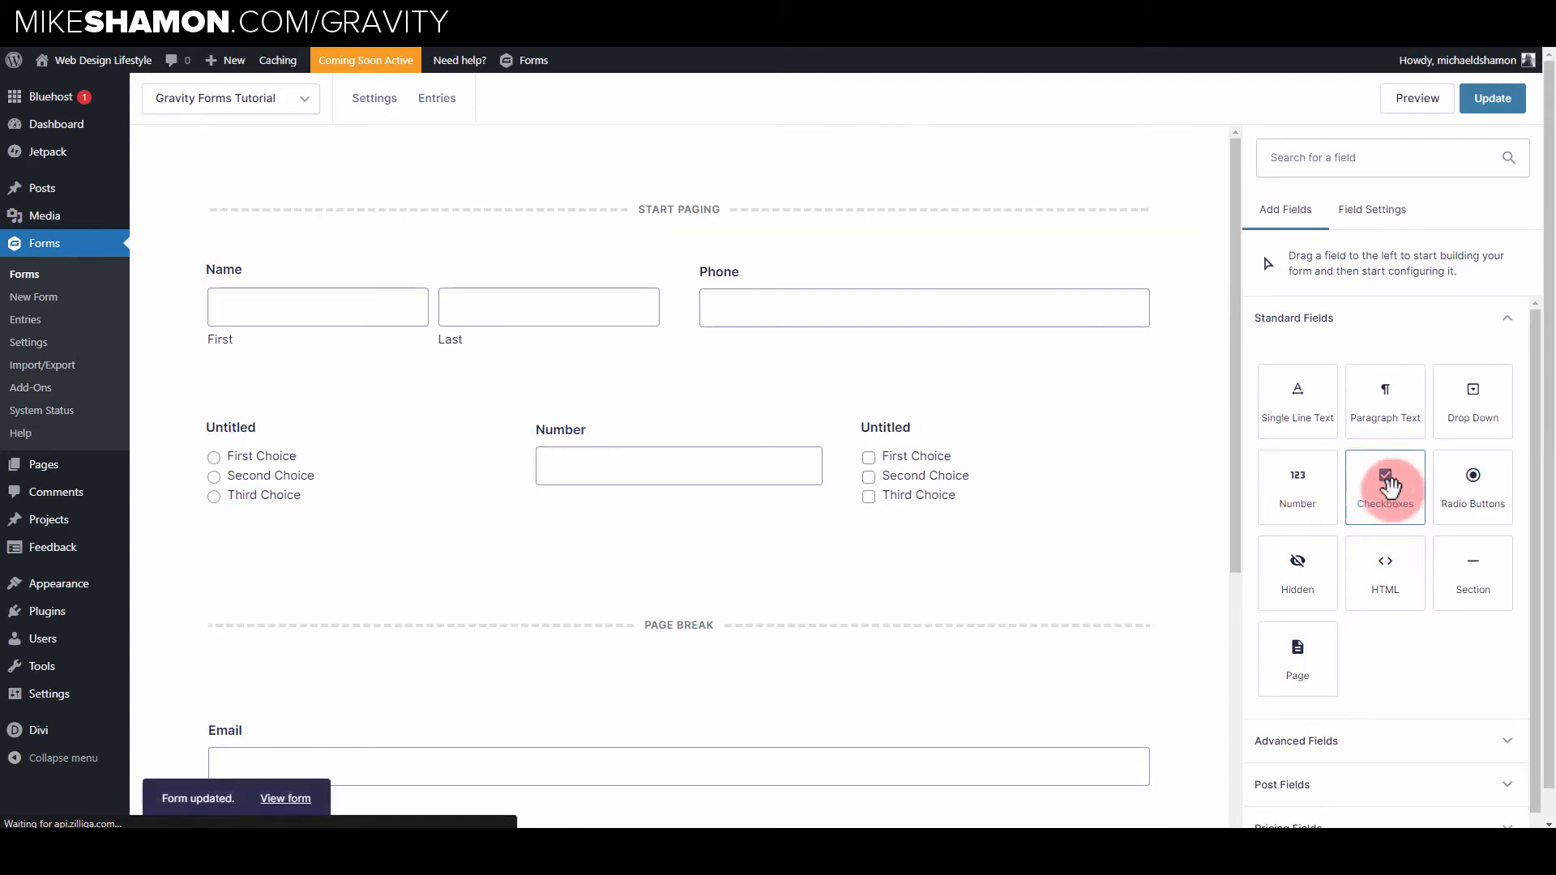
# - Try adding three extra rules to the Application Section's conditional logic, and remove them before closing the conditional logic settings
pyautogui.scroll(-1, 1332, 600)
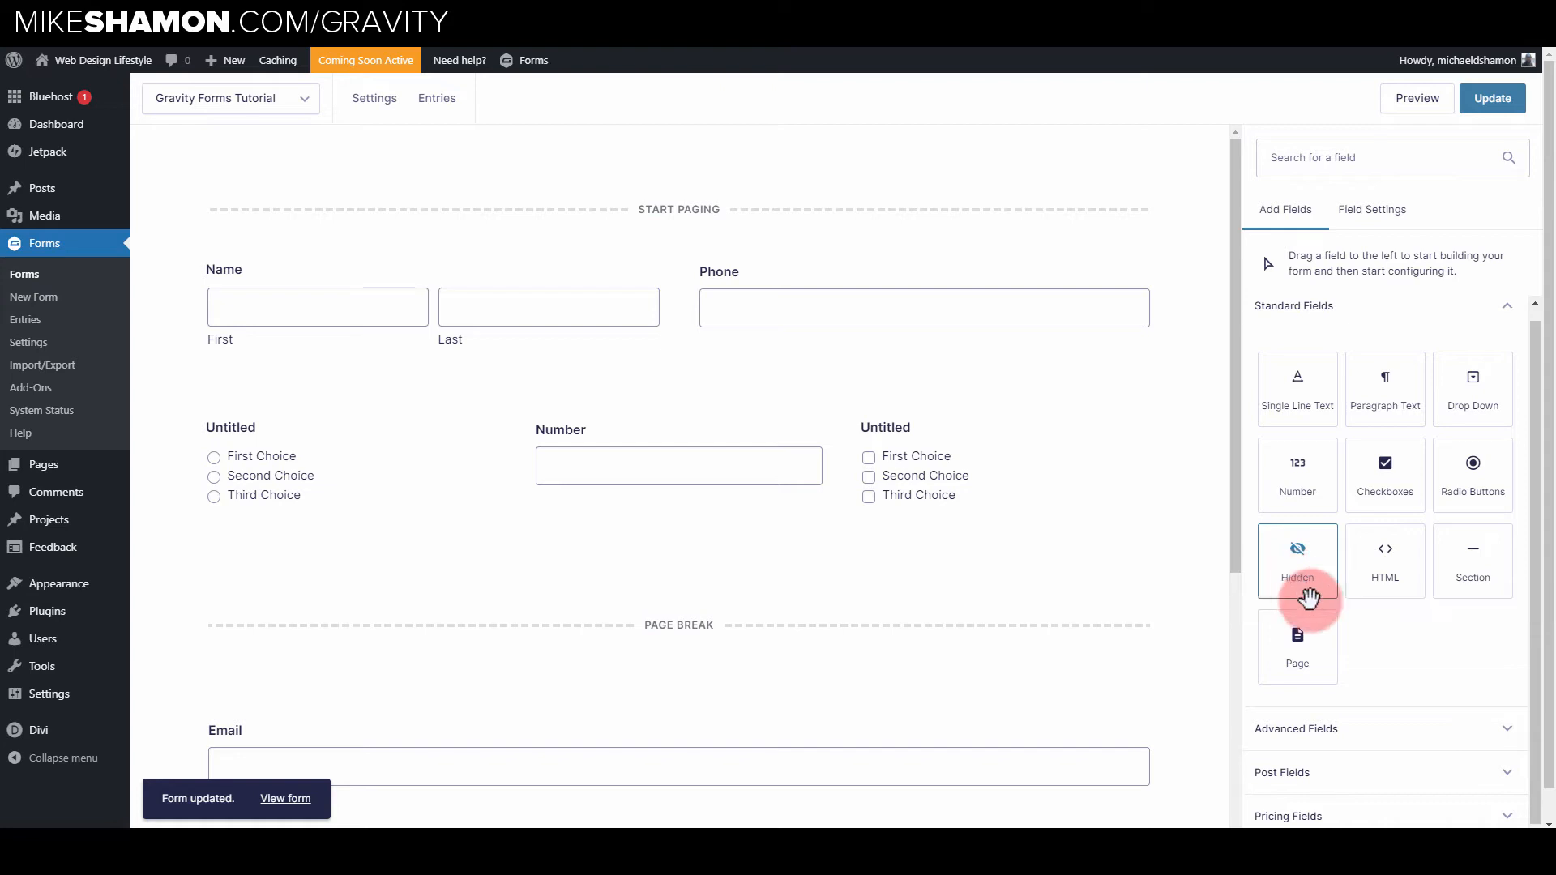
pyautogui.scroll(-3, 521, 684)
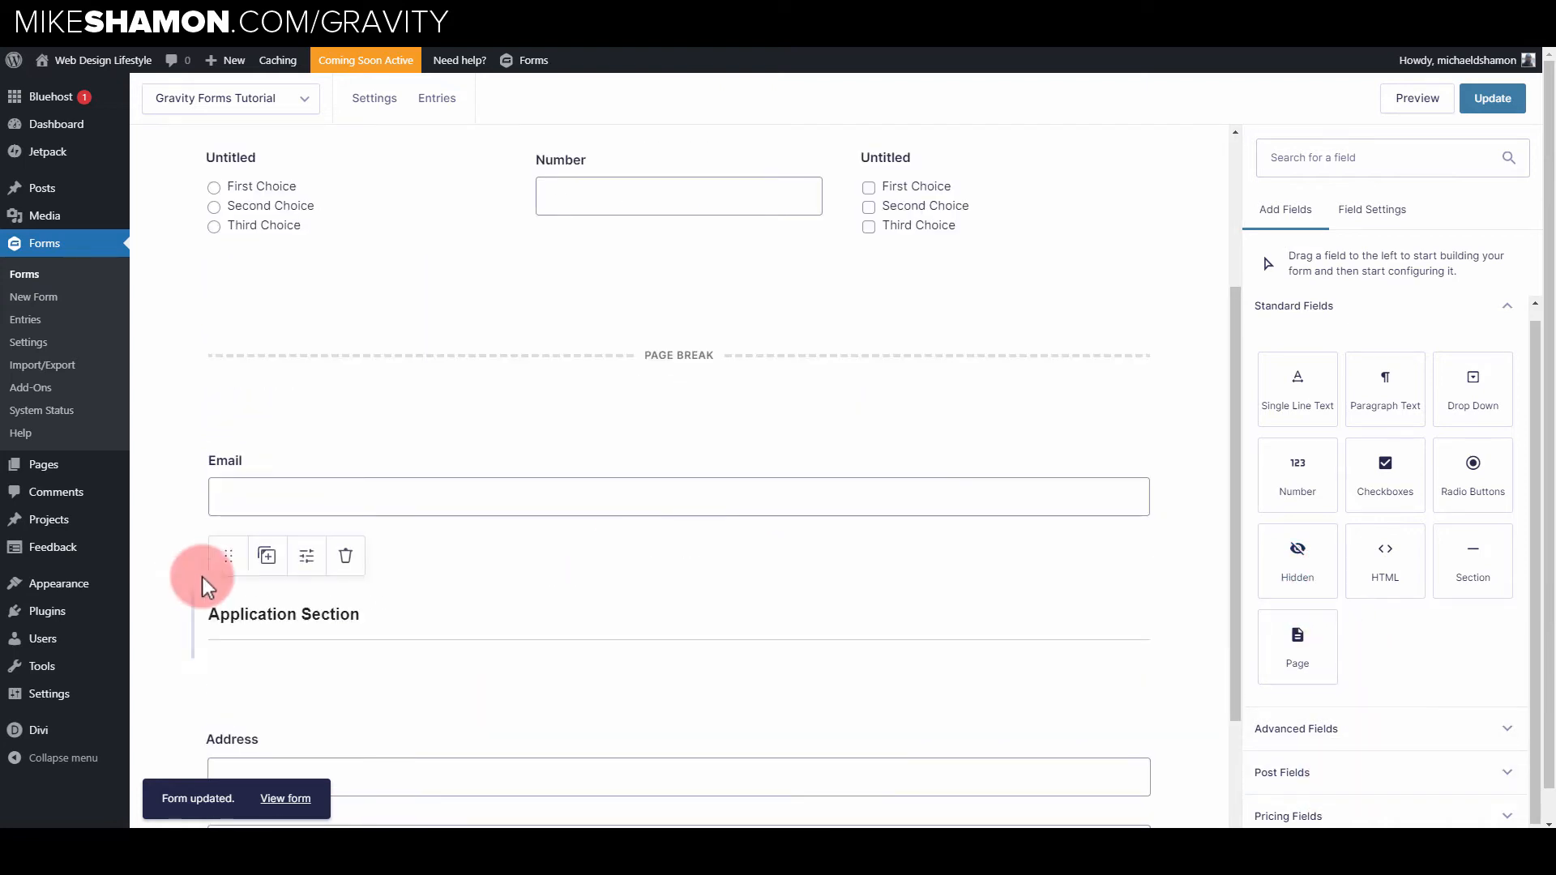
pyautogui.click(269, 636)
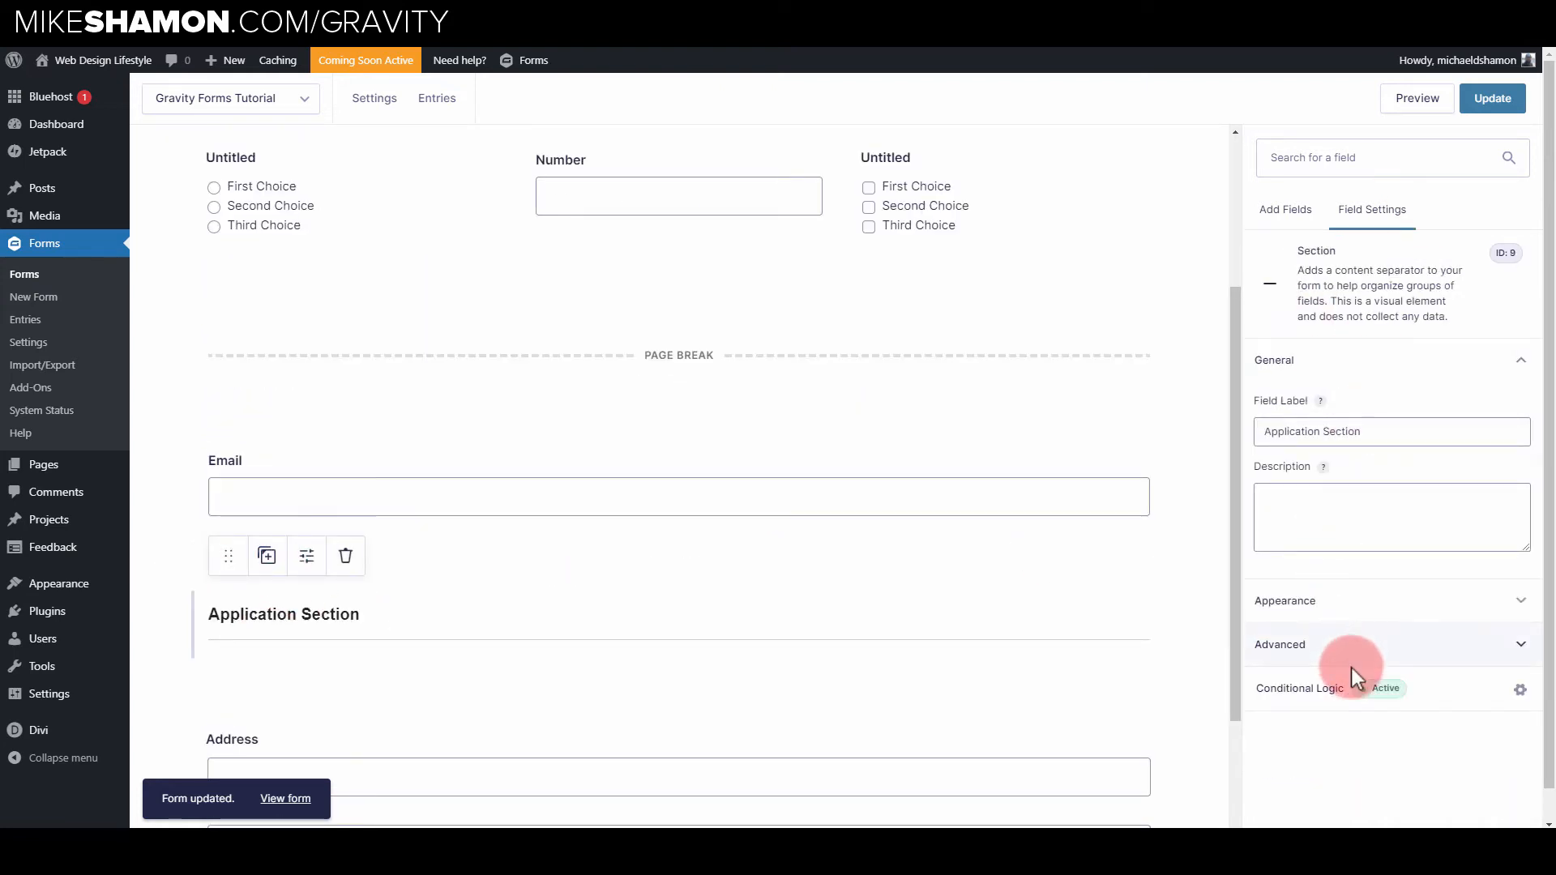
pyautogui.click(1438, 690)
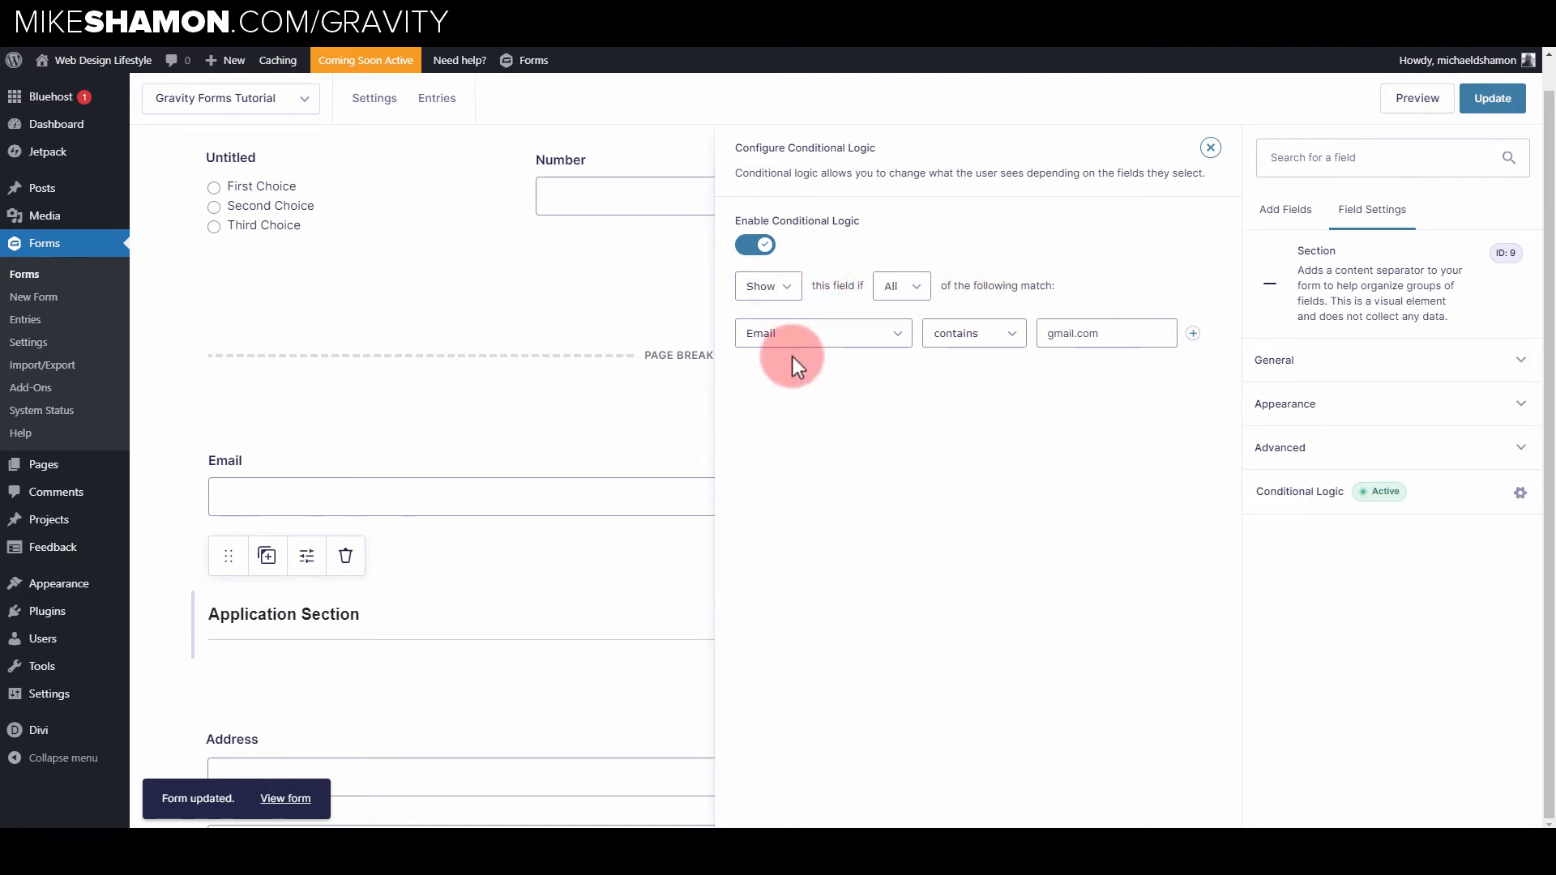
pyautogui.click(1194, 333)
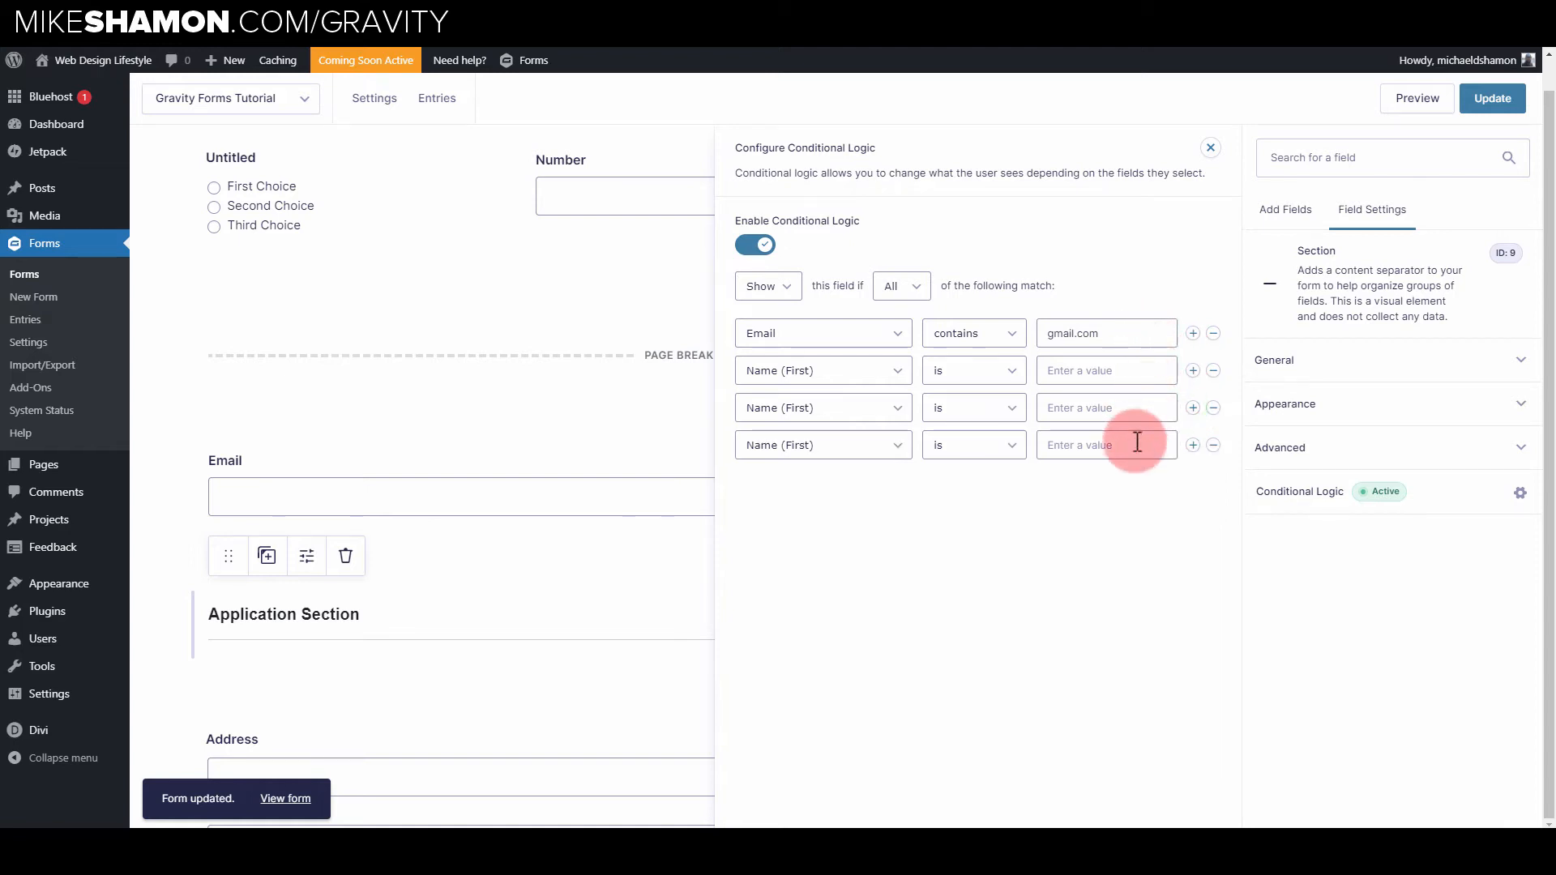
pyautogui.click(1211, 372)
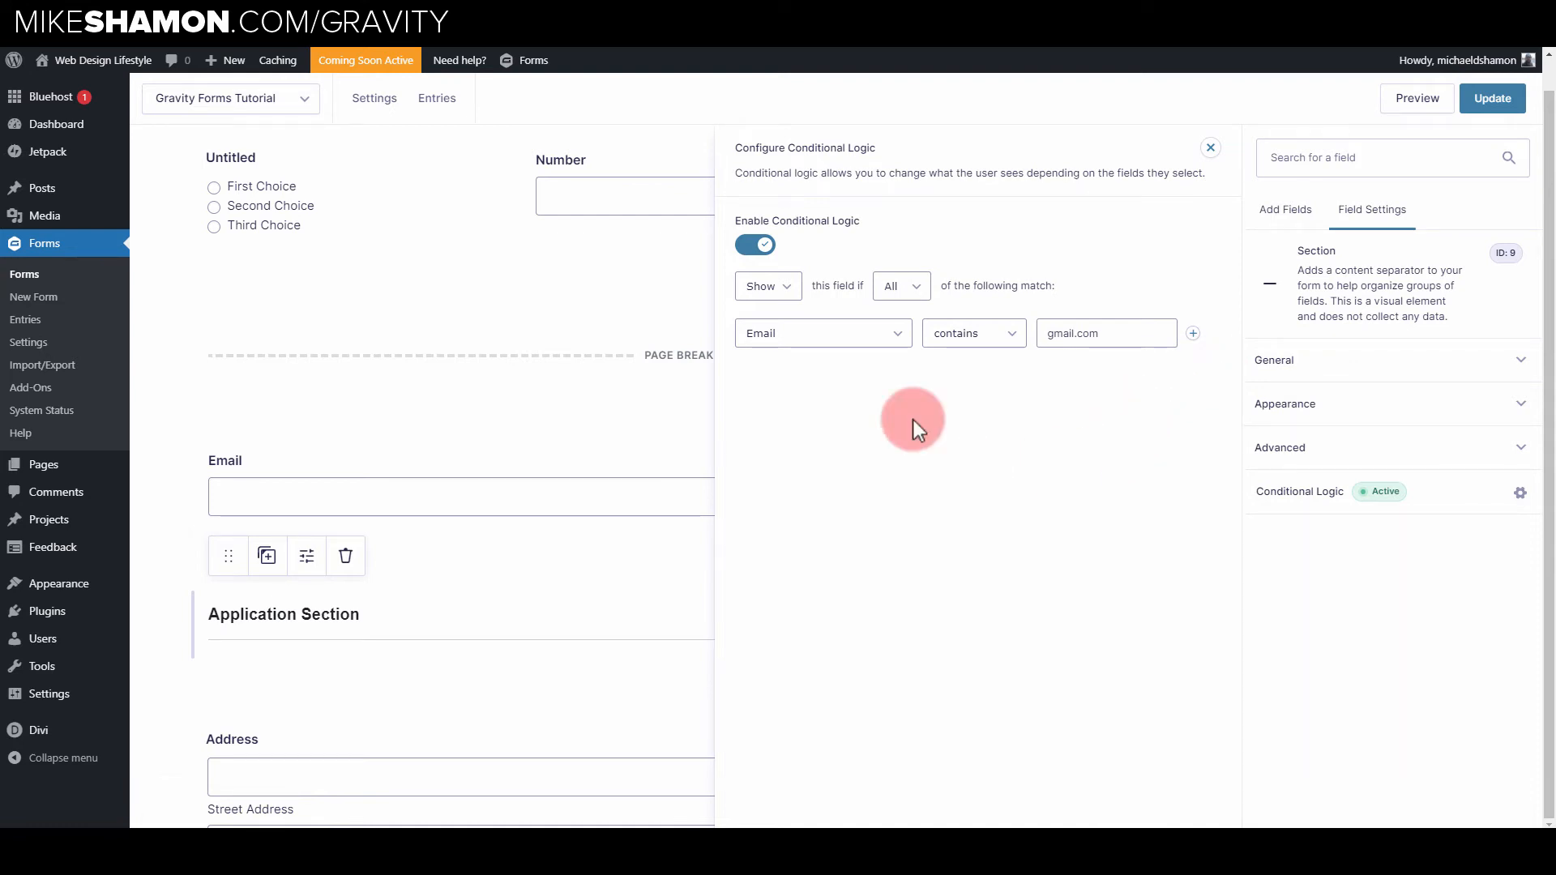
pyautogui.click(1209, 148)
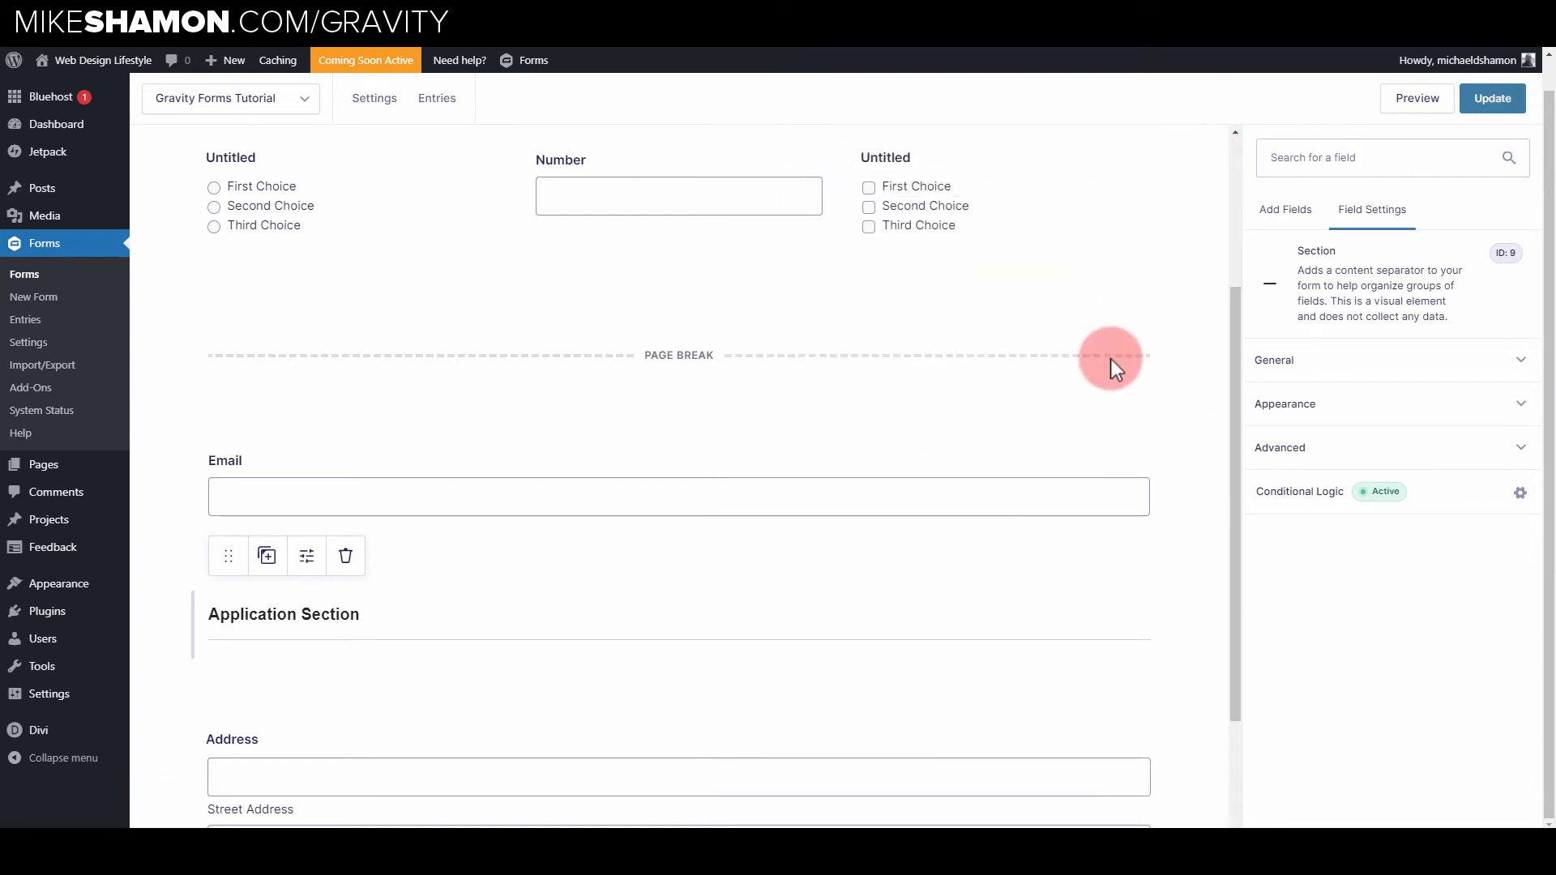
# - Add a Signature field from the advanced fields beneath the Address field
pyautogui.scroll(-3, 563, 532)
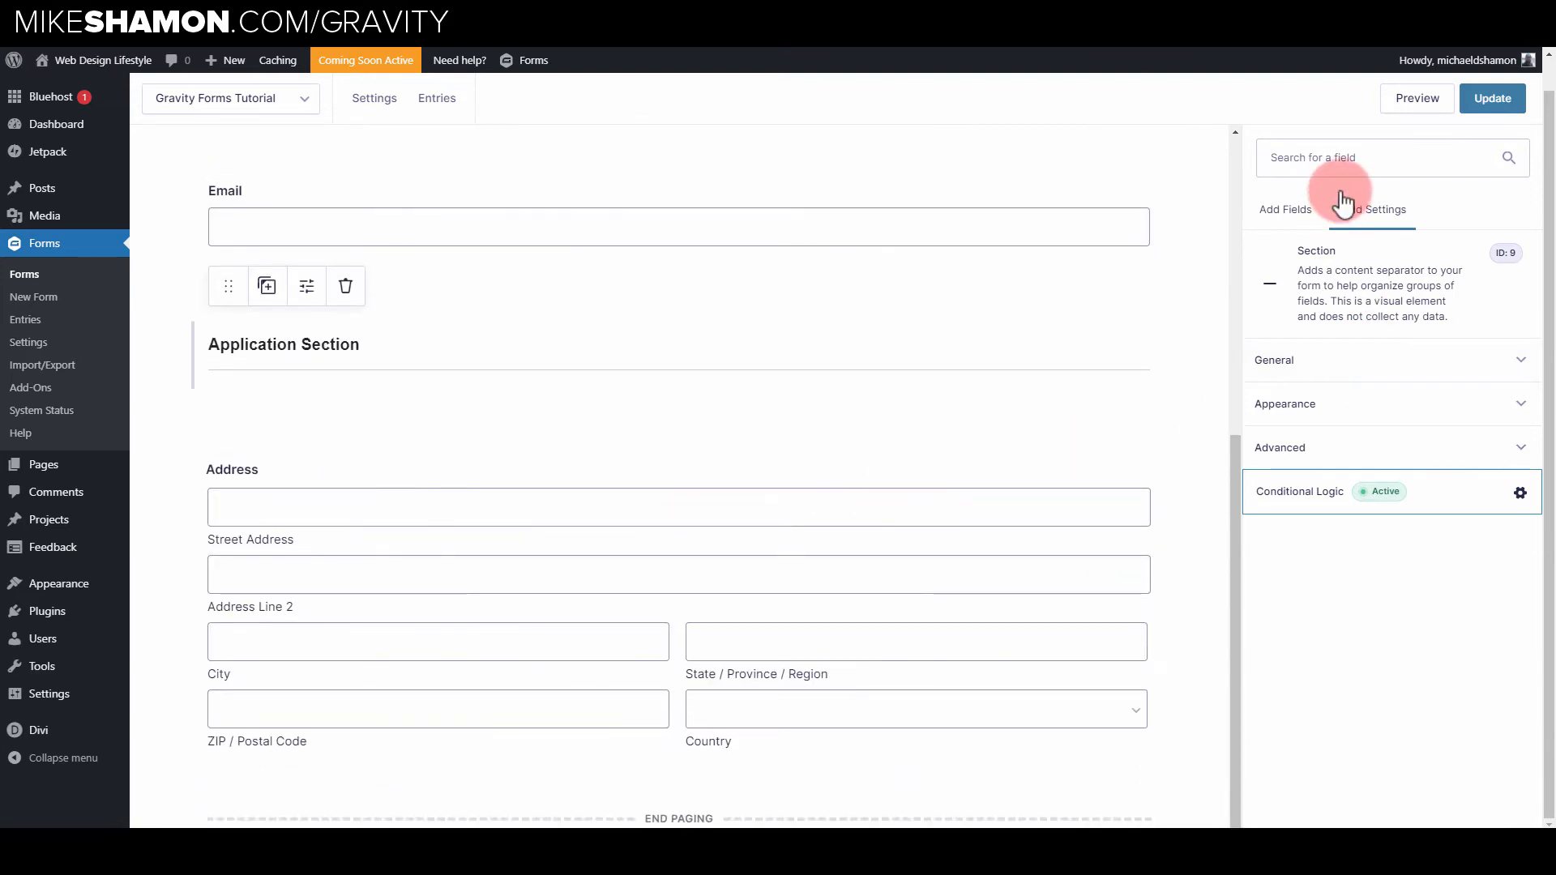
pyautogui.click(1288, 212)
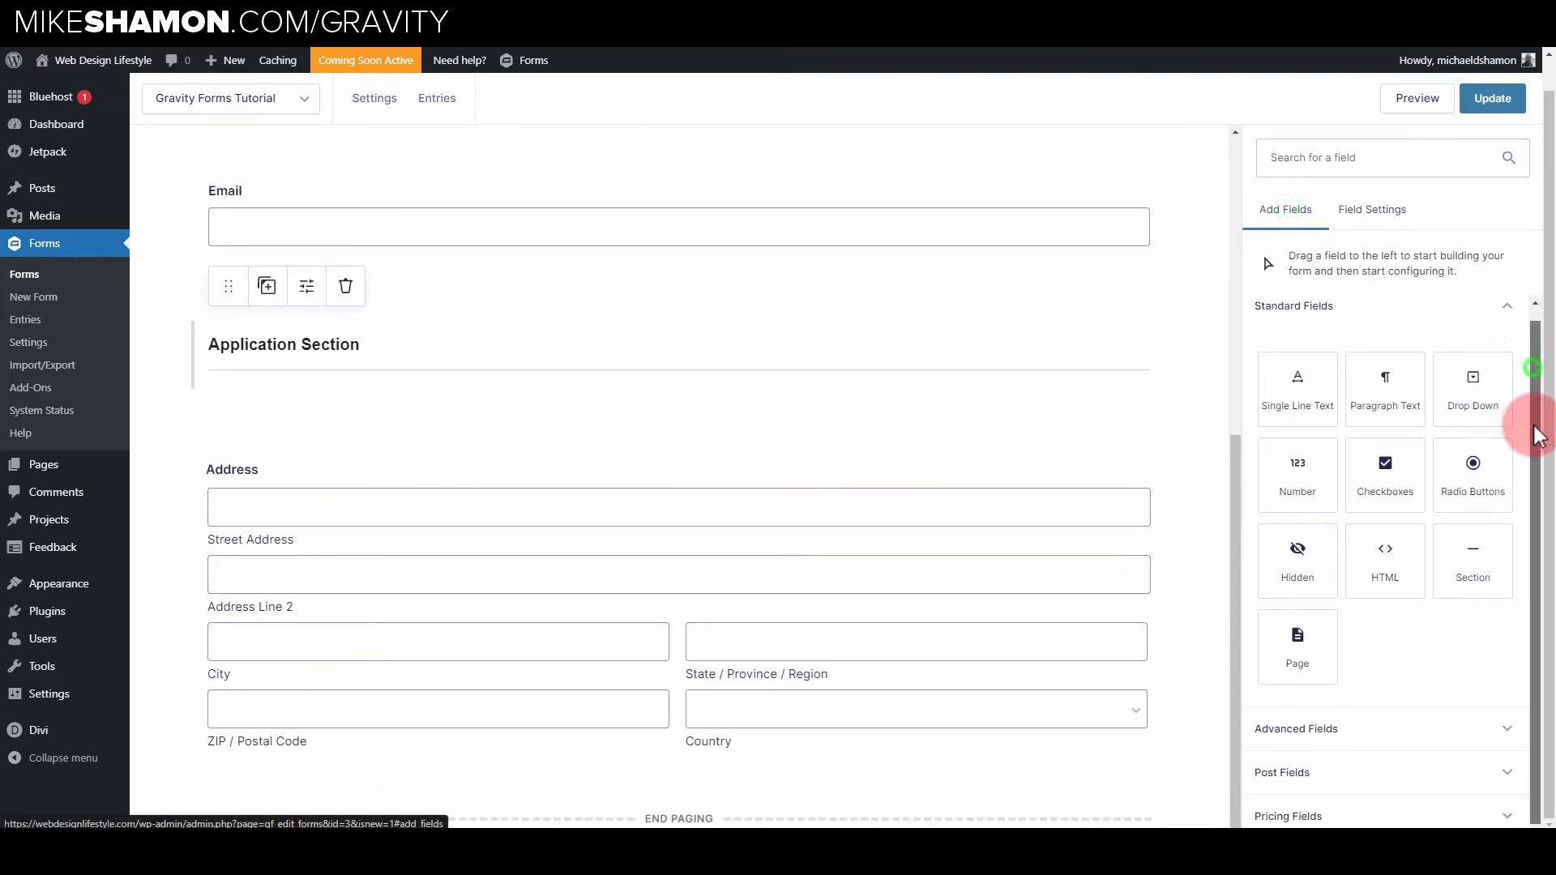
pyautogui.scroll(-1, 806, 496)
pyautogui.click(1317, 729)
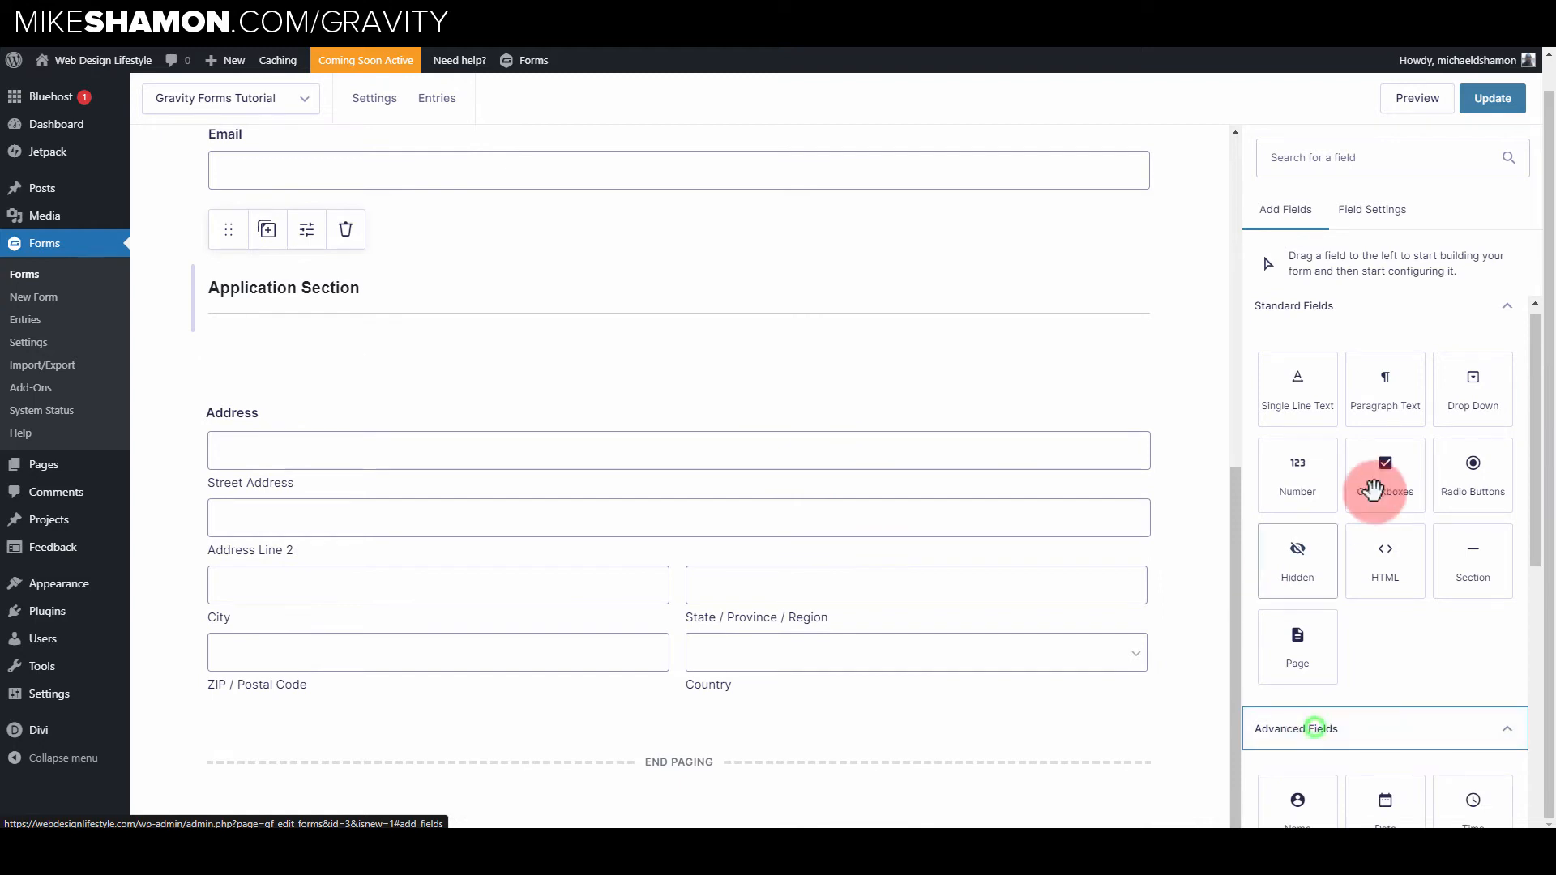
pyautogui.scroll(-6, 1448, 486)
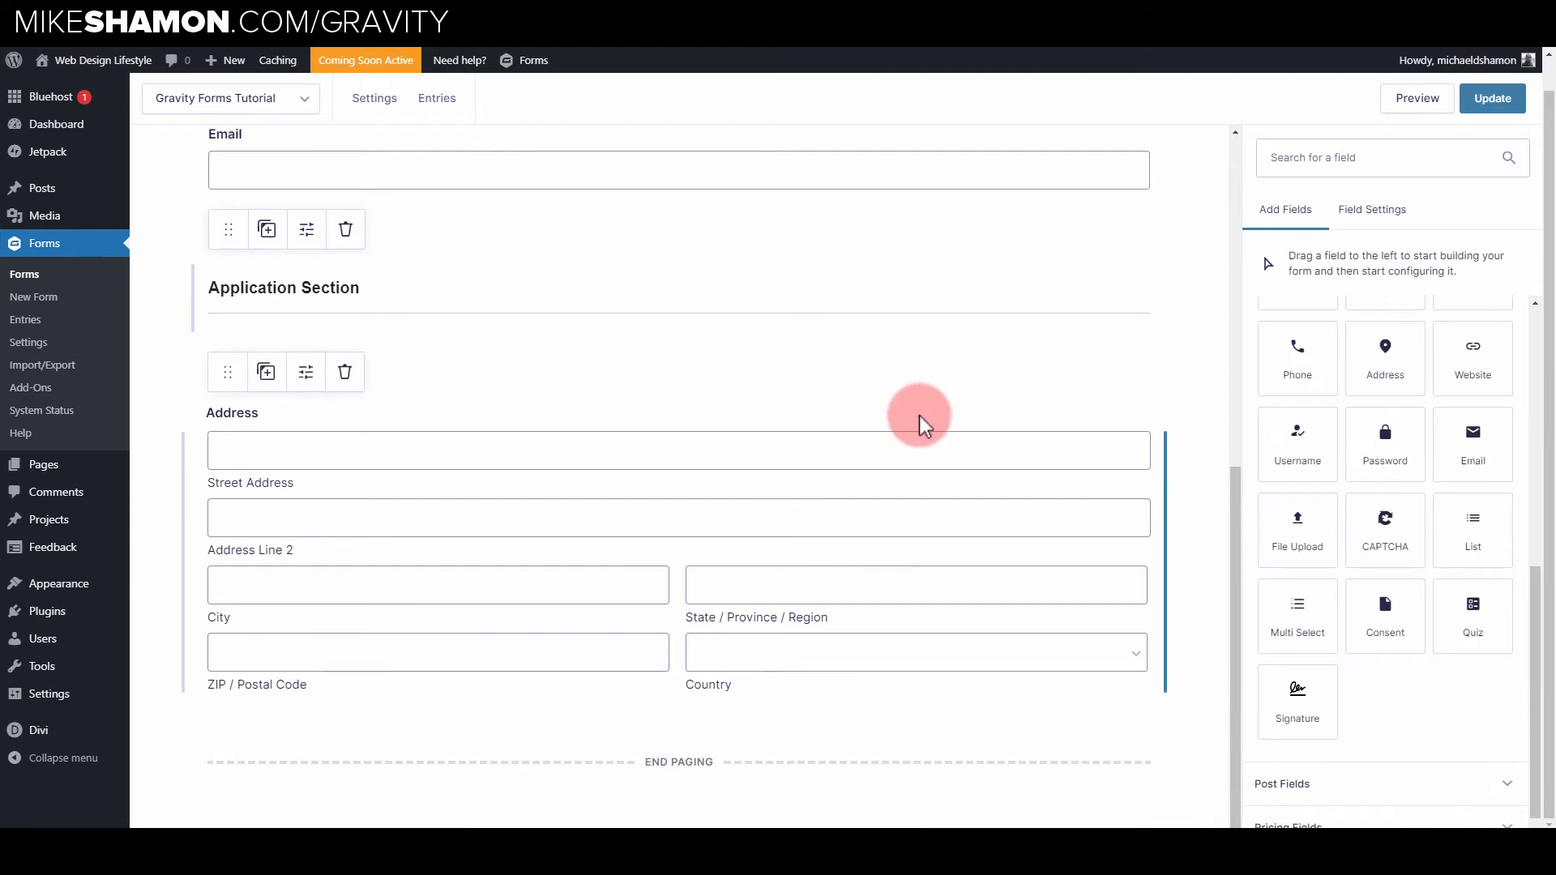
pyautogui.moveTo(1297, 700)
pyautogui.mouseDown()
pyautogui.moveTo(618, 719)
pyautogui.moveTo(597, 681)
pyautogui.mouseUp()
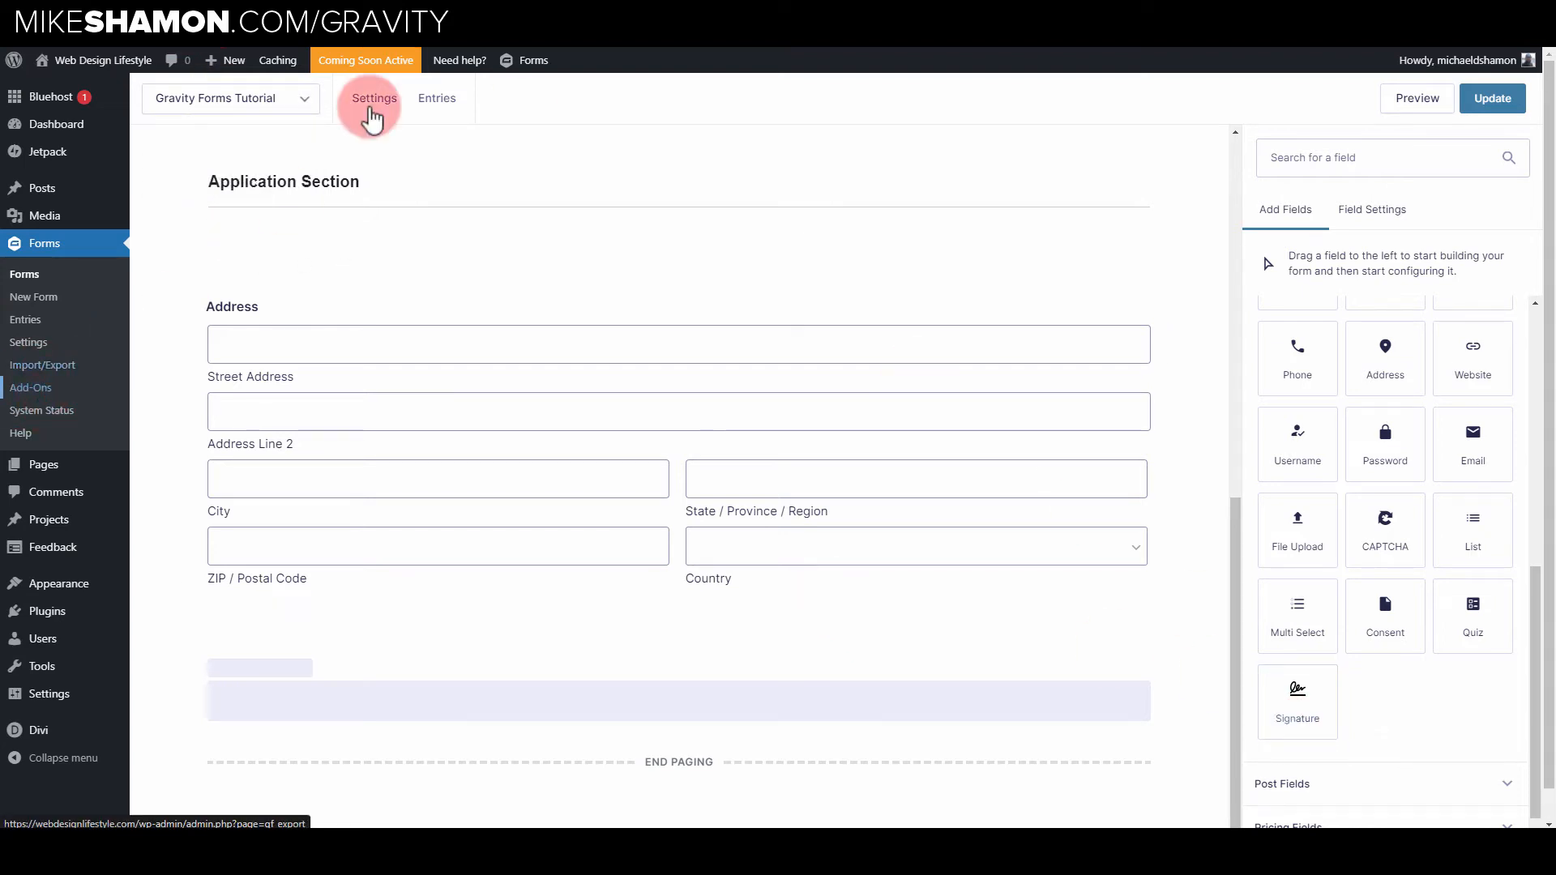
# - Review the form's available settings categories, and open the Gravity Forms Add-Ons page at the official add-ons
pyautogui.hotkey('ctrl', 'Tab')
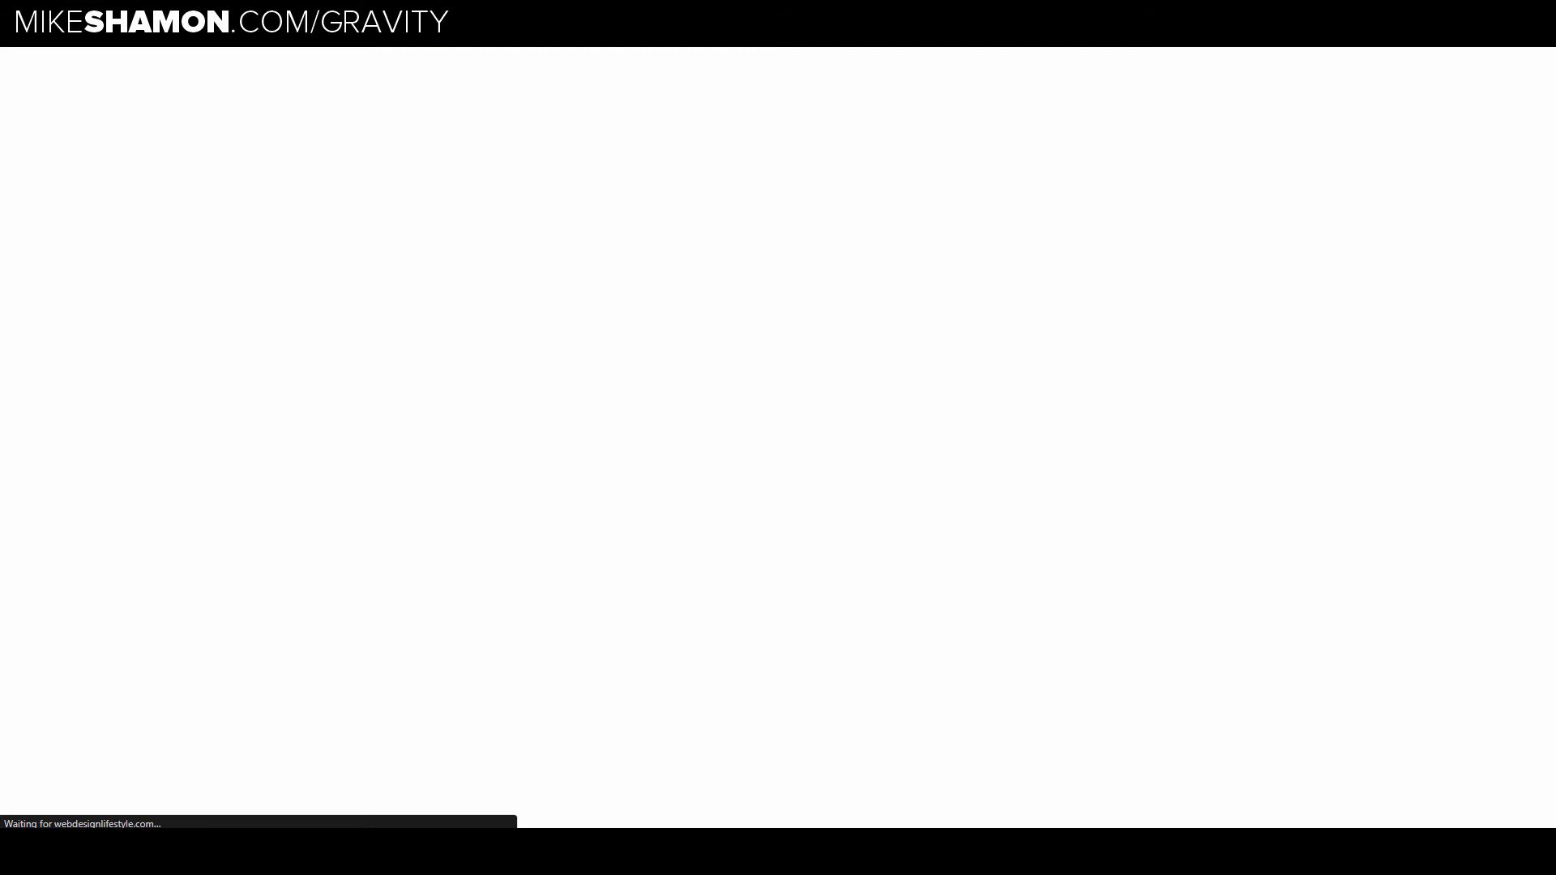
pyautogui.moveTo(389, 104)
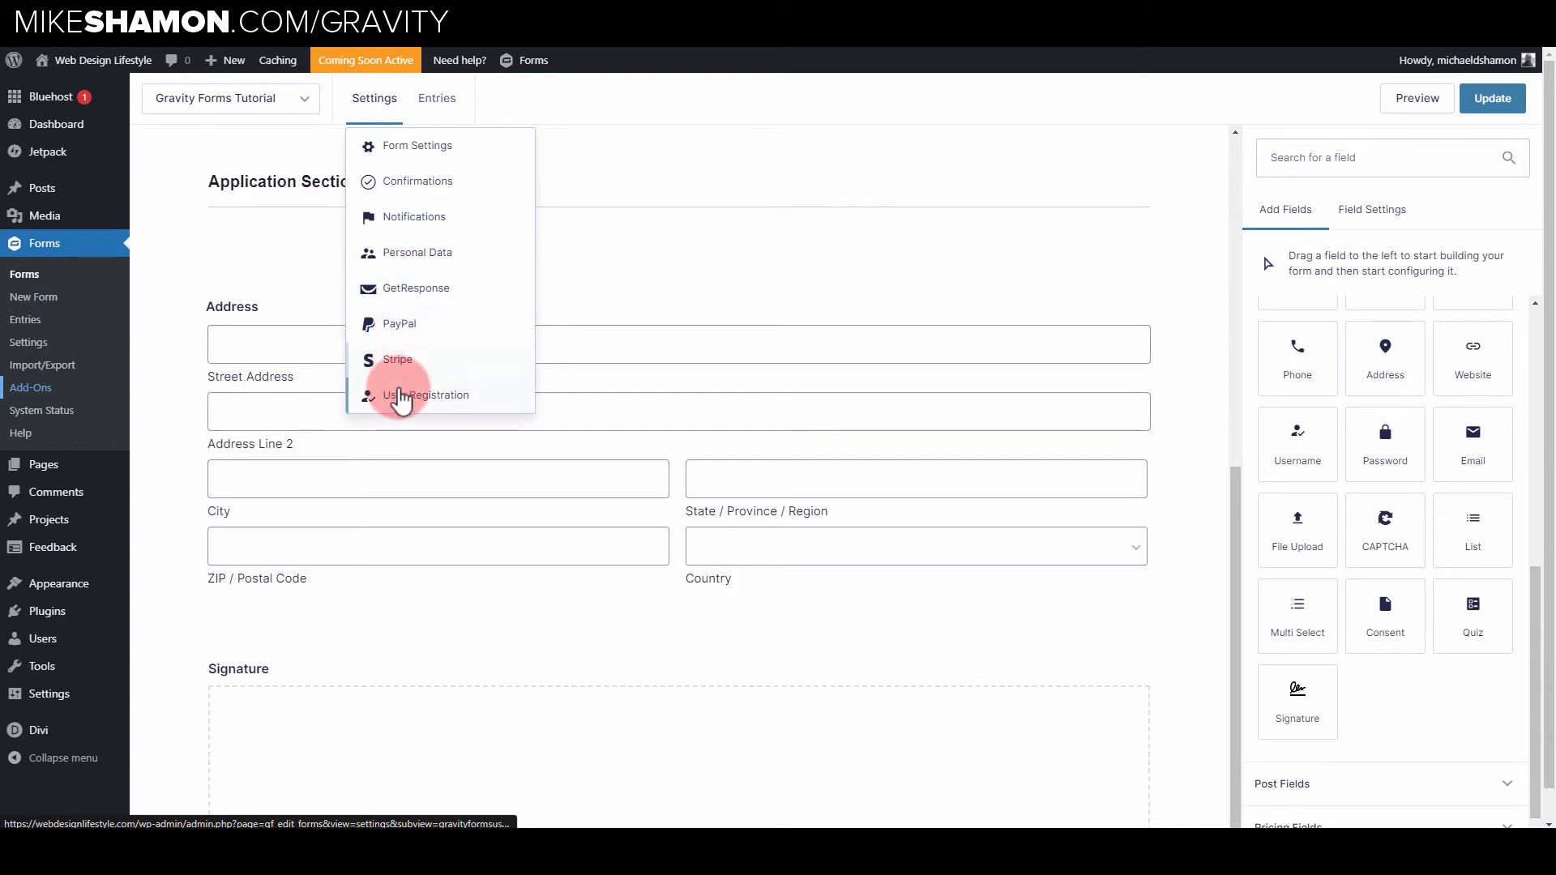
pyautogui.click(31, 388)
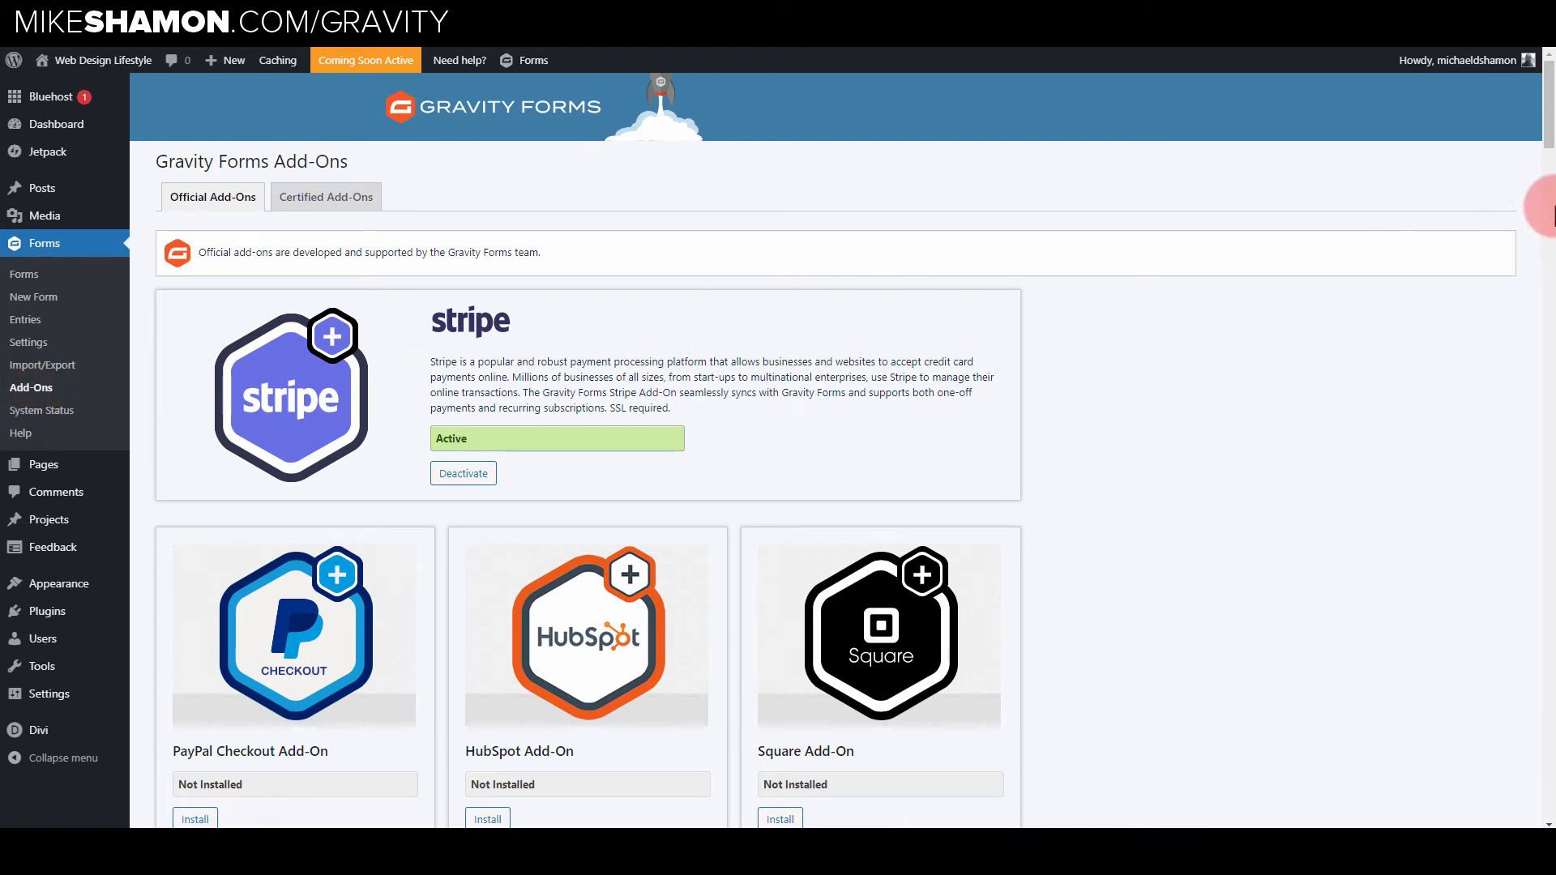
pyautogui.moveTo(1548, 125); pyautogui.dragTo(1542, 138)
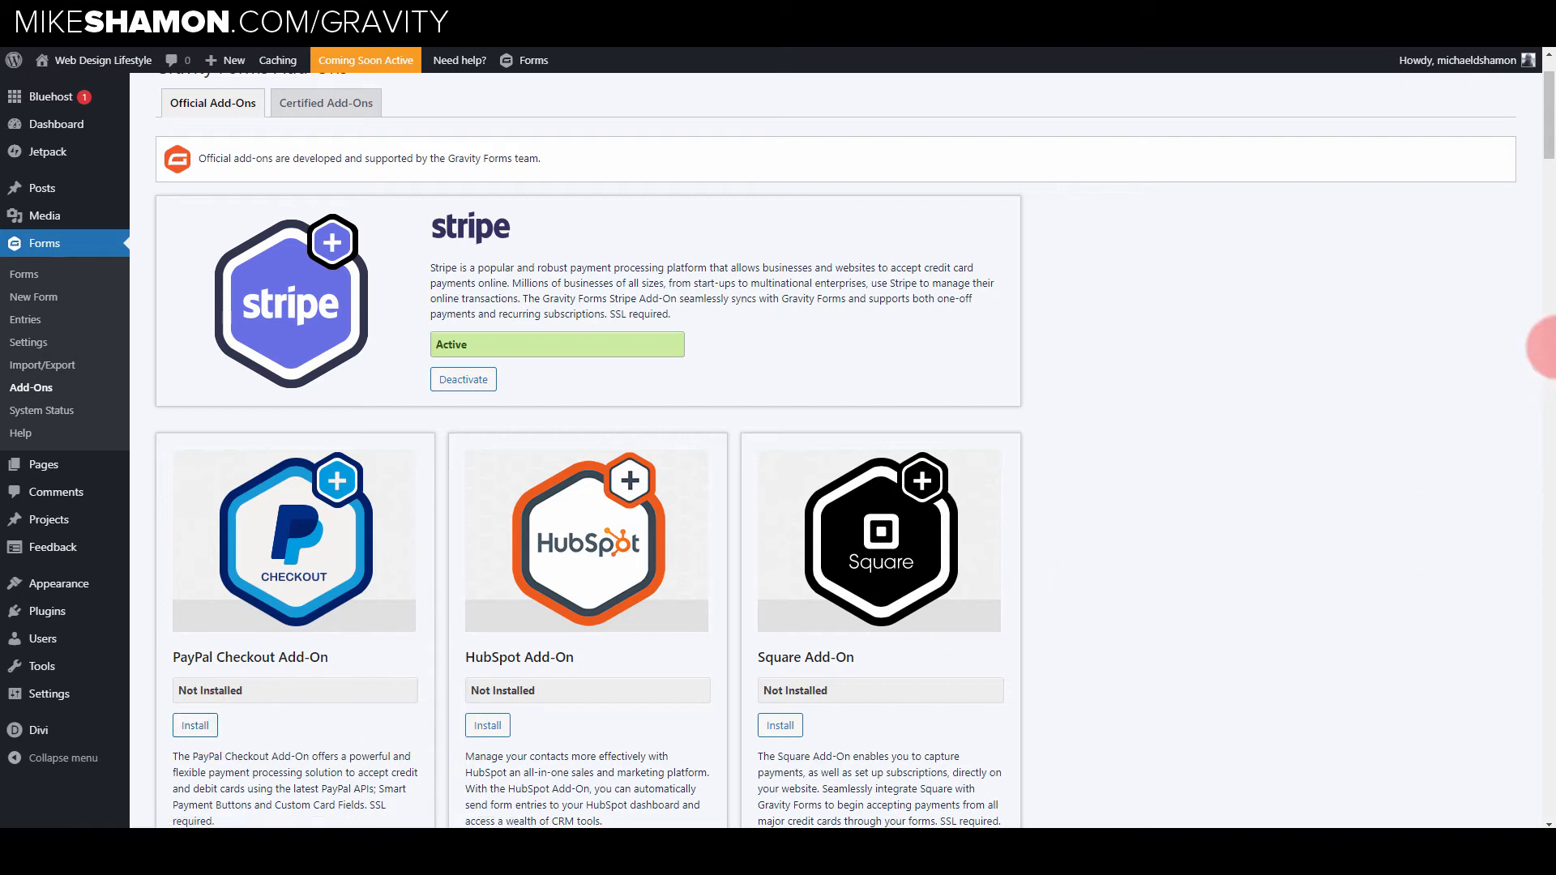
pyautogui.moveTo(1547, 120); pyautogui.dragTo(1551, 97)
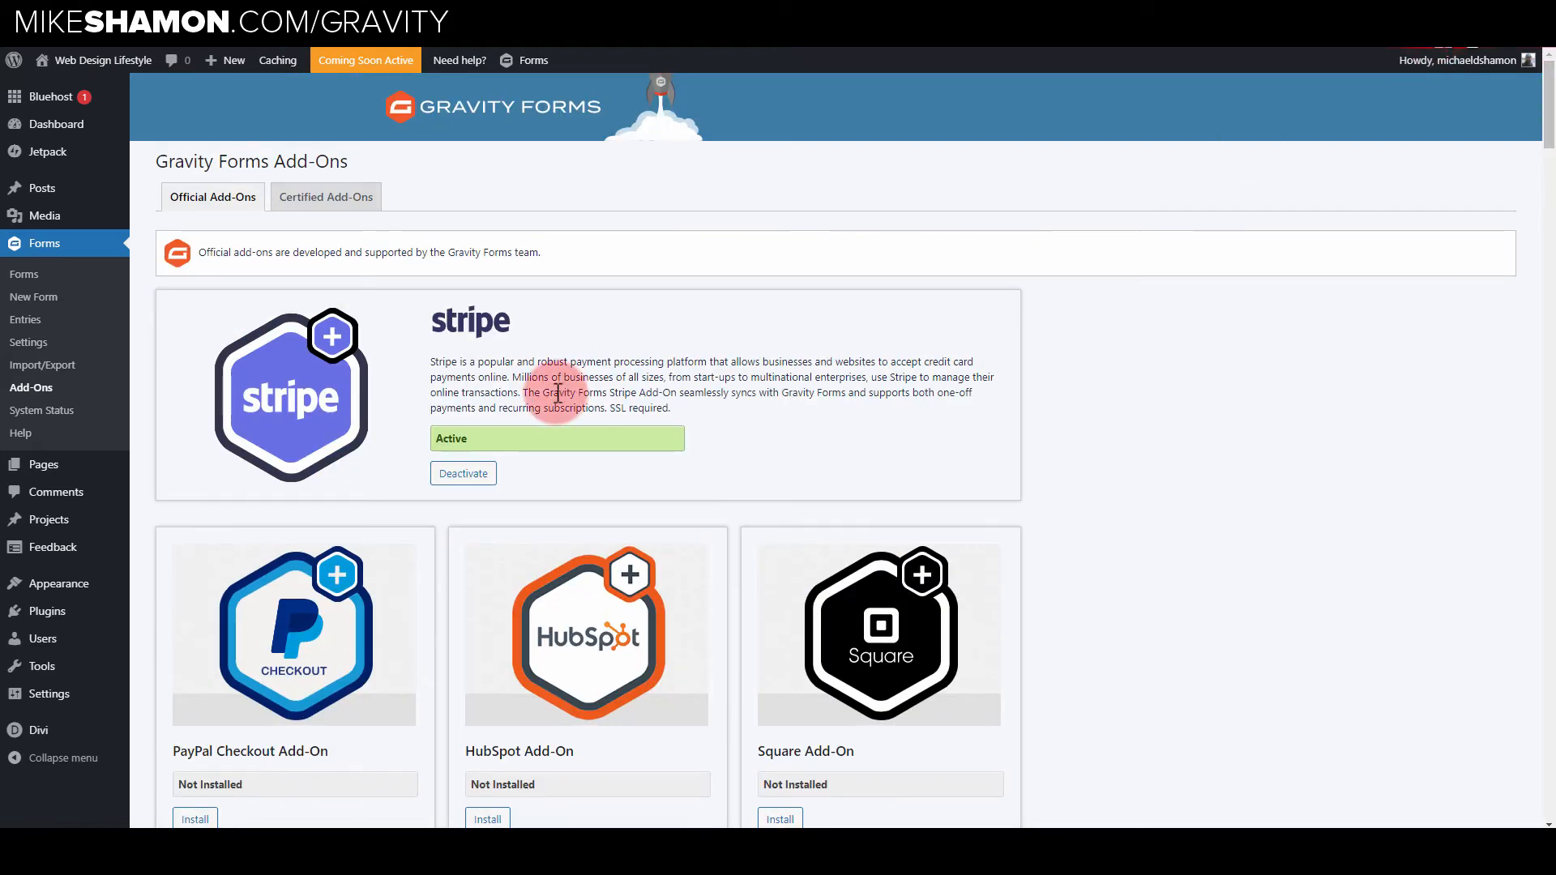
# - Look through the official payment, CRM and email marketing add-ons and circle the Authorize.net Add-On name in red
pyautogui.scroll(-8, 1294, 389)
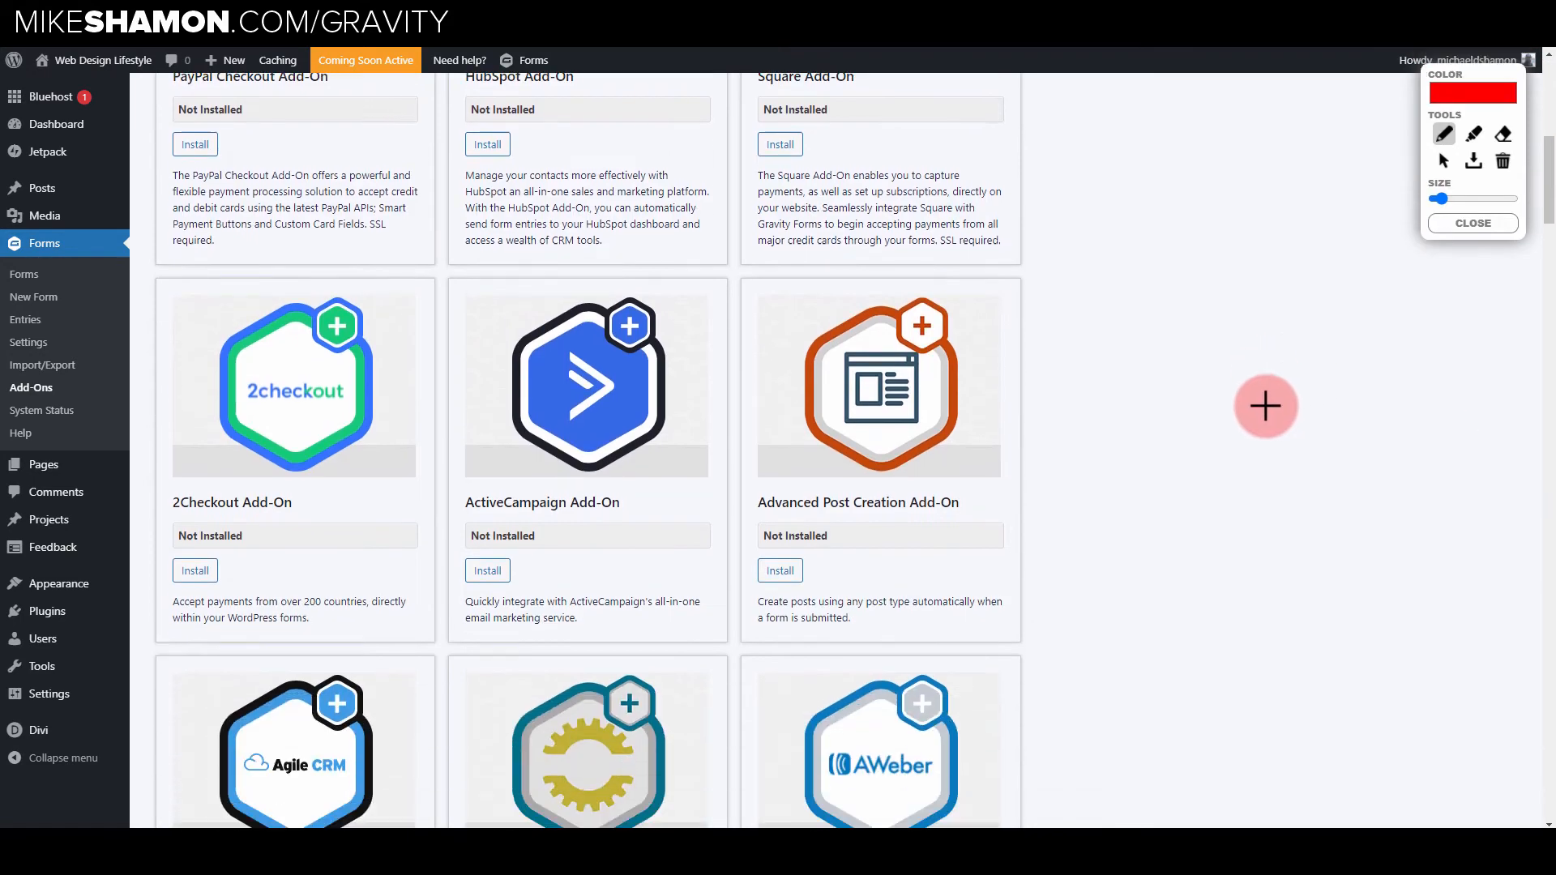
pyautogui.scroll(-5, 1265, 406)
pyautogui.scroll(8, 1270, 410)
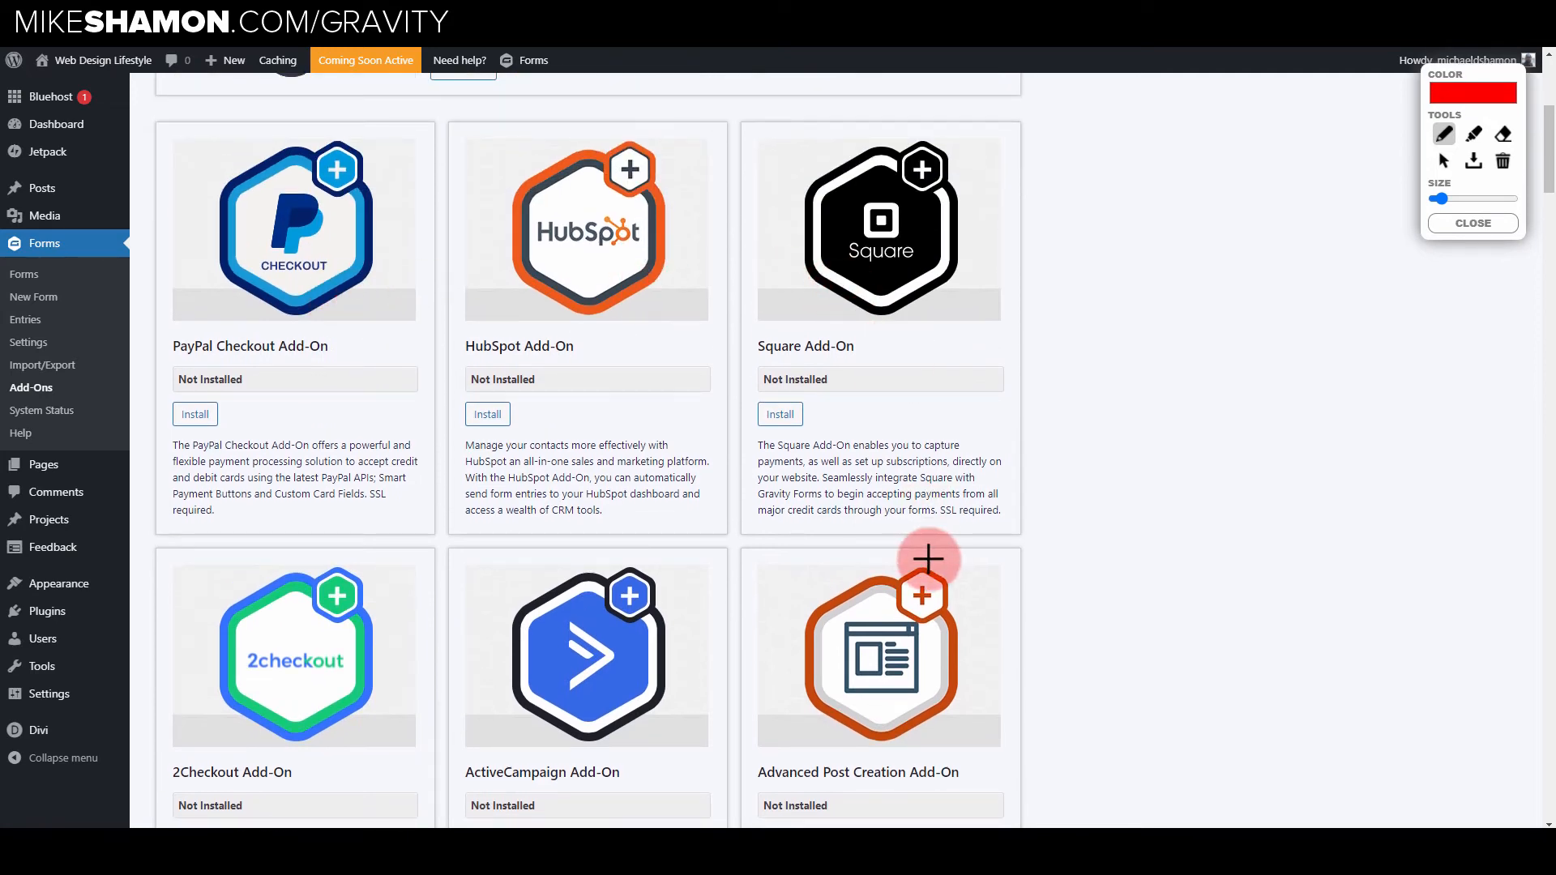
pyautogui.scroll(-3, 1010, 549)
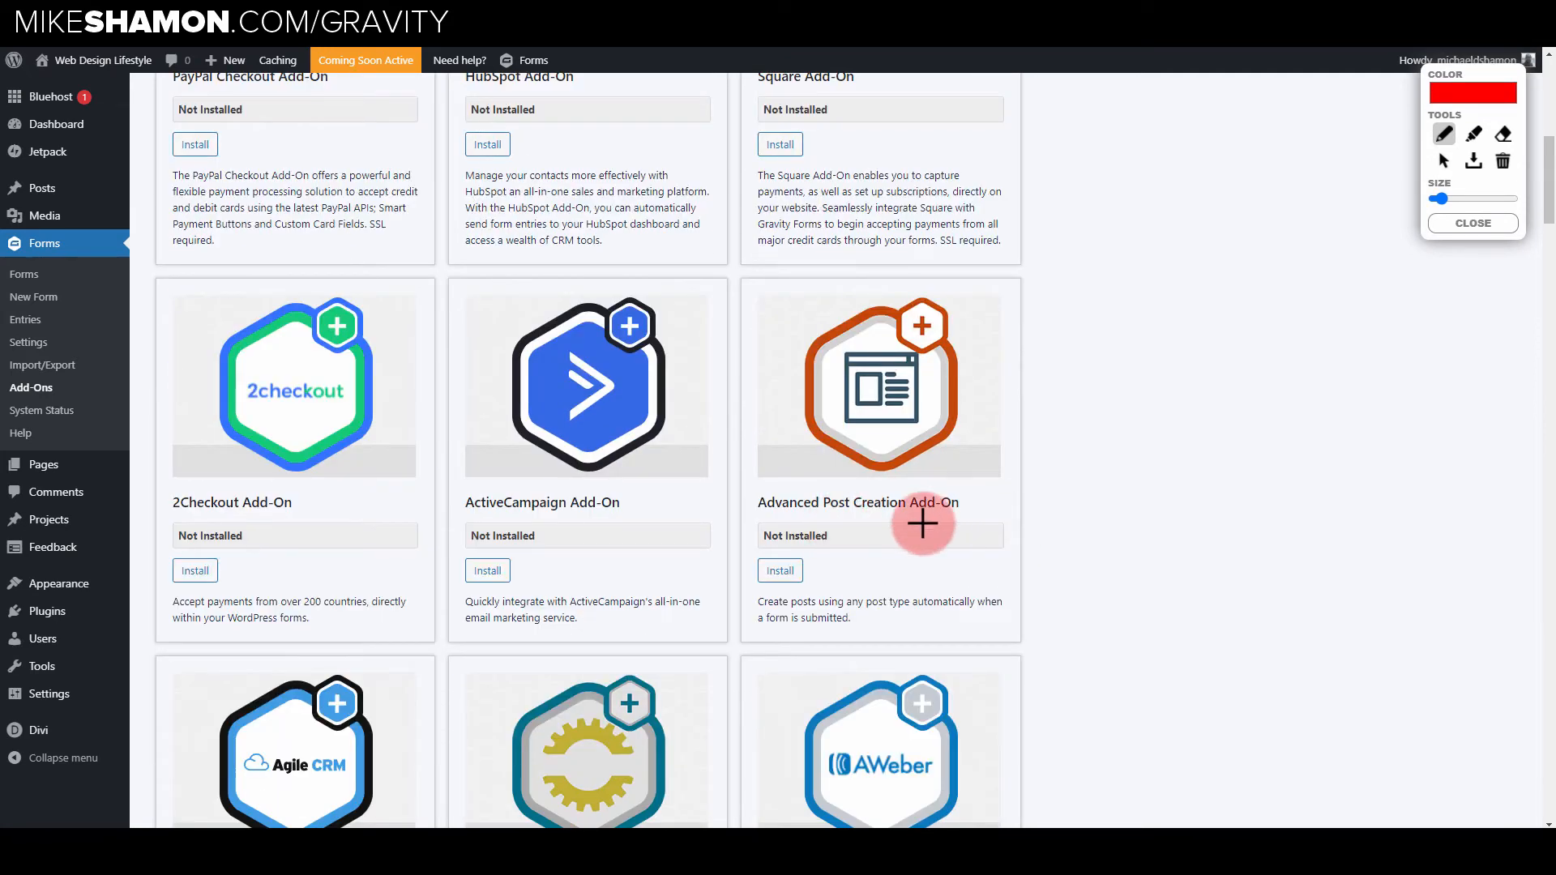
pyautogui.scroll(-2, 948, 629)
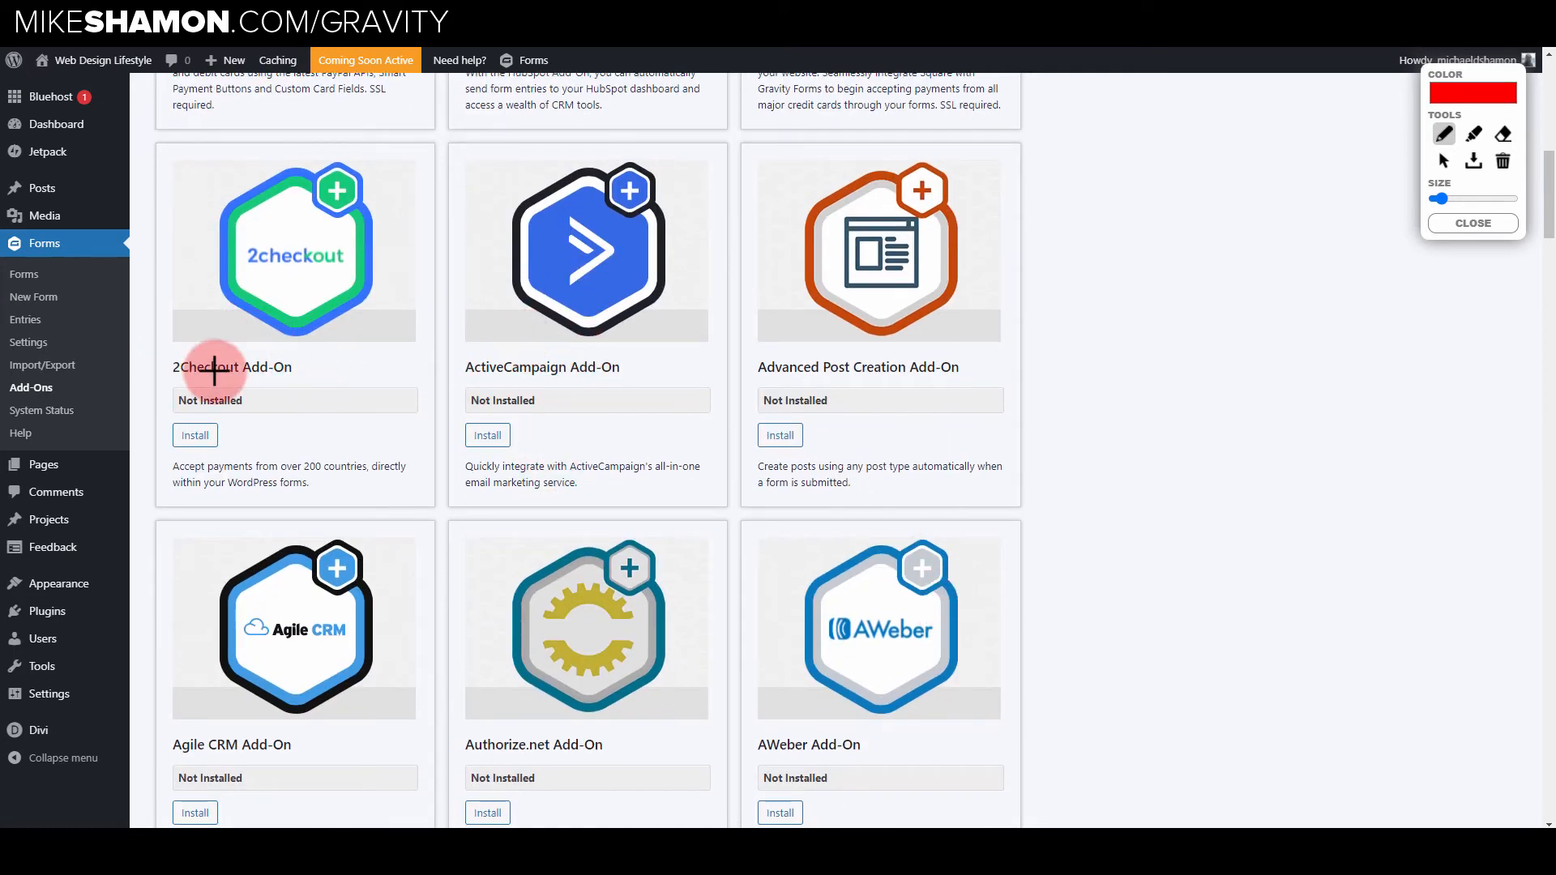
pyautogui.scroll(-6, 324, 452)
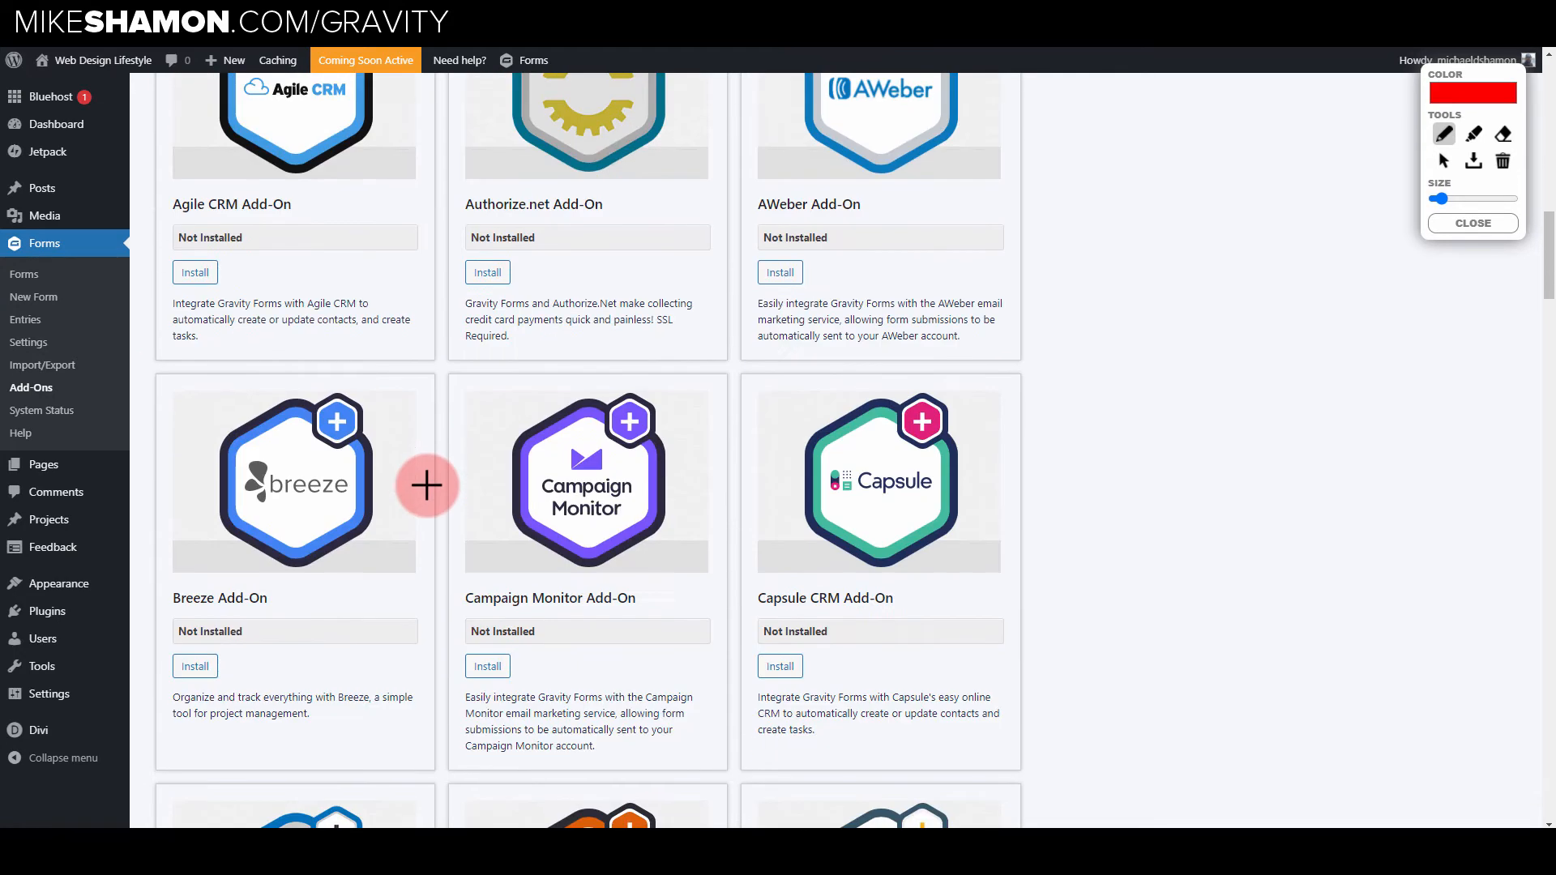
pyautogui.scroll(2, 599, 284)
pyautogui.click(583, 308)
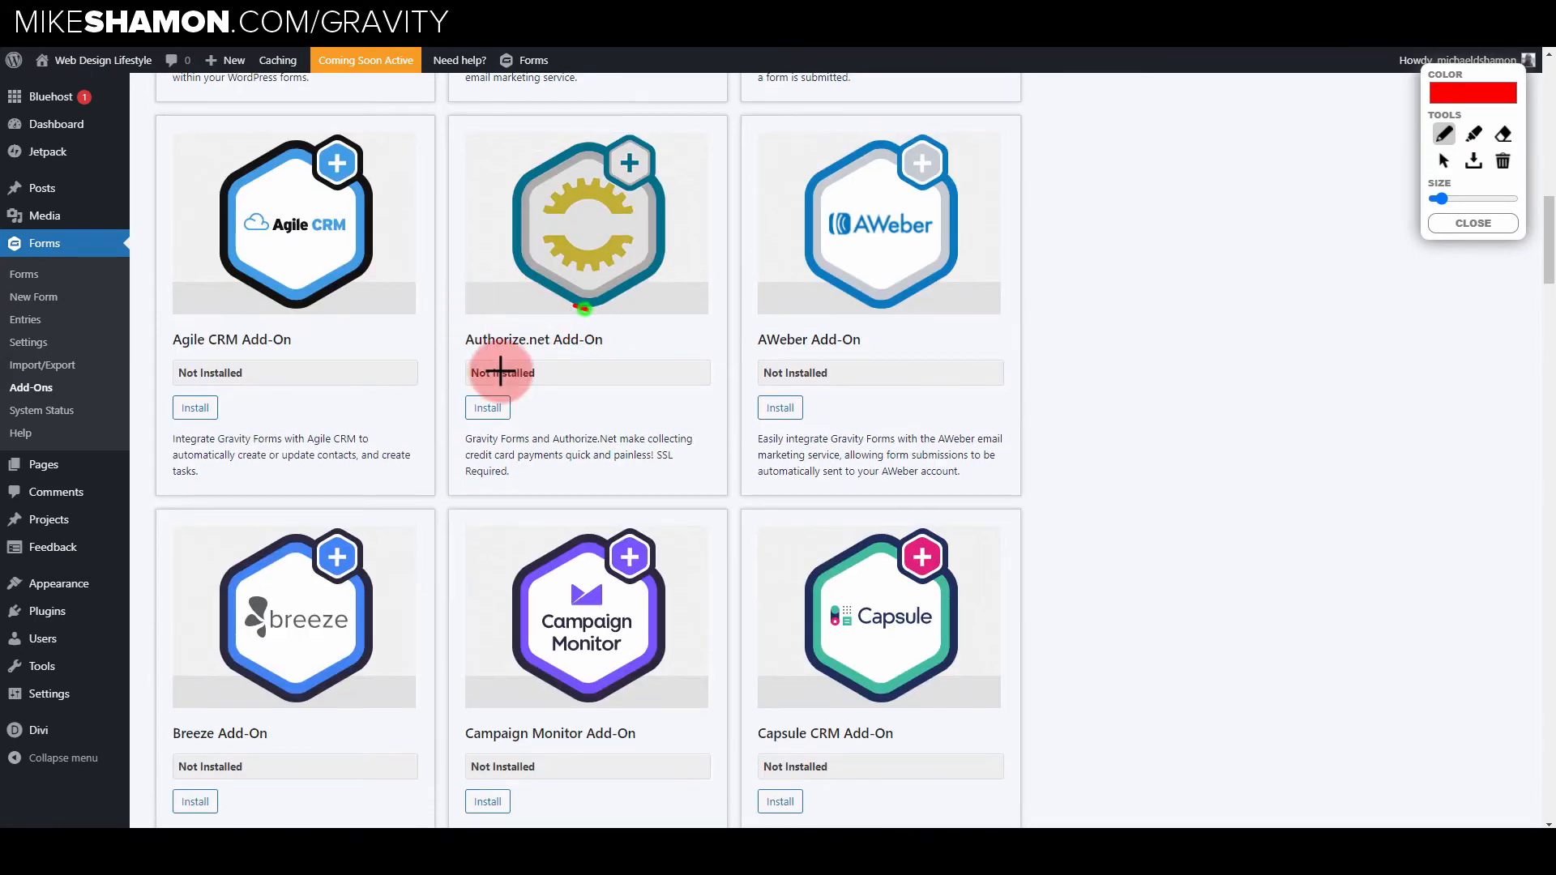
pyautogui.moveTo(501, 371)
pyautogui.mouseDown()
pyautogui.moveTo(635, 337)
pyautogui.moveTo(478, 368)
pyautogui.mouseUp()
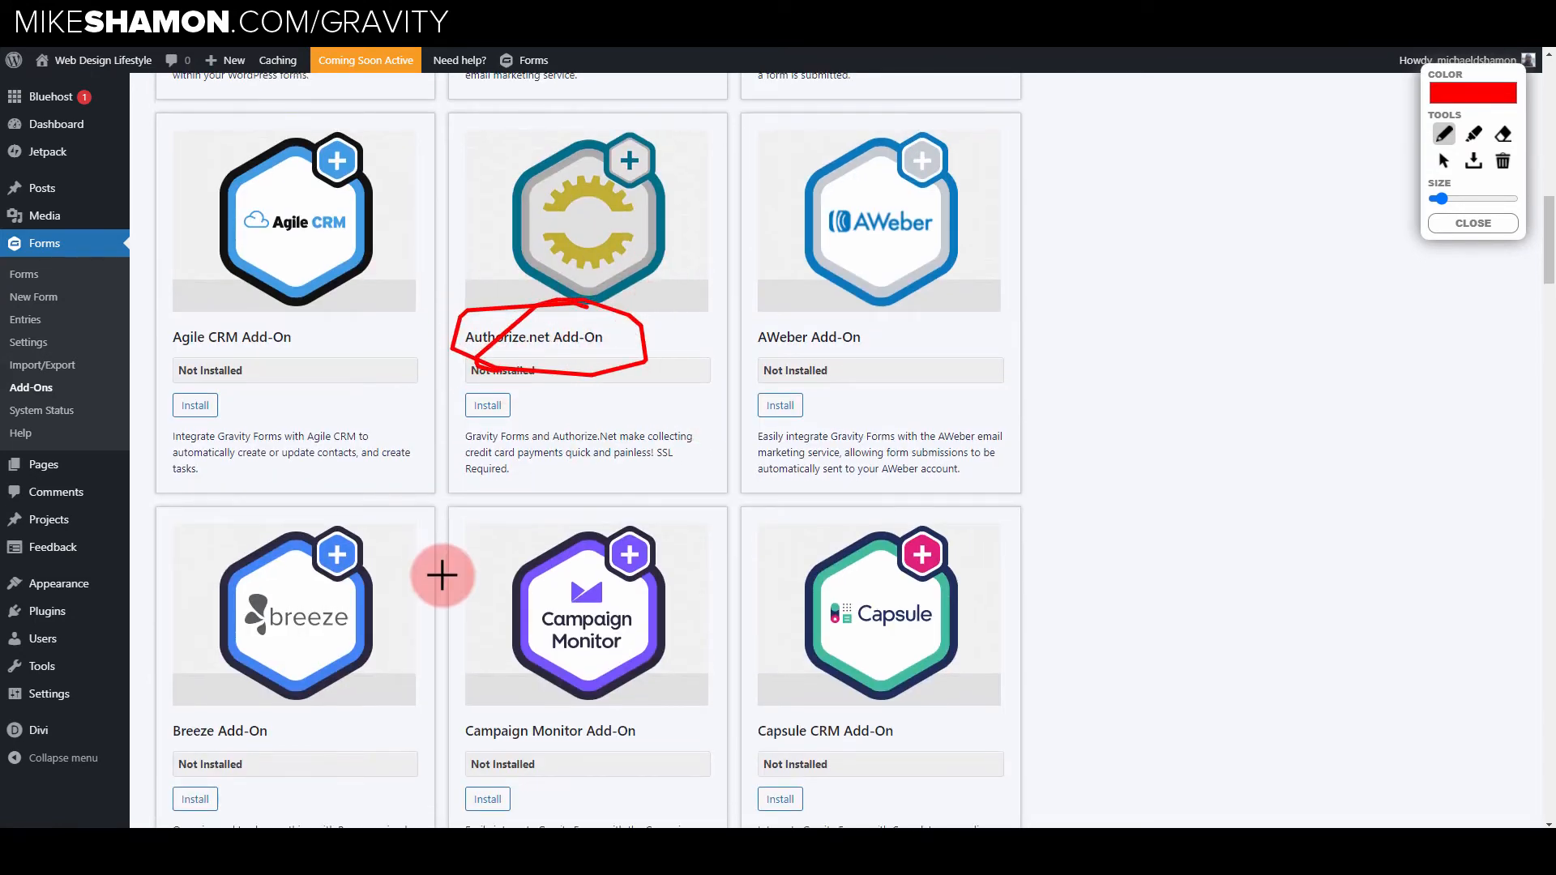
# - Examine the official add-ons from Breeze and Campaign Monitor through Dropbox, and mark the Coupons Add-On in red
pyautogui.scroll(-3, 938, 452)
pyautogui.scroll(3, 948, 562)
pyautogui.scroll(-3, 512, 444)
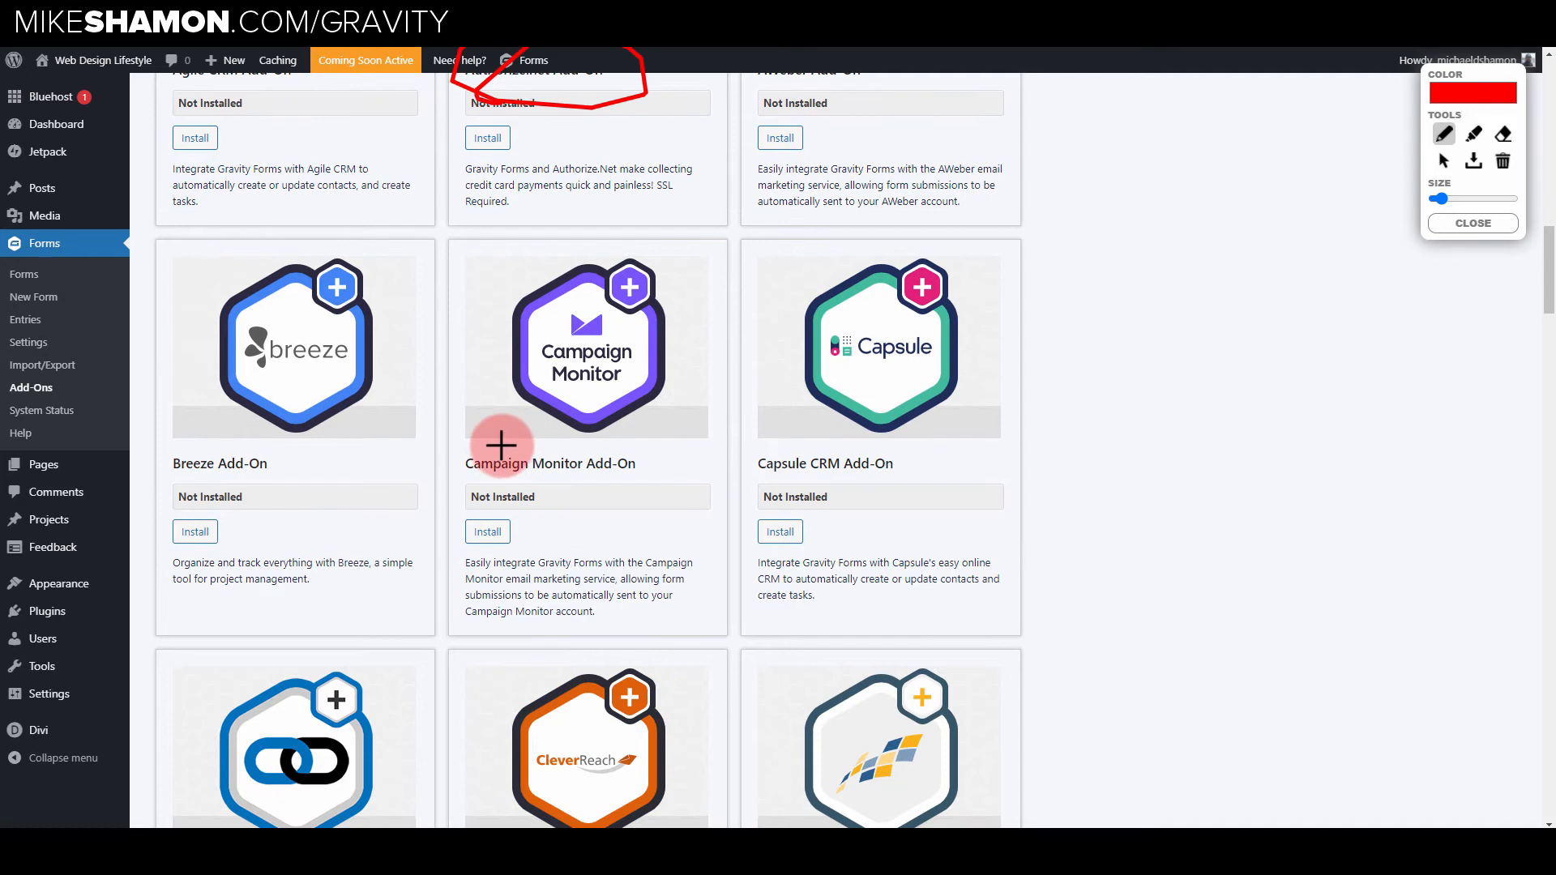
pyautogui.scroll(-6, 500, 444)
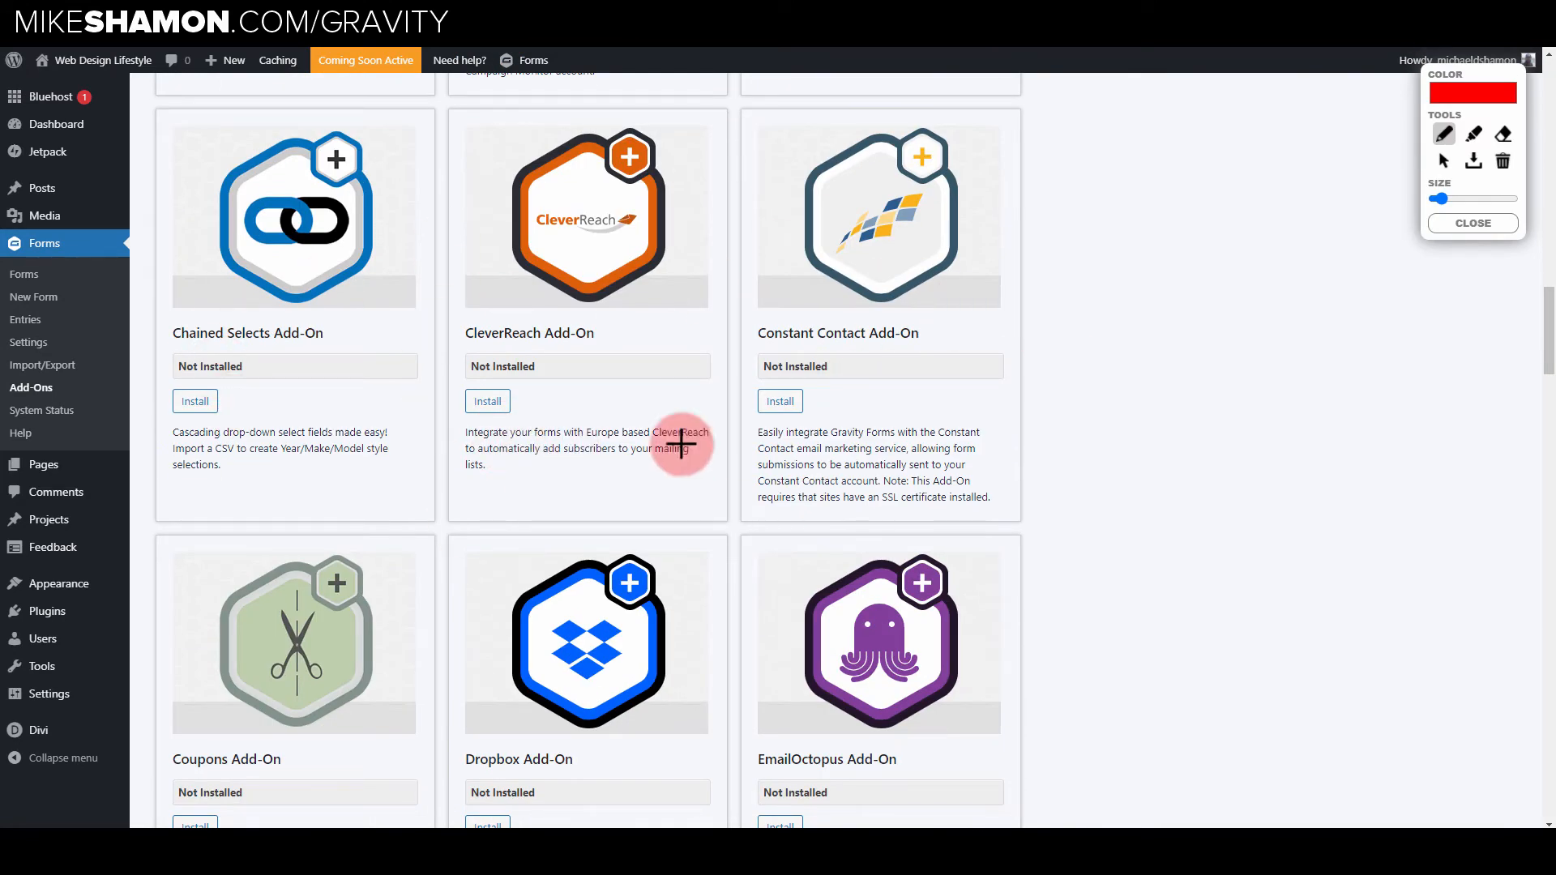
pyautogui.scroll(-5, 472, 528)
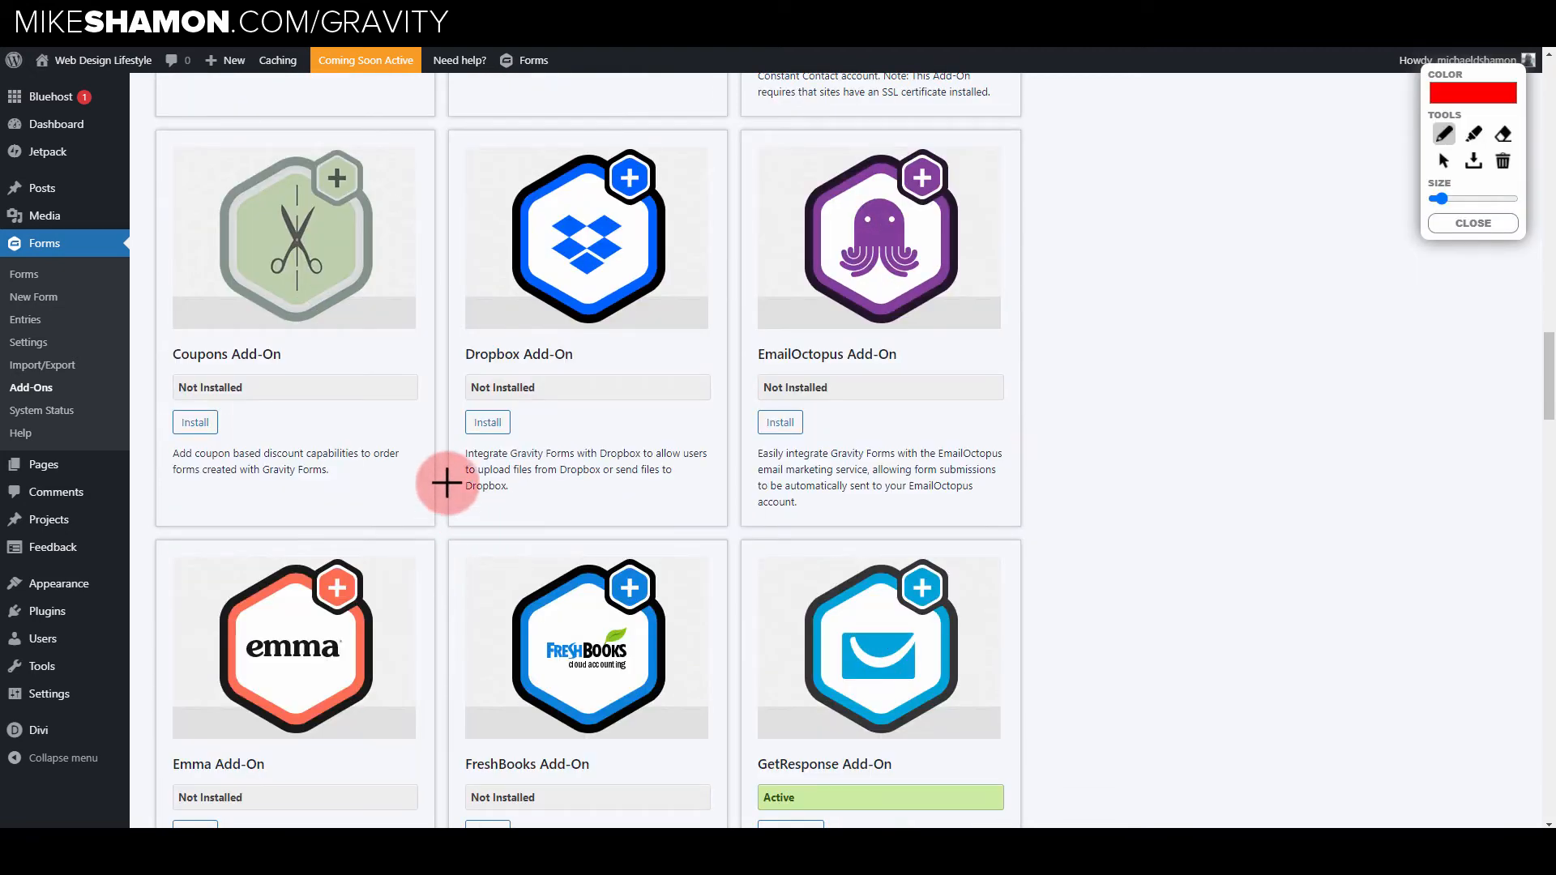
pyautogui.scroll(-2, 932, 438)
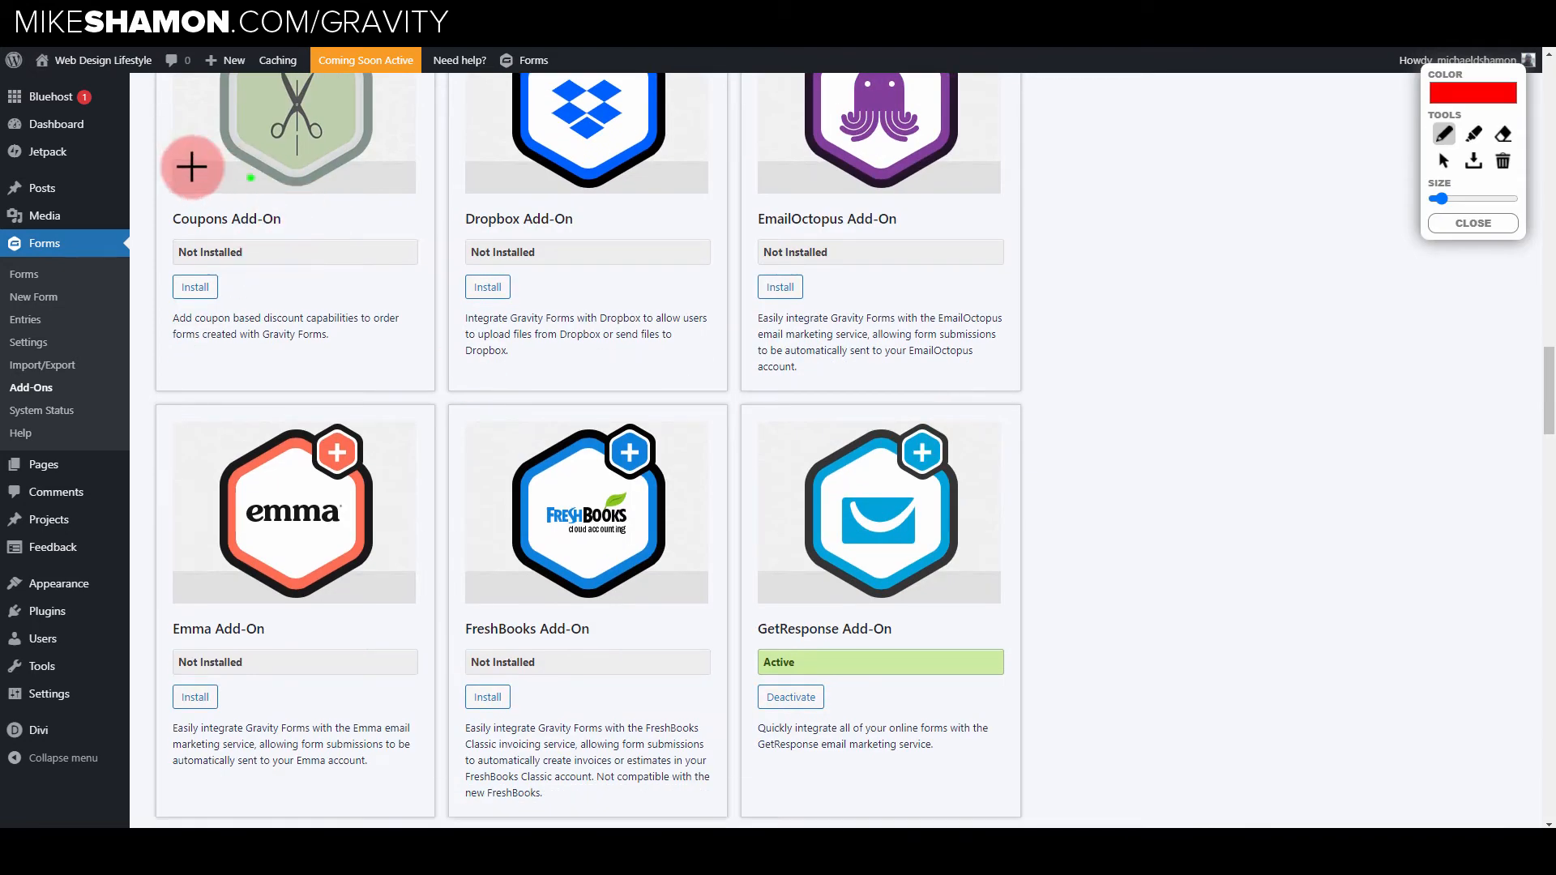
pyautogui.moveTo(192, 167); pyautogui.dragTo(219, 257)
pyautogui.scroll(-3, 475, 371)
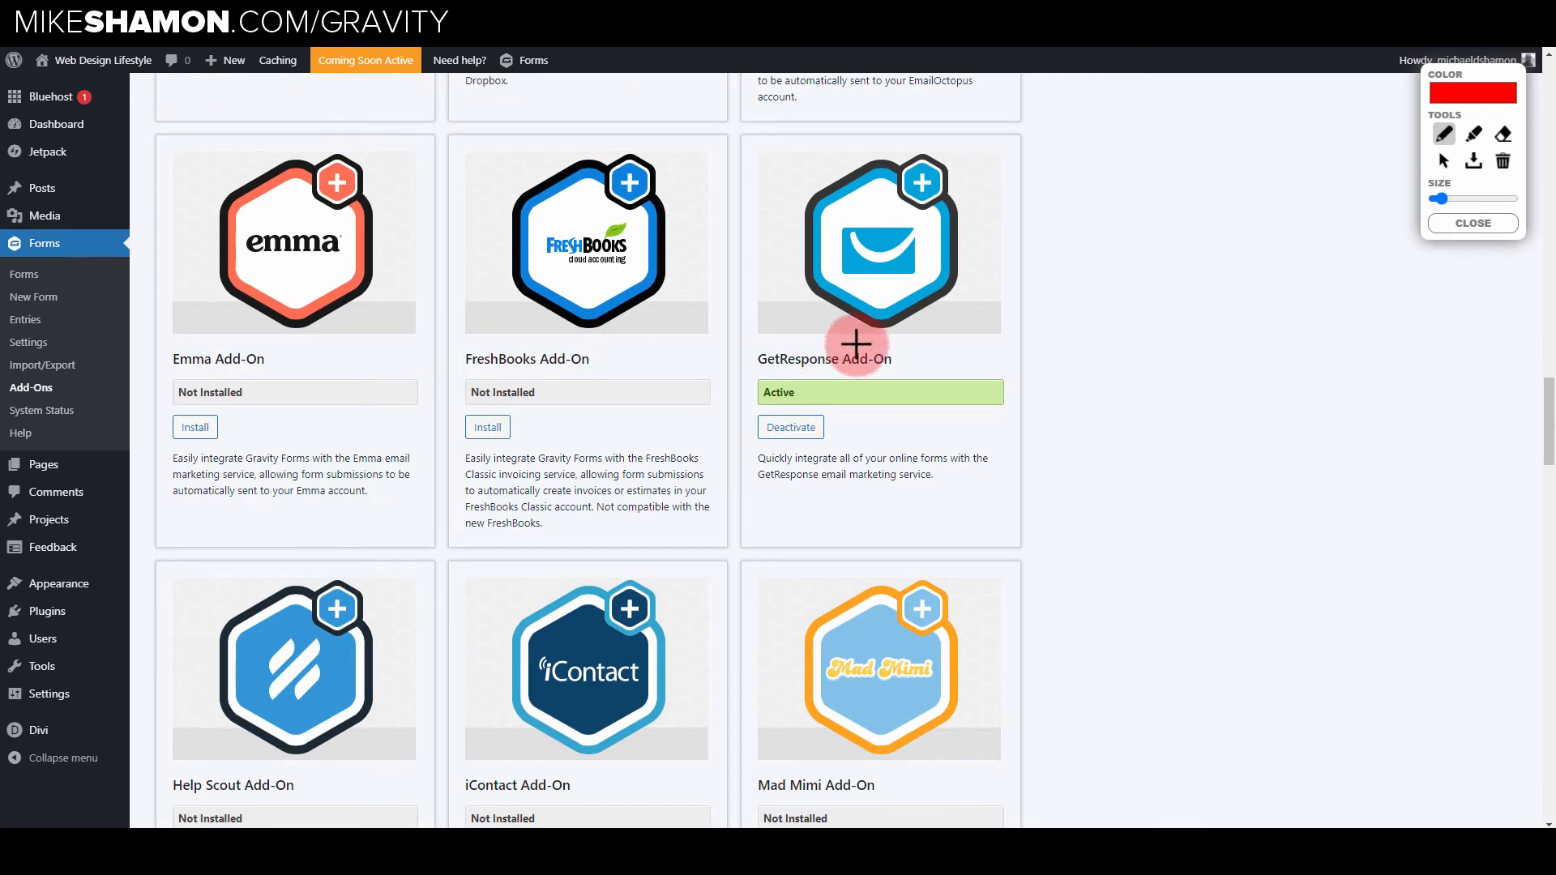
# - Circle the GetResponse Add-On in red and draw arrows pointing to it
pyautogui.moveTo(903, 343)
pyautogui.mouseDown()
pyautogui.moveTo(840, 392)
pyautogui.moveTo(730, 382)
pyautogui.moveTo(997, 302)
pyautogui.mouseUp()
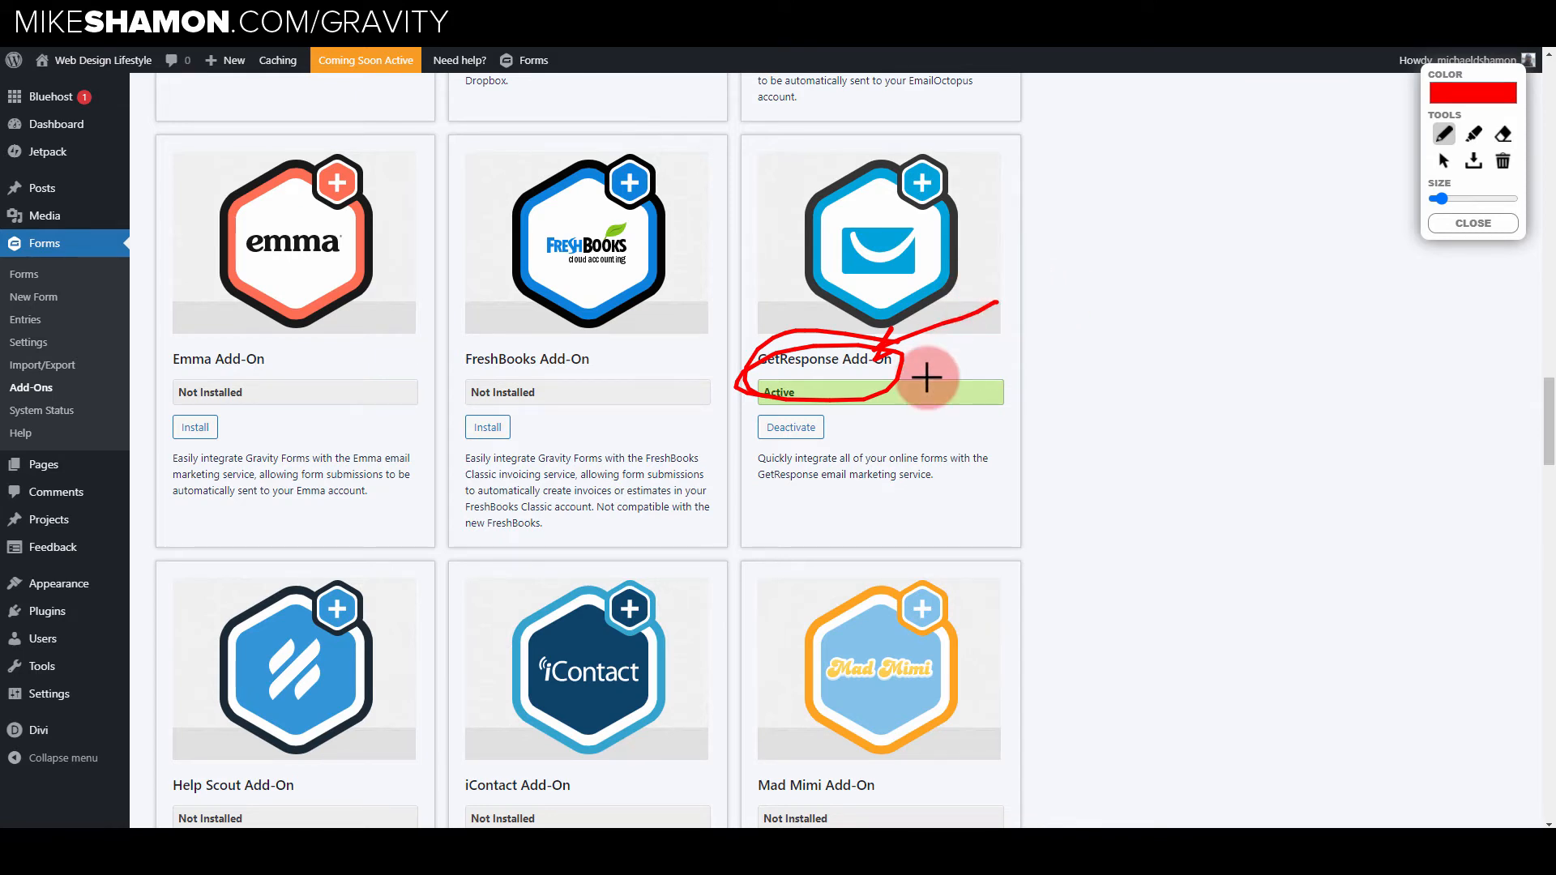
pyautogui.scroll(-2, 926, 377)
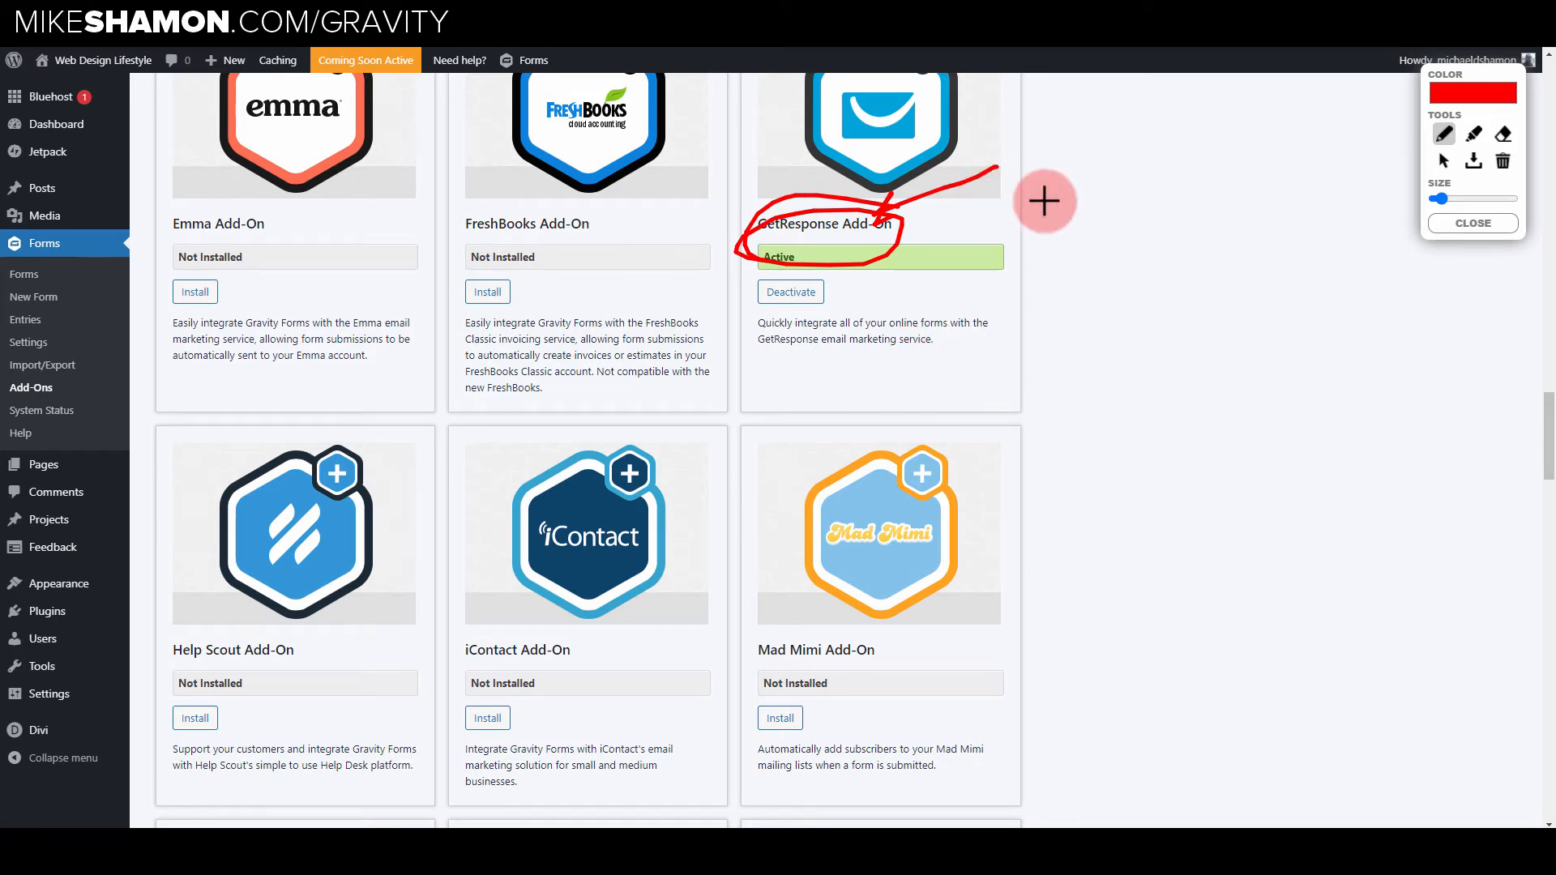
pyautogui.moveTo(1077, 220); pyautogui.dragTo(948, 219)
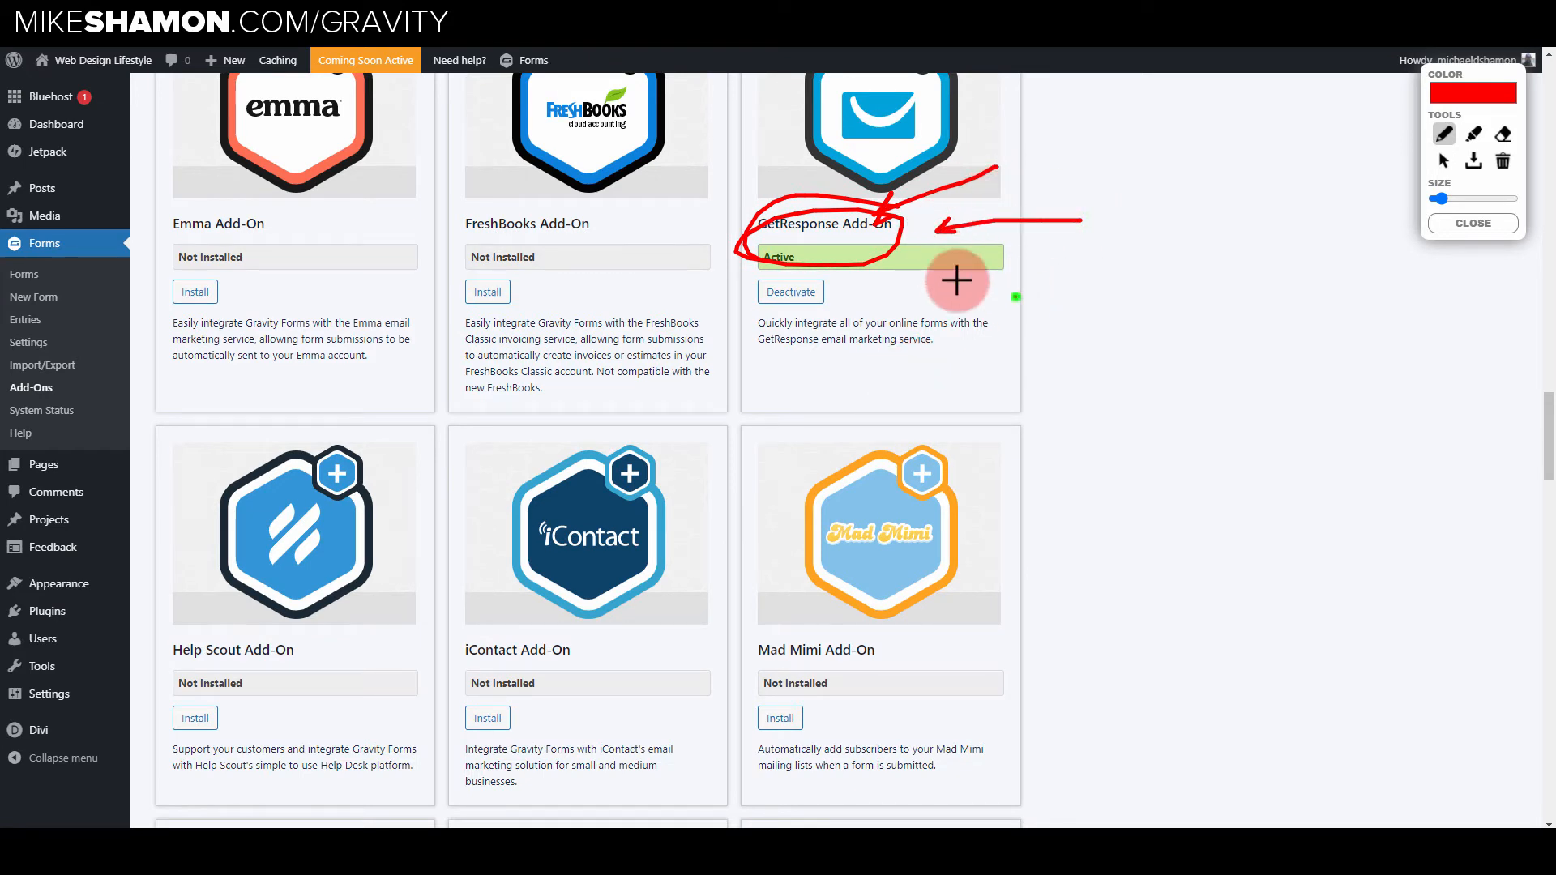
pyautogui.moveTo(920, 334)
pyautogui.mouseDown()
pyautogui.moveTo(903, 289)
pyautogui.moveTo(914, 302)
pyautogui.mouseUp()
pyautogui.scroll(-2, 927, 389)
pyautogui.scroll(3, 927, 387)
pyautogui.scroll(-2, 927, 385)
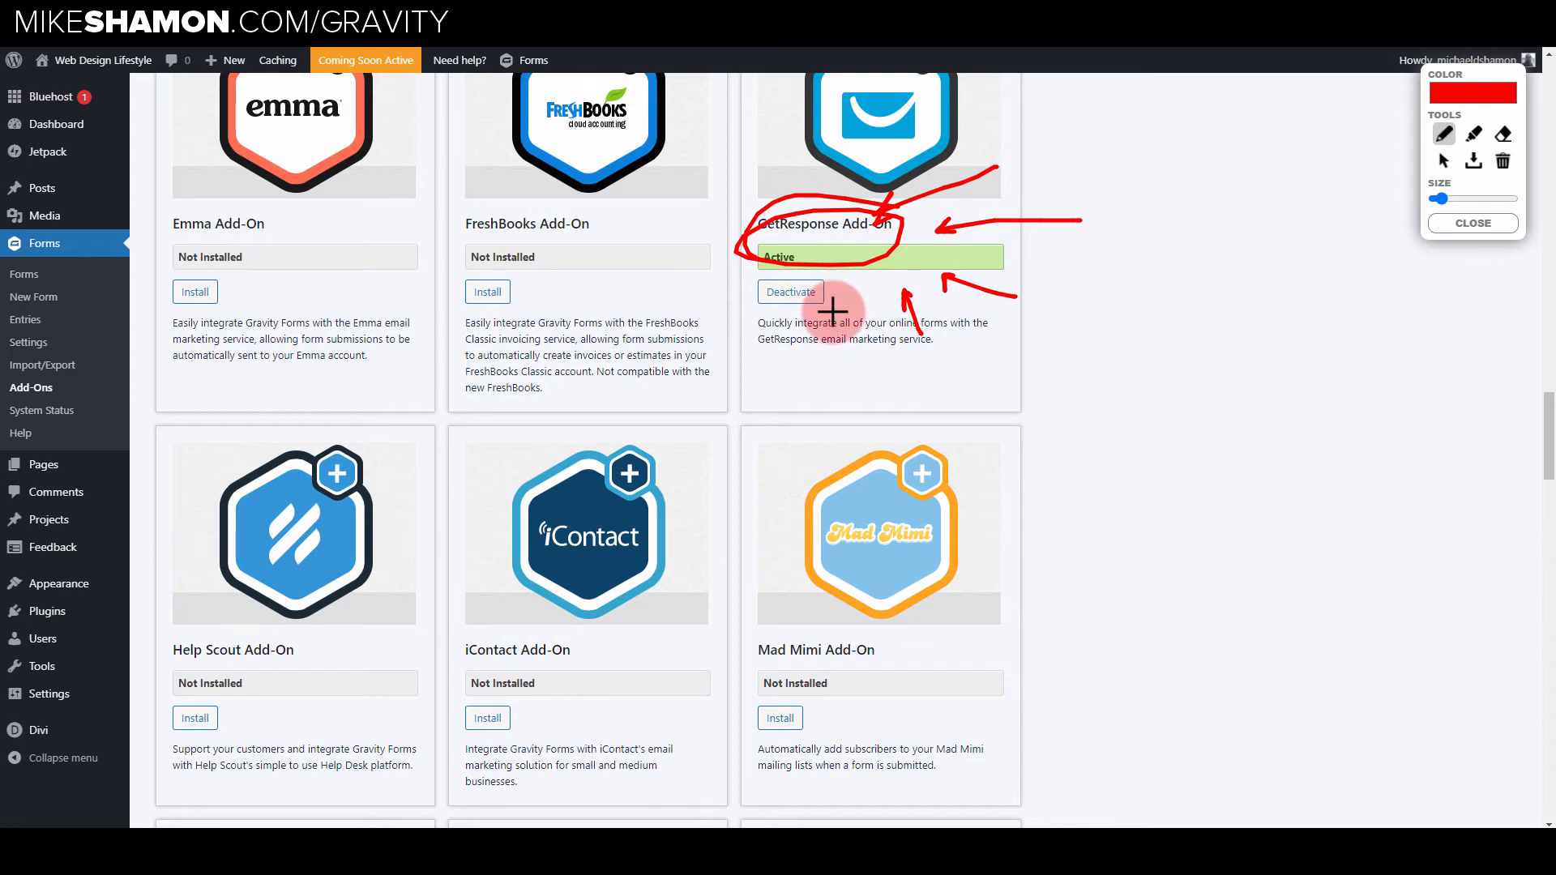
# - Cross out the Mailchimp Add-On with several red diagonal strokes
pyautogui.scroll(-8, 832, 310)
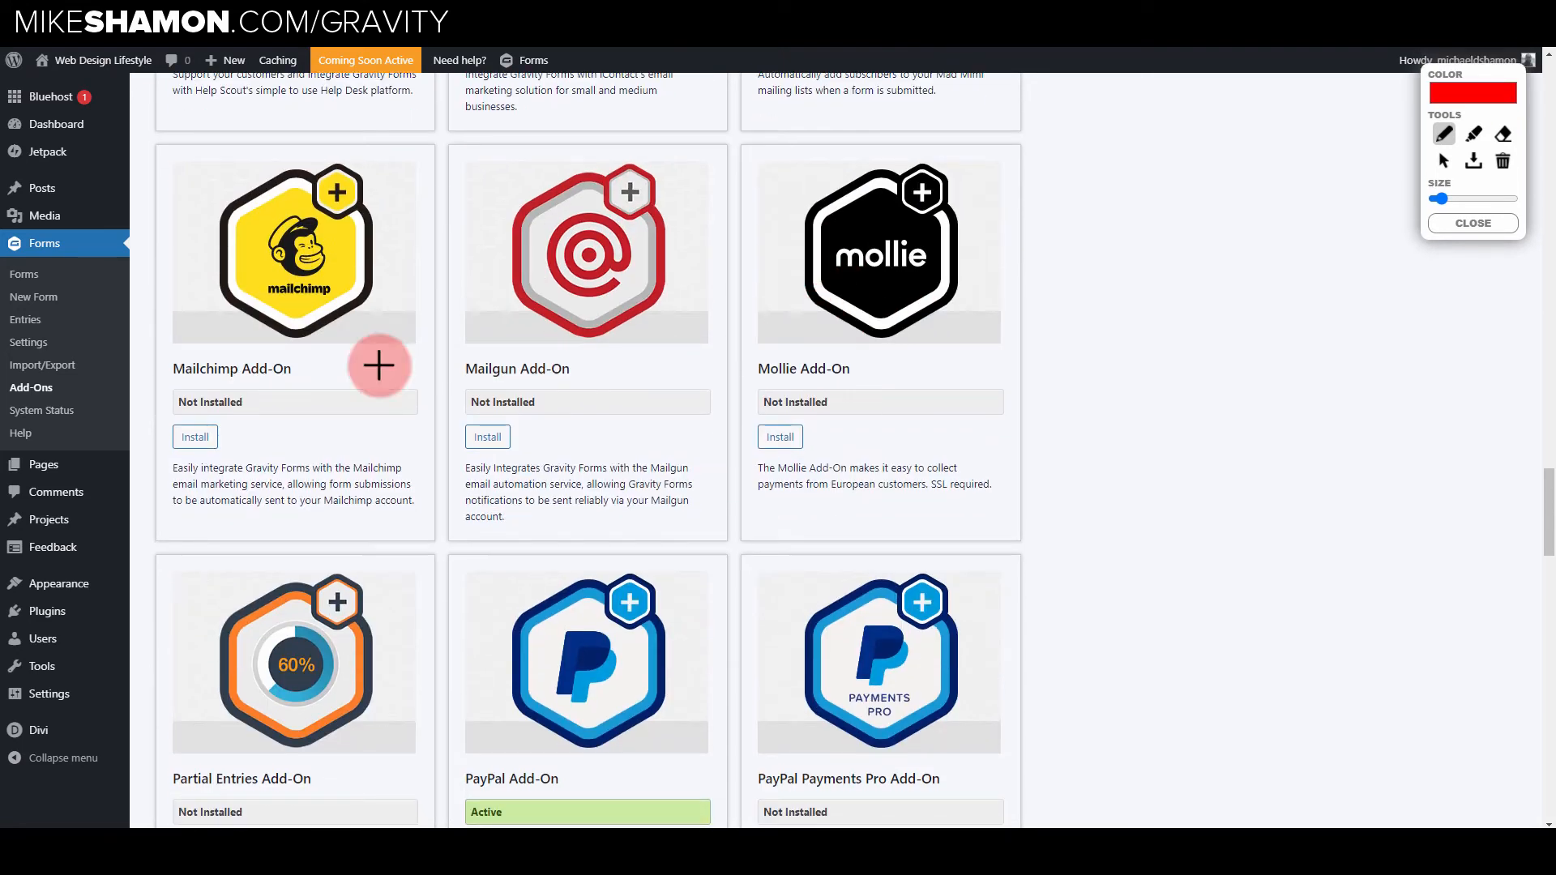
pyautogui.moveTo(177, 330); pyautogui.dragTo(286, 395)
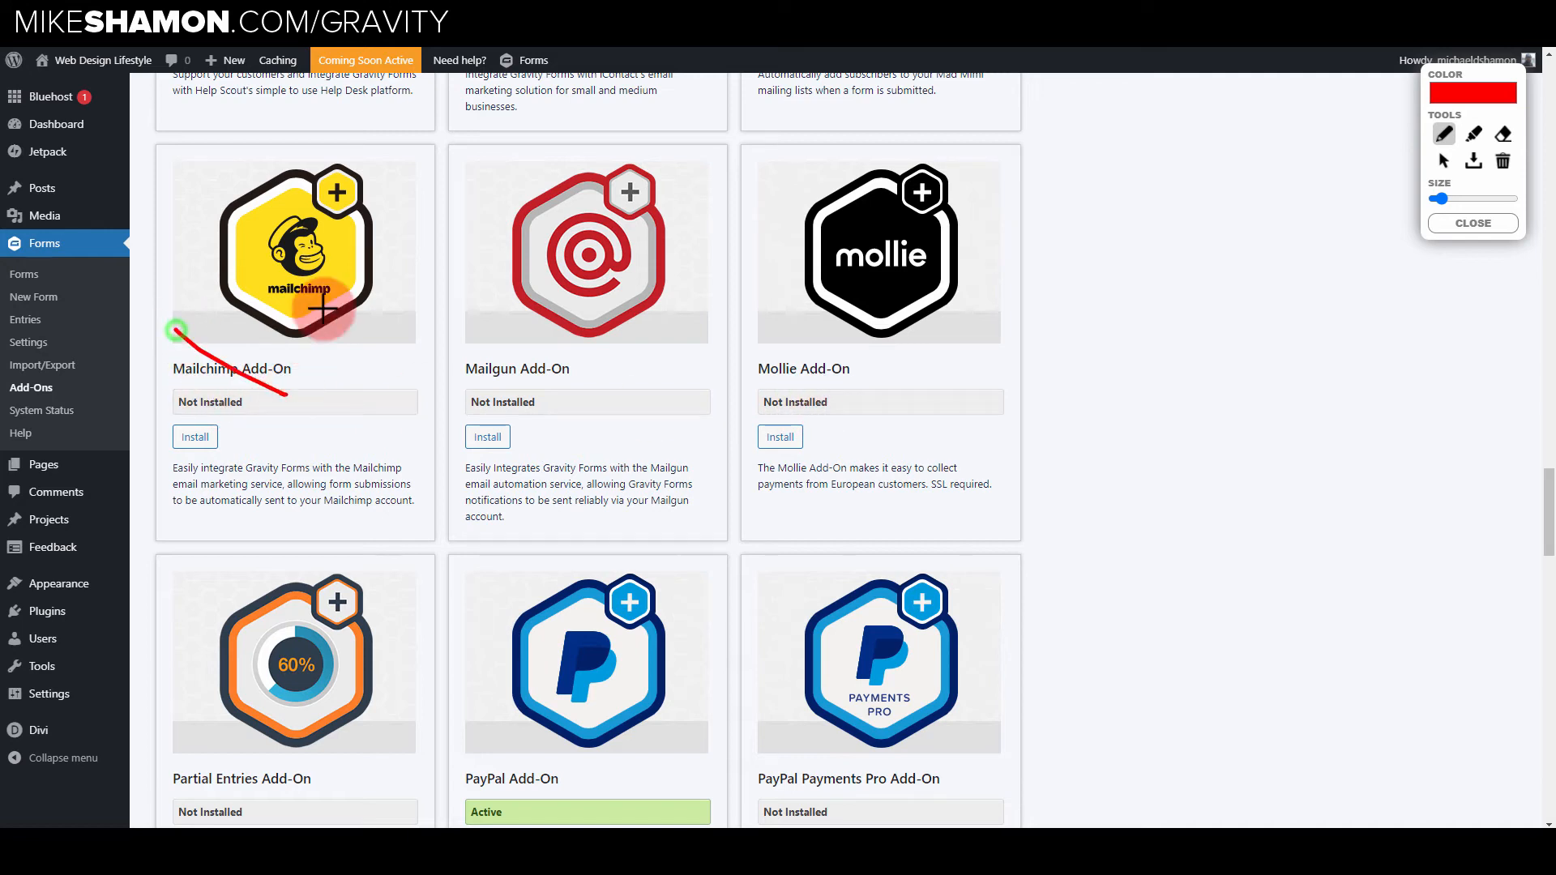
pyautogui.moveTo(332, 293); pyautogui.dragTo(212, 421)
pyautogui.moveTo(162, 340); pyautogui.dragTo(303, 426)
pyautogui.moveTo(314, 306); pyautogui.dragTo(194, 441)
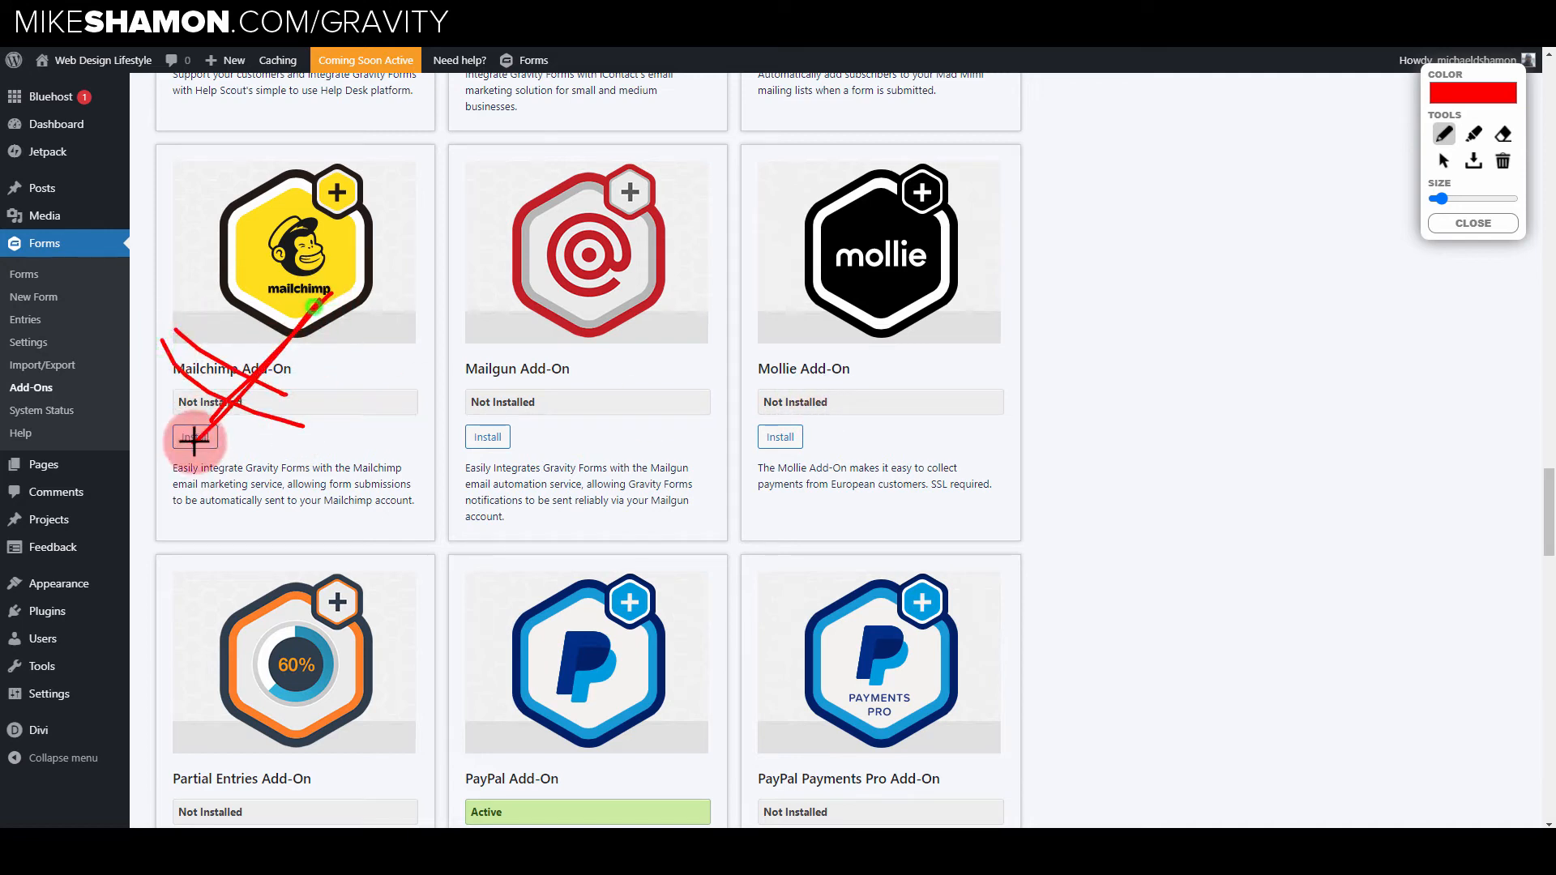
pyautogui.moveTo(284, 295); pyautogui.dragTo(185, 444)
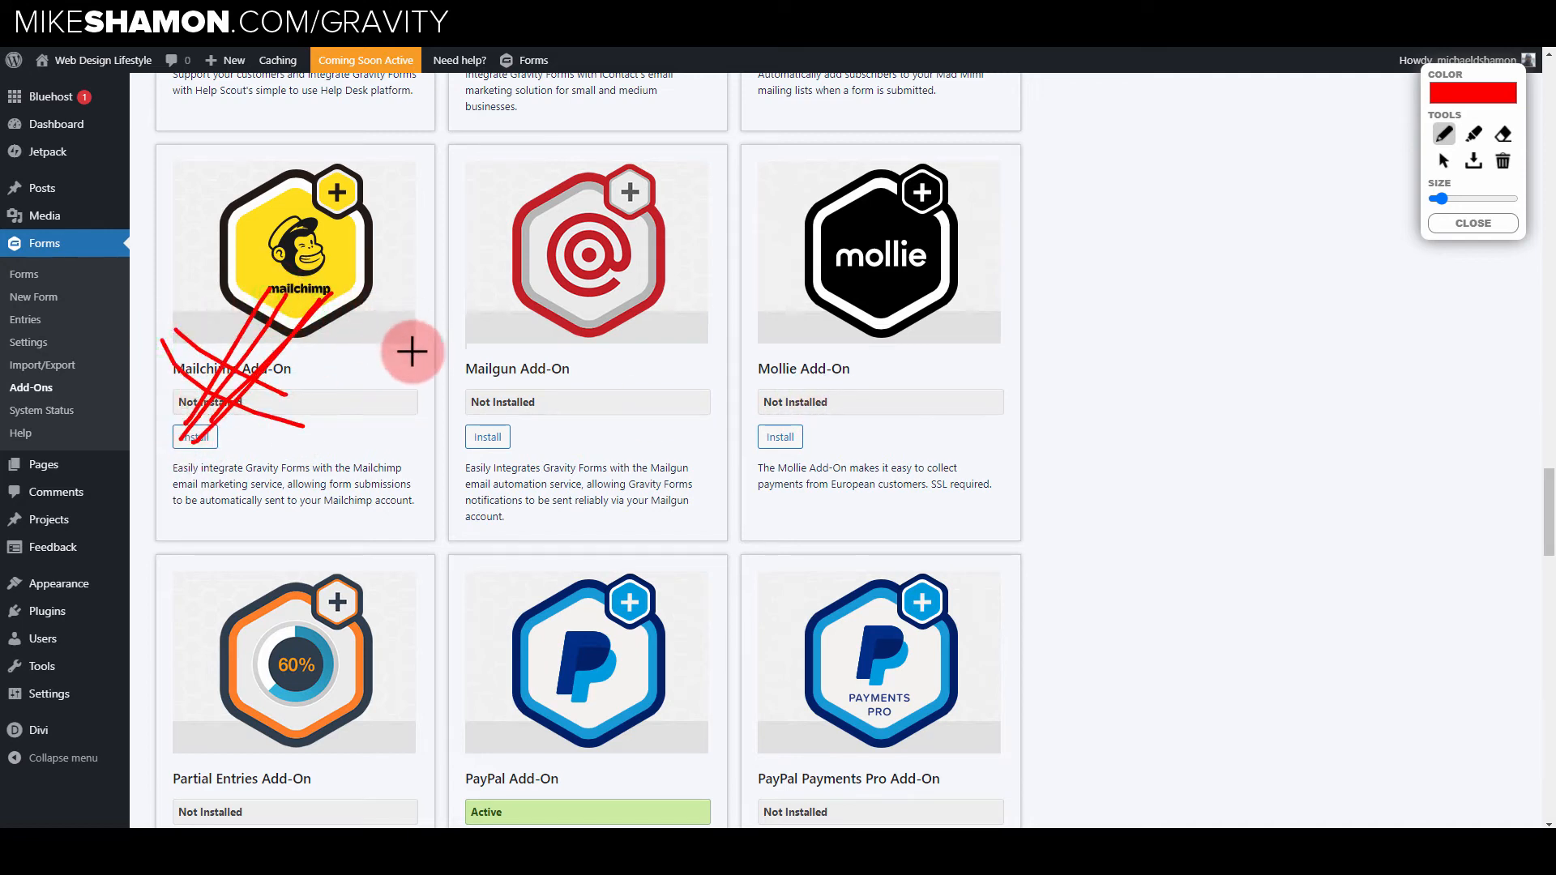
pyautogui.scroll(-3, 409, 350)
pyautogui.scroll(3, 406, 351)
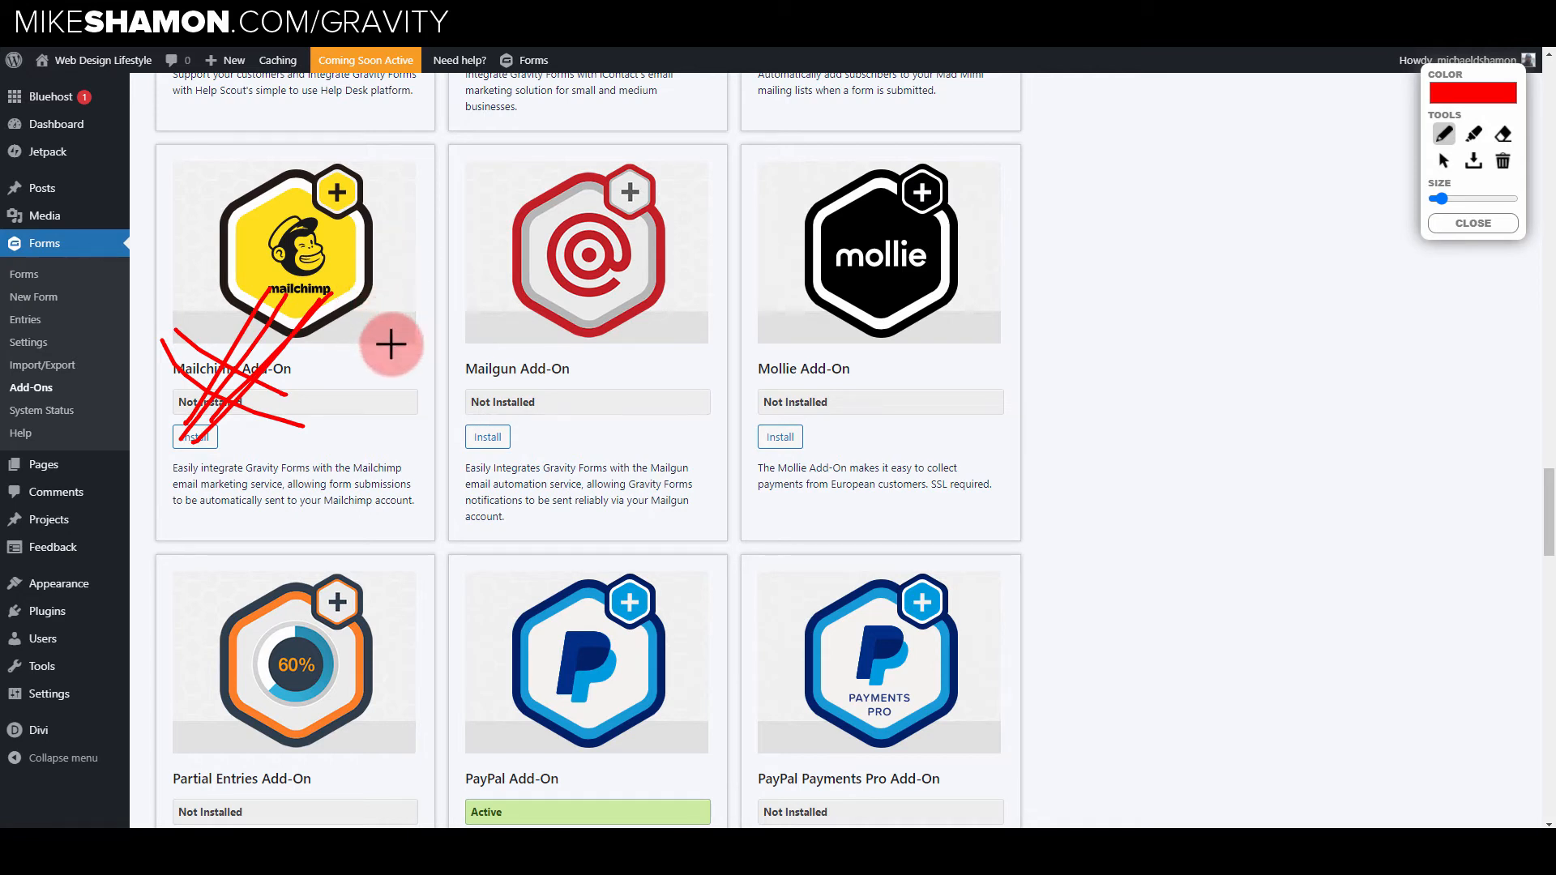
pyautogui.scroll(-2, 340, 300)
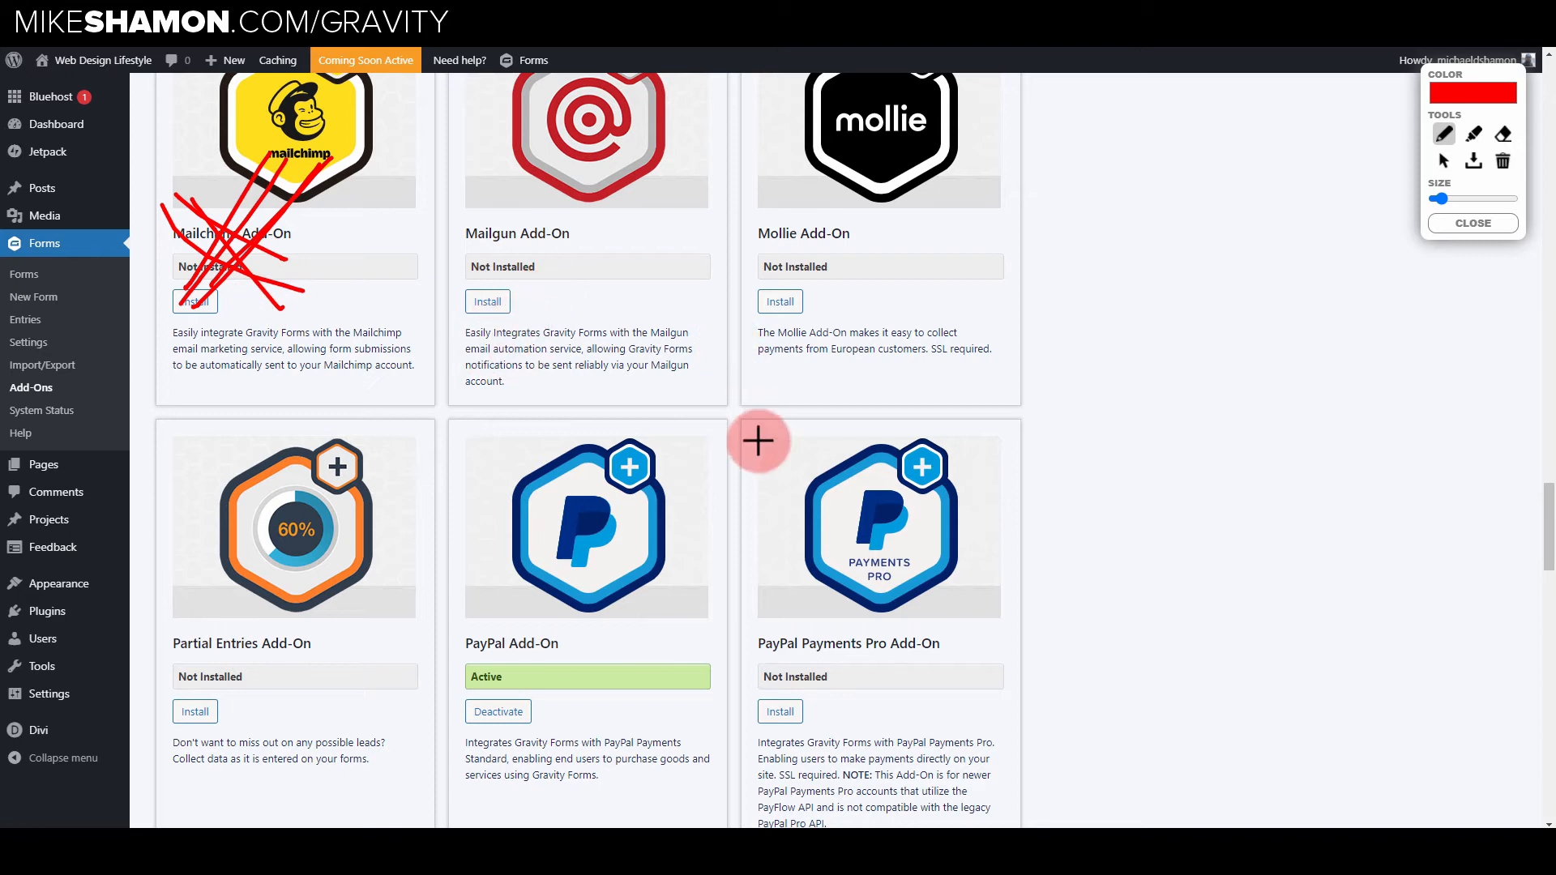
# - Circle the PayPal Add-On name in red and add a short stroke pointing to it
pyautogui.scroll(-2, 757, 437)
pyautogui.scroll(-2, 517, 421)
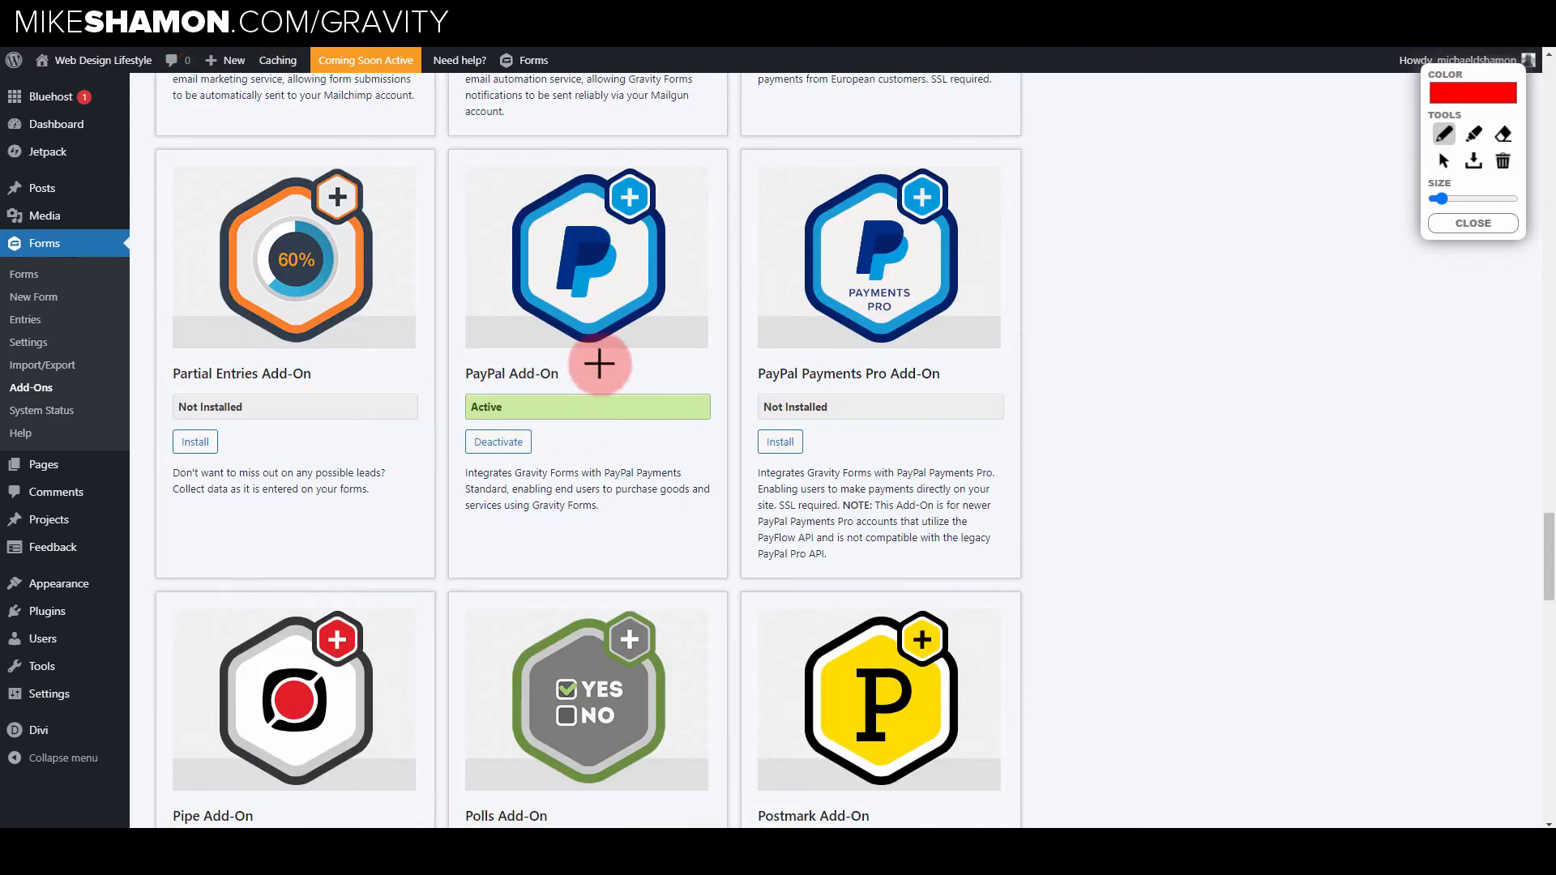
pyautogui.moveTo(567, 356); pyautogui.dragTo(546, 362)
pyautogui.moveTo(678, 312); pyautogui.dragTo(656, 331)
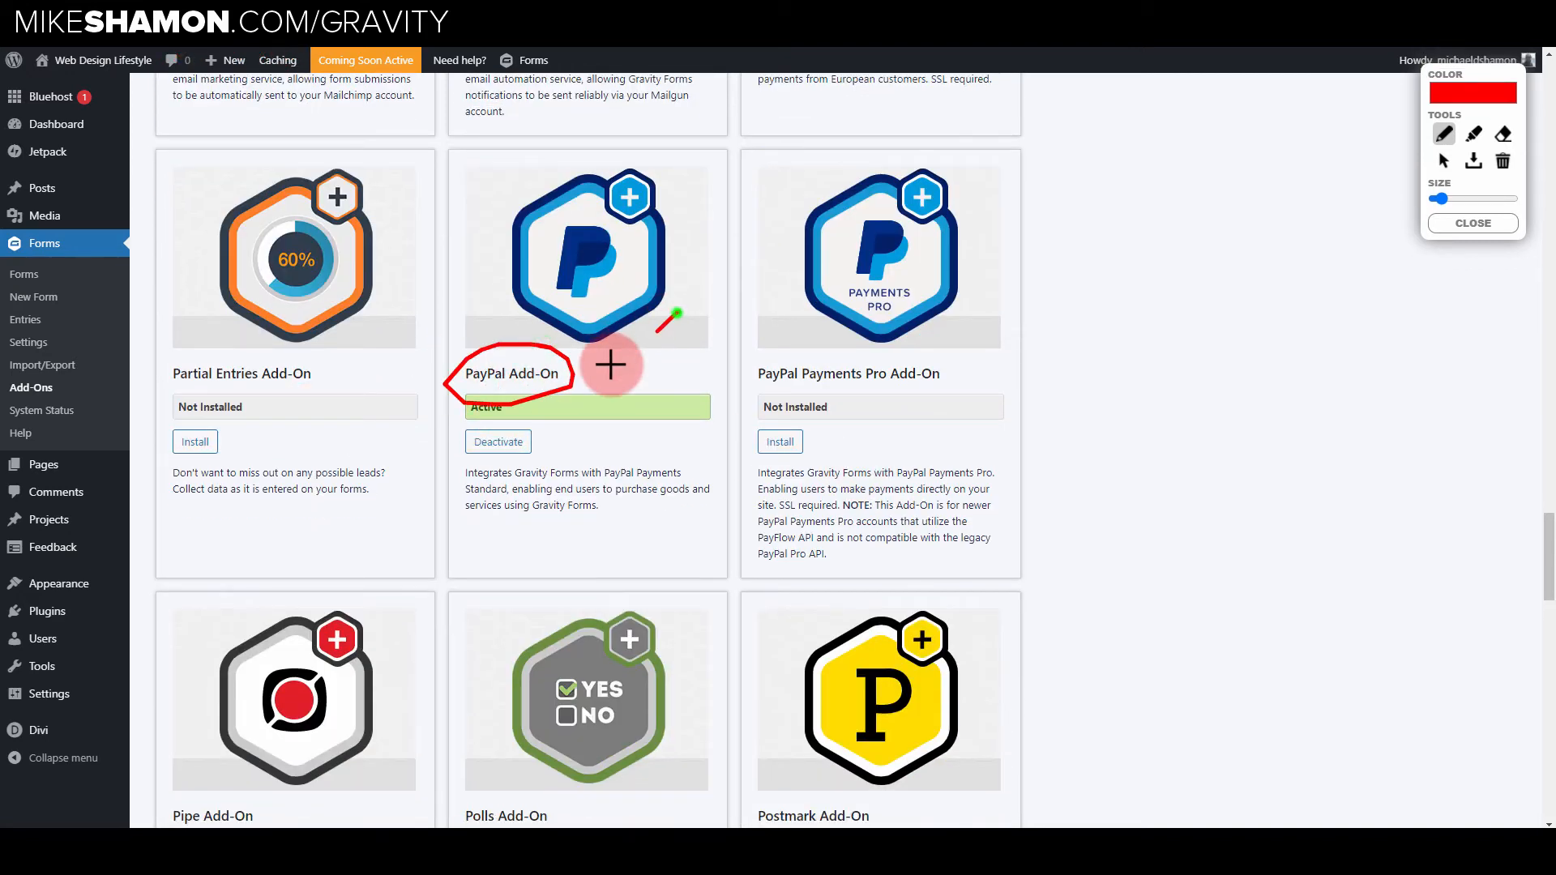
# - Circle the Stripe Add-On and the Signature Add-On in red
pyautogui.scroll(-8, 638, 445)
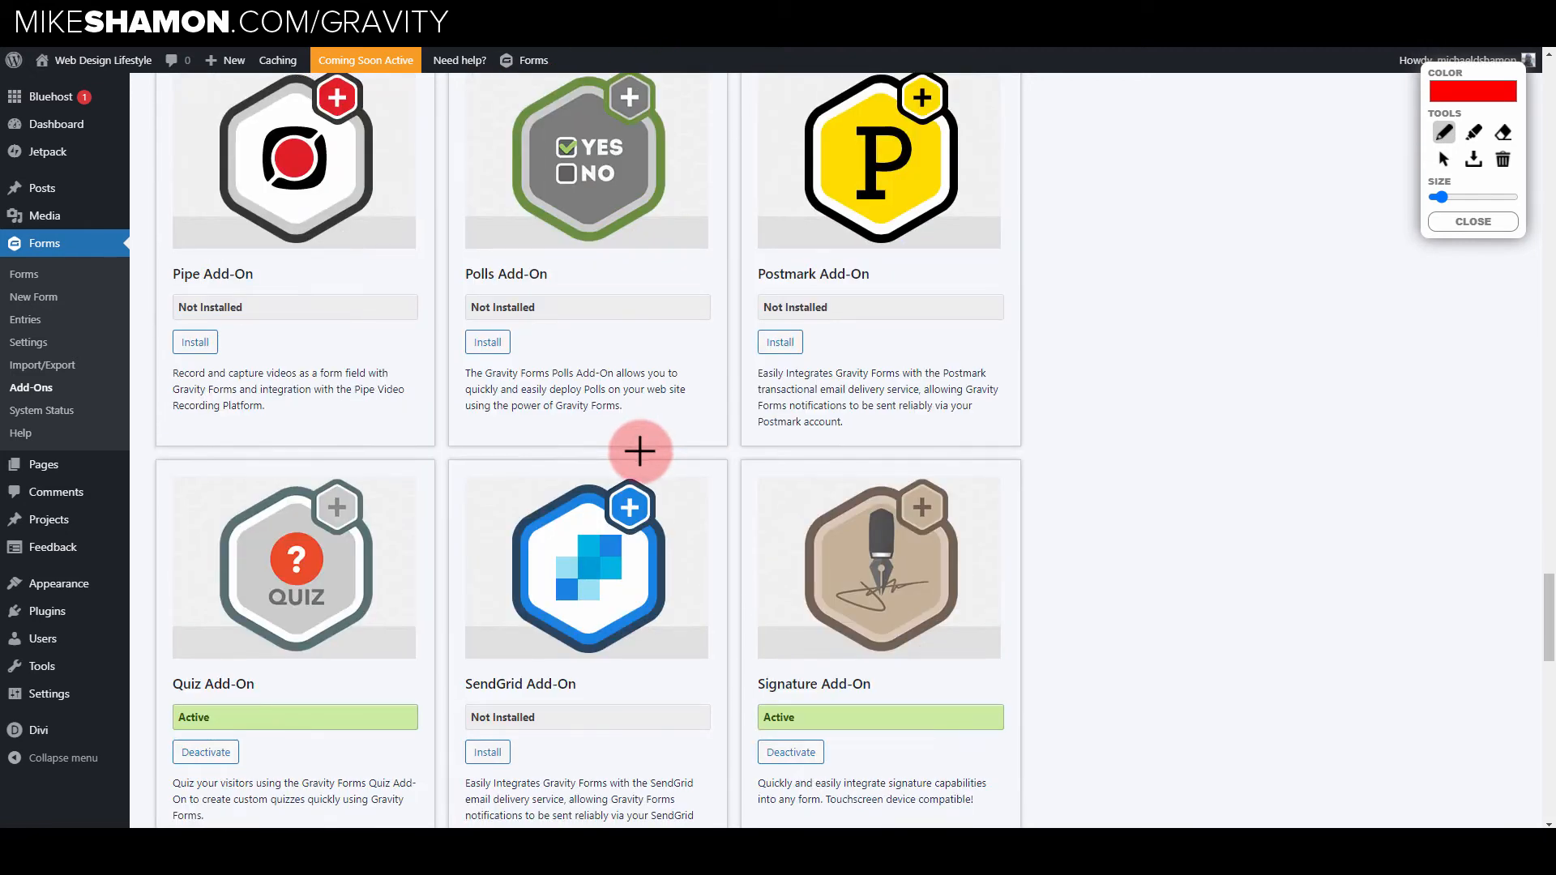
pyautogui.scroll(-6, 640, 451)
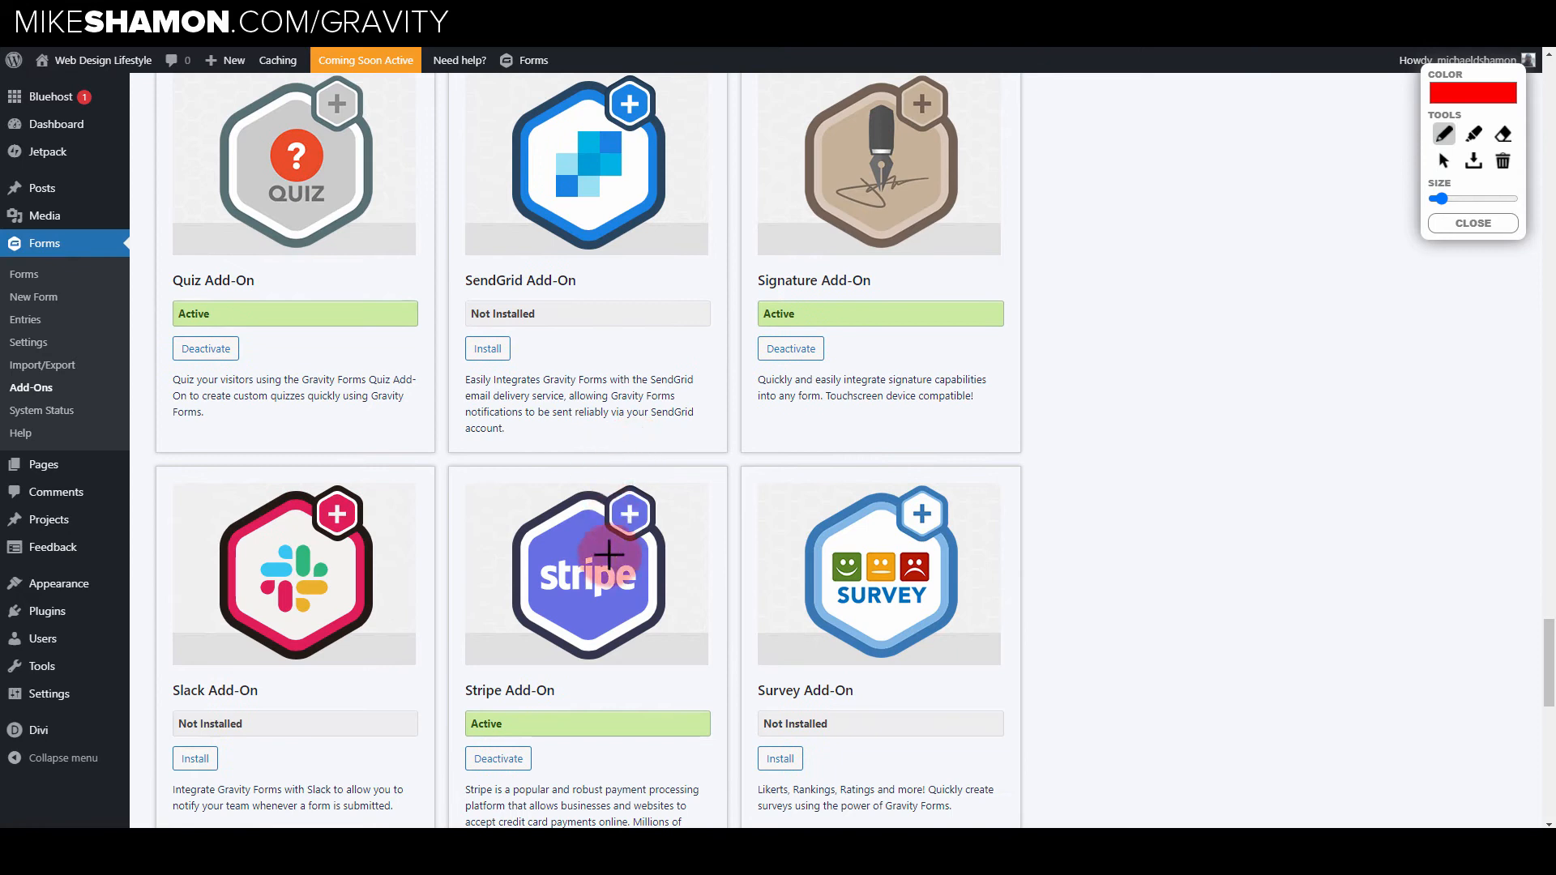
pyautogui.moveTo(531, 625); pyautogui.dragTo(585, 638)
pyautogui.moveTo(895, 243)
pyautogui.mouseDown()
pyautogui.moveTo(878, 236)
pyautogui.moveTo(834, 366)
pyautogui.moveTo(734, 353)
pyautogui.mouseUp()
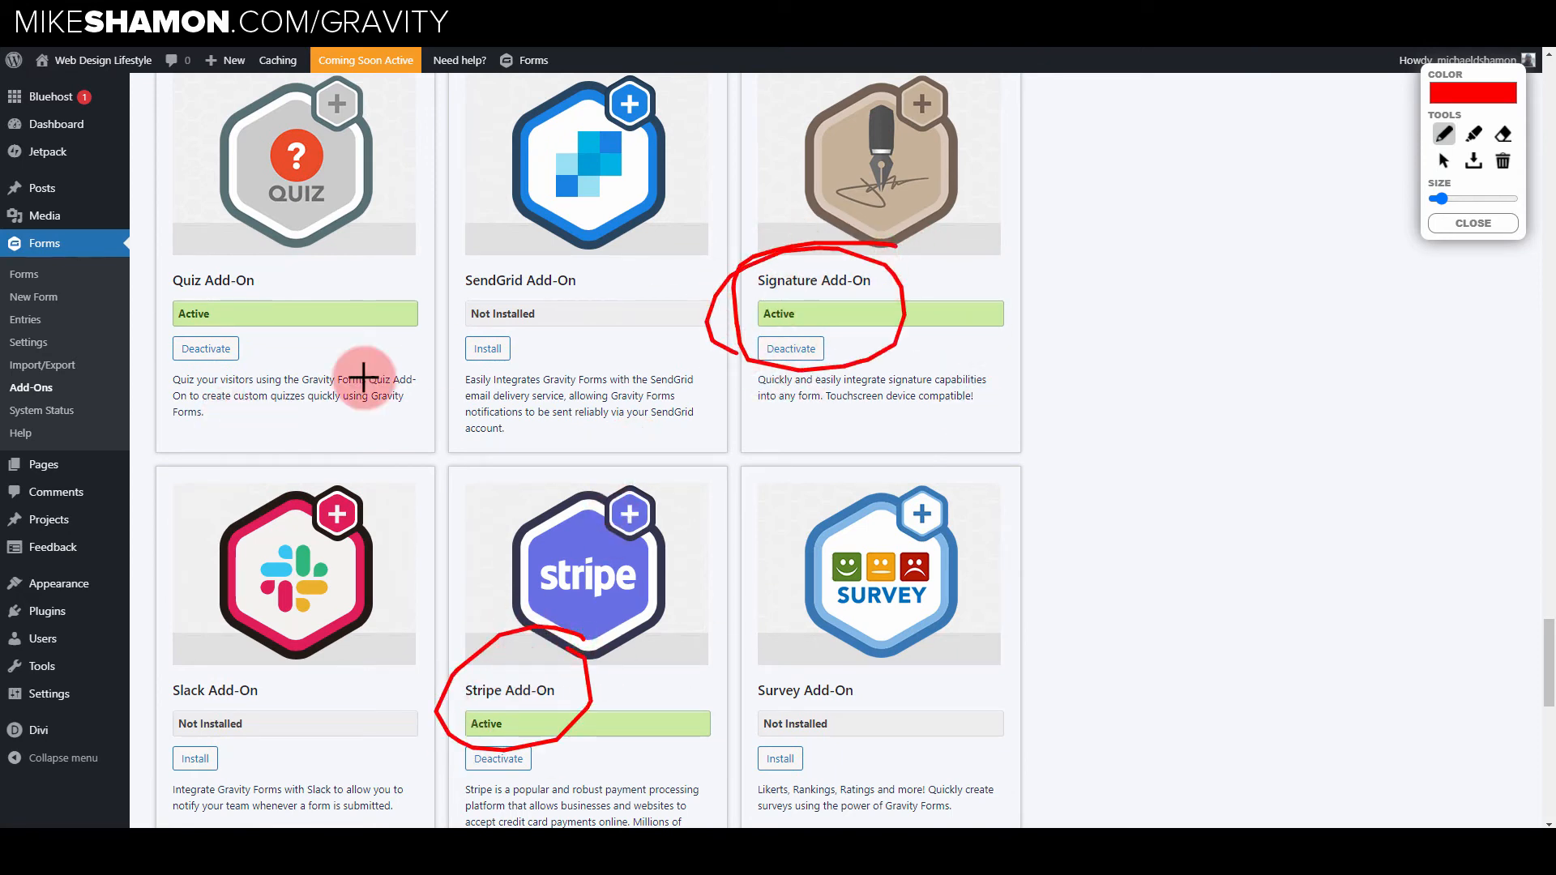
# - Circle the User Registration Add-On in red and draw an arrow pointing to it
pyautogui.scroll(-7, 777, 427)
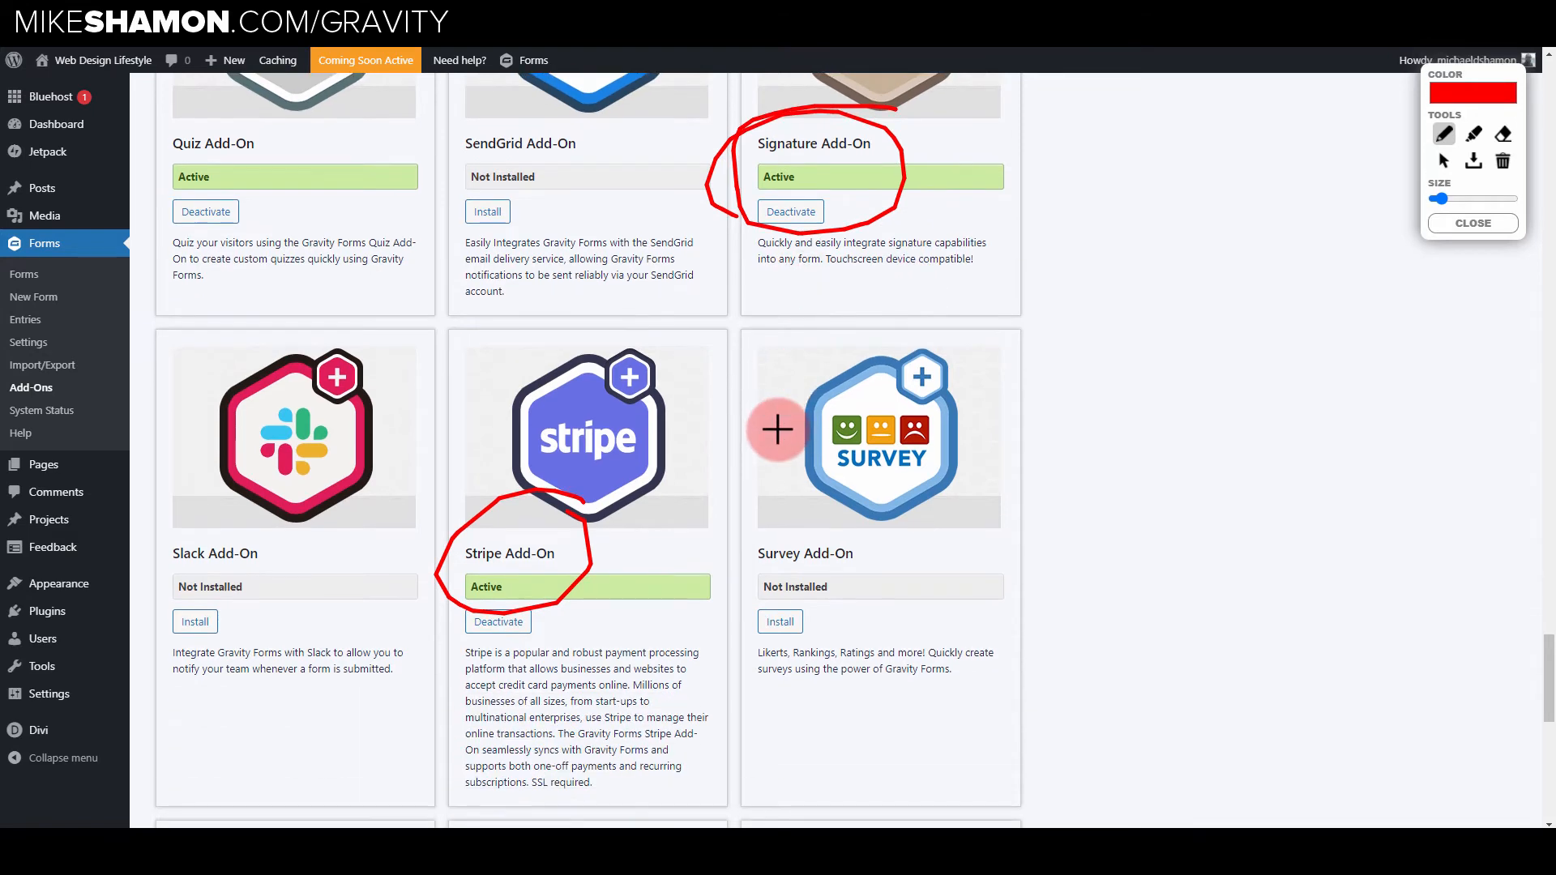
pyautogui.scroll(-2, 777, 428)
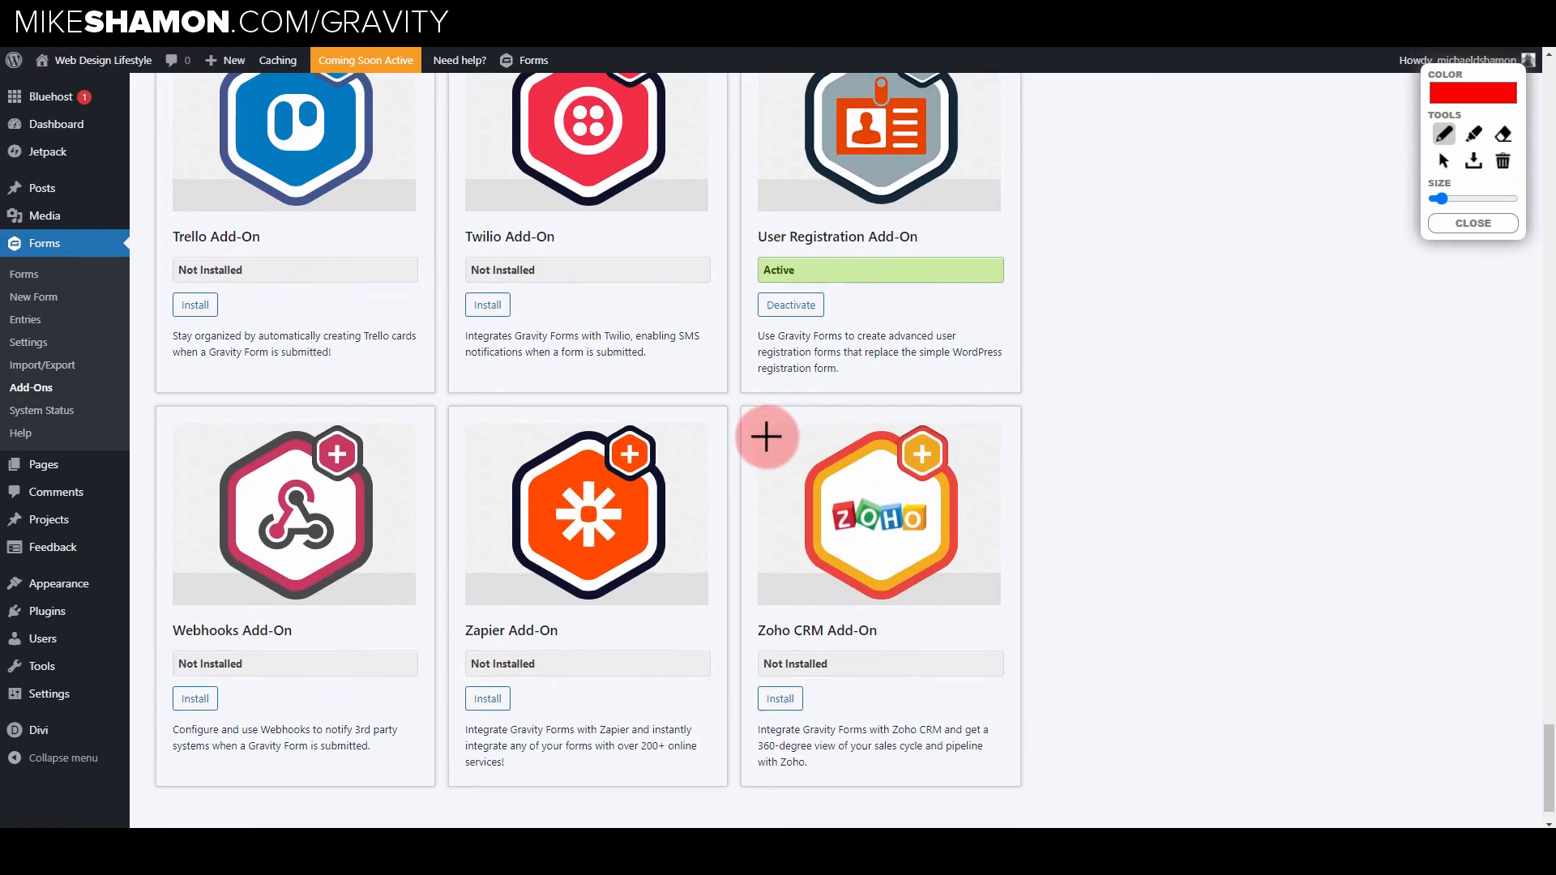
pyautogui.moveTo(986, 228)
pyautogui.mouseDown()
pyautogui.moveTo(940, 194)
pyautogui.moveTo(927, 291)
pyautogui.moveTo(799, 261)
pyautogui.mouseUp()
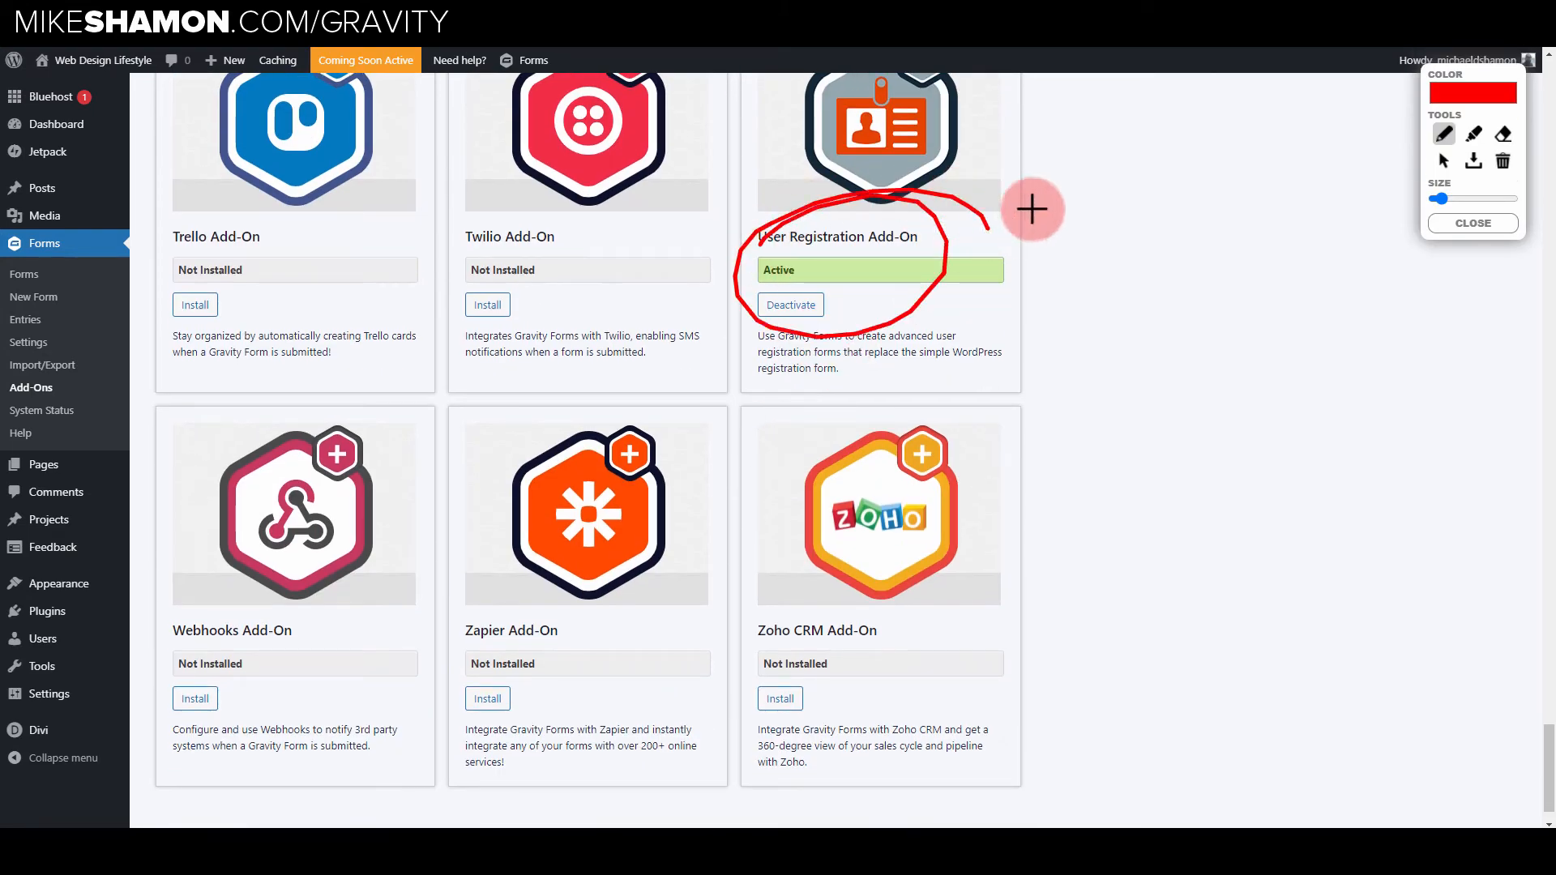
pyautogui.moveTo(1030, 207)
pyautogui.mouseDown()
pyautogui.moveTo(920, 235)
pyautogui.moveTo(911, 253)
pyautogui.mouseUp()
pyautogui.scroll(-1, 761, 425)
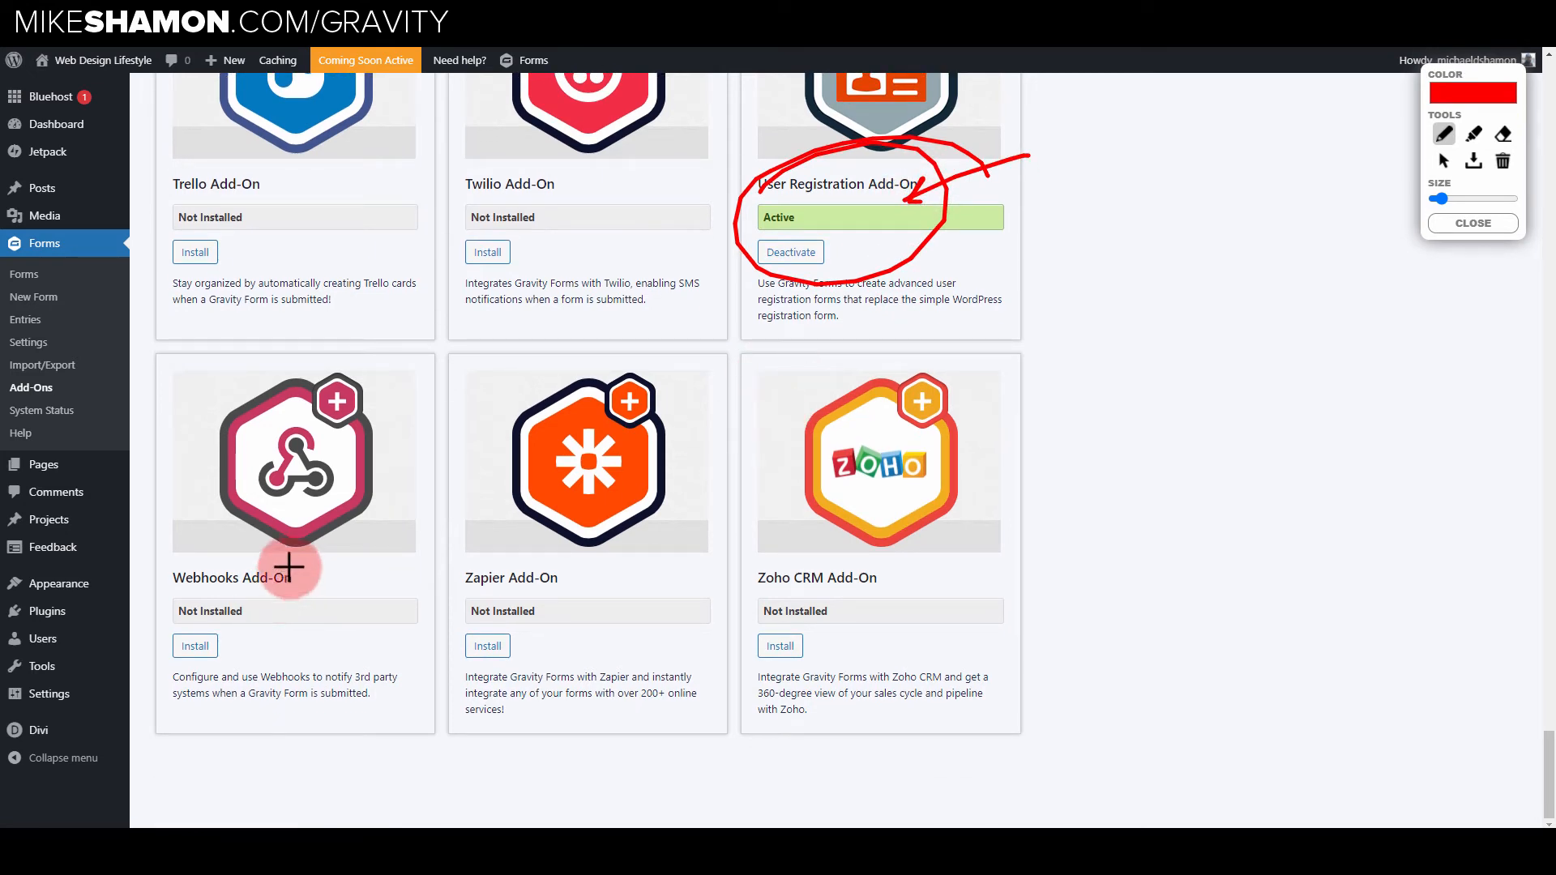
# - Circle the Webhooks and Zapier add-ons in red, draw an arrow to each, and handwrite a note above Webhooks
pyautogui.moveTo(285, 557)
pyautogui.mouseDown()
pyautogui.moveTo(202, 547)
pyautogui.moveTo(257, 546)
pyautogui.moveTo(197, 579)
pyautogui.mouseUp()
pyautogui.moveTo(182, 484)
pyautogui.mouseDown()
pyautogui.moveTo(187, 554)
pyautogui.moveTo(201, 544)
pyautogui.mouseUp()
pyautogui.moveTo(168, 397)
pyautogui.mouseDown()
pyautogui.moveTo(176, 438)
pyautogui.moveTo(225, 417)
pyautogui.moveTo(226, 445)
pyautogui.moveTo(258, 453)
pyautogui.mouseUp()
pyautogui.moveTo(587, 574); pyautogui.dragTo(505, 634)
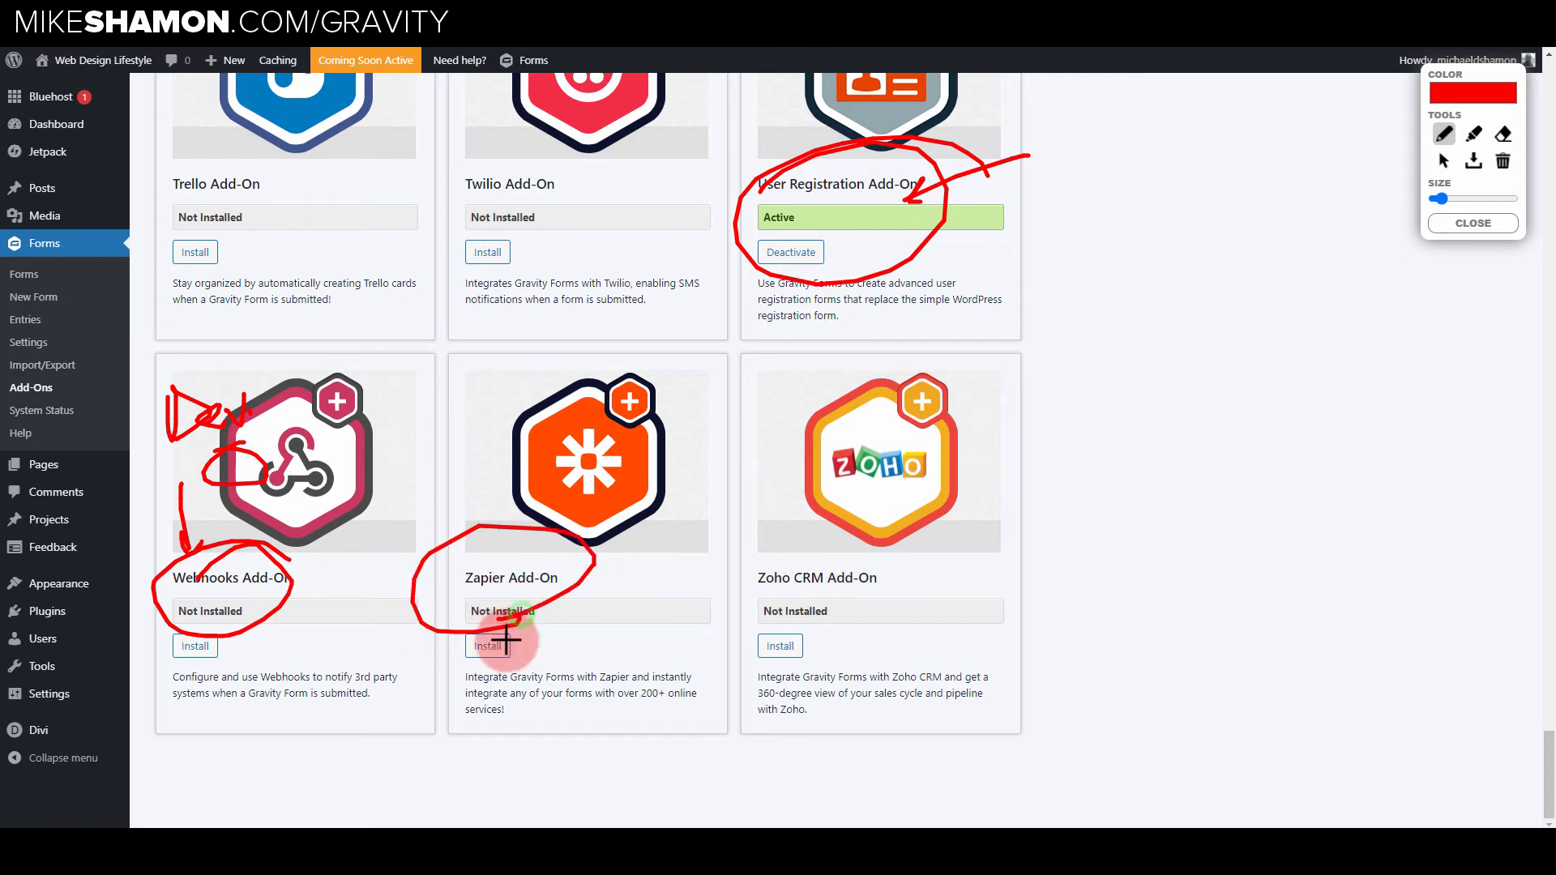
pyautogui.moveTo(479, 452)
pyautogui.mouseDown()
pyautogui.moveTo(492, 533)
pyautogui.moveTo(500, 513)
pyautogui.mouseUp()
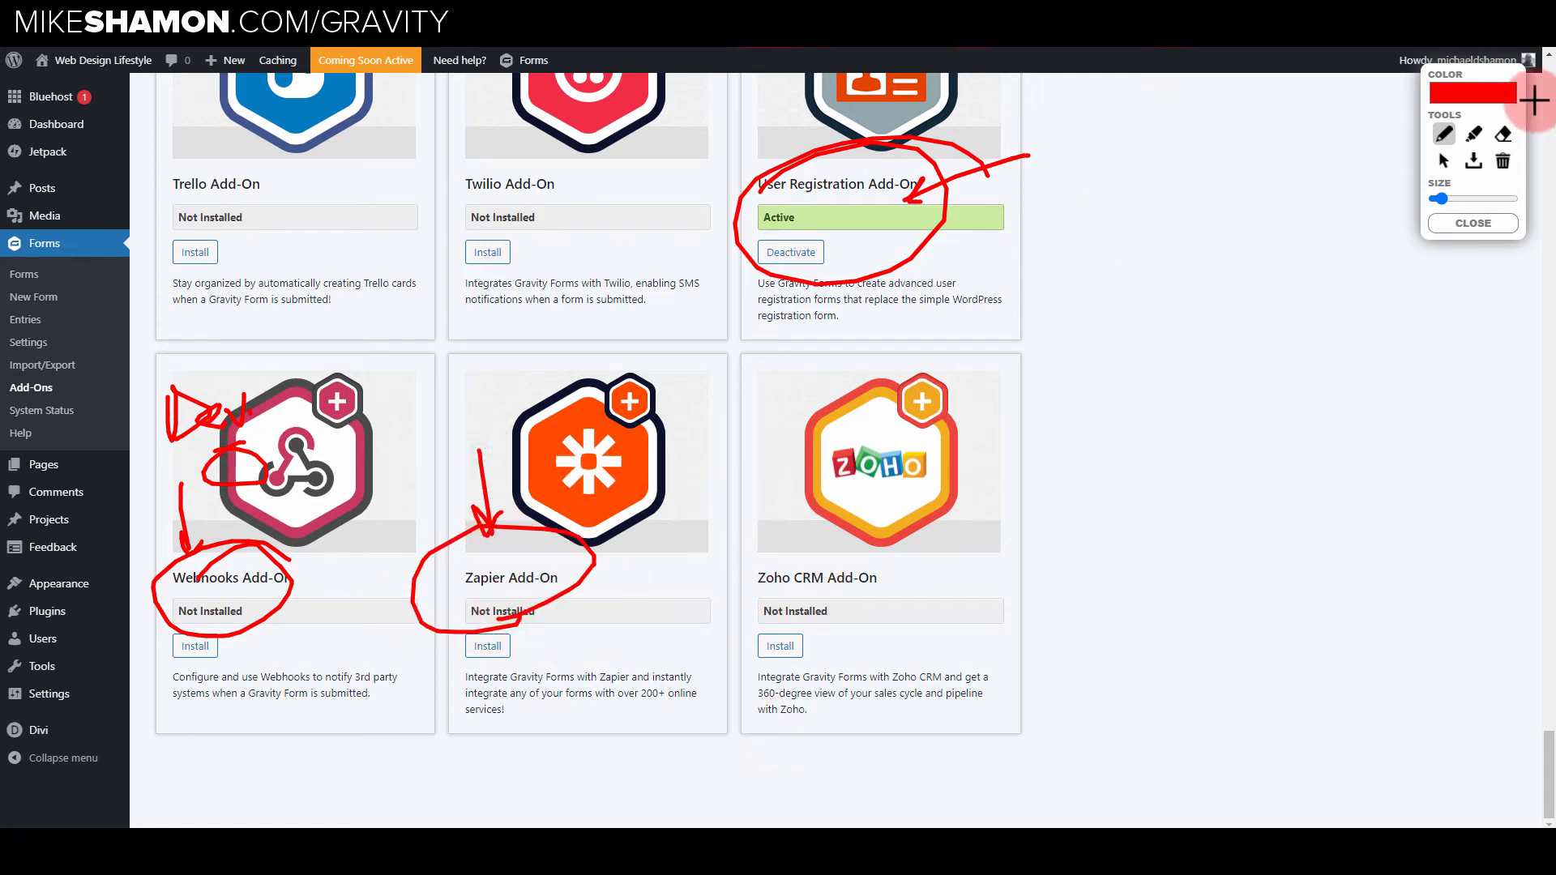
# - Close the page drawing tool and return to the Gravity Forms Tutorial form in the form editor
pyautogui.click(1472, 224)
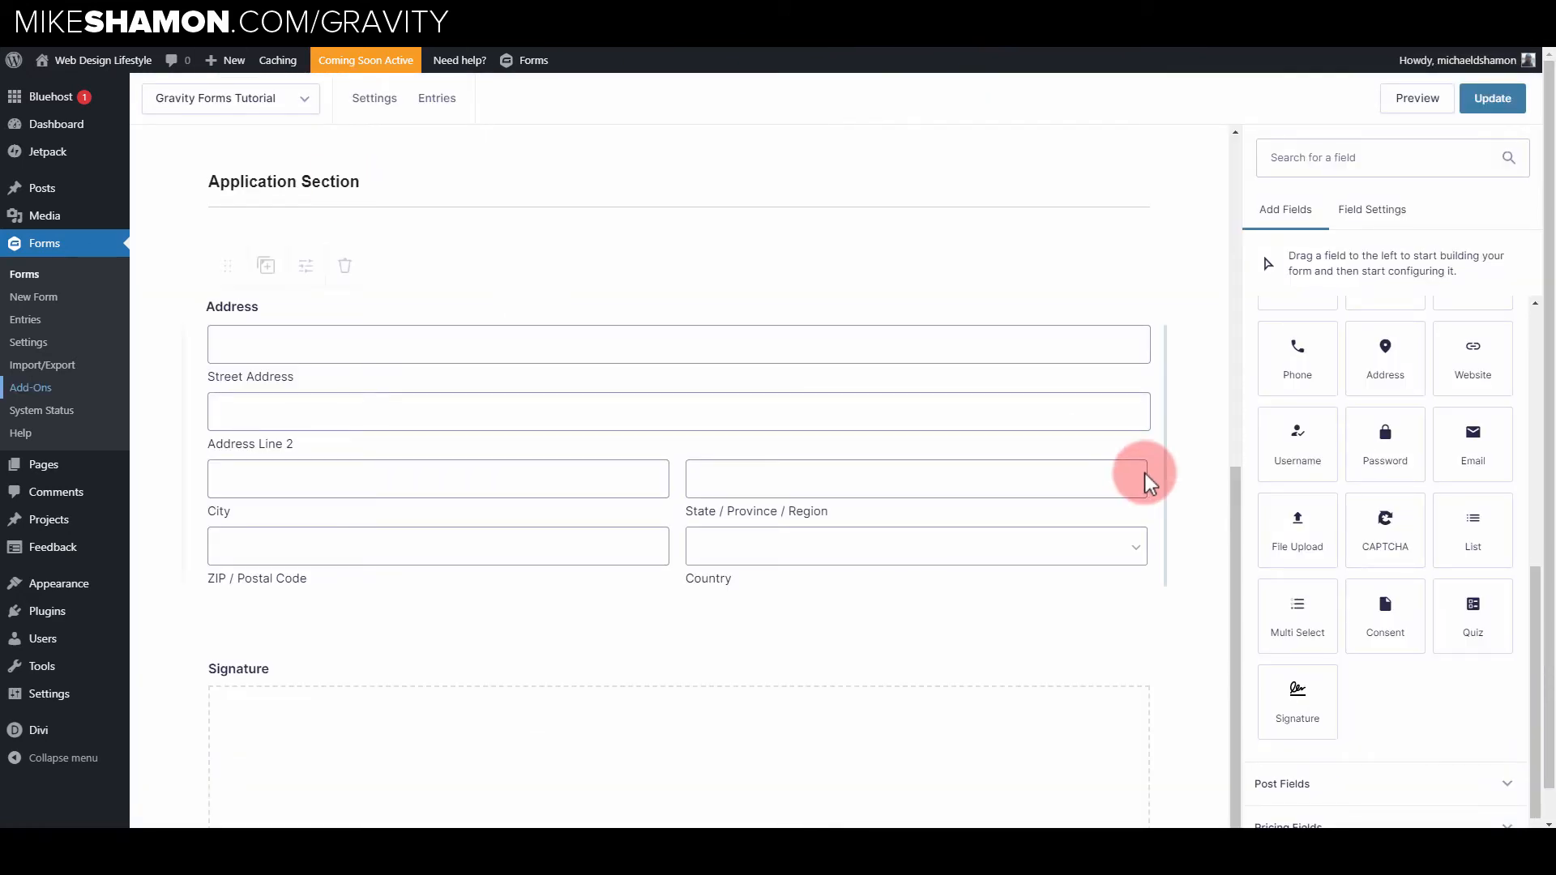
pyautogui.click(1147, 482)
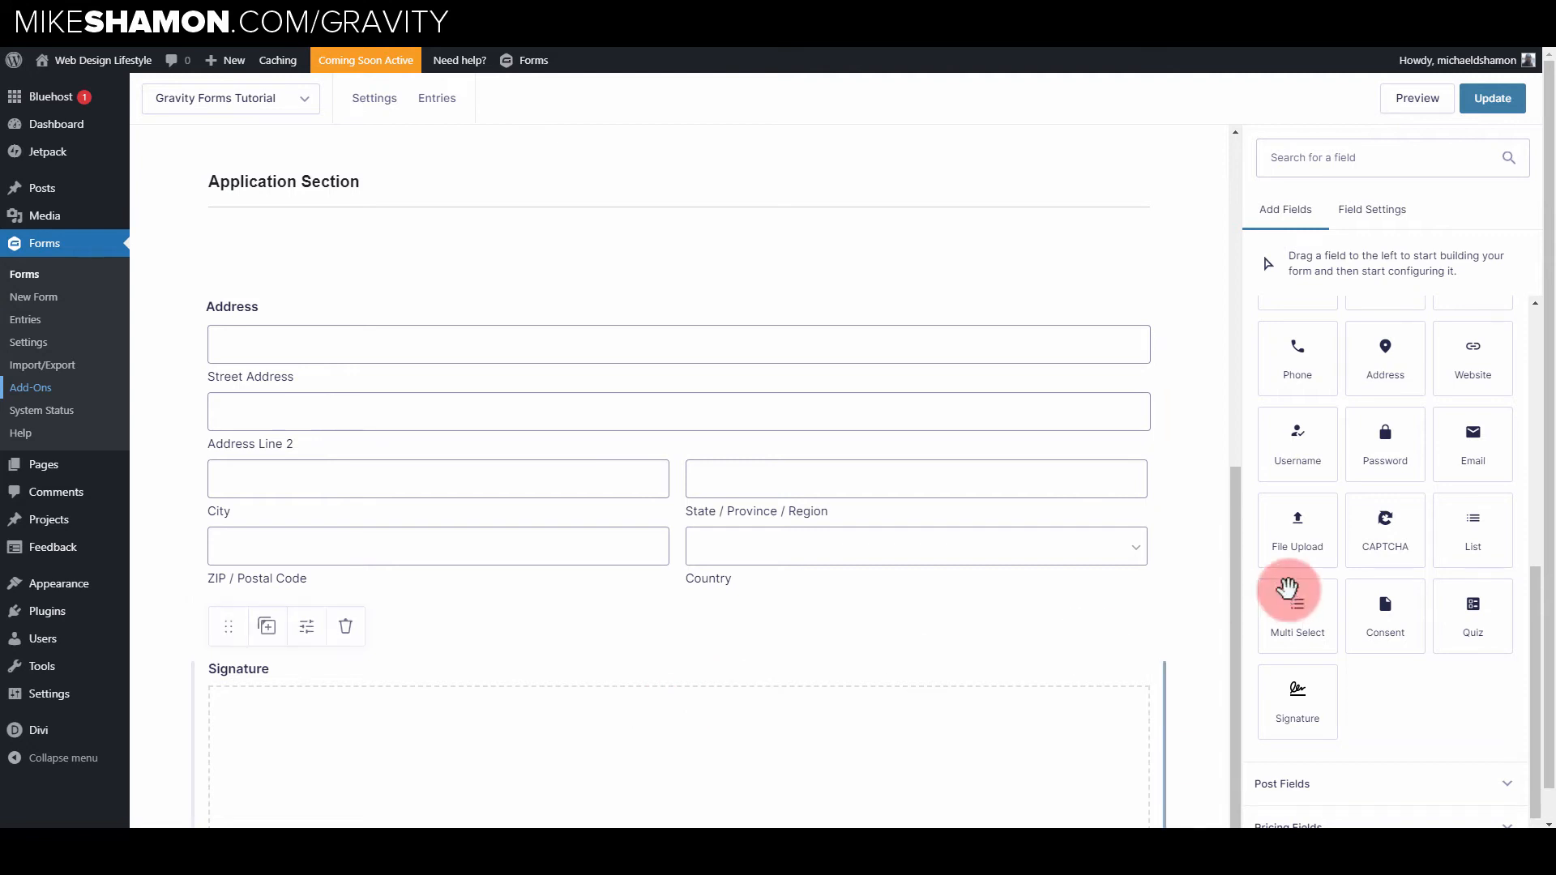
# - Add a Consent field between the Address and Signature fields and open its field settings
pyautogui.scroll(-2, 1150, 524)
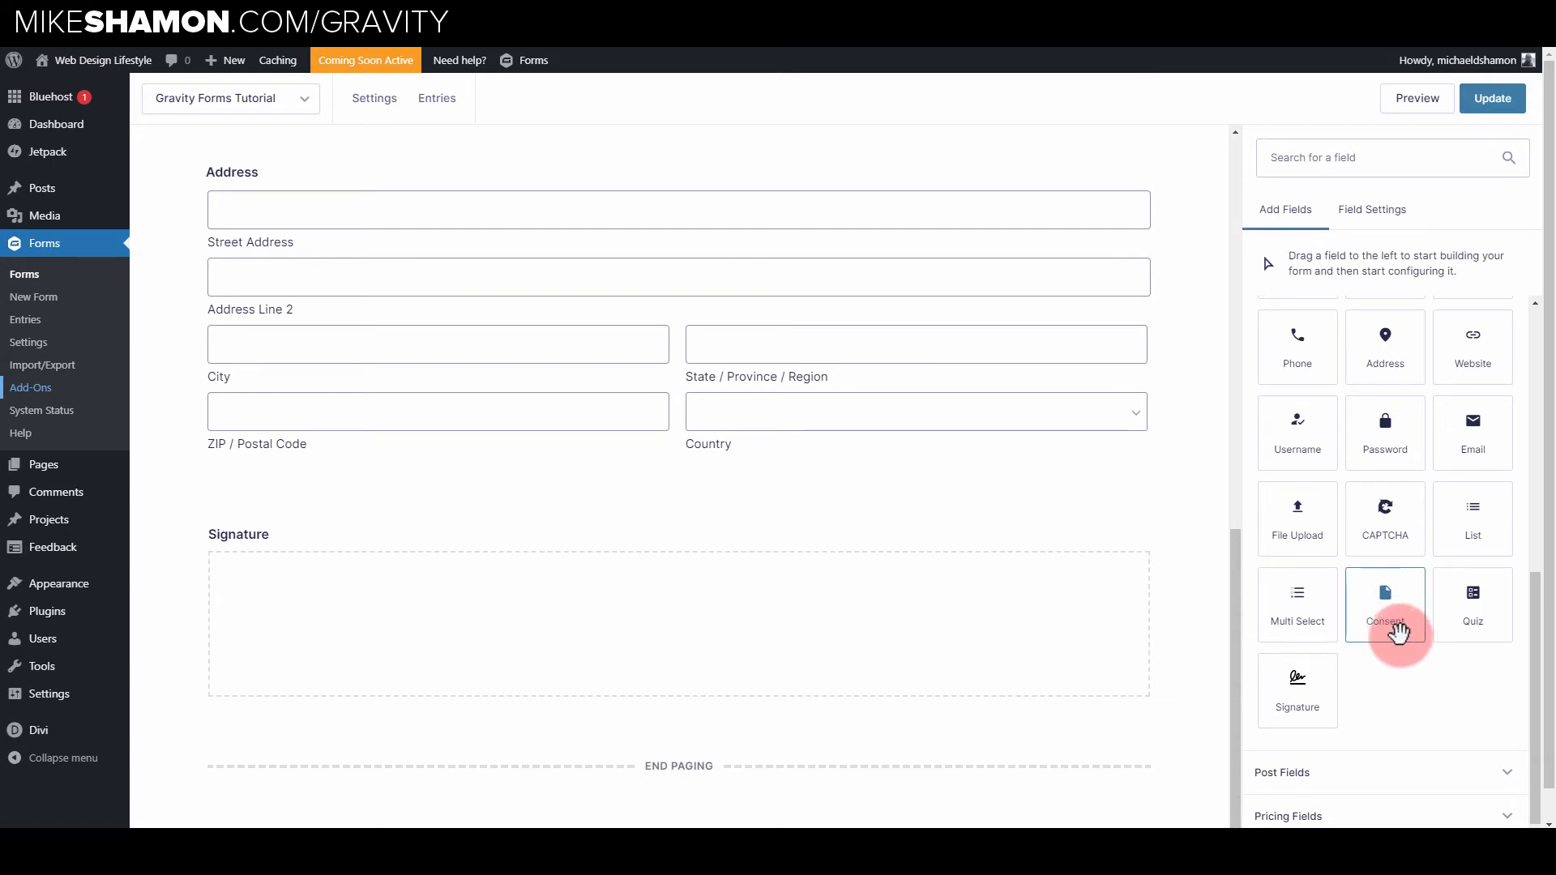
pyautogui.moveTo(1397, 632)
pyautogui.mouseDown()
pyautogui.moveTo(455, 532)
pyautogui.moveTo(503, 567)
pyautogui.mouseUp()
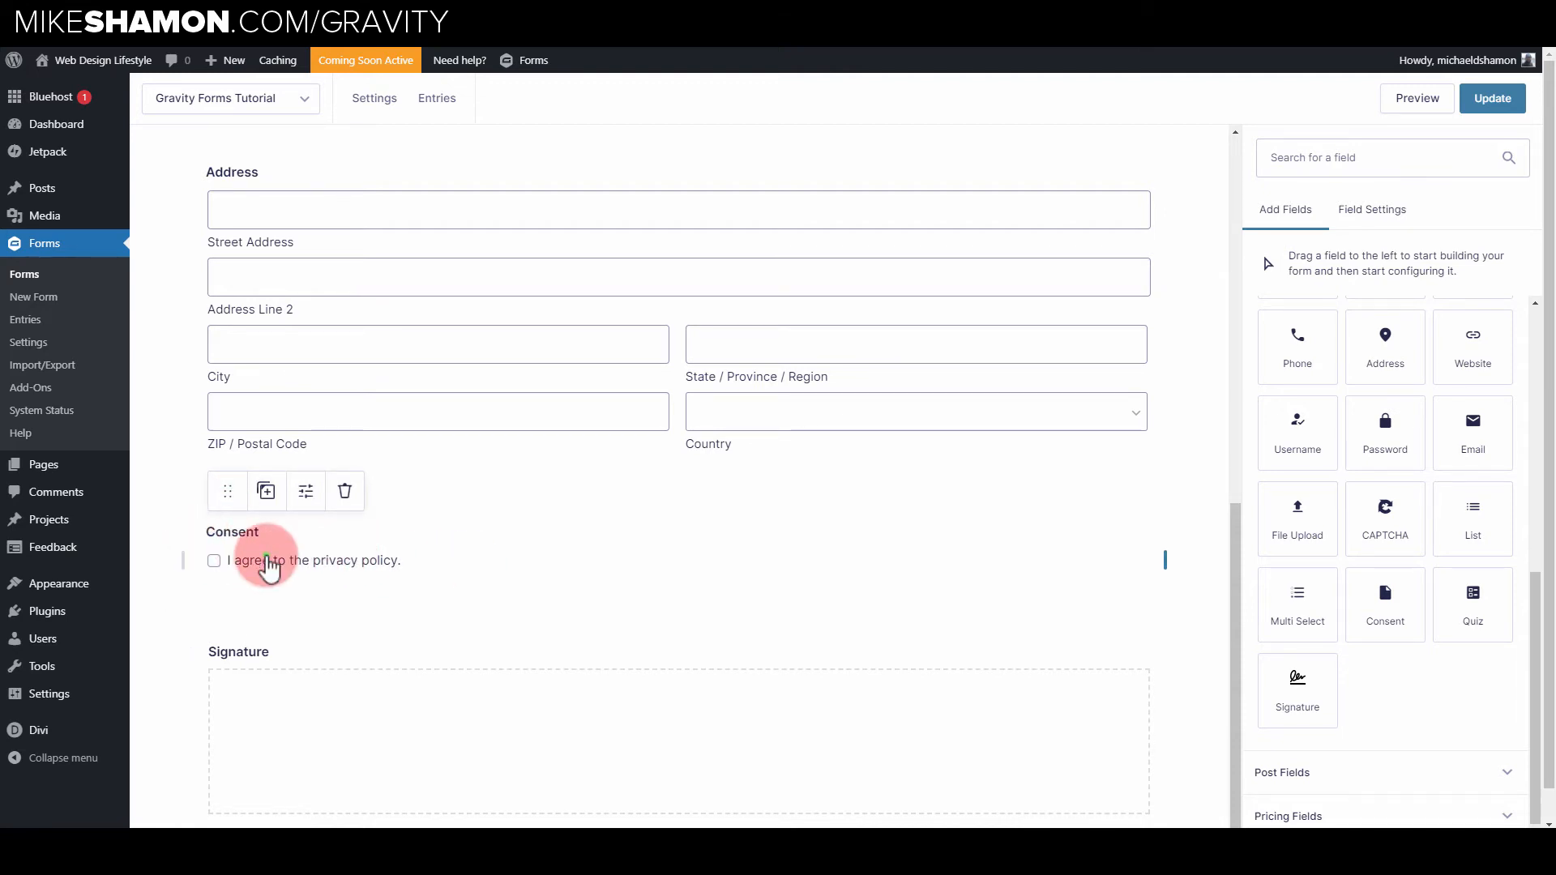
pyautogui.click(268, 563)
# - Examine the Consent field's general settings for the checkbox label and description text
pyautogui.click(1313, 360)
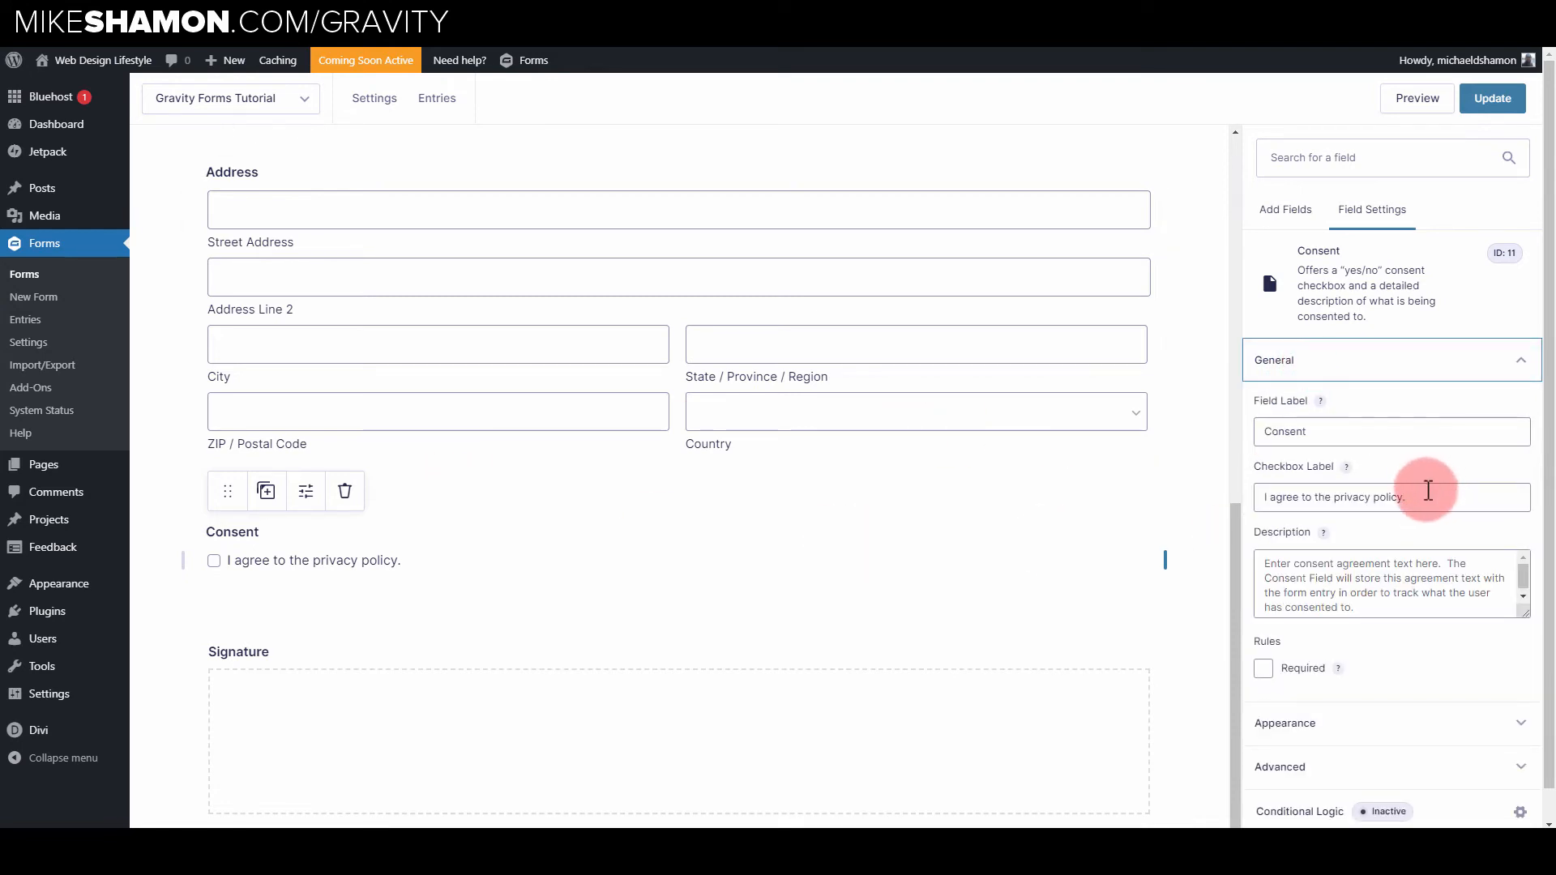
pyautogui.click(1431, 494)
pyautogui.tripleClick(1431, 493)
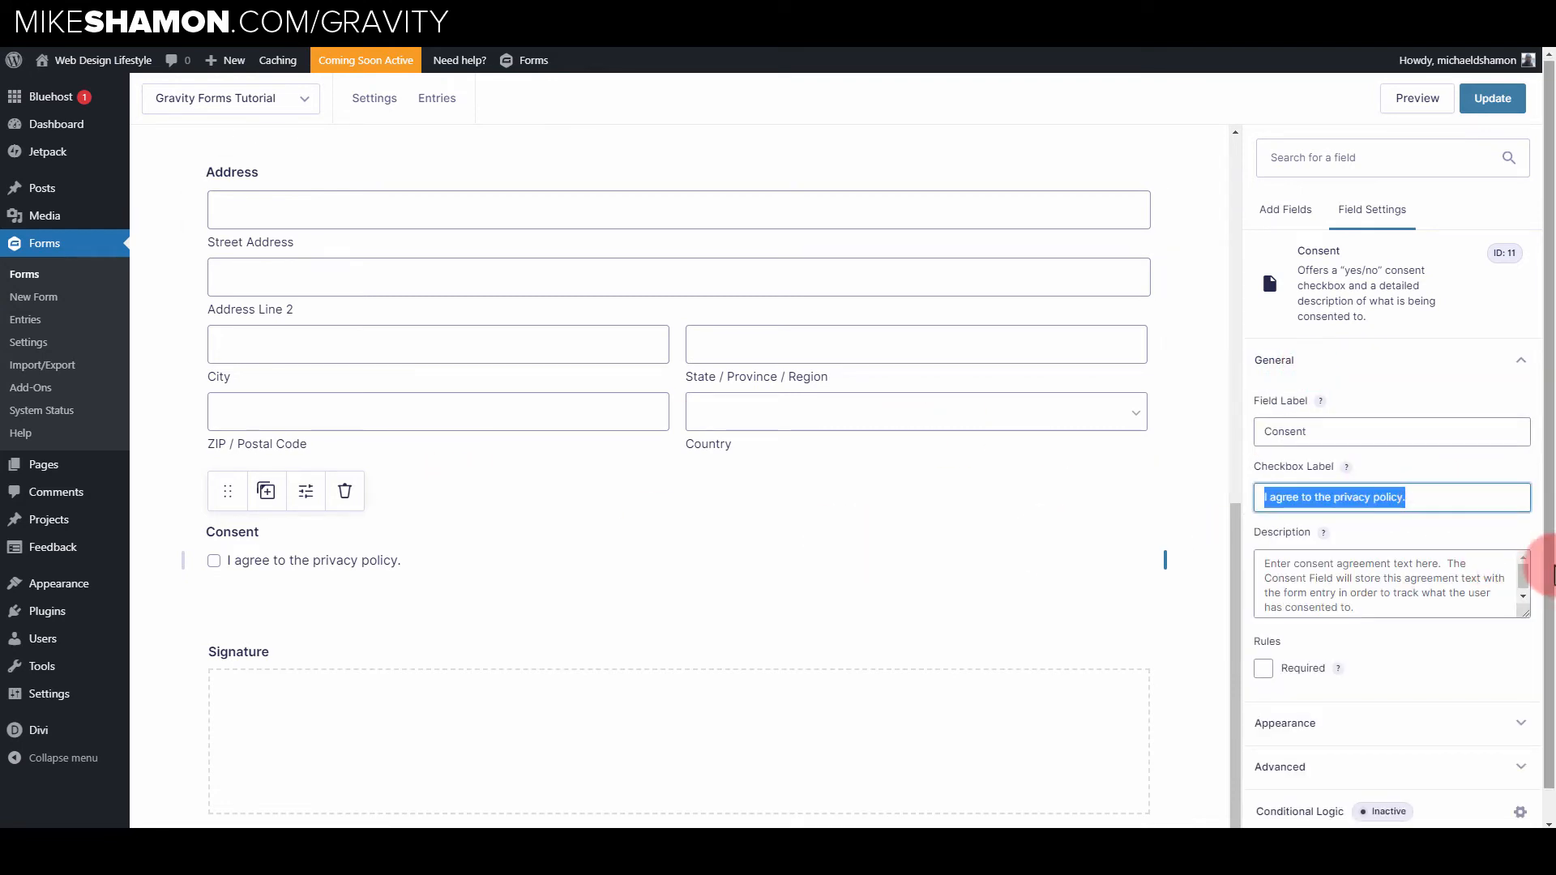
pyautogui.scroll(-2, 1546, 573)
pyautogui.click(1370, 607)
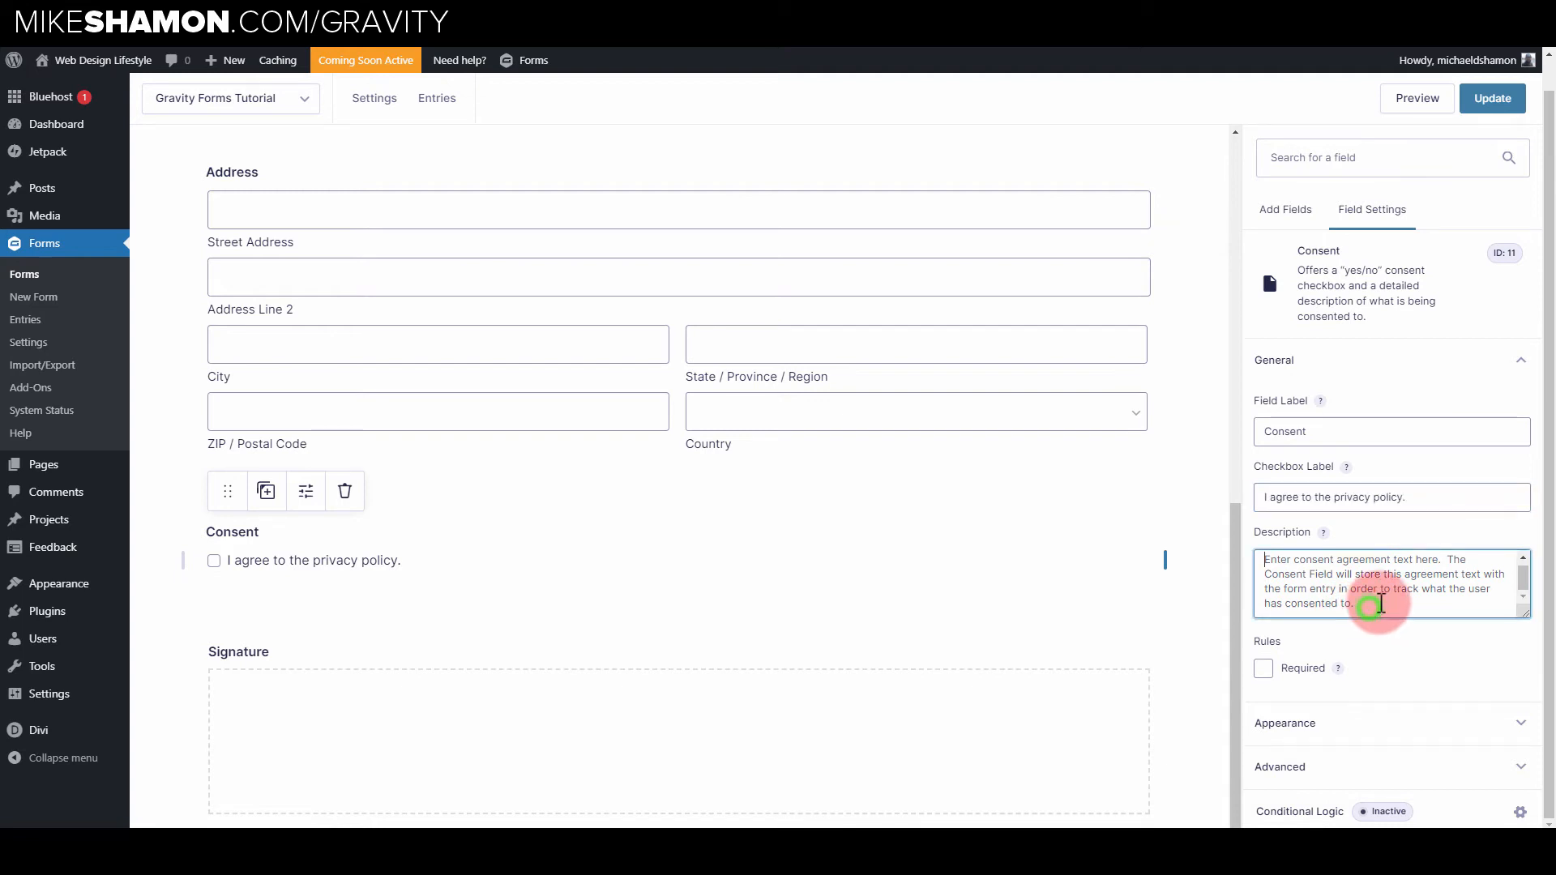
# - In the Name field's settings, show the First and Middle name inputs and keep Prefix switched off
pyautogui.scroll(4, 430, 399)
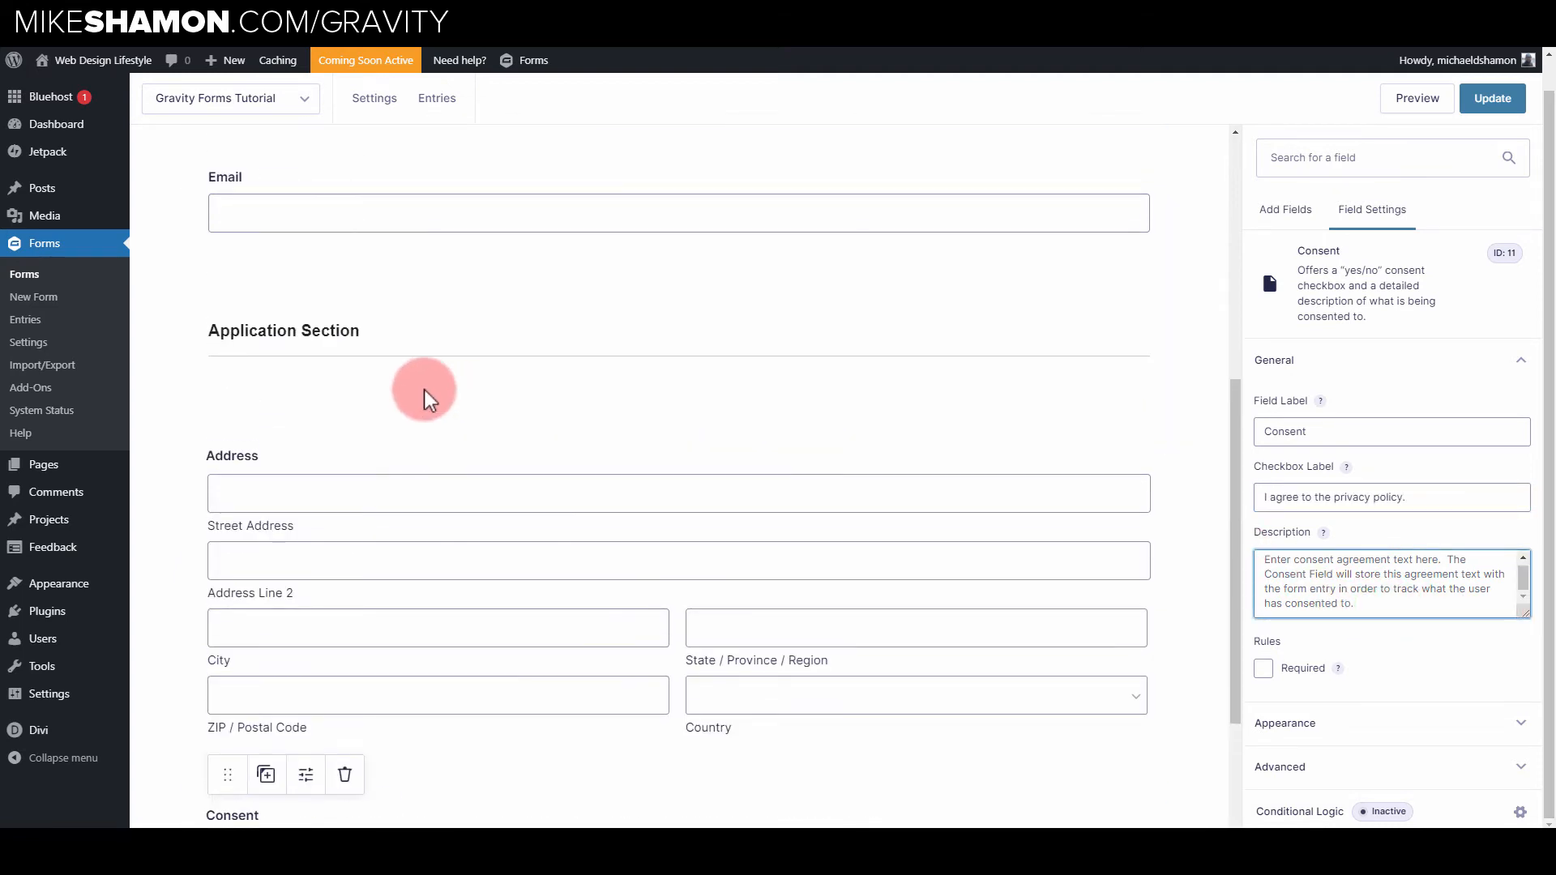
pyautogui.scroll(8, 429, 398)
pyautogui.click(366, 306)
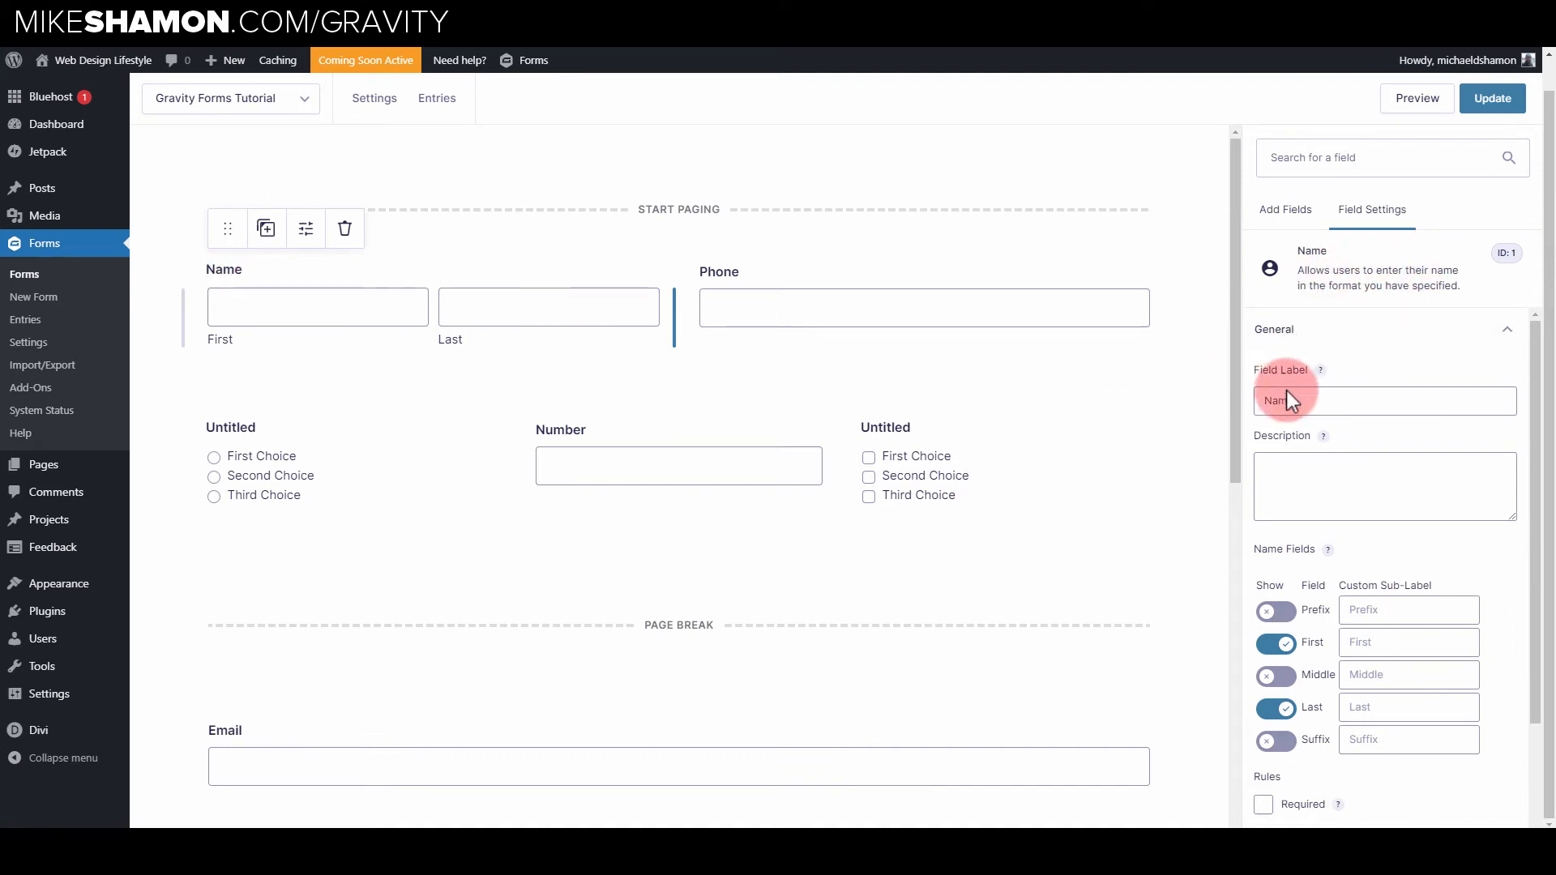
pyautogui.scroll(-2, 1360, 502)
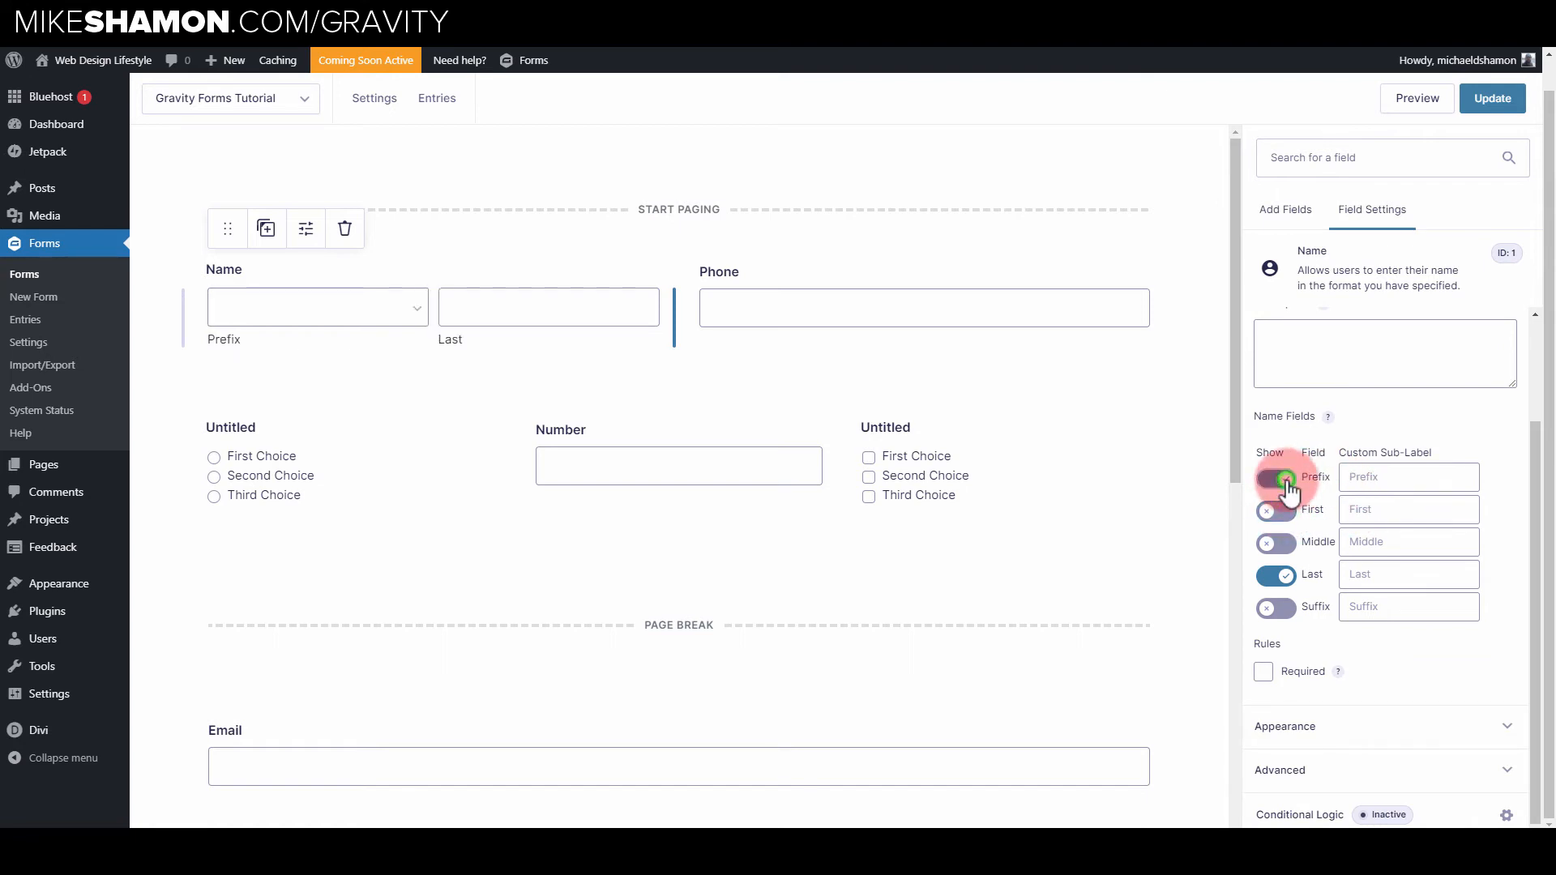
pyautogui.click(1289, 513)
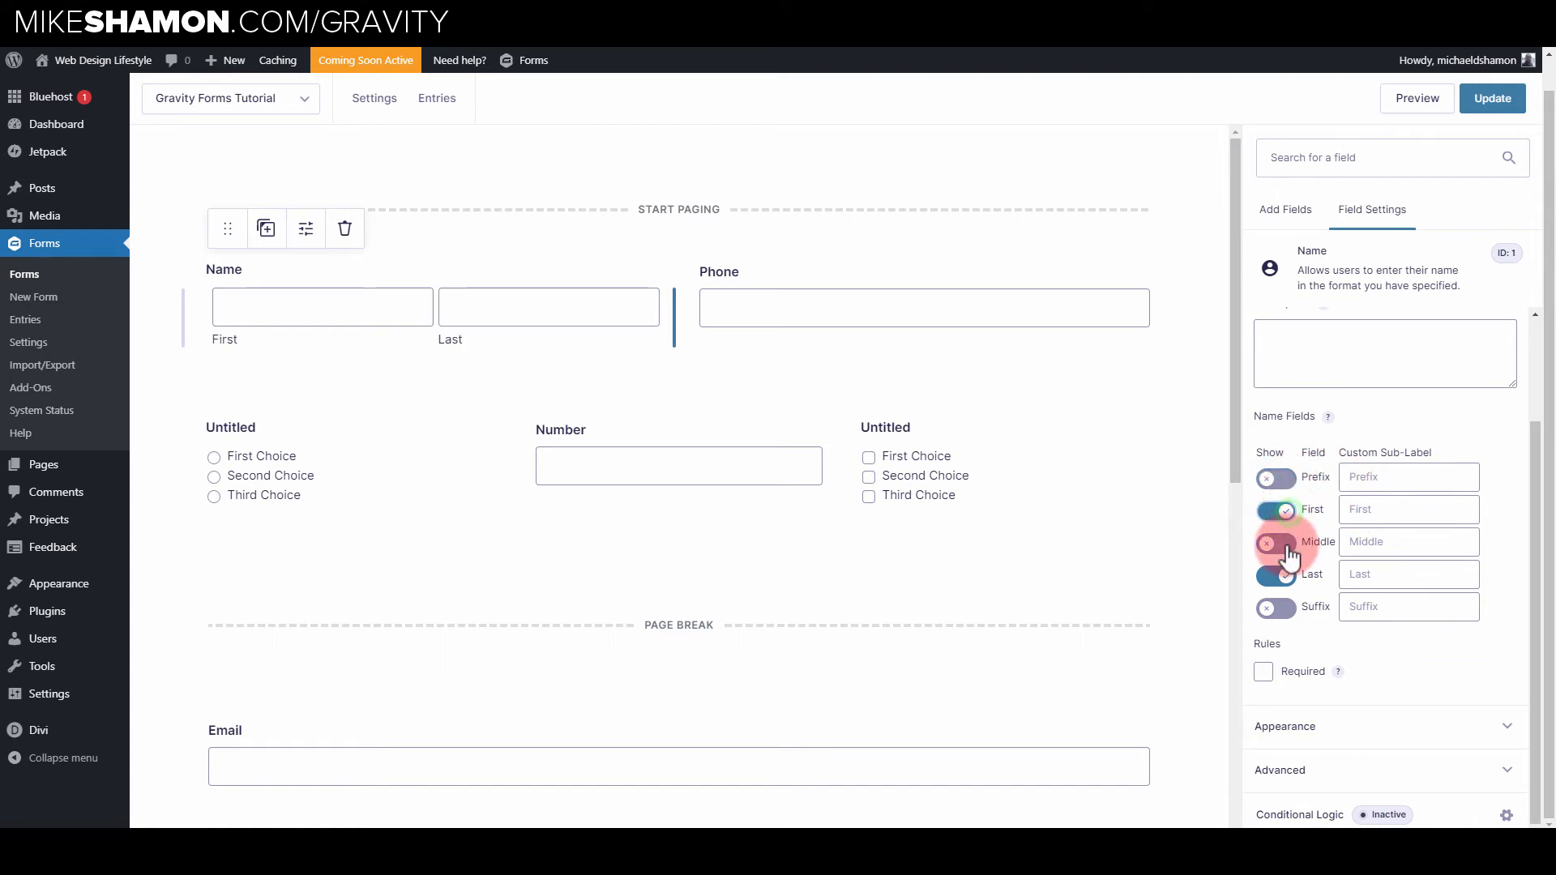
pyautogui.click(1288, 545)
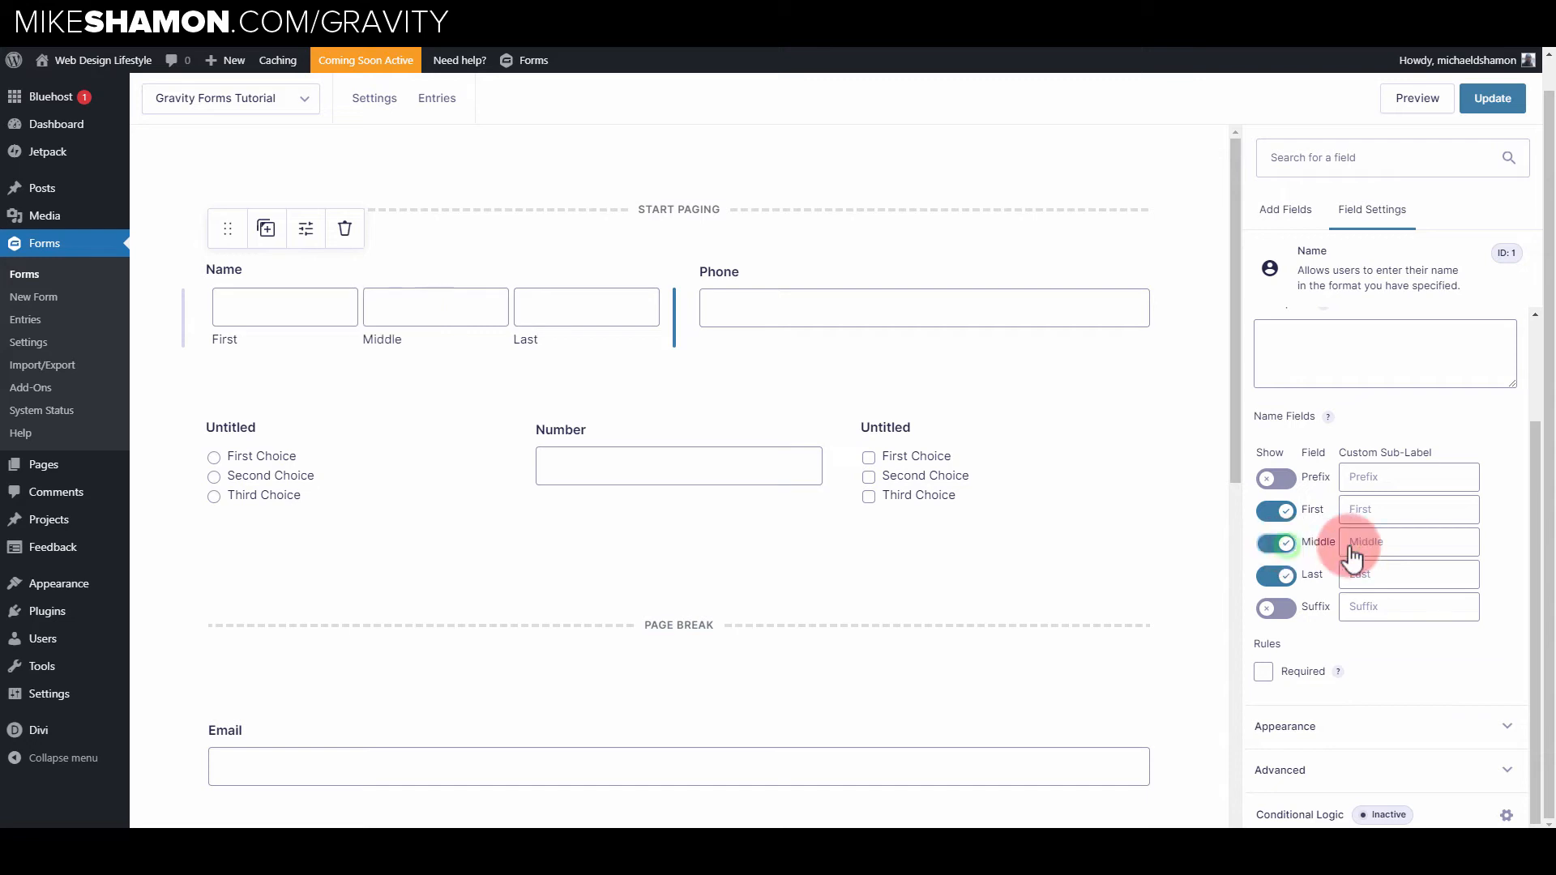
# - Set the Name field's placeholders to "First", "M" and "Last", and set its field label visibility to Hidden
pyautogui.click(1332, 723)
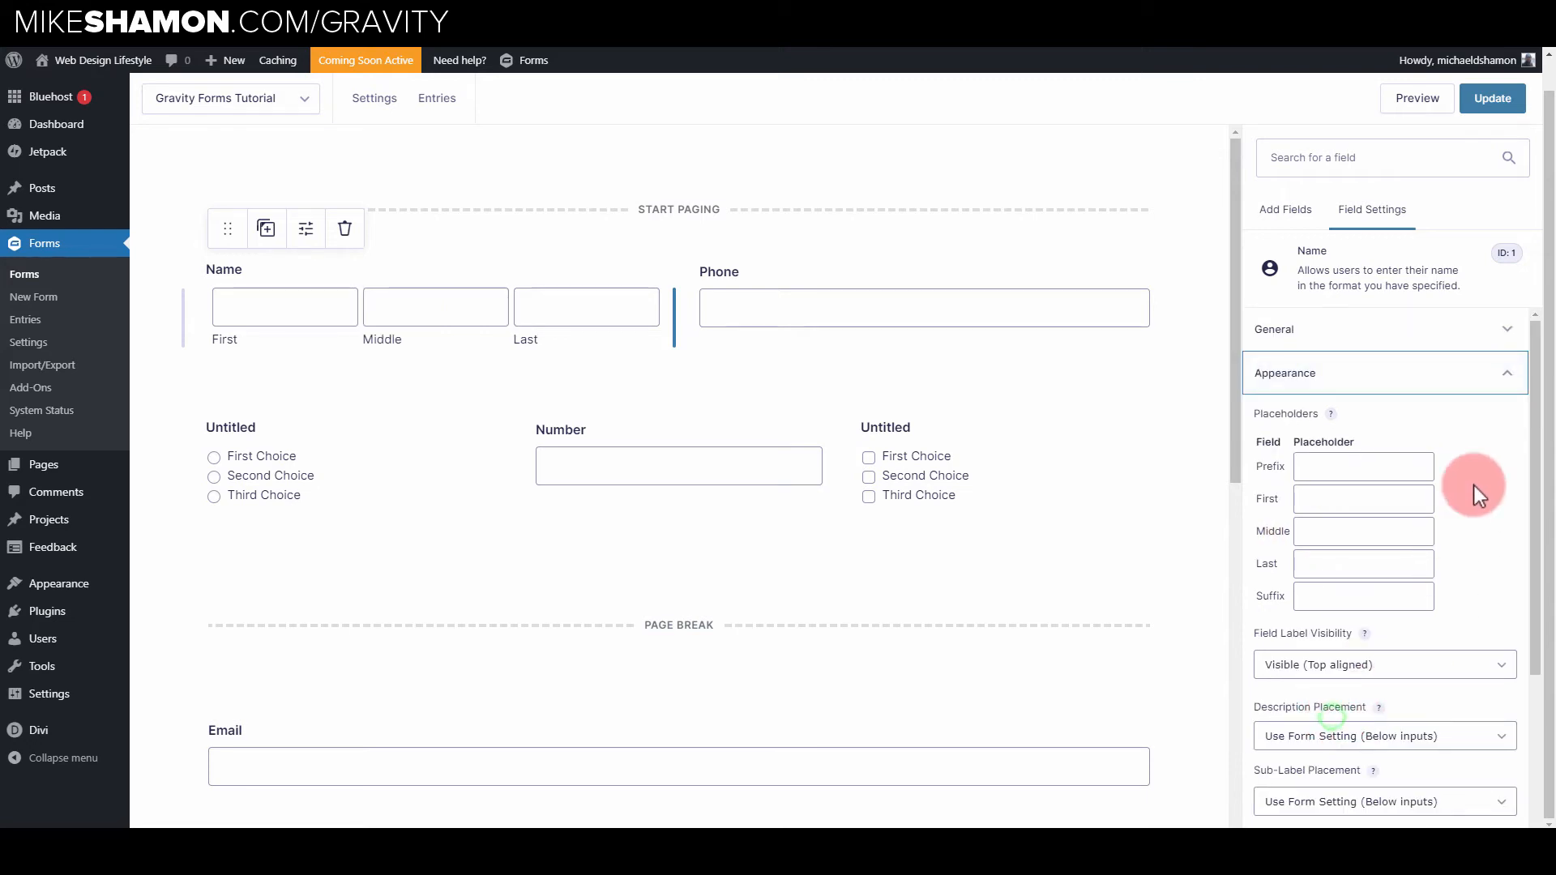
pyautogui.moveTo(1531, 430); pyautogui.dragTo(1535, 518)
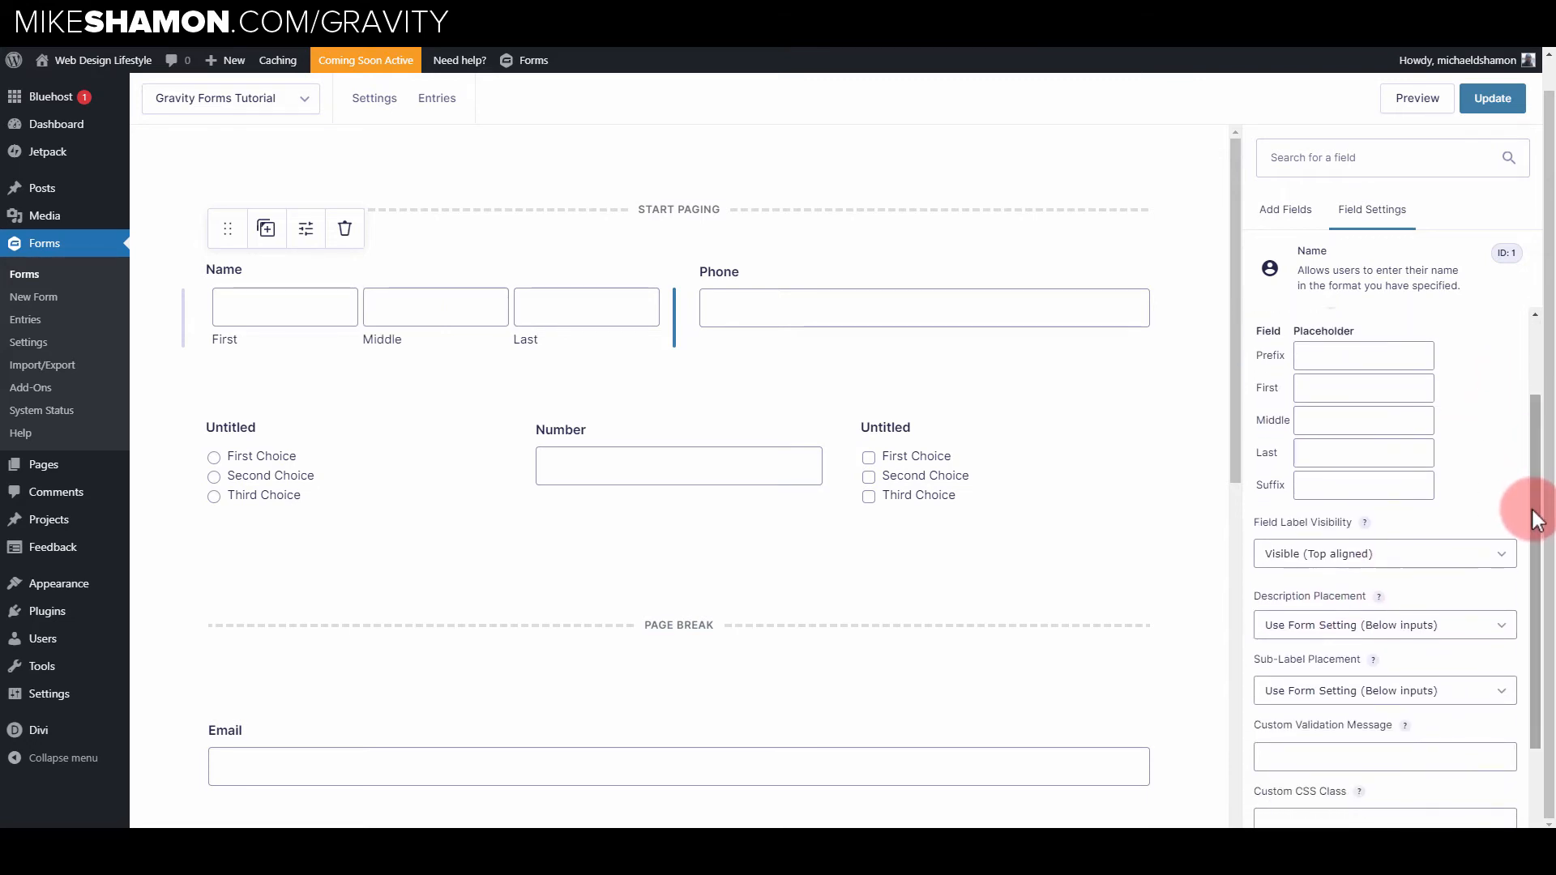
pyautogui.click(1343, 355)
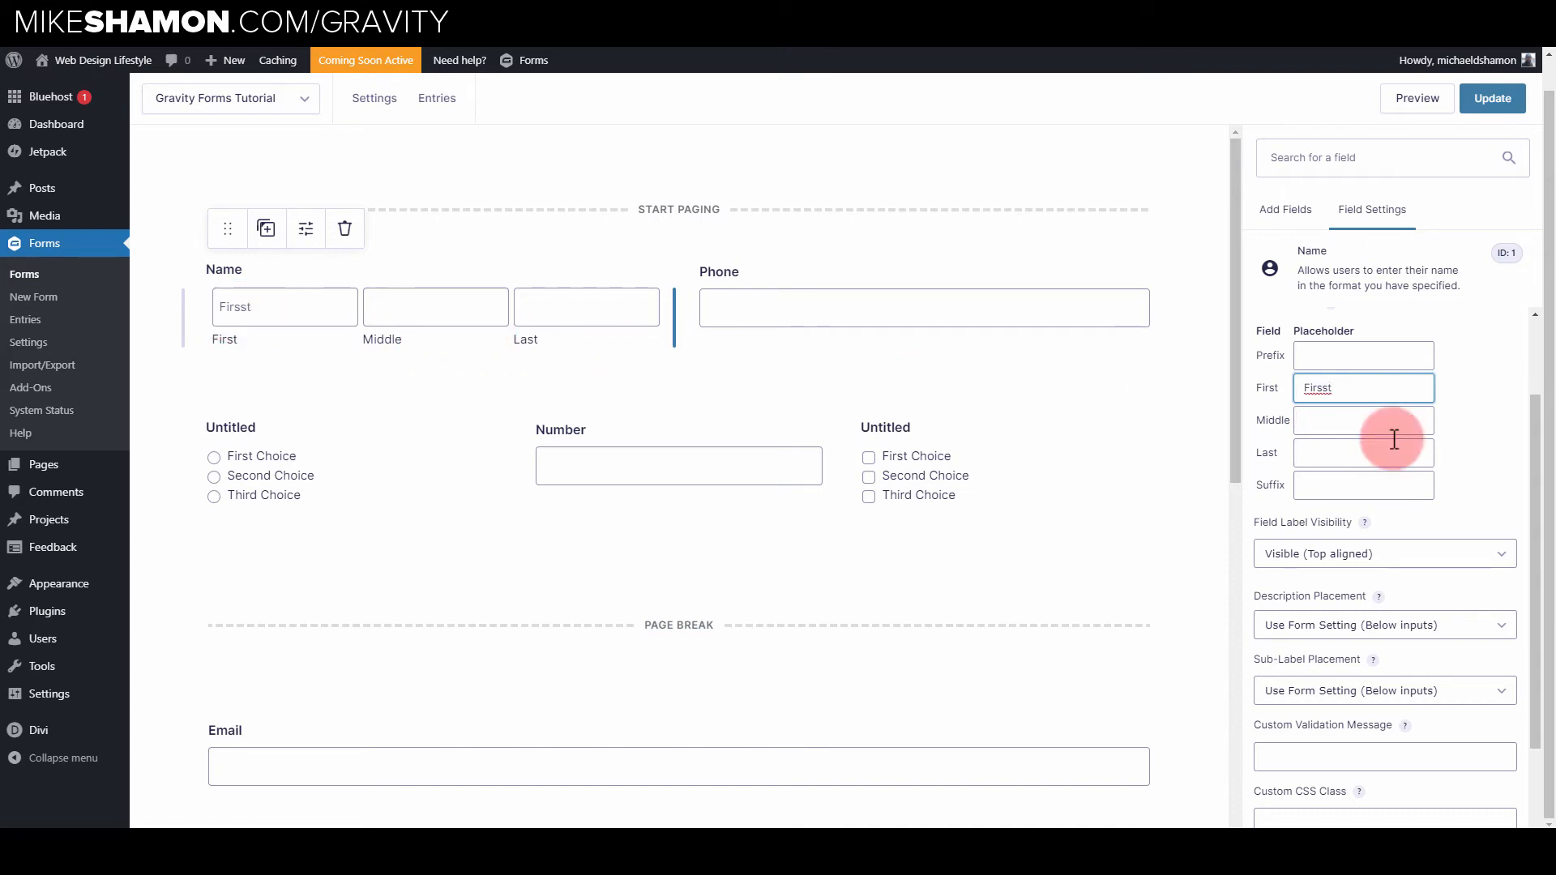
pyautogui.click(1332, 427)
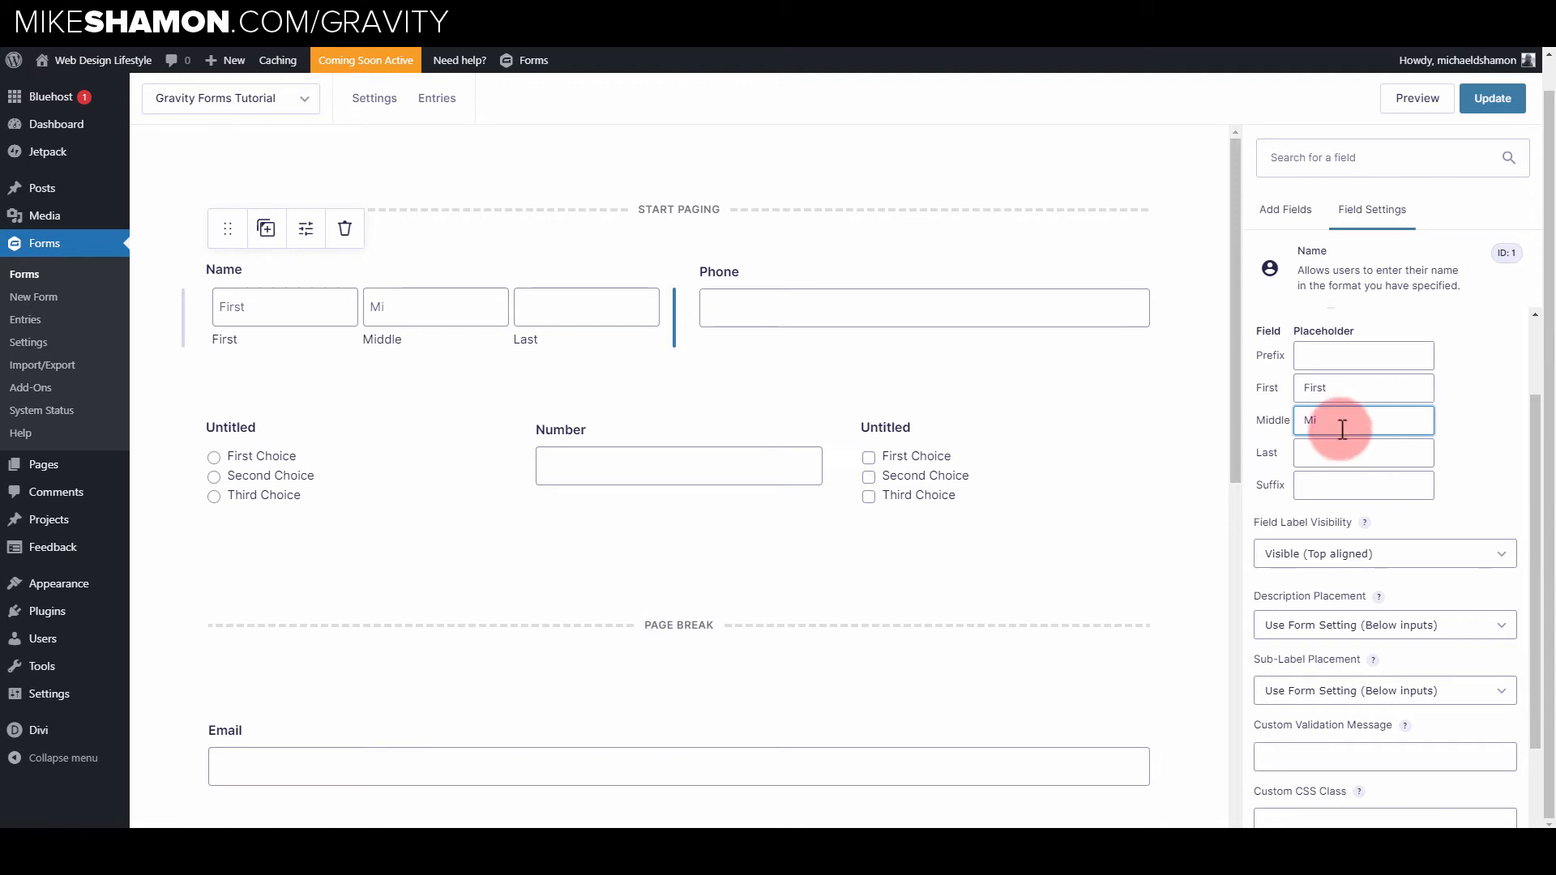
pyautogui.write('Mi')
pyautogui.press('BackSpace')
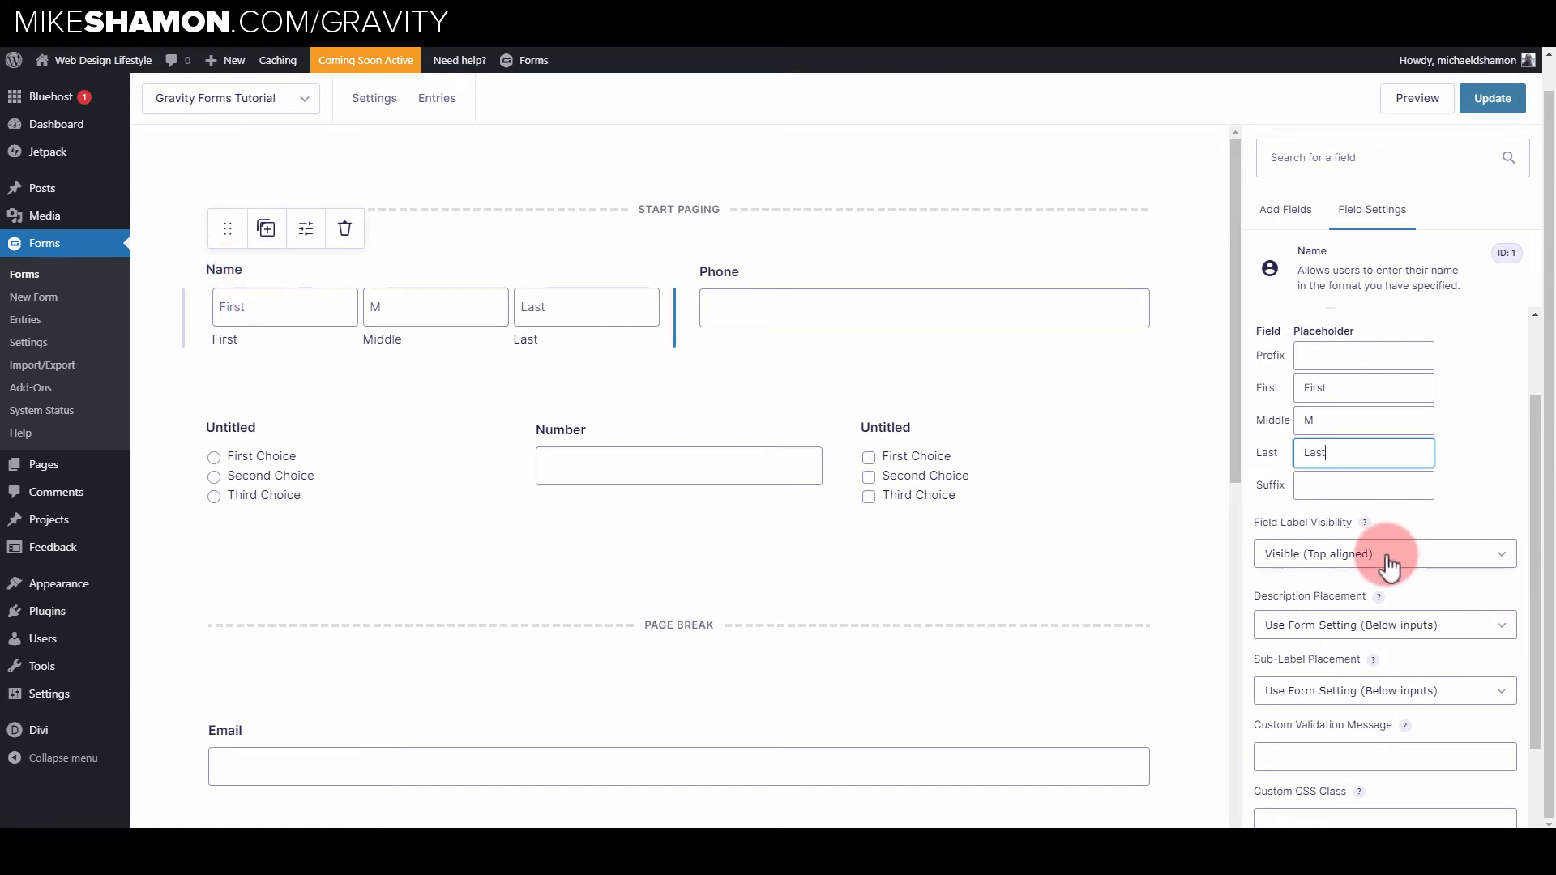
pyautogui.click(1304, 557)
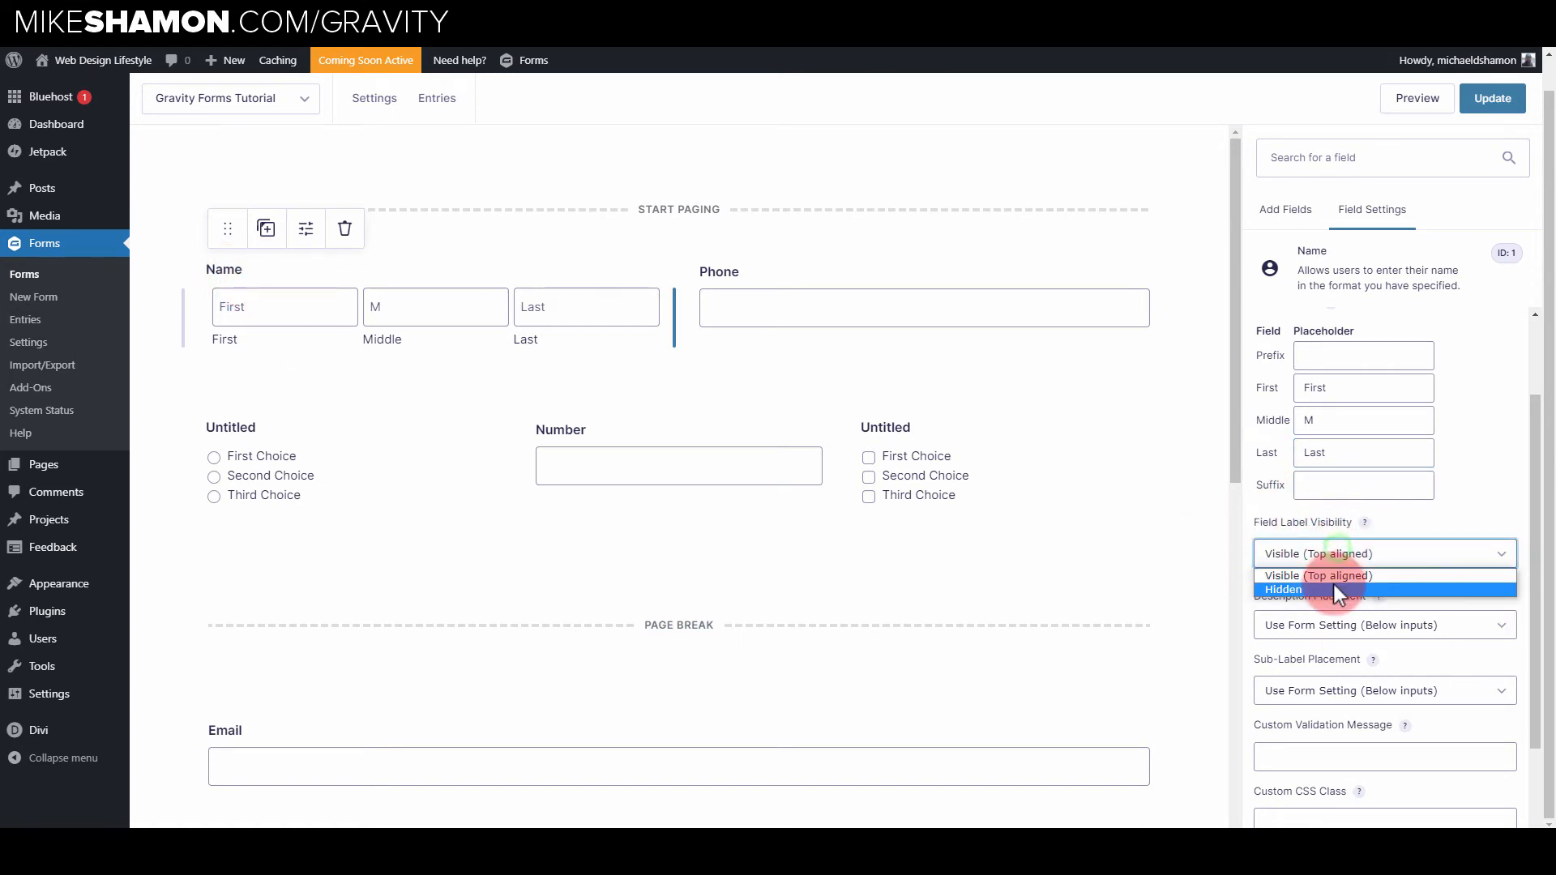
pyautogui.click(1333, 585)
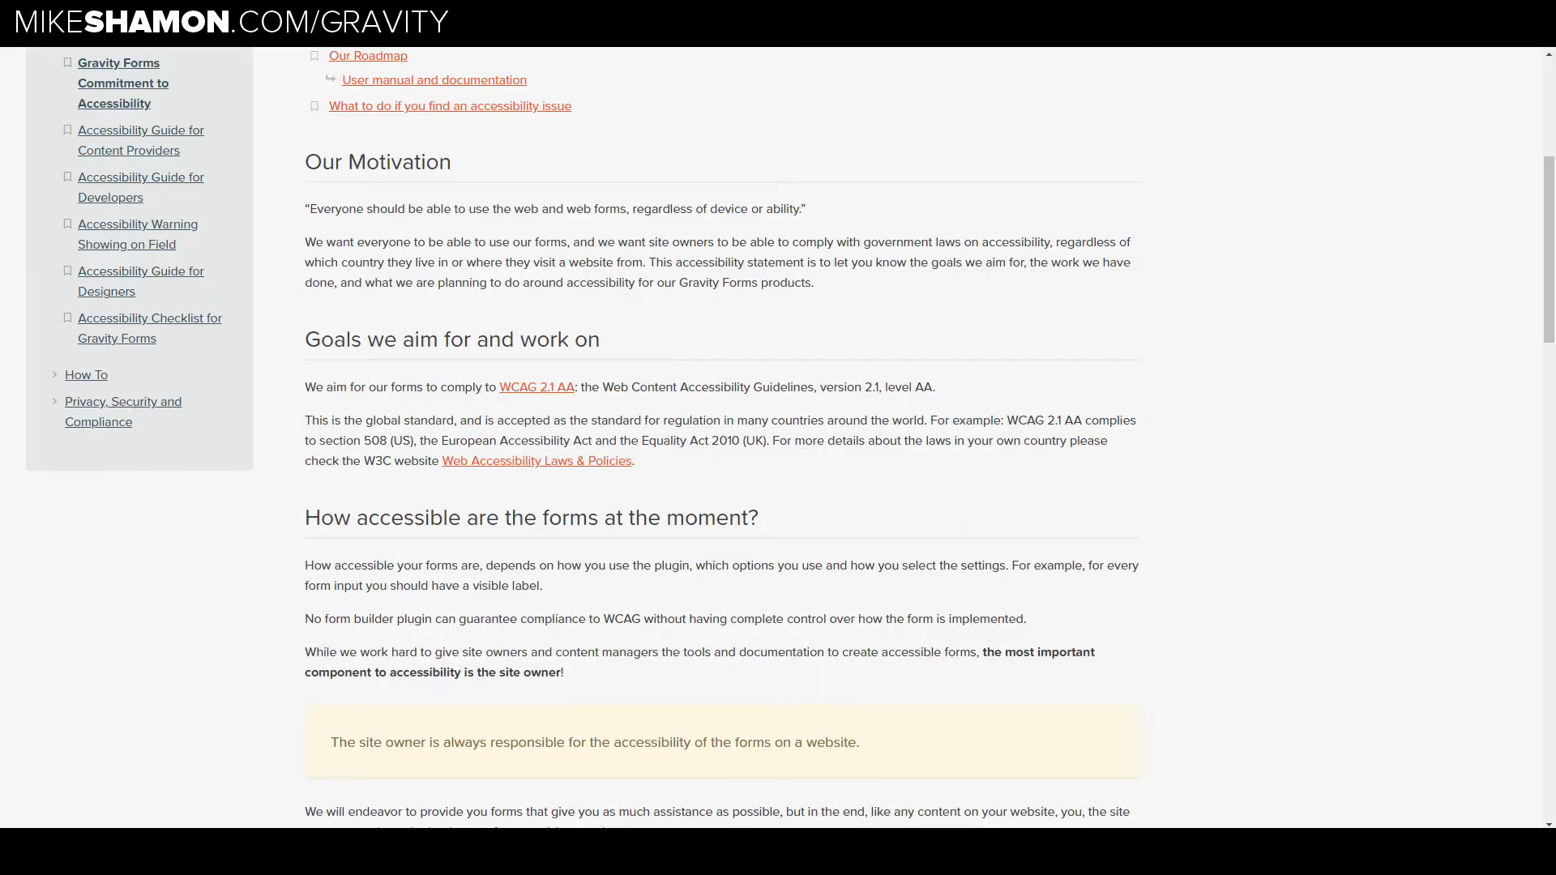
# - On the Gravity Forms Commitment to Accessibility page, circle the "Goals we aim for and work on" section in red and underline the European Accessibility Act text
pyautogui.scroll(5, 829, 314)
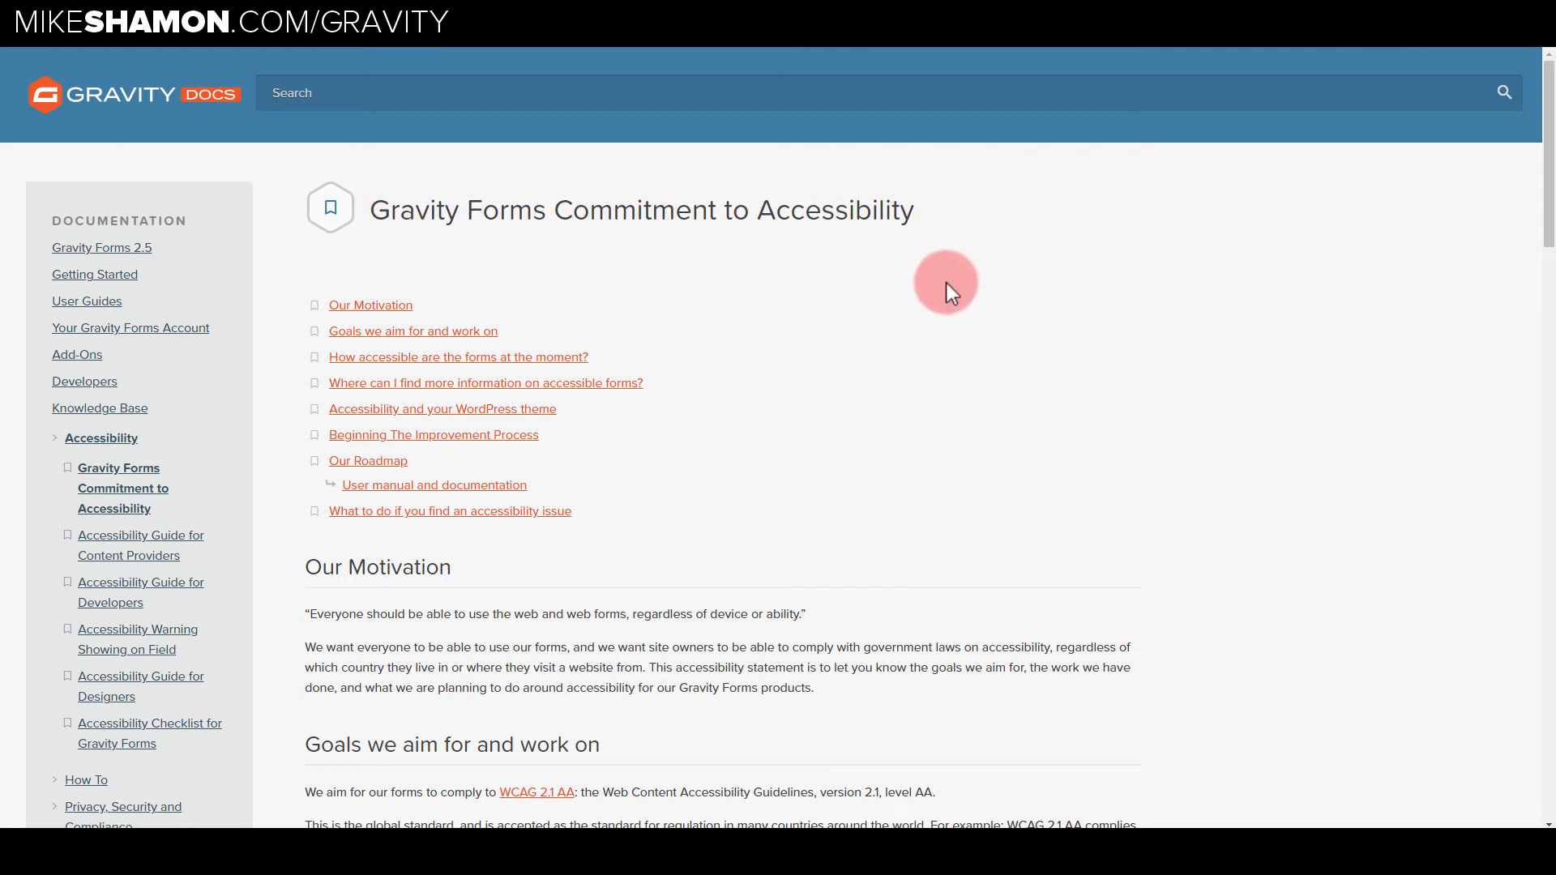
pyautogui.scroll(-2, 945, 284)
pyautogui.scroll(-3, 945, 284)
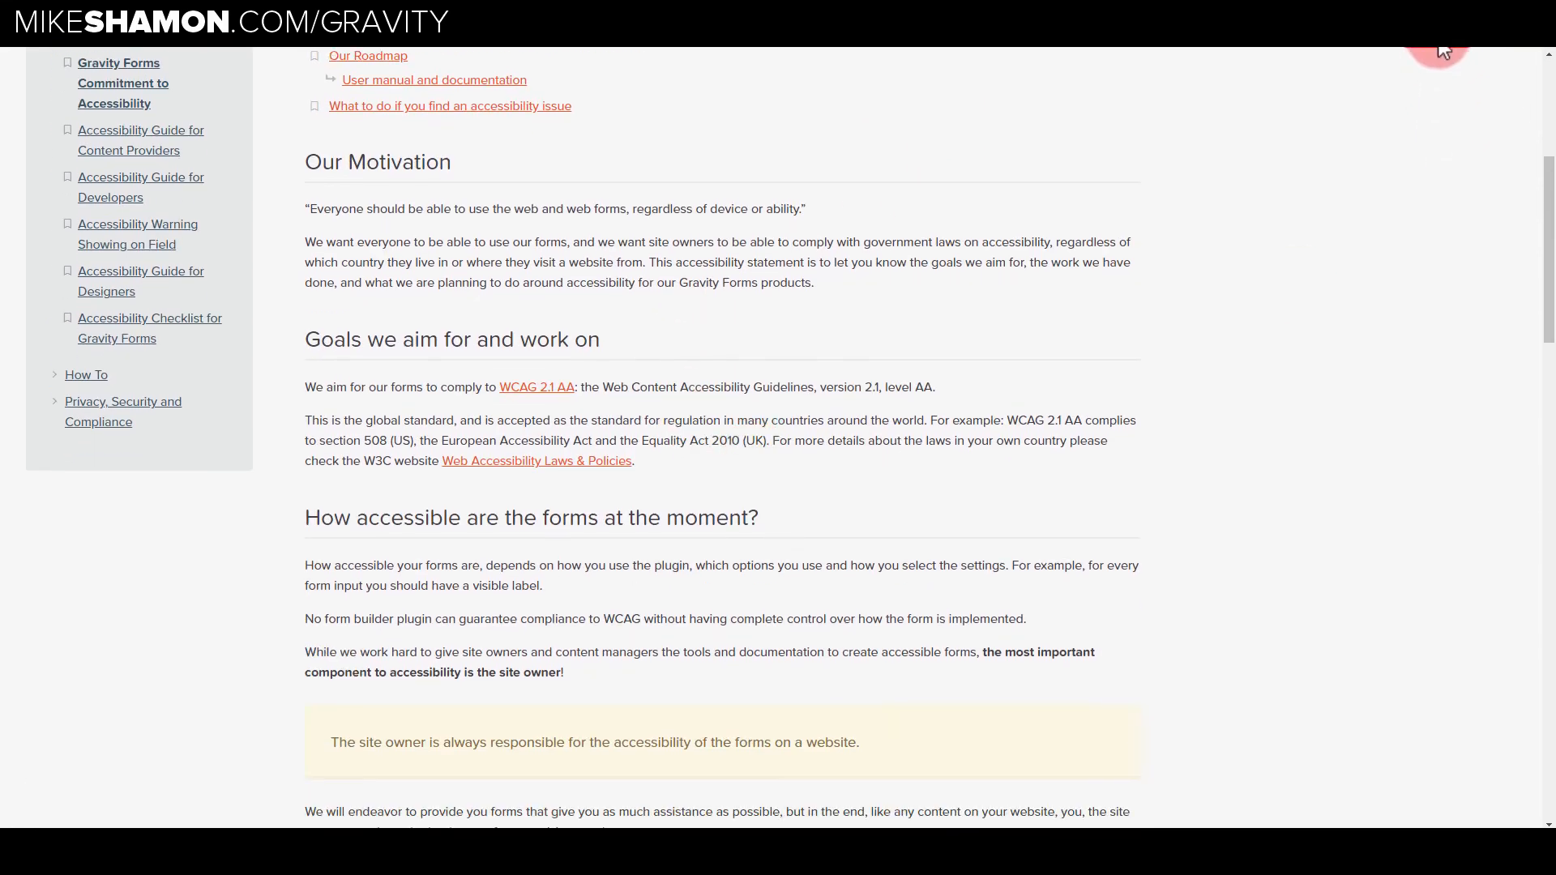
pyautogui.moveTo(912, 334)
pyautogui.mouseDown()
pyautogui.moveTo(614, 260)
pyautogui.moveTo(938, 525)
pyautogui.moveTo(525, 350)
pyautogui.mouseUp()
pyautogui.moveTo(304, 353); pyautogui.dragTo(429, 366)
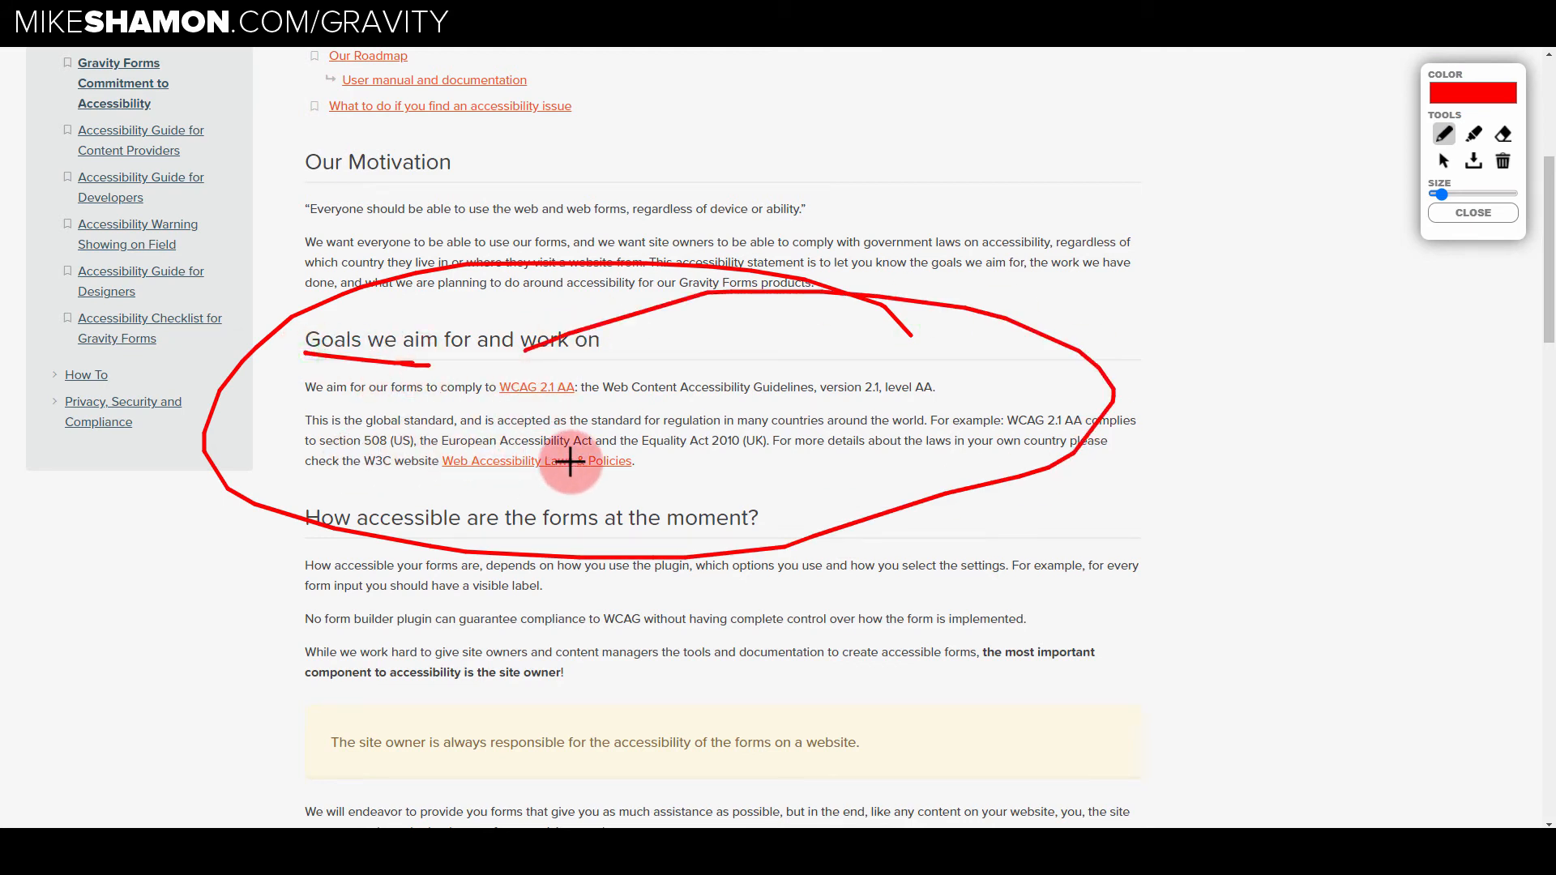
pyautogui.moveTo(479, 446); pyautogui.dragTo(727, 453)
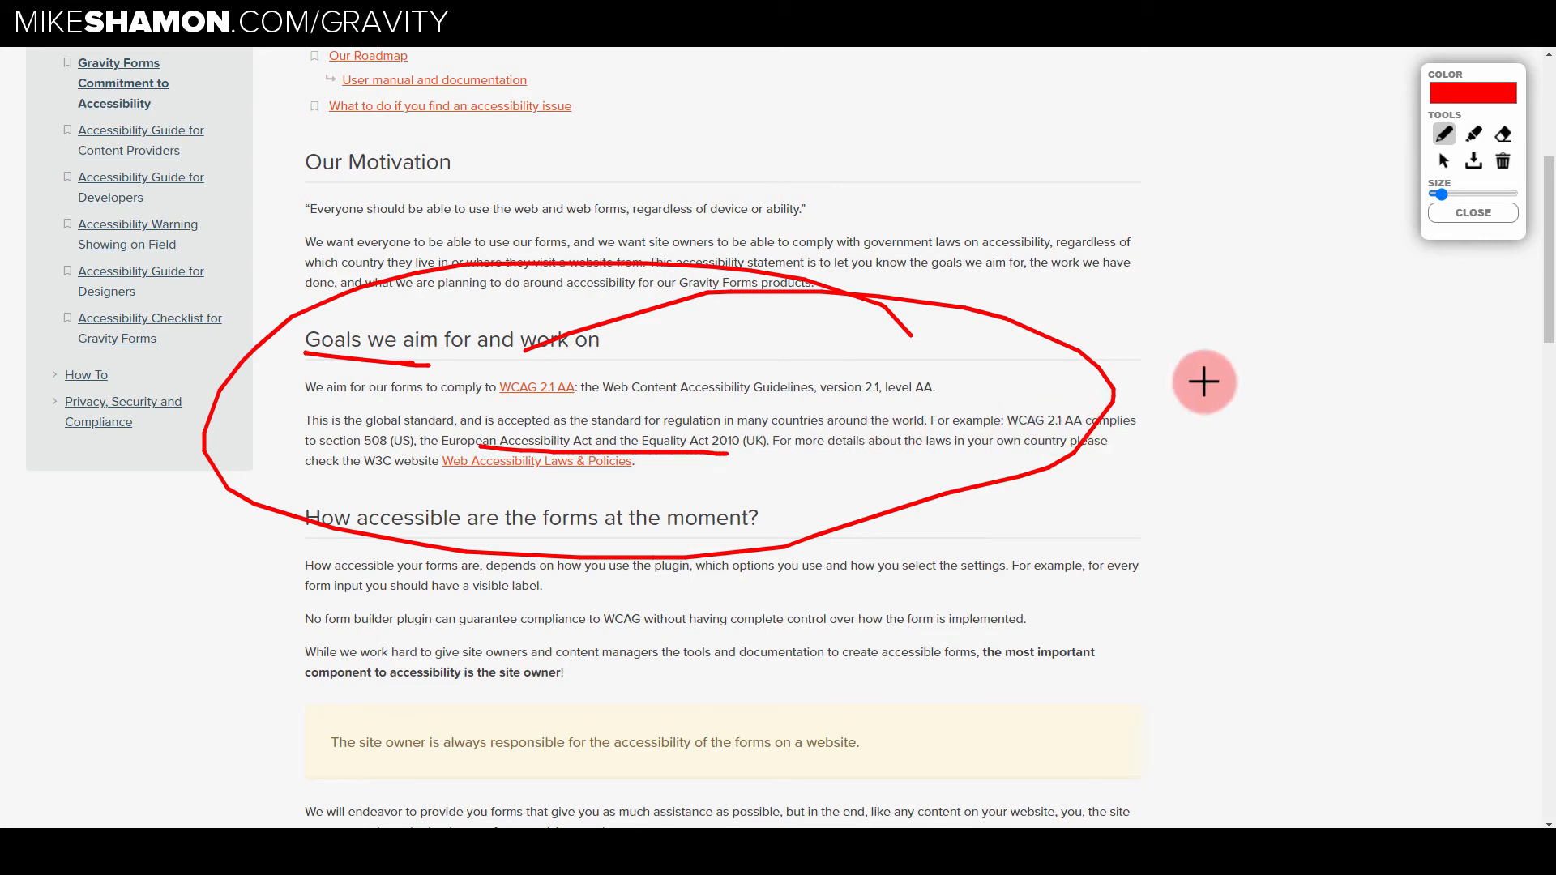
pyautogui.moveTo(1125, 370); pyautogui.dragTo(1240, 321)
pyautogui.moveTo(1008, 409); pyautogui.dragTo(1007, 410)
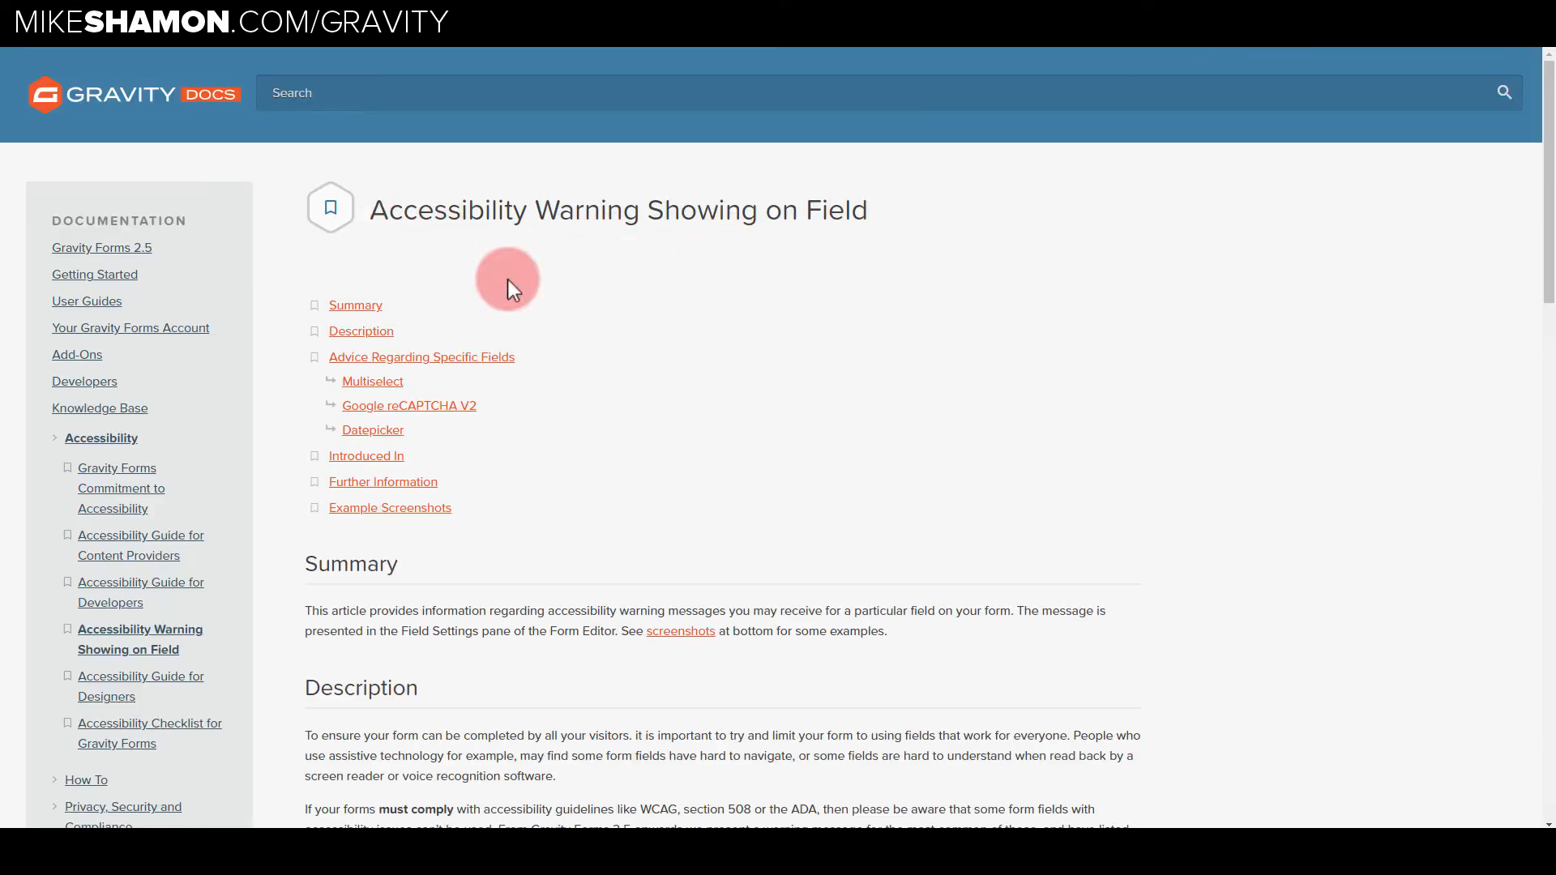
# - Read the "Accessibility Warning Showing on Field" article and check the hidden-label notice in the Name field's settings
pyautogui.scroll(-5, 922, 321)
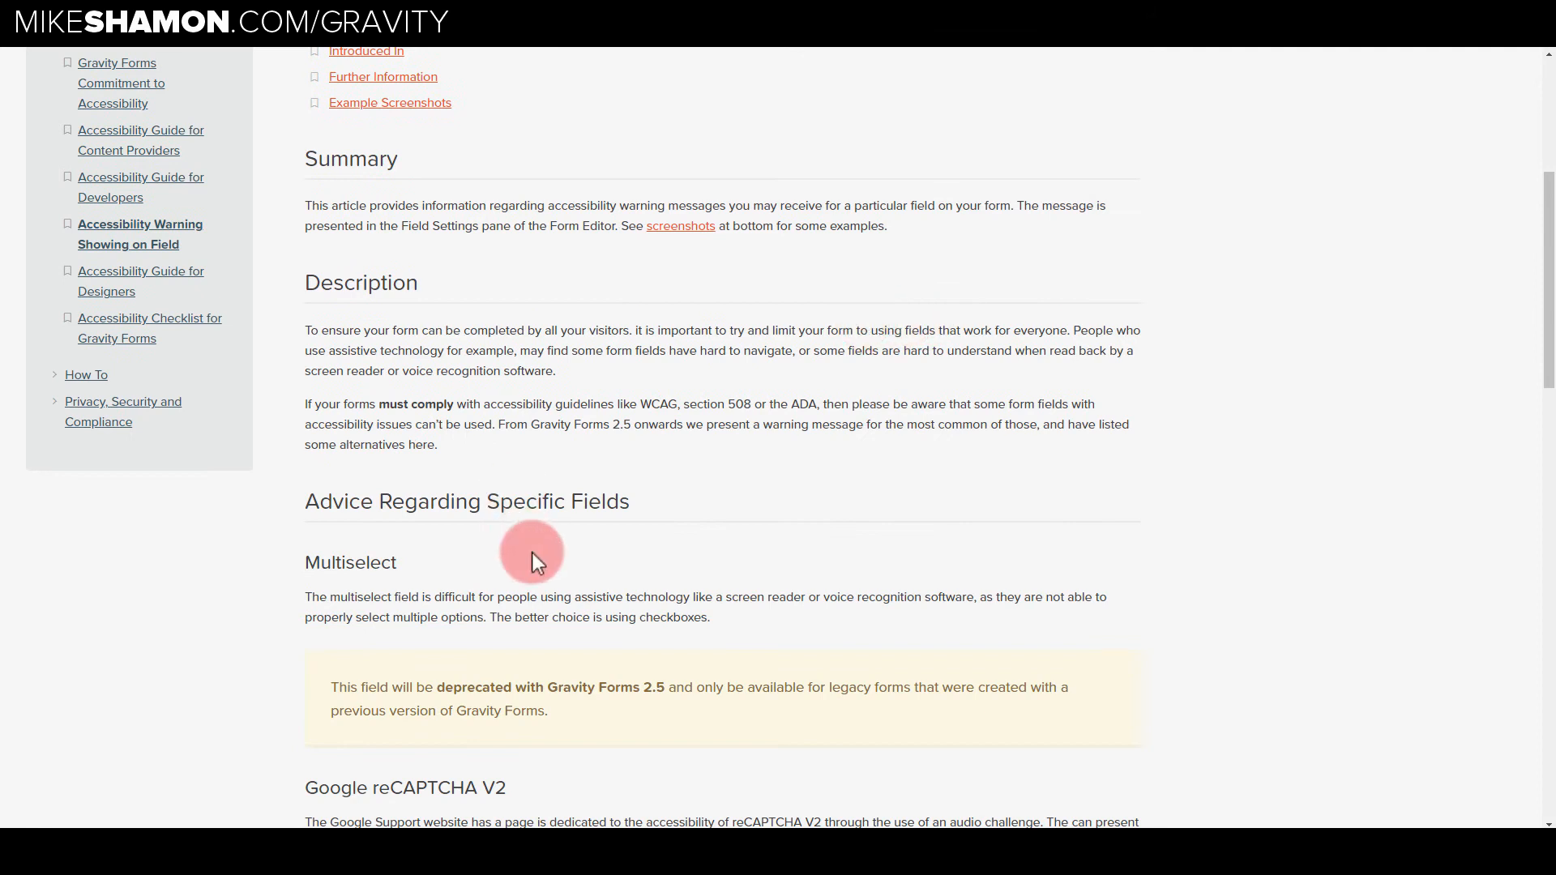
pyautogui.scroll(-3, 810, 591)
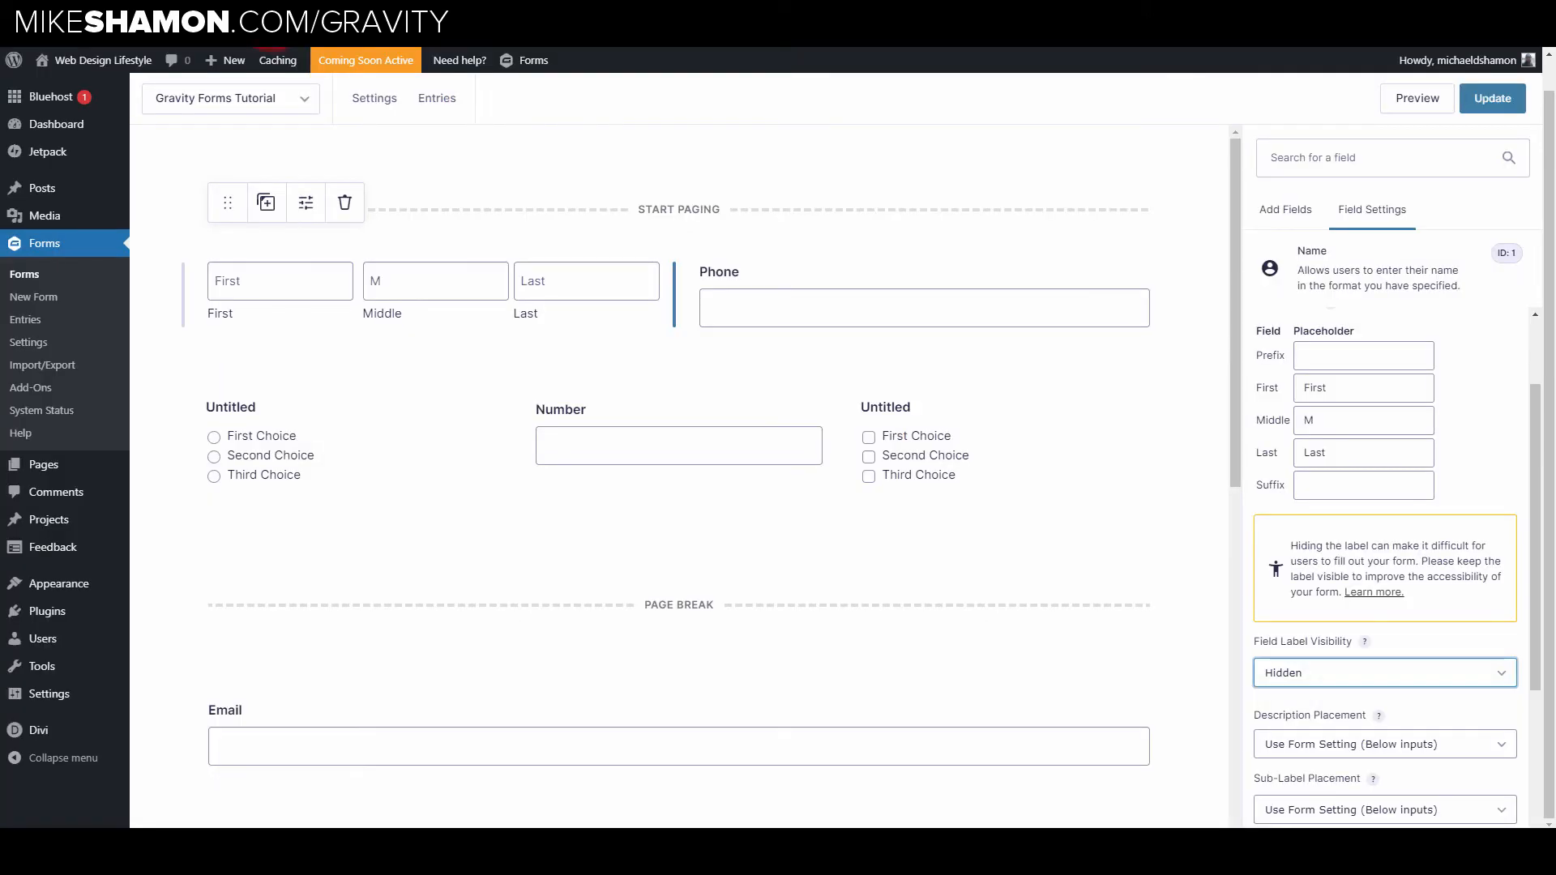
pyautogui.click(1373, 593)
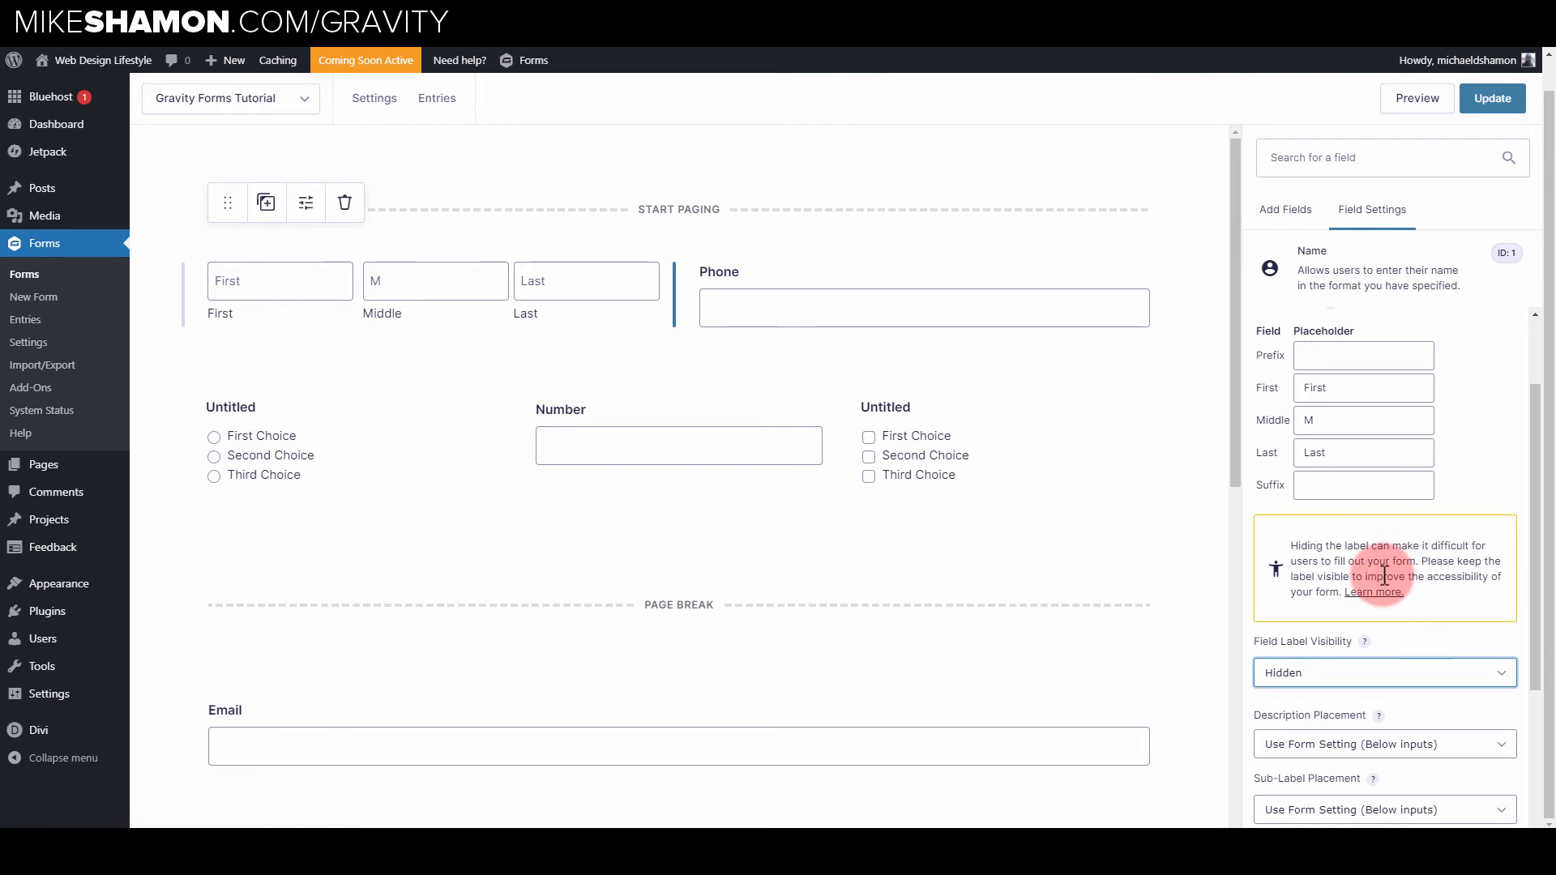
# - Review the Name field's description placement options and set its sub-label placement to Hidden
pyautogui.scroll(-2, 1450, 535)
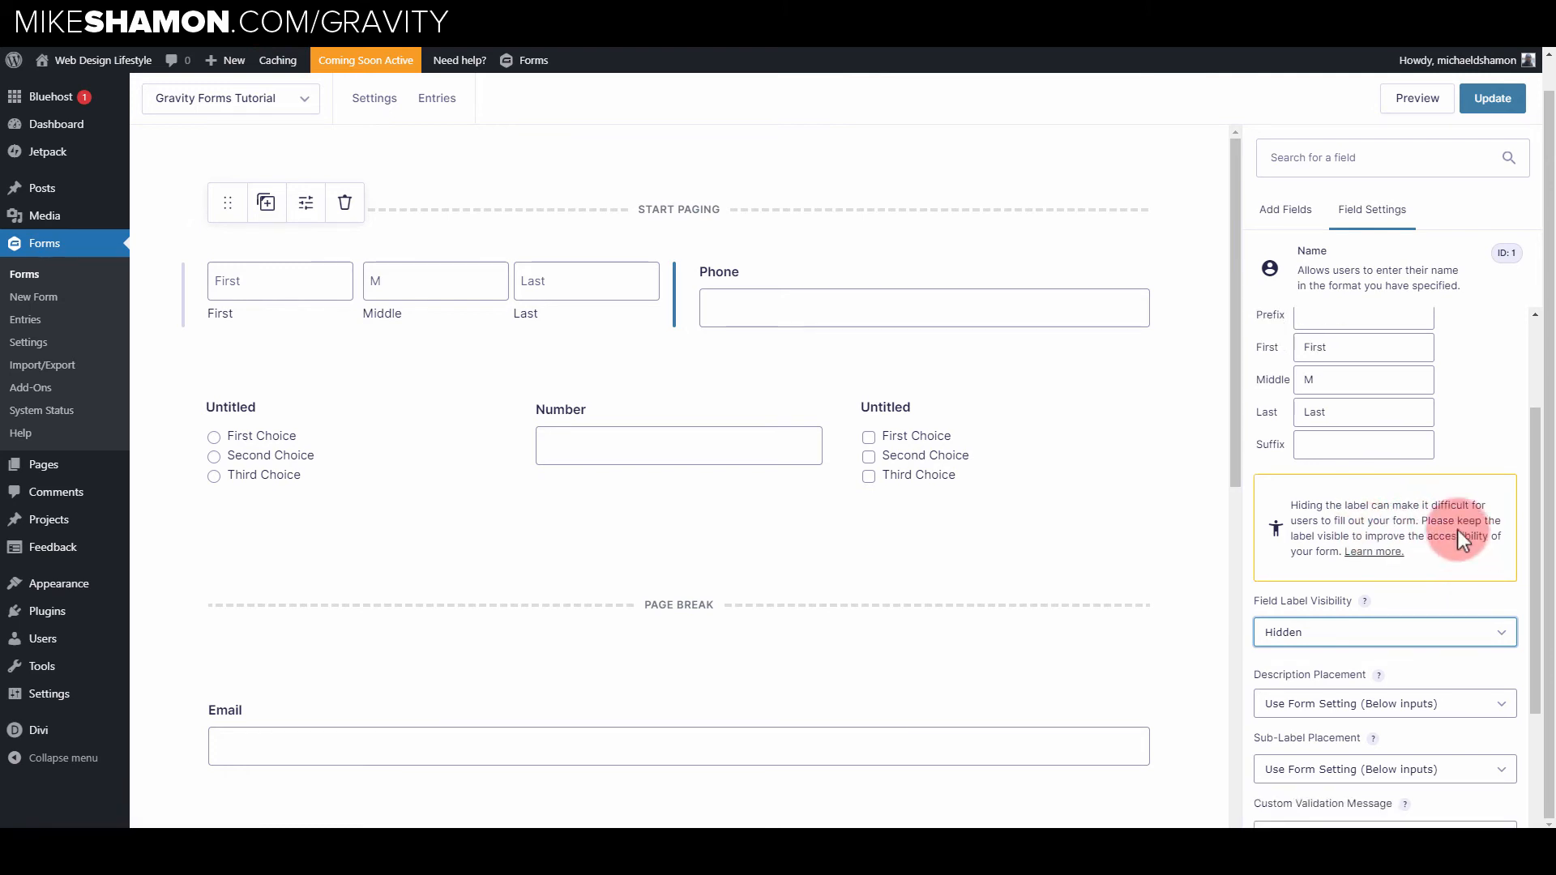
pyautogui.scroll(-2, 1397, 576)
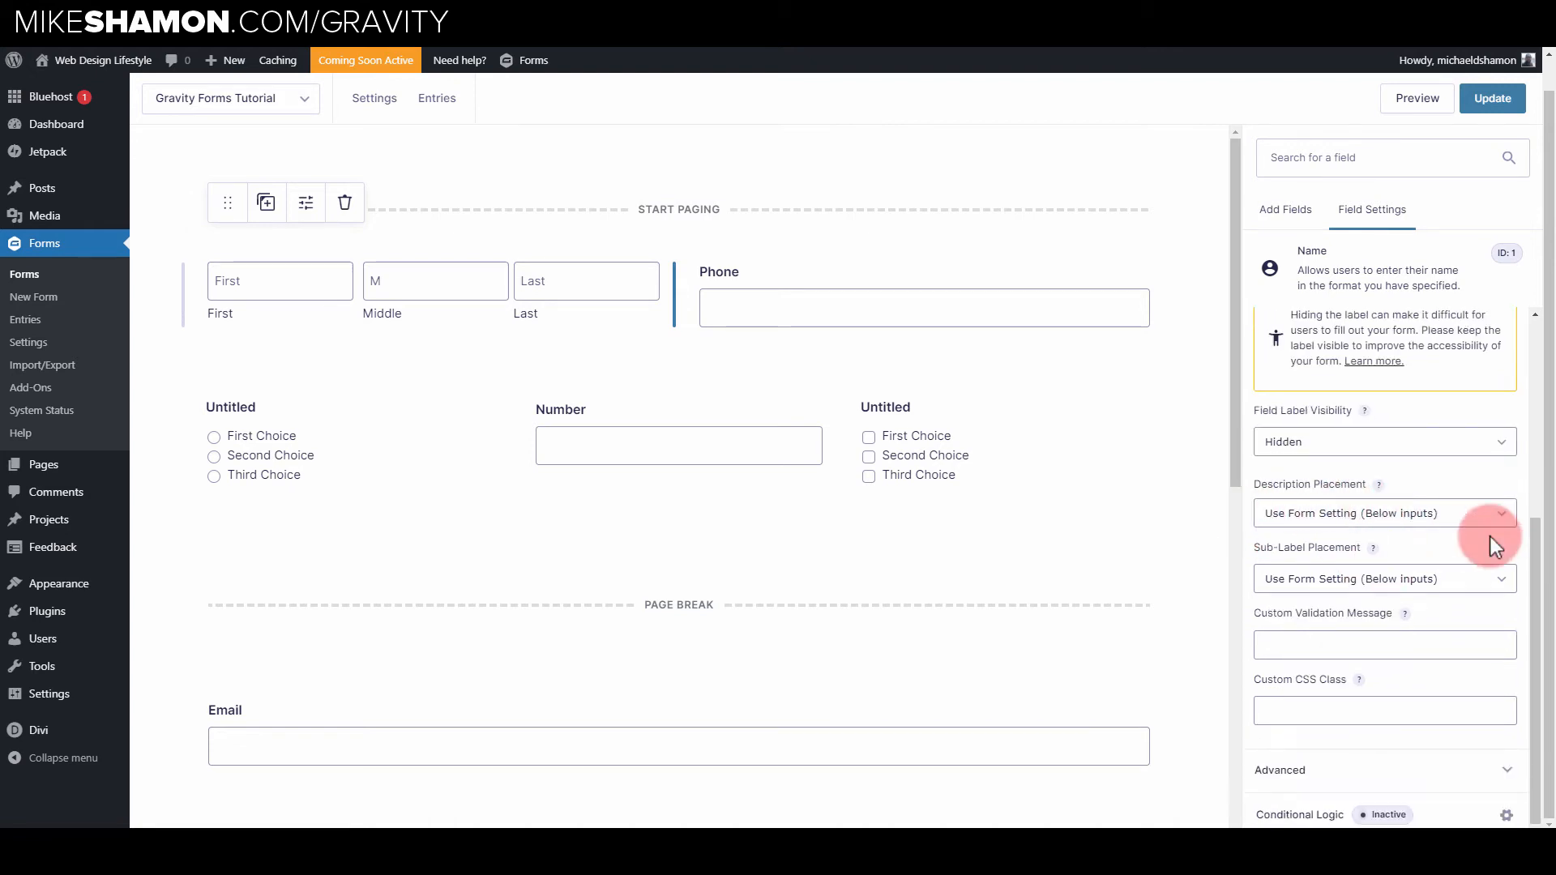
pyautogui.click(1405, 512)
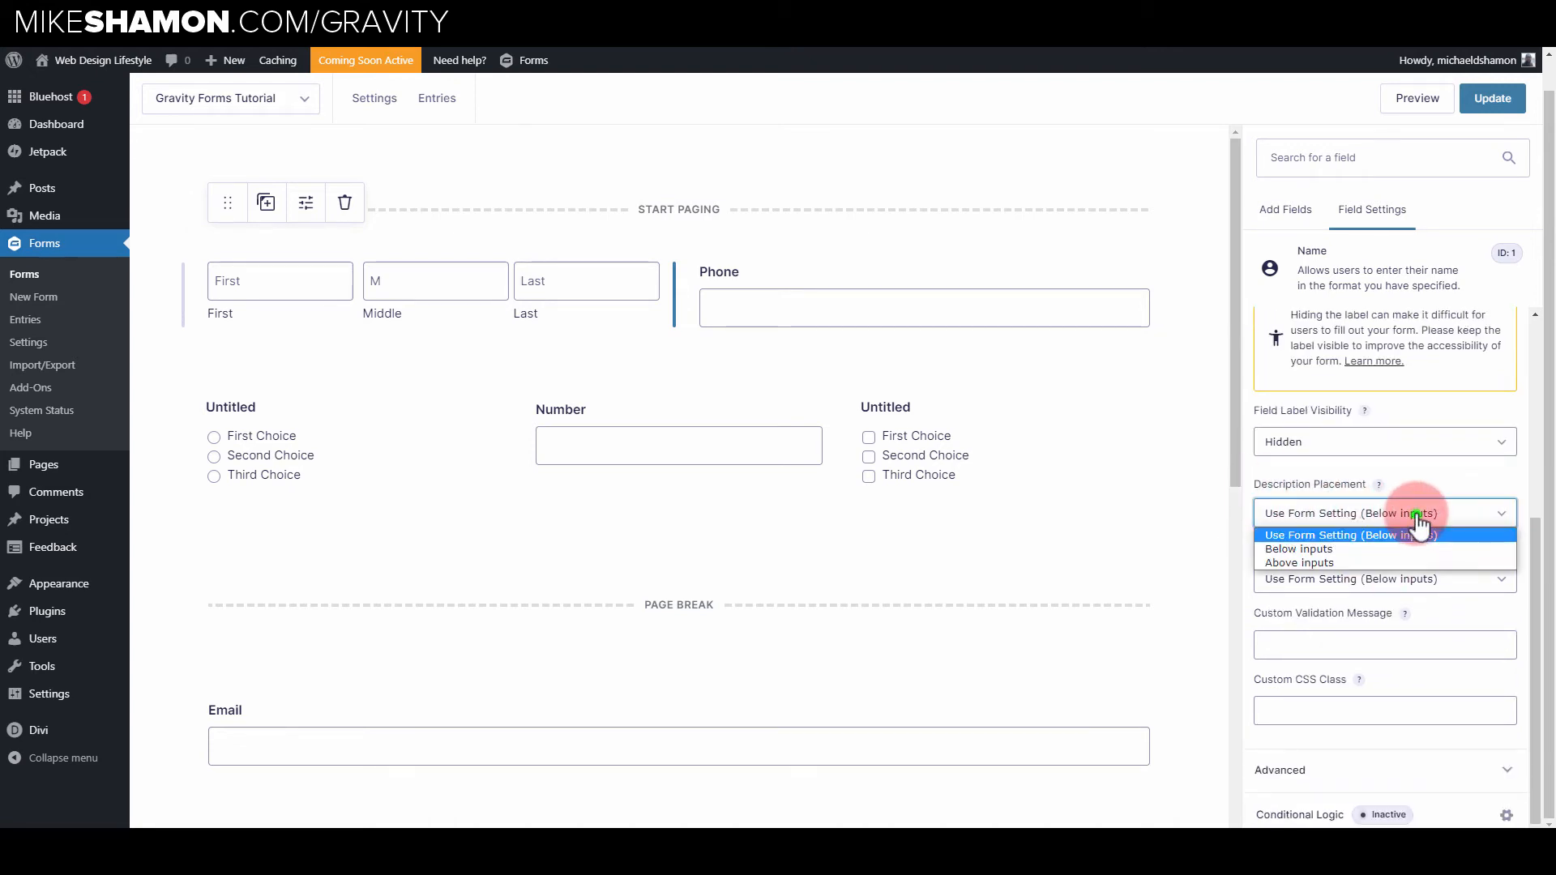
pyautogui.click(1426, 486)
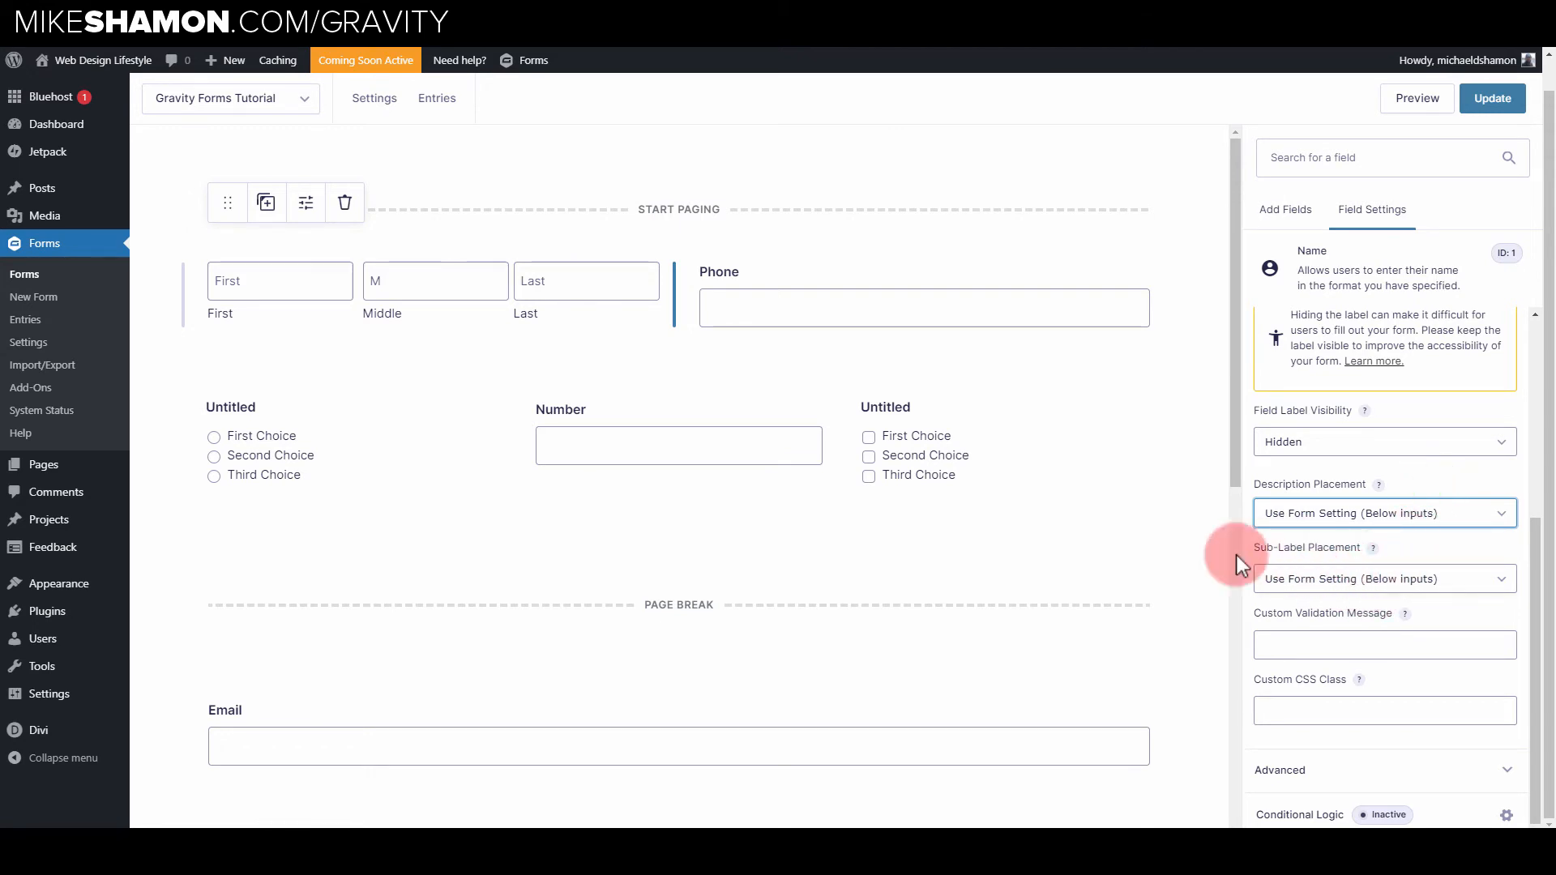
pyautogui.click(1401, 578)
pyautogui.click(1383, 640)
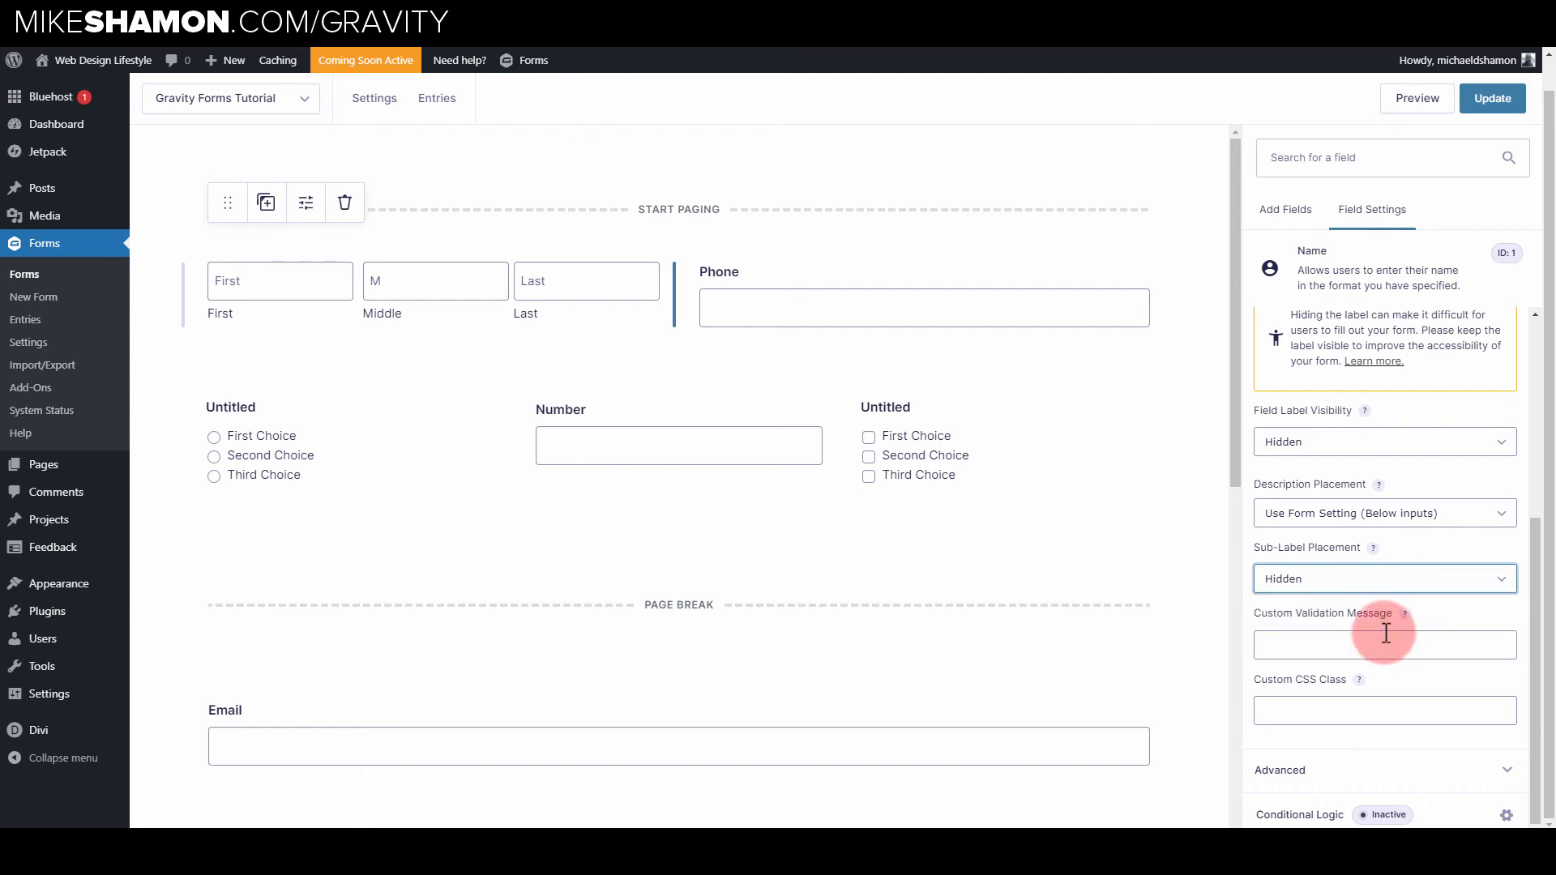
pyautogui.click(1341, 594)
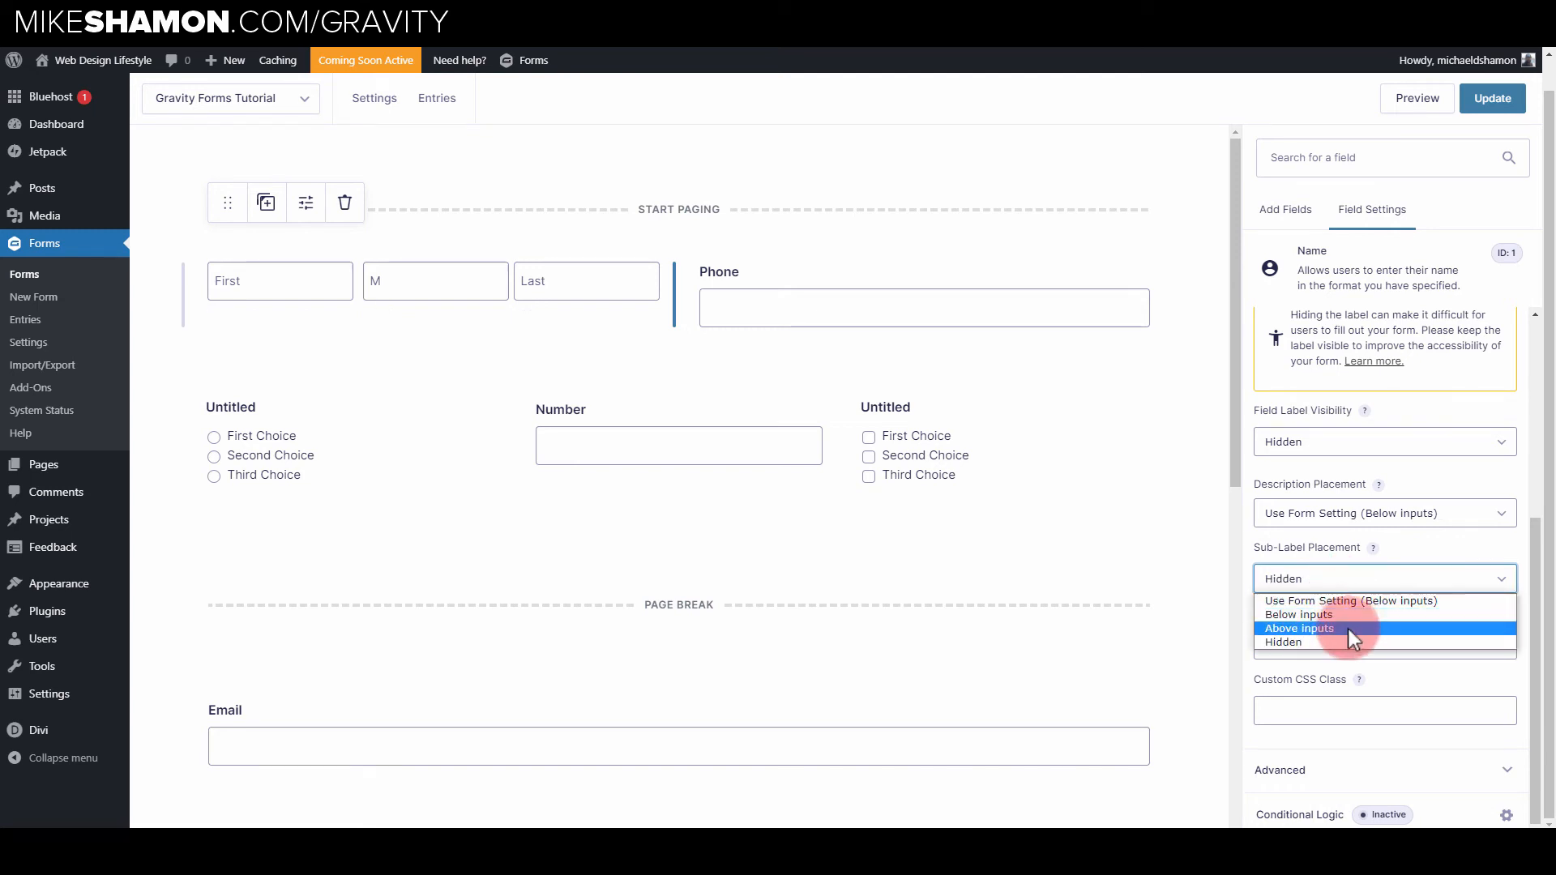
pyautogui.click(1546, 590)
pyautogui.click(392, 288)
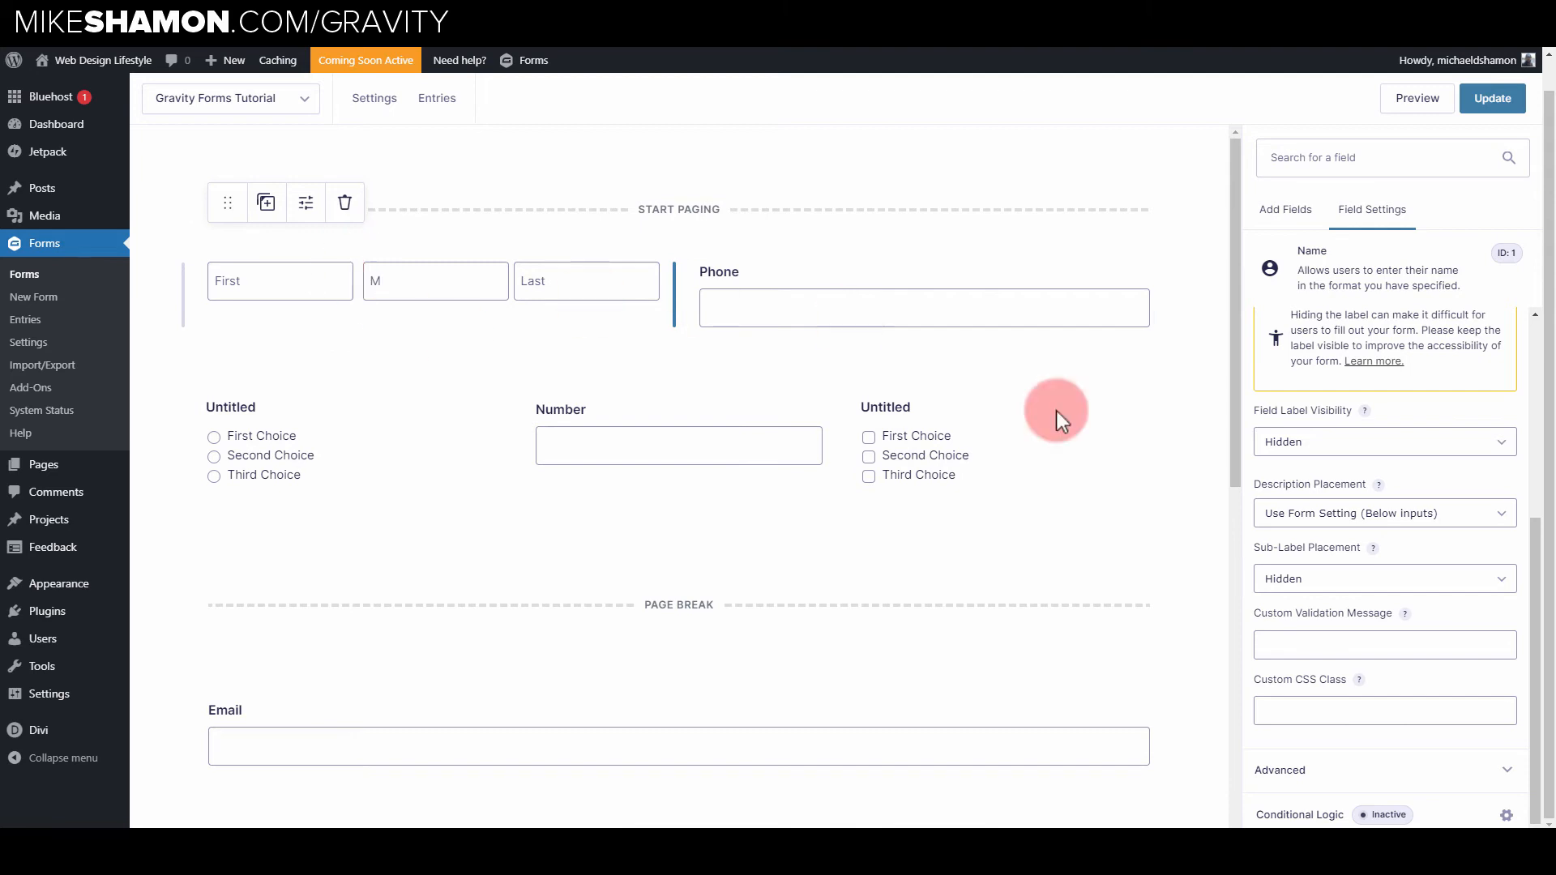
# - Set the Phone field's placeholder to "Phone" and its field label visibility to Hidden, and update the form
pyautogui.click(741, 293)
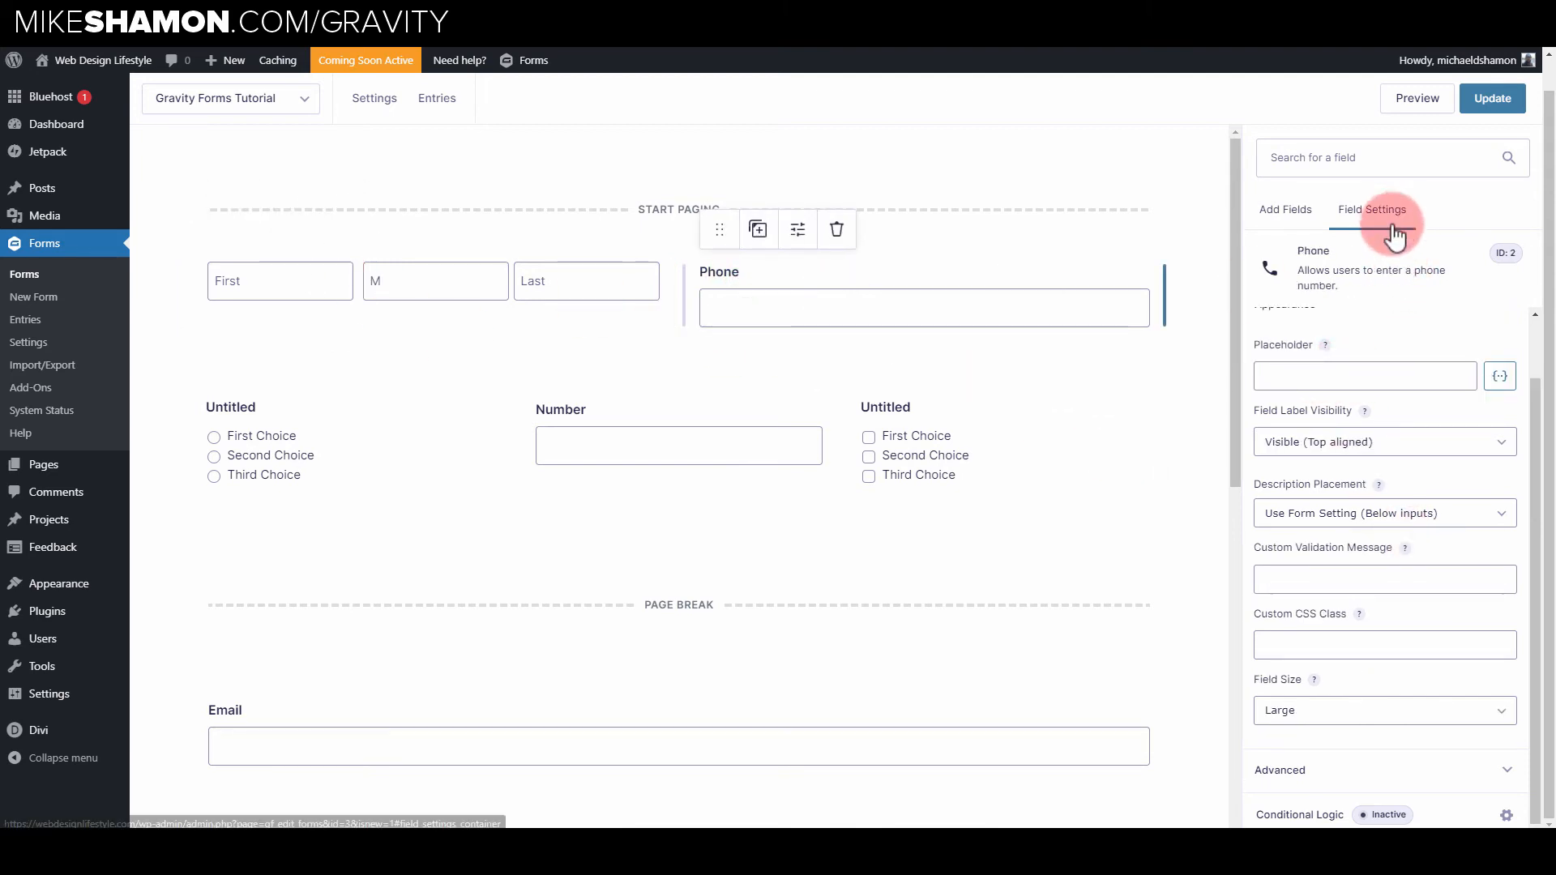
pyautogui.scroll(1, 1369, 390)
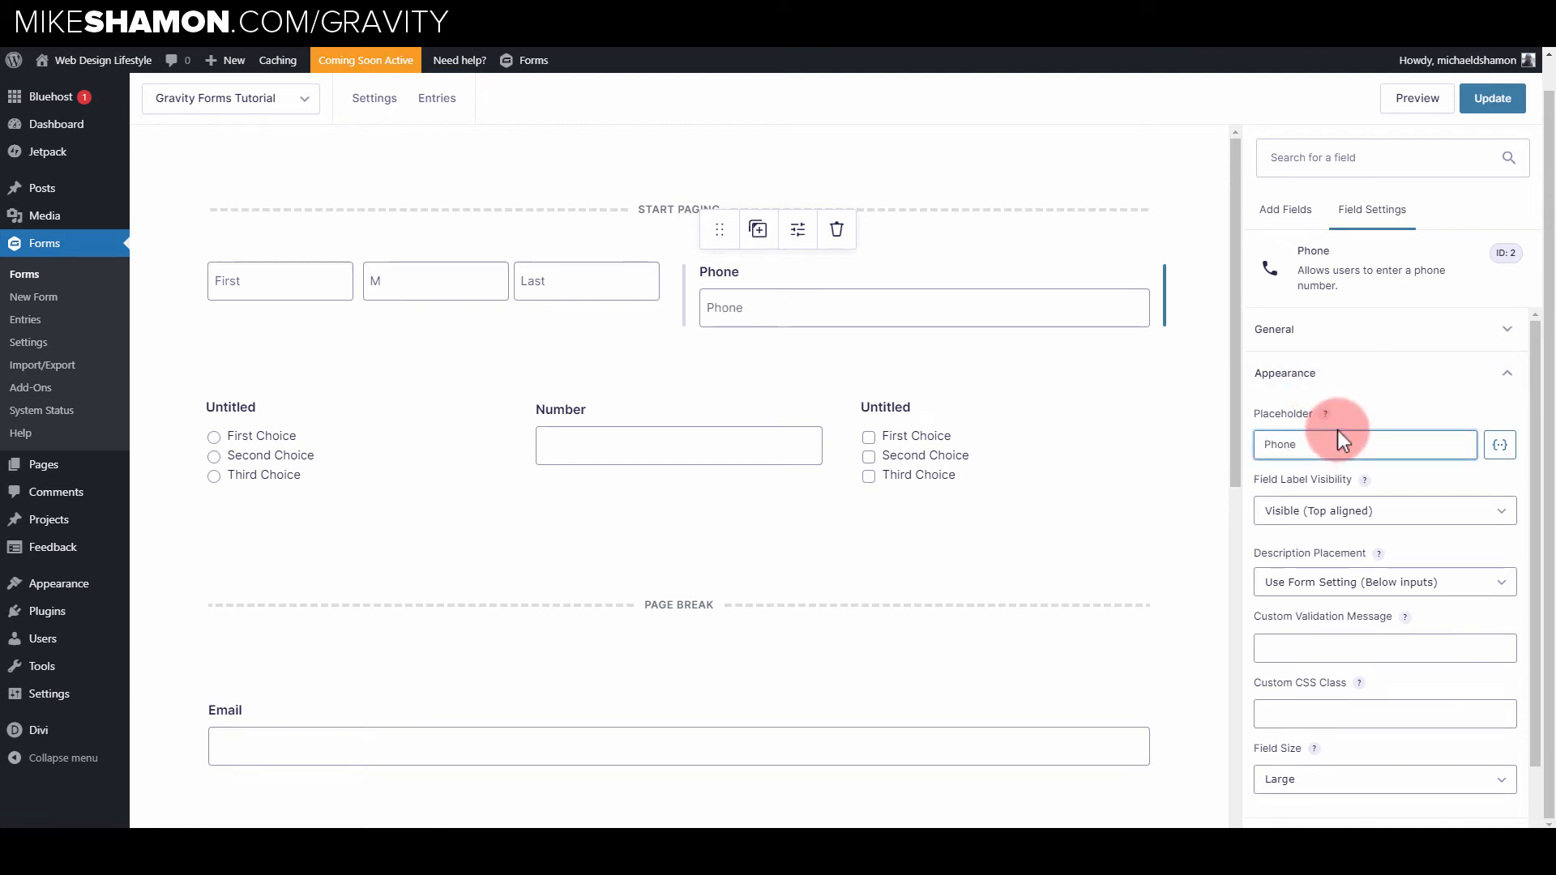
pyautogui.click(1368, 574)
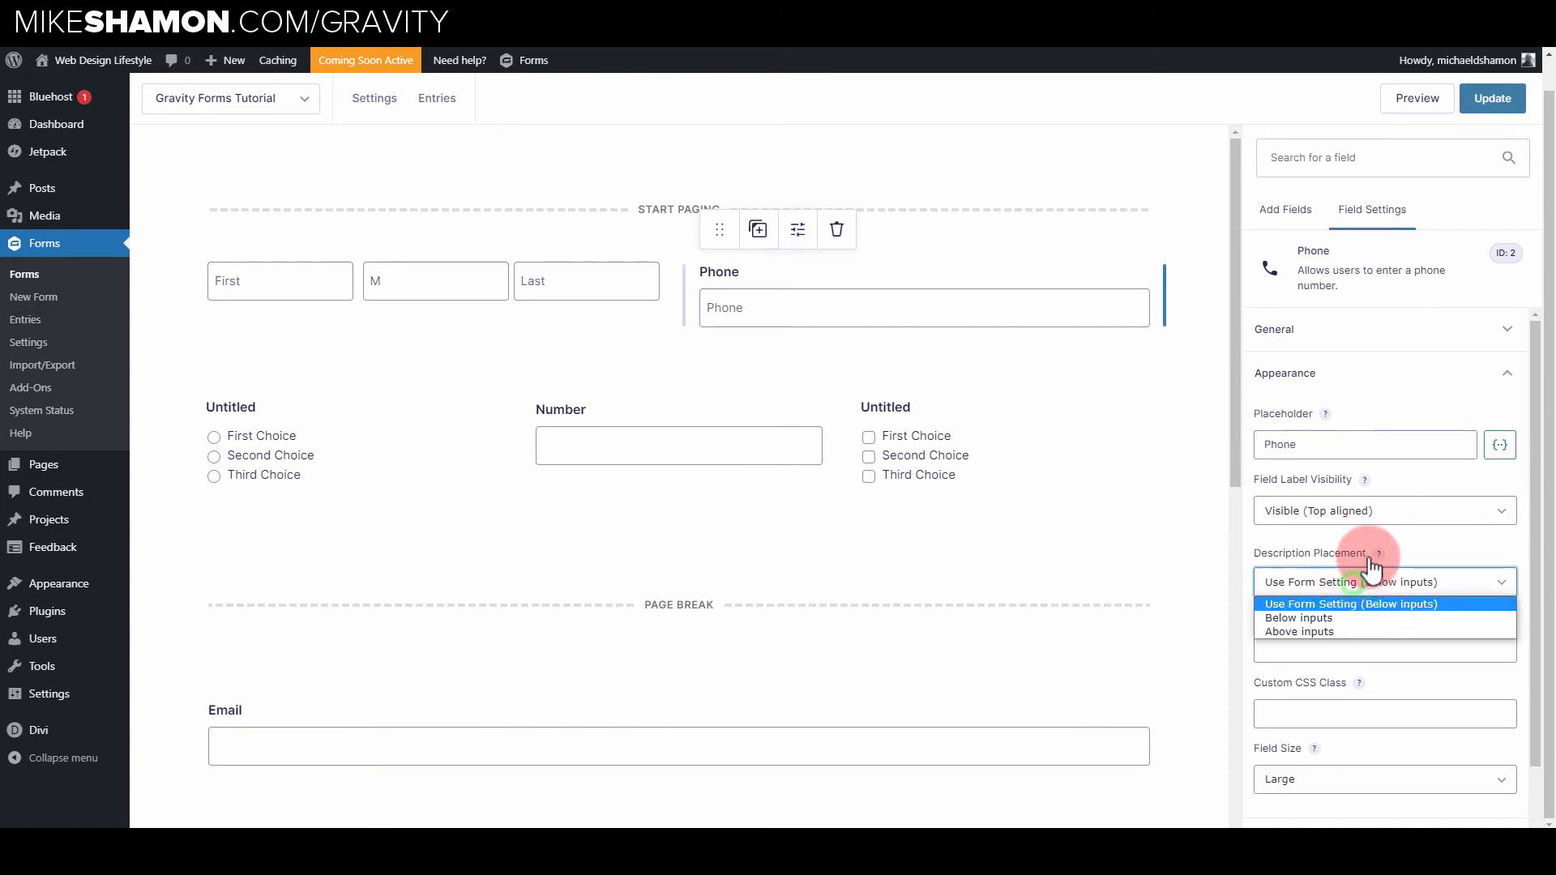
pyautogui.click(1369, 511)
pyautogui.click(1361, 549)
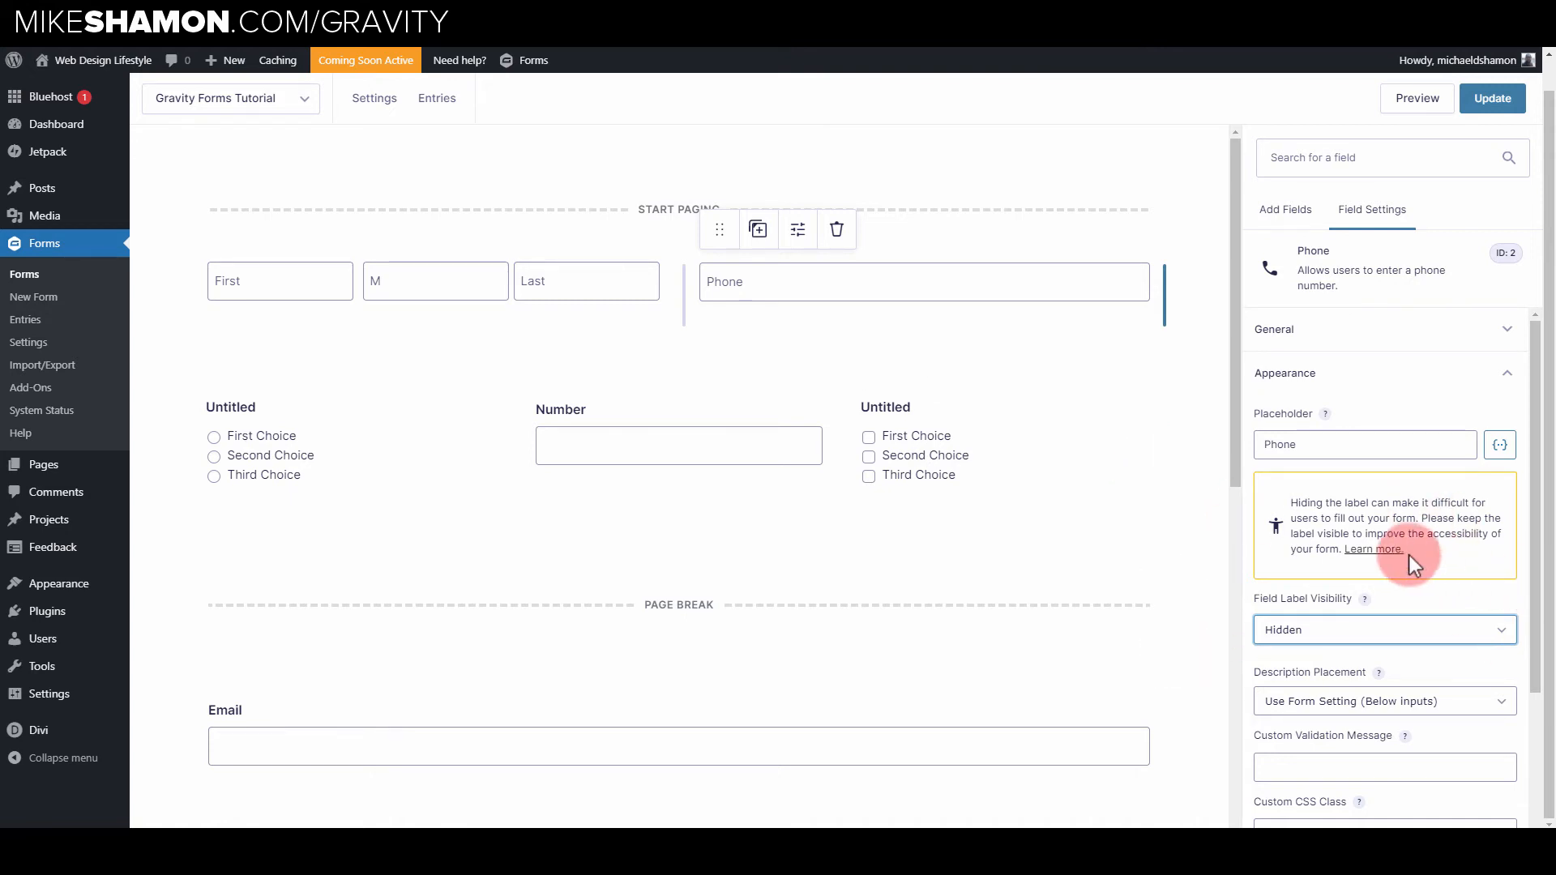
pyautogui.scroll(-3, 522, 480)
pyautogui.scroll(3, 538, 480)
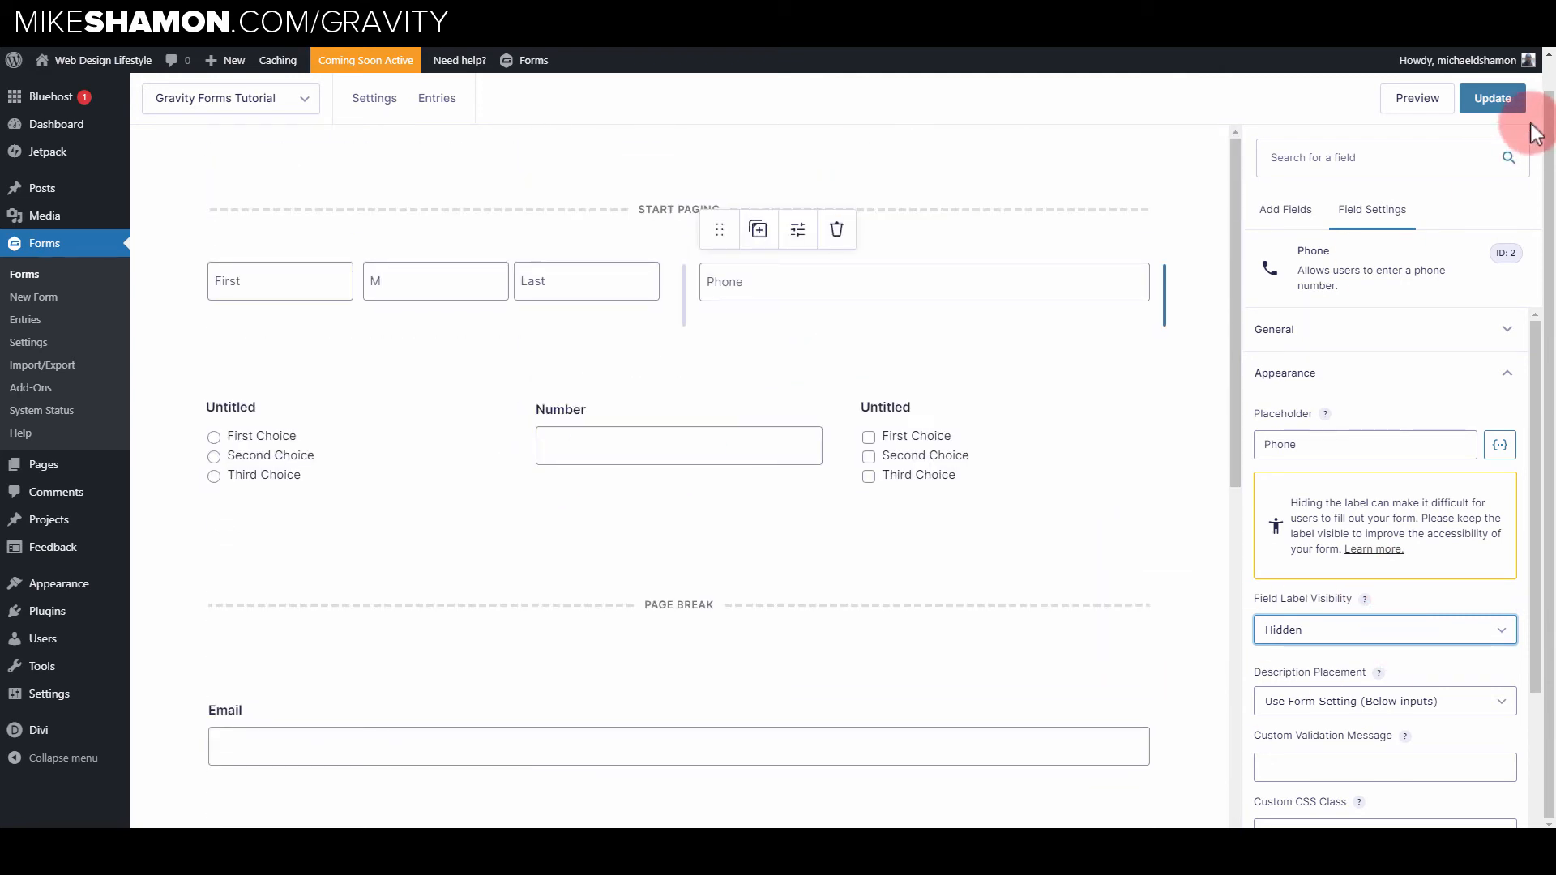
pyautogui.click(1492, 98)
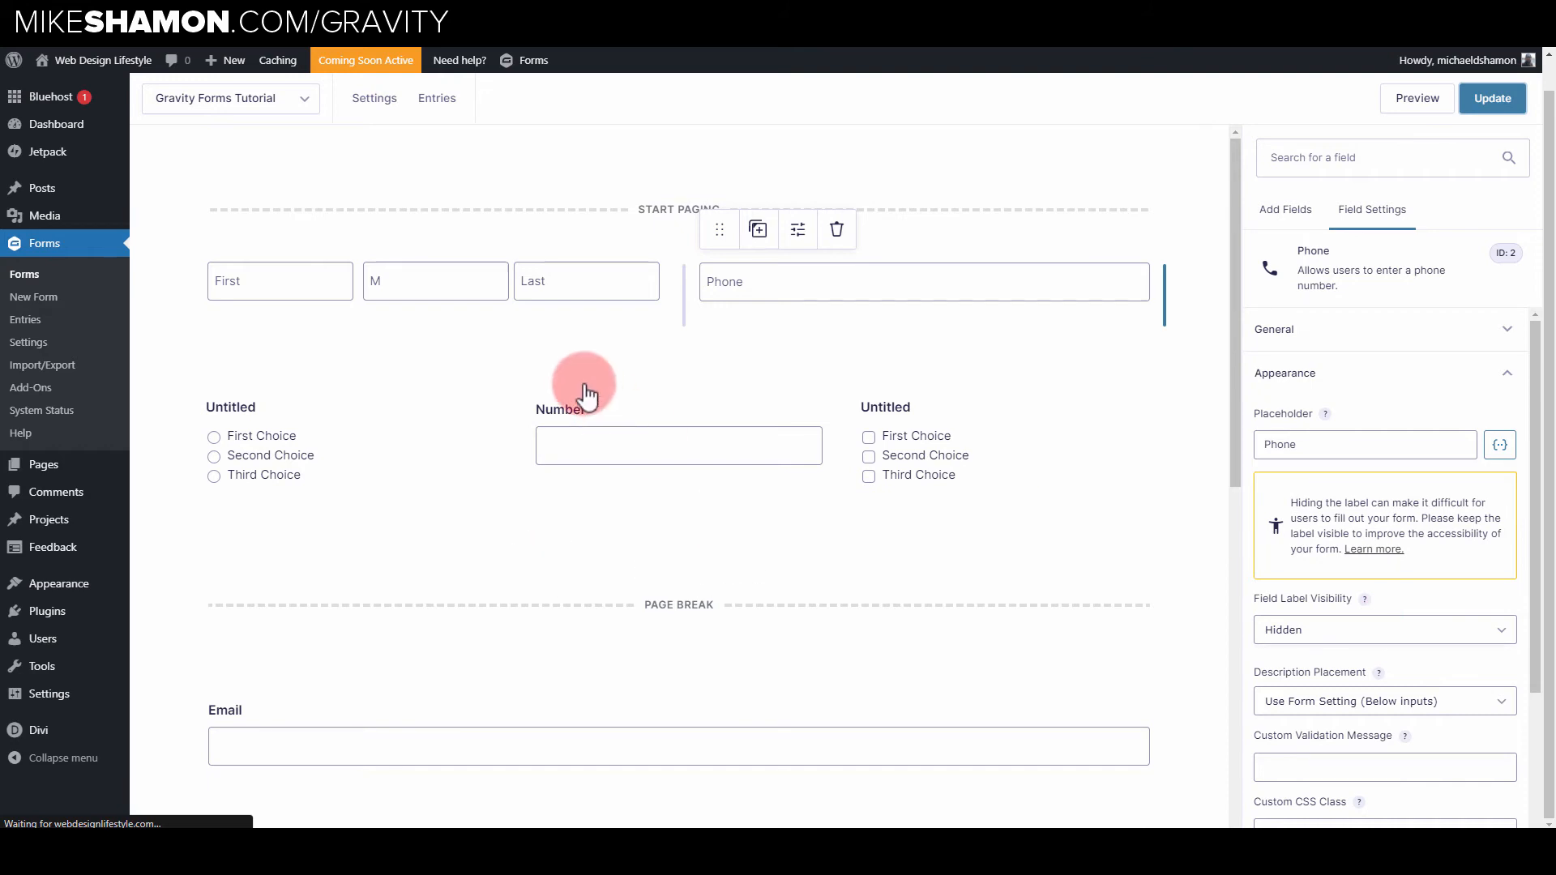
pyautogui.click(23, 198)
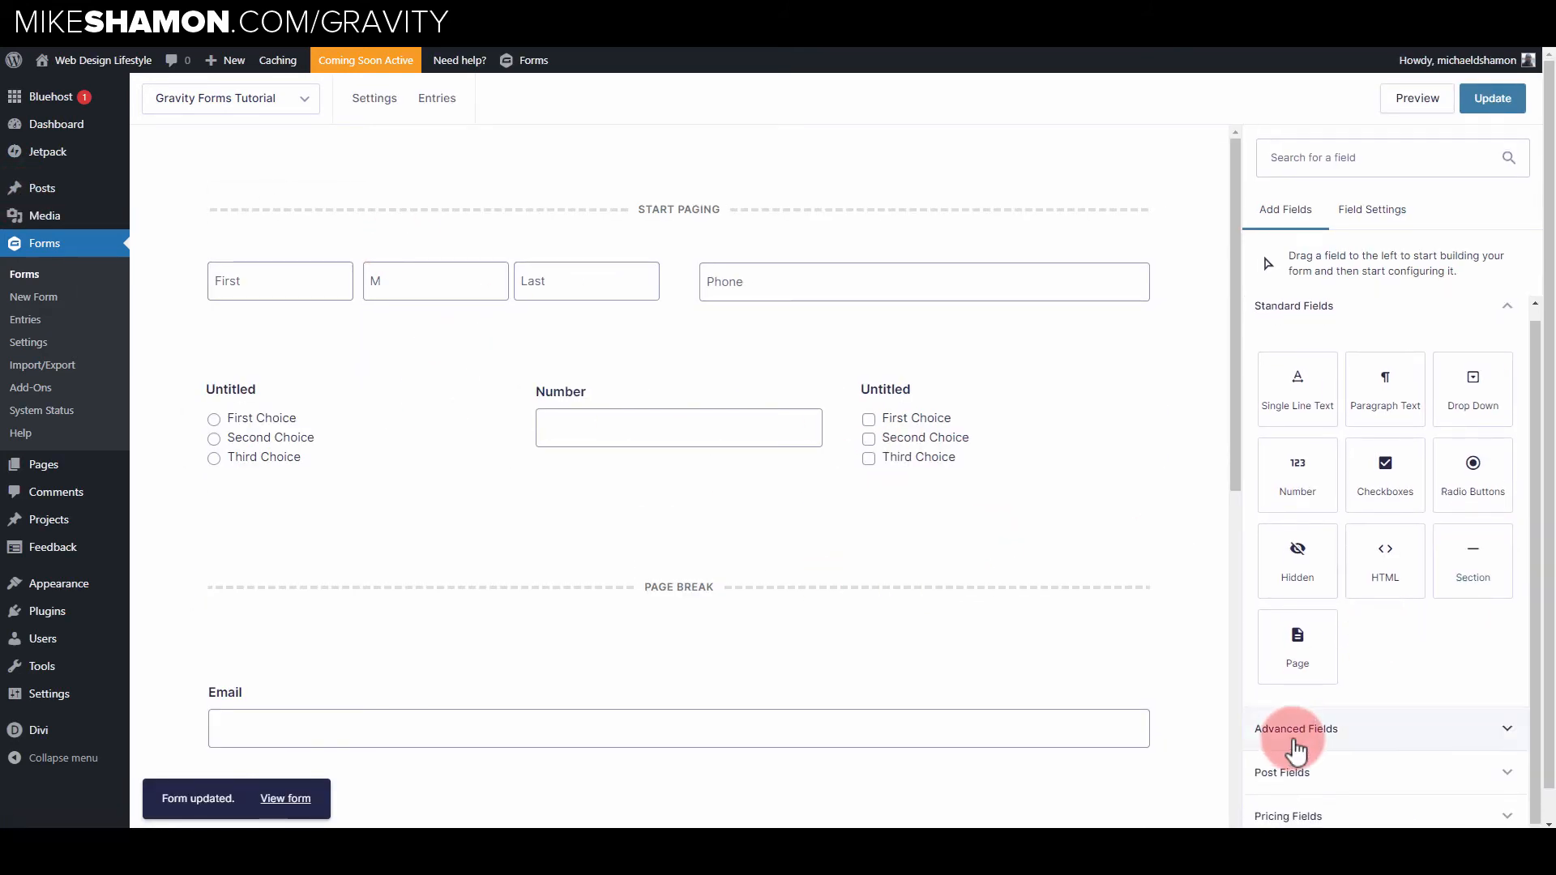
# - Add a Product pricing field between the Consent and Signature fields
pyautogui.click(1290, 818)
pyautogui.scroll(-10, 835, 429)
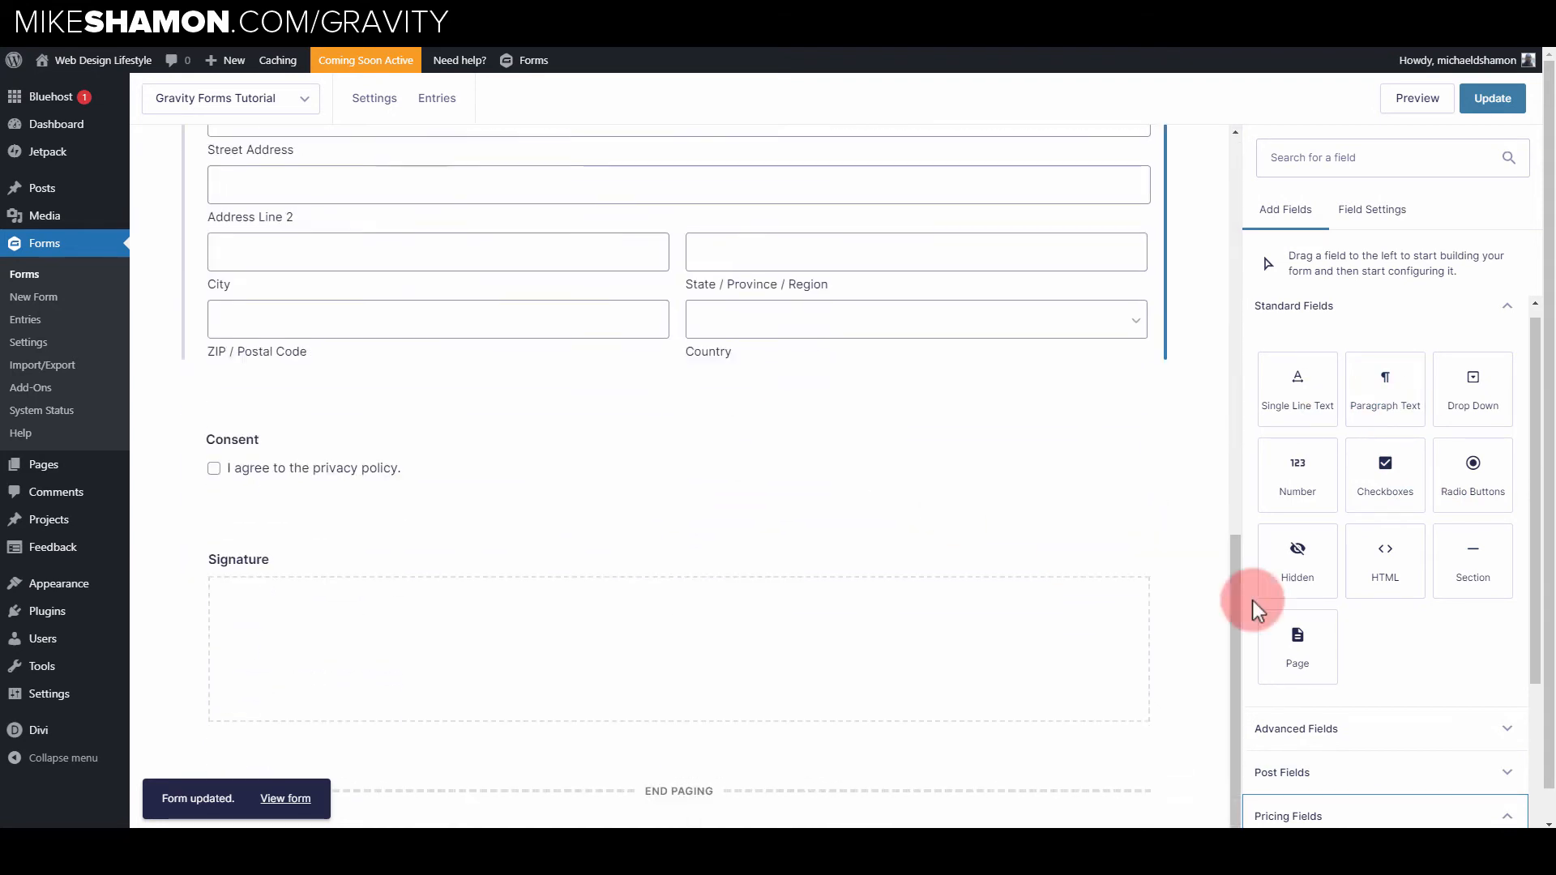
pyautogui.scroll(-3, 1486, 618)
pyautogui.moveTo(1296, 707)
pyautogui.mouseDown()
pyautogui.moveTo(882, 653)
pyautogui.moveTo(309, 493)
pyautogui.moveTo(340, 502)
pyautogui.mouseUp()
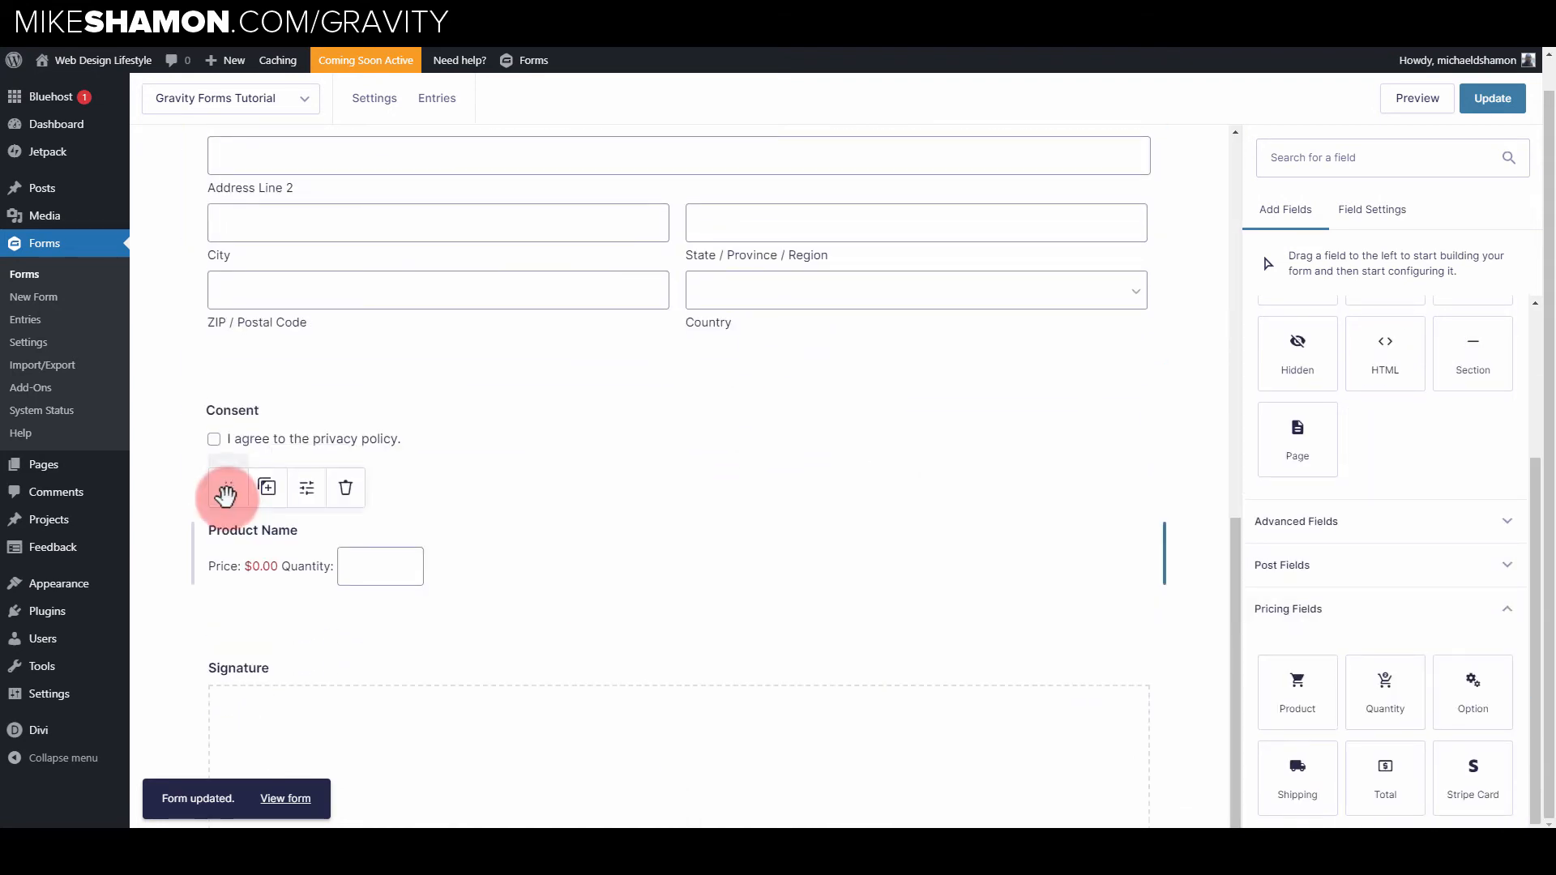
# - Set the Product field's price to 97
pyautogui.click(306, 496)
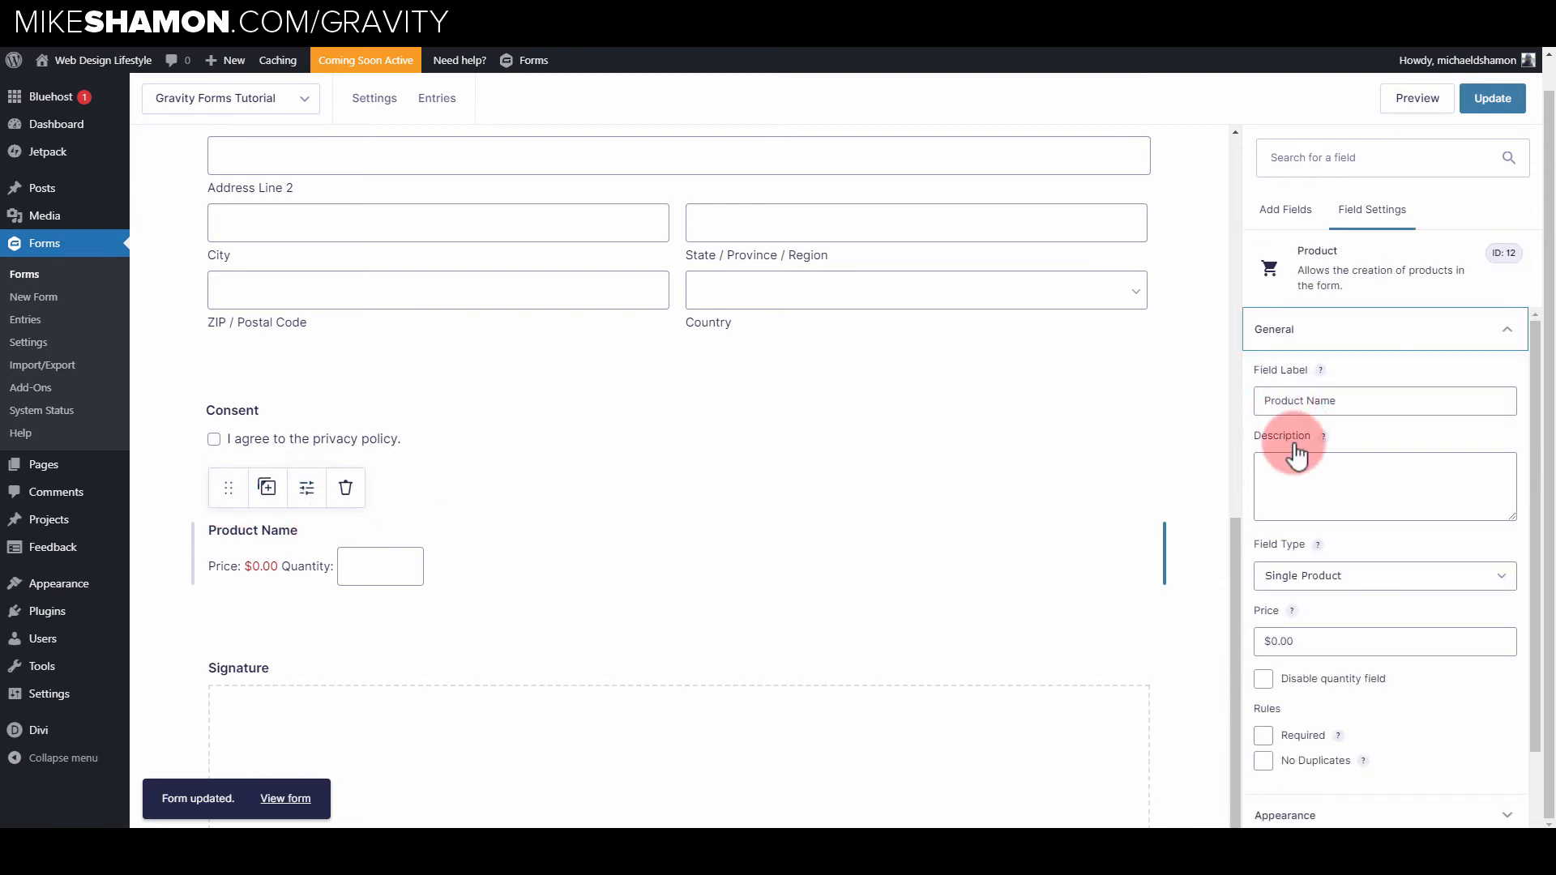
pyautogui.scroll(-1, 1329, 527)
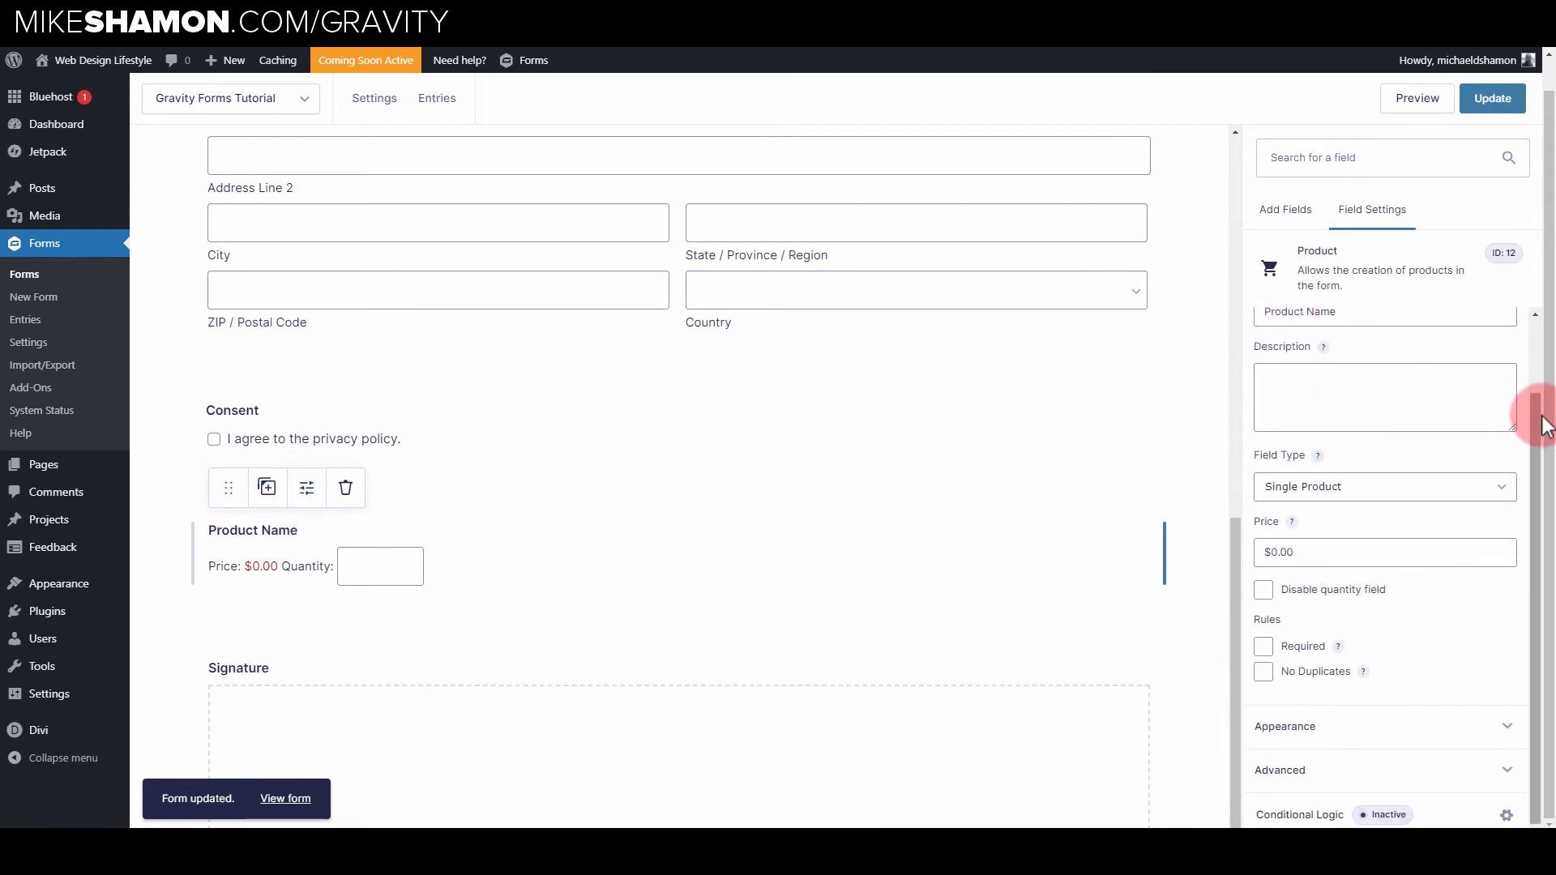
pyautogui.moveTo(1531, 410); pyautogui.dragTo(1531, 324)
pyautogui.moveTo(1542, 356); pyautogui.dragTo(1522, 421)
pyautogui.click(1334, 559)
pyautogui.moveTo(1318, 558); pyautogui.dragTo(1256, 548)
pyautogui.write('97')
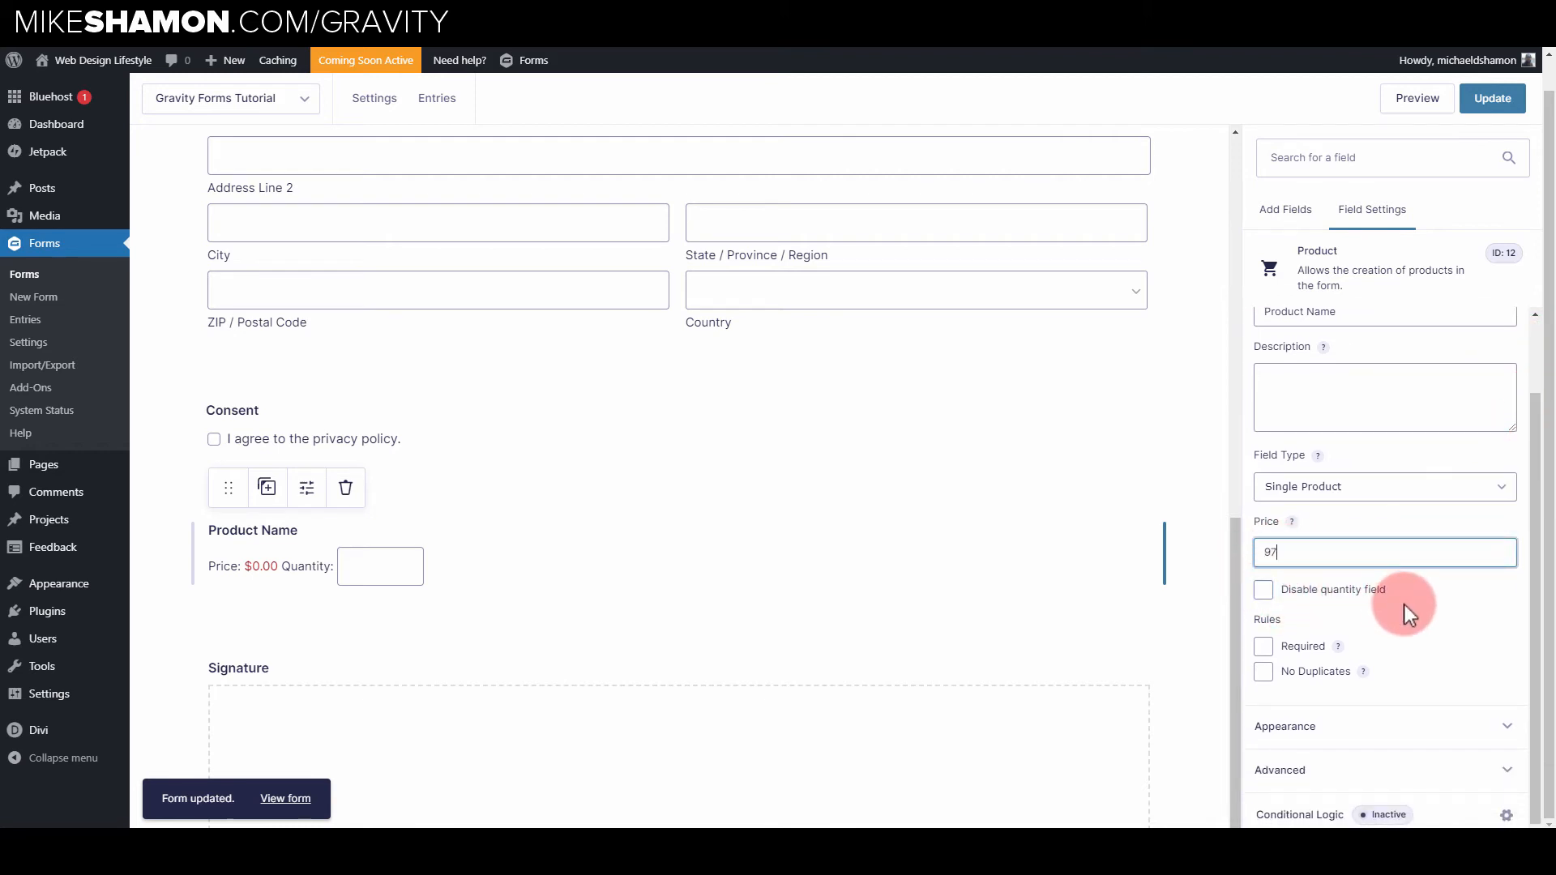
pyautogui.click(1430, 613)
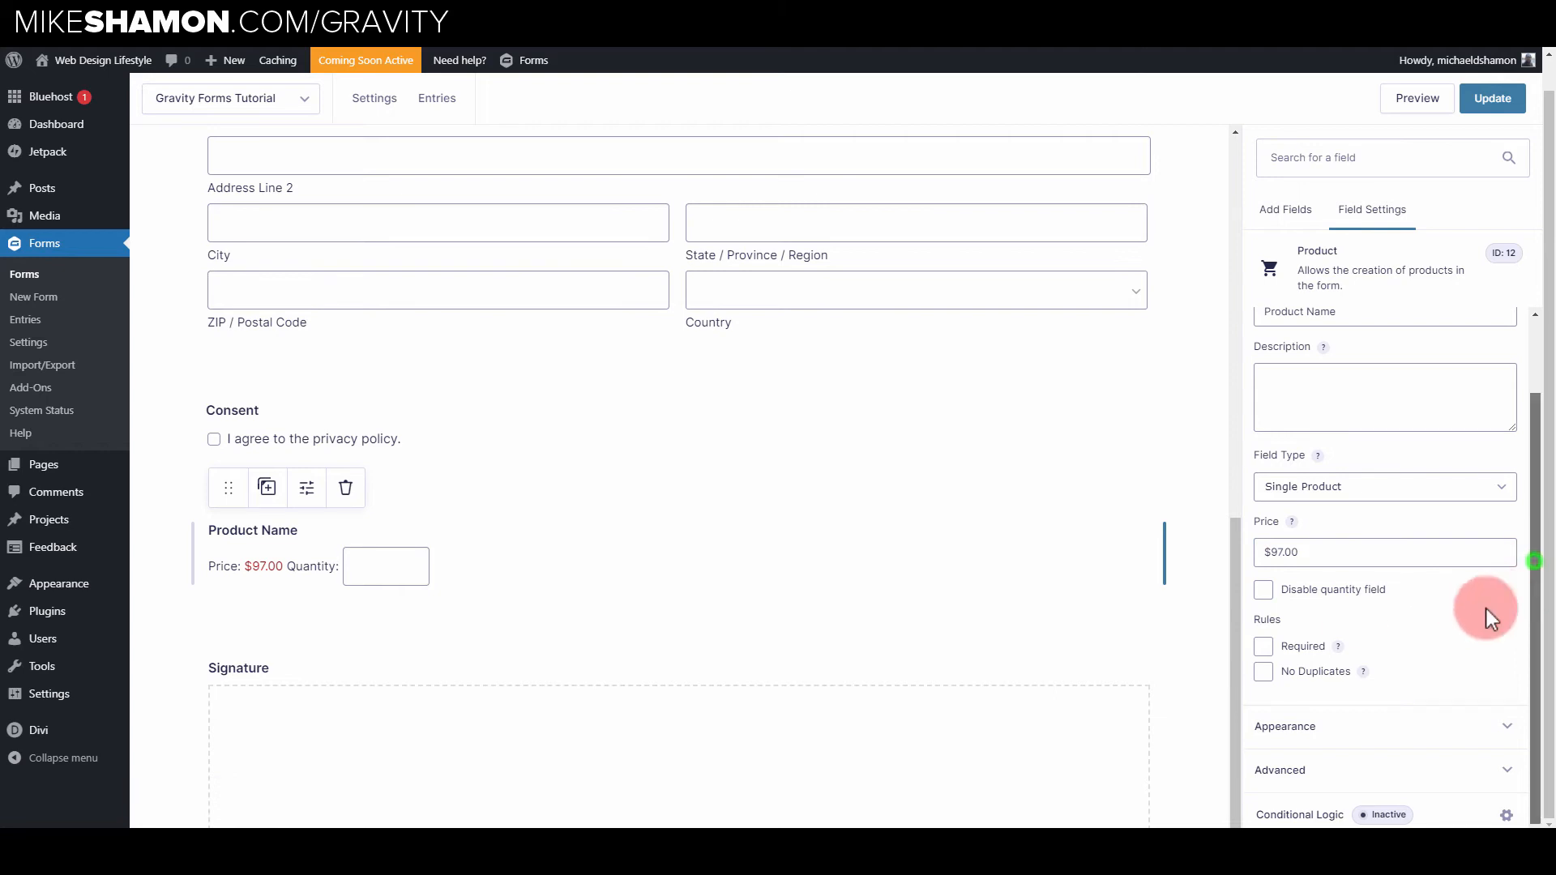
# - Disable the Product field's quantity field, mark the product as required, and check its advanced settings
pyautogui.click(1263, 591)
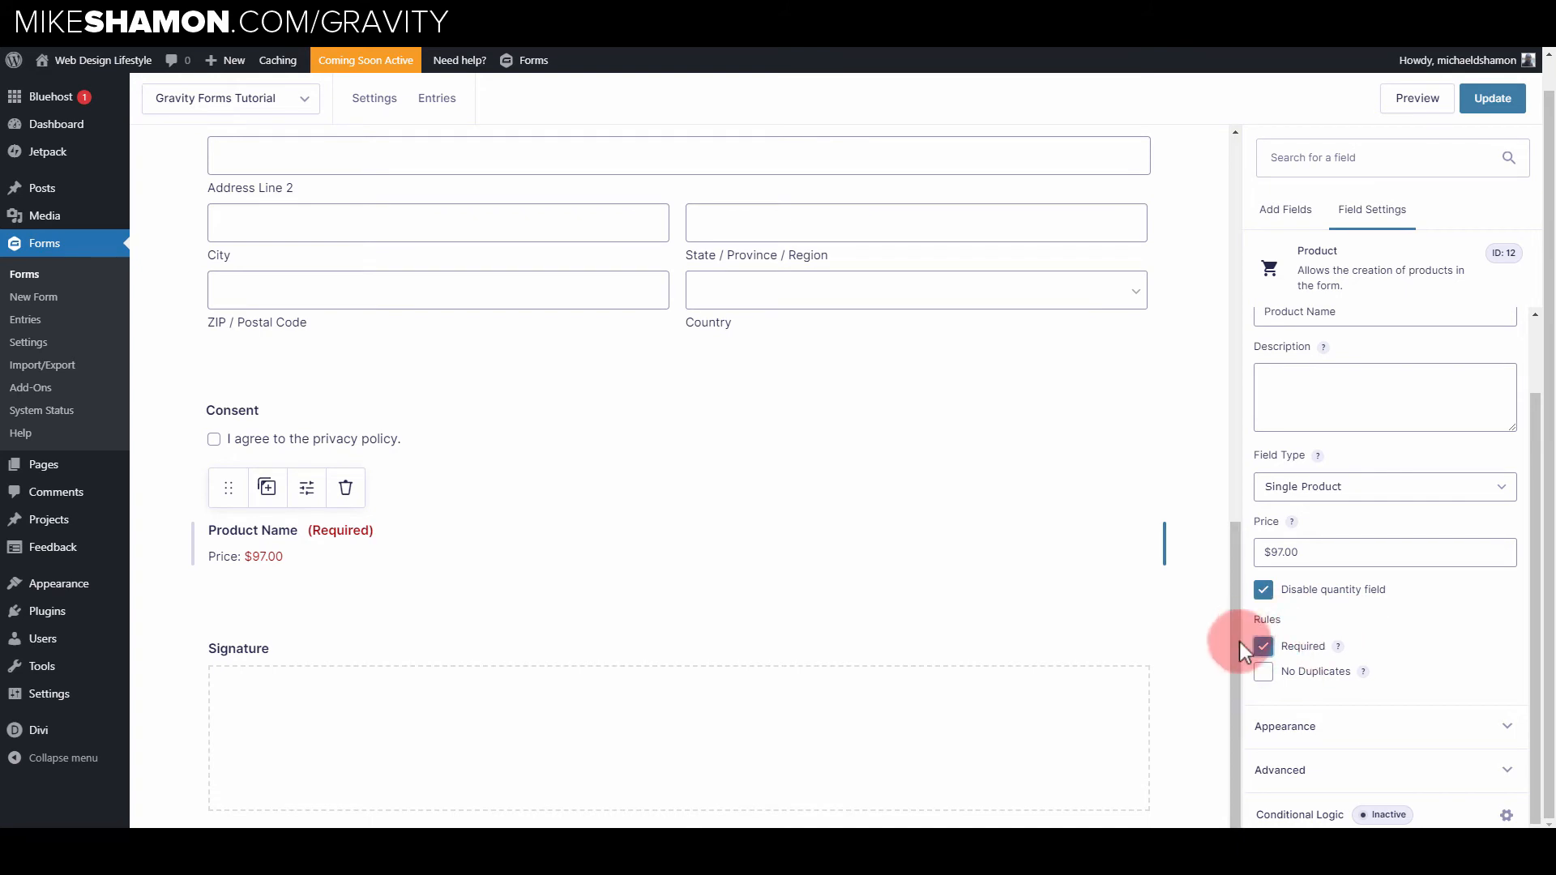
pyautogui.moveTo(373, 540); pyautogui.dragTo(310, 532)
pyautogui.click(381, 533)
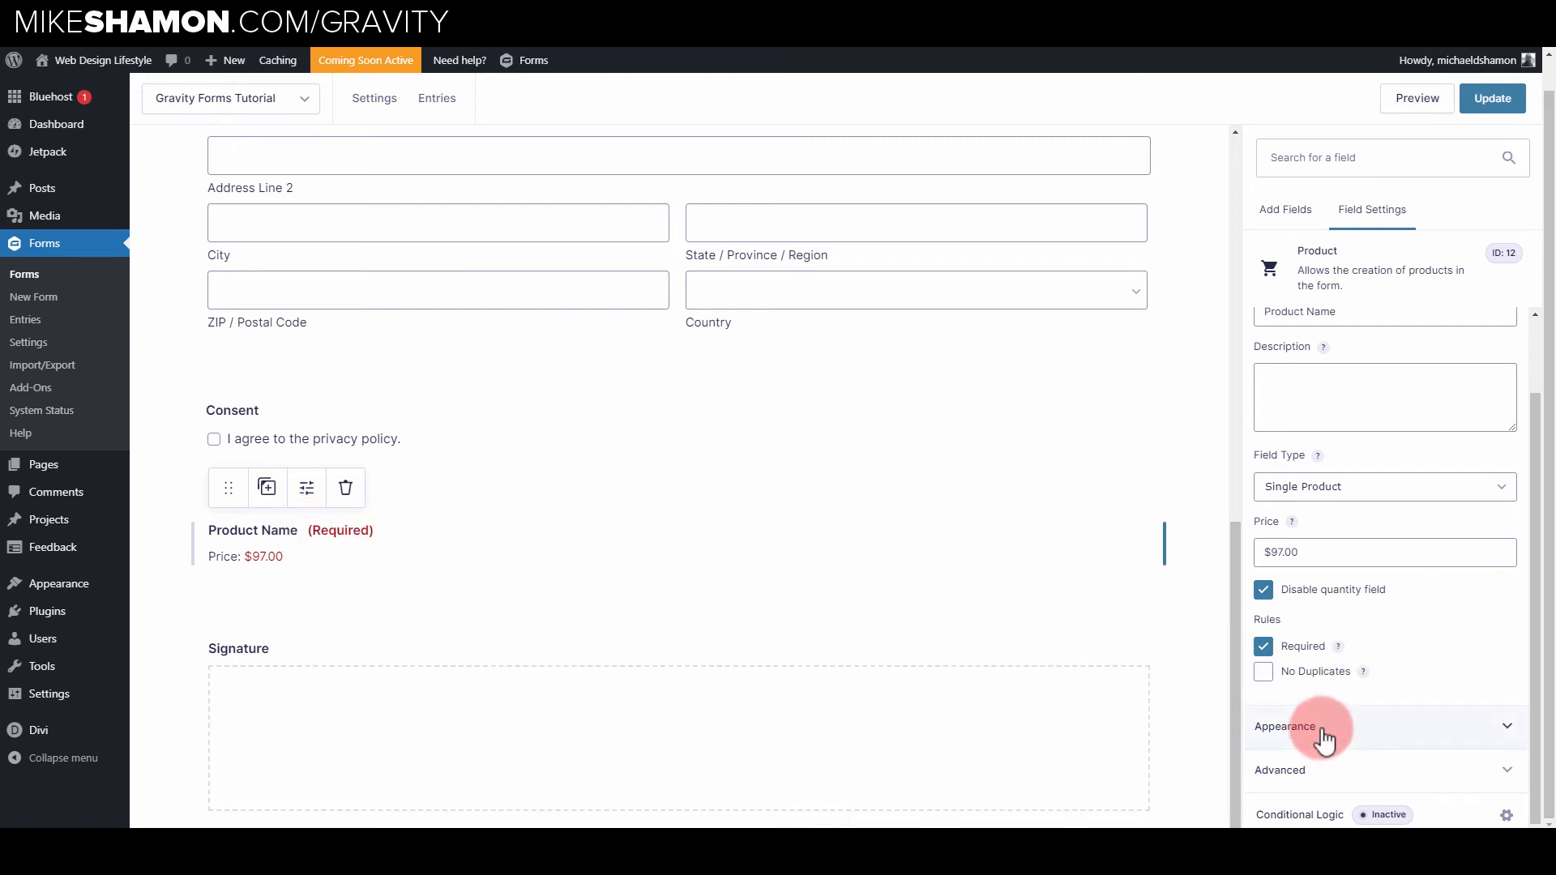
pyautogui.click(1454, 773)
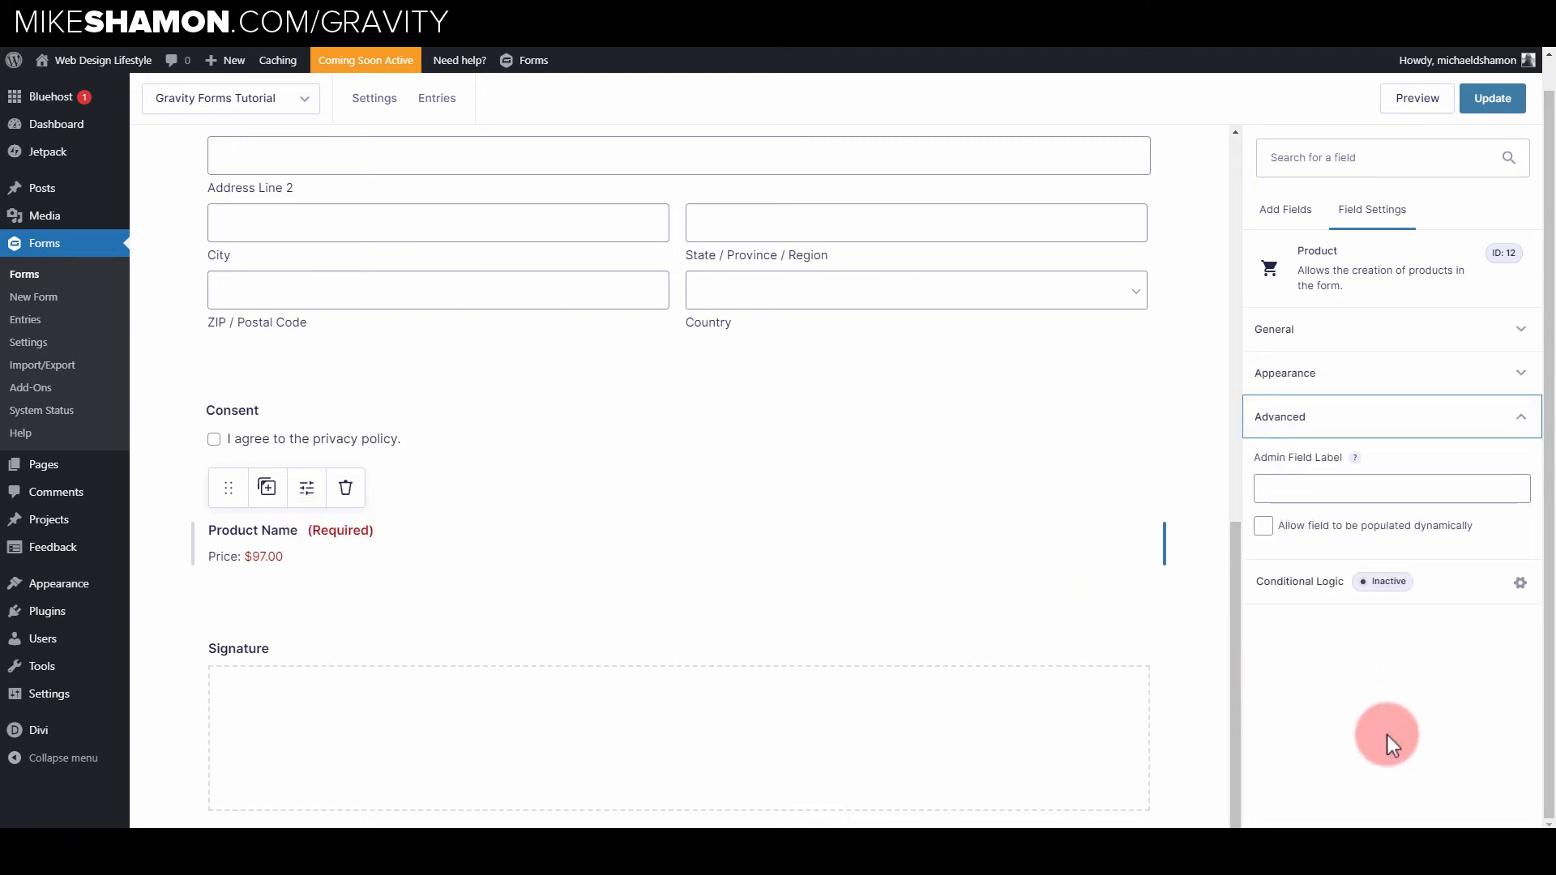
# - Add a Total pricing field between the Product and Signature fields
pyautogui.click(1299, 204)
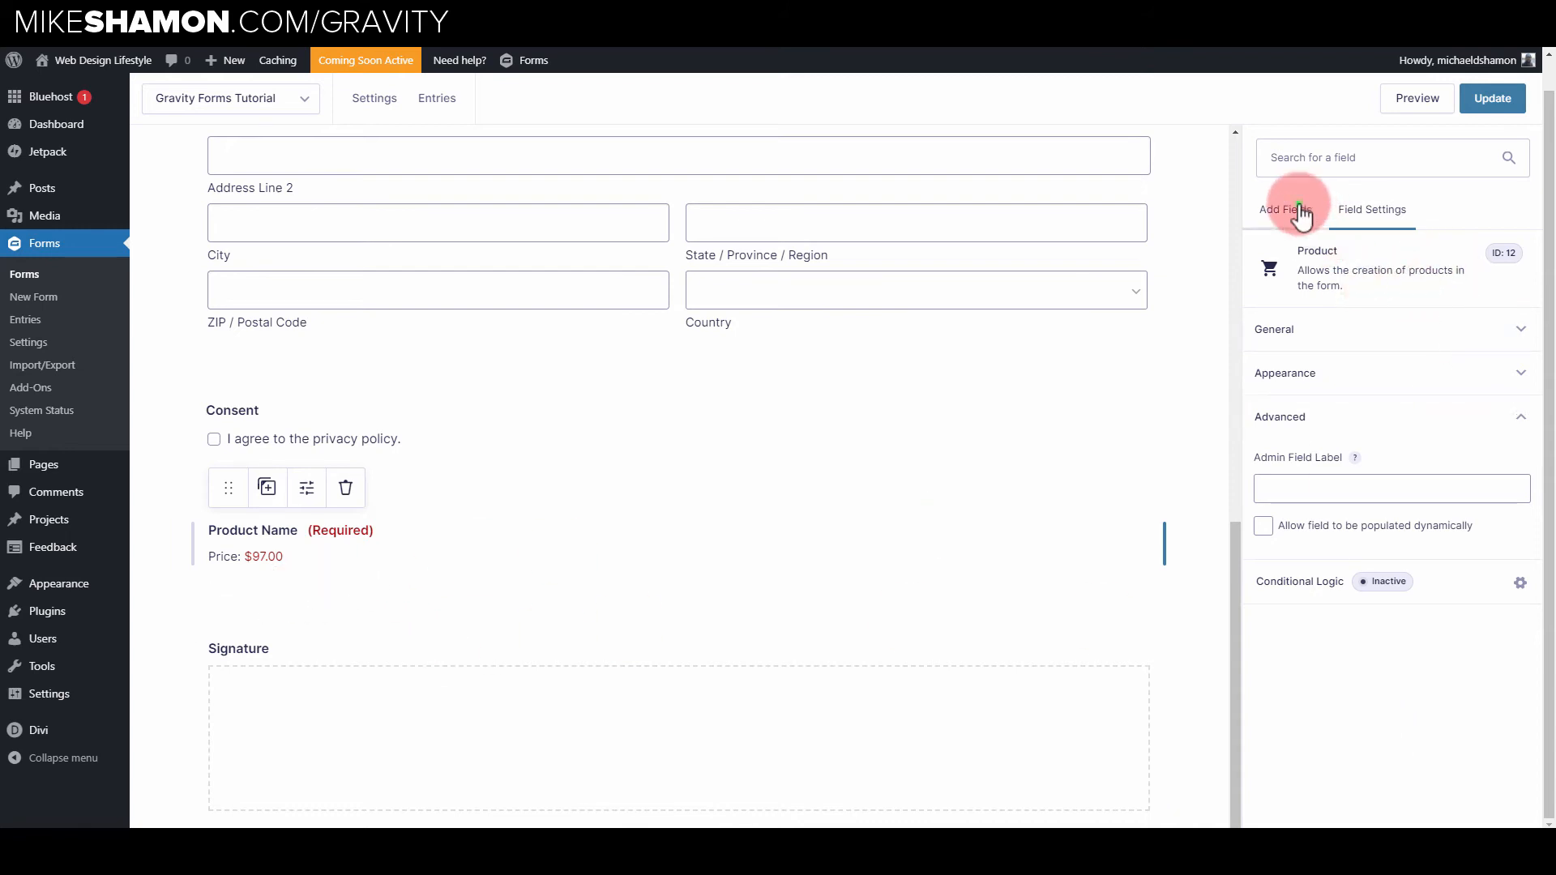
pyautogui.click(1346, 786)
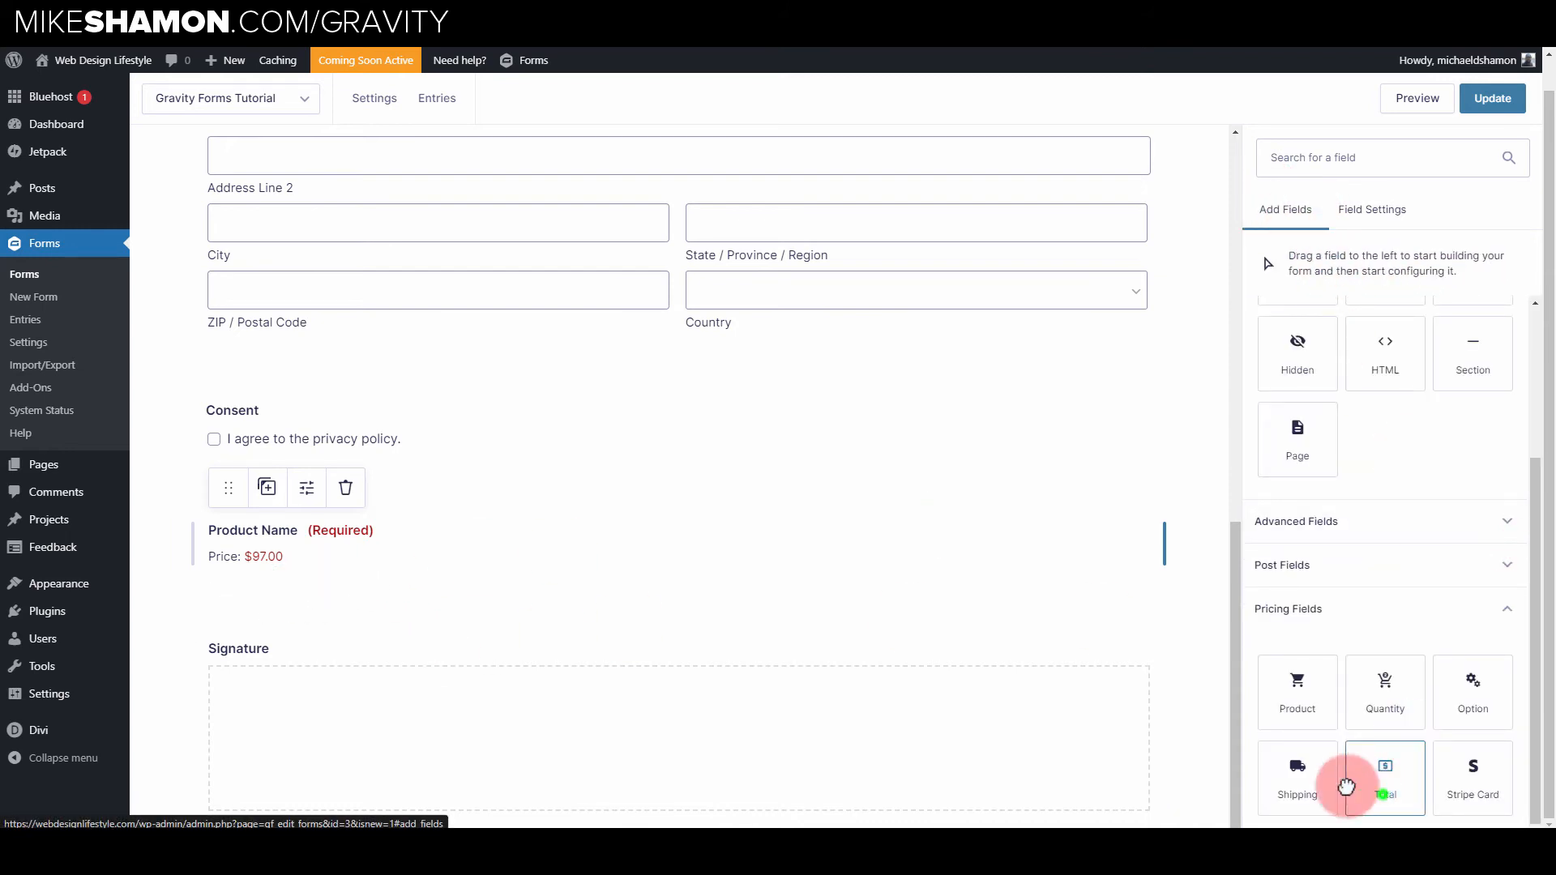
pyautogui.moveTo(1345, 786)
pyautogui.mouseDown()
pyautogui.moveTo(300, 571)
pyautogui.moveTo(337, 597)
pyautogui.moveTo(480, 608)
pyautogui.moveTo(466, 595)
pyautogui.mouseUp()
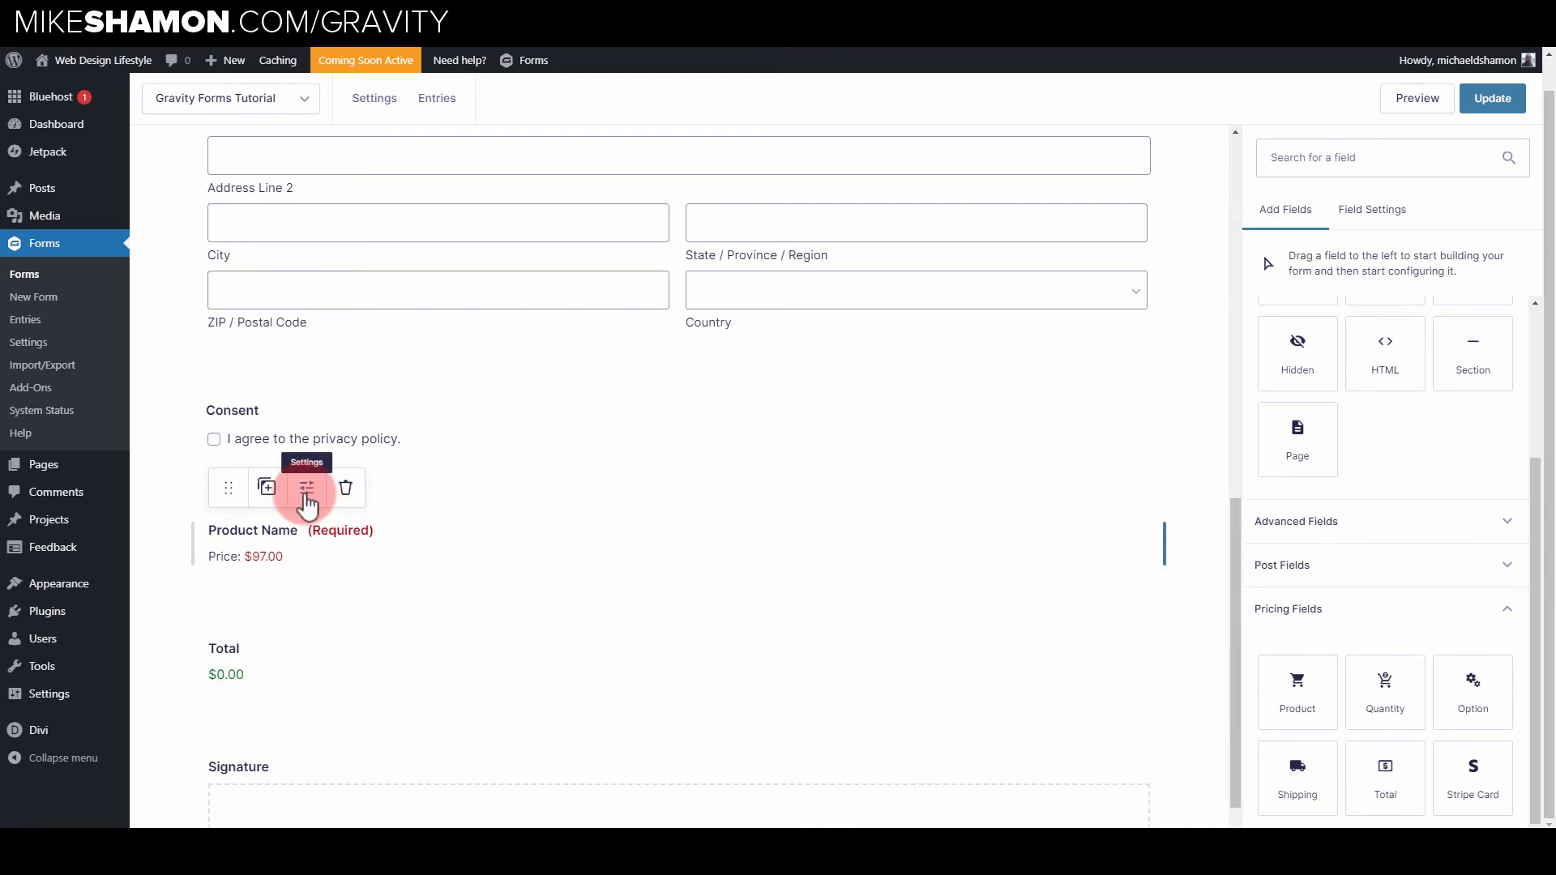
# - Turn off the Required rule for the Product field
pyautogui.click(307, 490)
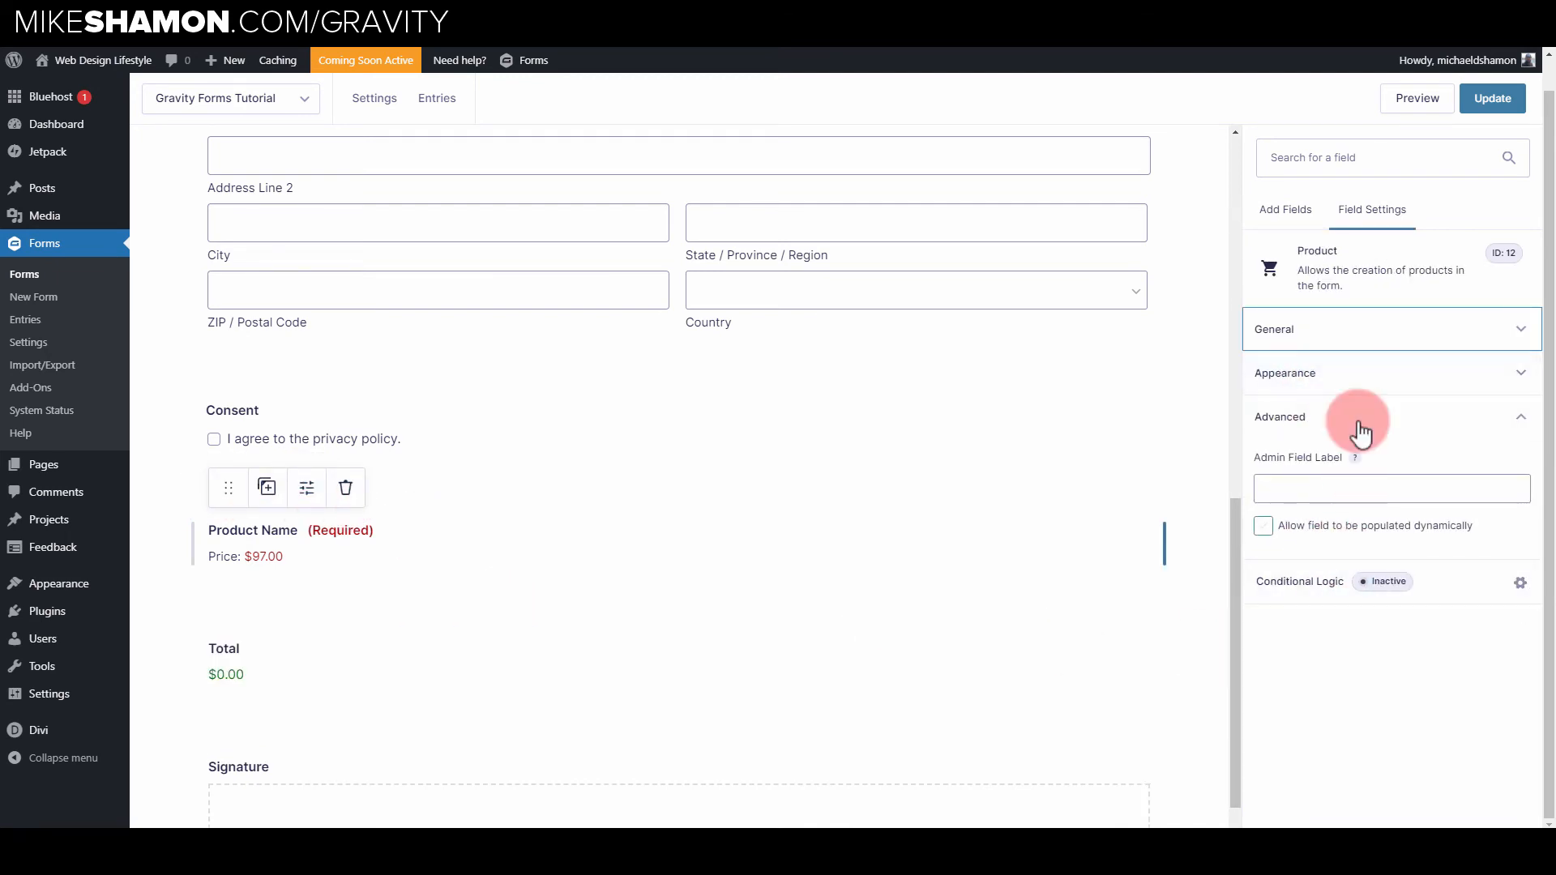
pyautogui.click(1365, 373)
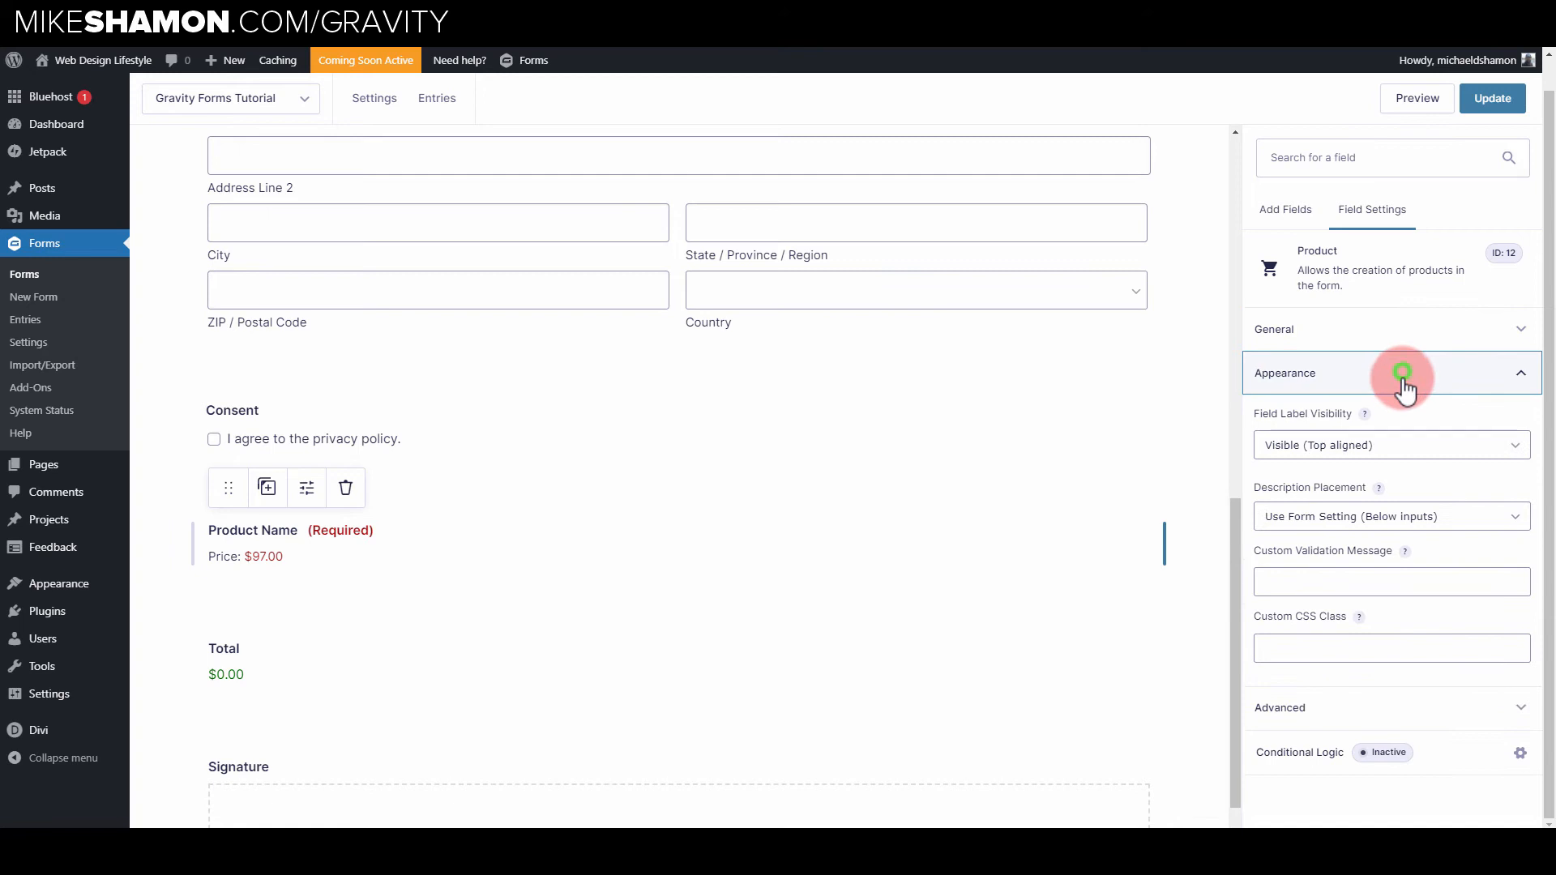
pyautogui.click(1341, 332)
pyautogui.click(1262, 735)
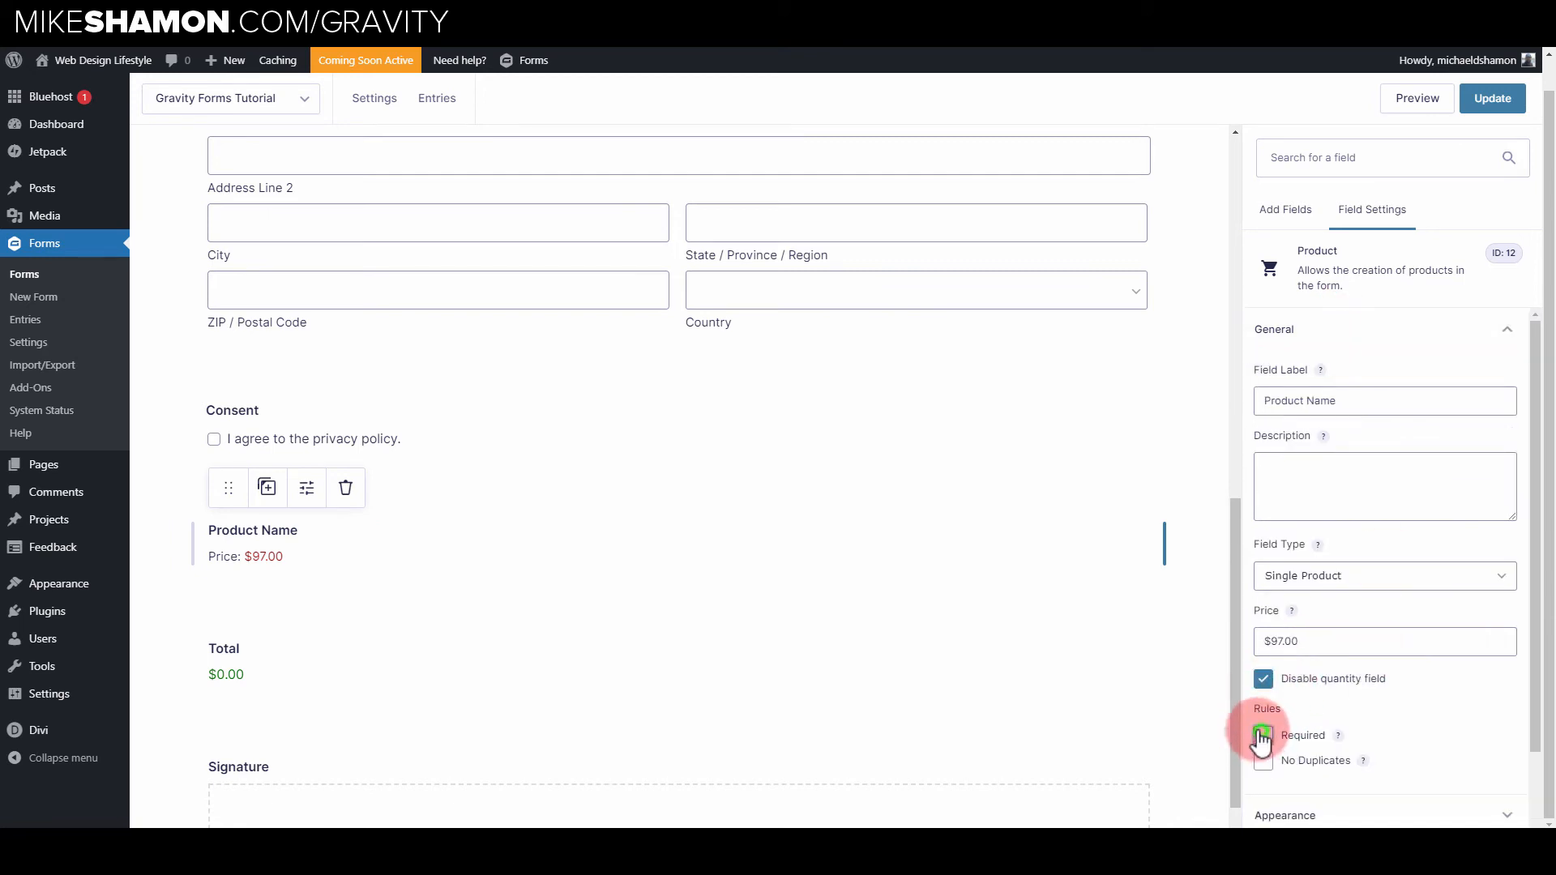
# - Make the Name field on the form's first page required
pyautogui.scroll(5, 391, 435)
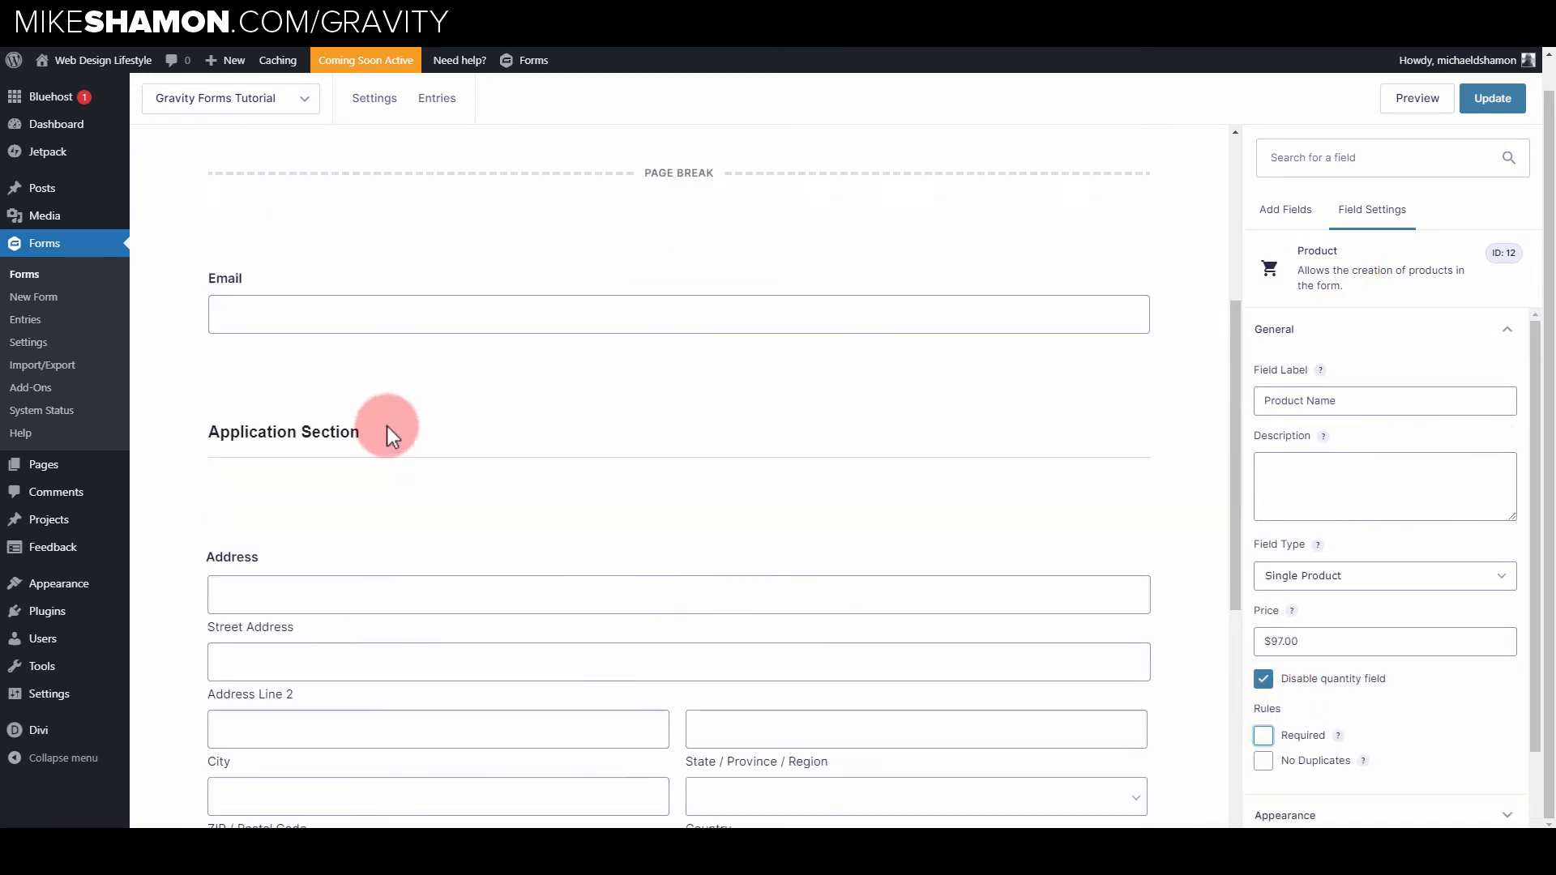
pyautogui.scroll(5, 391, 435)
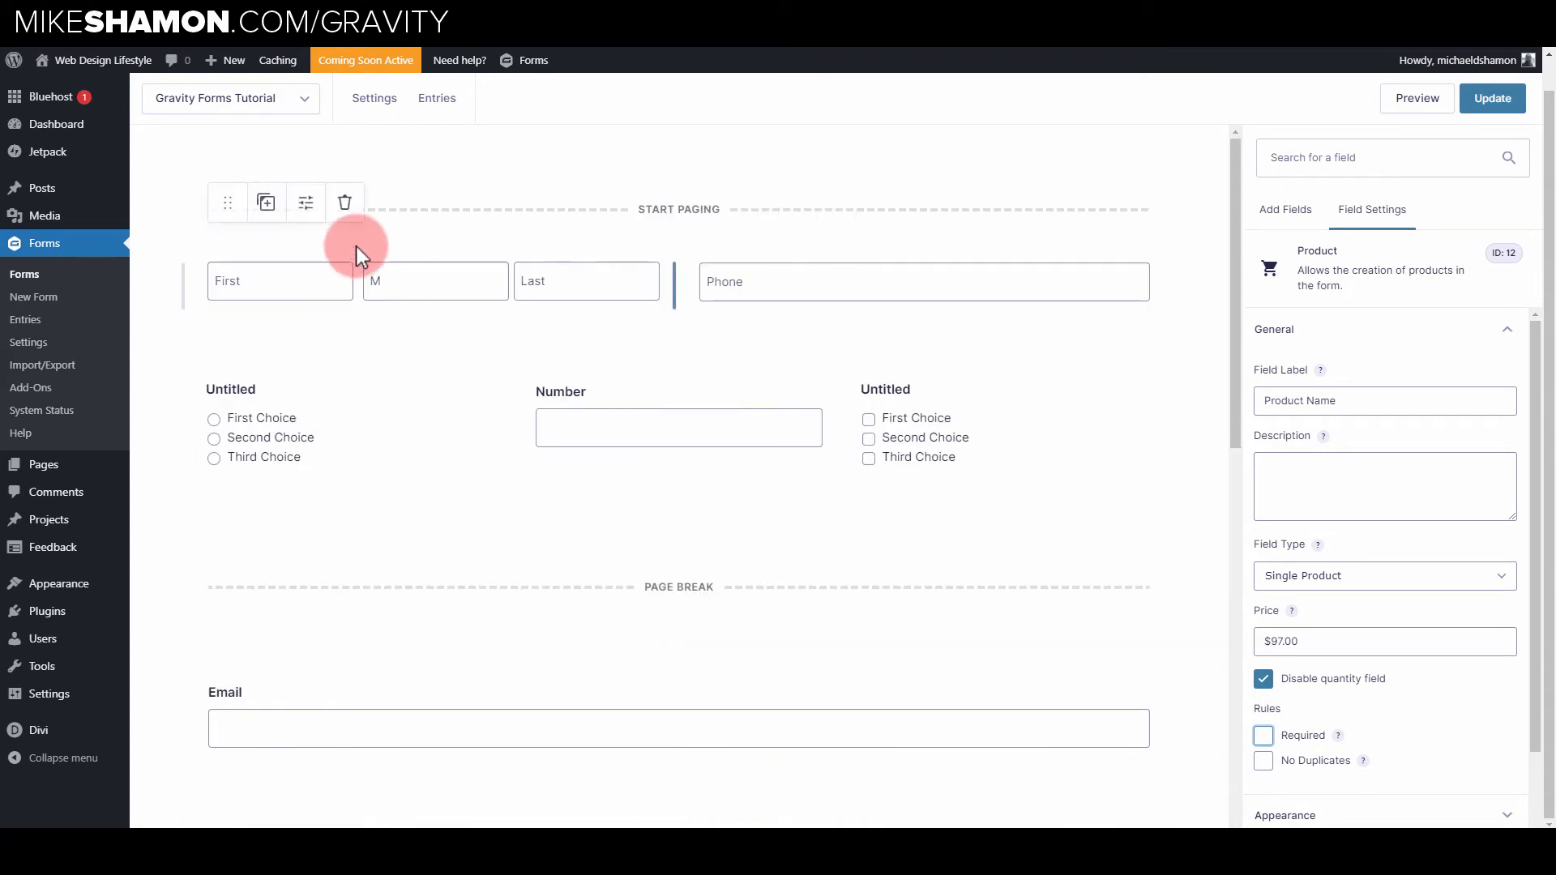
pyautogui.click(312, 260)
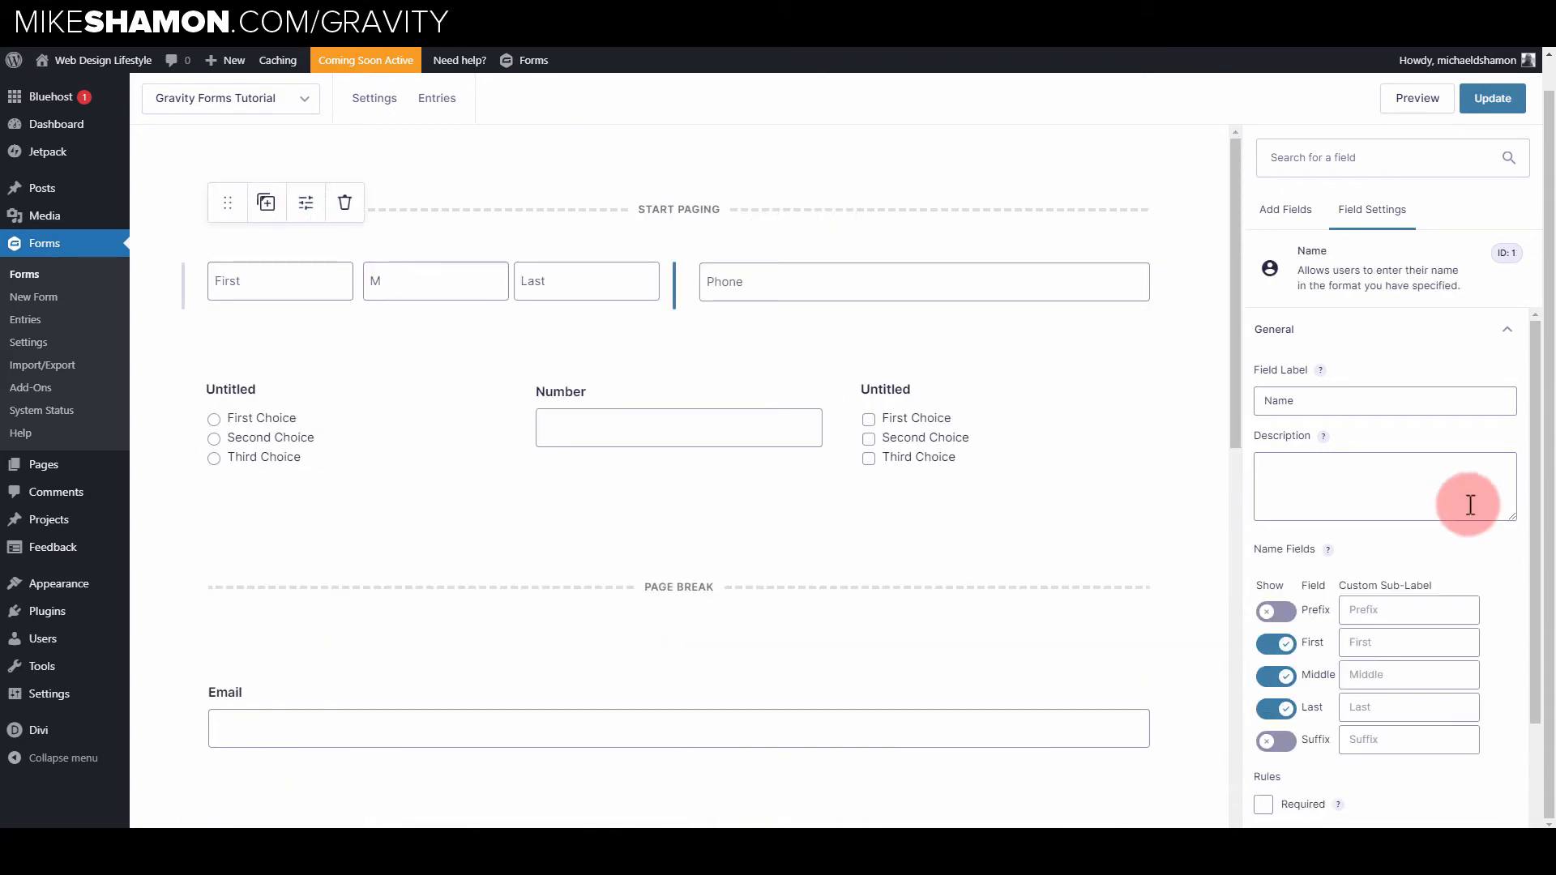
pyautogui.scroll(-2, 1470, 502)
pyautogui.click(1263, 671)
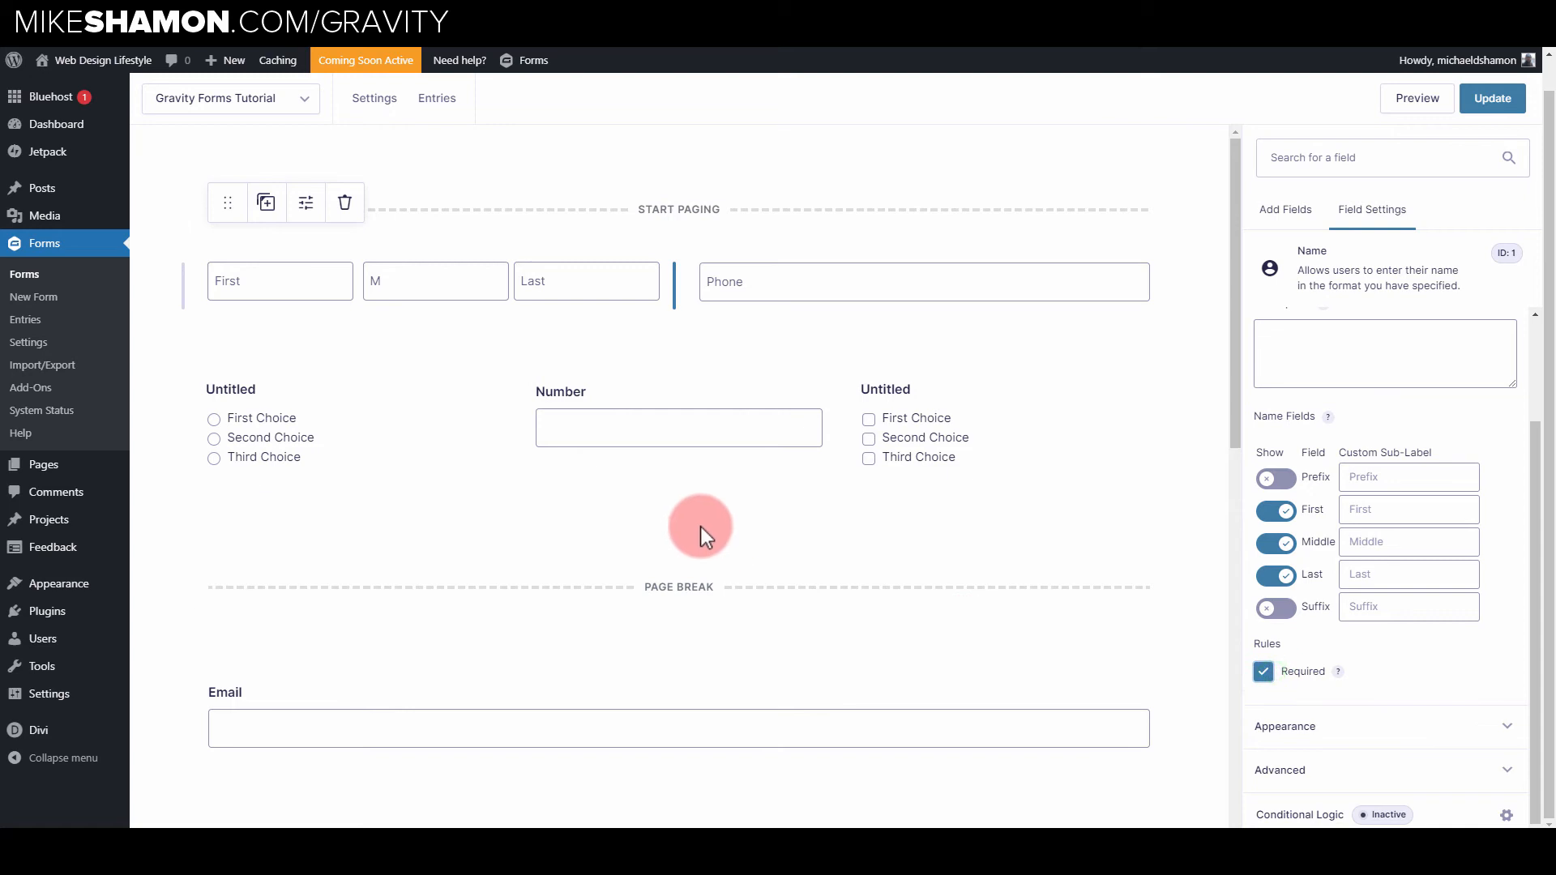
# - Add a Shipping pricing field between the Product and Total fields
pyautogui.scroll(-7, 700, 526)
pyautogui.scroll(-4, 700, 527)
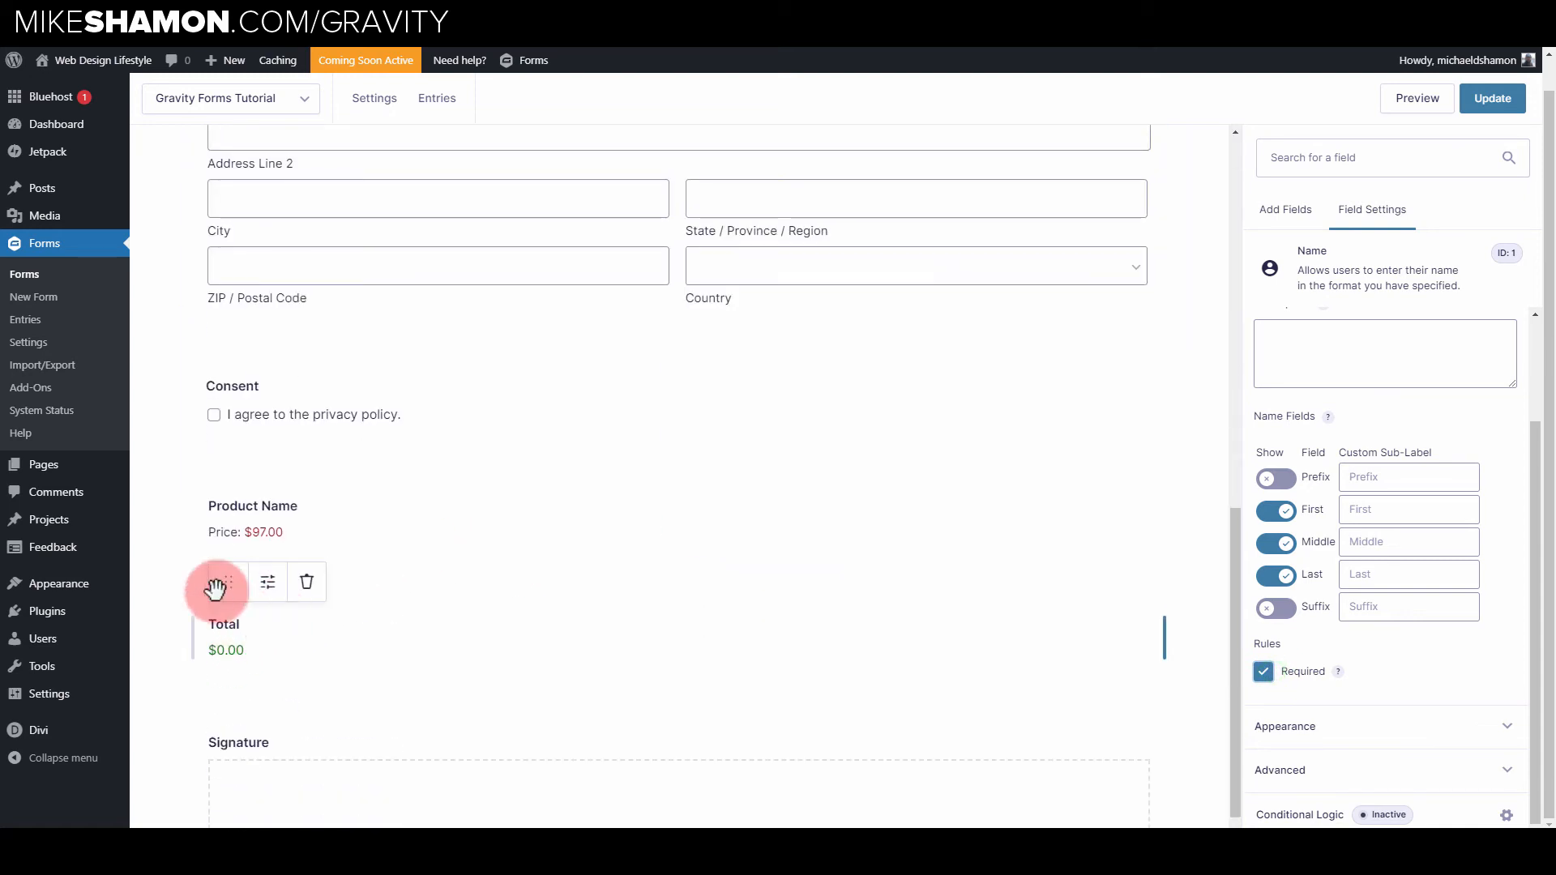
pyautogui.click(227, 636)
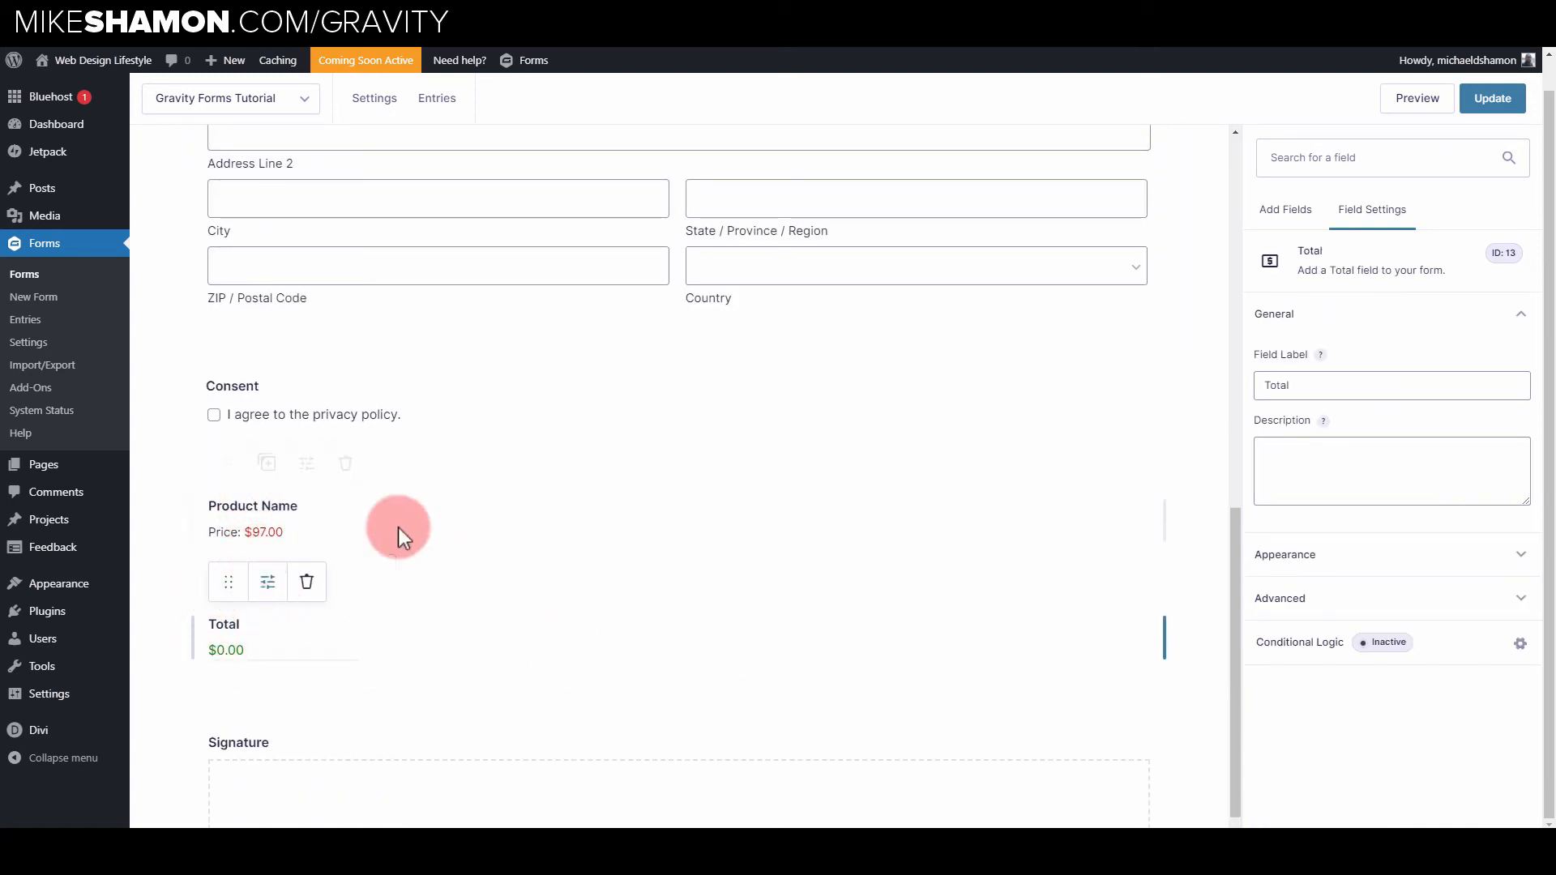
pyautogui.click(1281, 207)
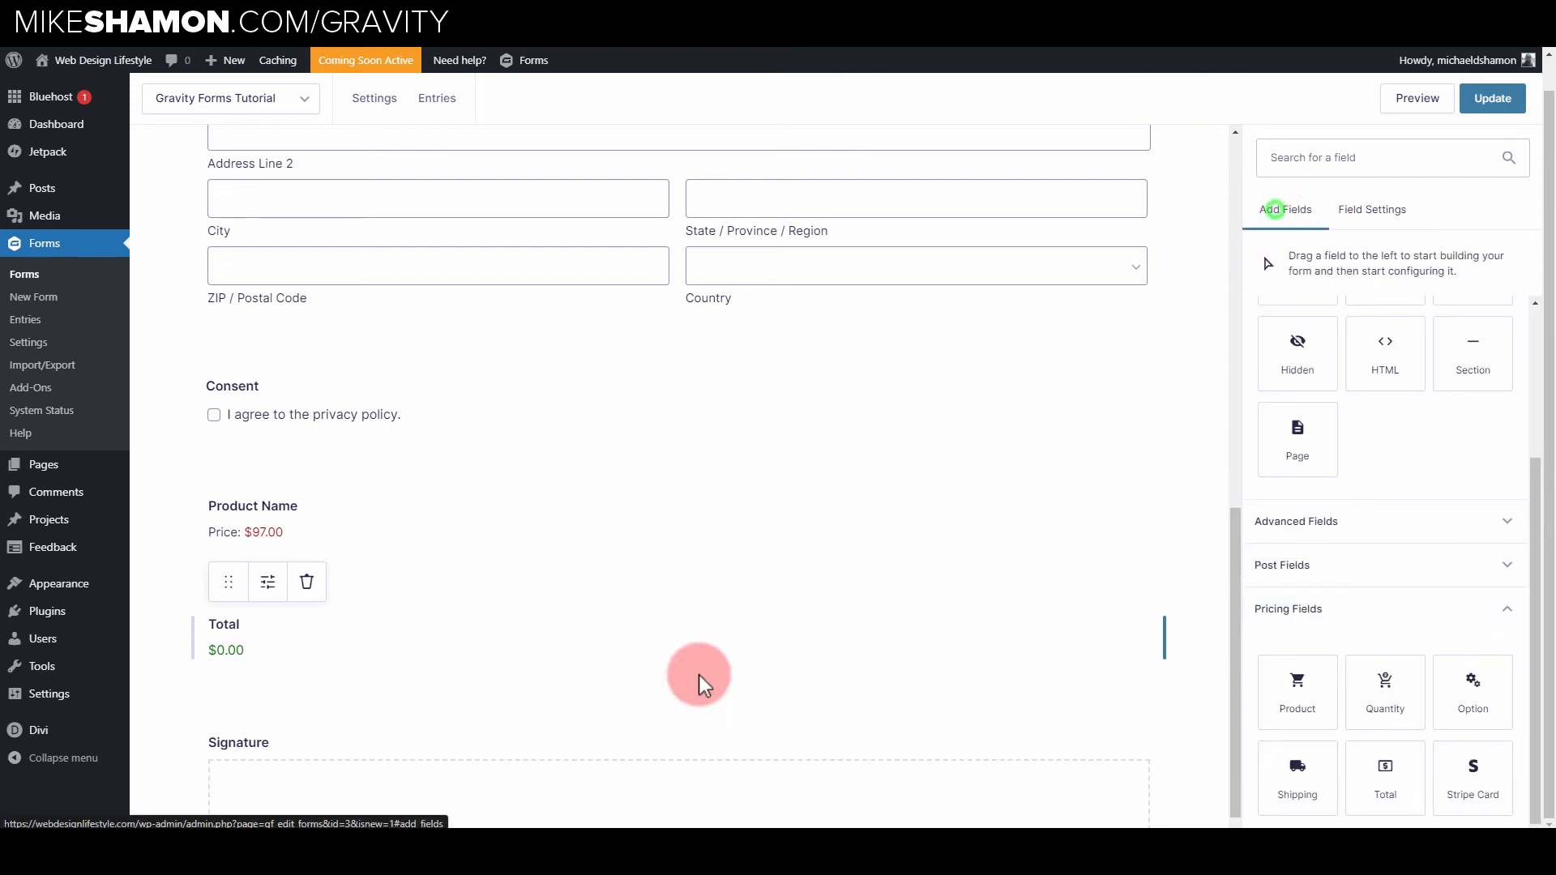
pyautogui.moveTo(1321, 778); pyautogui.dragTo(284, 578)
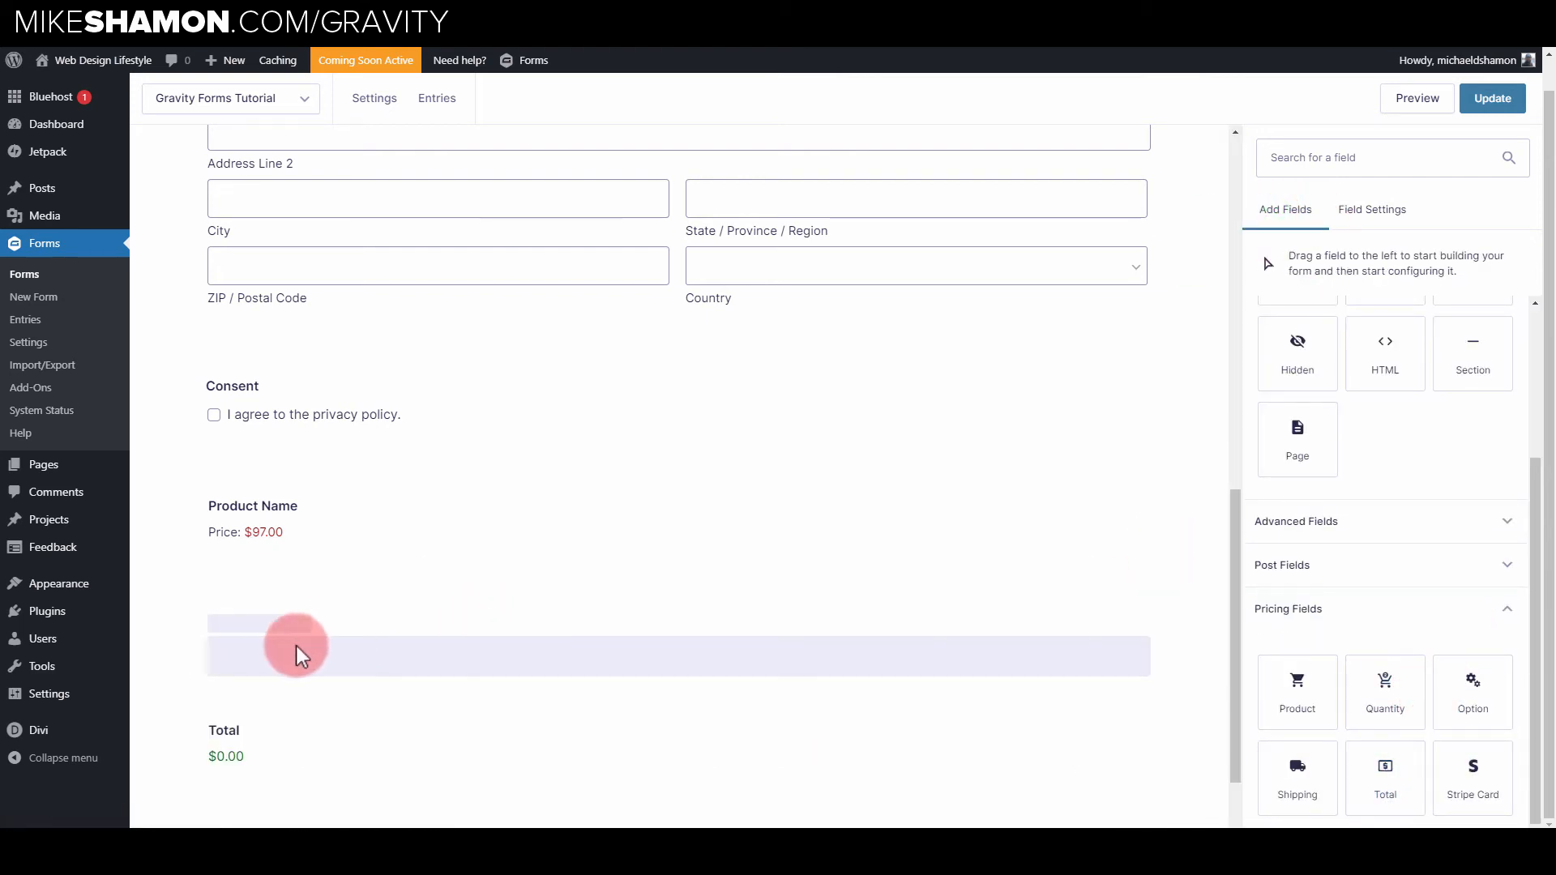
# - Add a Stripe Card field between the Total and Signature fields and update the form
pyautogui.scroll(-2, 545, 649)
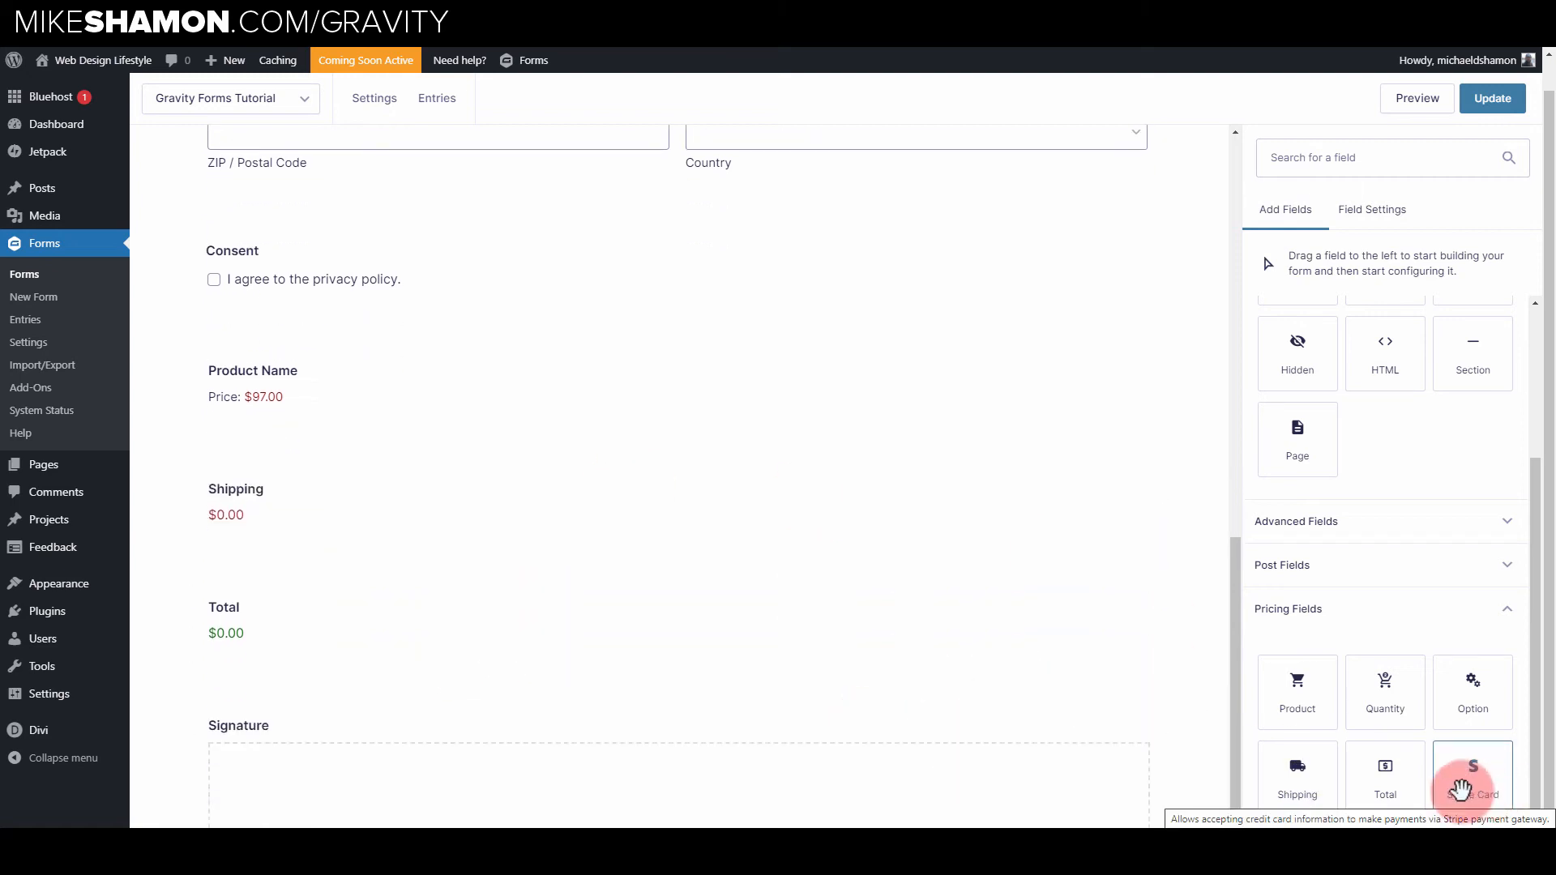
pyautogui.moveTo(1483, 778); pyautogui.dragTo(341, 673)
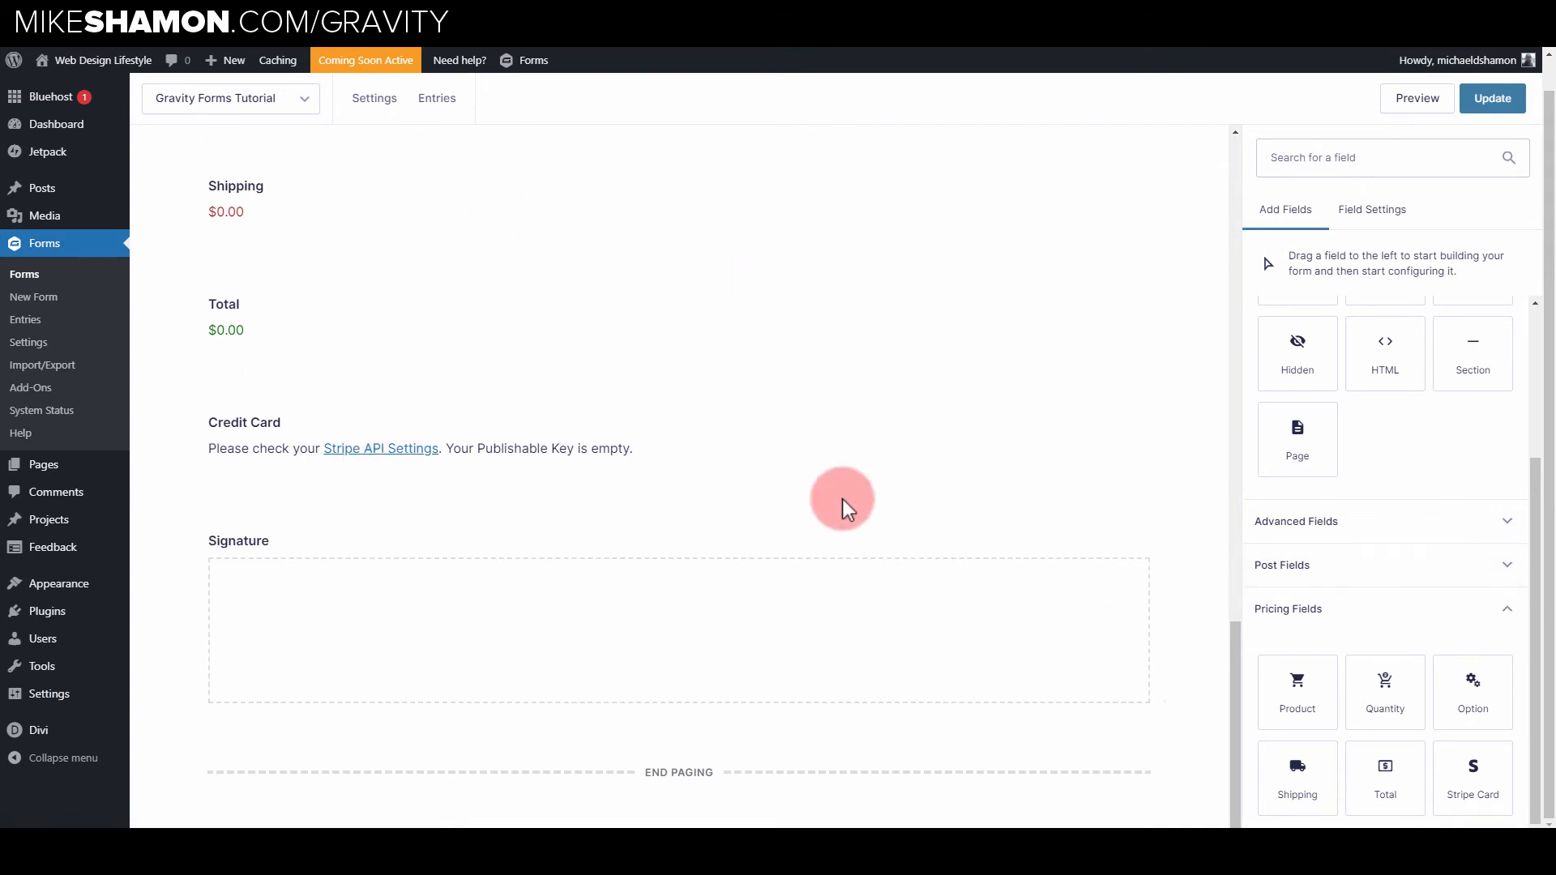
pyautogui.scroll(10, 875, 632)
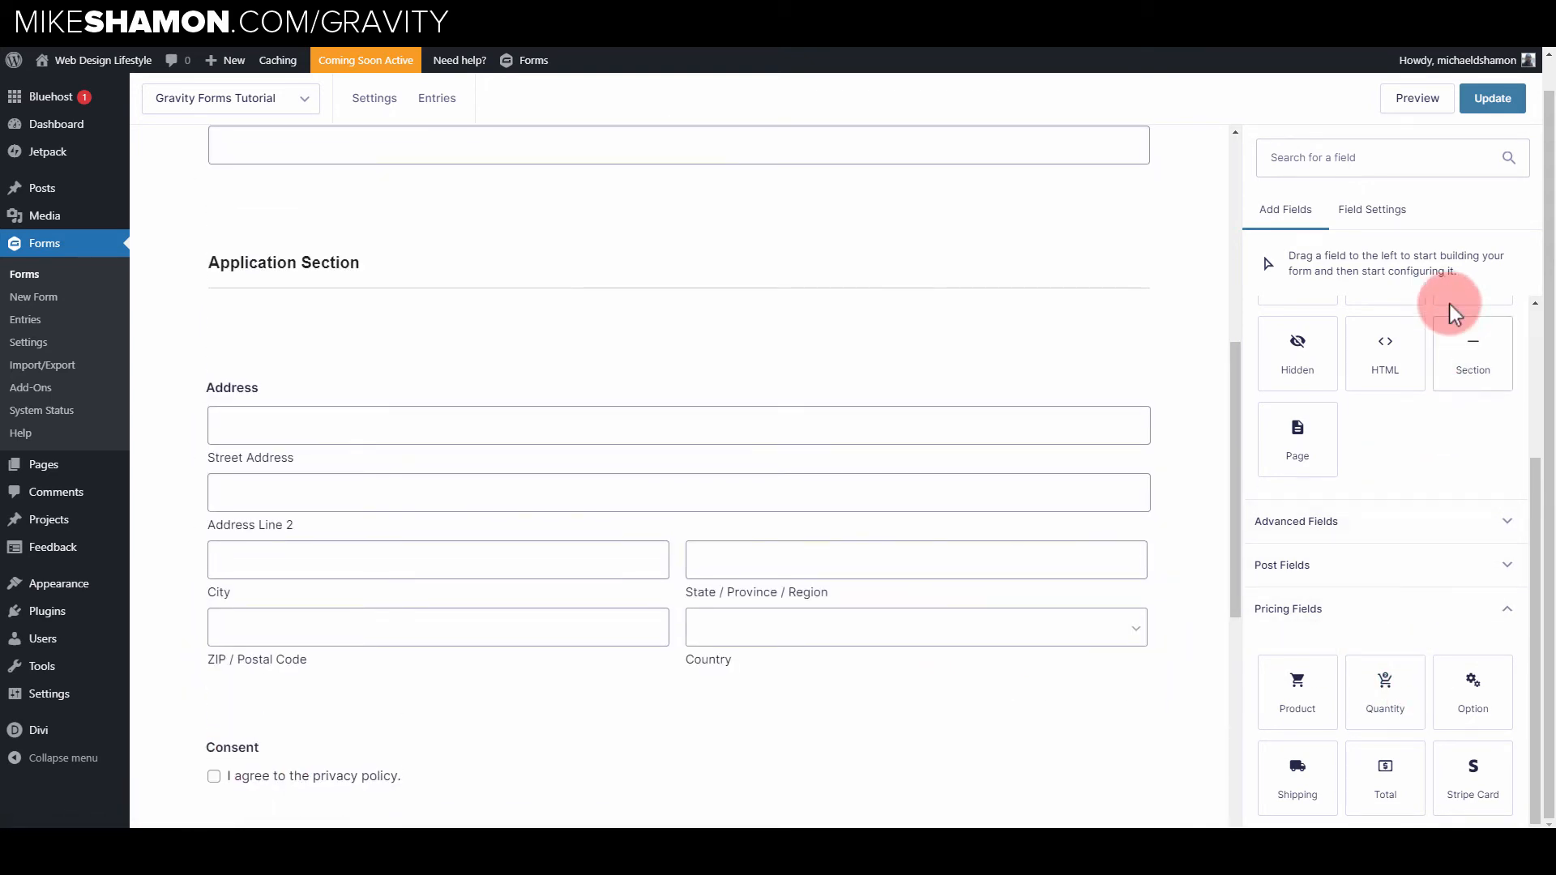
pyautogui.scroll(3, 1525, 466)
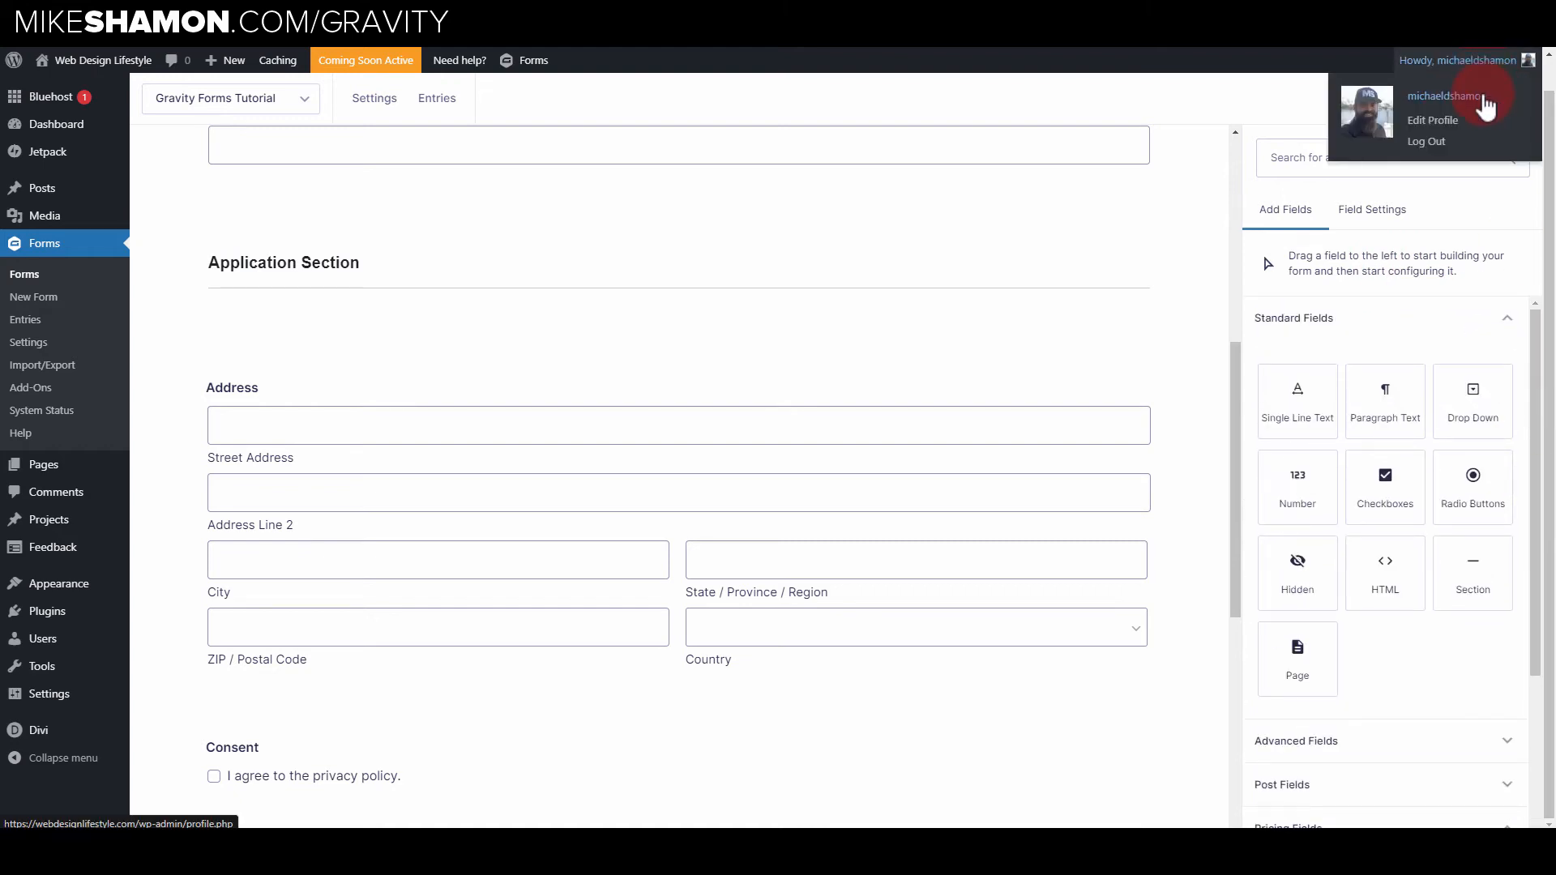
pyautogui.click(1491, 98)
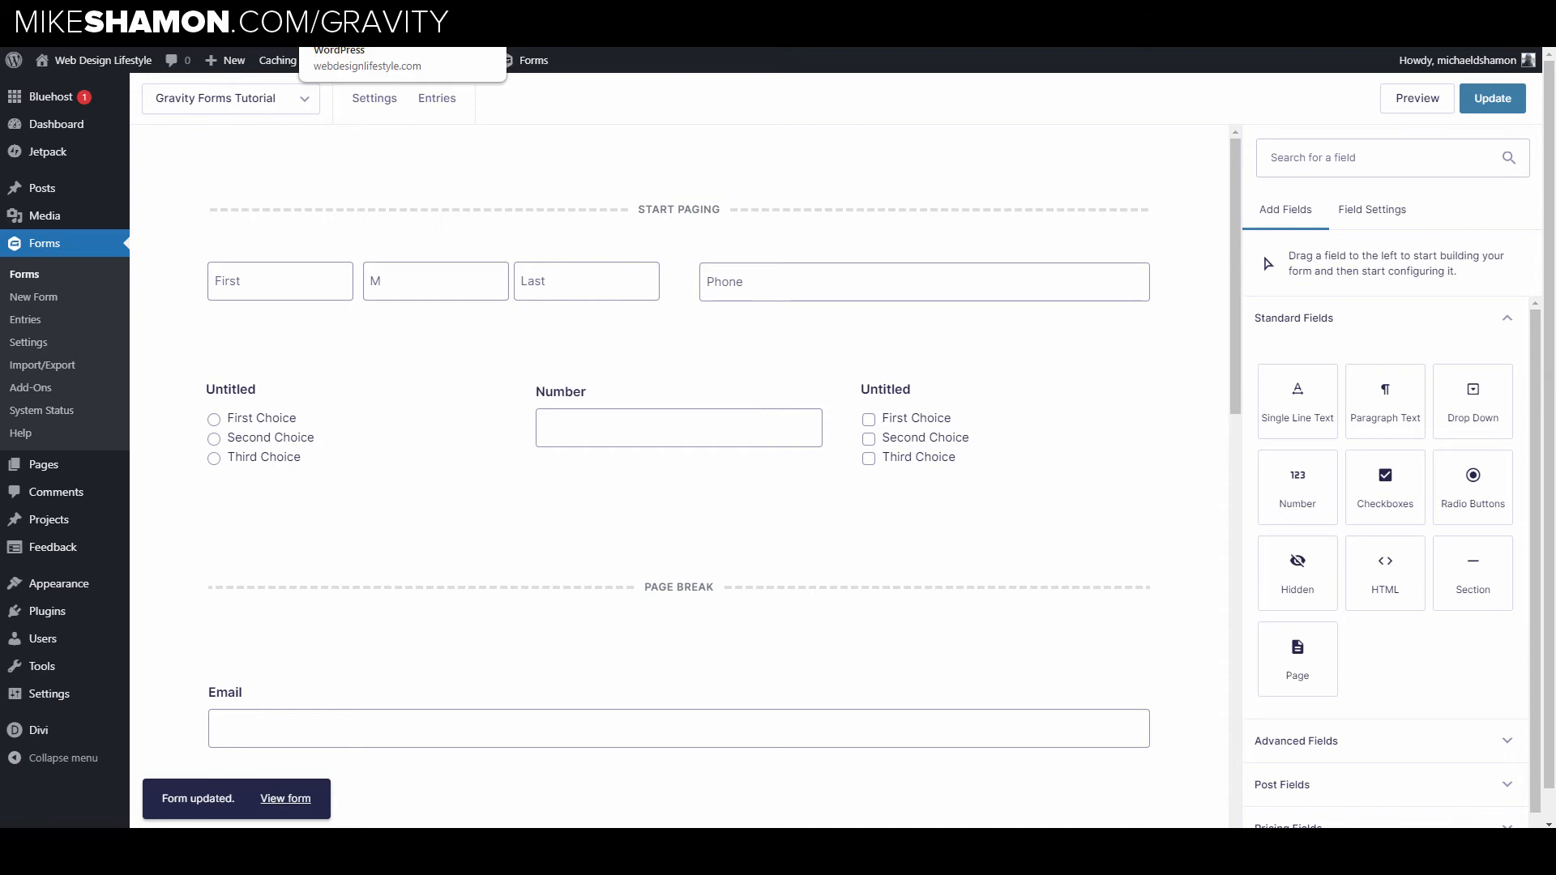
# - In the page's Divi text module, show the body as plain text and select the "Form Here" placeholder
pyautogui.moveTo(374, 98)
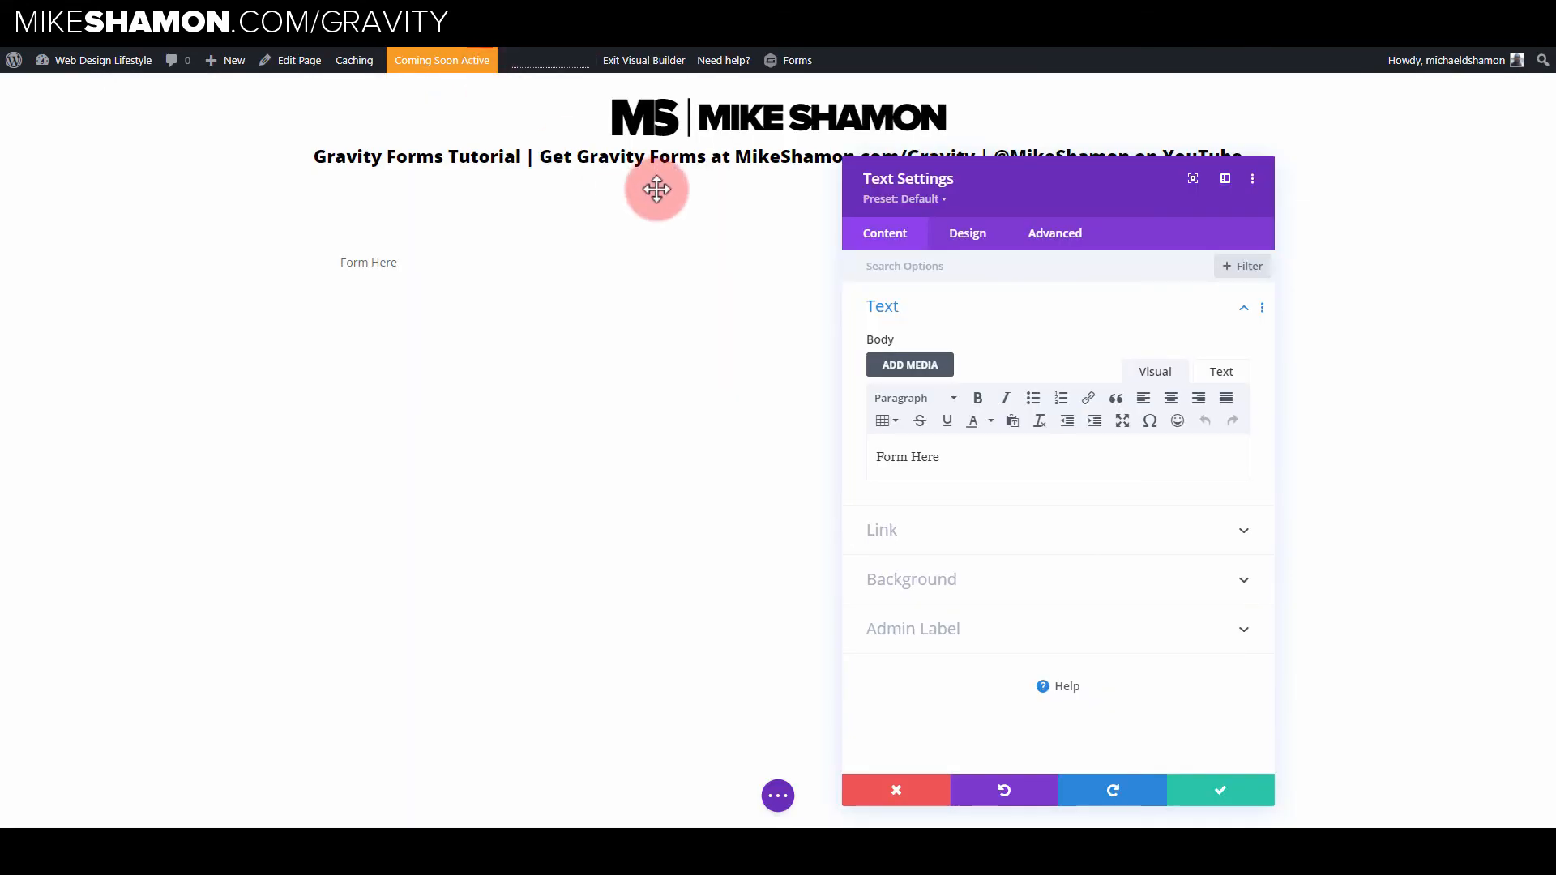
pyautogui.click(1221, 371)
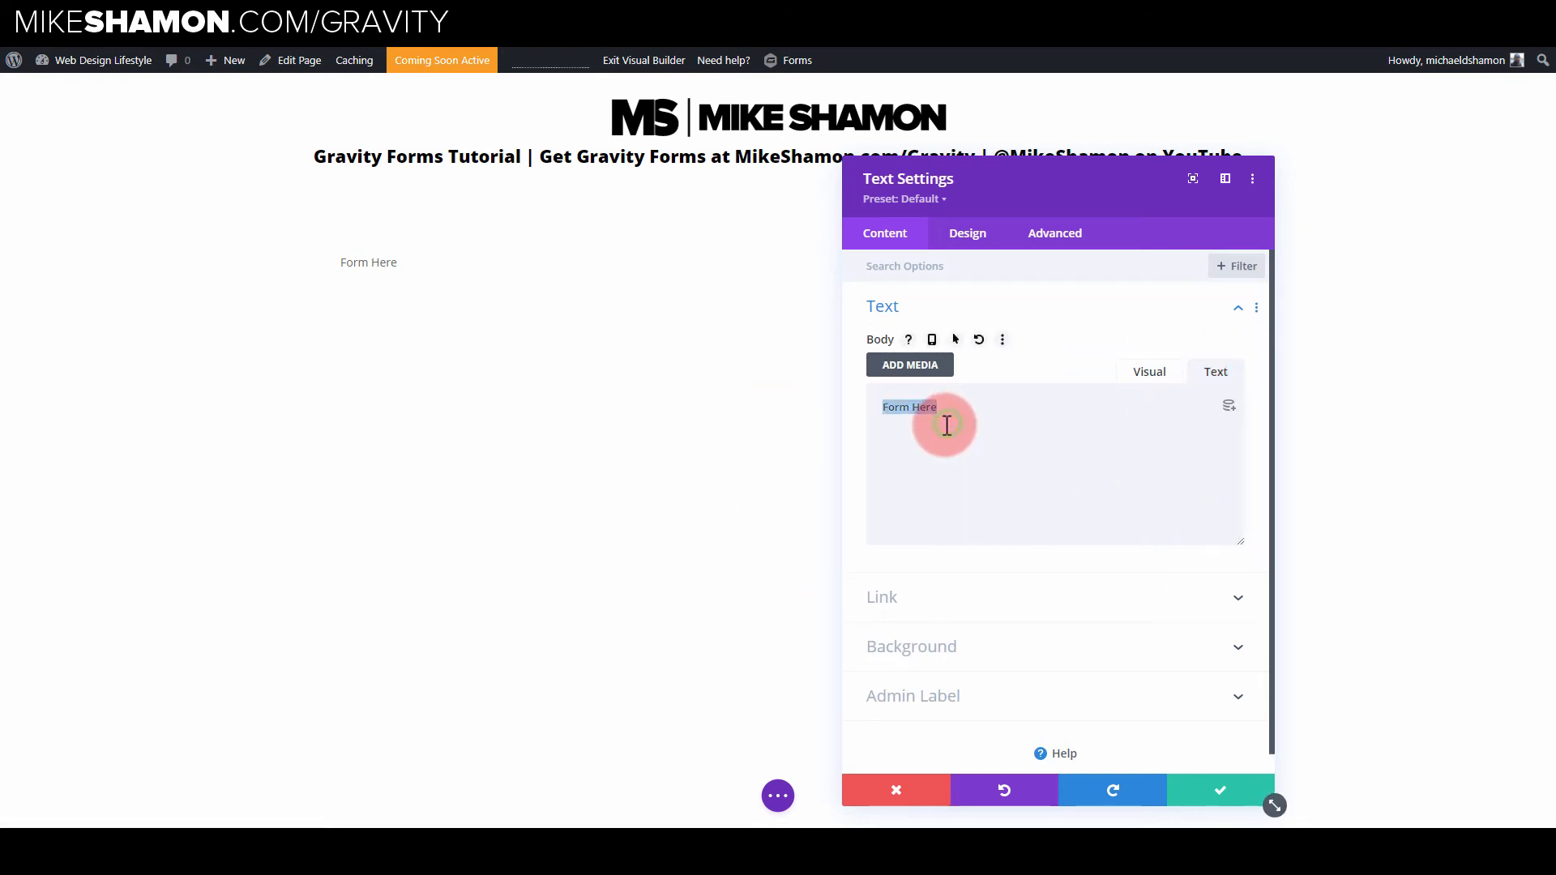
pyautogui.click(839, 281)
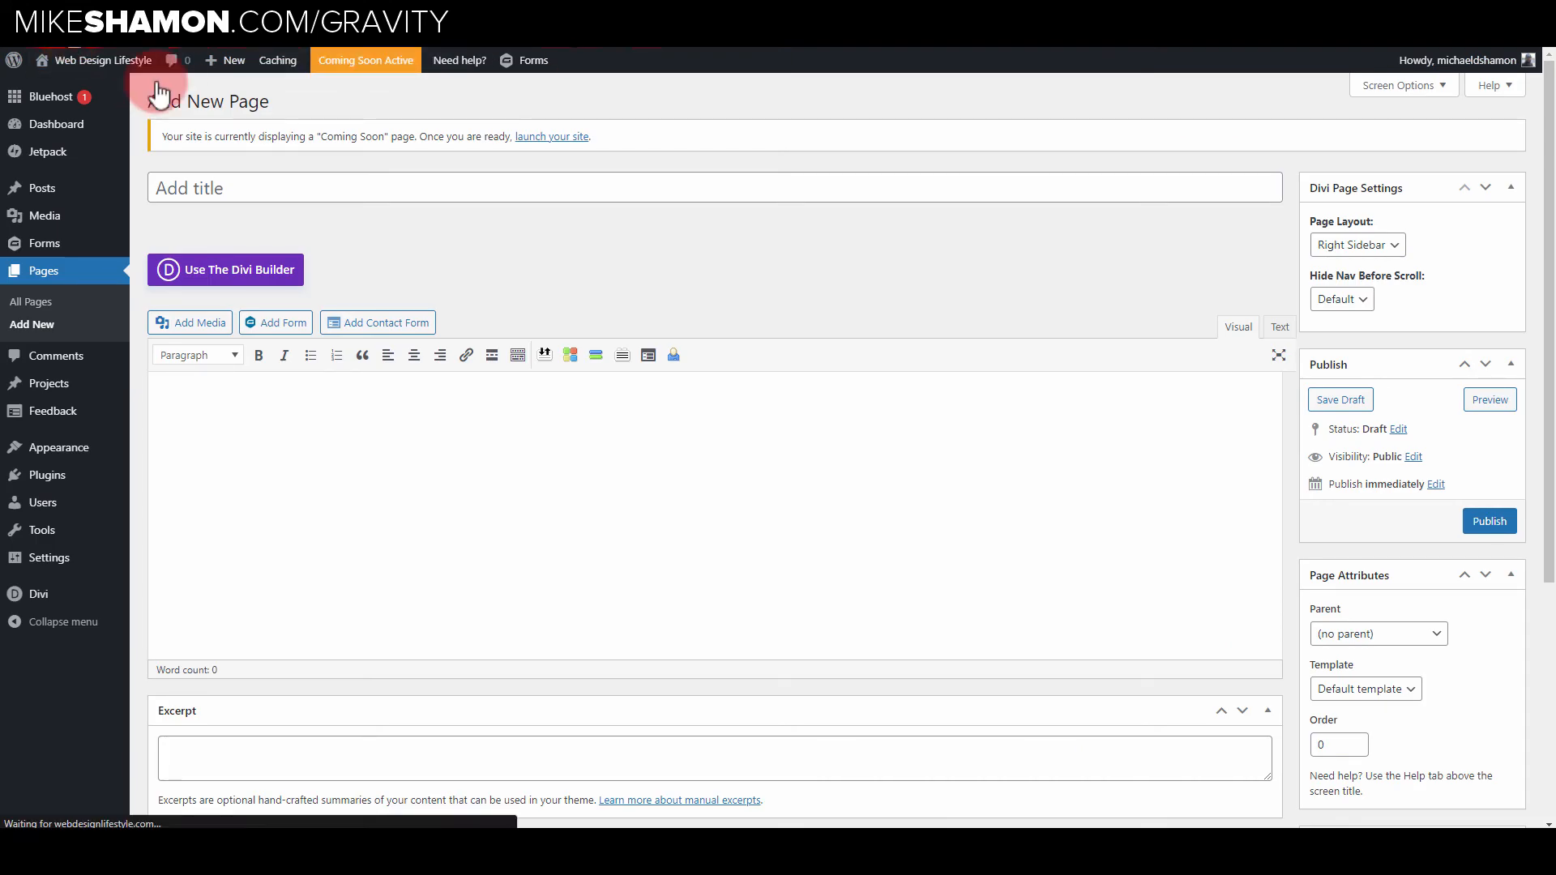
# - Start a new WordPress page titled "Gravity"
pyautogui.click(31, 324)
pyautogui.click(212, 195)
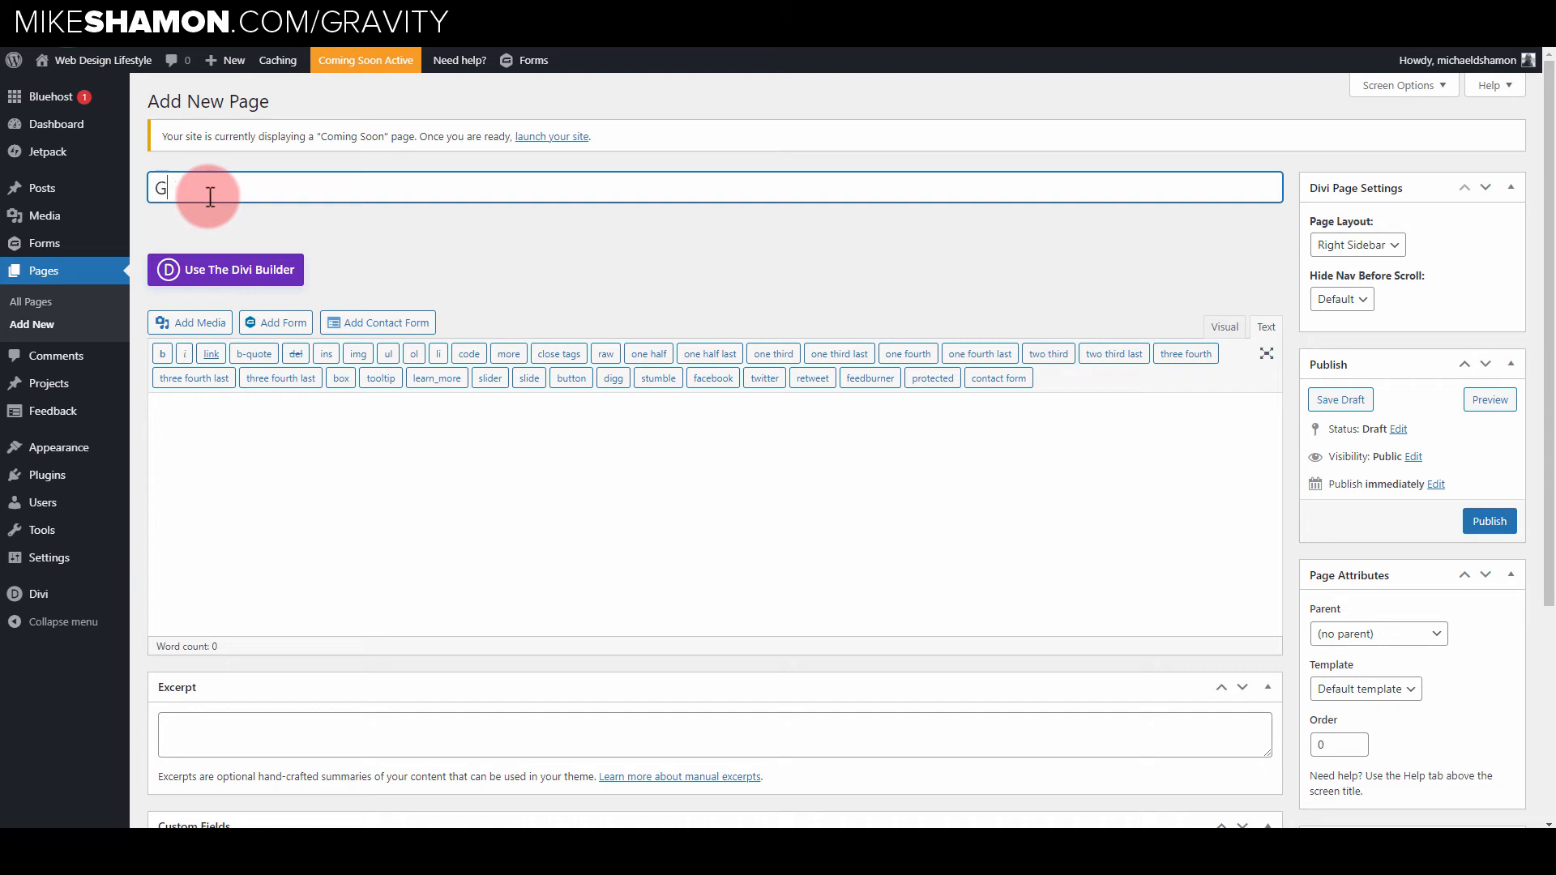
pyautogui.write('Gravity')
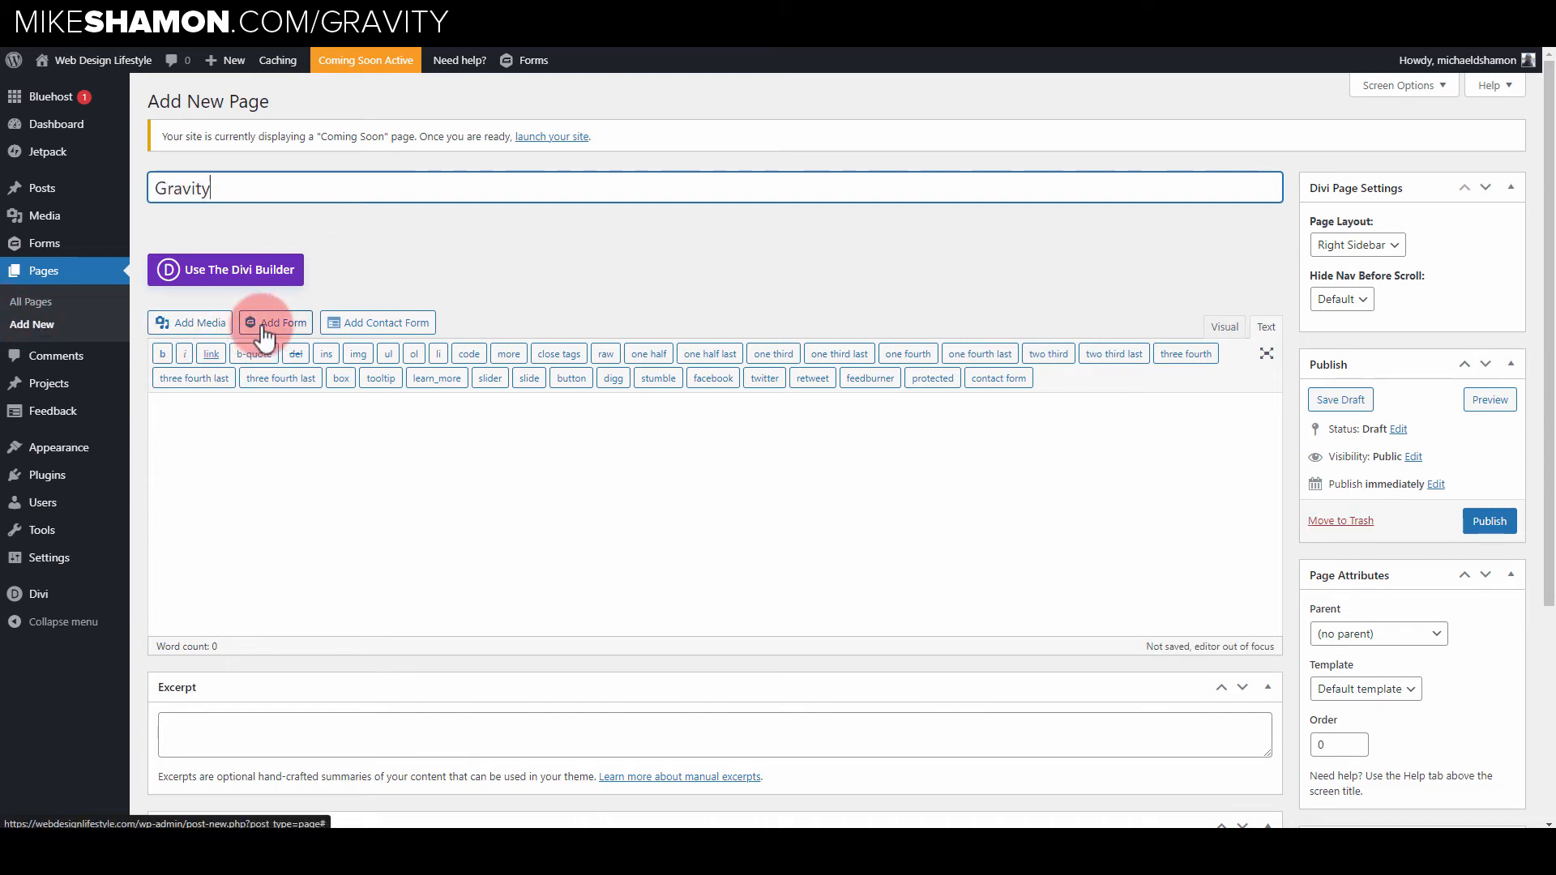
# - Insert the Gravity Forms Tutorial form into the new page with its title and description display turned off
pyautogui.click(280, 326)
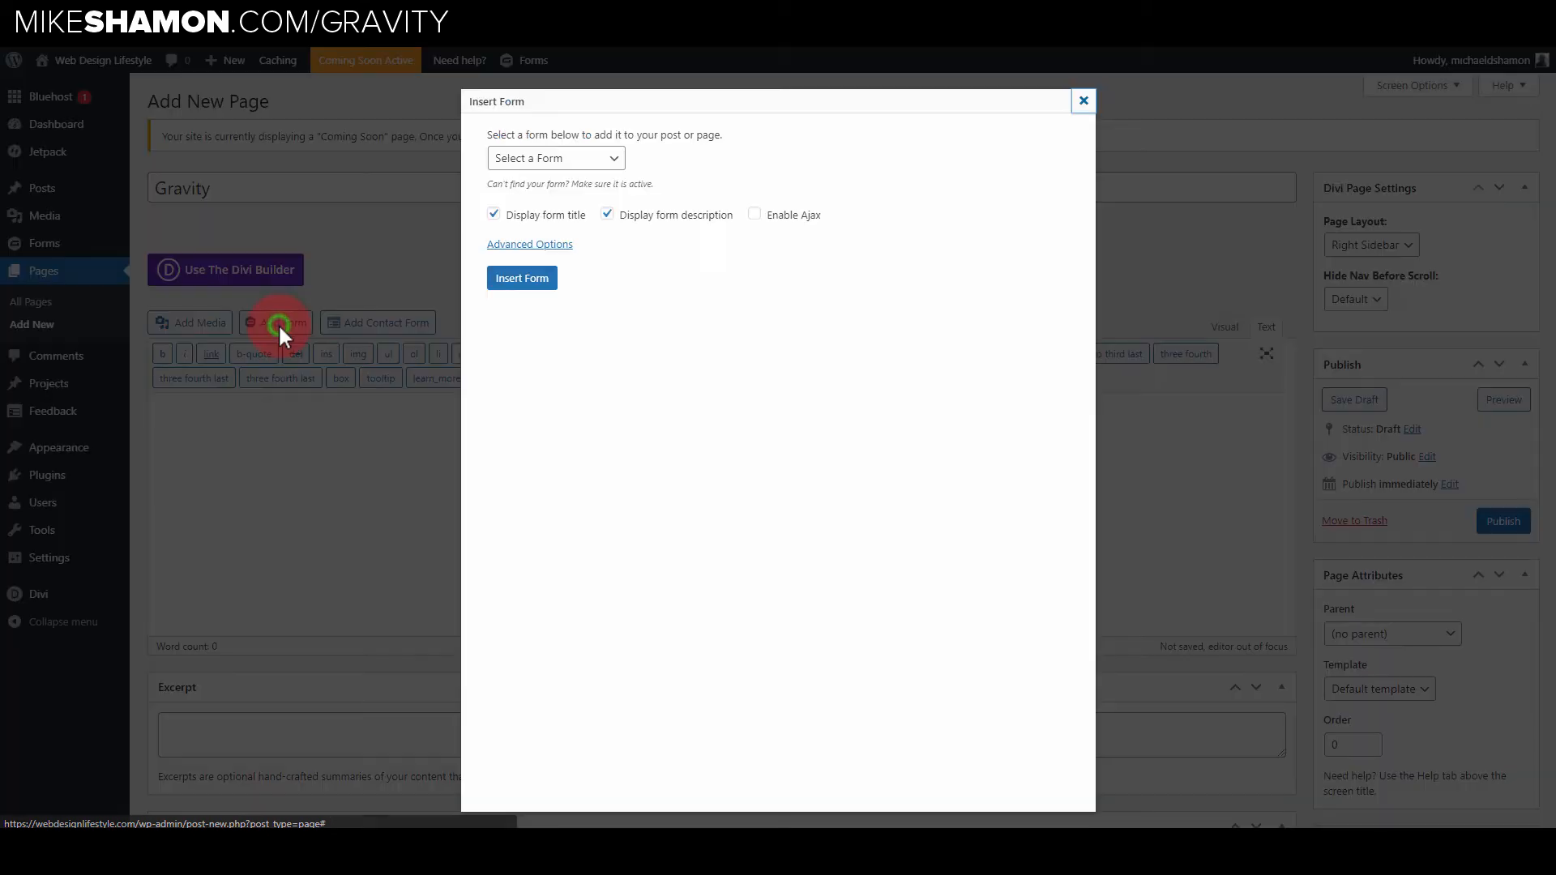
pyautogui.click(616, 160)
pyautogui.click(602, 180)
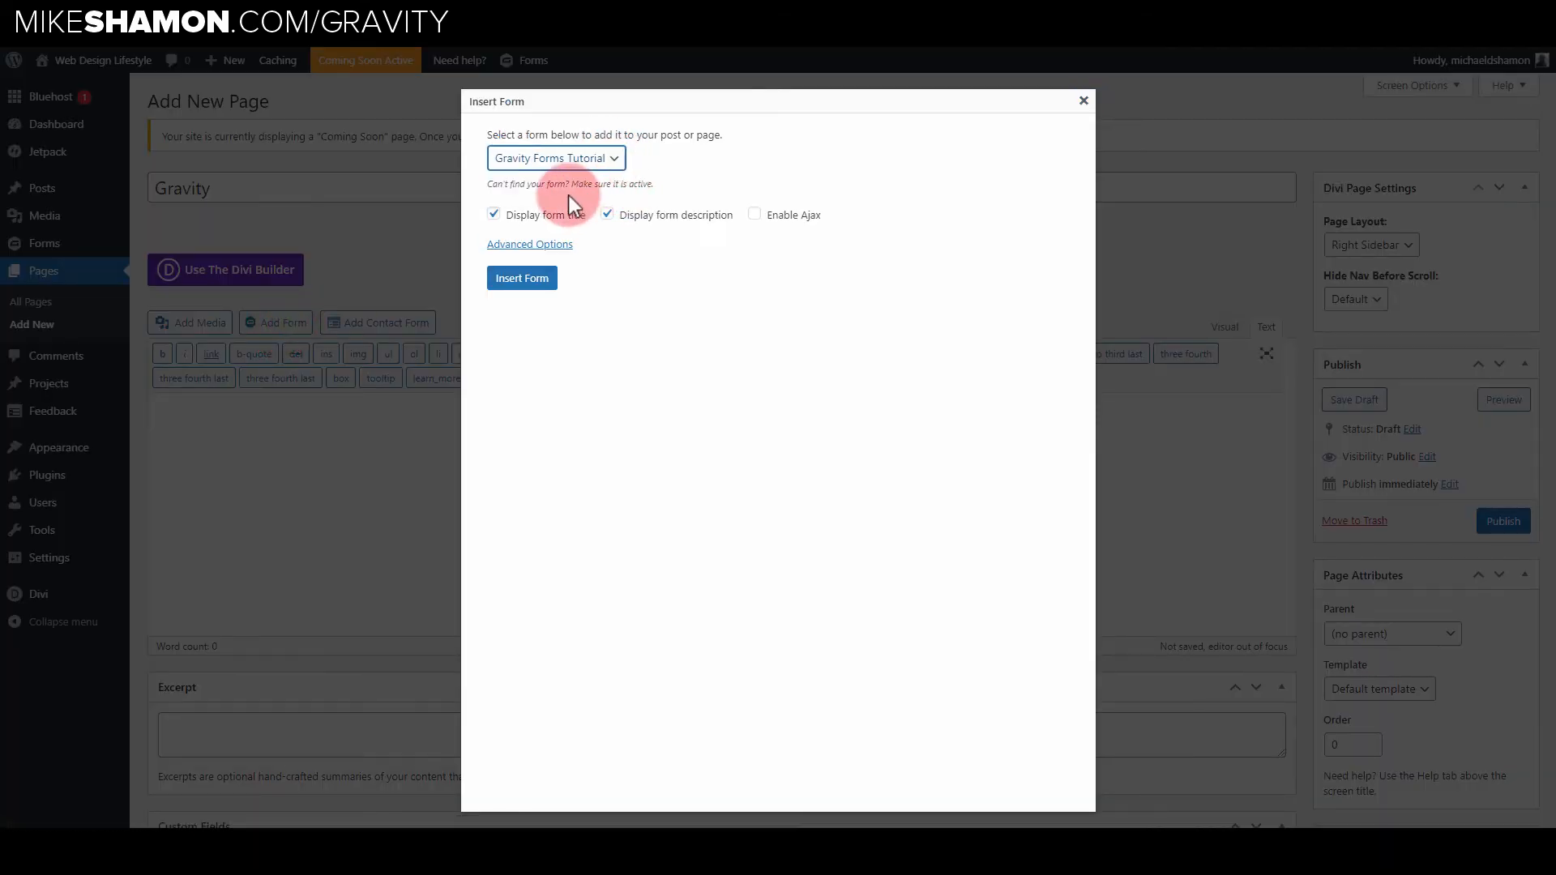
pyautogui.click(540, 215)
pyautogui.click(606, 215)
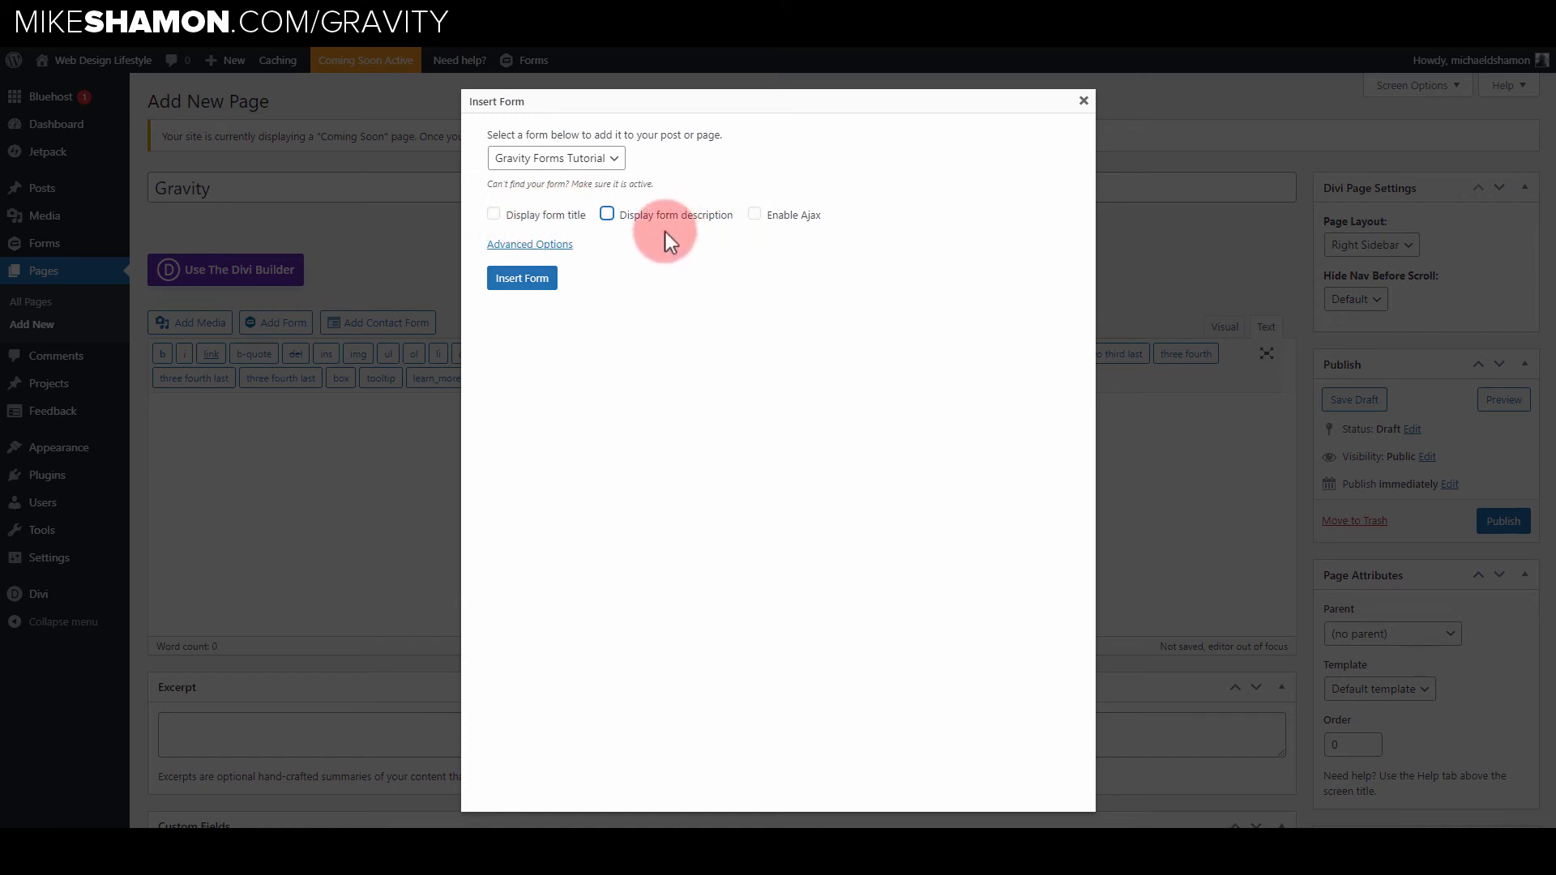
pyautogui.click(548, 244)
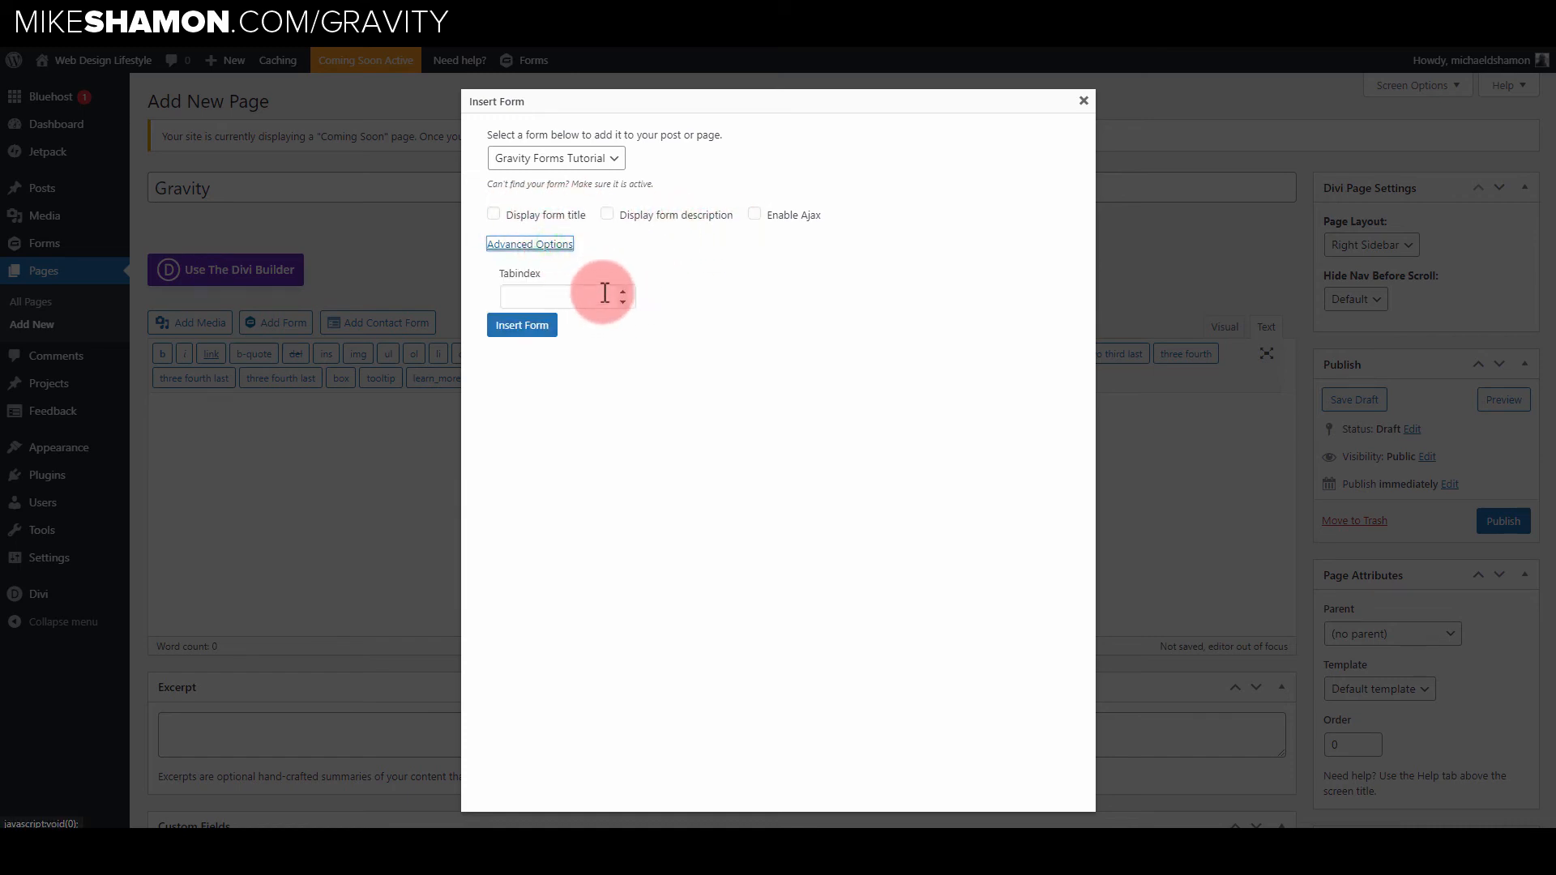
pyautogui.click(517, 245)
pyautogui.click(508, 288)
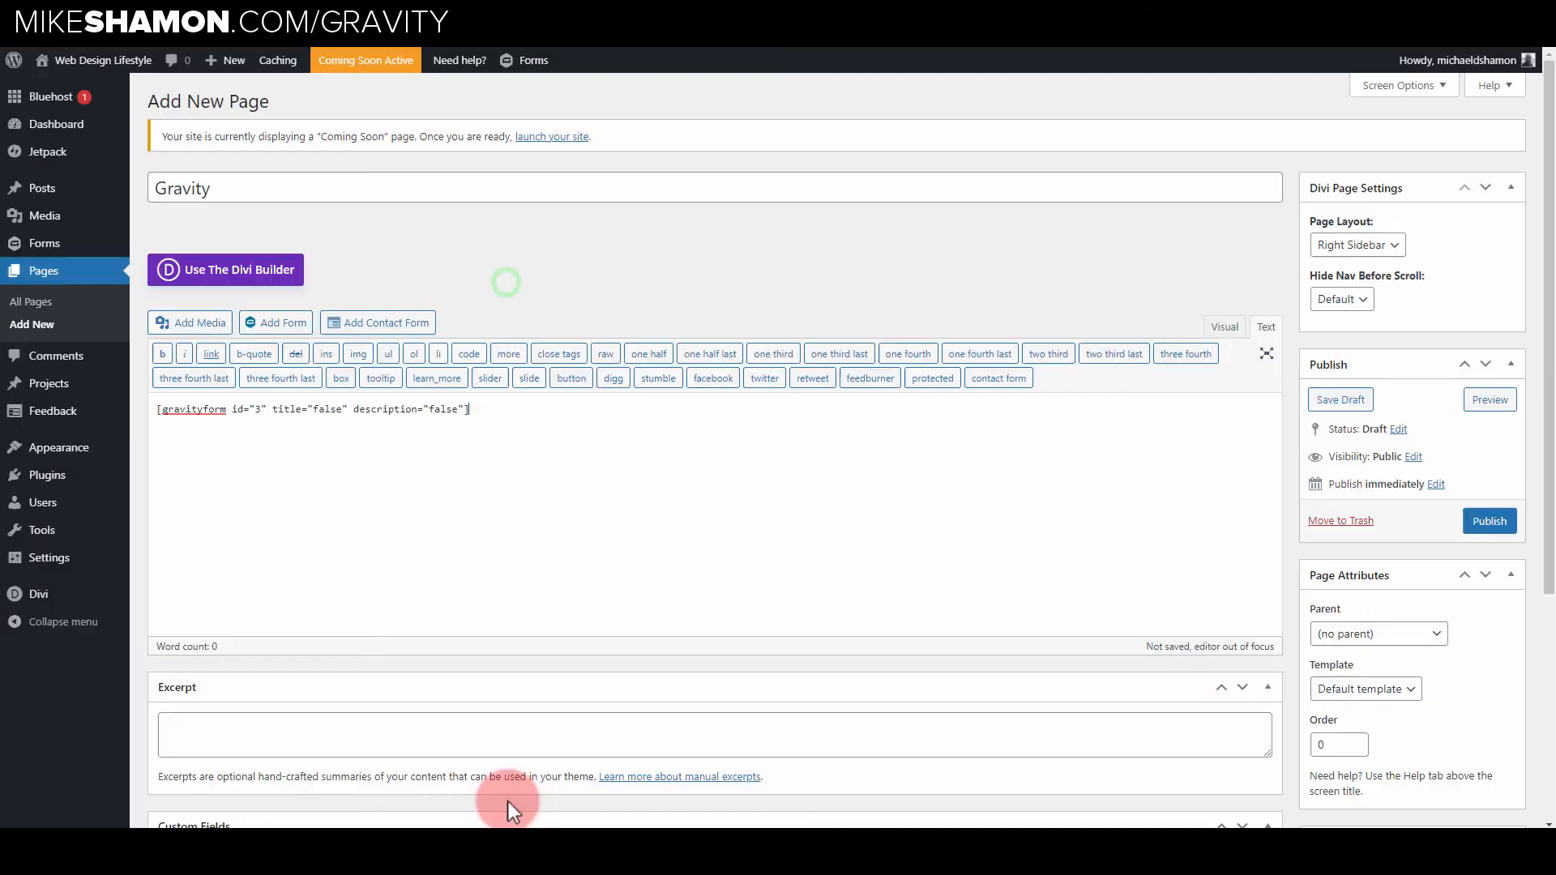
# - Copy the complete gravityform shortcode with id="3" from the new page's content
pyautogui.moveTo(480, 411); pyautogui.dragTo(154, 410)
pyautogui.hotkey('ctrl', 'c')
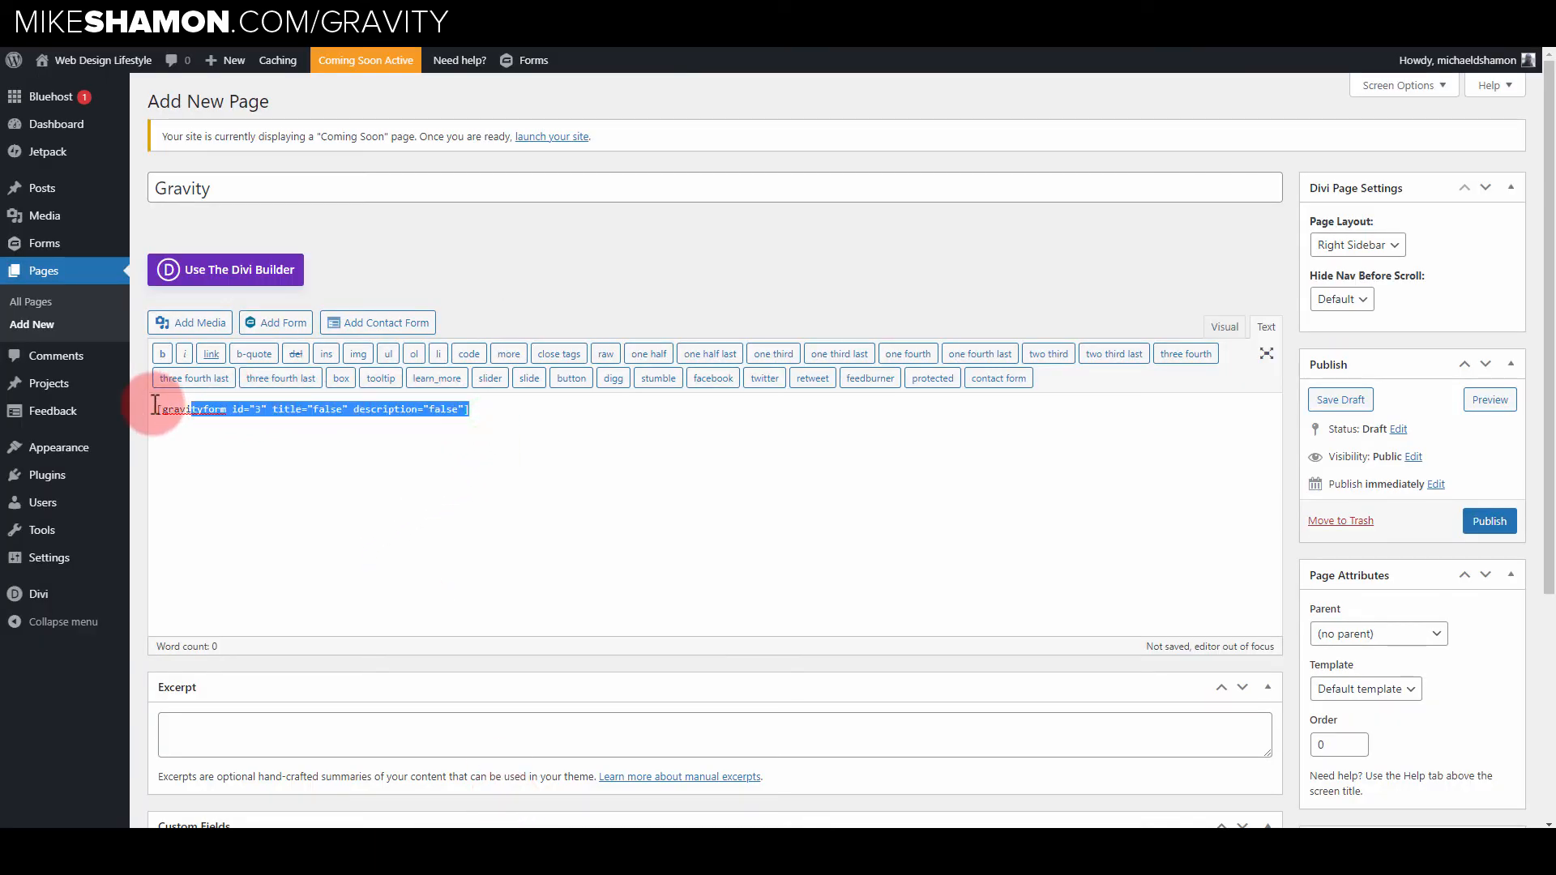
pyautogui.click(405, 520)
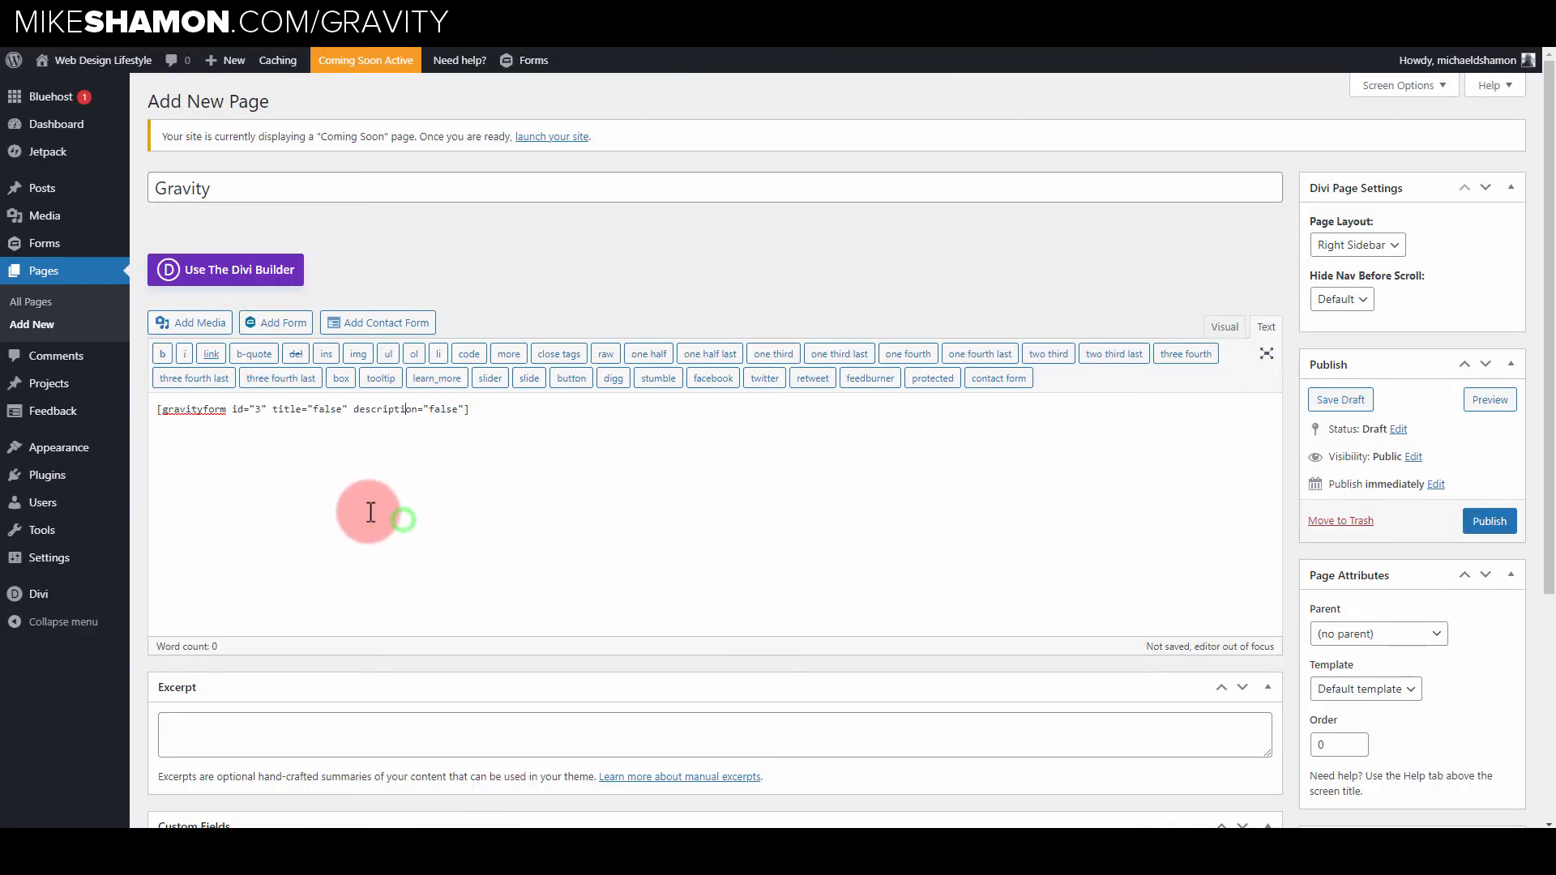
pyautogui.moveTo(267, 409); pyautogui.dragTo(248, 409)
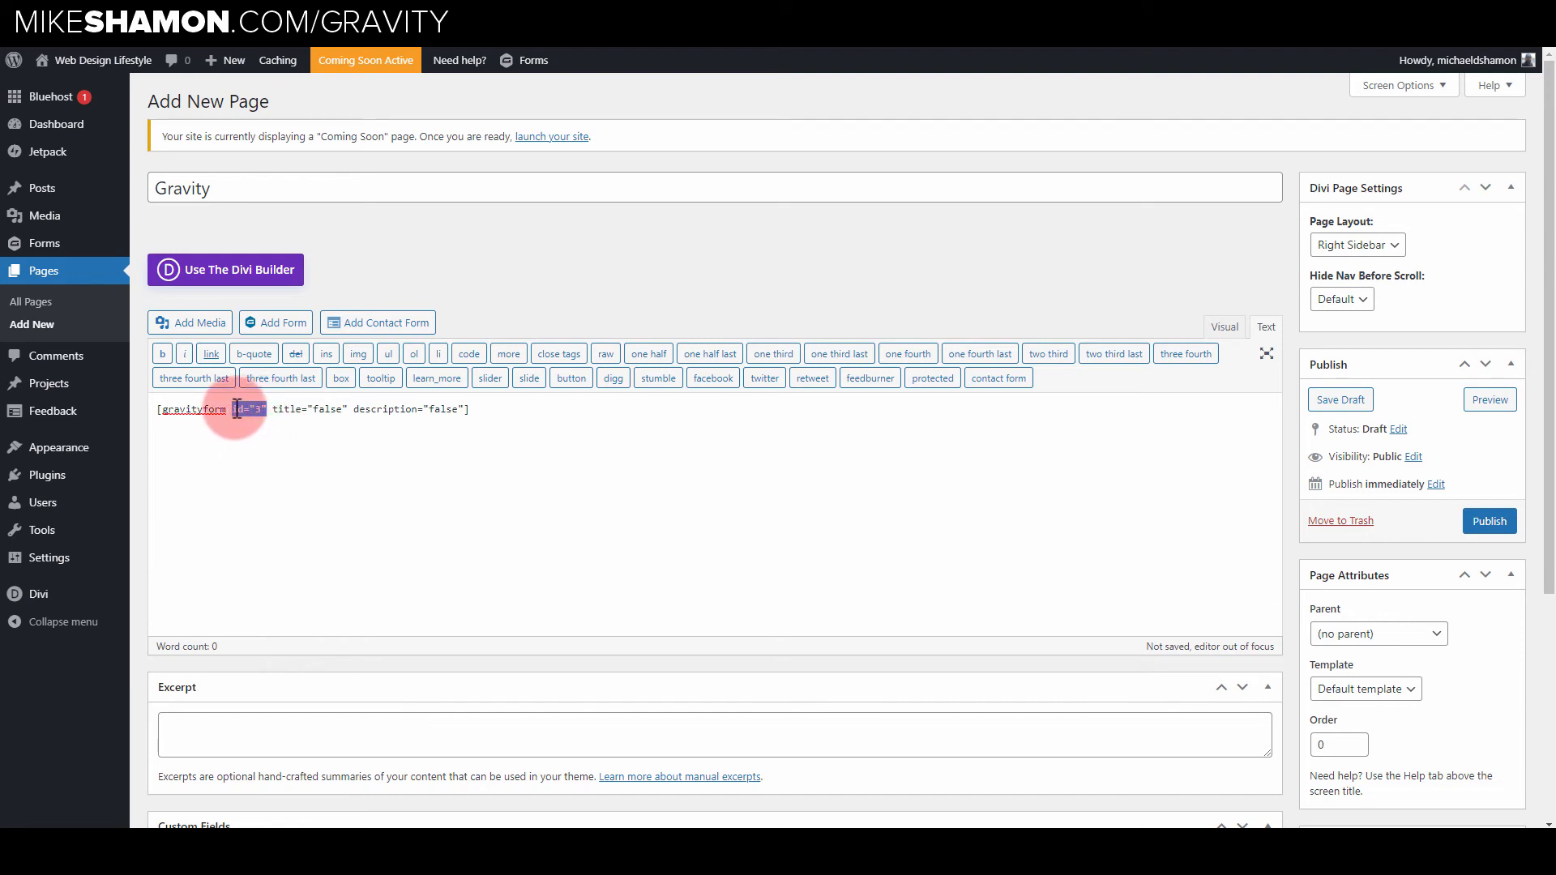
pyautogui.click(469, 405)
pyautogui.tripleClick(496, 408)
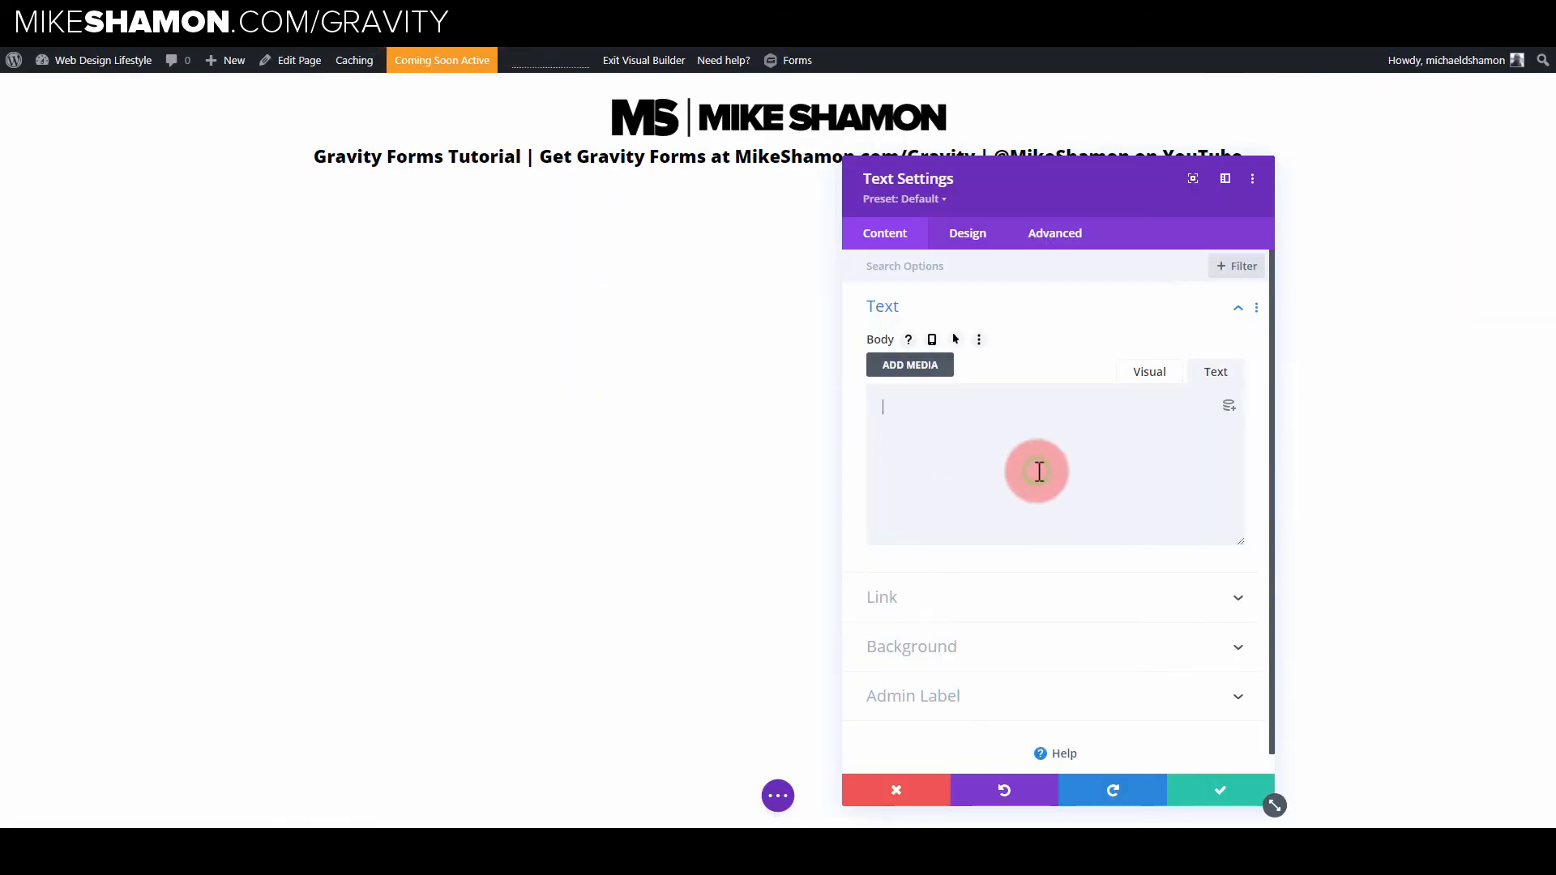
# - Replace the Divi text module's body with the shortcode [gravityform id="3" title="false" description="false"], apply it and save the page
pyautogui.hotkey('ctrl', 'v')
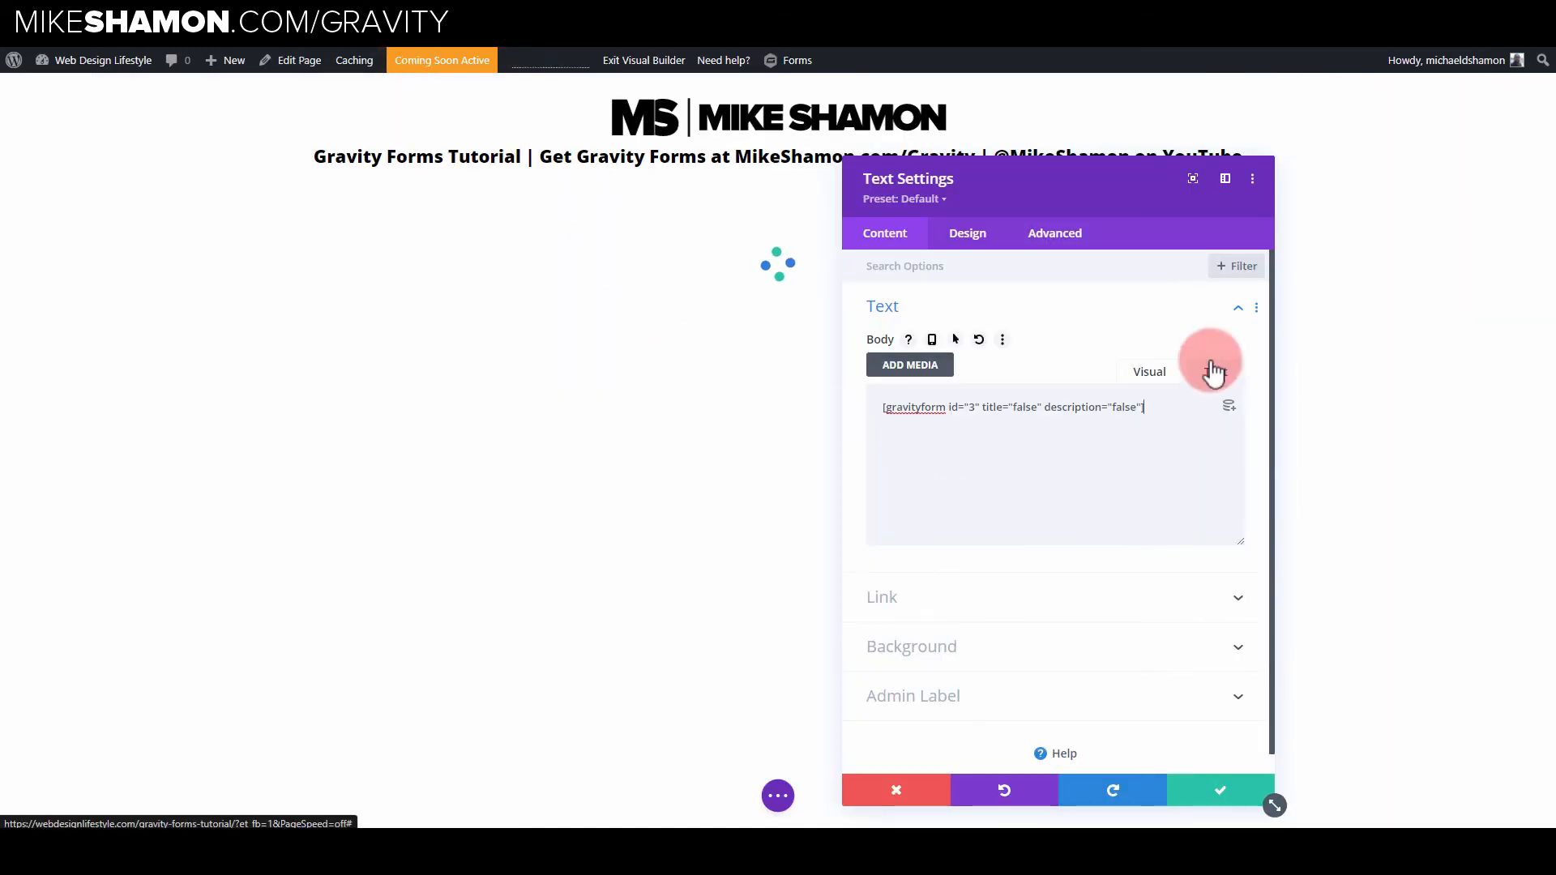
pyautogui.click(1215, 372)
pyautogui.click(1223, 790)
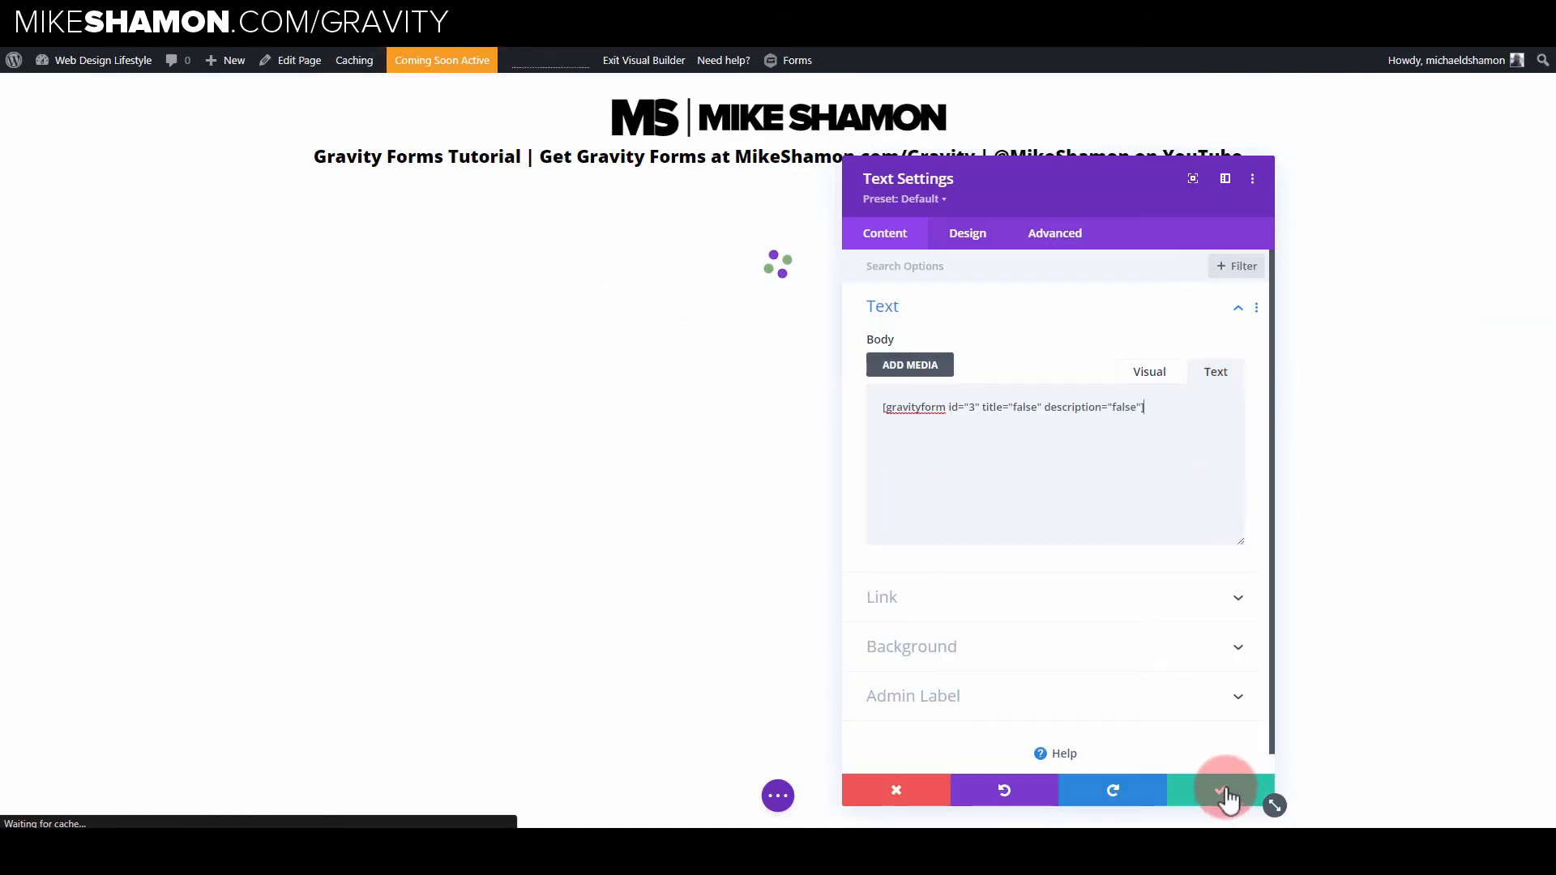
pyautogui.click(767, 797)
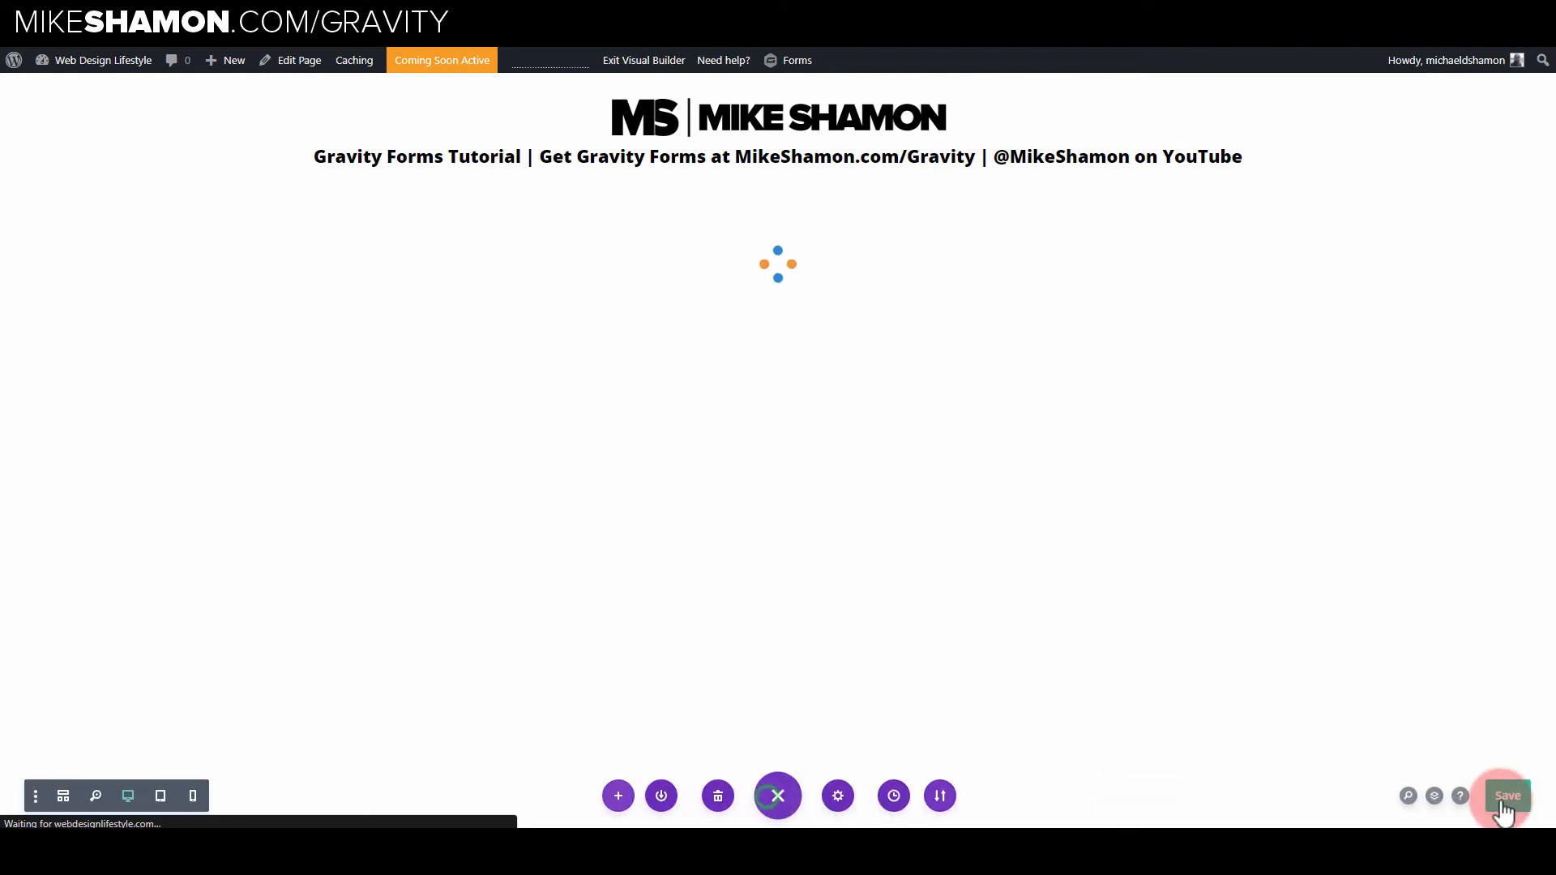
pyautogui.click(1508, 795)
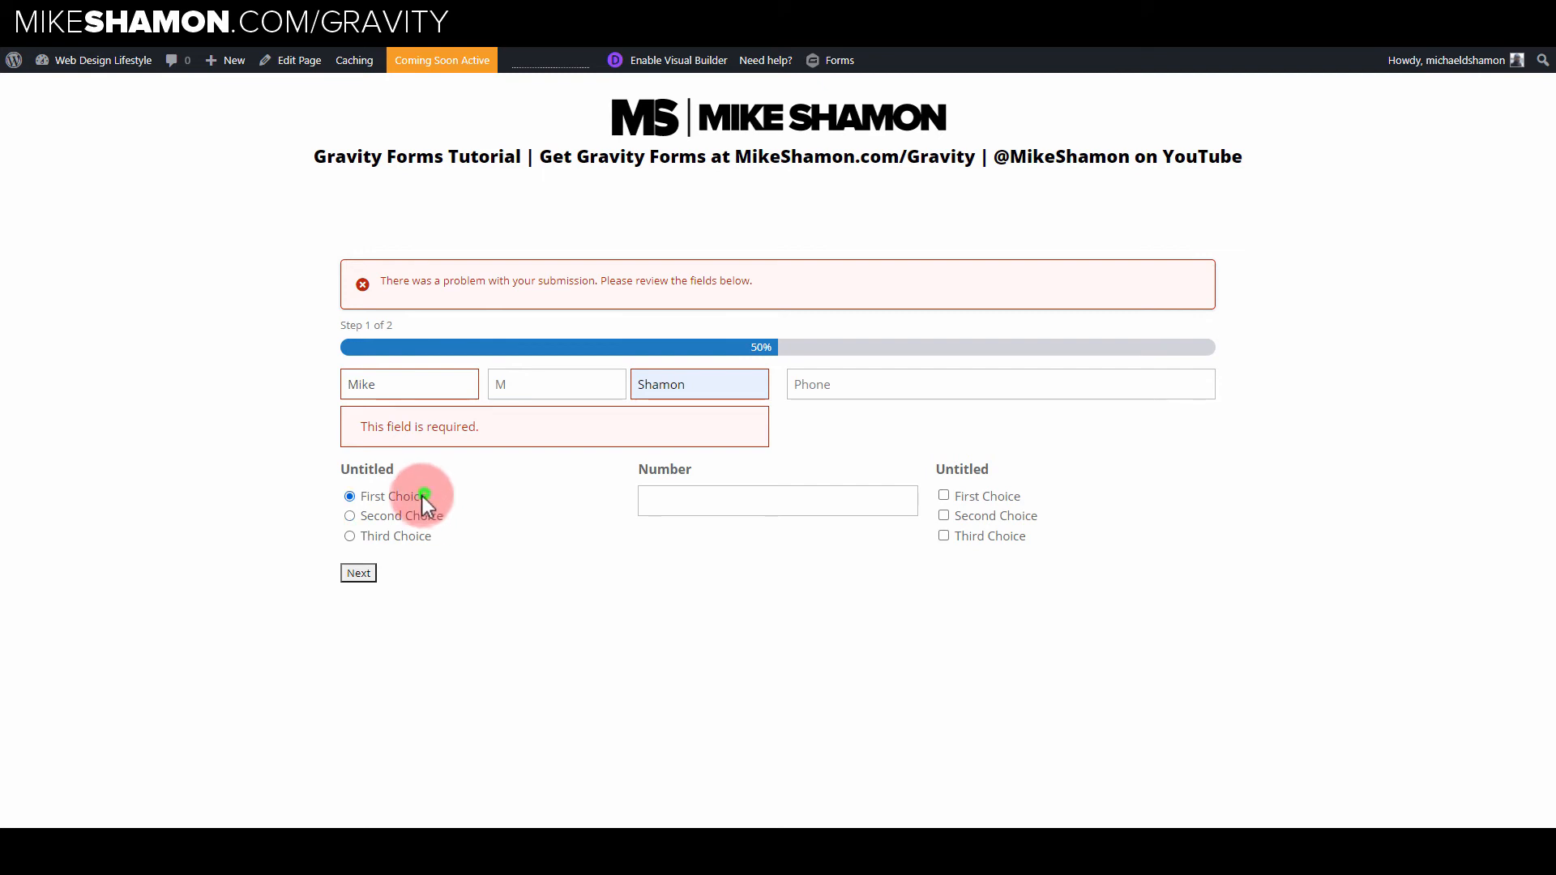
# - On the live form, try the radio choices, settle on First Choice, tick the Second and Third Choice checkboxes, and continue to the second page
pyautogui.click(405, 519)
pyautogui.click(401, 534)
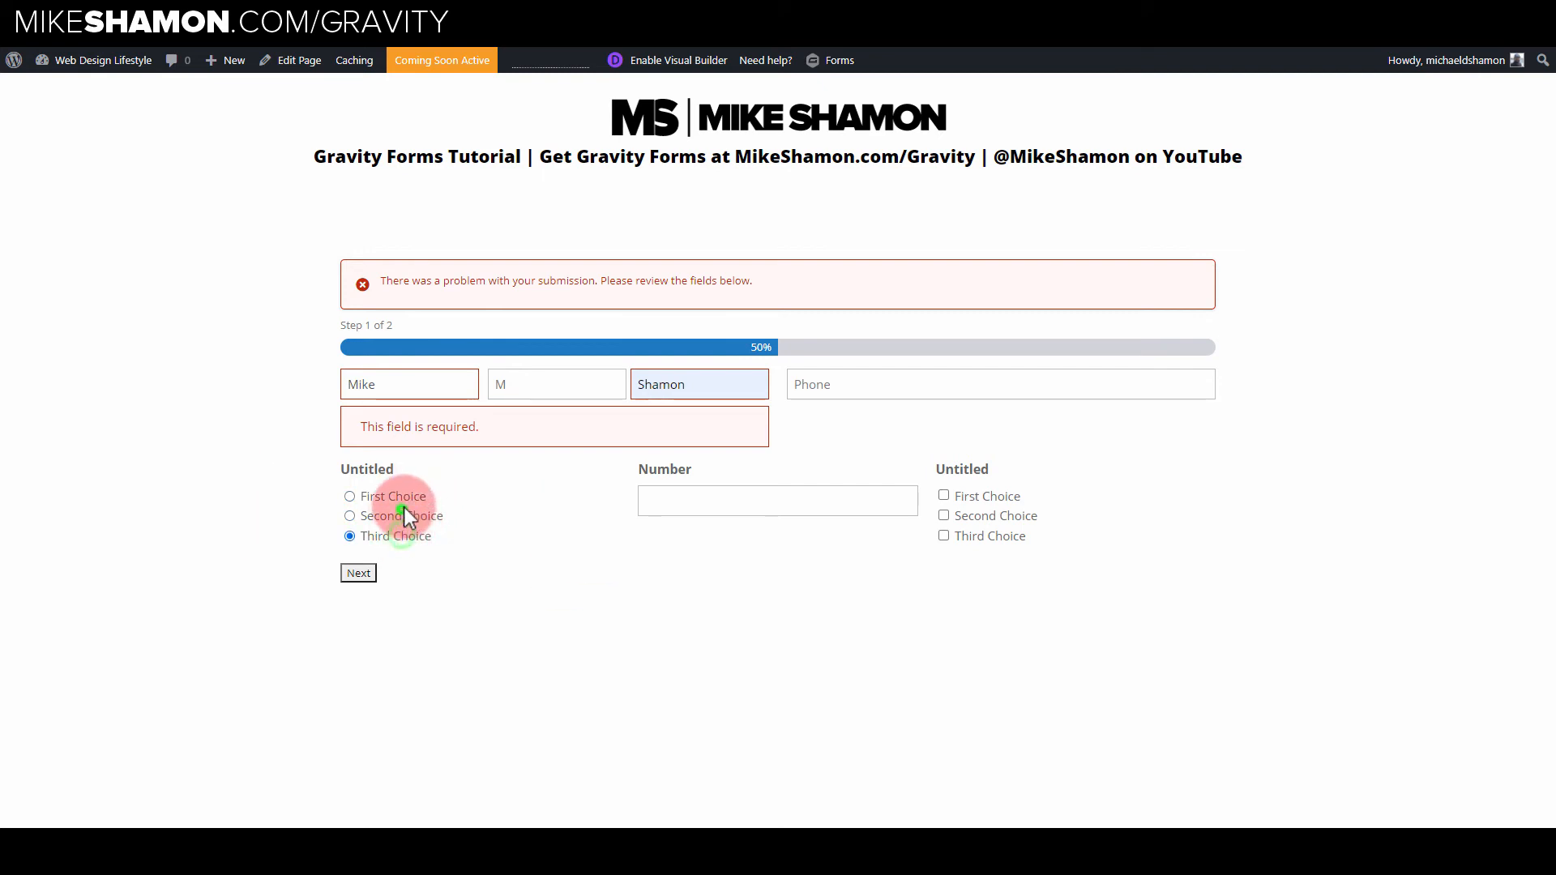
pyautogui.click(404, 515)
pyautogui.click(406, 497)
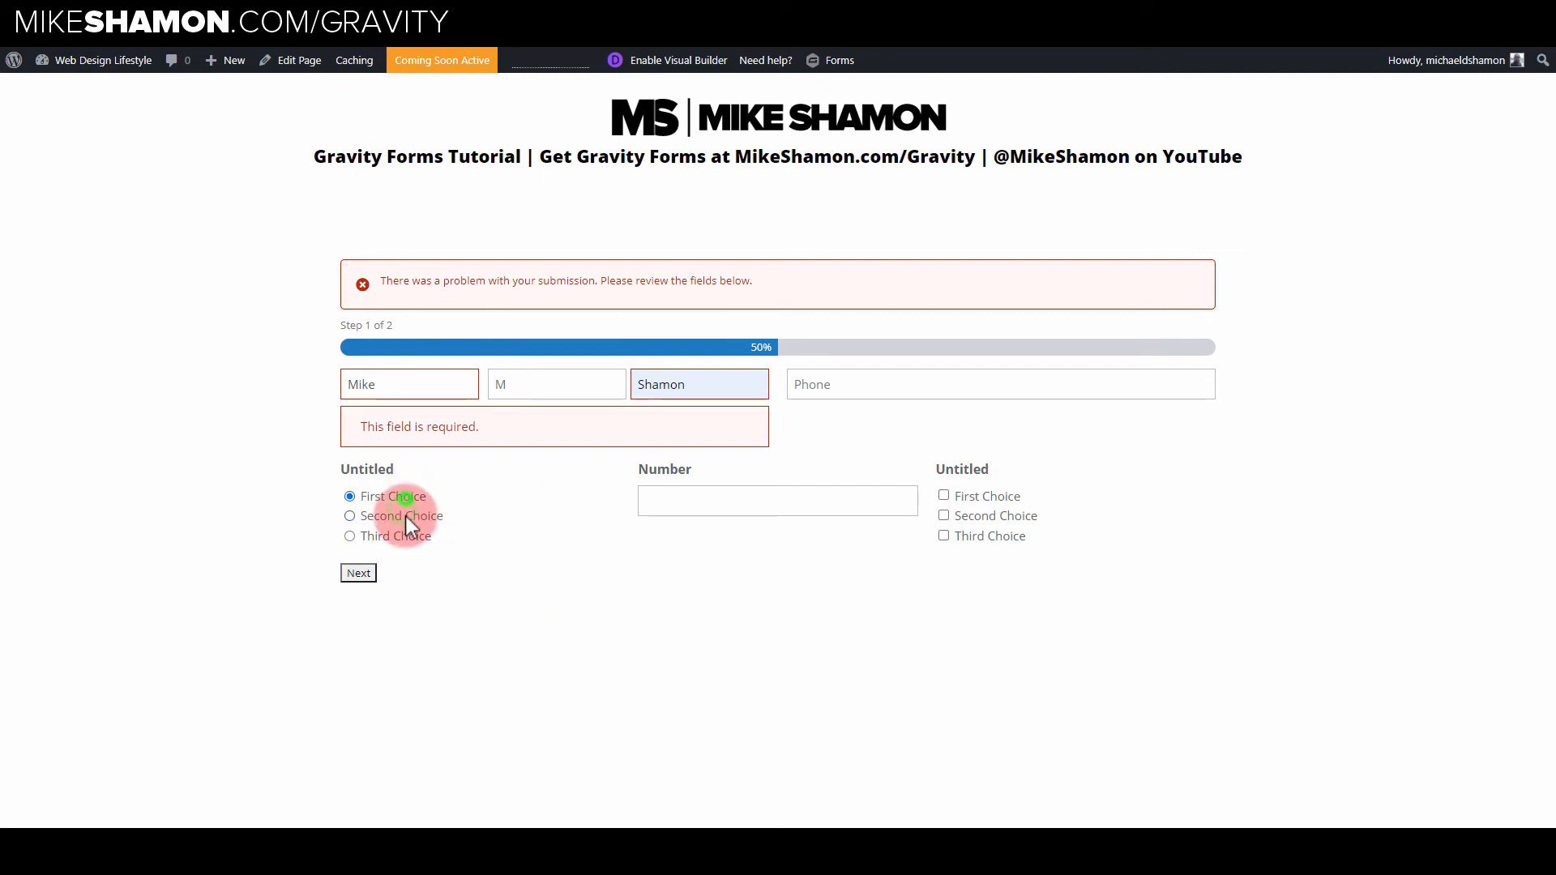
pyautogui.click(944, 535)
pyautogui.click(945, 516)
pyautogui.click(356, 573)
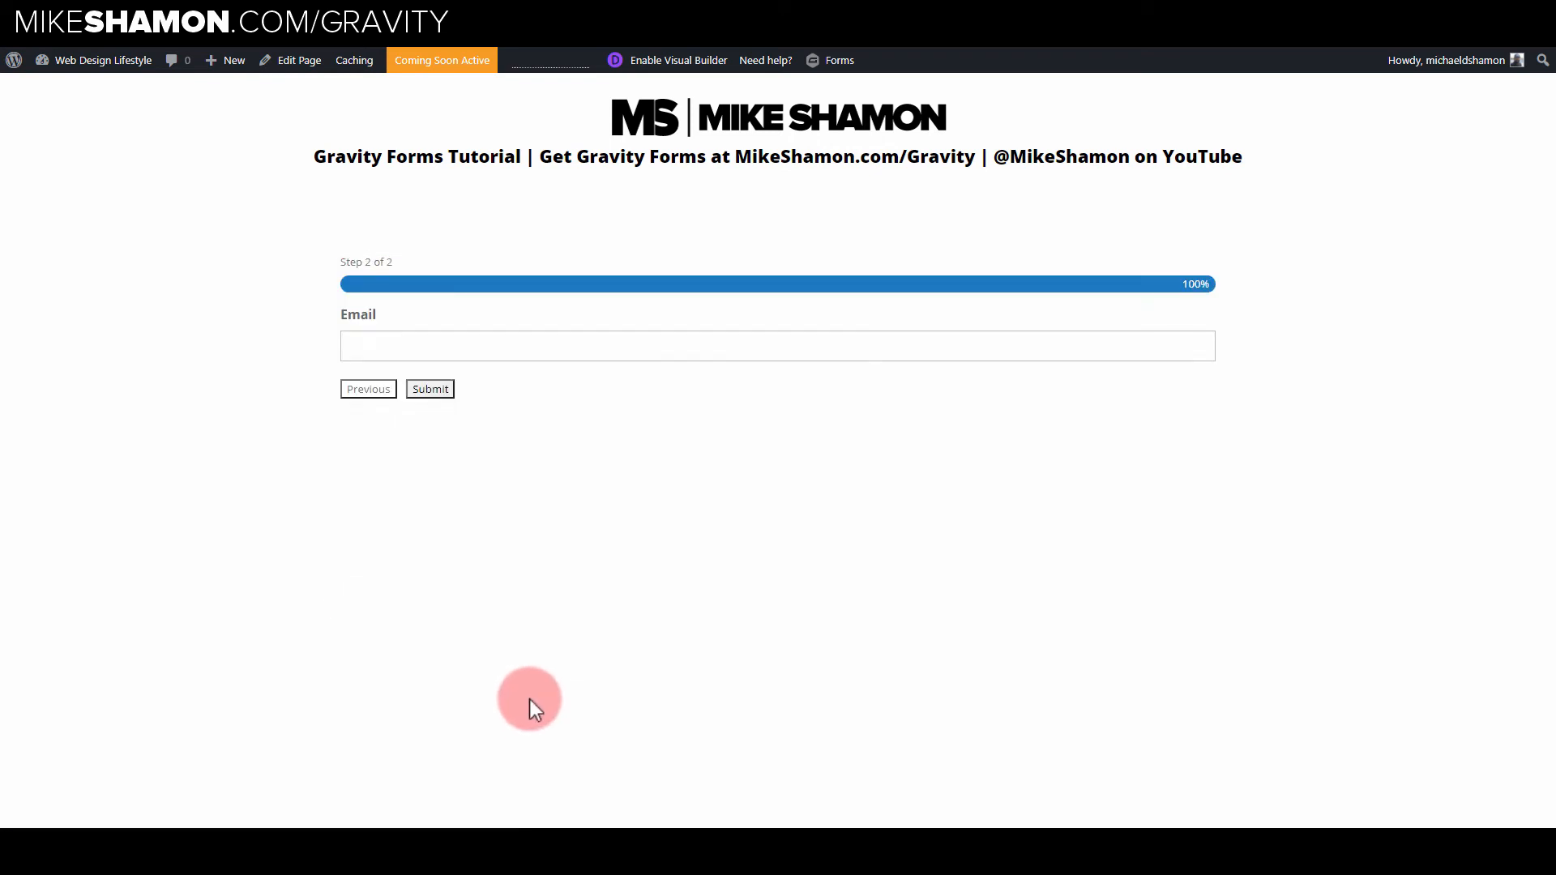
# - Enter a test e-mail address on the form's second page and check the fields from Address down to Signature
pyautogui.click(540, 343)
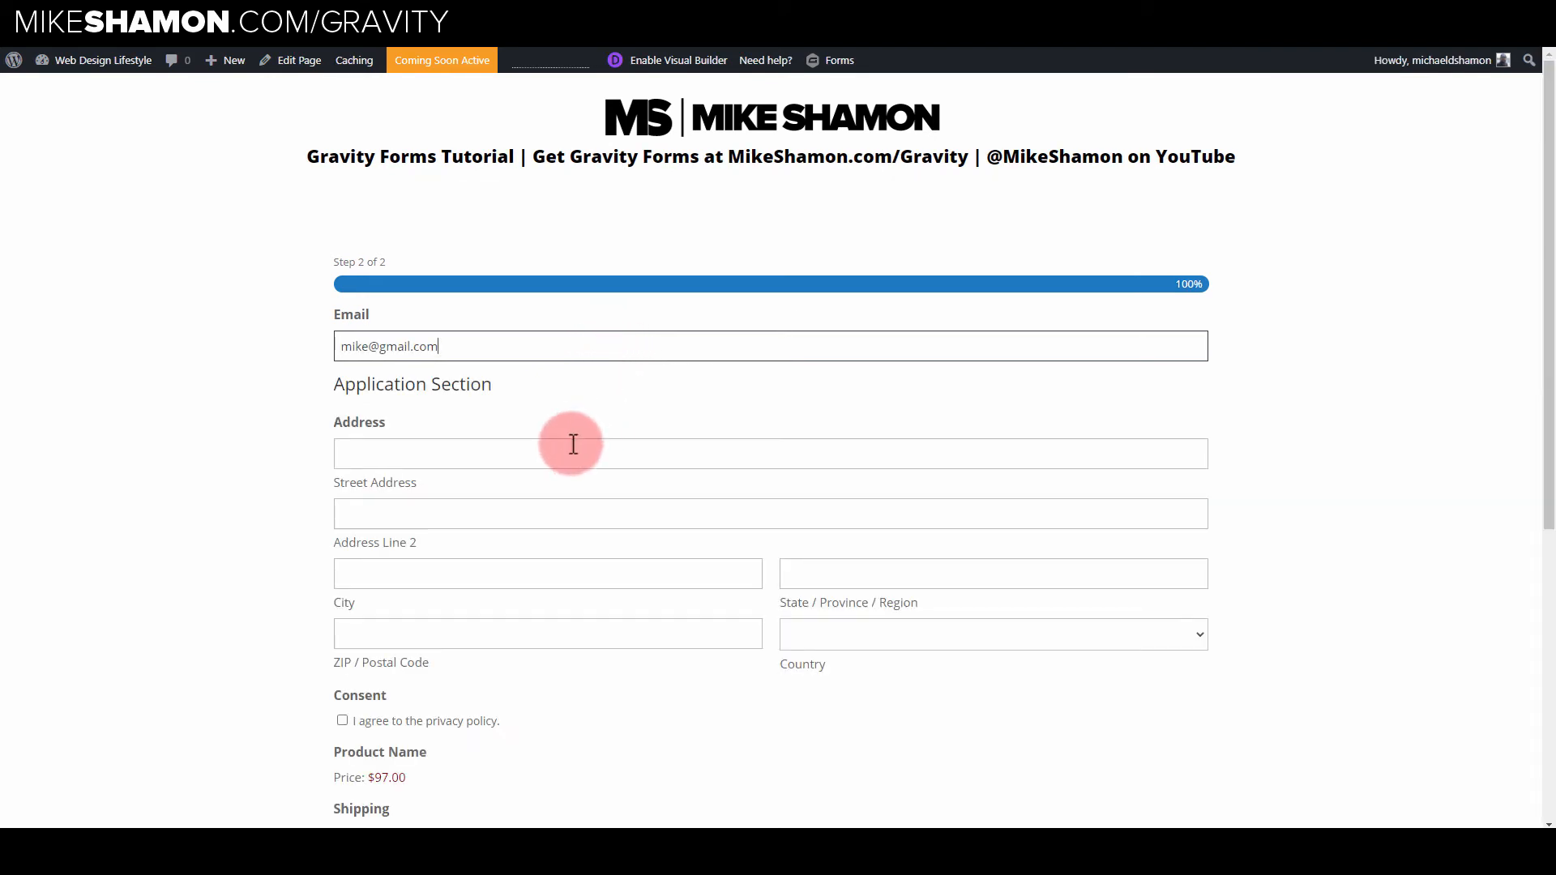
pyautogui.scroll(-2, 573, 444)
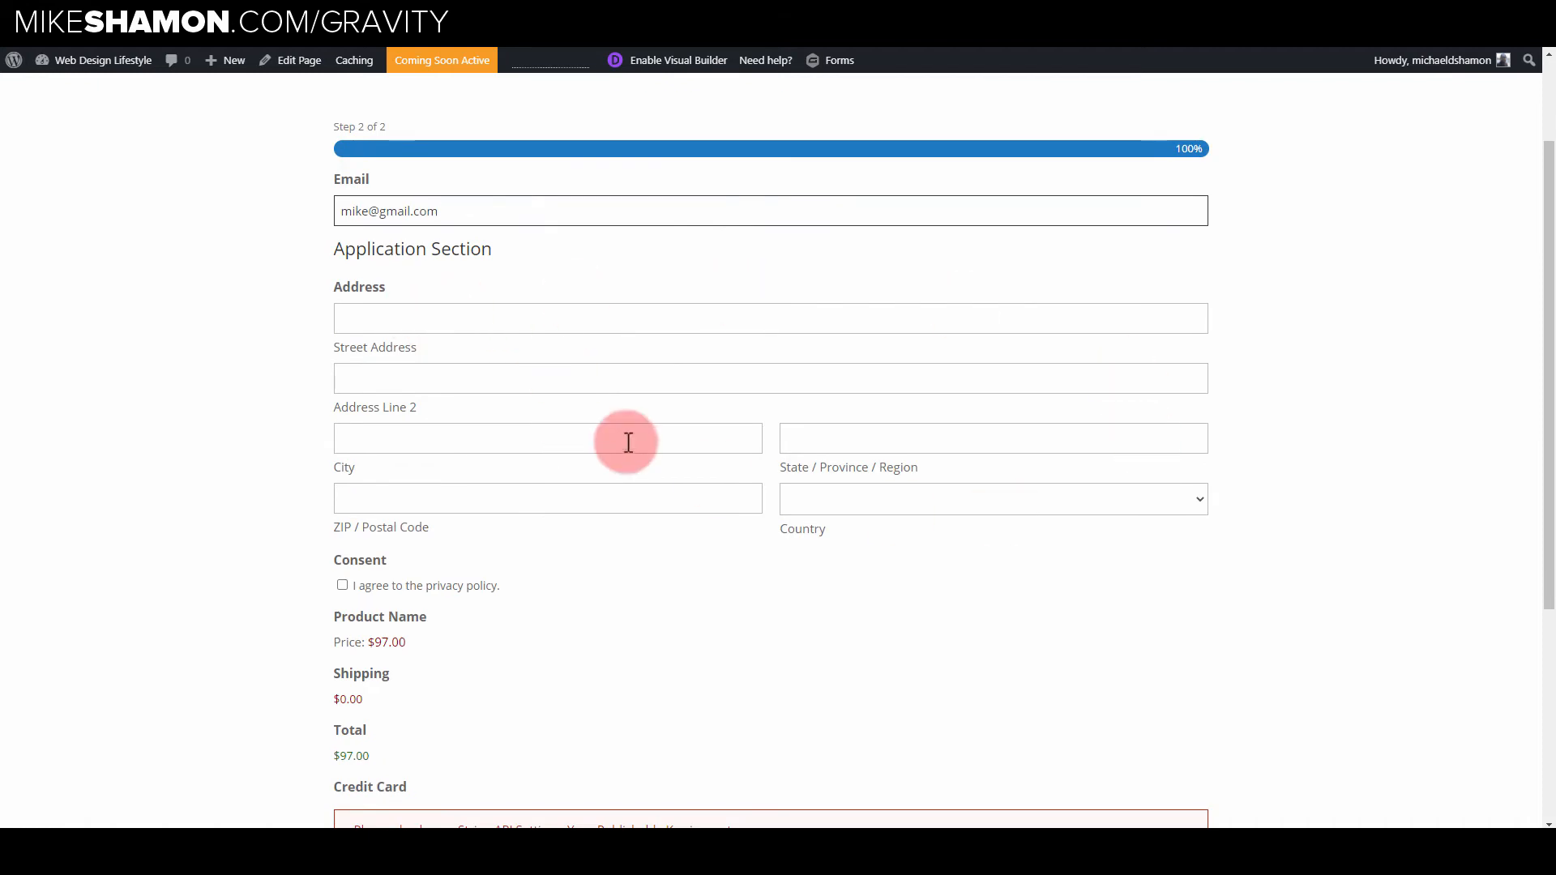
pyautogui.scroll(-4, 648, 357)
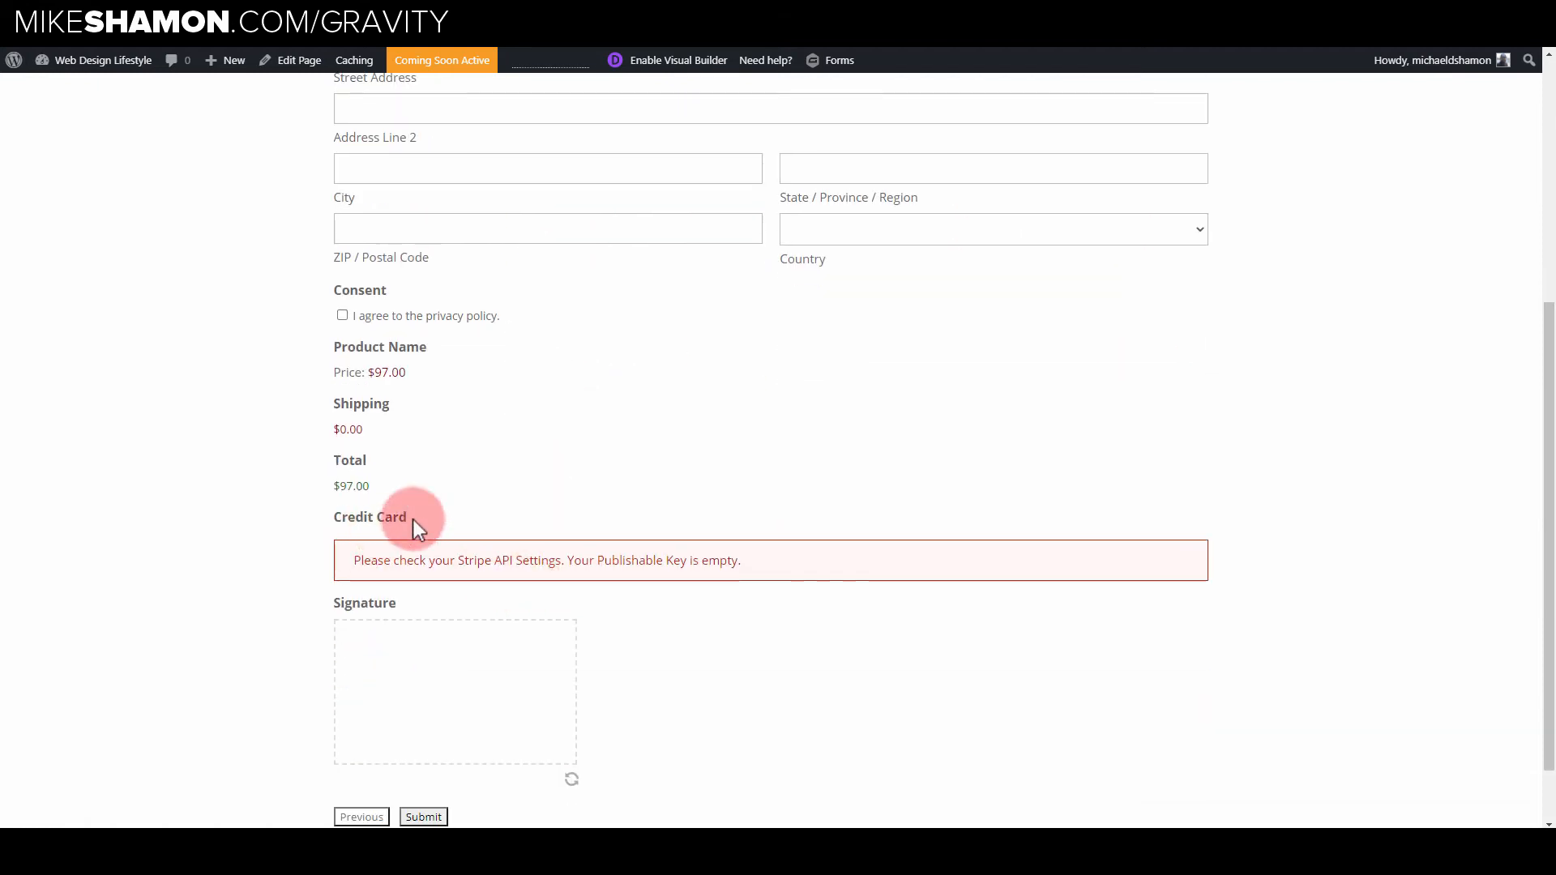
pyautogui.scroll(-1, 541, 527)
pyautogui.scroll(7, 508, 571)
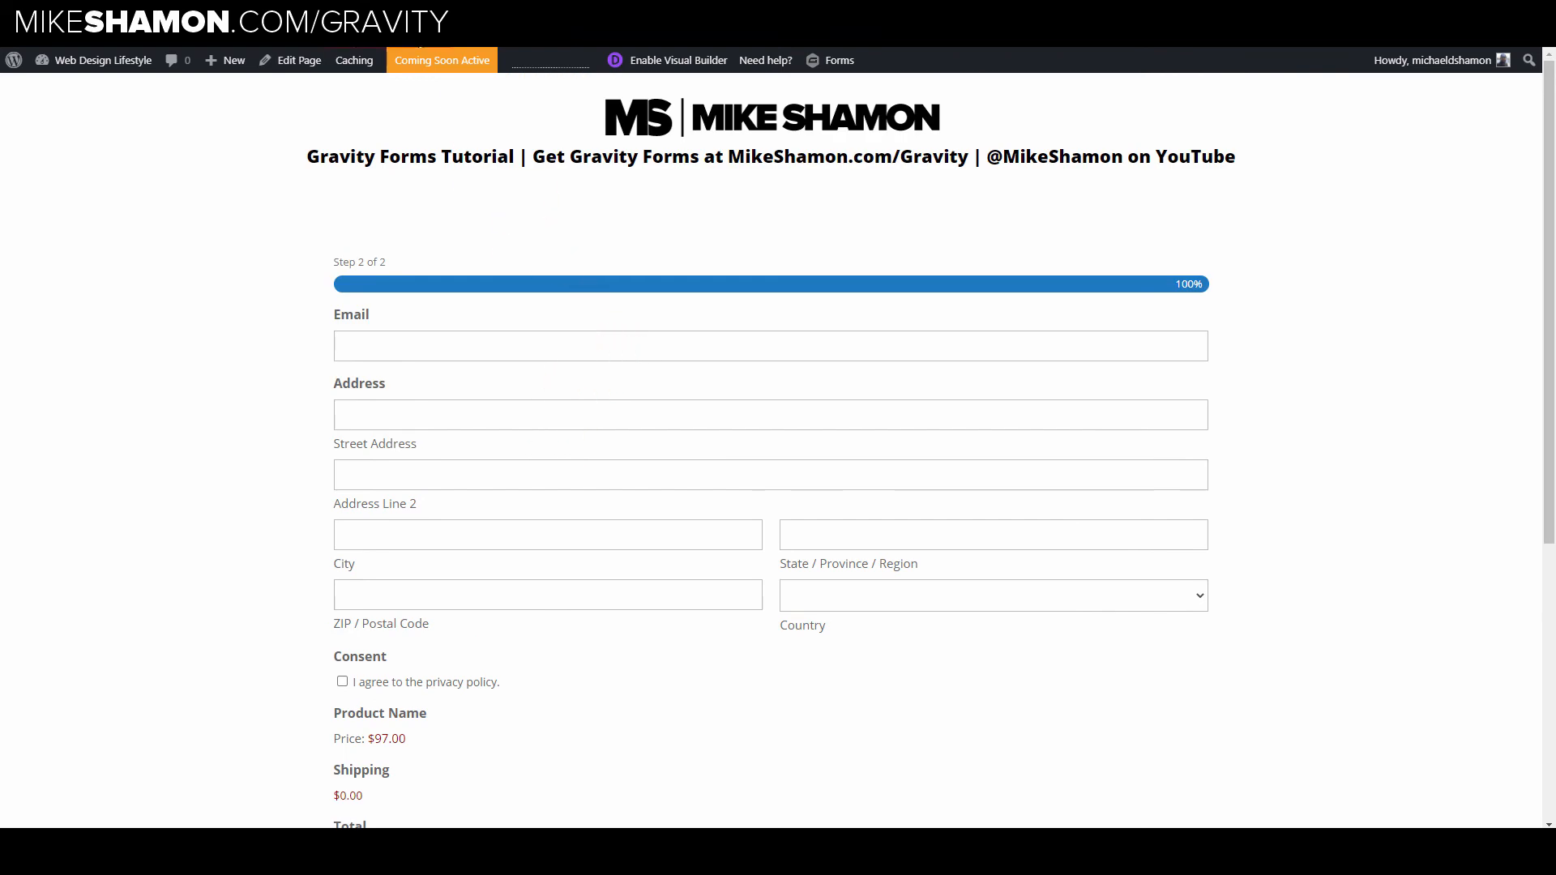
# - Draw a freehand test signature in the Signature box at the end of the live form
pyautogui.scroll(-3, 642, 403)
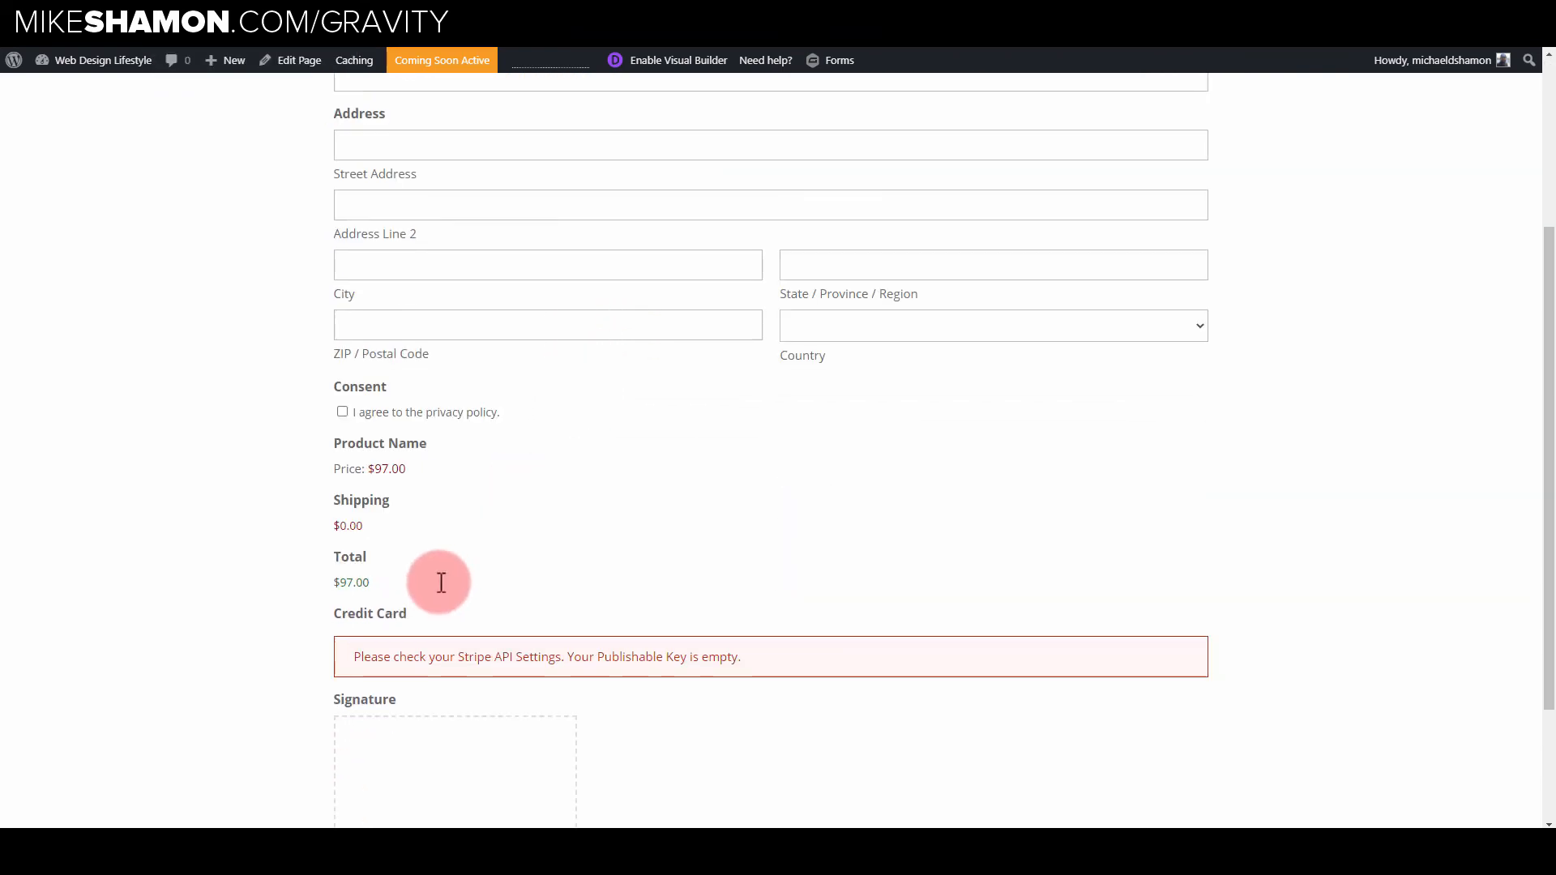
pyautogui.scroll(-2, 444, 658)
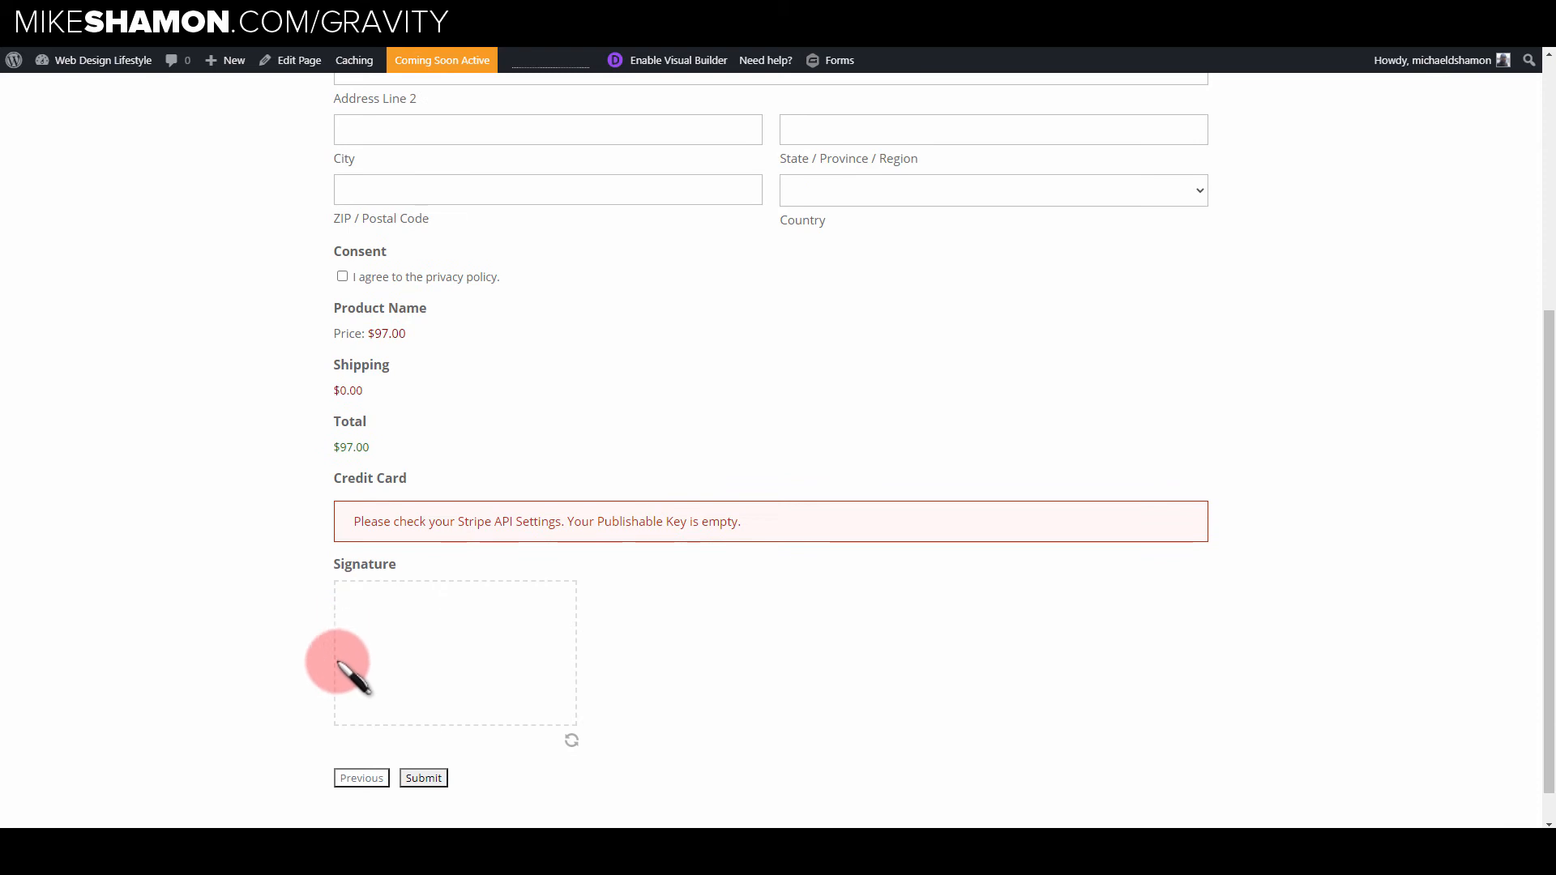
pyautogui.moveTo(339, 663)
pyautogui.mouseDown()
pyautogui.moveTo(370, 685)
pyautogui.moveTo(415, 671)
pyautogui.moveTo(462, 619)
pyautogui.moveTo(406, 643)
pyautogui.moveTo(518, 660)
pyautogui.moveTo(482, 660)
pyautogui.moveTo(574, 644)
pyautogui.mouseUp()
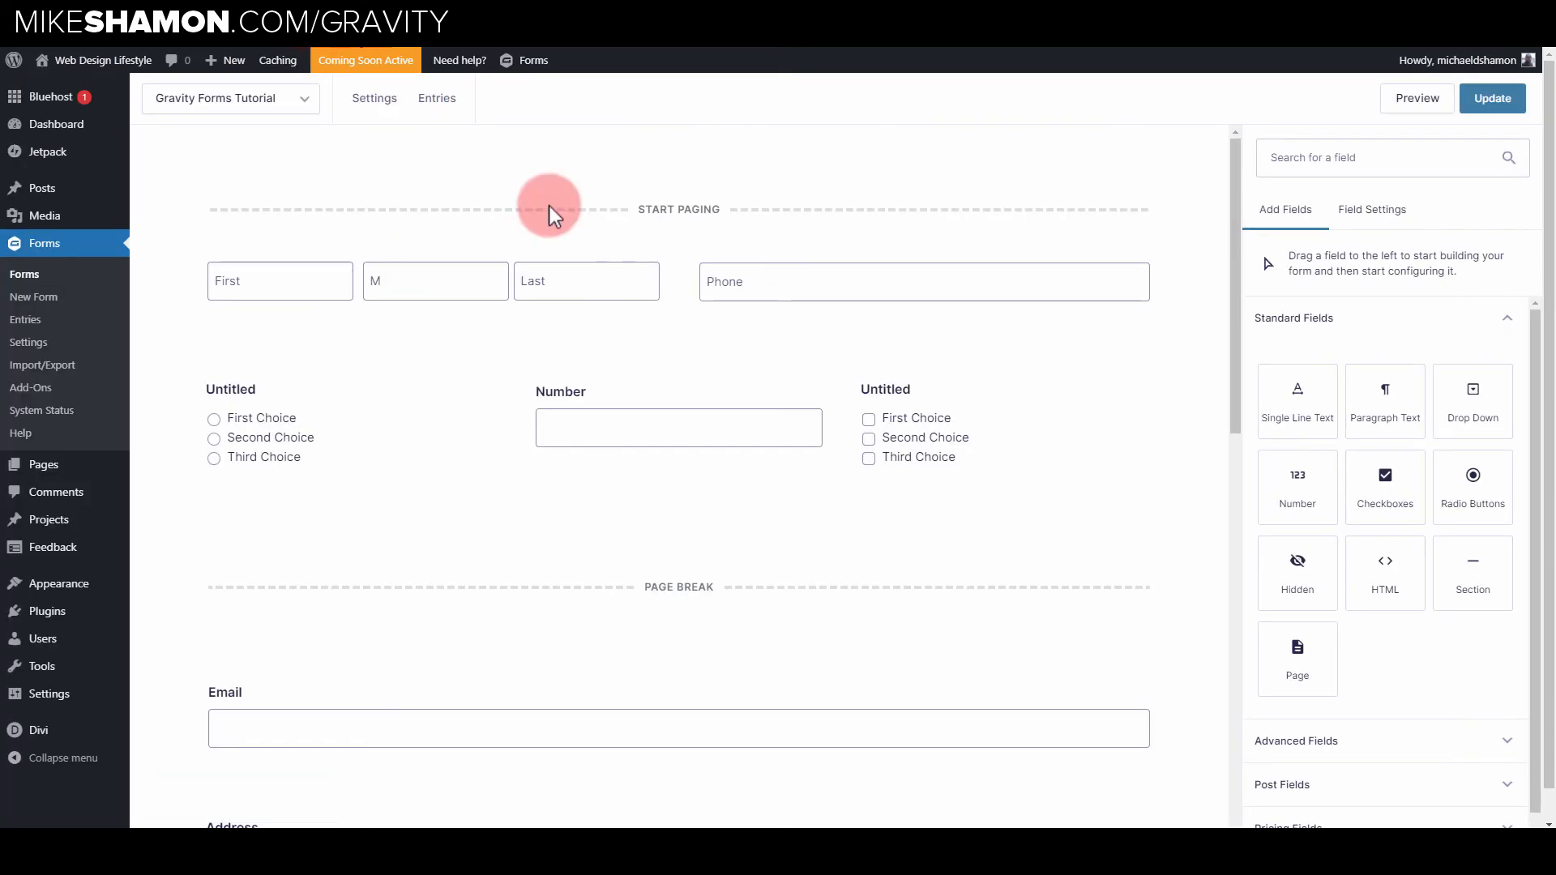
# - Open the Gravity Forms Tutorial form's general settings and examine its title and description fields
pyautogui.click(390, 107)
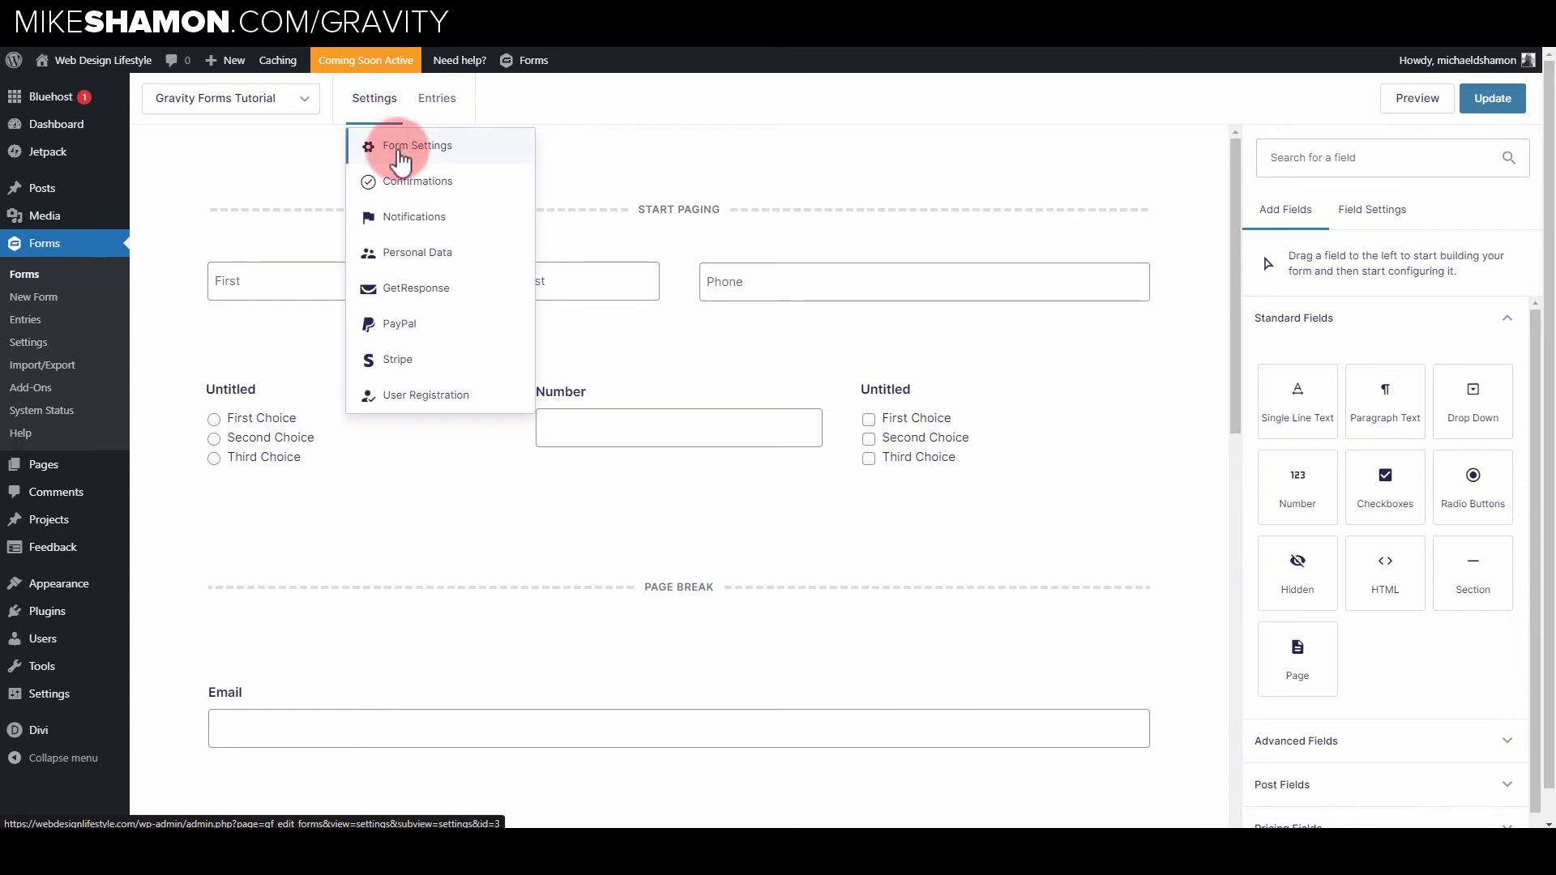
pyautogui.click(405, 154)
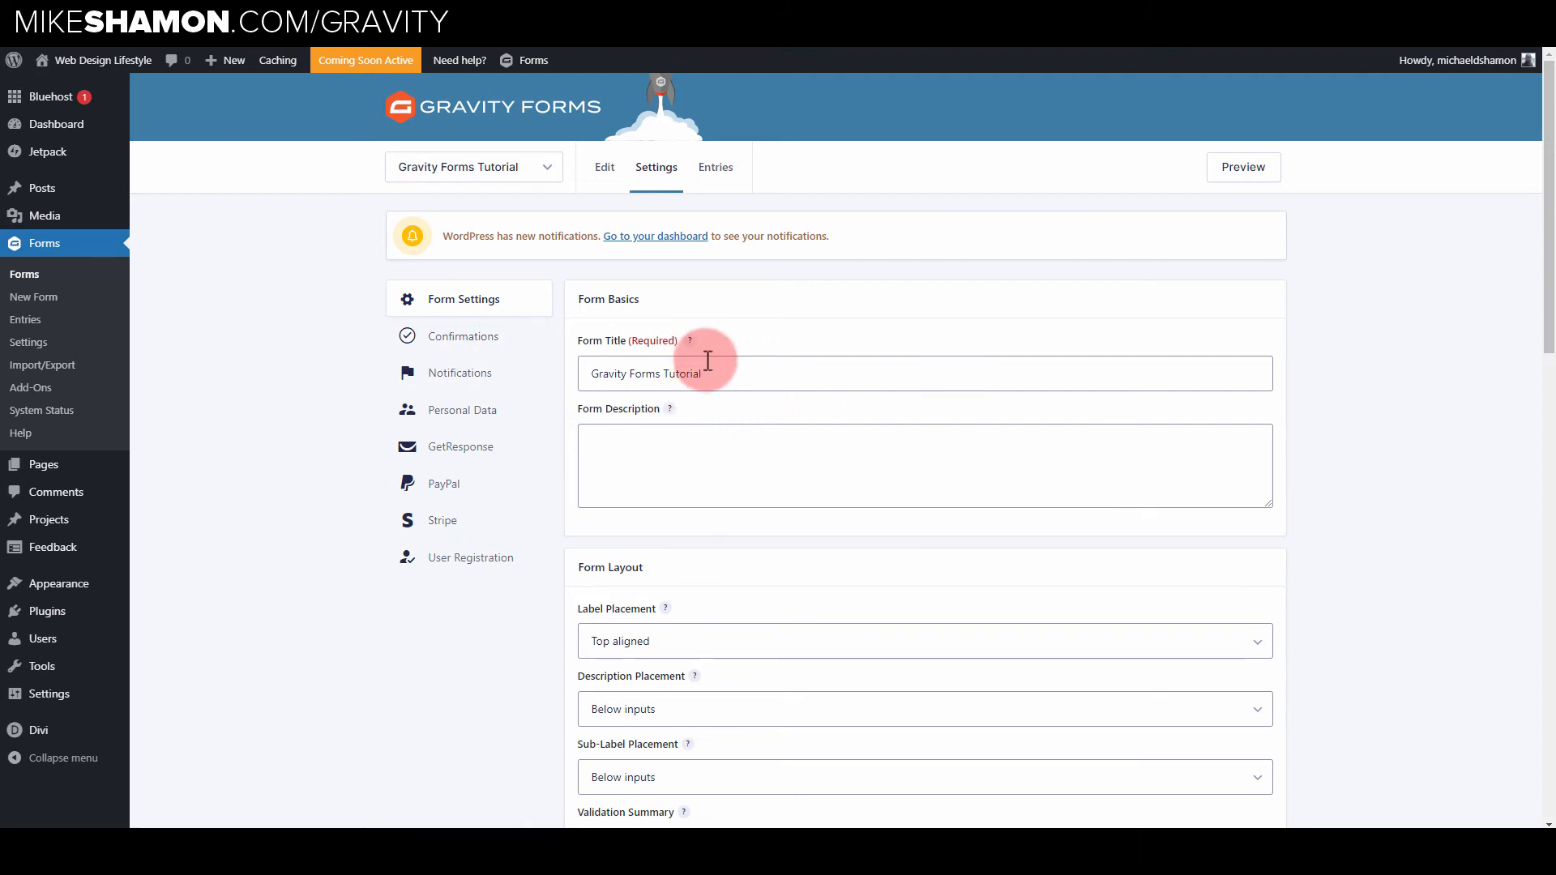
pyautogui.moveTo(707, 360); pyautogui.dragTo(591, 358)
pyautogui.click(733, 470)
pyautogui.scroll(-3, 753, 466)
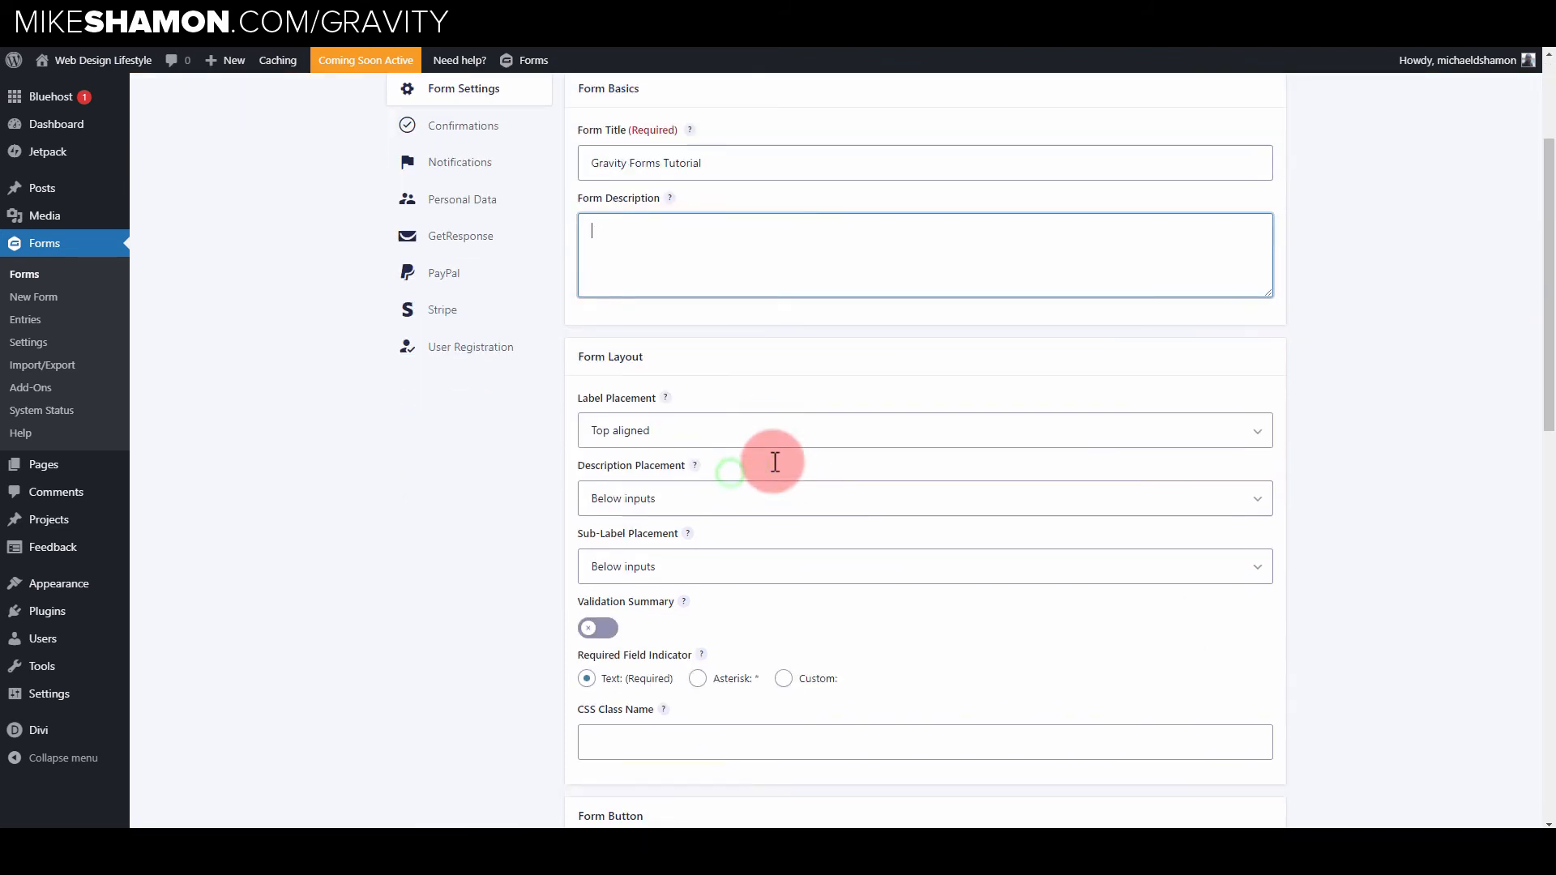
pyautogui.scroll(-1, 775, 462)
# - Examine the label, description and sub-label placement options, along with the form button and save-and-continue settings
pyautogui.moveTo(677, 342)
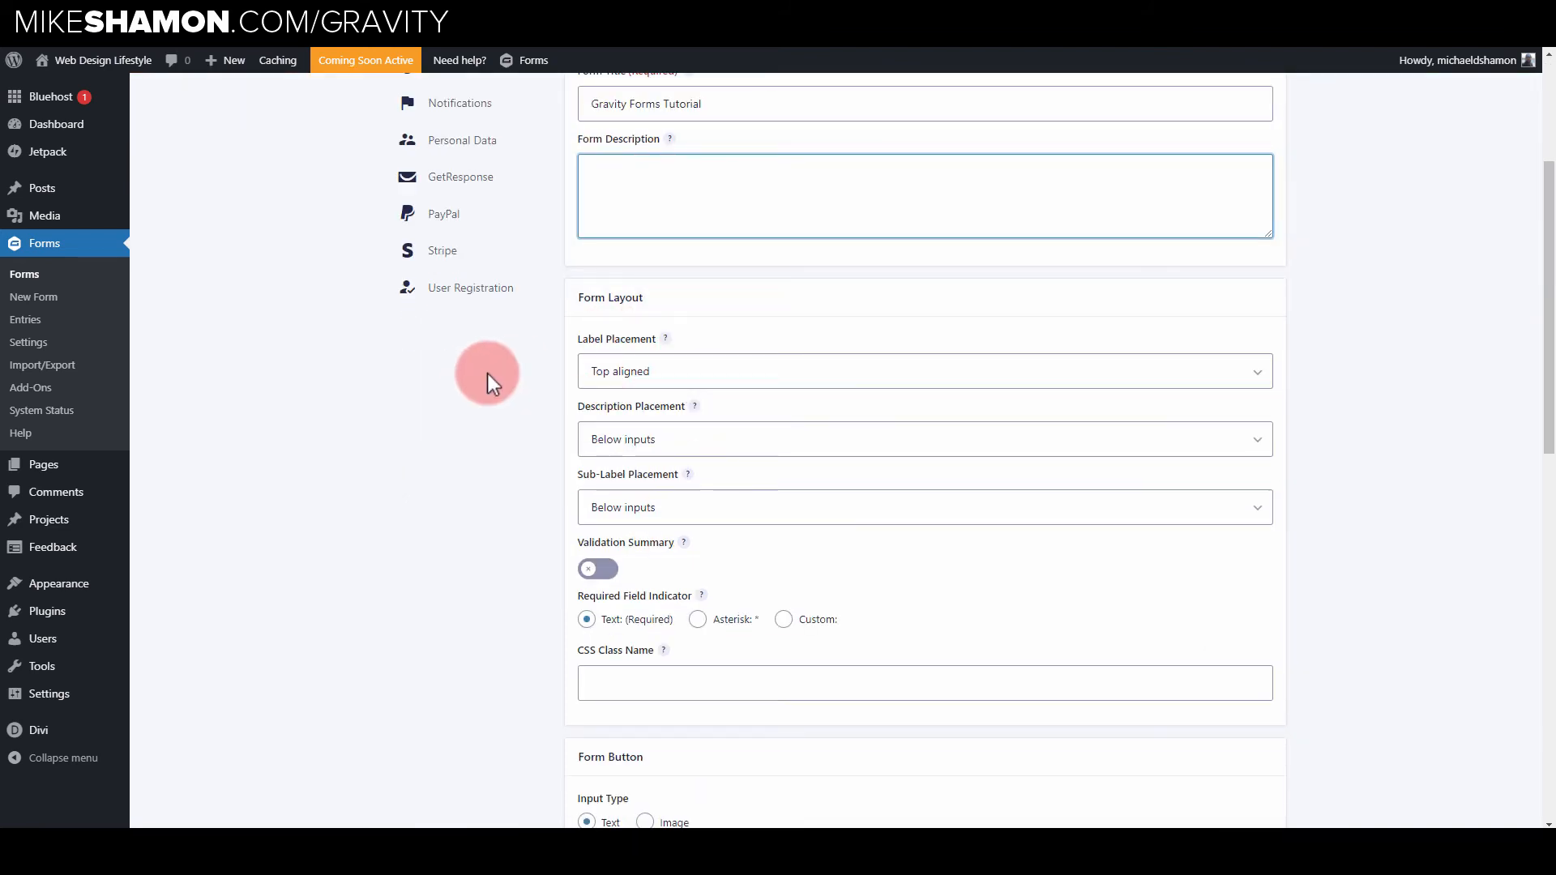
pyautogui.click(692, 360)
pyautogui.click(757, 322)
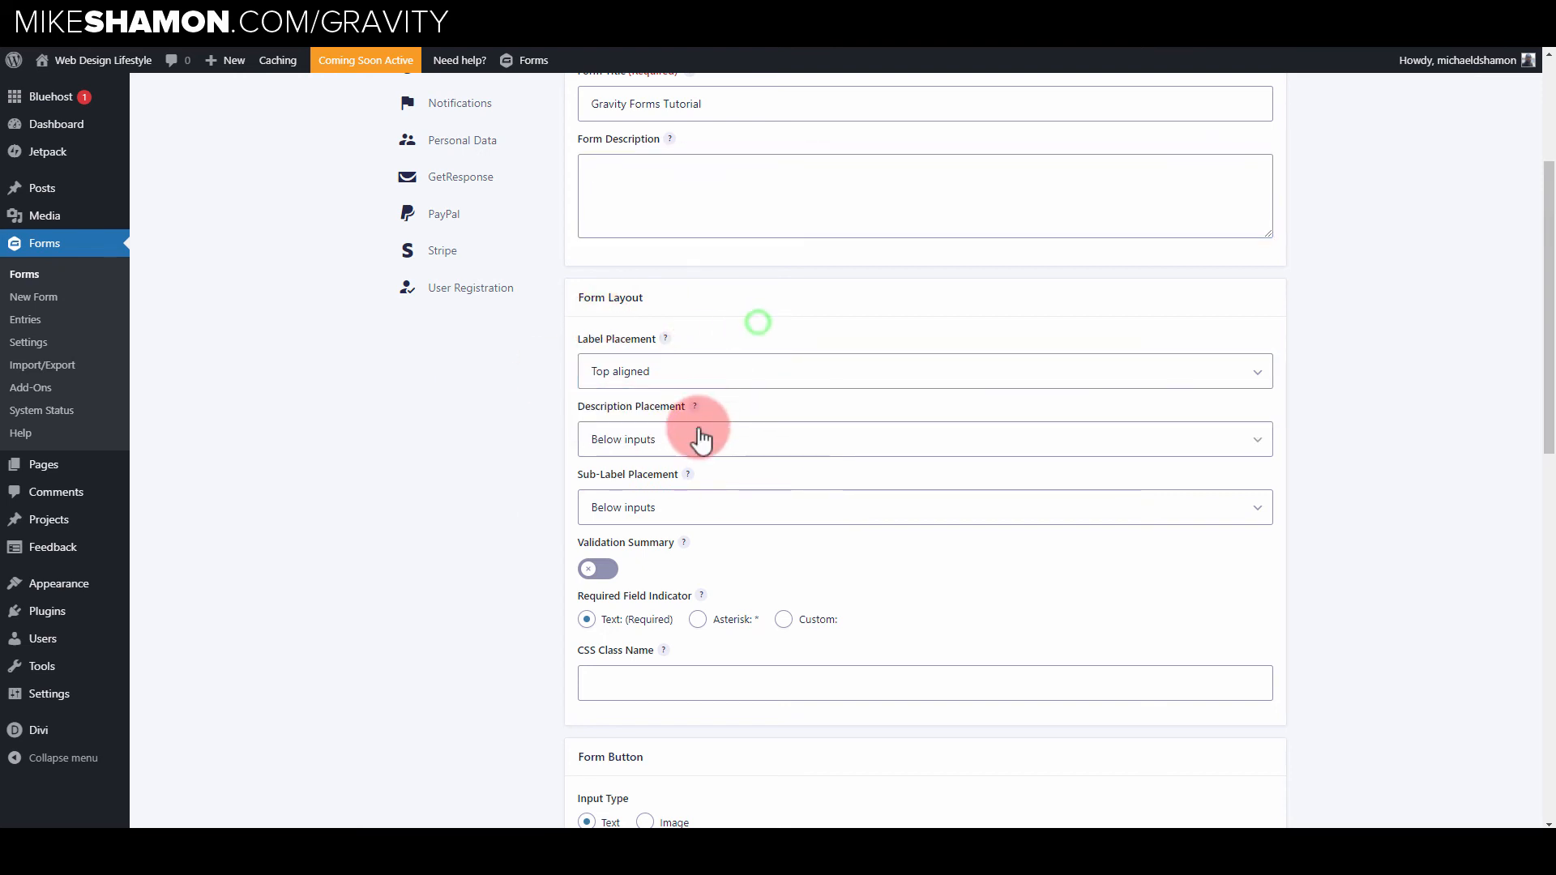
pyautogui.click(700, 436)
pyautogui.click(711, 509)
pyautogui.click(728, 509)
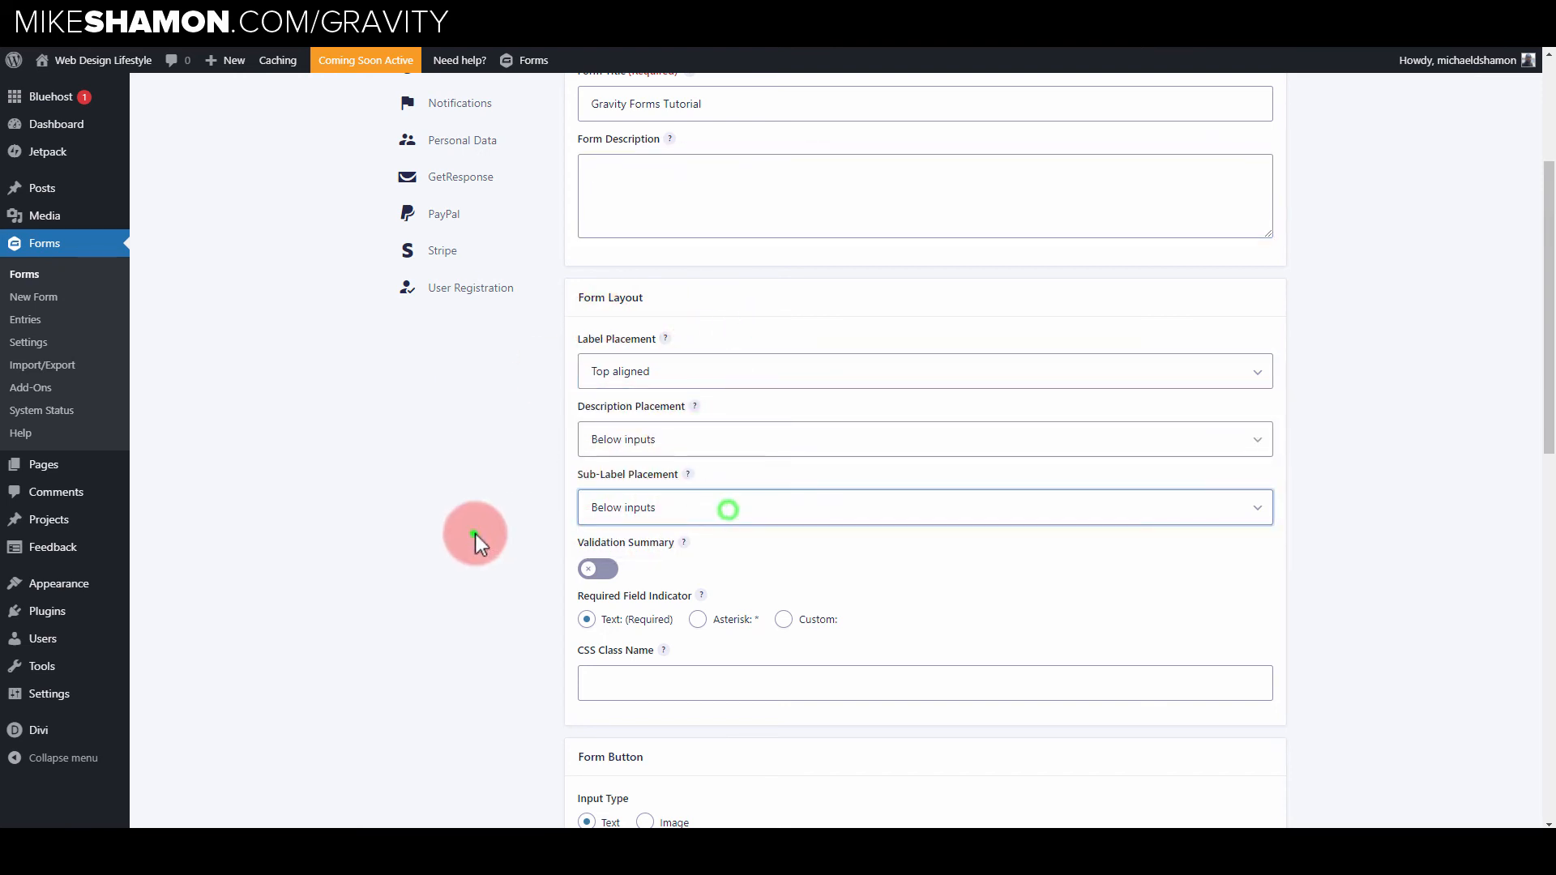
pyautogui.click(478, 532)
pyautogui.scroll(-2, 478, 532)
pyautogui.scroll(-3, 526, 381)
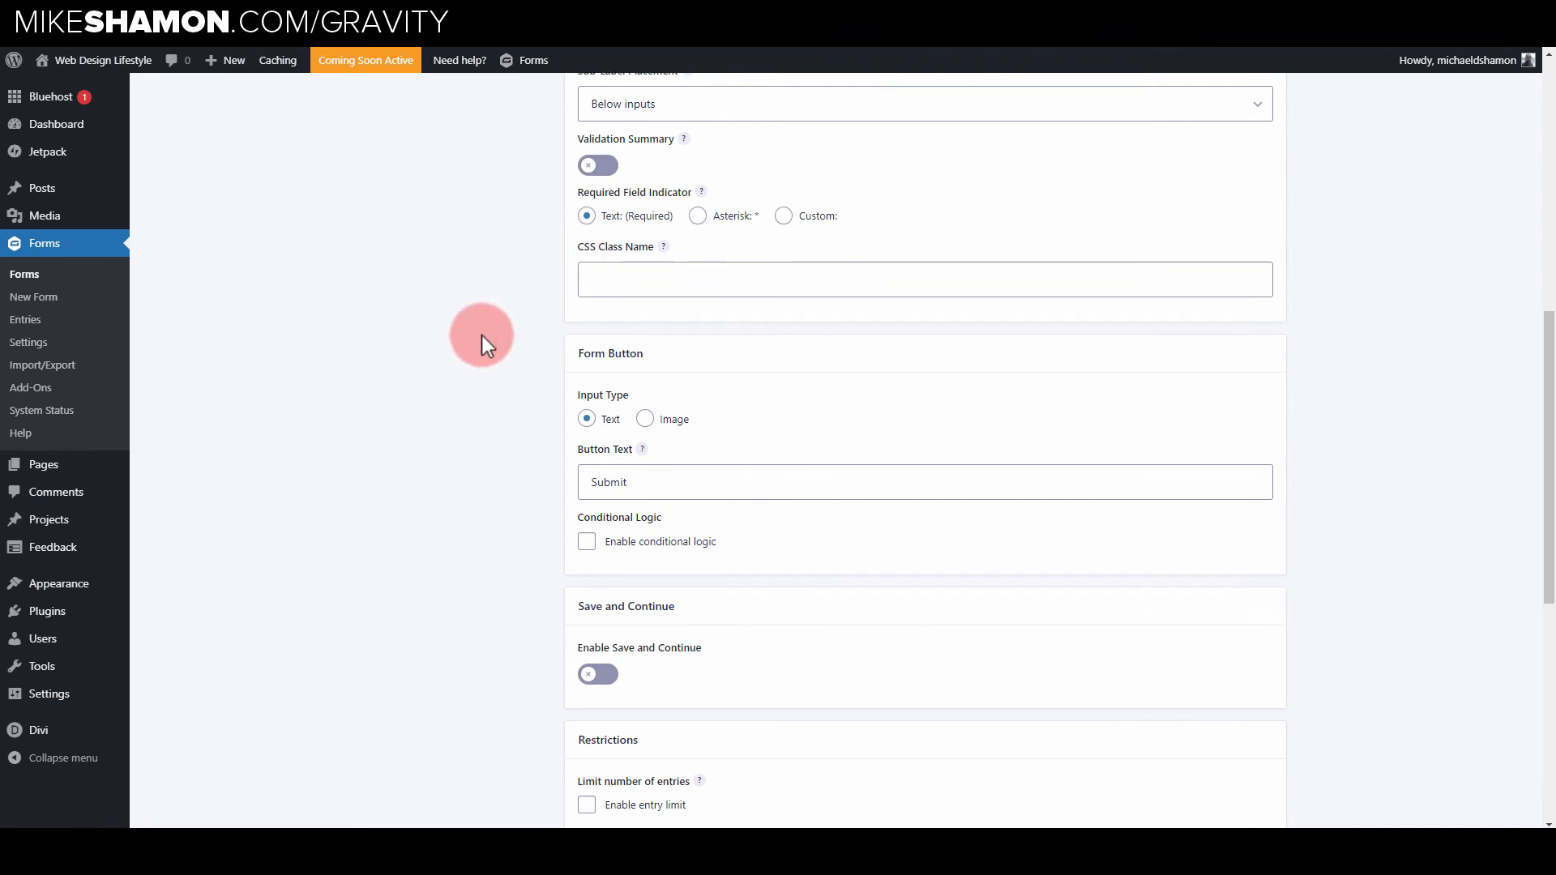
# - Try the Asterisk and Custom options for the required field indicator, and select the empty CSS class name field
pyautogui.scroll(2, 527, 356)
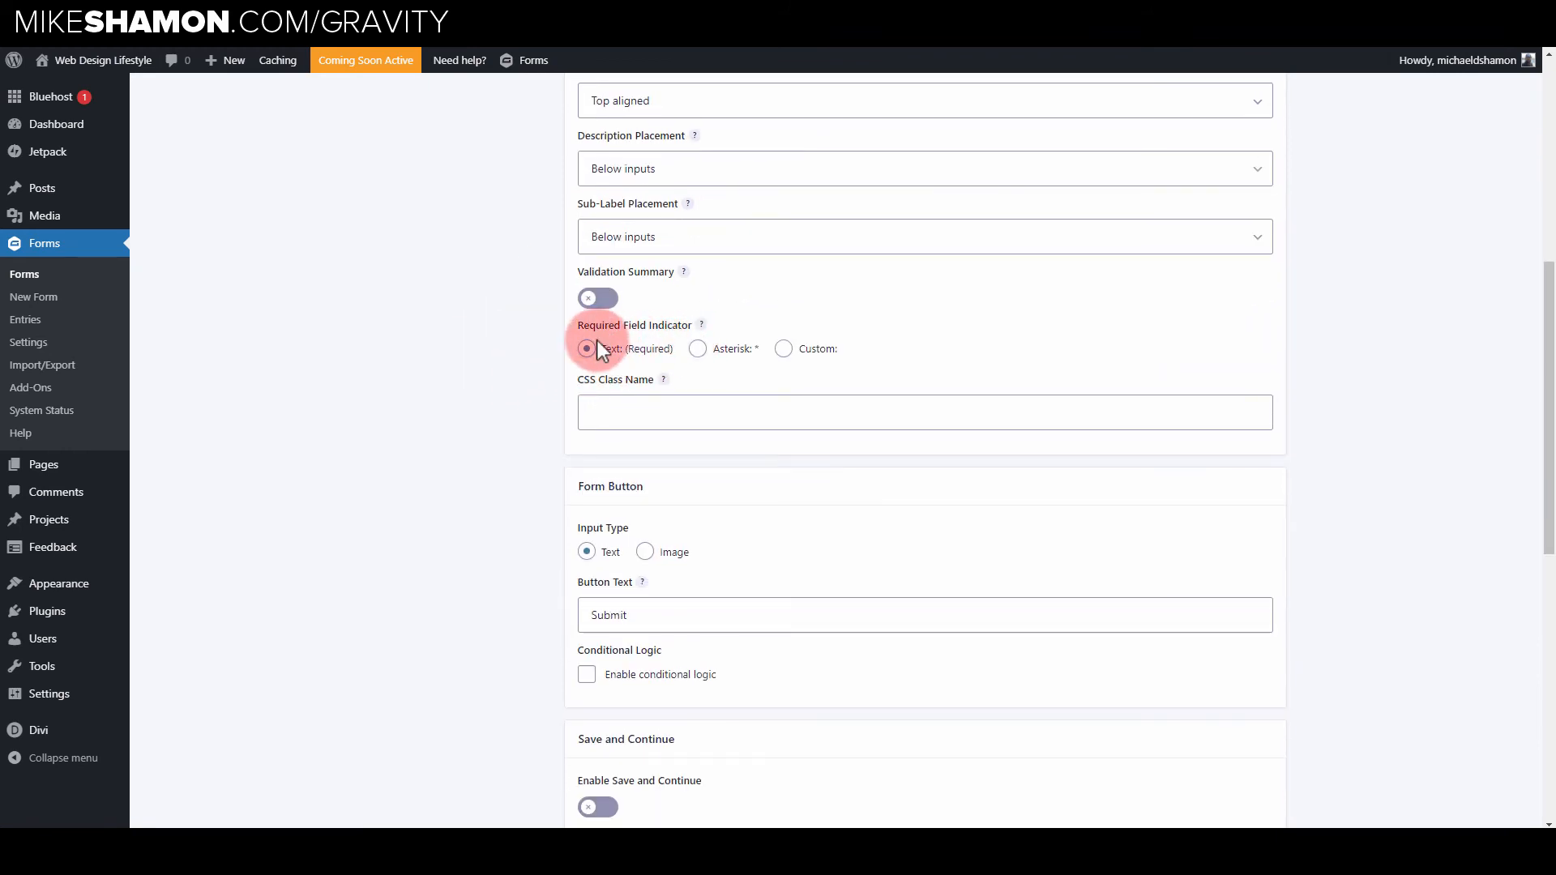
pyautogui.click(648, 348)
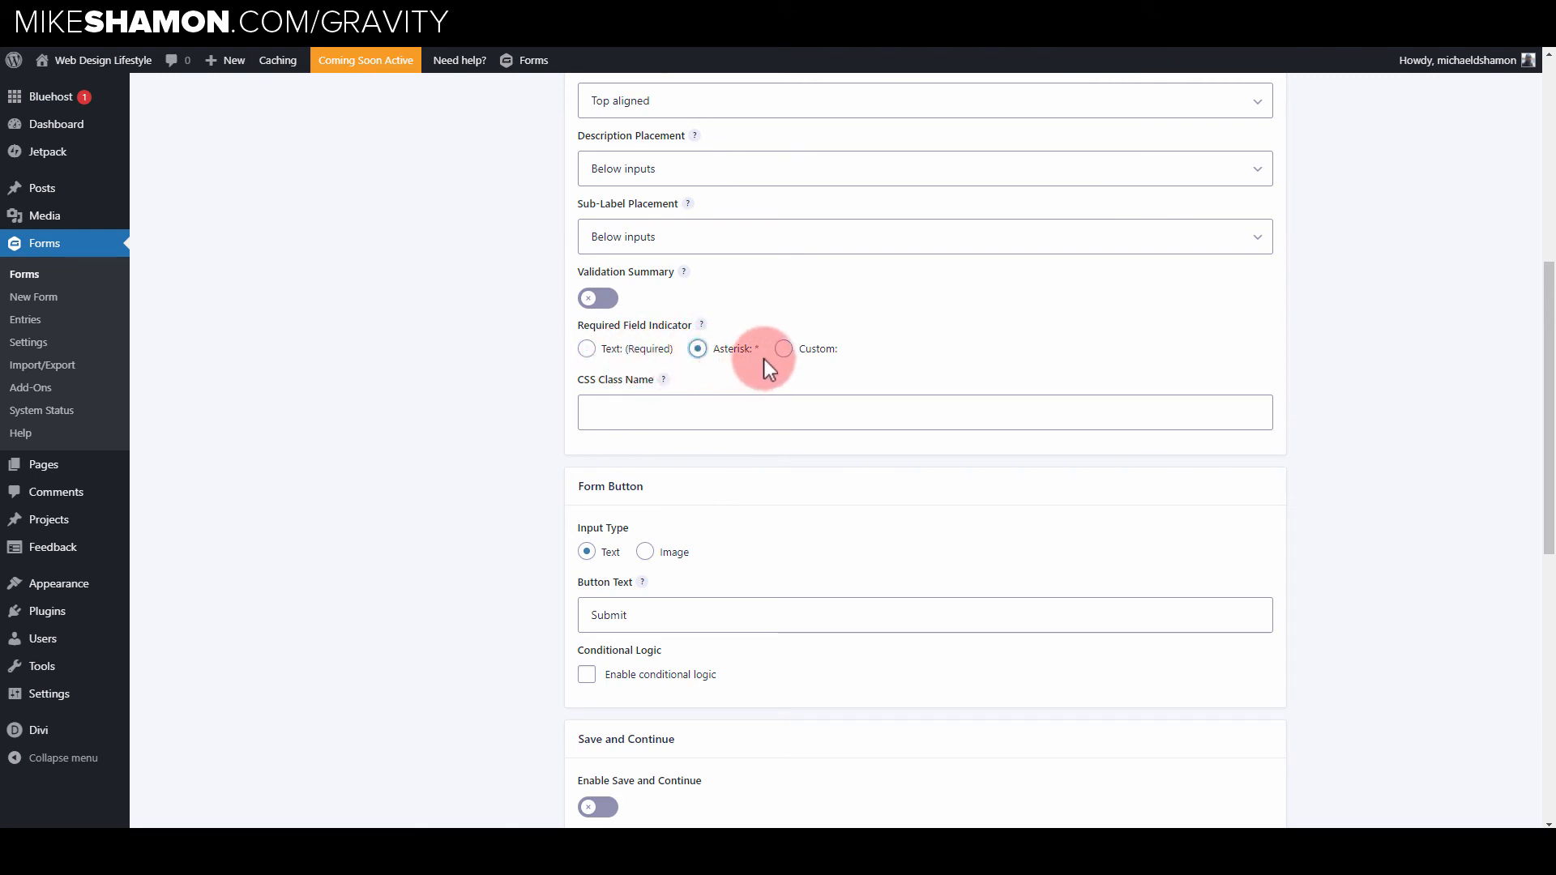
pyautogui.click(785, 353)
pyautogui.click(721, 478)
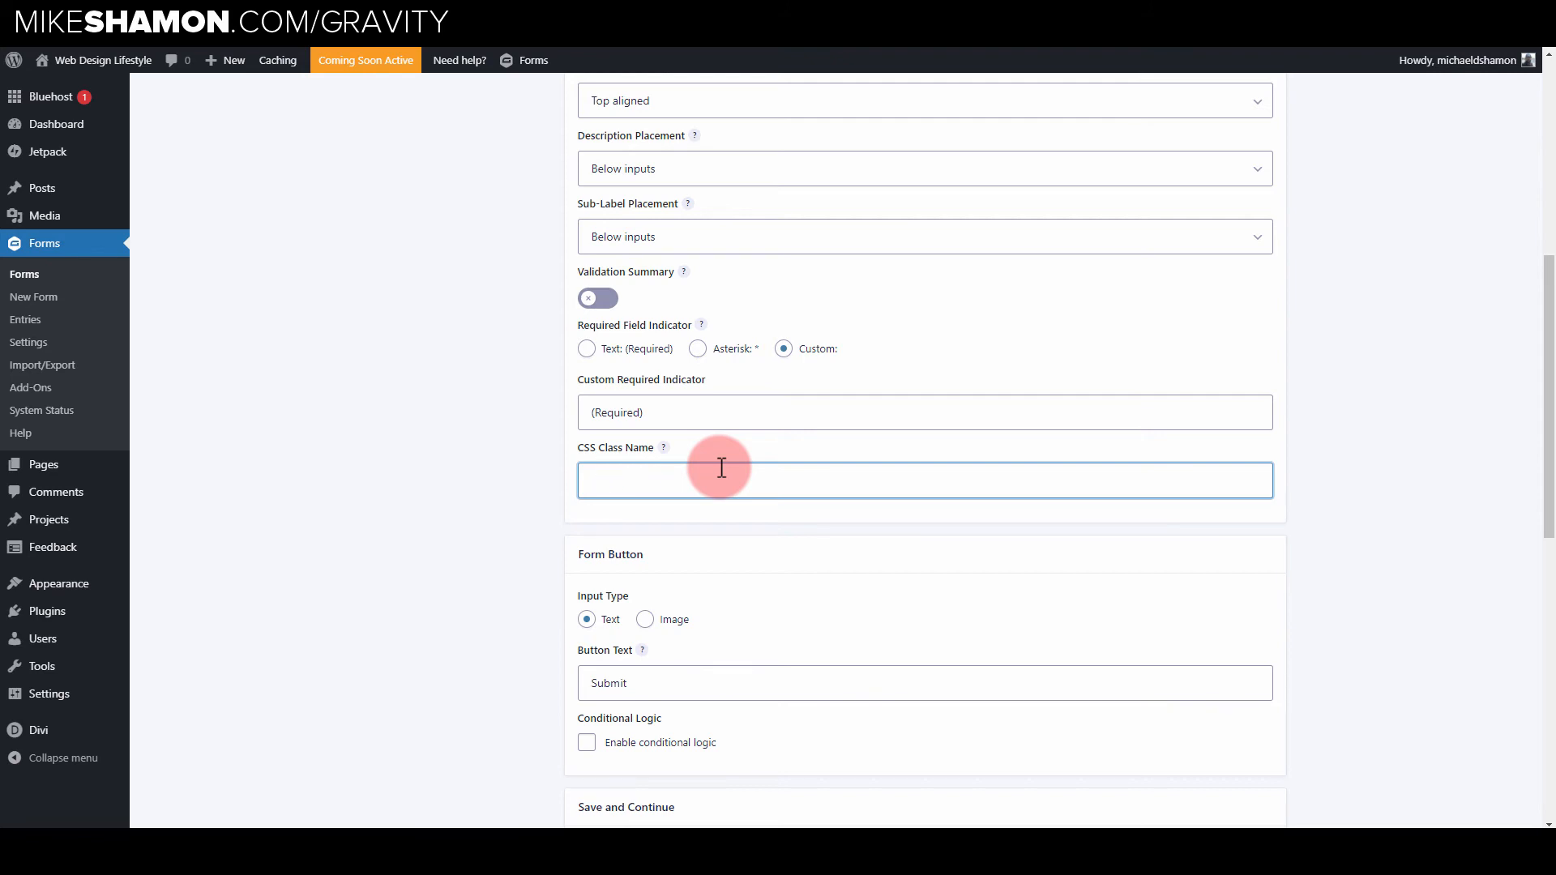
pyautogui.scroll(-2, 665, 557)
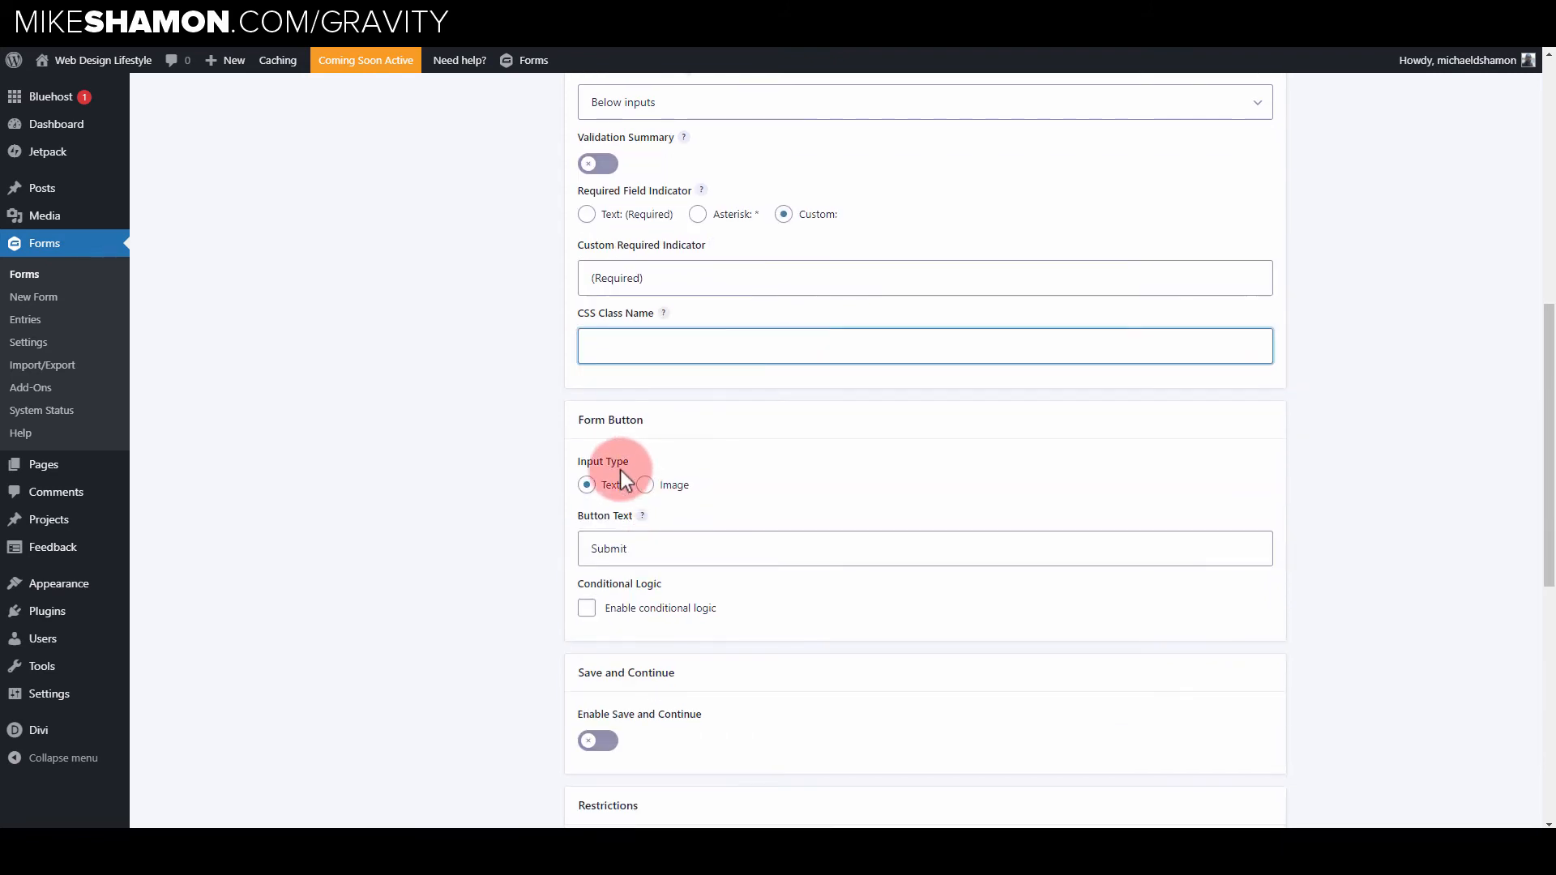
# - Compare the form button settings with the live form's Submit button, trying the Image input type before returning to Text
pyautogui.scroll(-2, 510, 450)
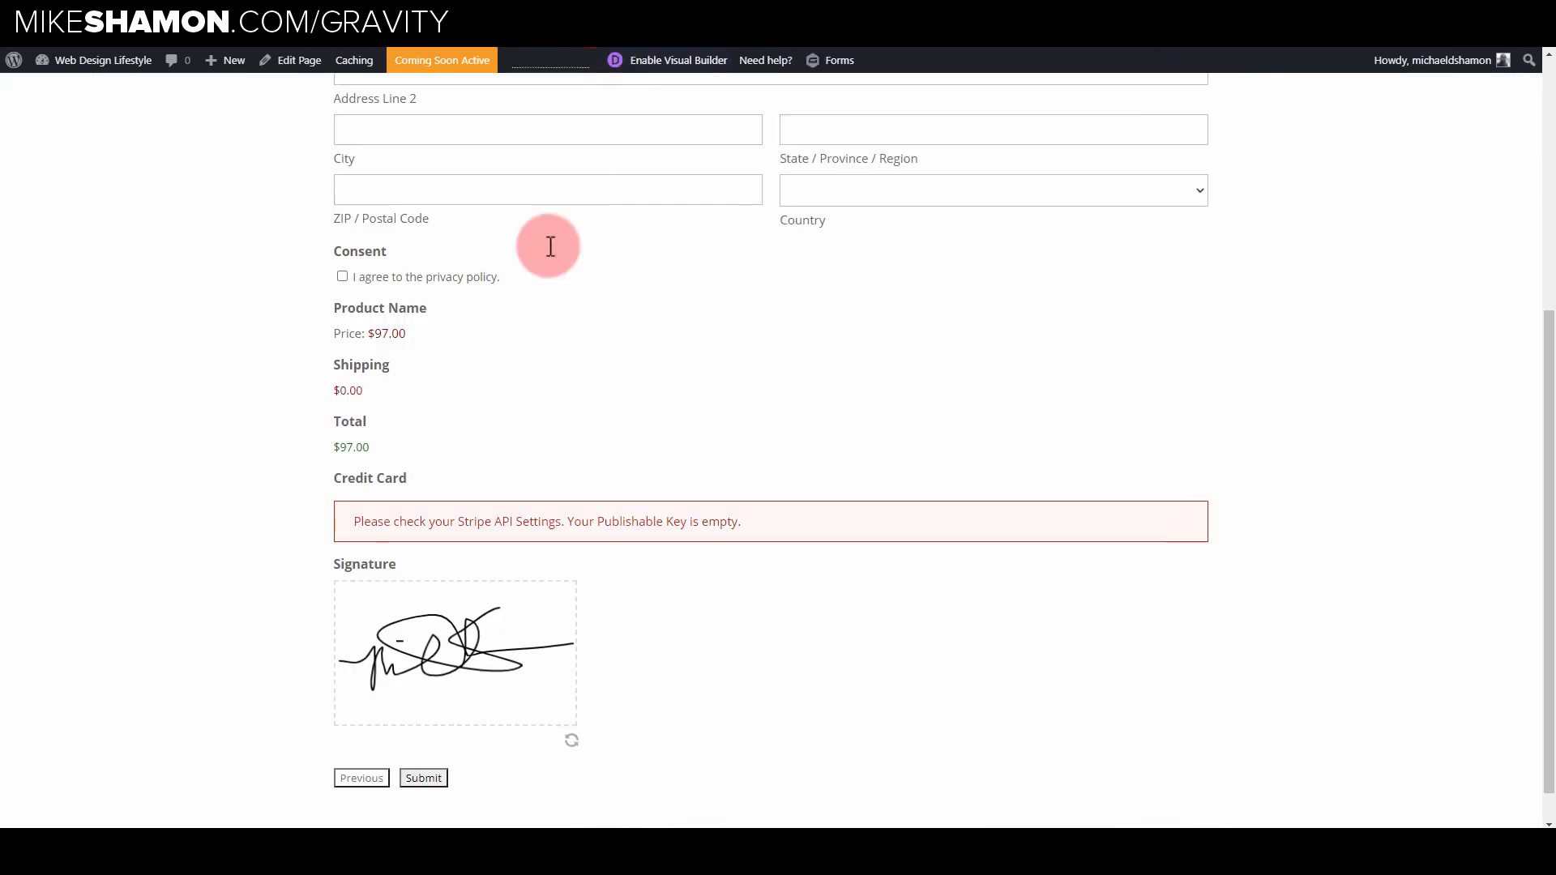
pyautogui.scroll(-1, 421, 684)
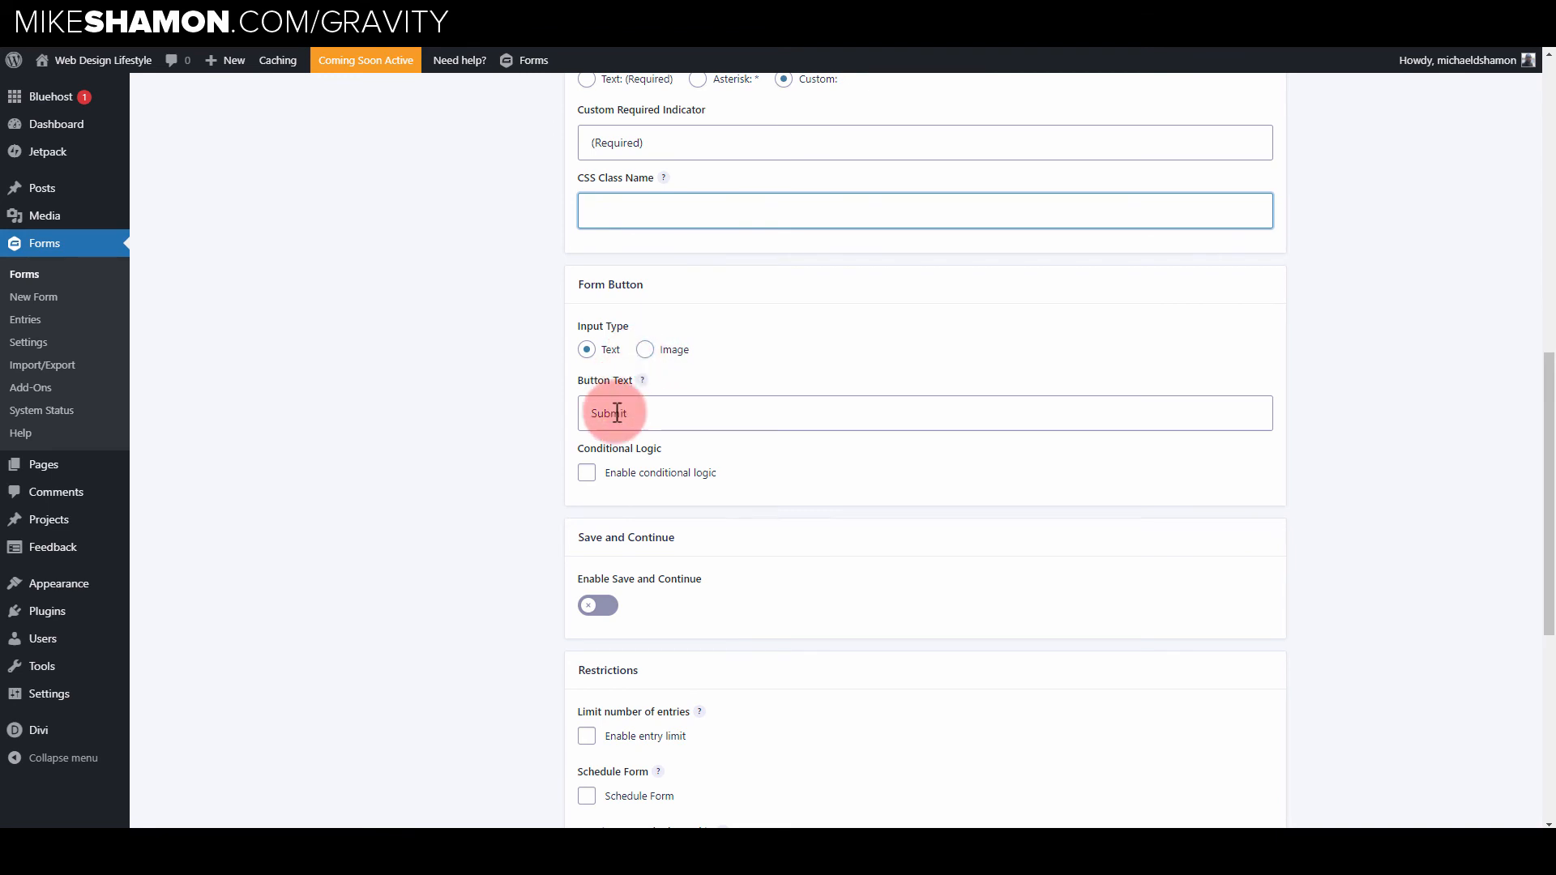
pyautogui.moveTo(642, 414); pyautogui.dragTo(619, 390)
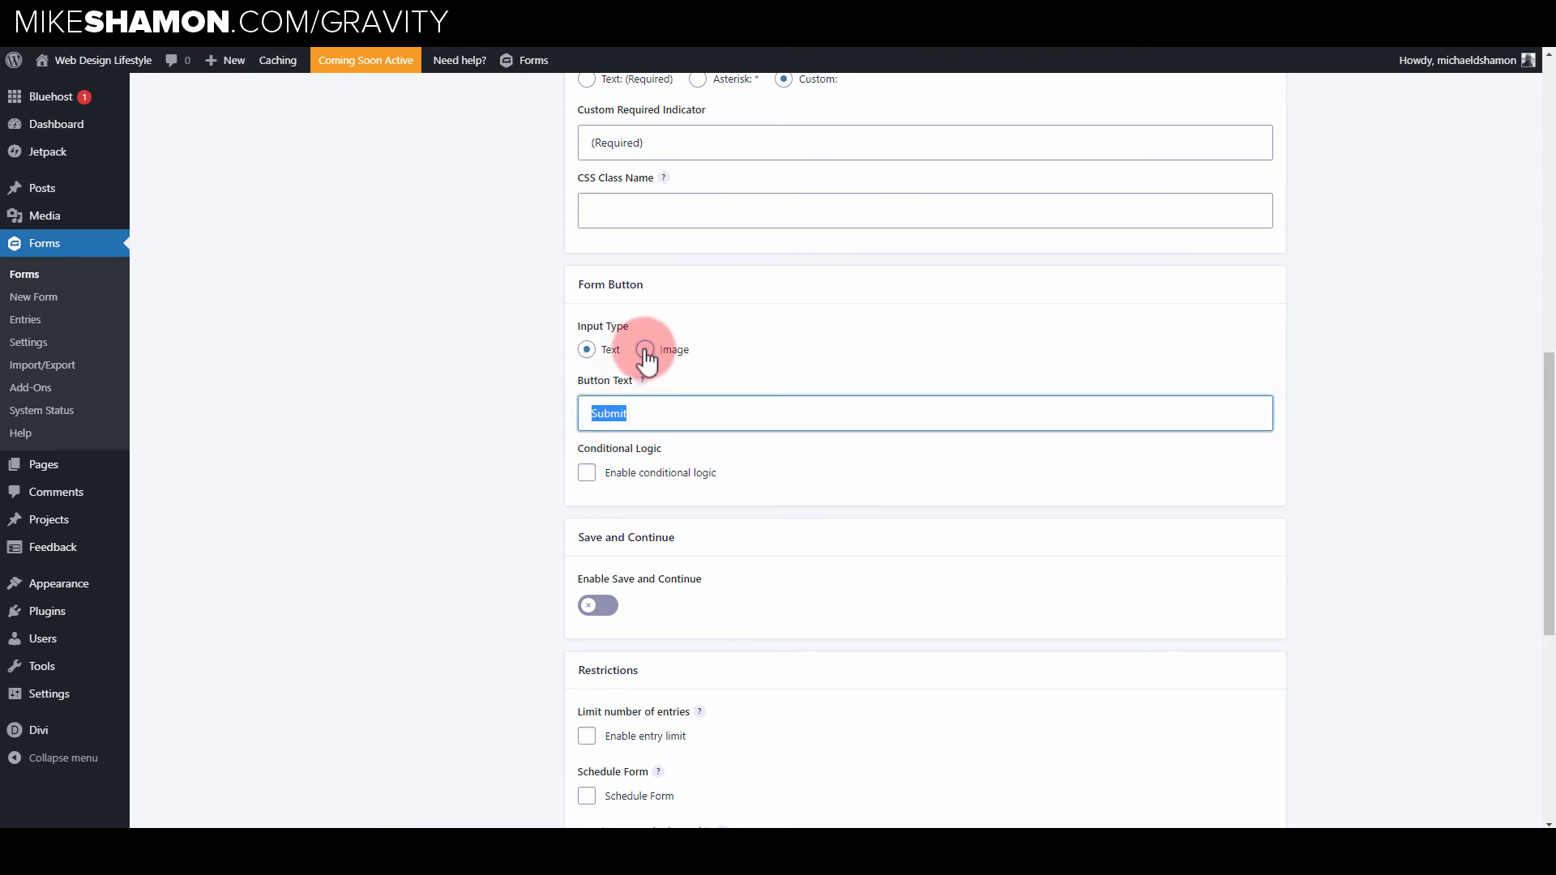
pyautogui.click(646, 351)
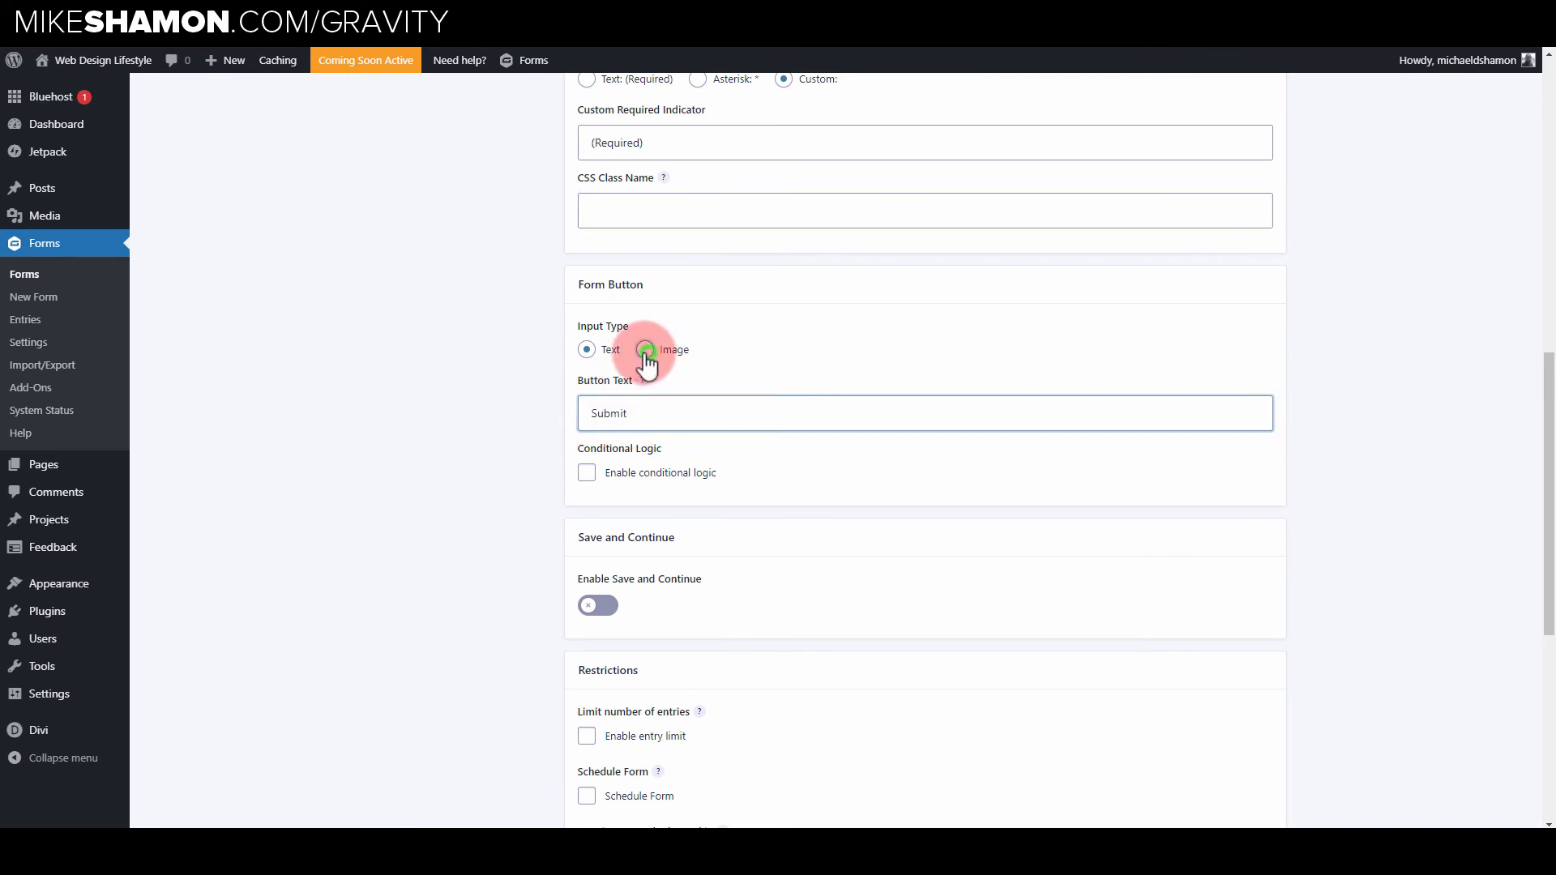
pyautogui.click(588, 354)
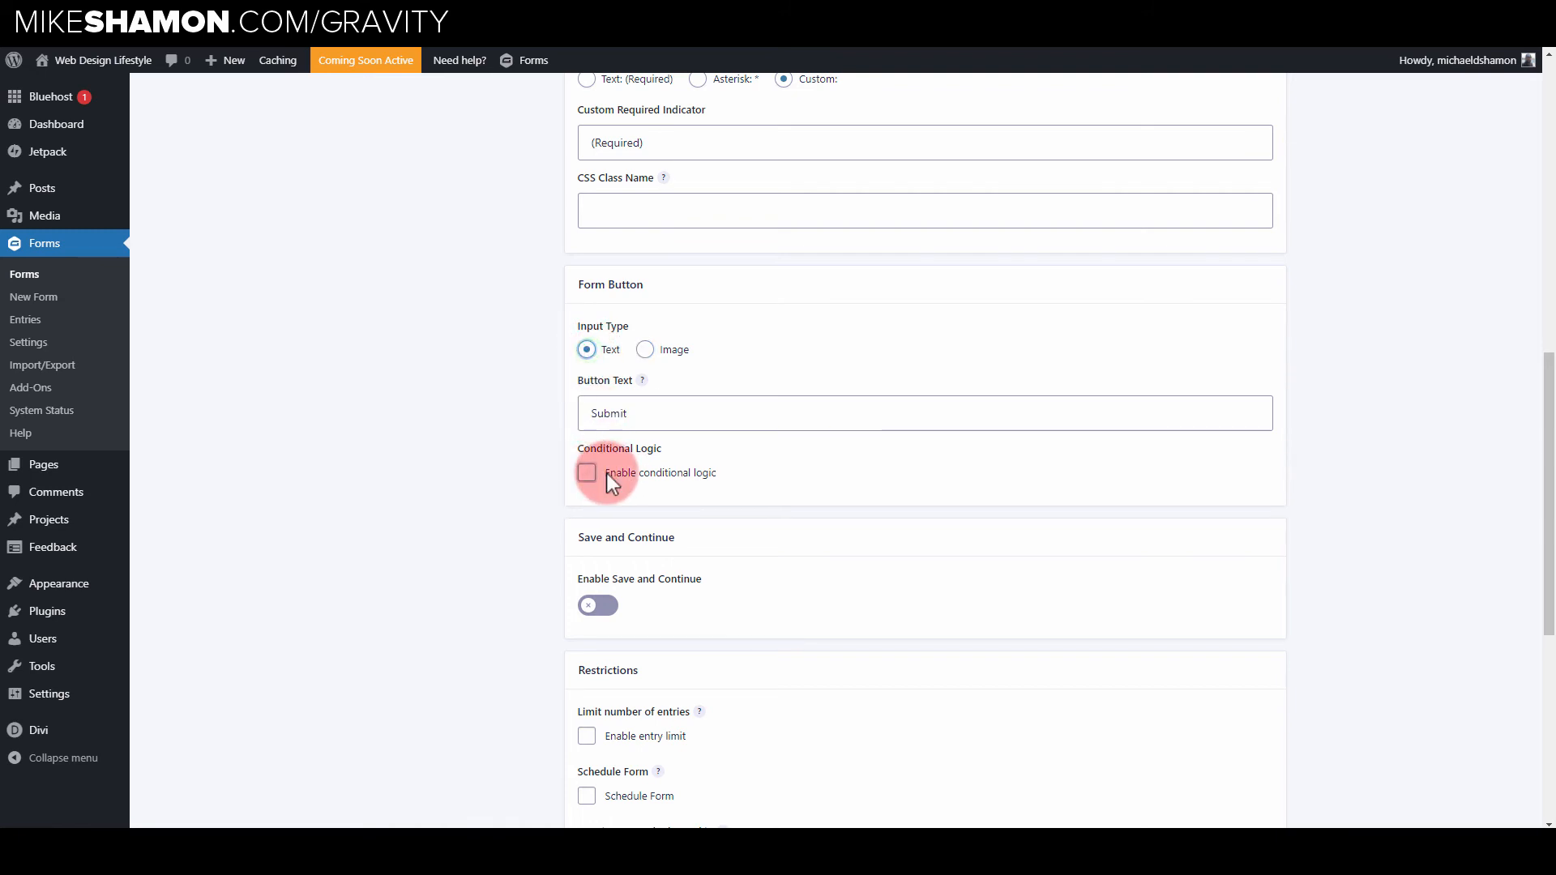
# - Examine the save-and-continue, restrictions and form options sections of the form settings
pyautogui.scroll(-3, 832, 506)
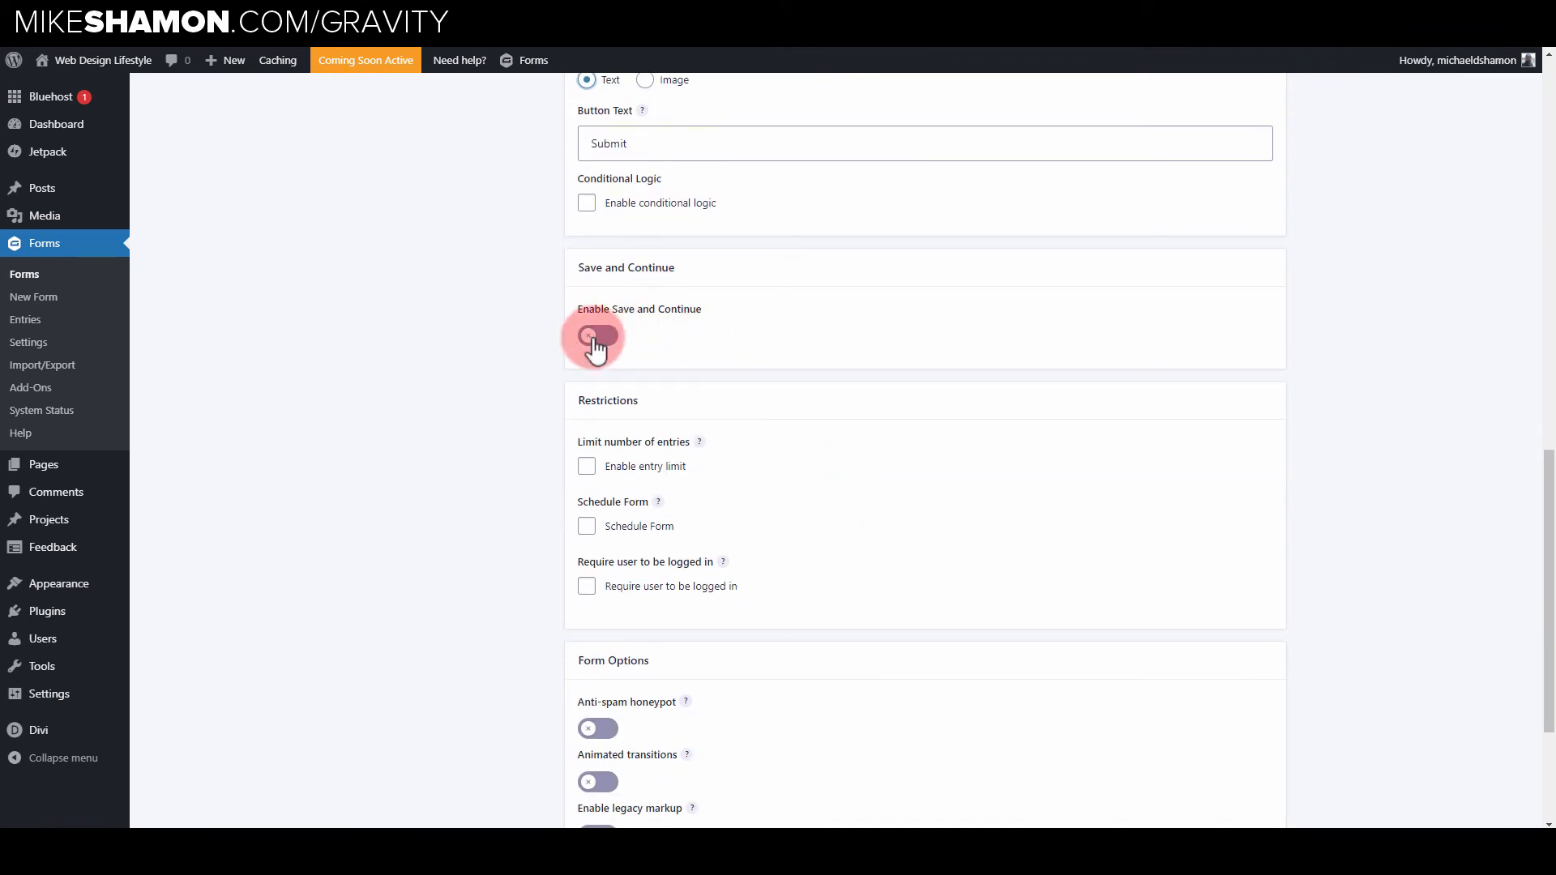
pyautogui.scroll(-2, 678, 415)
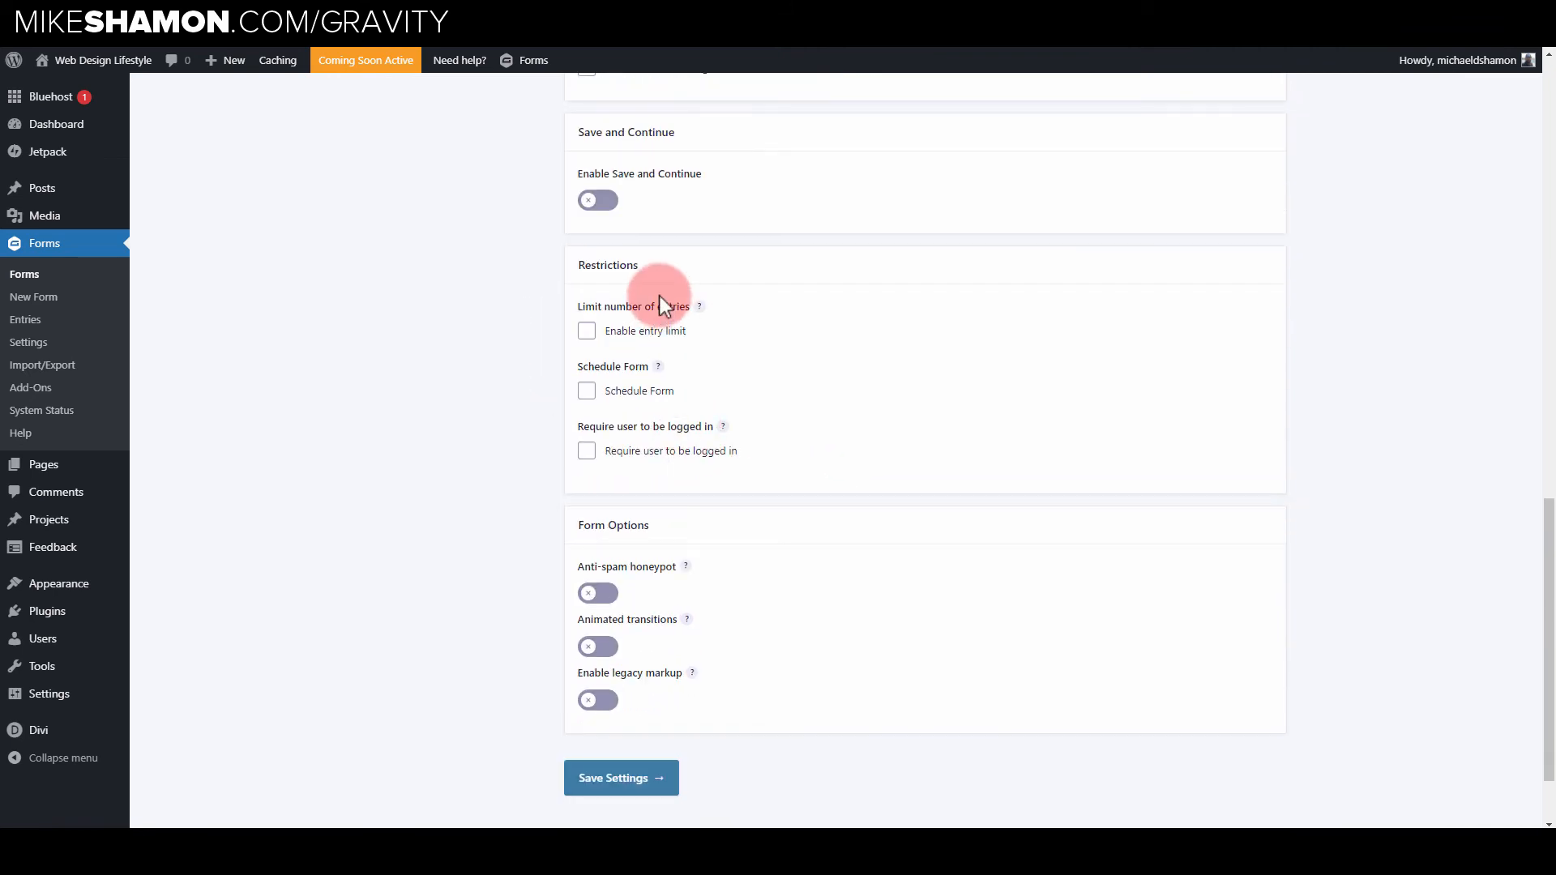
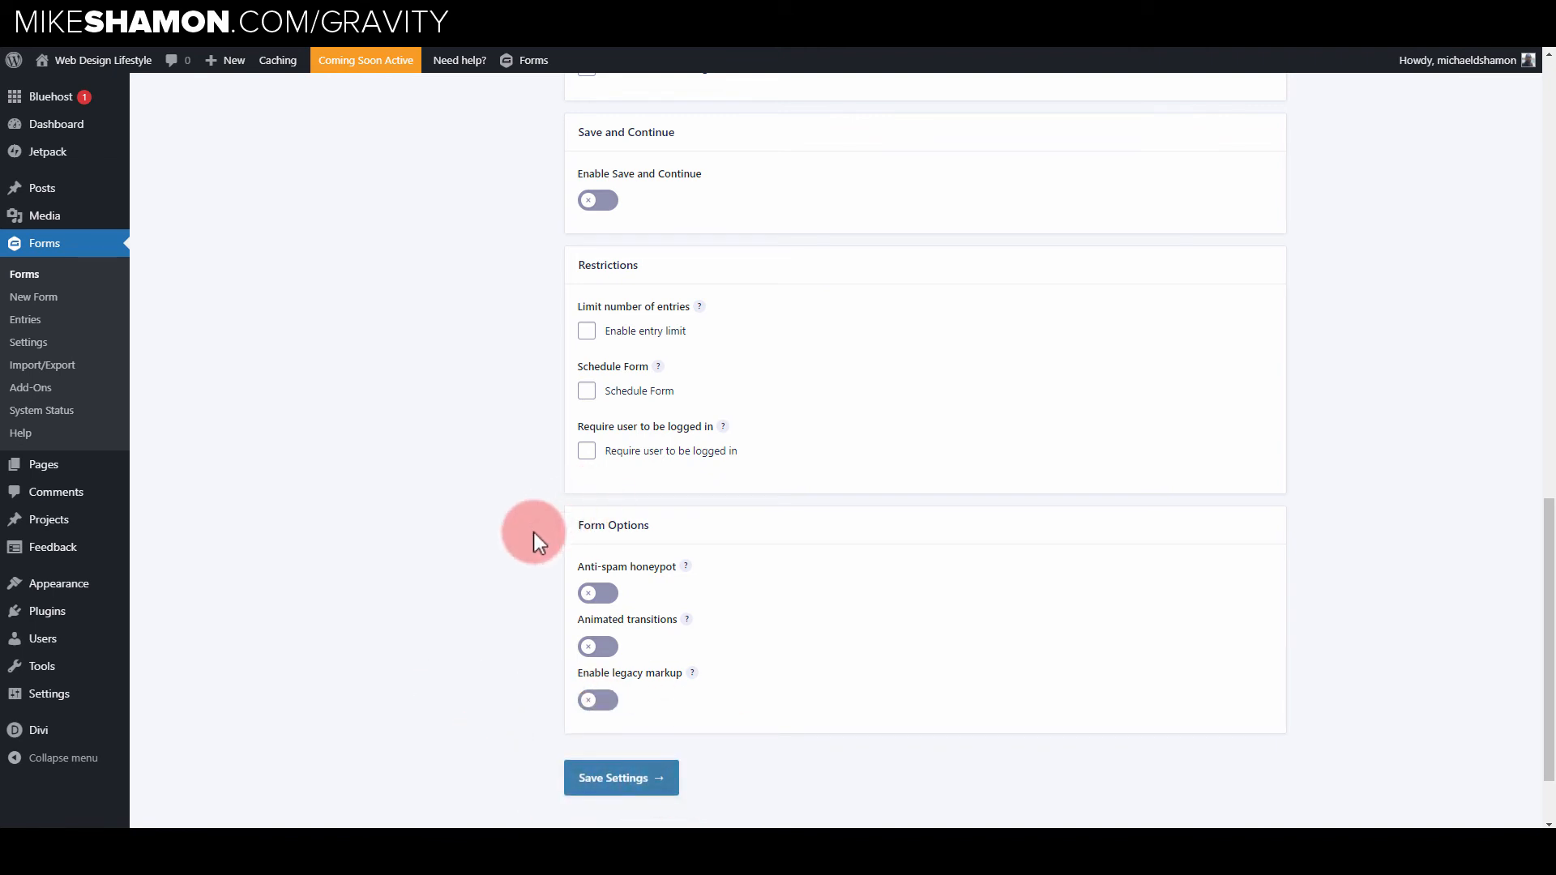
pyautogui.scroll(20, 522, 539)
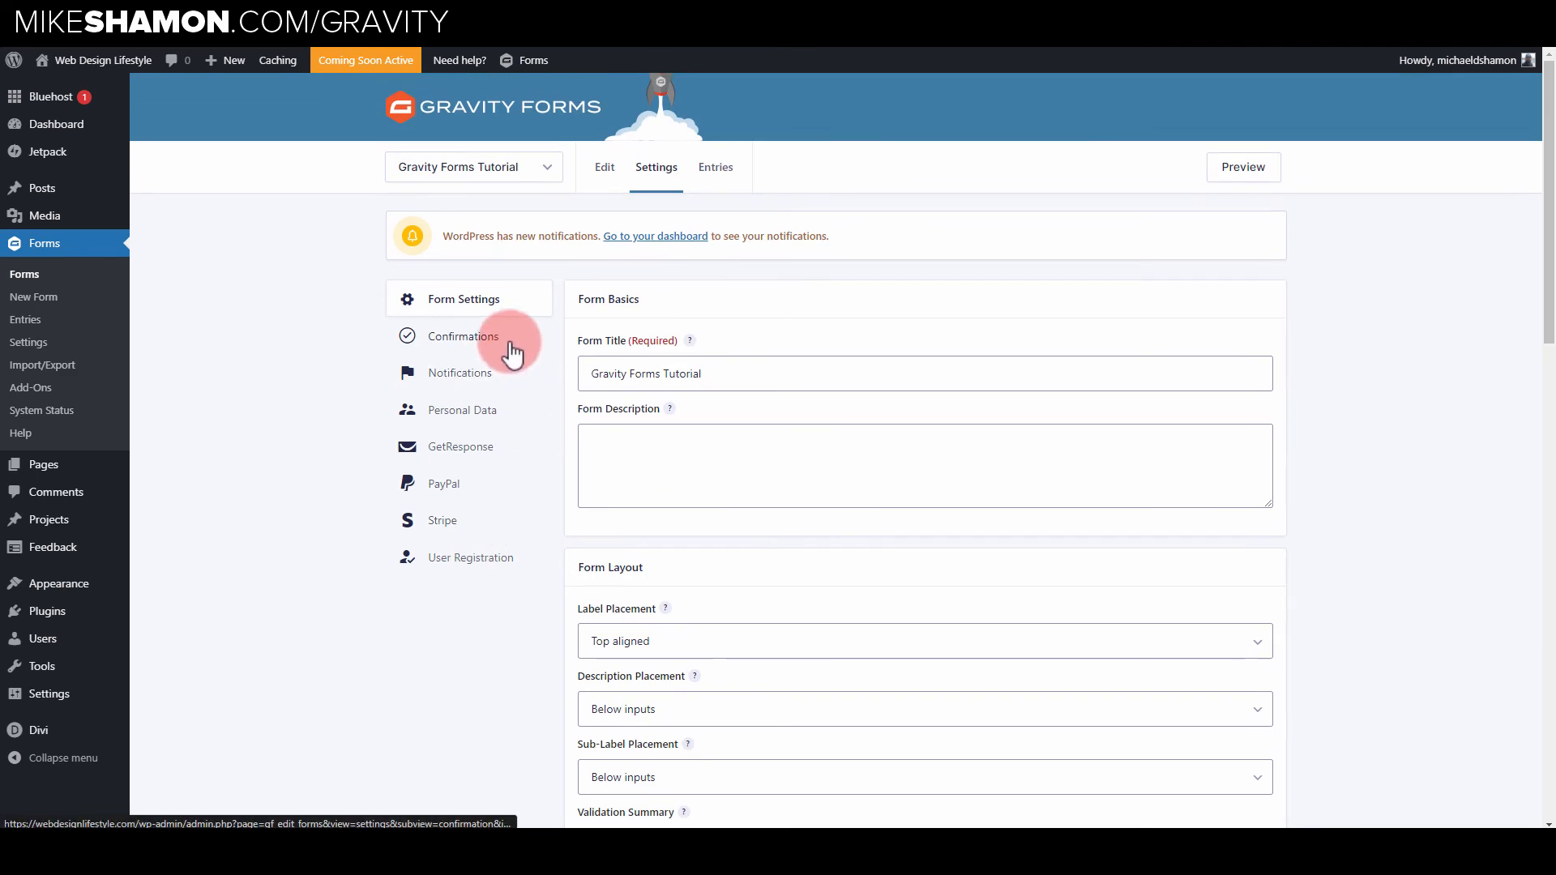
# - Leave the form settings without saving, open the Default Confirmation and examine its text message
pyautogui.click(490, 340)
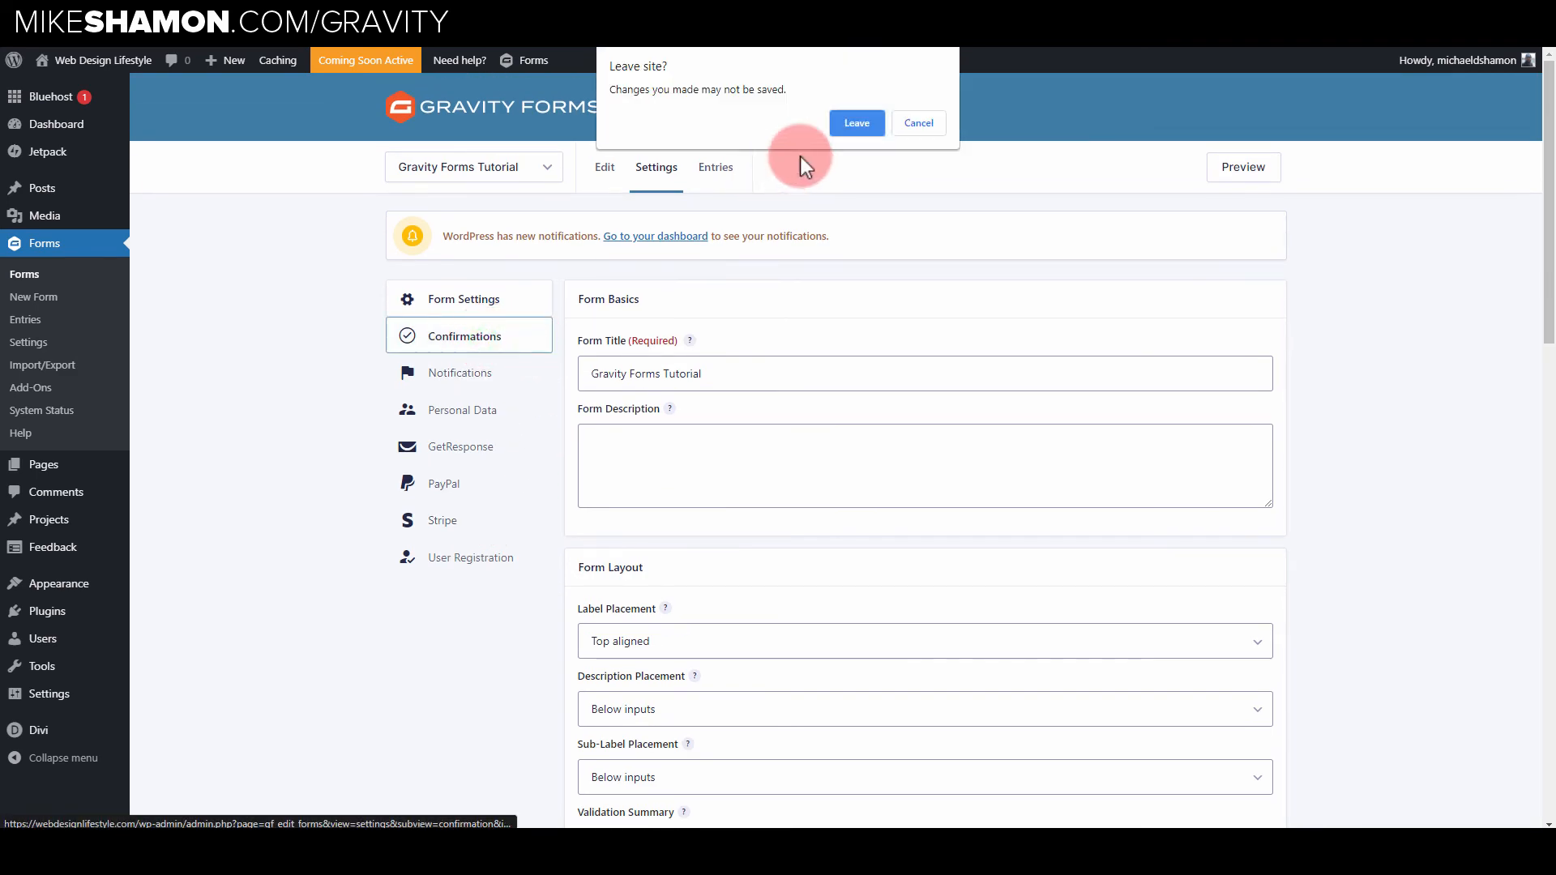
pyautogui.click(851, 123)
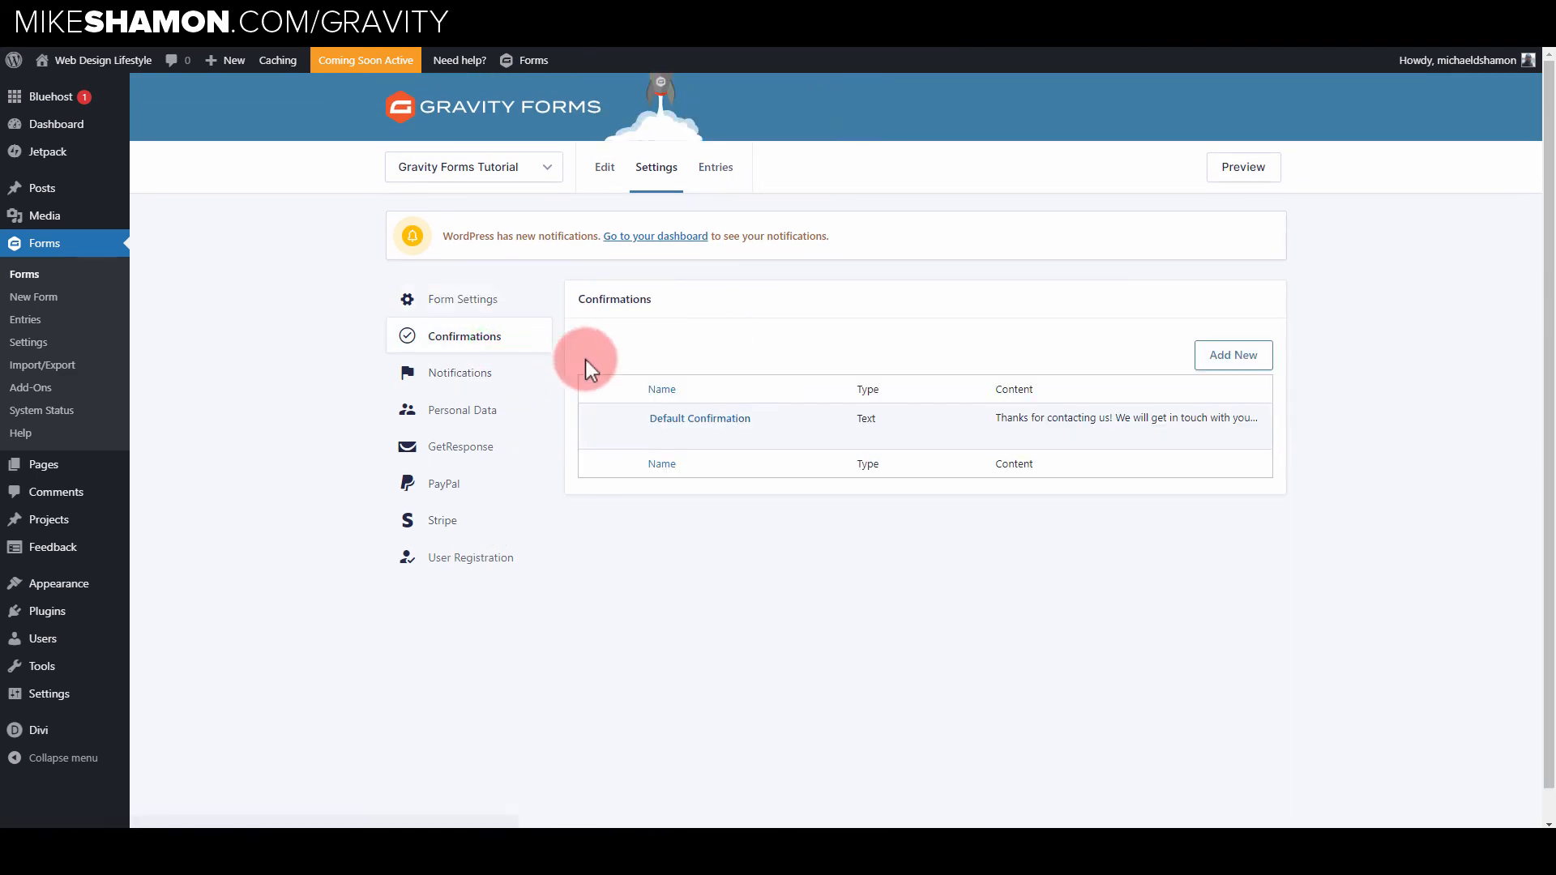
pyautogui.click(695, 439)
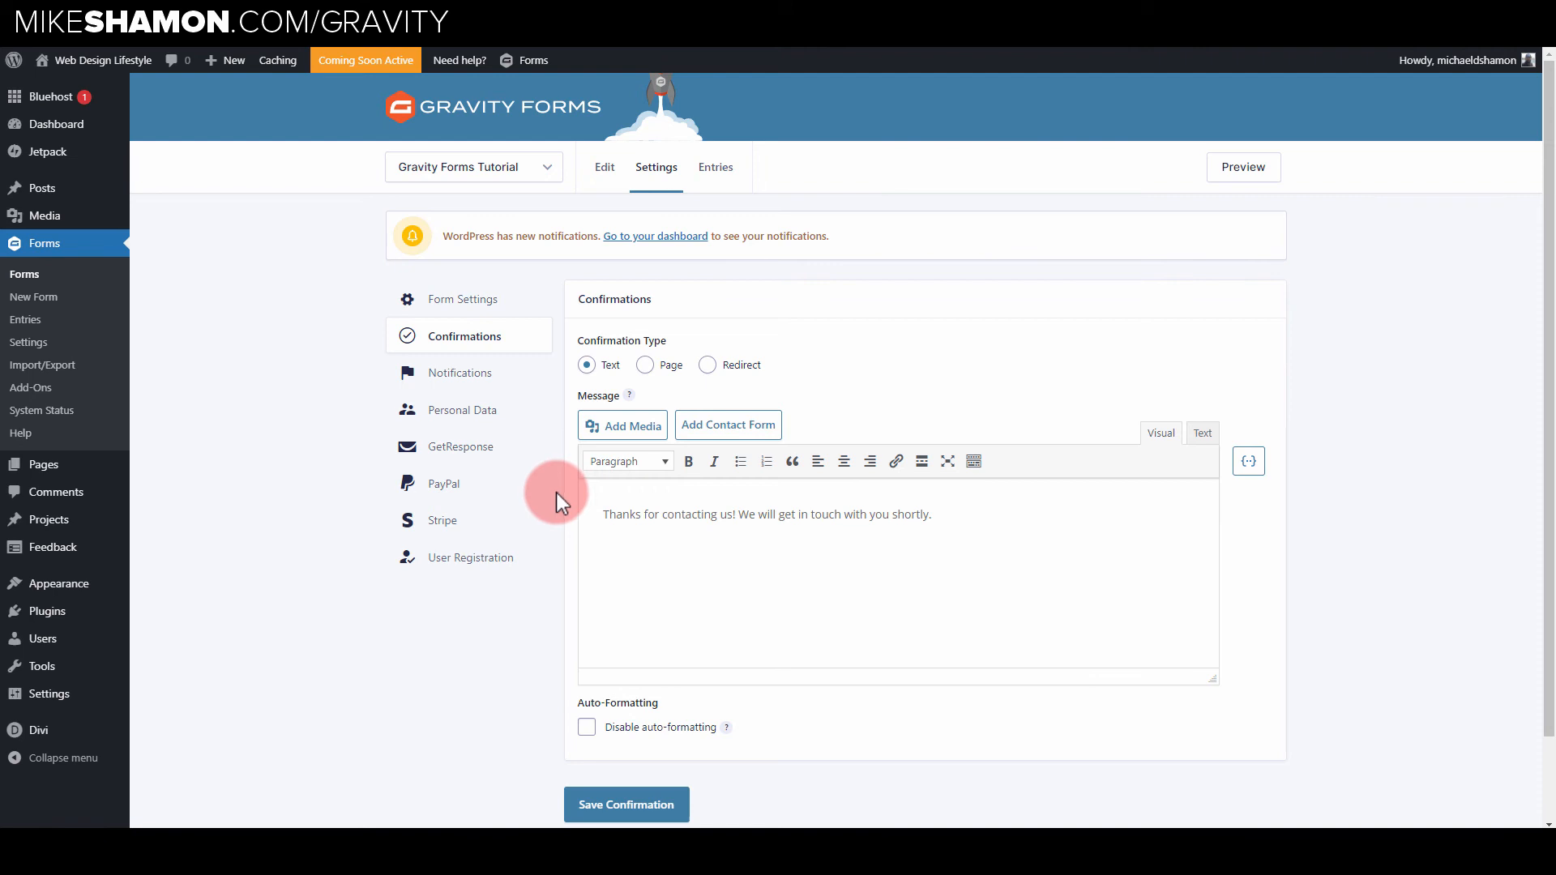
pyautogui.moveTo(603, 514); pyautogui.dragTo(955, 513)
pyautogui.click(996, 619)
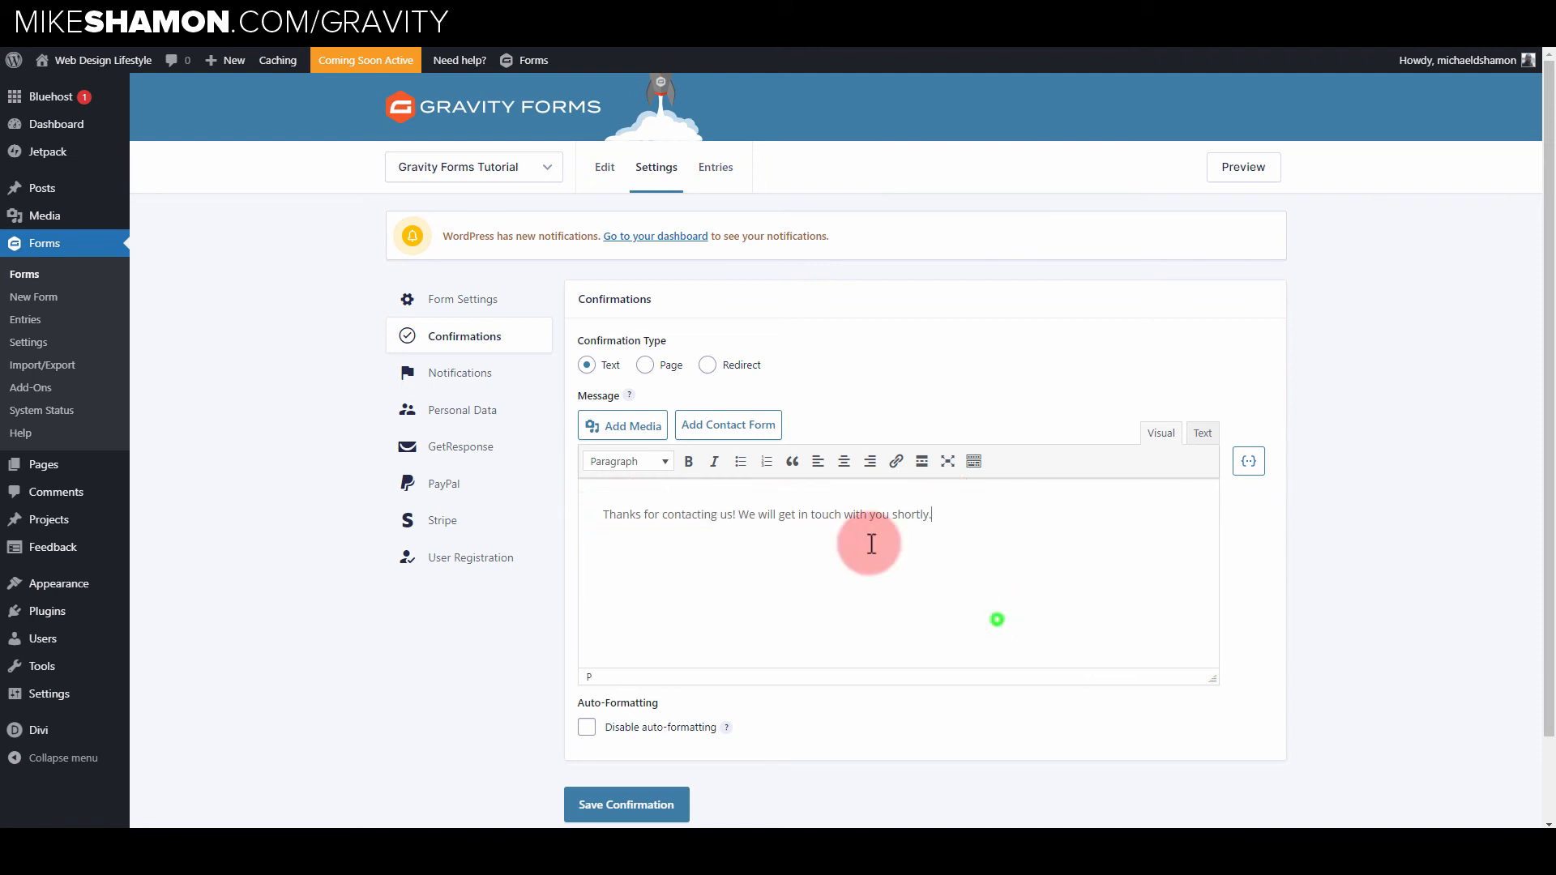
# - Try the Page confirmation type with Home Page selected, and then the Redirect type with its redirect URL field
pyautogui.click(645, 364)
pyautogui.click(683, 431)
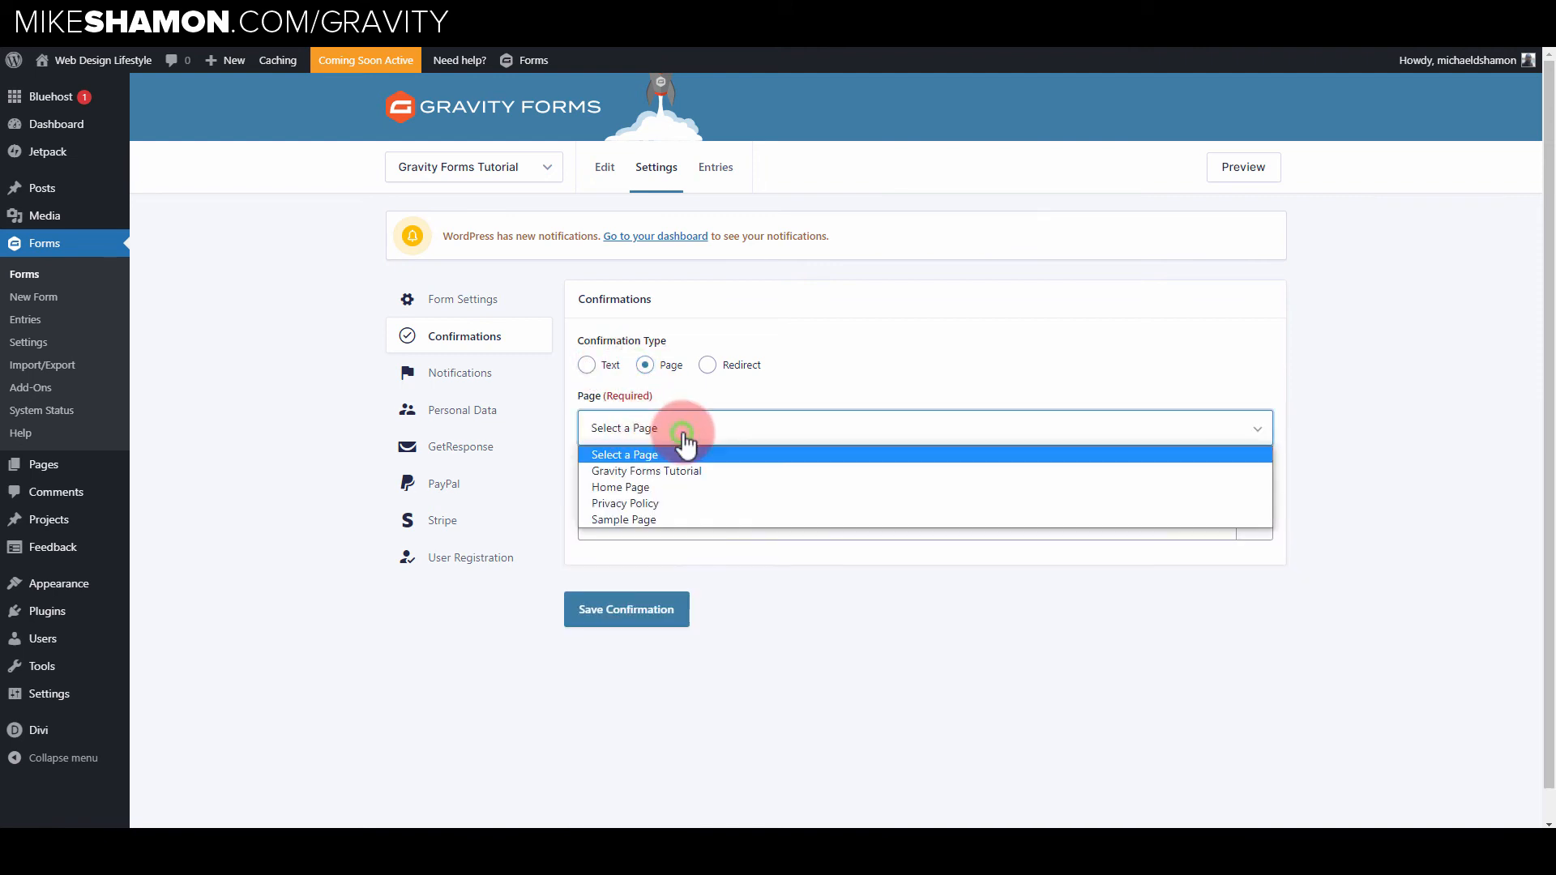
pyautogui.click(679, 489)
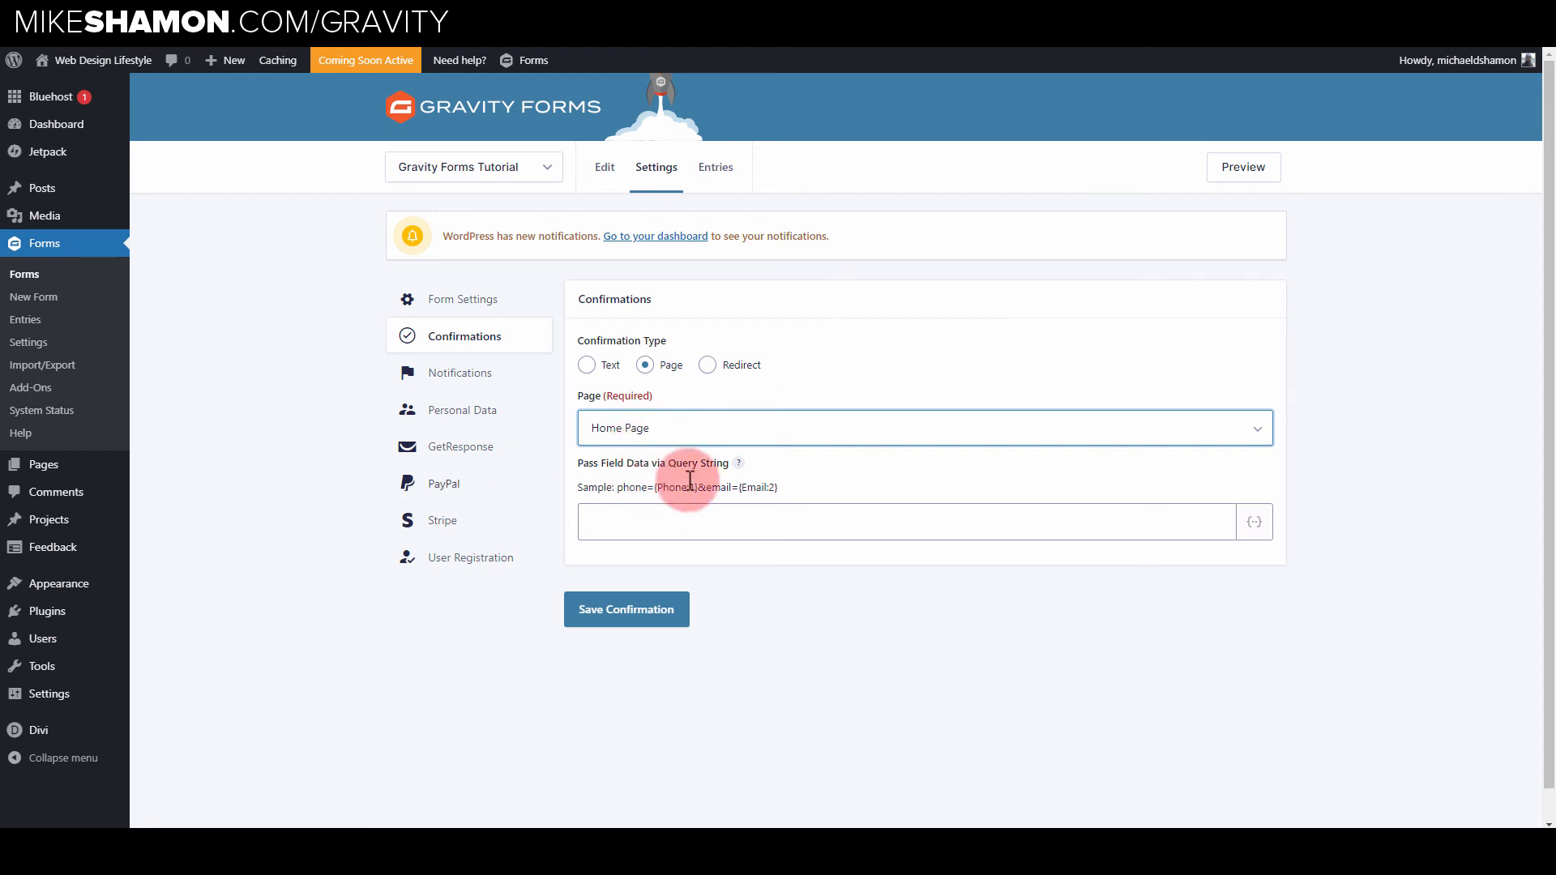
pyautogui.click(708, 364)
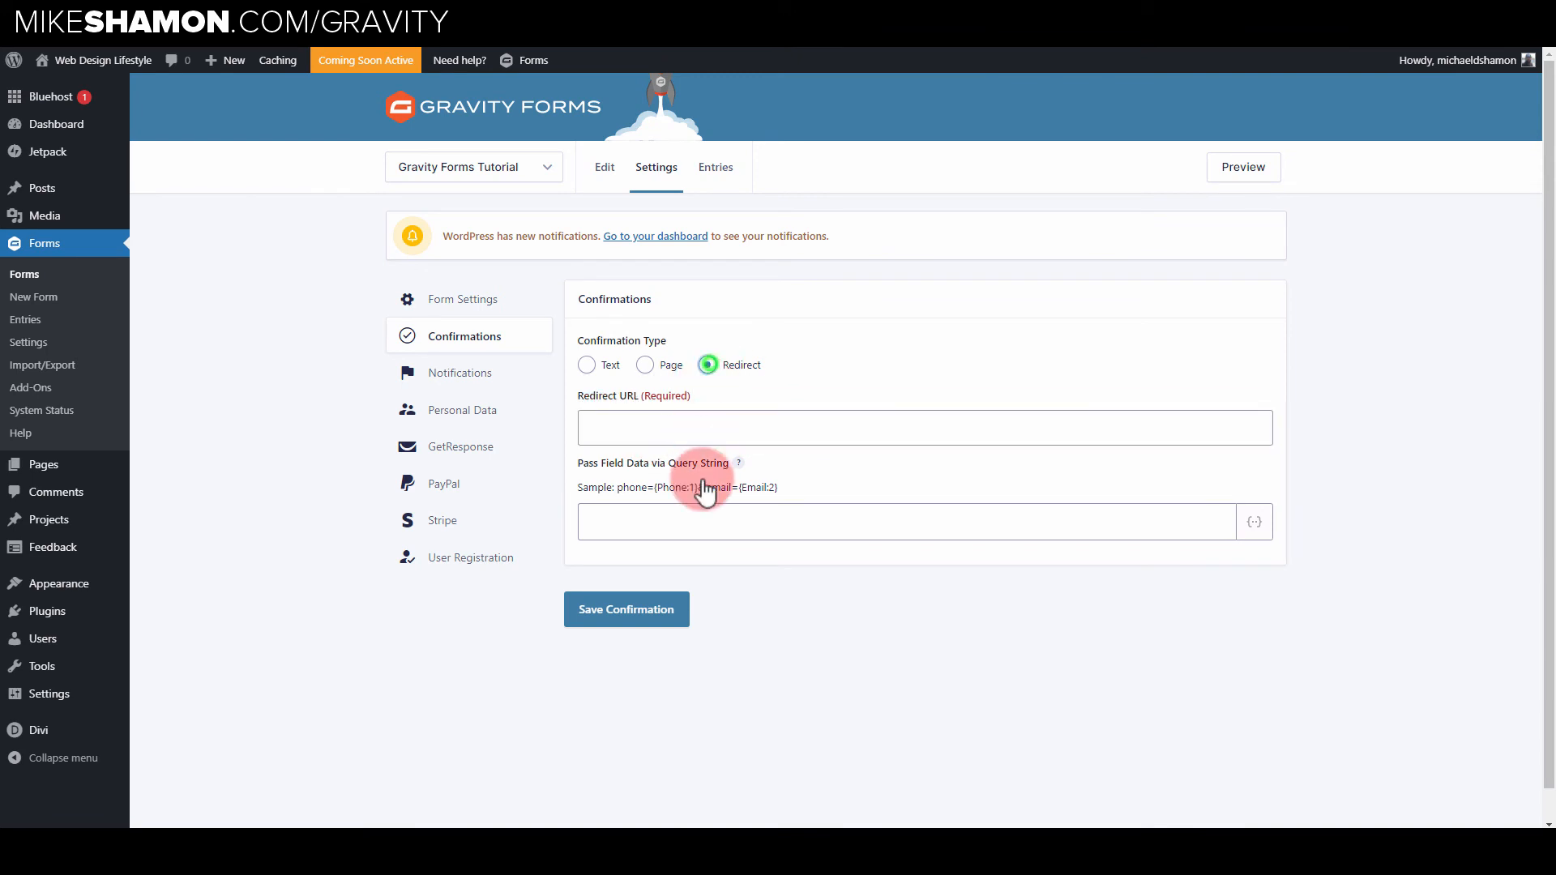
pyautogui.click(654, 425)
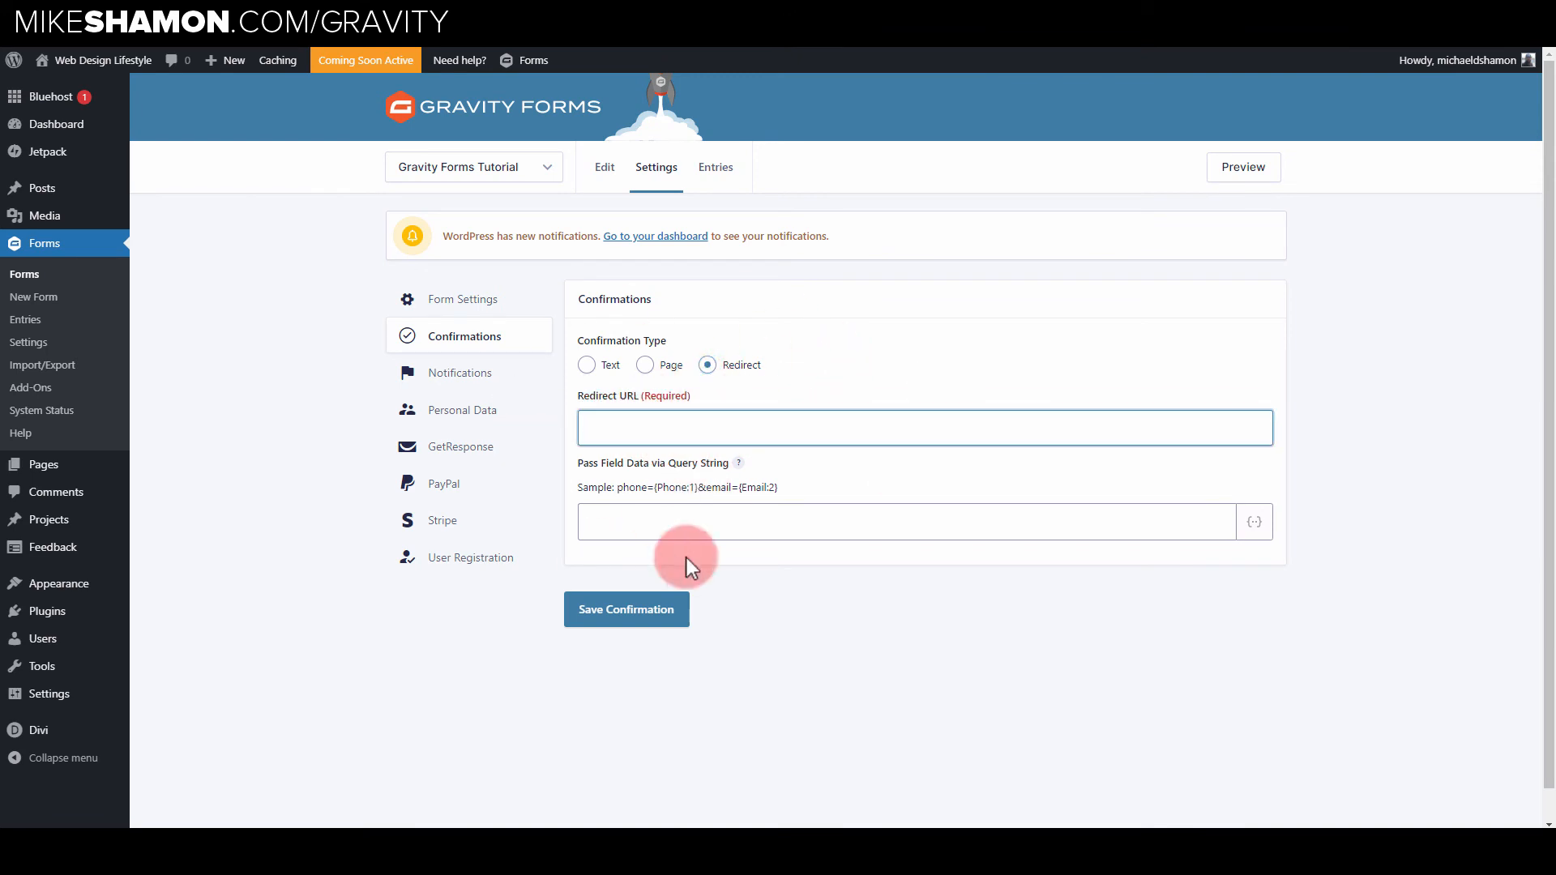
# - Discard the unsaved confirmation changes and open the Admin Notification for editing
pyautogui.click(479, 384)
pyautogui.click(454, 375)
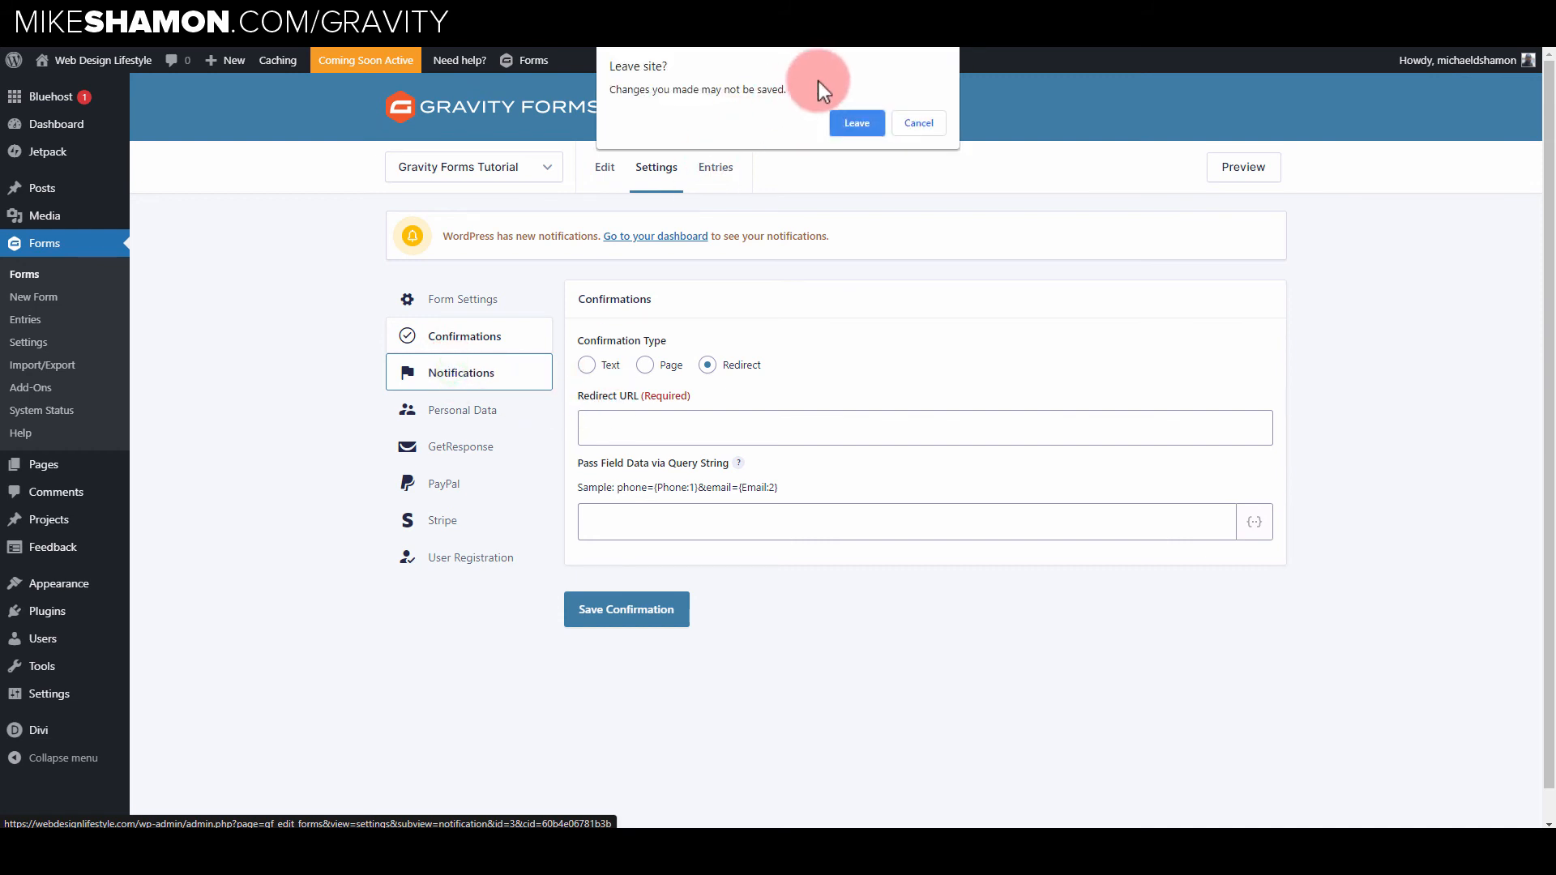
pyautogui.click(846, 123)
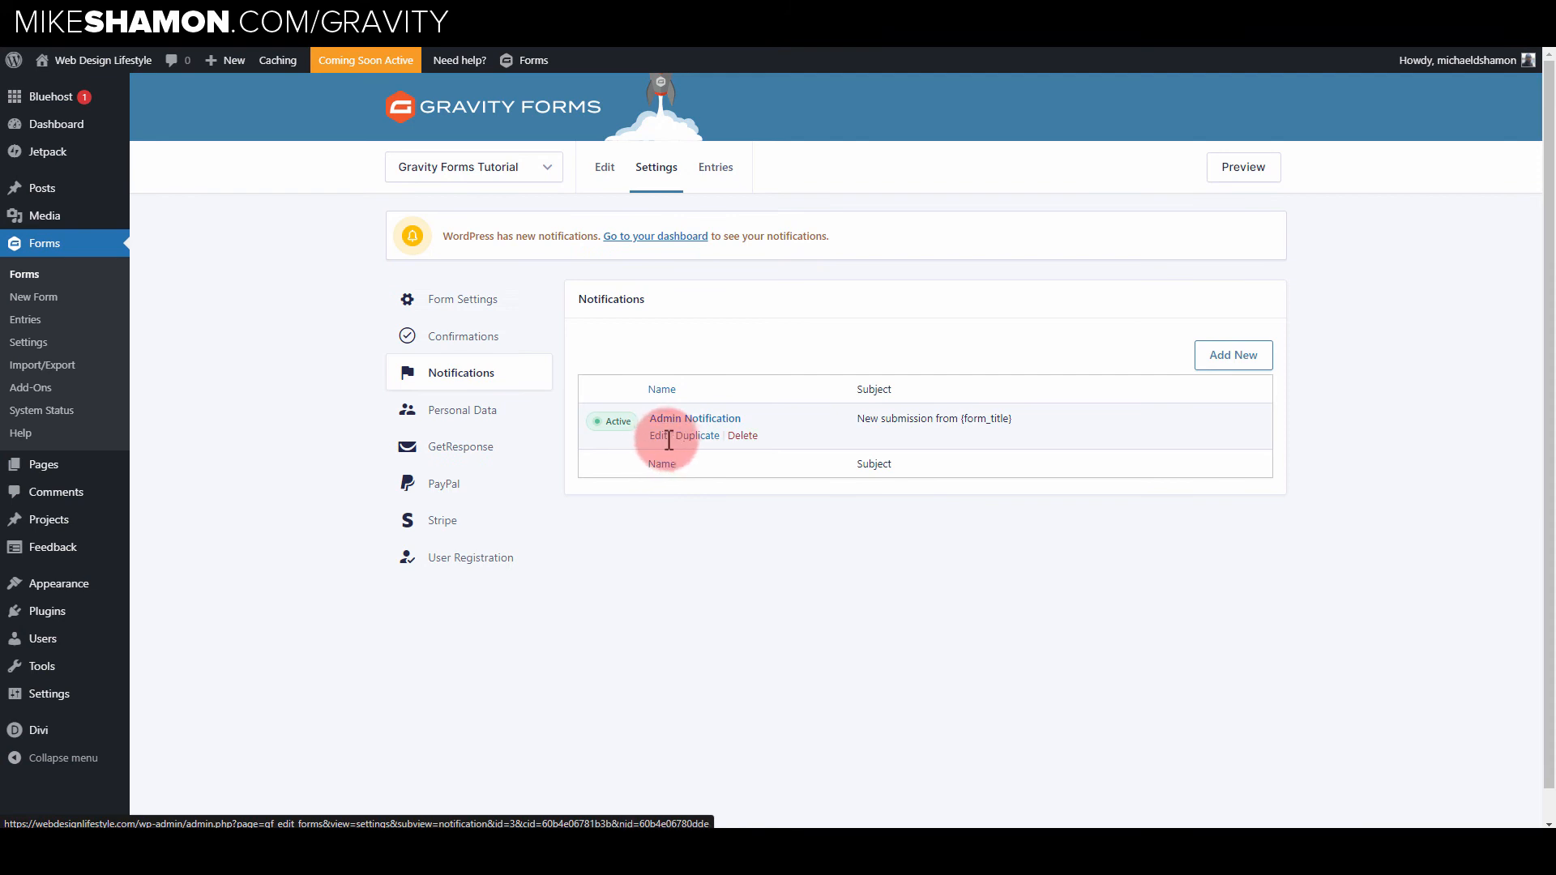
pyautogui.click(658, 435)
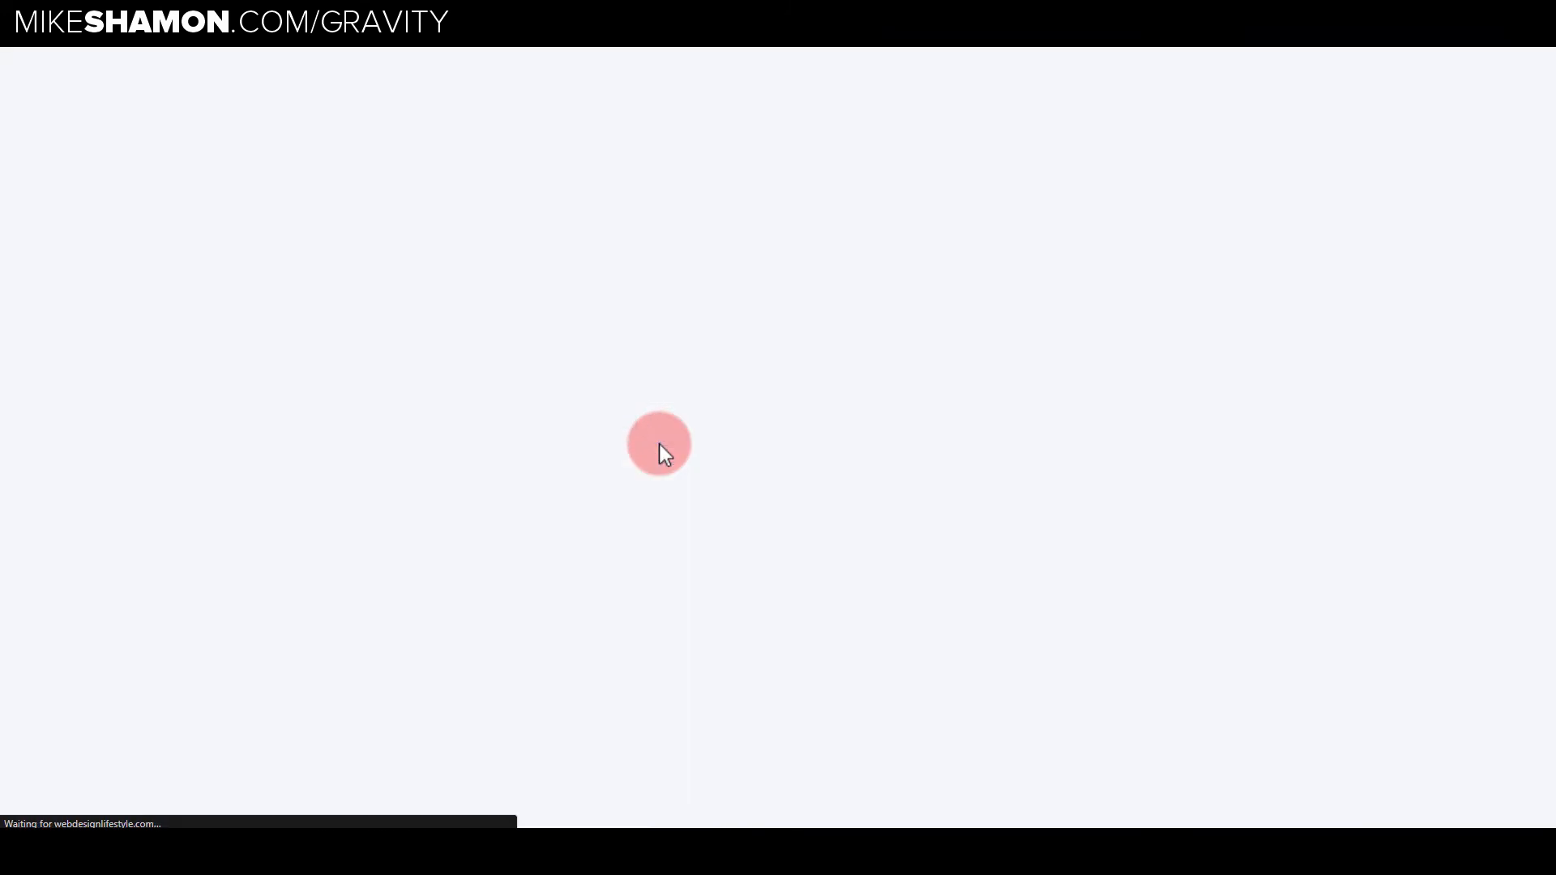
# - Examine the notification's name and recipient settings, trying Select a Field and Configure Routing before returning Send To to Enter Email
pyautogui.click(643, 497)
pyautogui.tripleClick(643, 497)
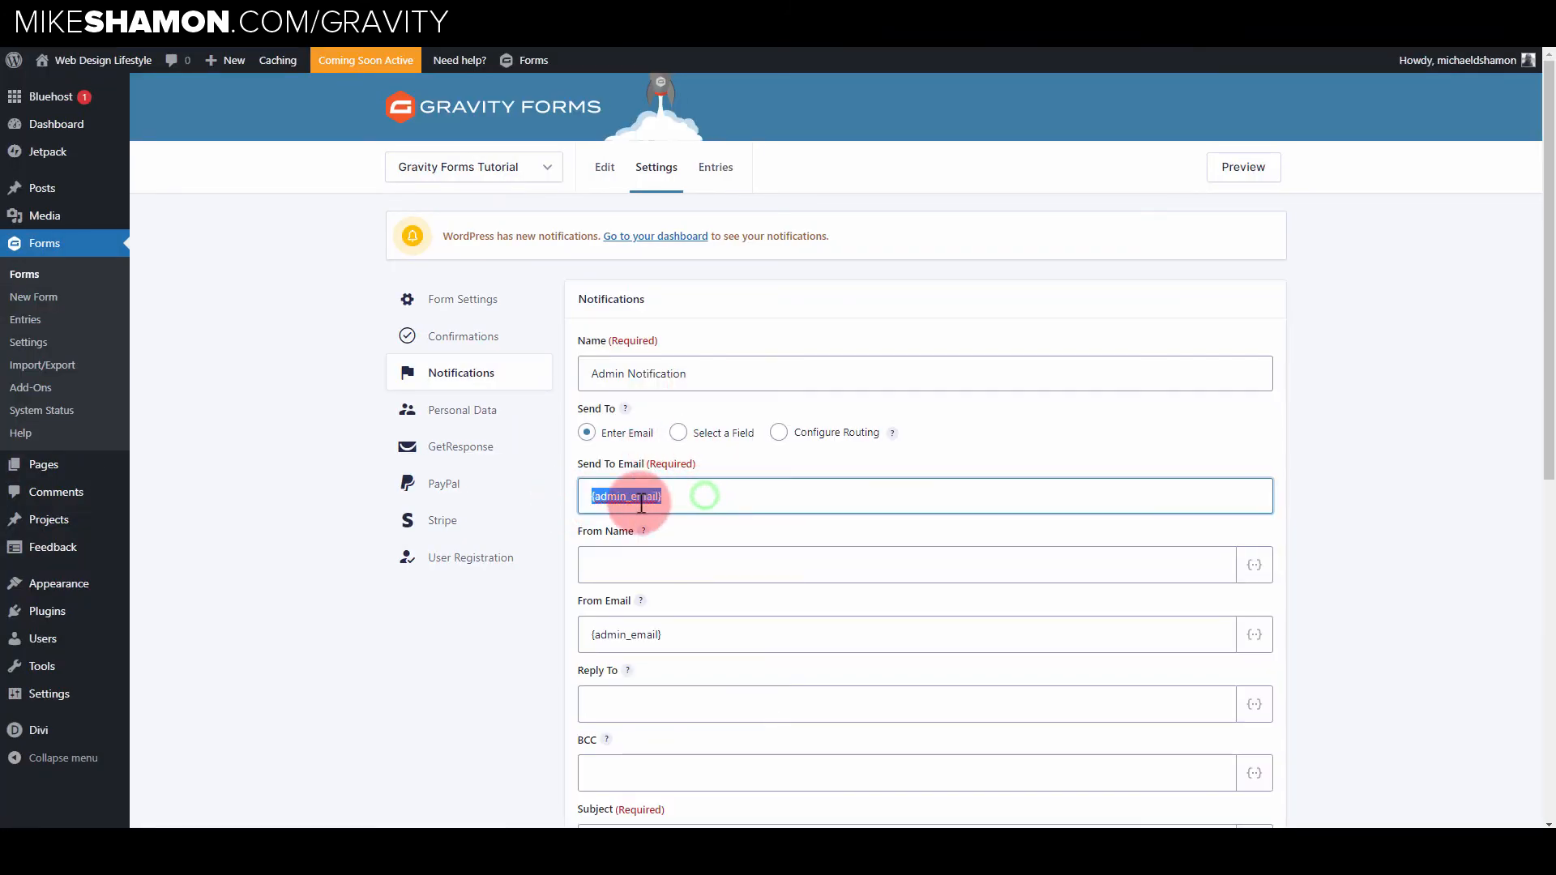
pyautogui.click(940, 500)
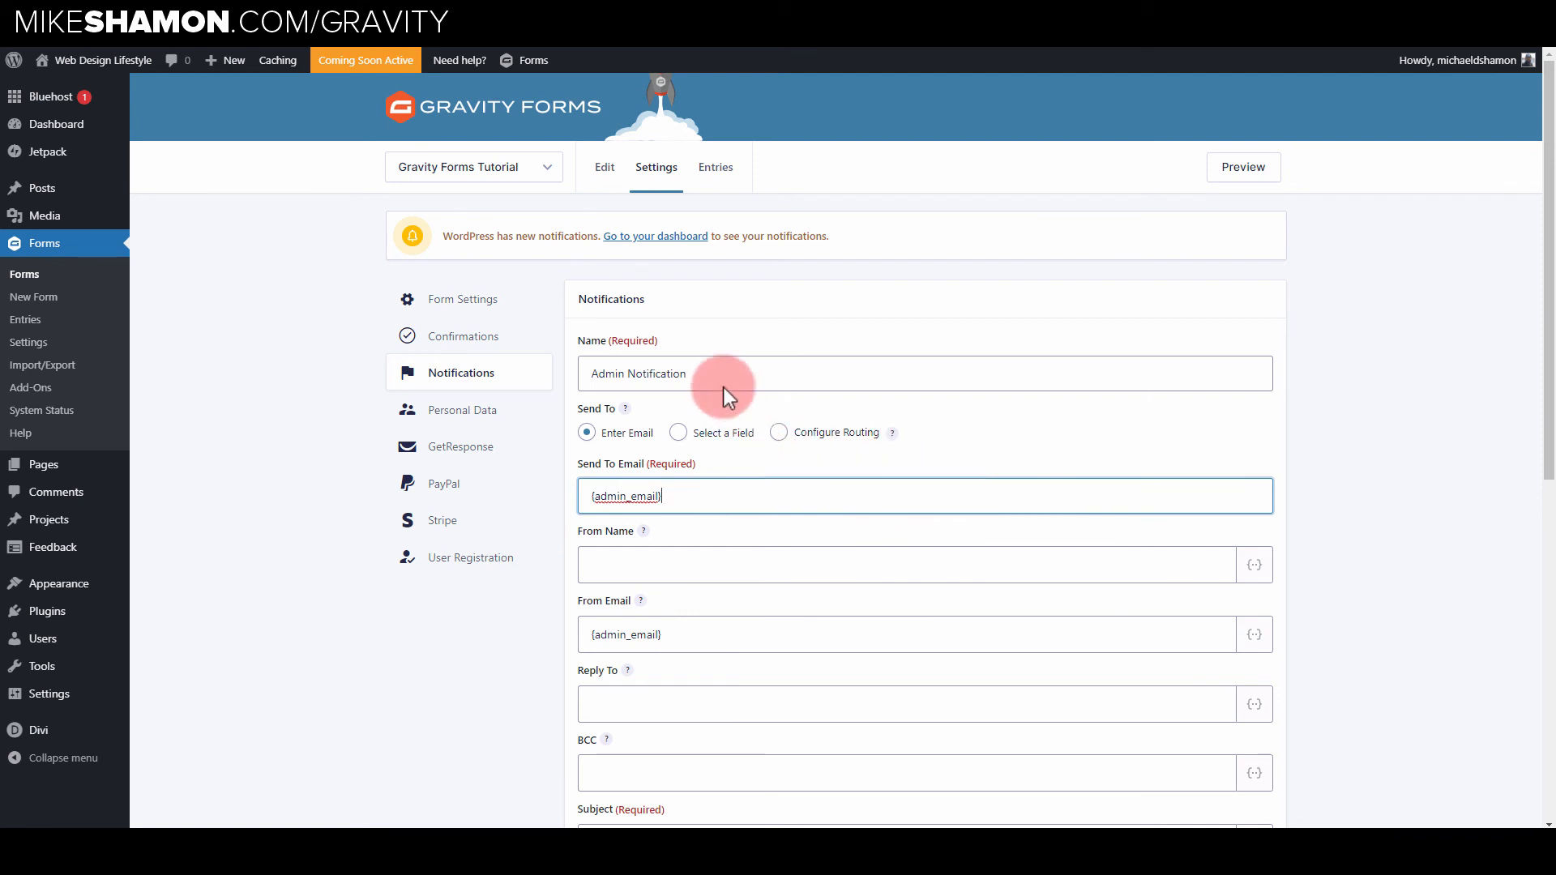
pyautogui.tripleClick(582, 373)
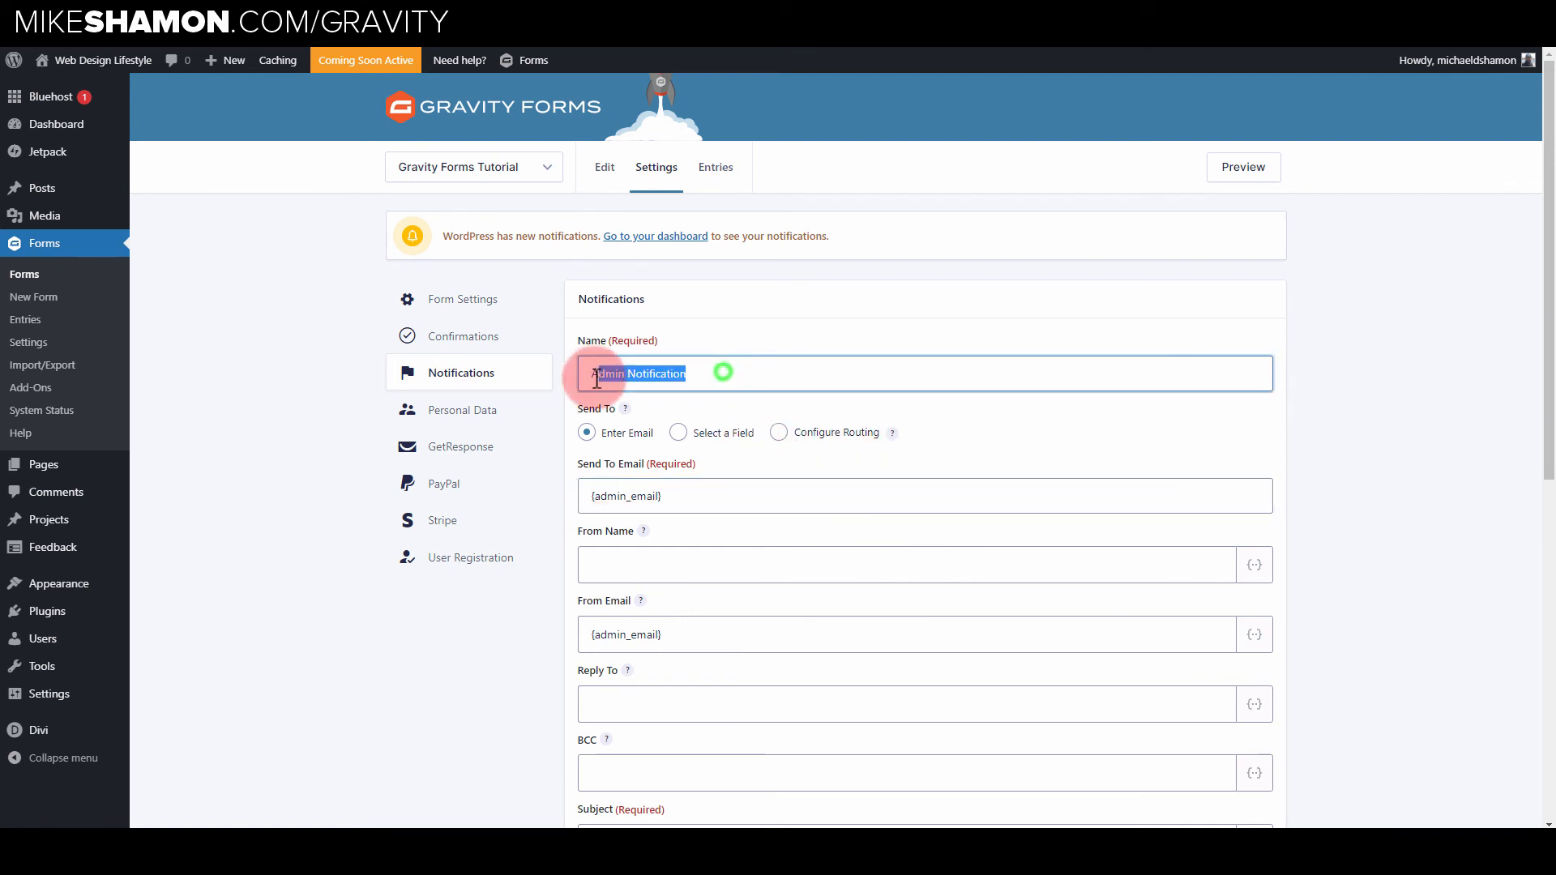
pyautogui.click(681, 435)
pyautogui.click(778, 432)
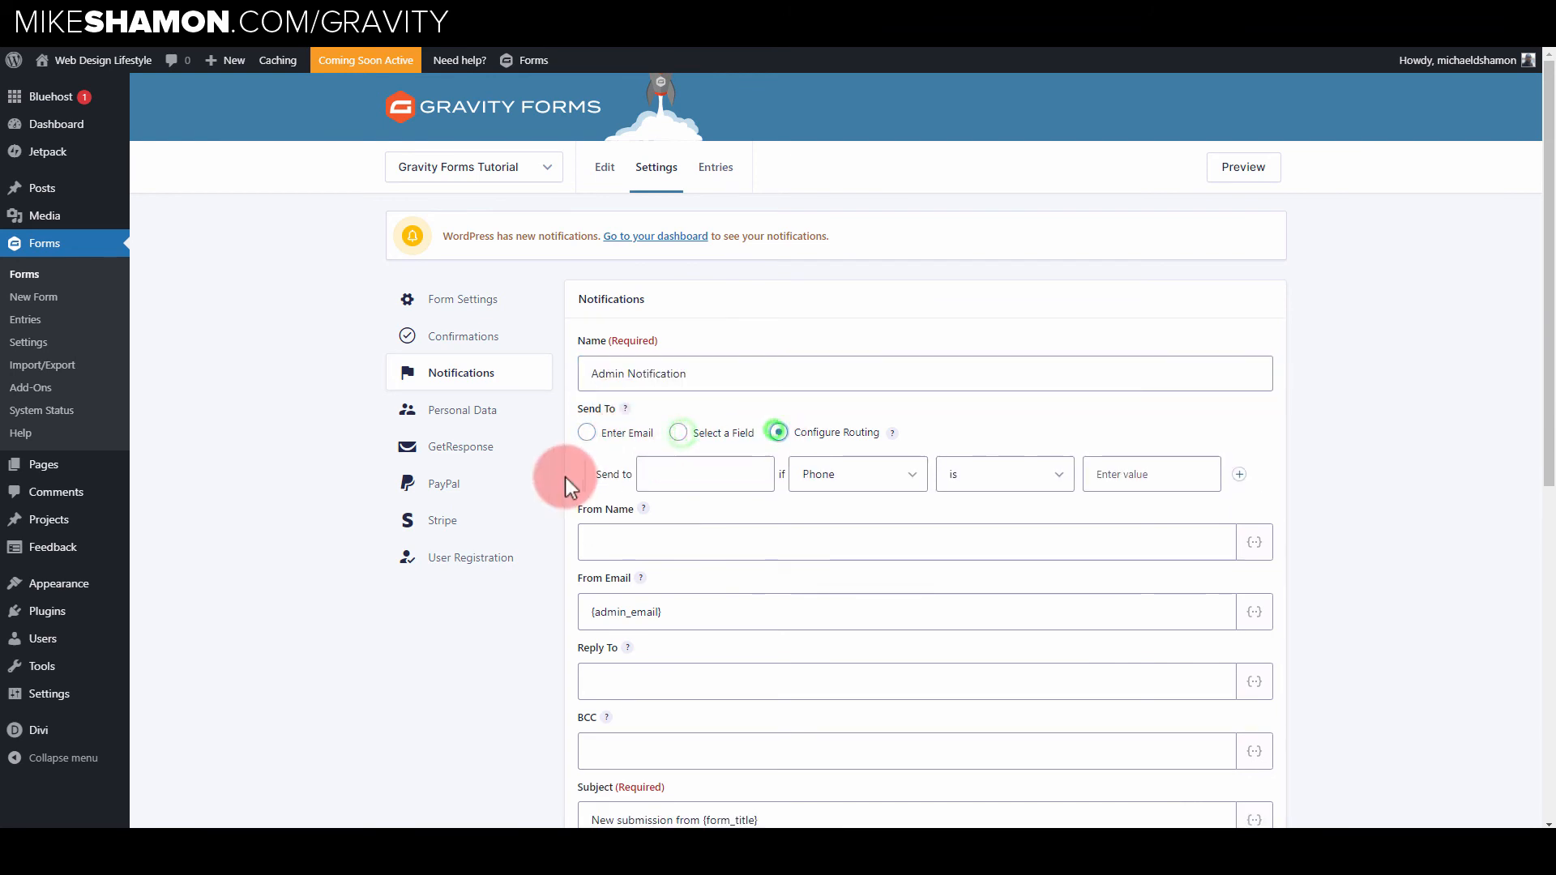
pyautogui.click(587, 438)
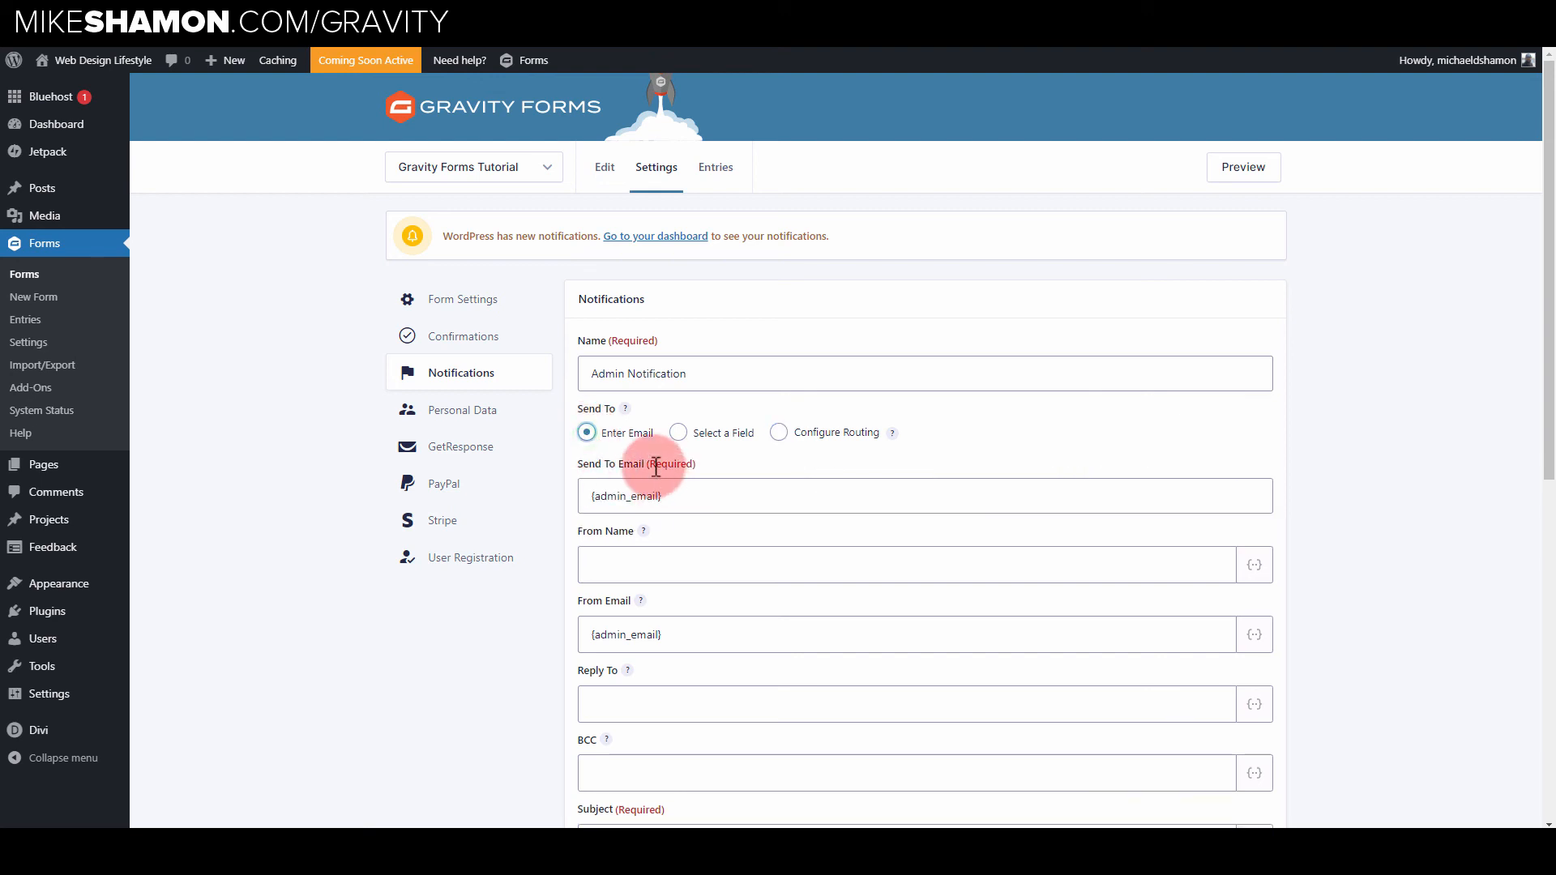
# - Examine the Admin Notification's Send To Email, From Name and From Email fields
pyautogui.scroll(-2, 713, 421)
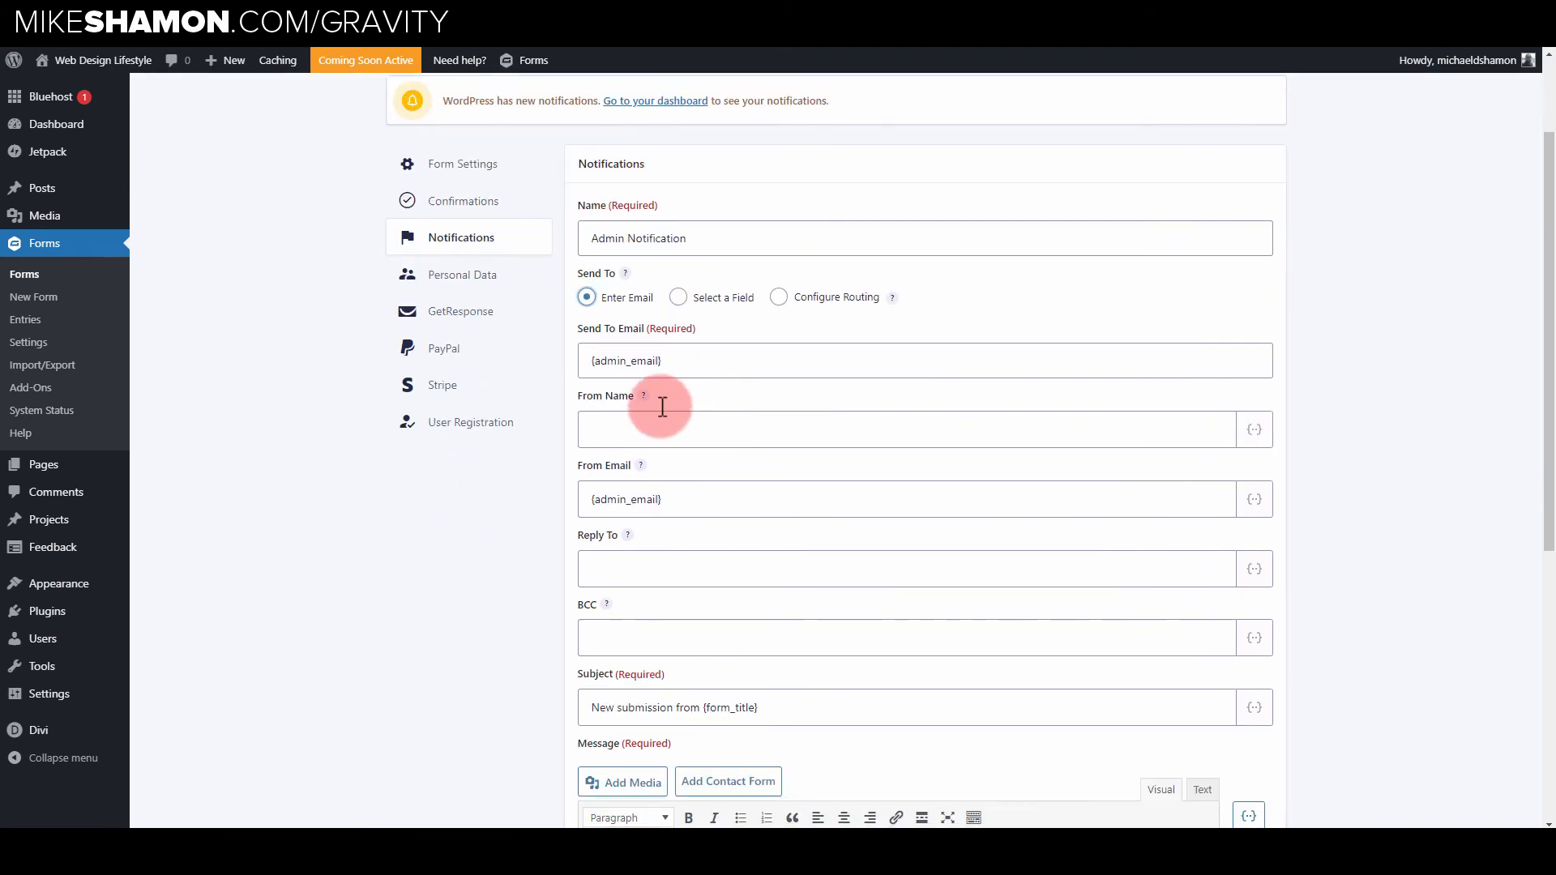
pyautogui.moveTo(663, 360); pyautogui.dragTo(567, 361)
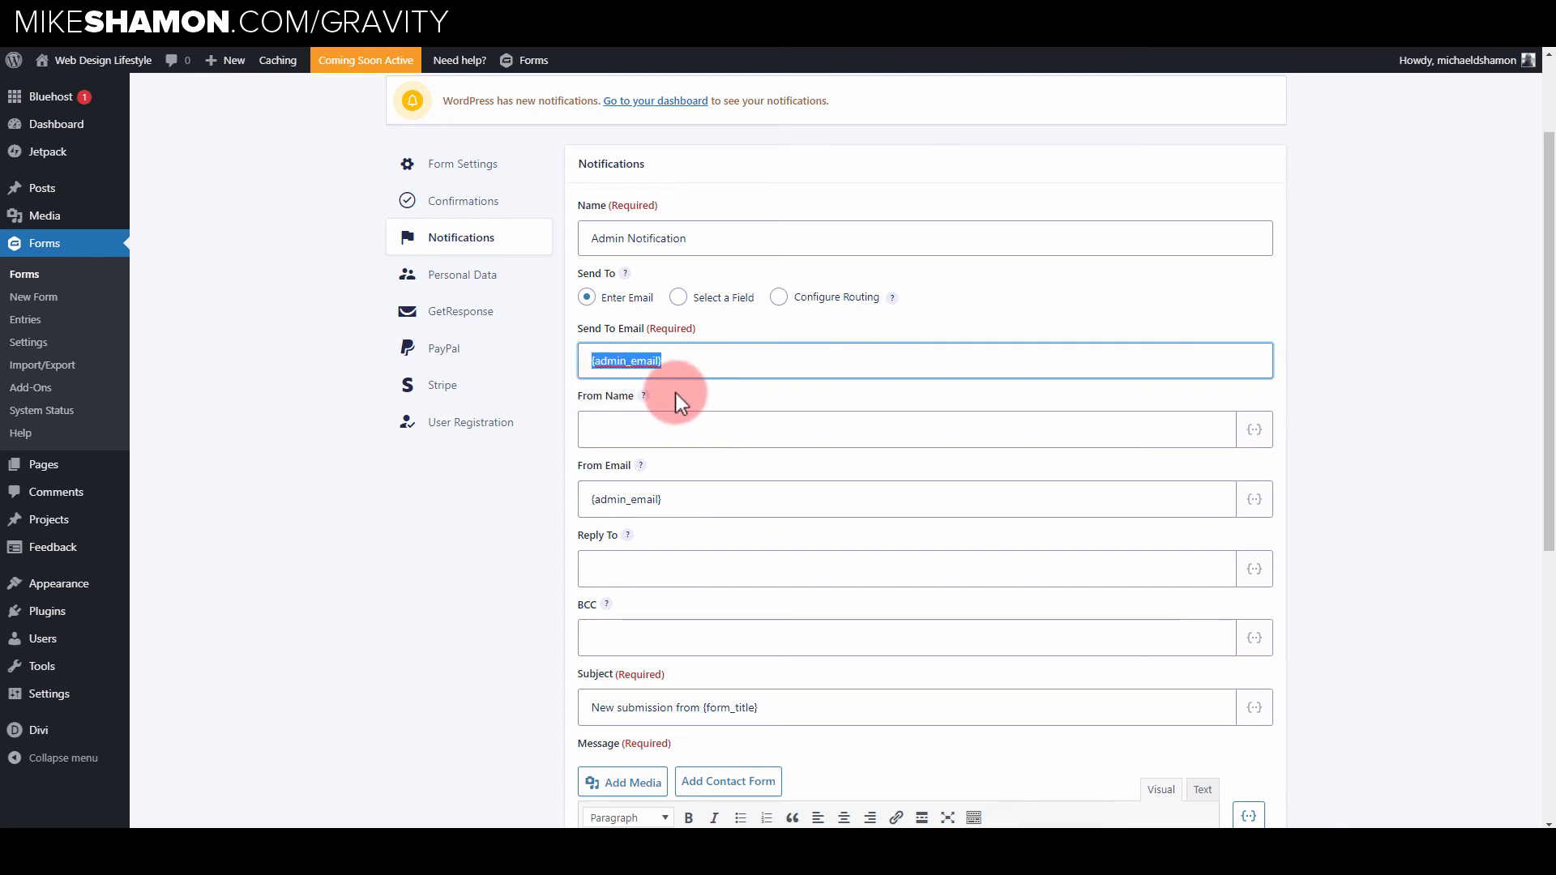
pyautogui.scroll(-2, 674, 392)
pyautogui.click(664, 297)
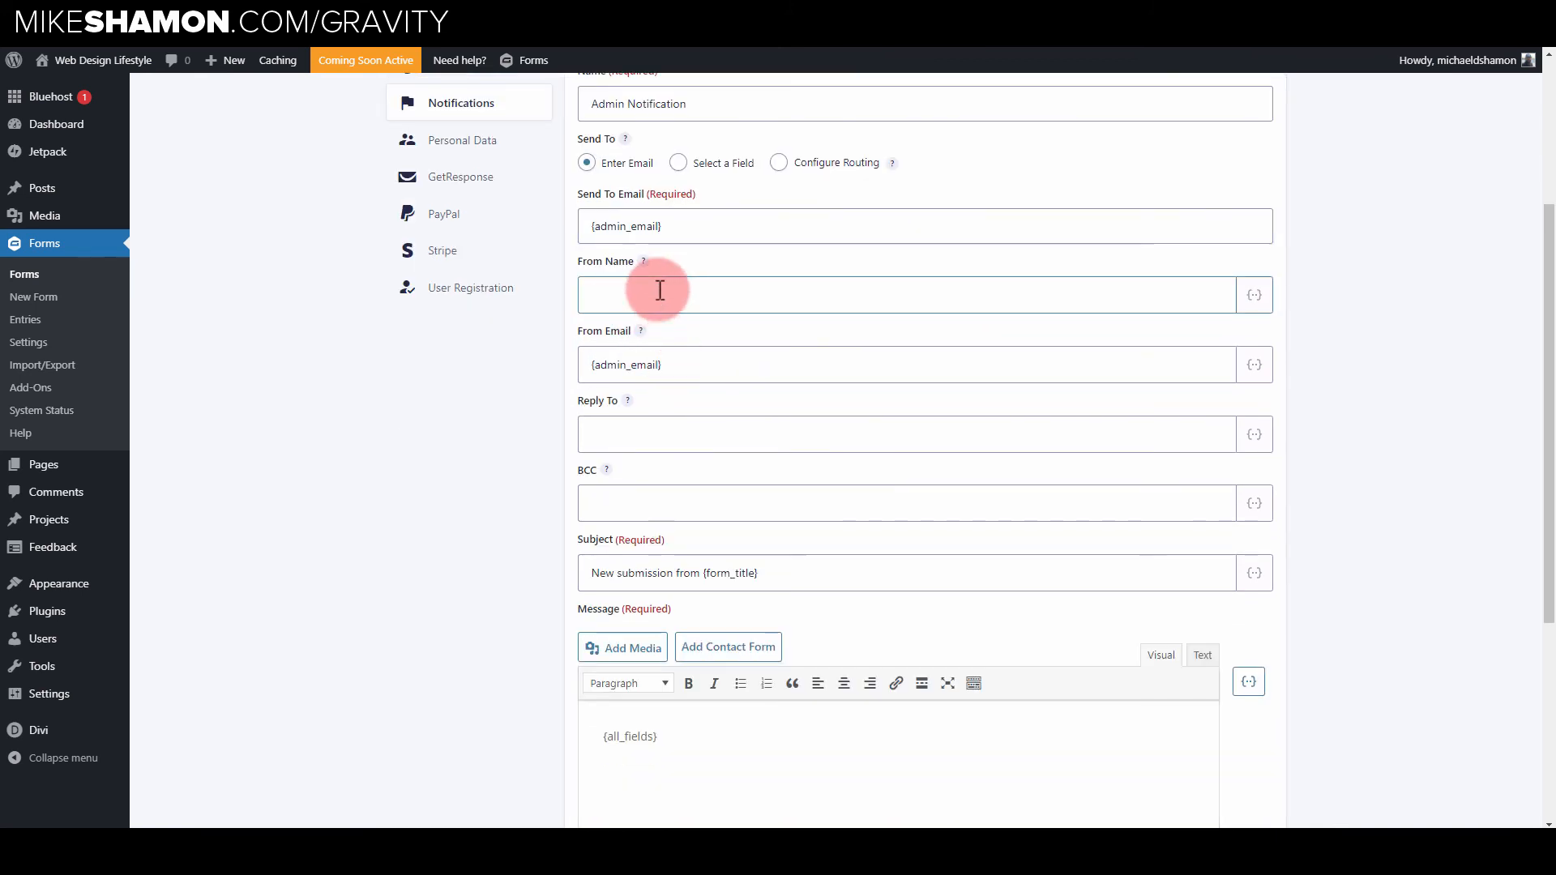
pyautogui.moveTo(664, 364); pyautogui.dragTo(573, 363)
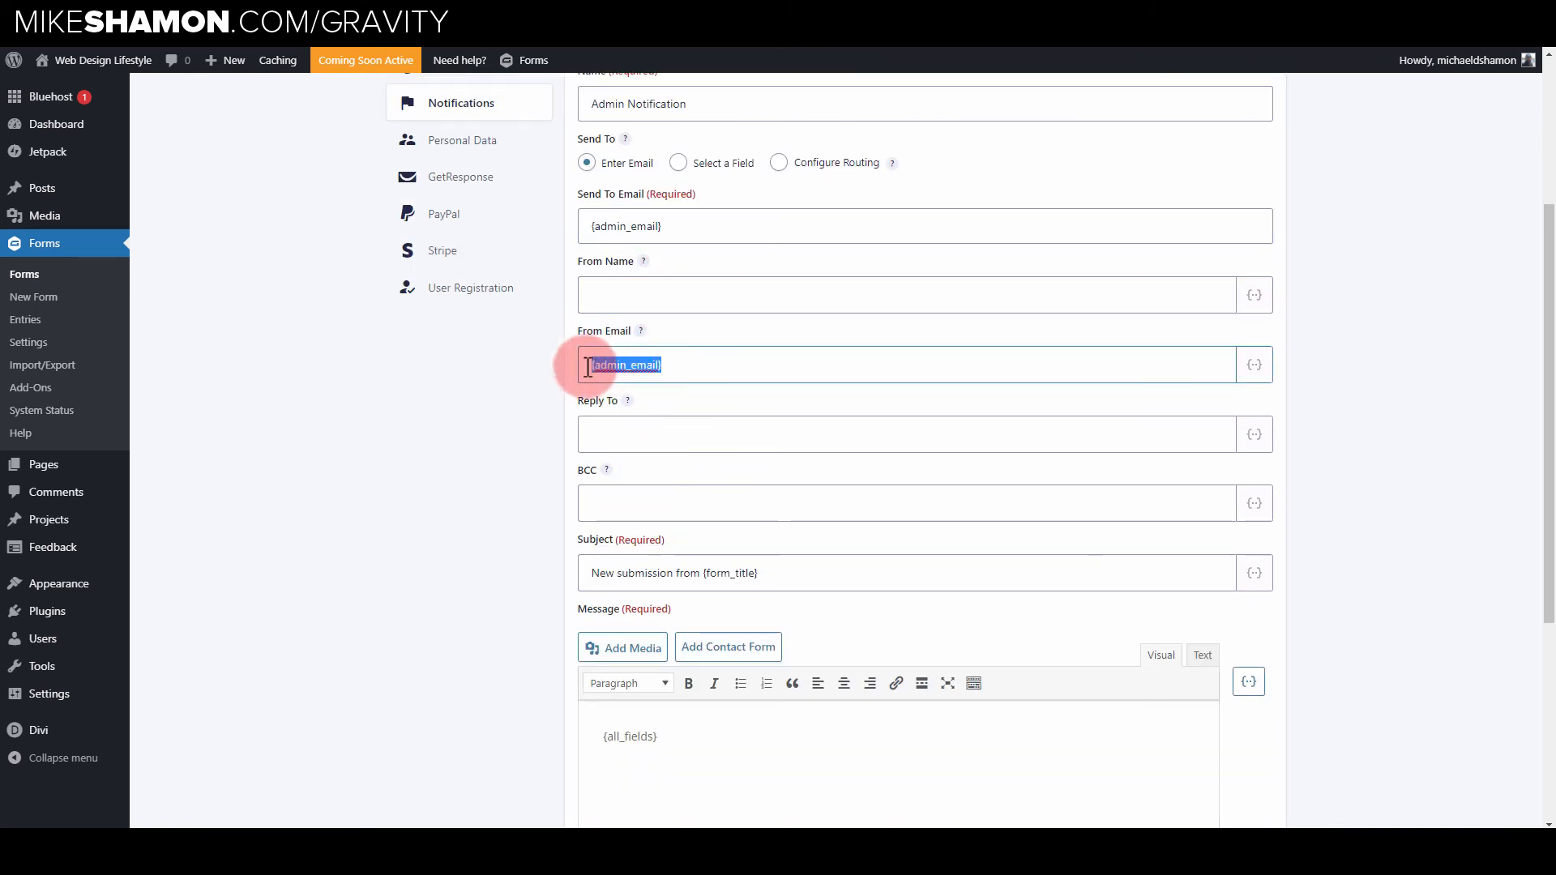
pyautogui.click(678, 373)
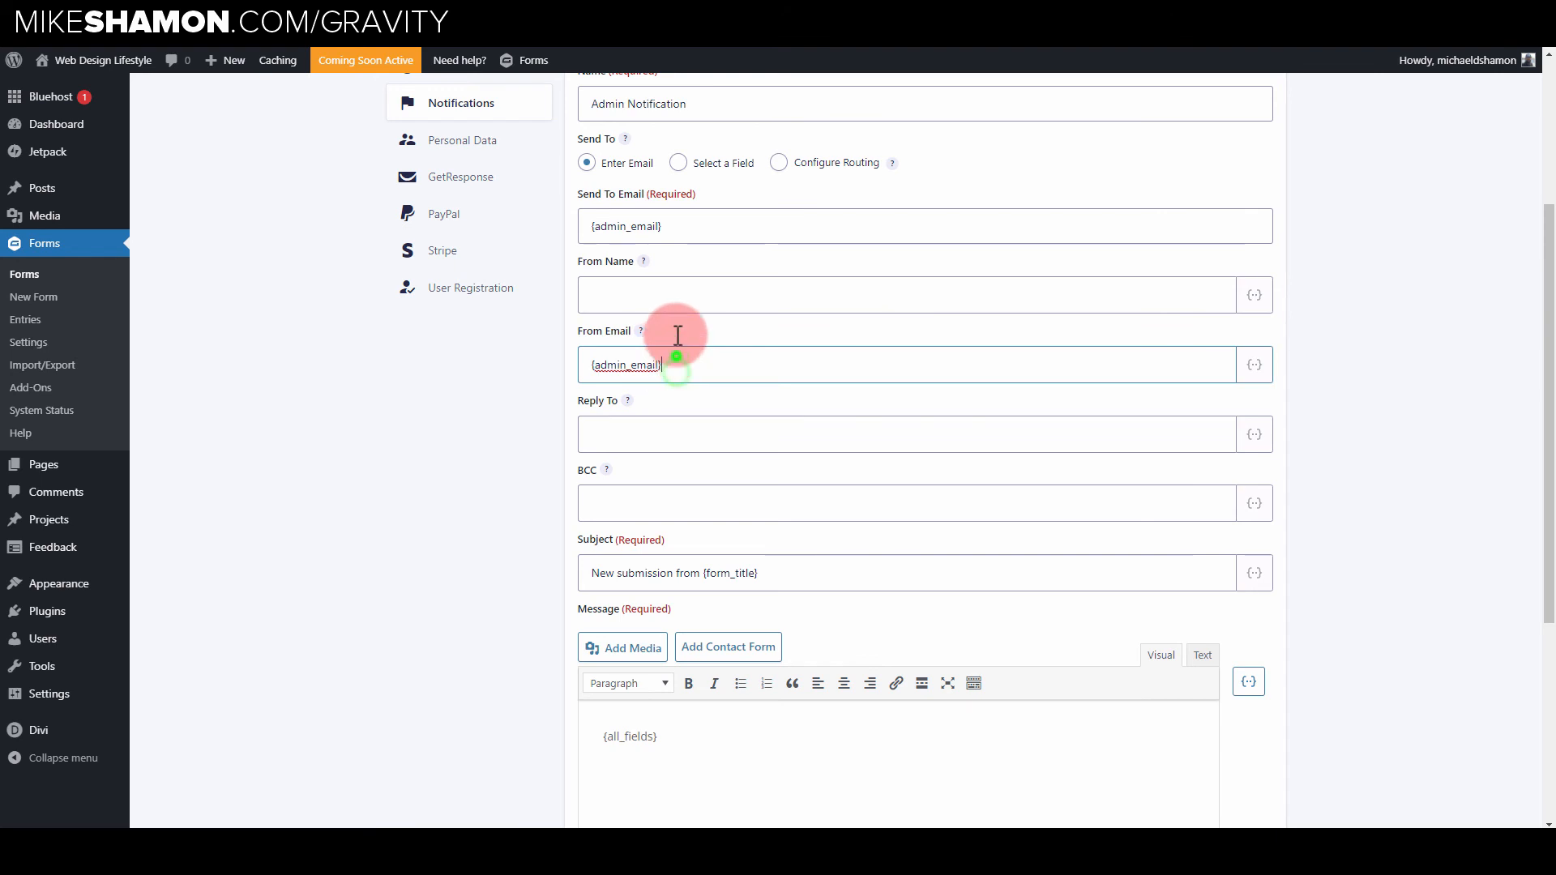
pyautogui.moveTo(688, 362); pyautogui.dragTo(574, 358)
pyautogui.click(657, 229)
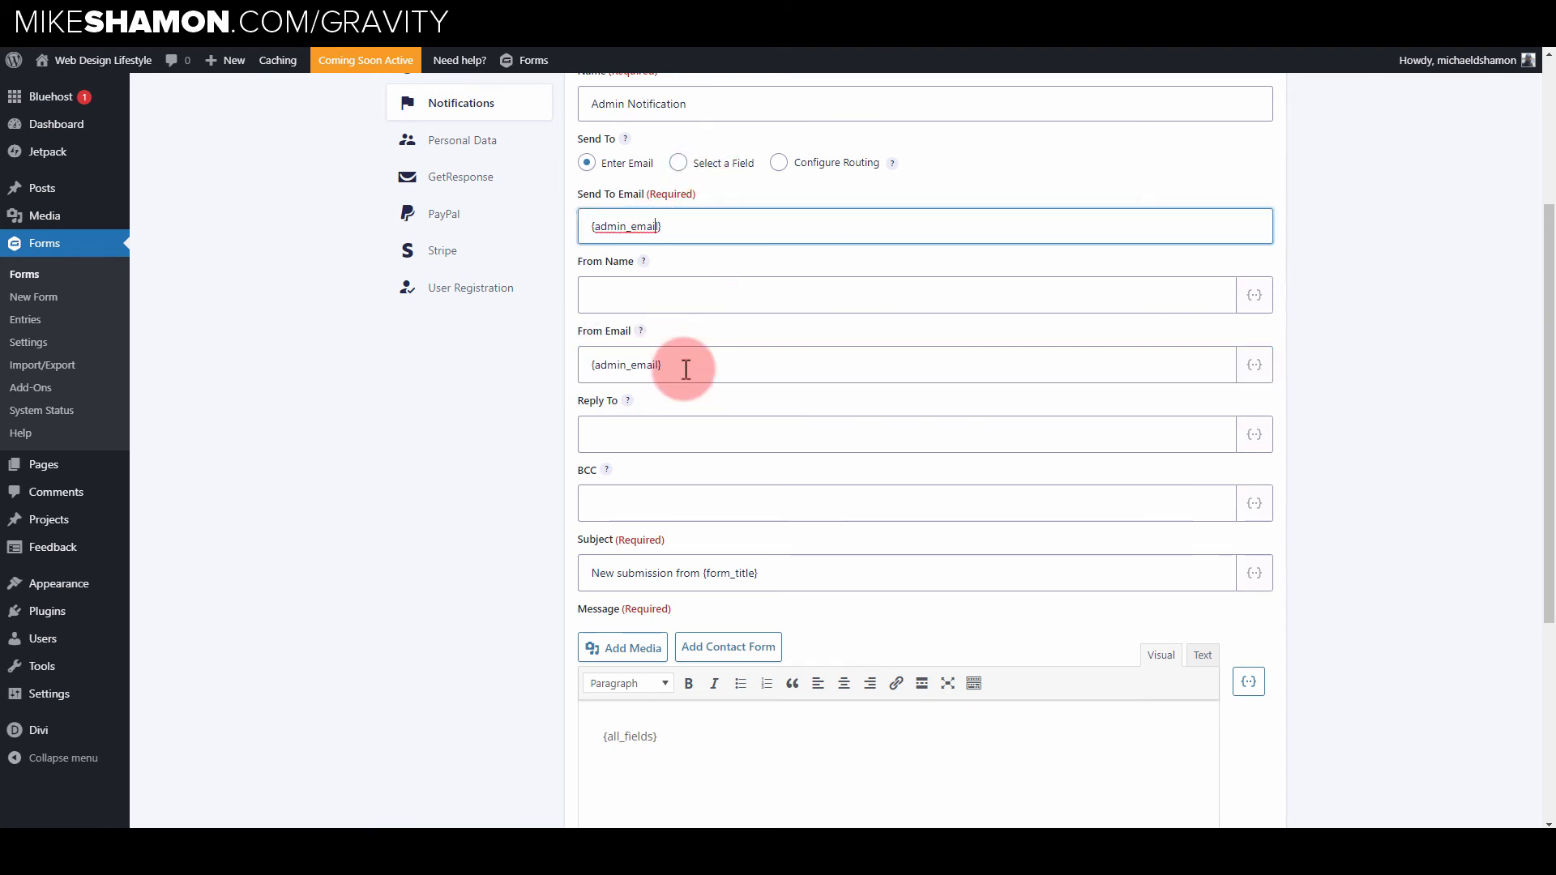
# - Examine the Admin Notification's Reply To, BCC and Subject fields
pyautogui.scroll(-3, 636, 429)
pyautogui.scroll(2, 635, 365)
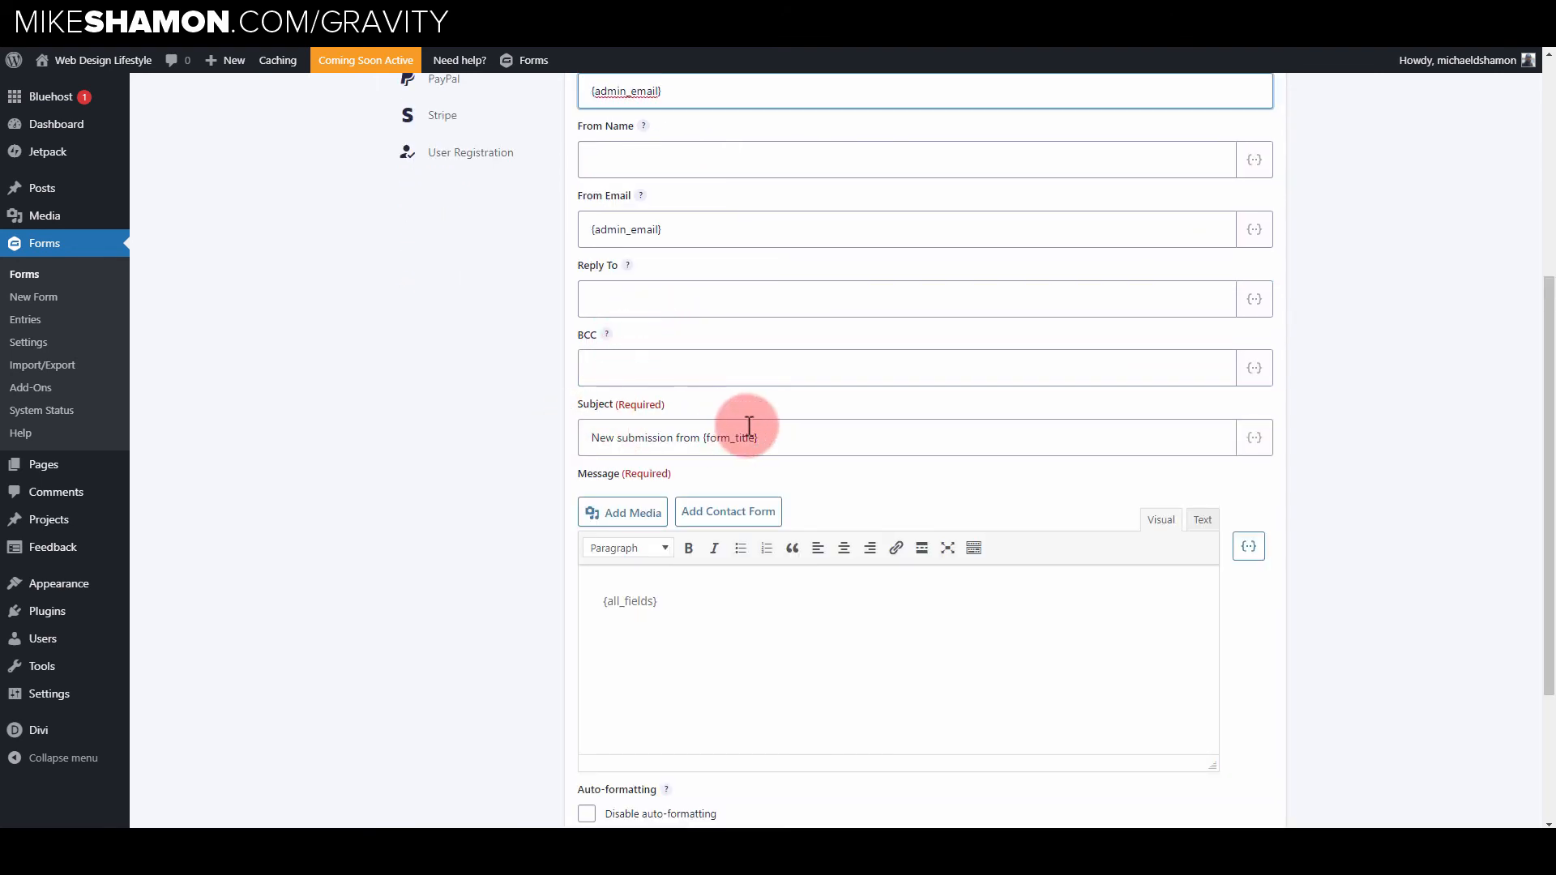
pyautogui.click(744, 435)
pyautogui.click(618, 282)
pyautogui.click(610, 379)
pyautogui.click(629, 311)
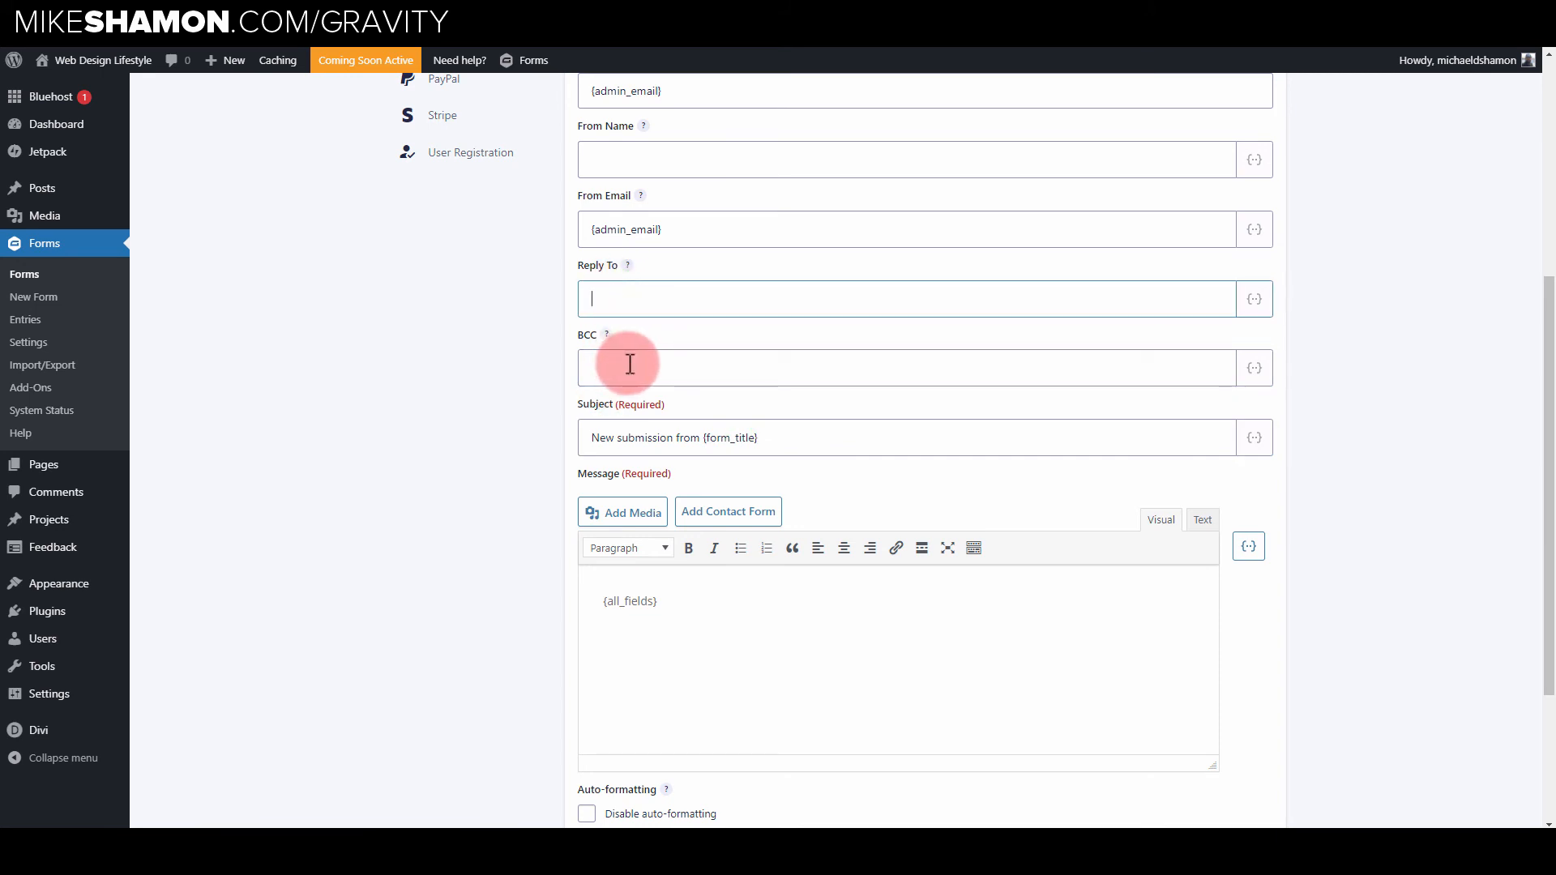
pyautogui.scroll(-2, 813, 391)
pyautogui.click(774, 302)
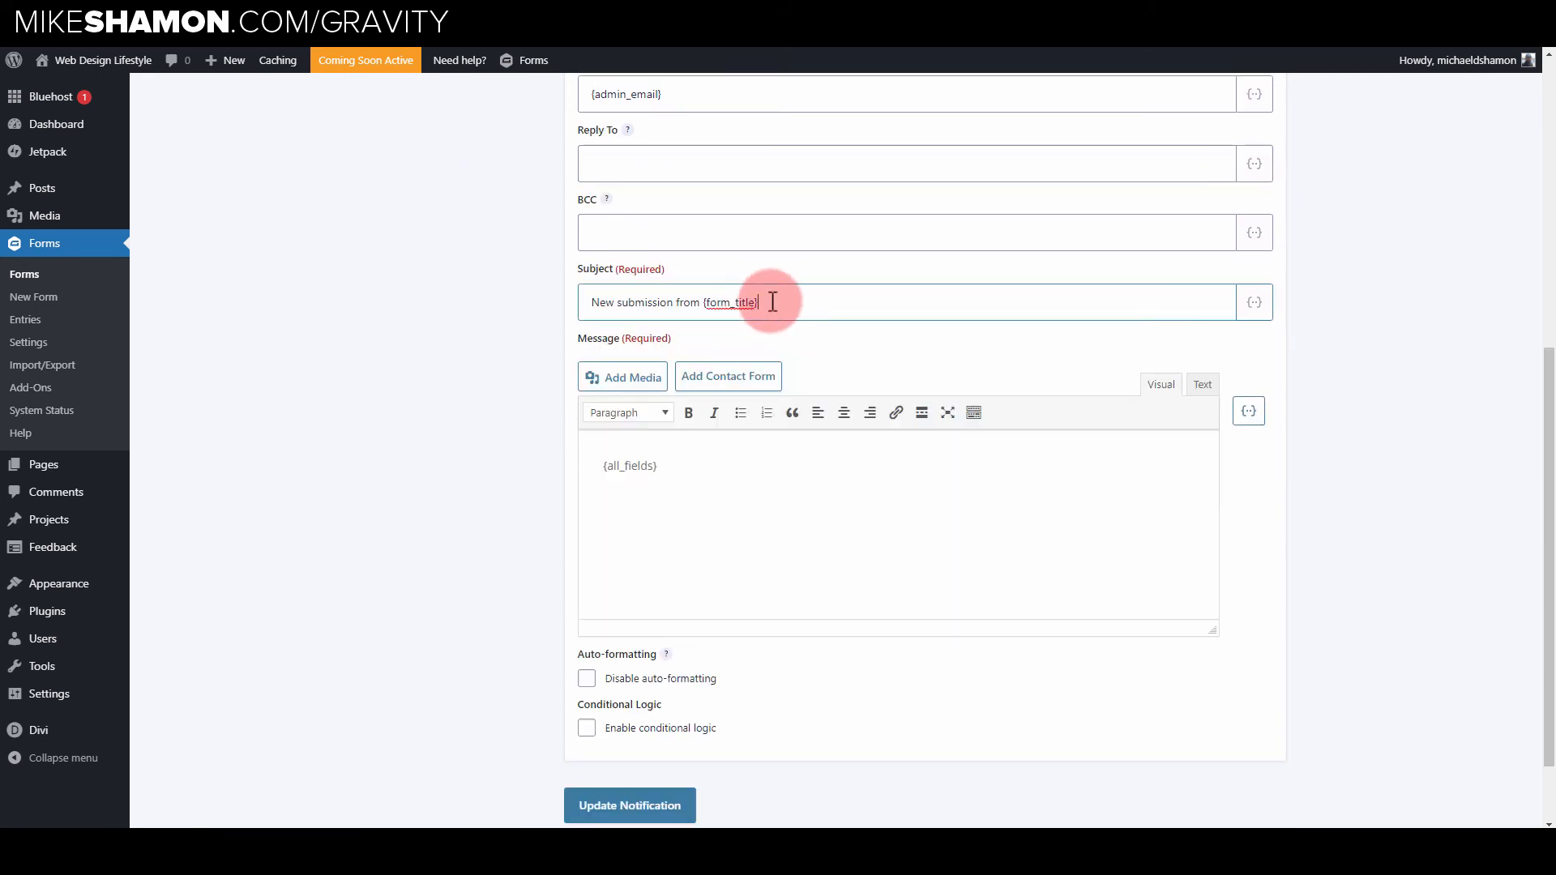
# - Examine the notification's {all_fields} message body and its auto-formatting and conditional logic options
pyautogui.scroll(-2, 512, 347)
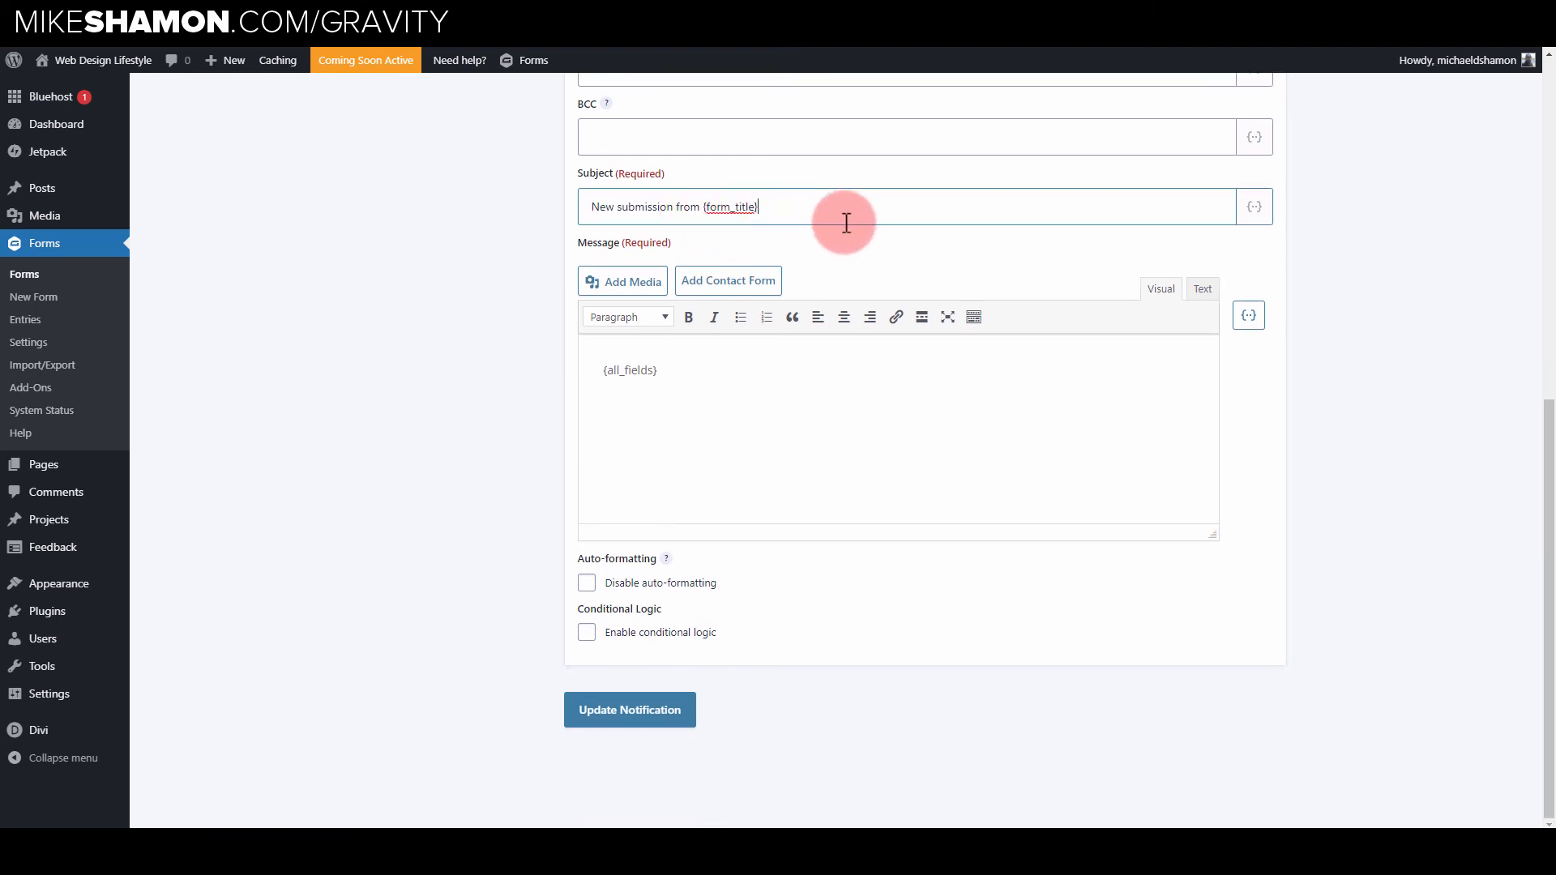
pyautogui.moveTo(604, 369)
pyautogui.mouseDown()
pyautogui.moveTo(658, 369)
pyautogui.moveTo(599, 374)
pyautogui.mouseUp()
pyautogui.click(805, 411)
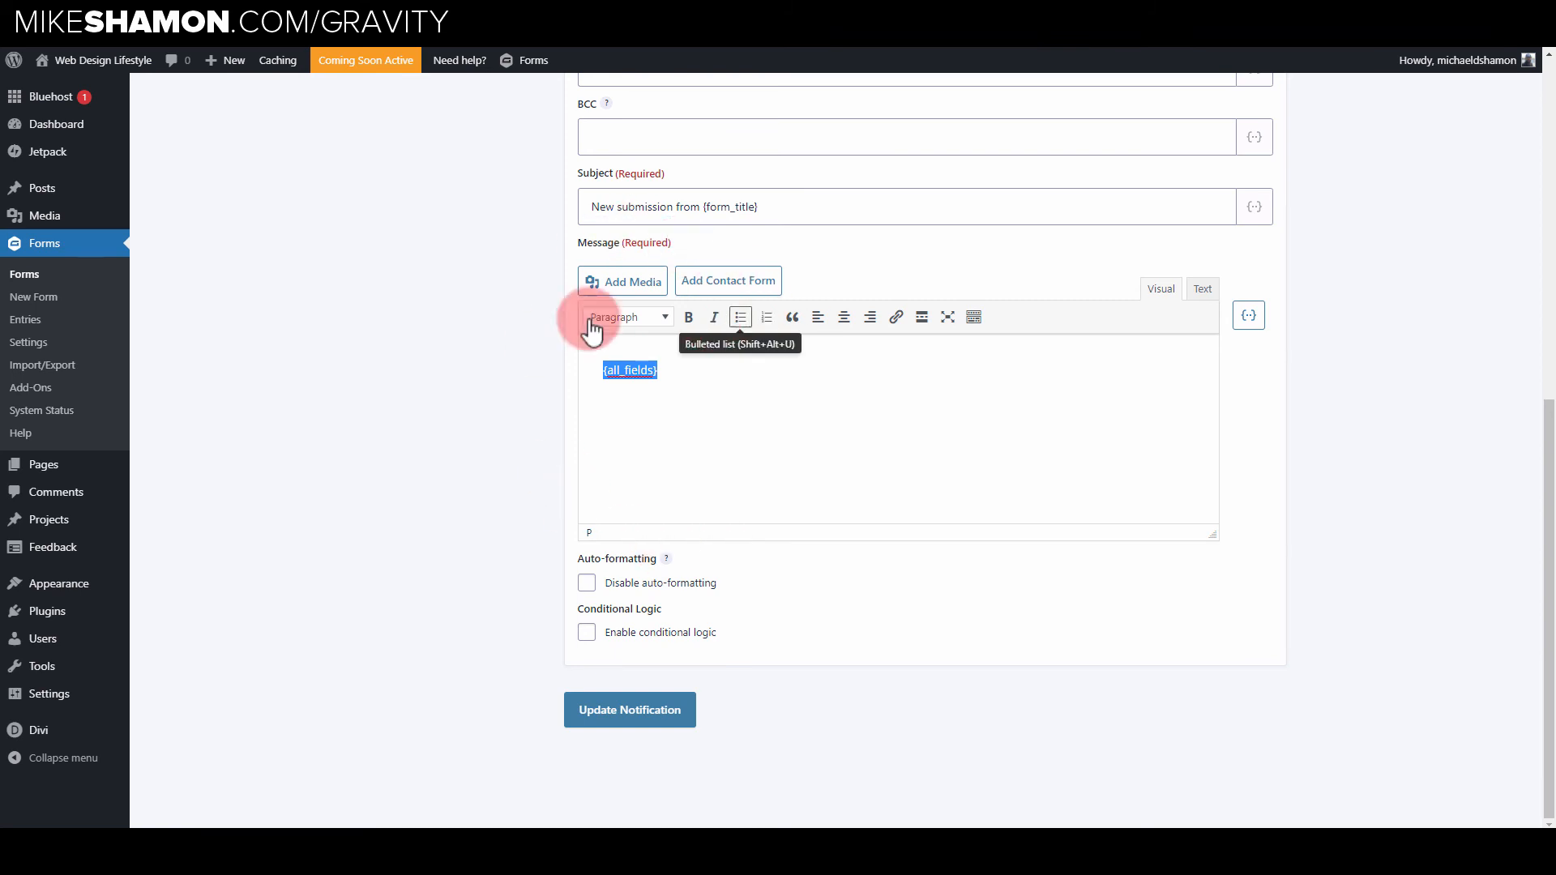
pyautogui.click(586, 584)
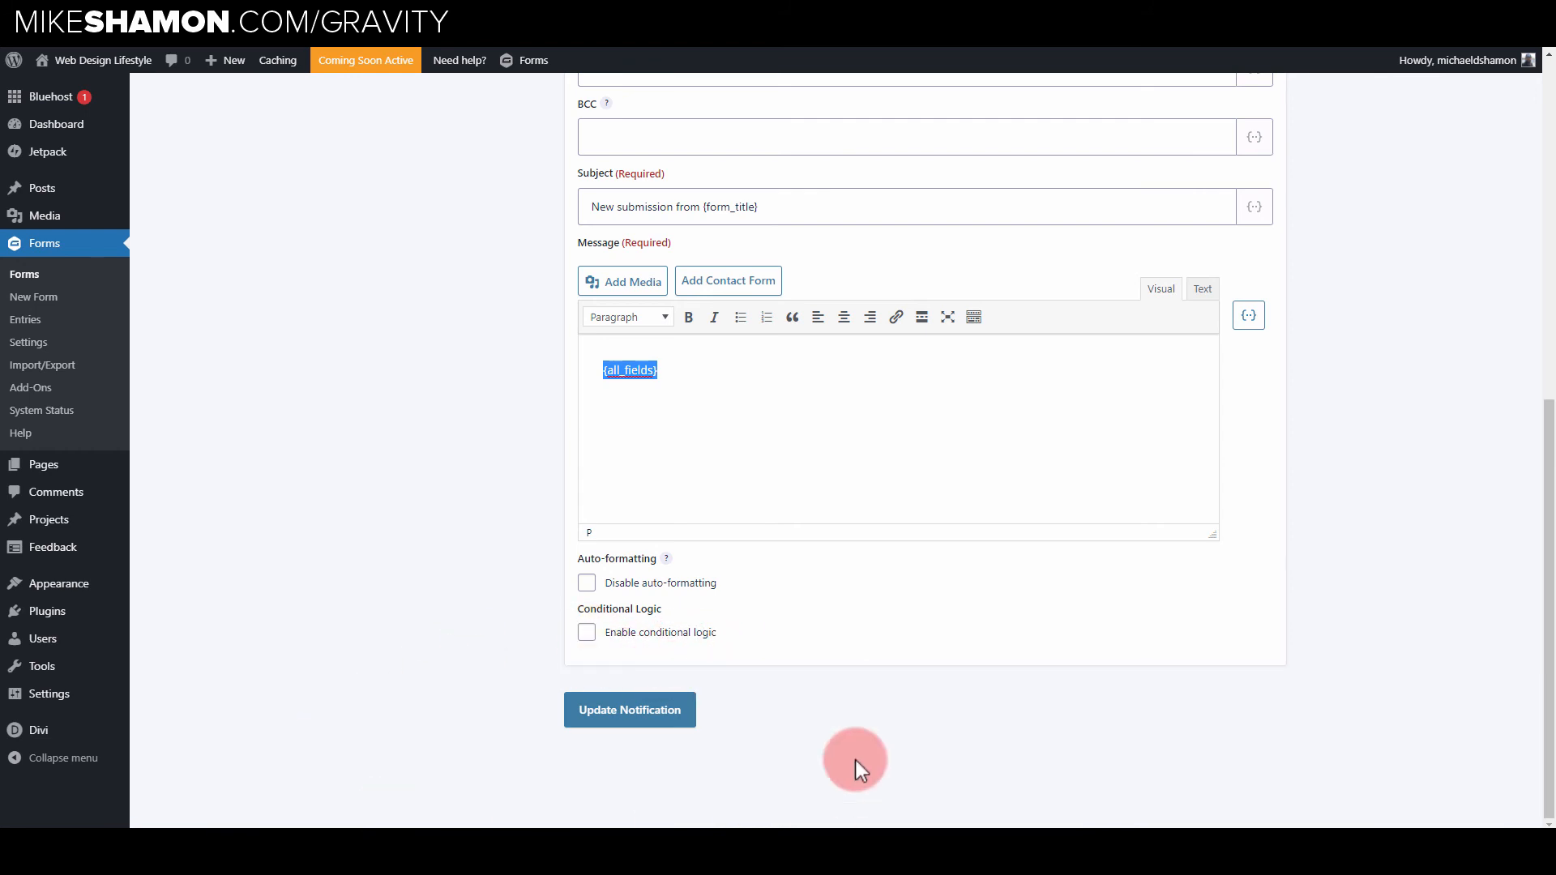
pyautogui.scroll(8, 523, 571)
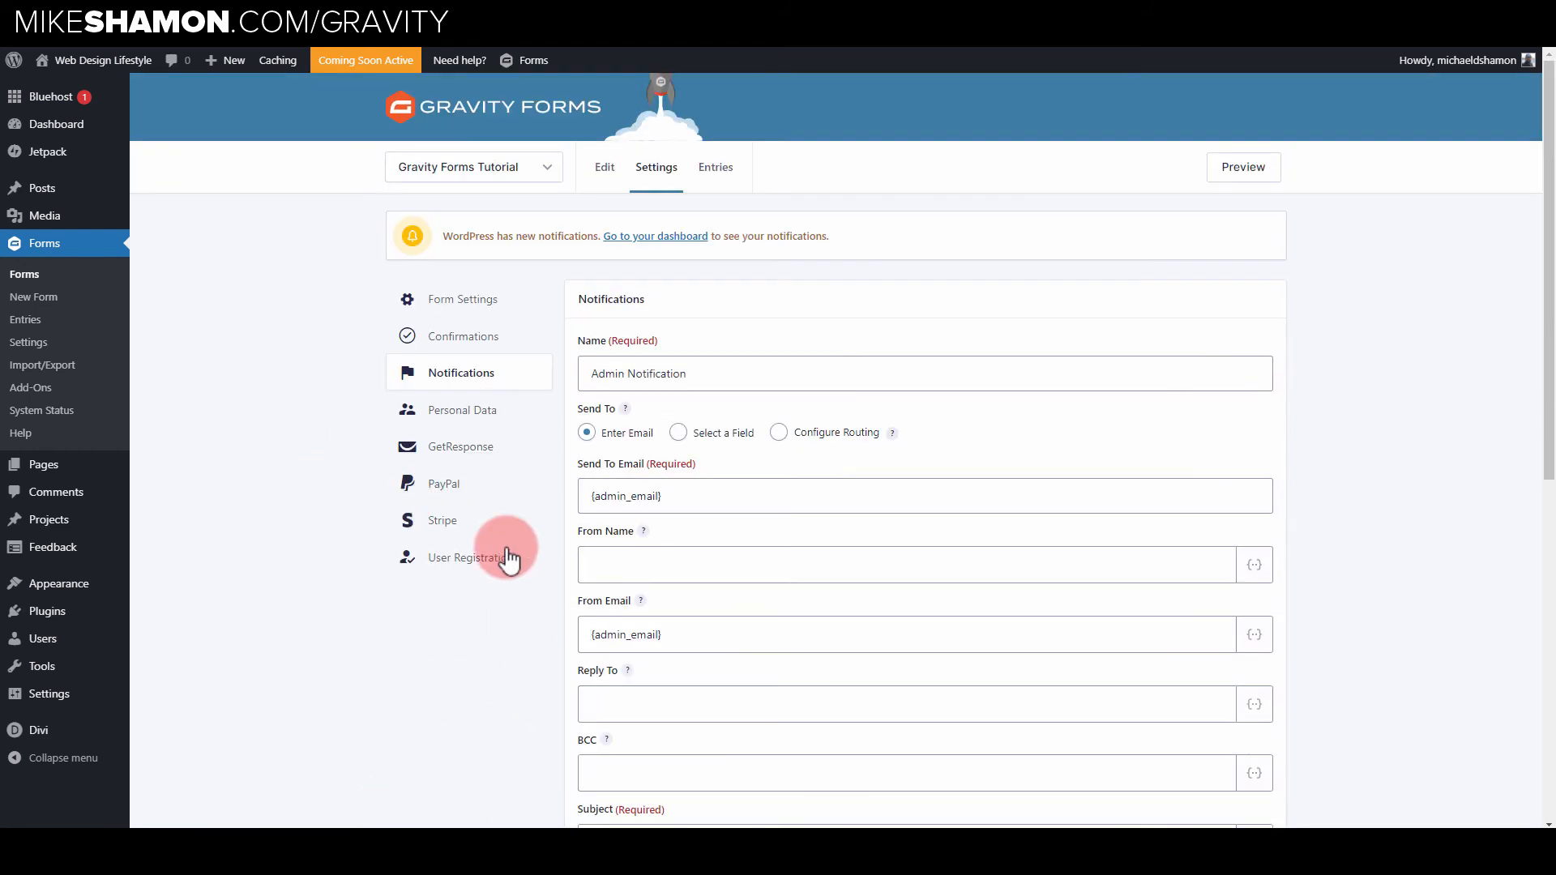
# - Leave the notification without saving and review the form's Personal Data, GetResponse, PayPal and User Registration settings
pyautogui.click(501, 423)
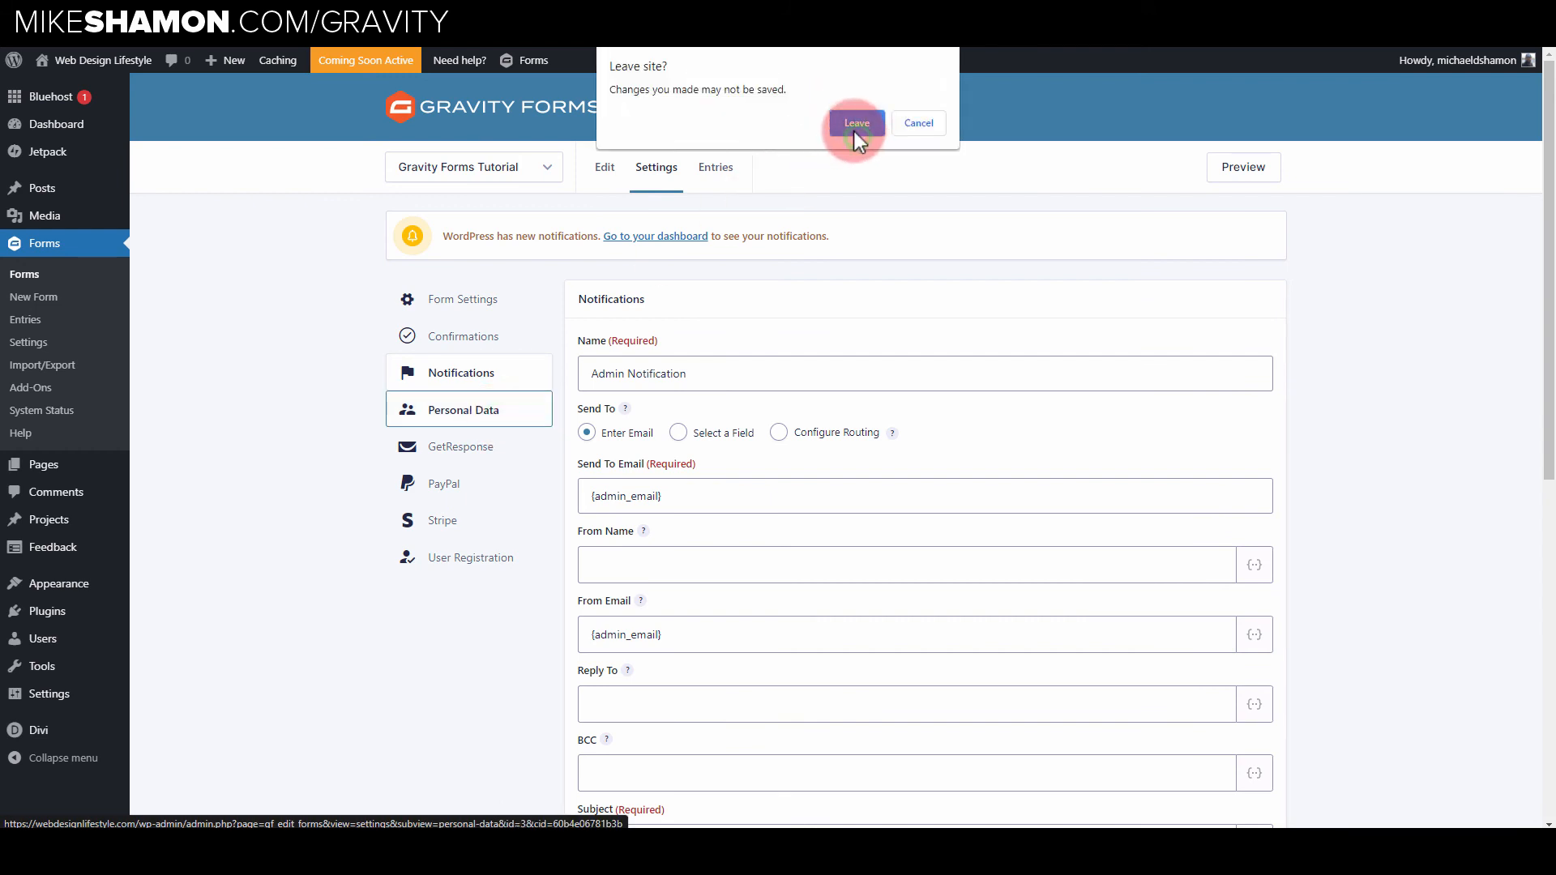
pyautogui.click(853, 123)
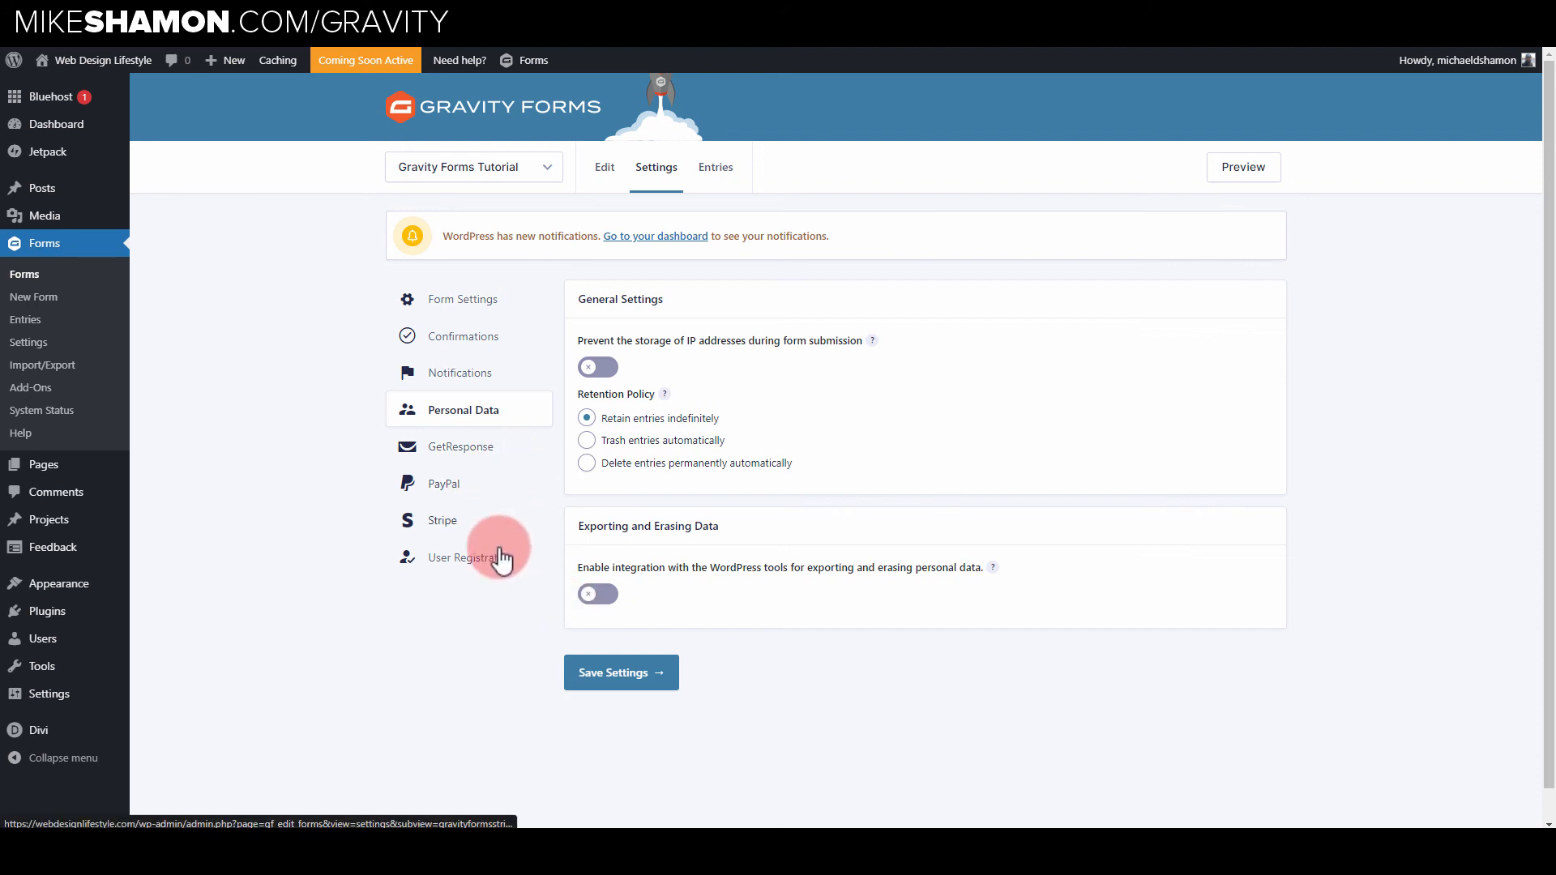
pyautogui.click(486, 453)
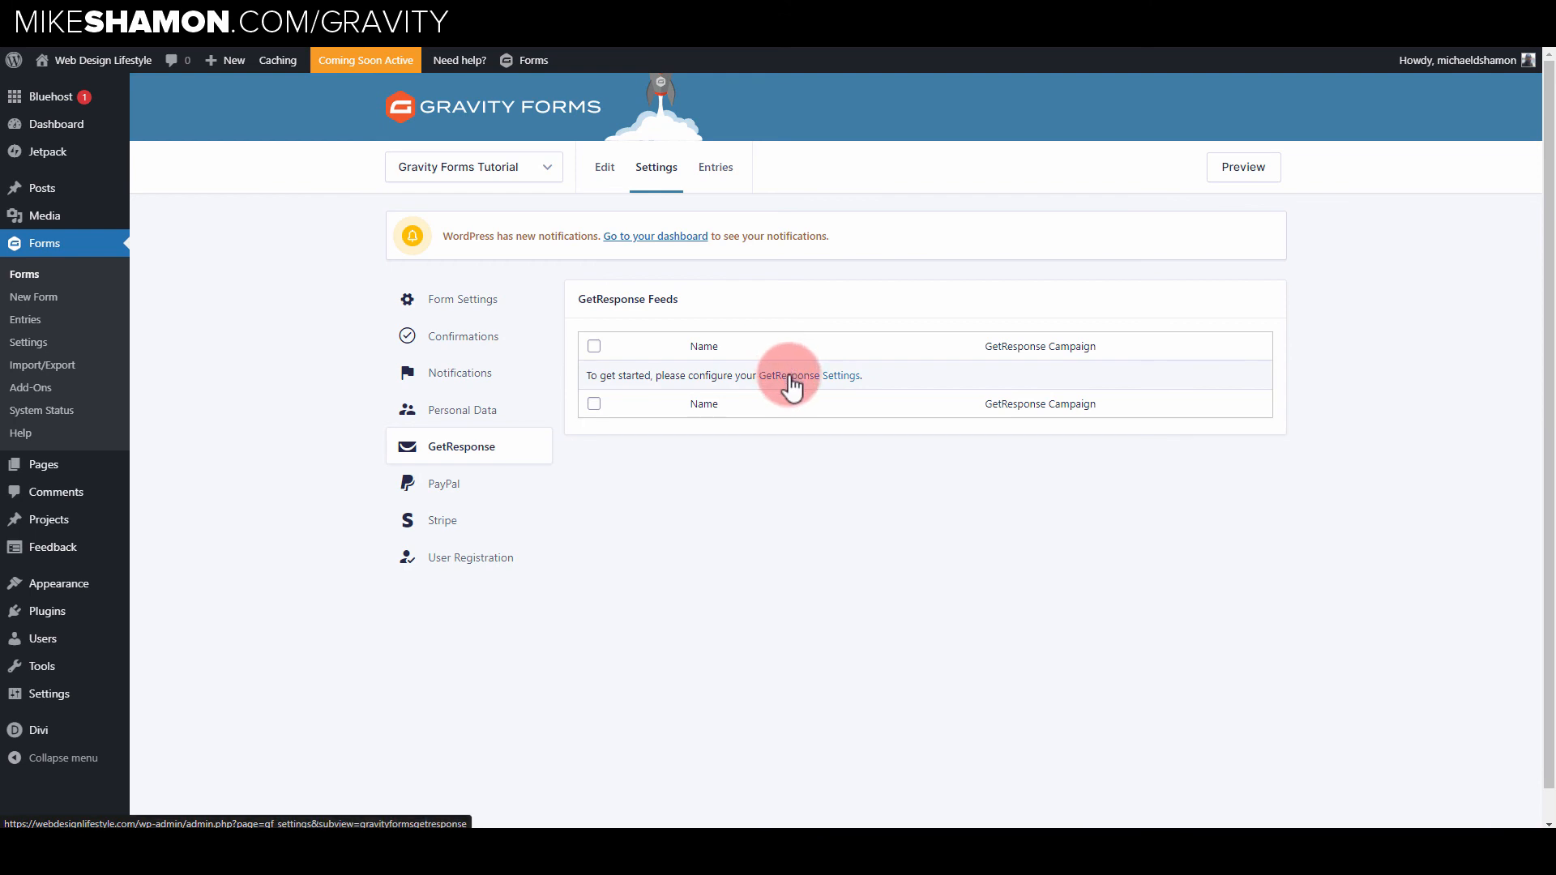
pyautogui.click(445, 484)
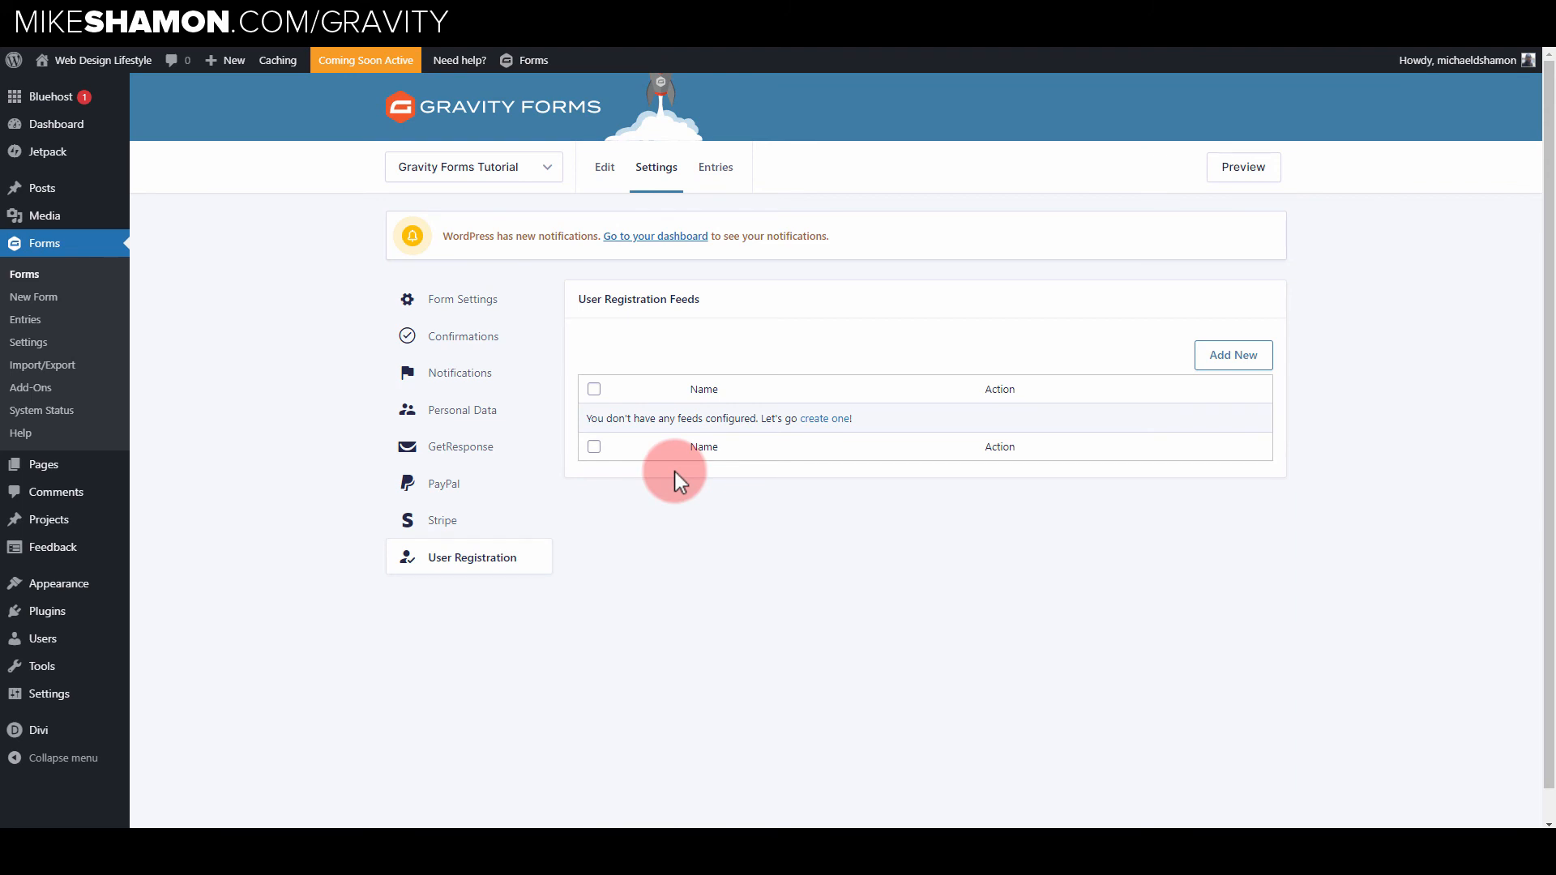
# - Return to the forms list and look over the settings pages offered for the Gravity Forms Tutorial form
pyautogui.click(82, 365)
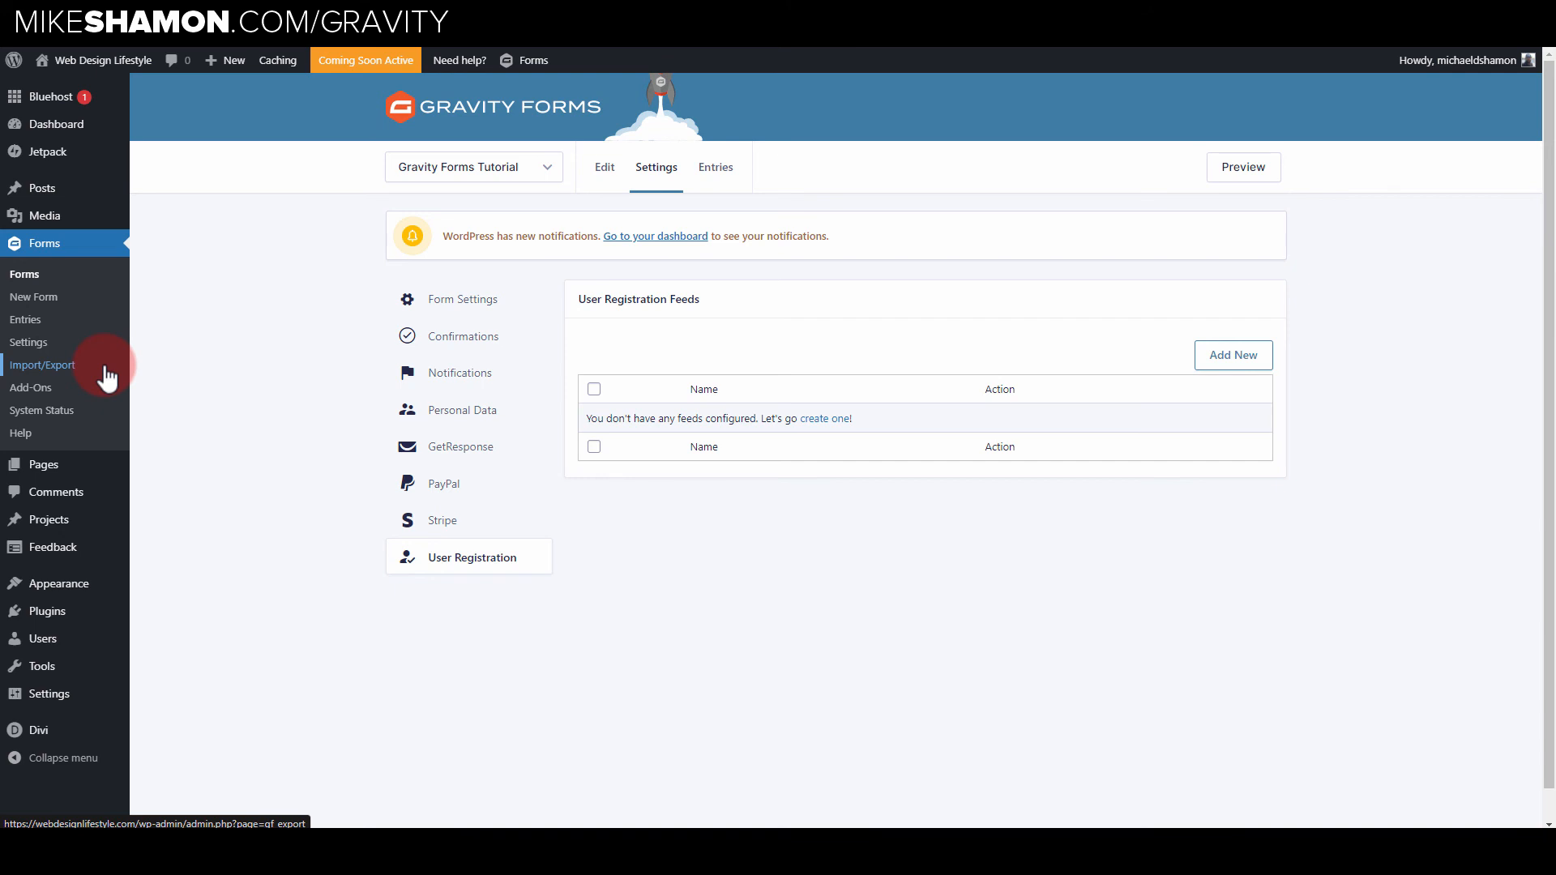
pyautogui.click(27, 276)
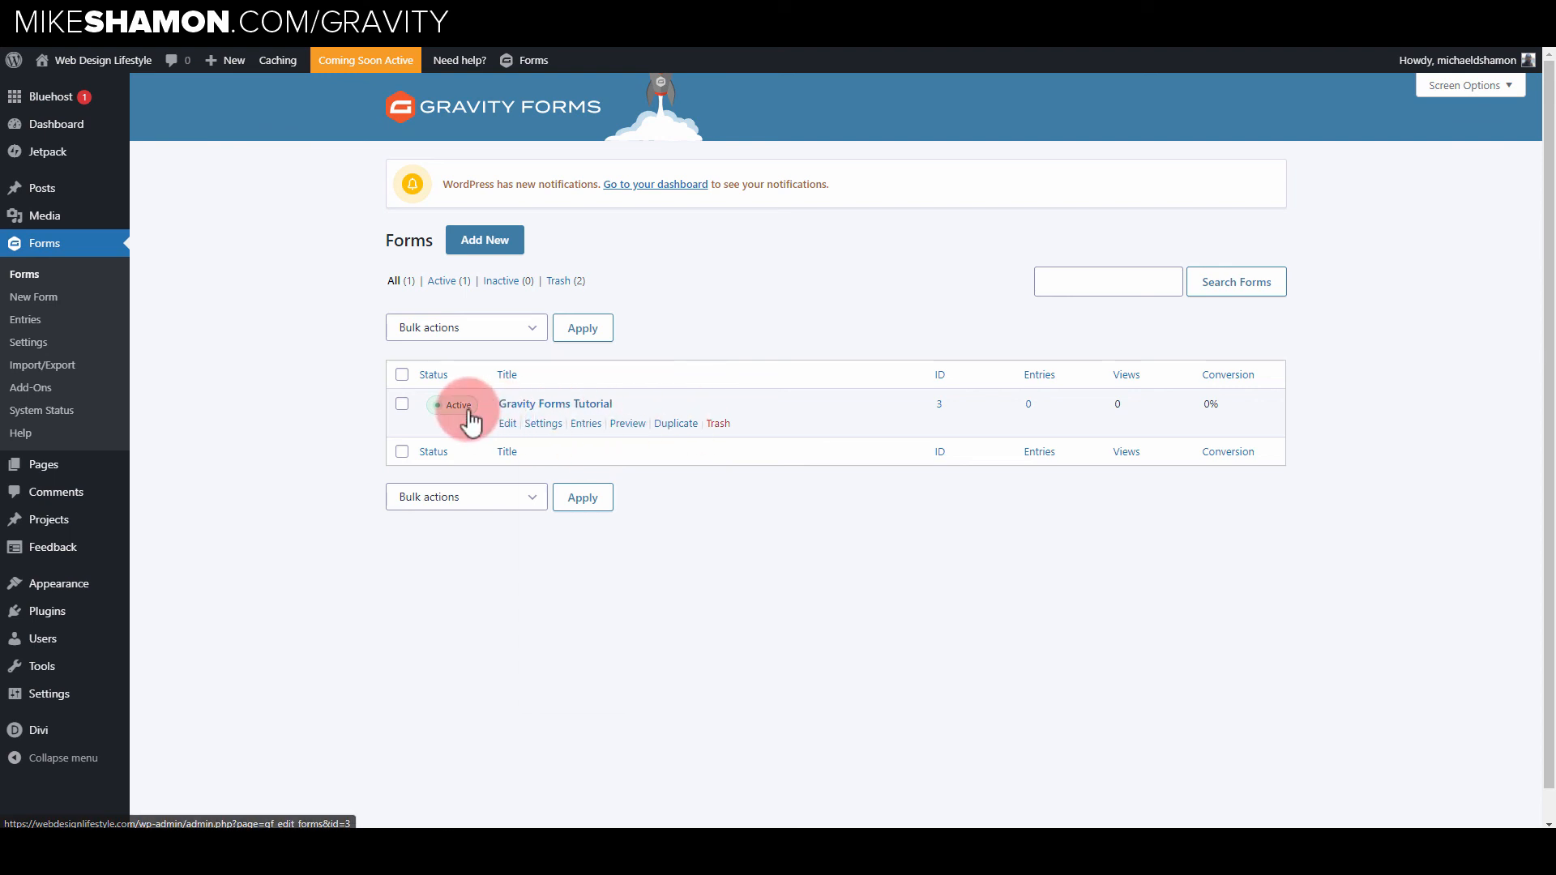
pyautogui.moveTo(547, 429)
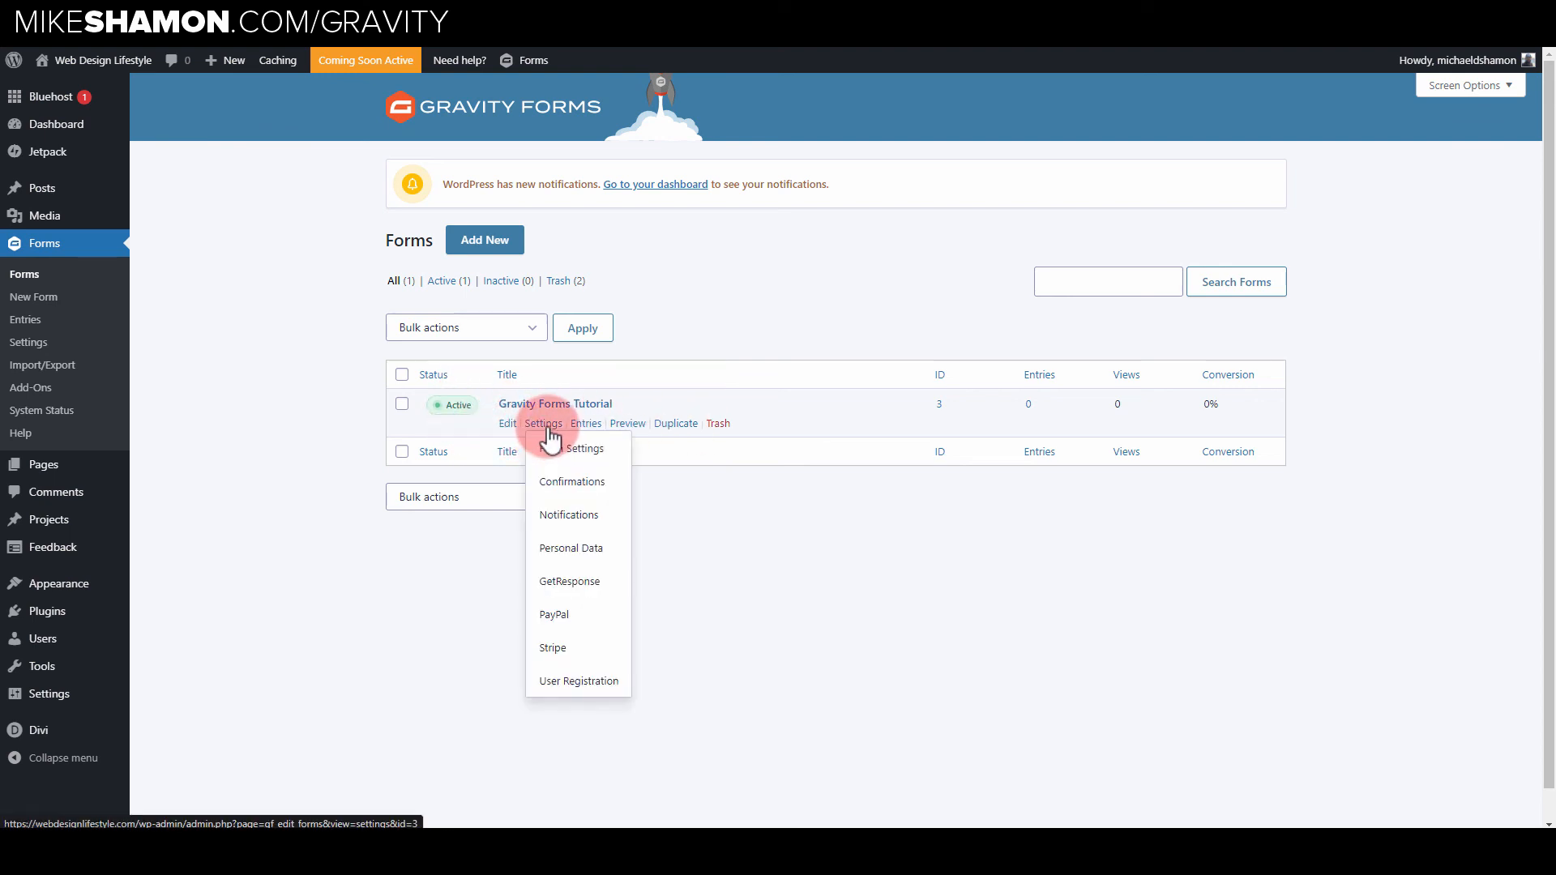
# - Select the Gravity Forms Tutorial form under Export Entries, review its exportable fields and date range options, and open Import Forms
pyautogui.click(61, 368)
pyautogui.click(996, 375)
pyautogui.click(962, 416)
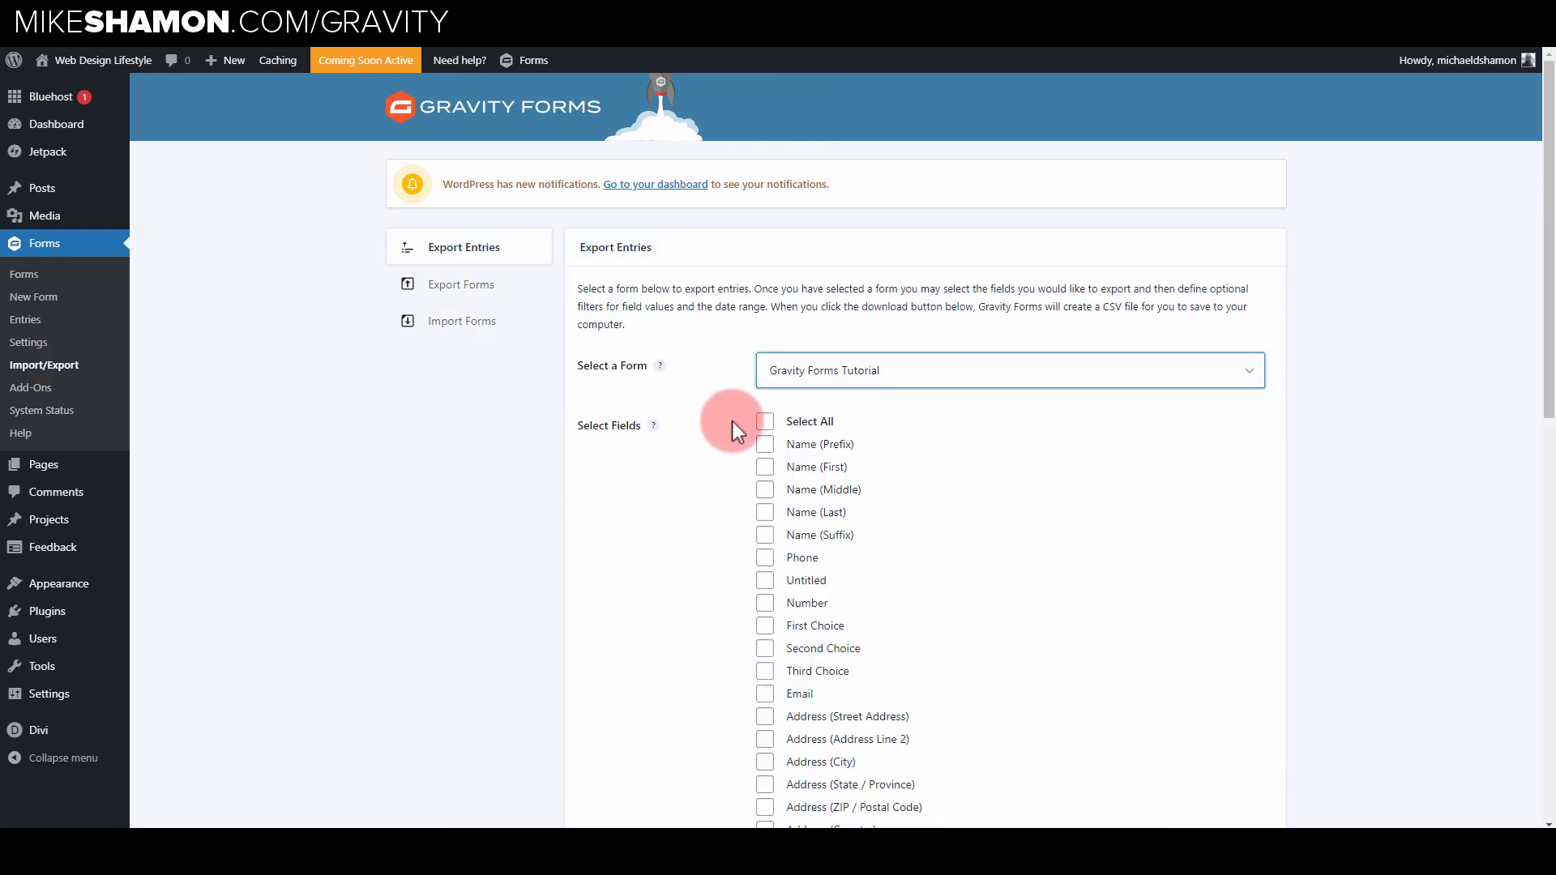
pyautogui.scroll(-8, 806, 407)
pyautogui.scroll(8, 691, 386)
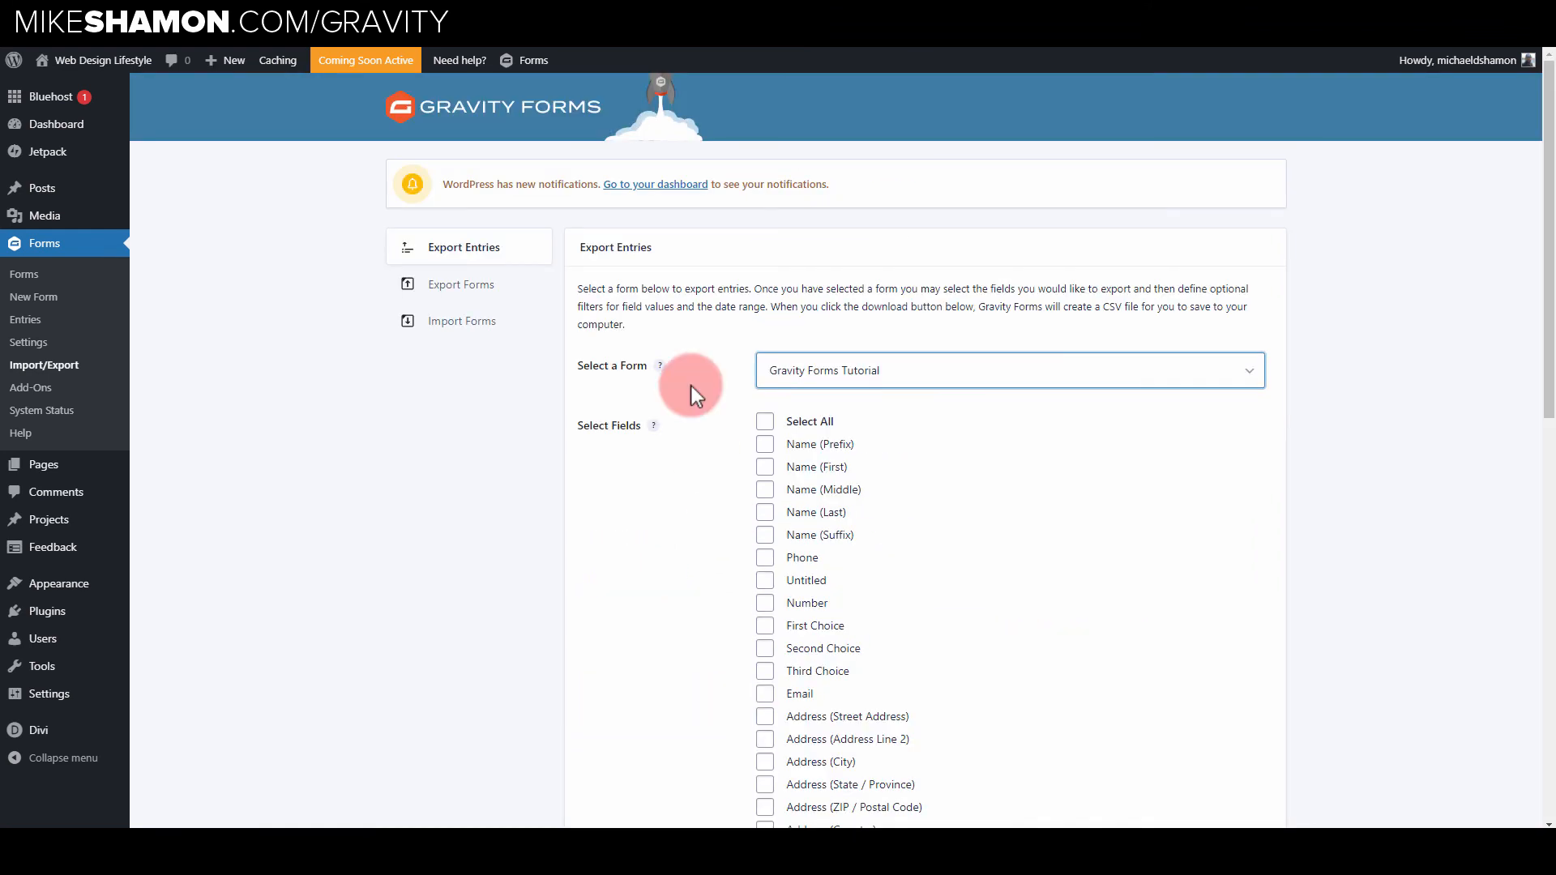
pyautogui.scroll(-8, 791, 703)
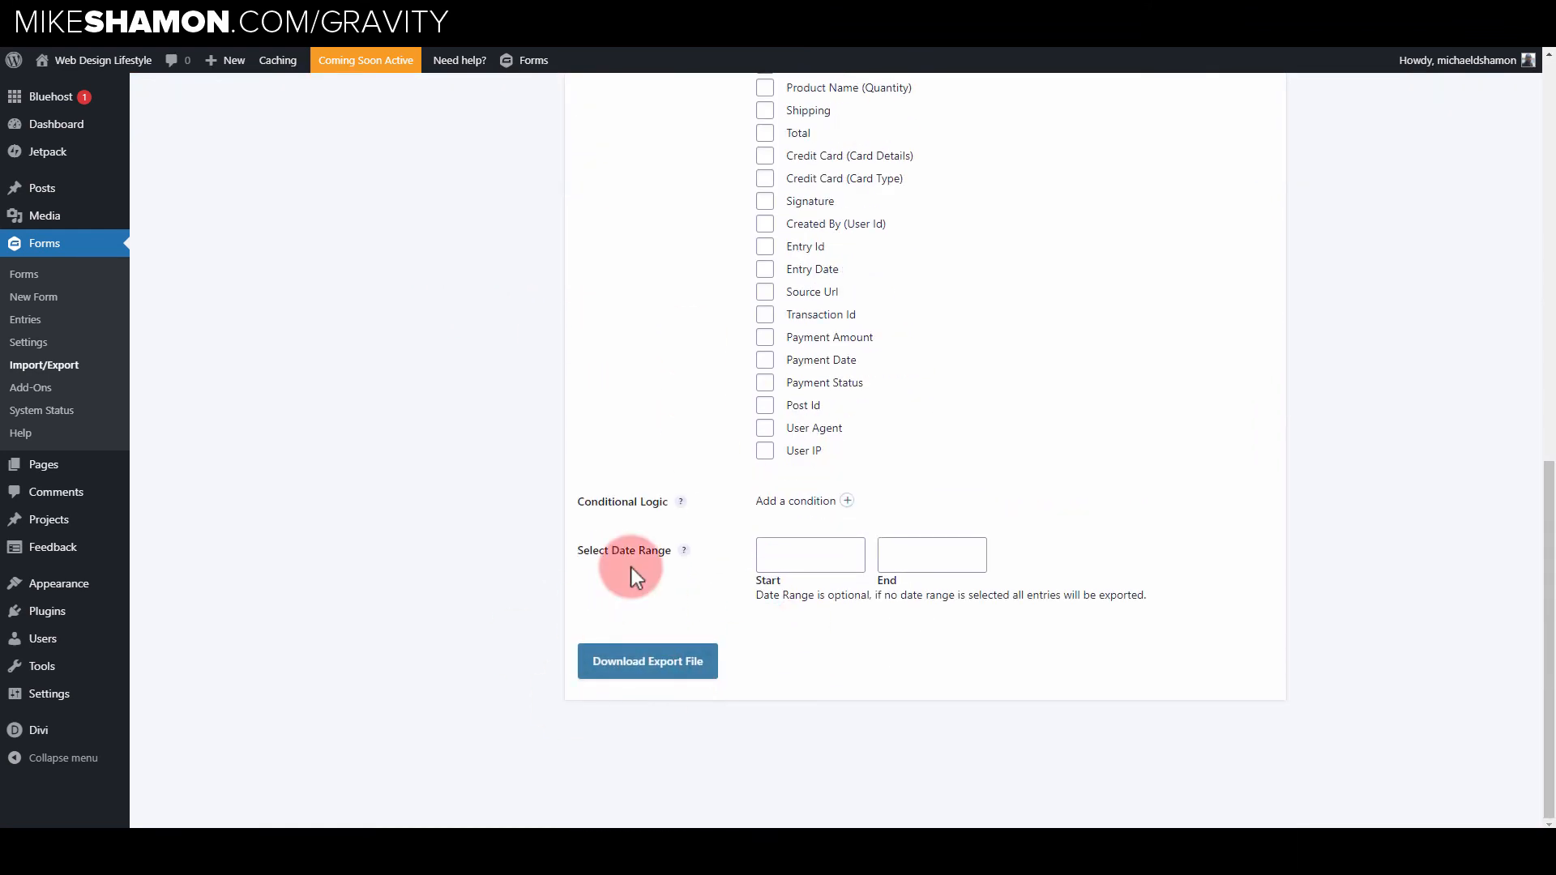
pyautogui.scroll(8, 324, 436)
pyautogui.click(462, 258)
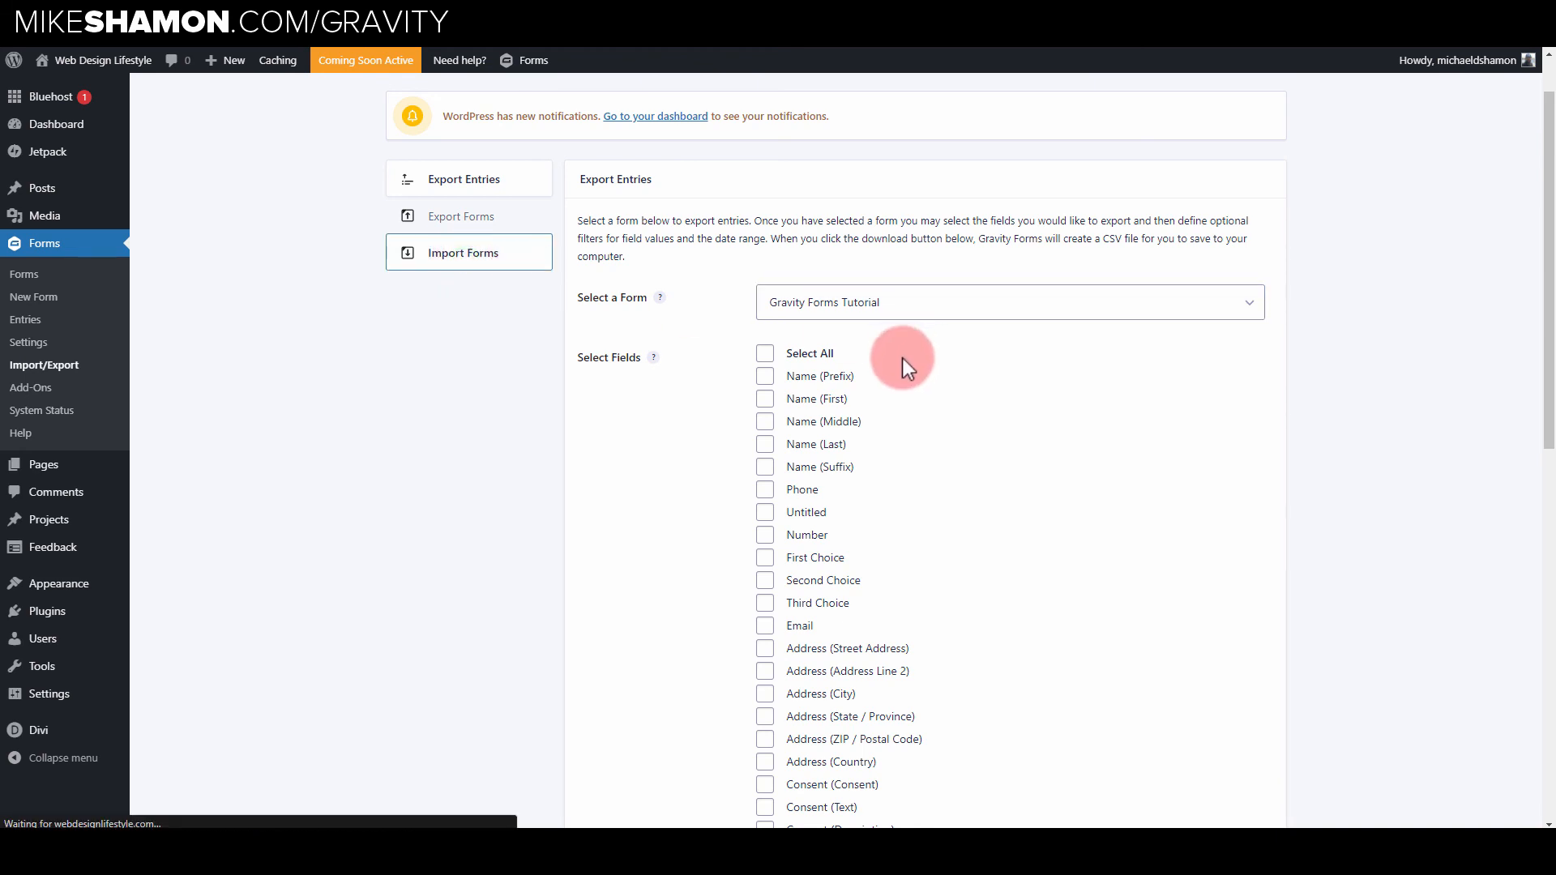
pyautogui.click(823, 349)
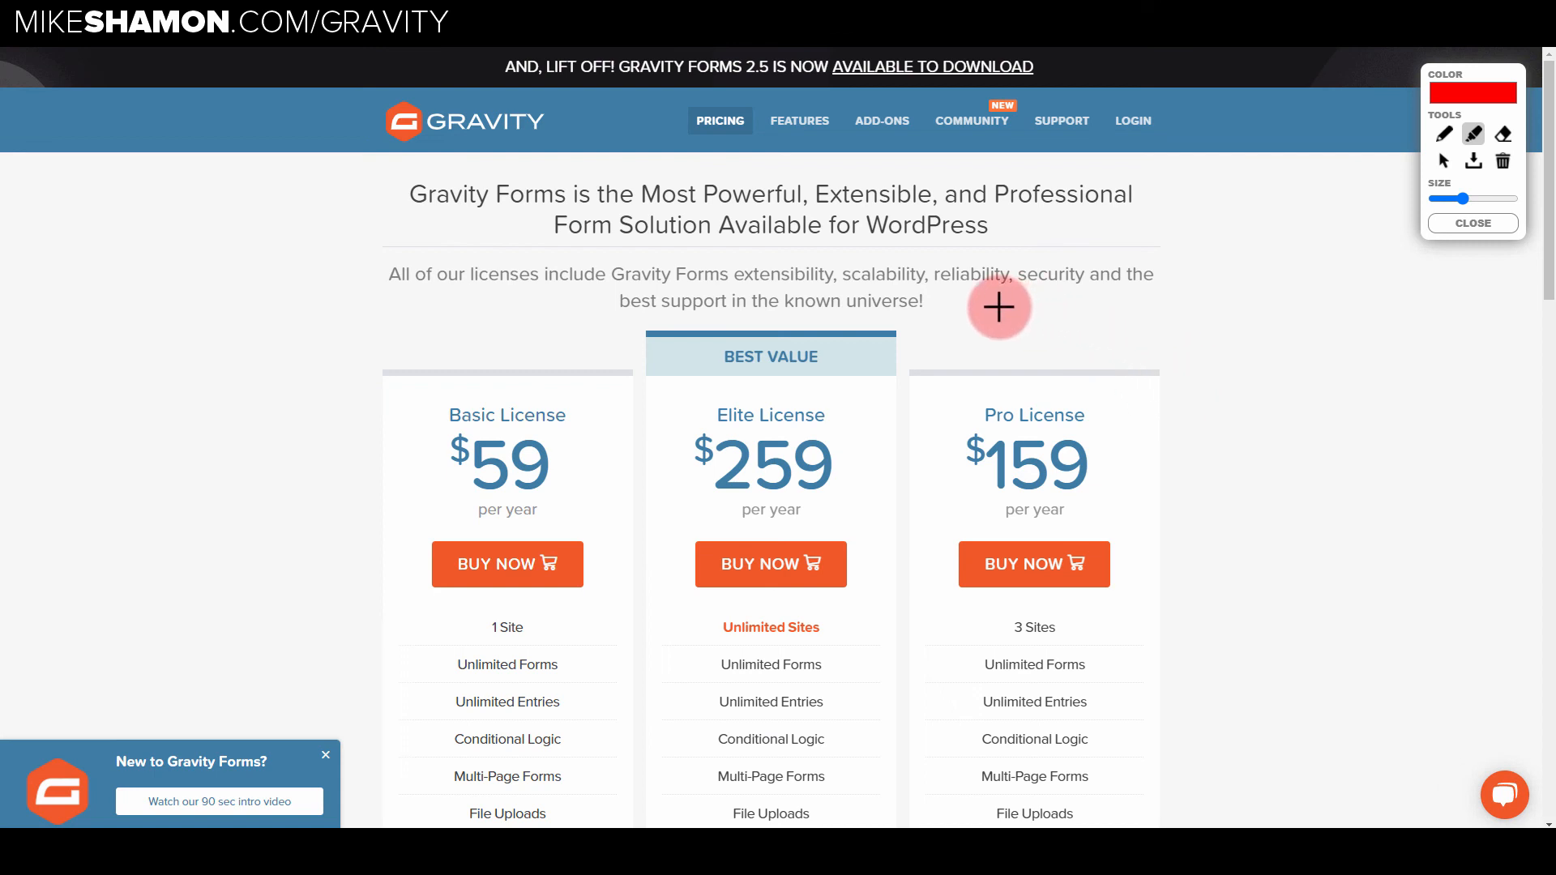
# - Highlight the Basic License, Elite License and Pro License headings on the Gravity Forms pricing page in red
pyautogui.moveTo(447, 415); pyautogui.dragTo(590, 425)
pyautogui.moveTo(719, 415); pyautogui.dragTo(841, 413)
pyautogui.moveTo(1003, 416); pyautogui.dragTo(1086, 414)
# - Circle the Elite License's $259 price and the Basic License's 1 Site entry with the red pen
pyautogui.scroll(-3, 983, 365)
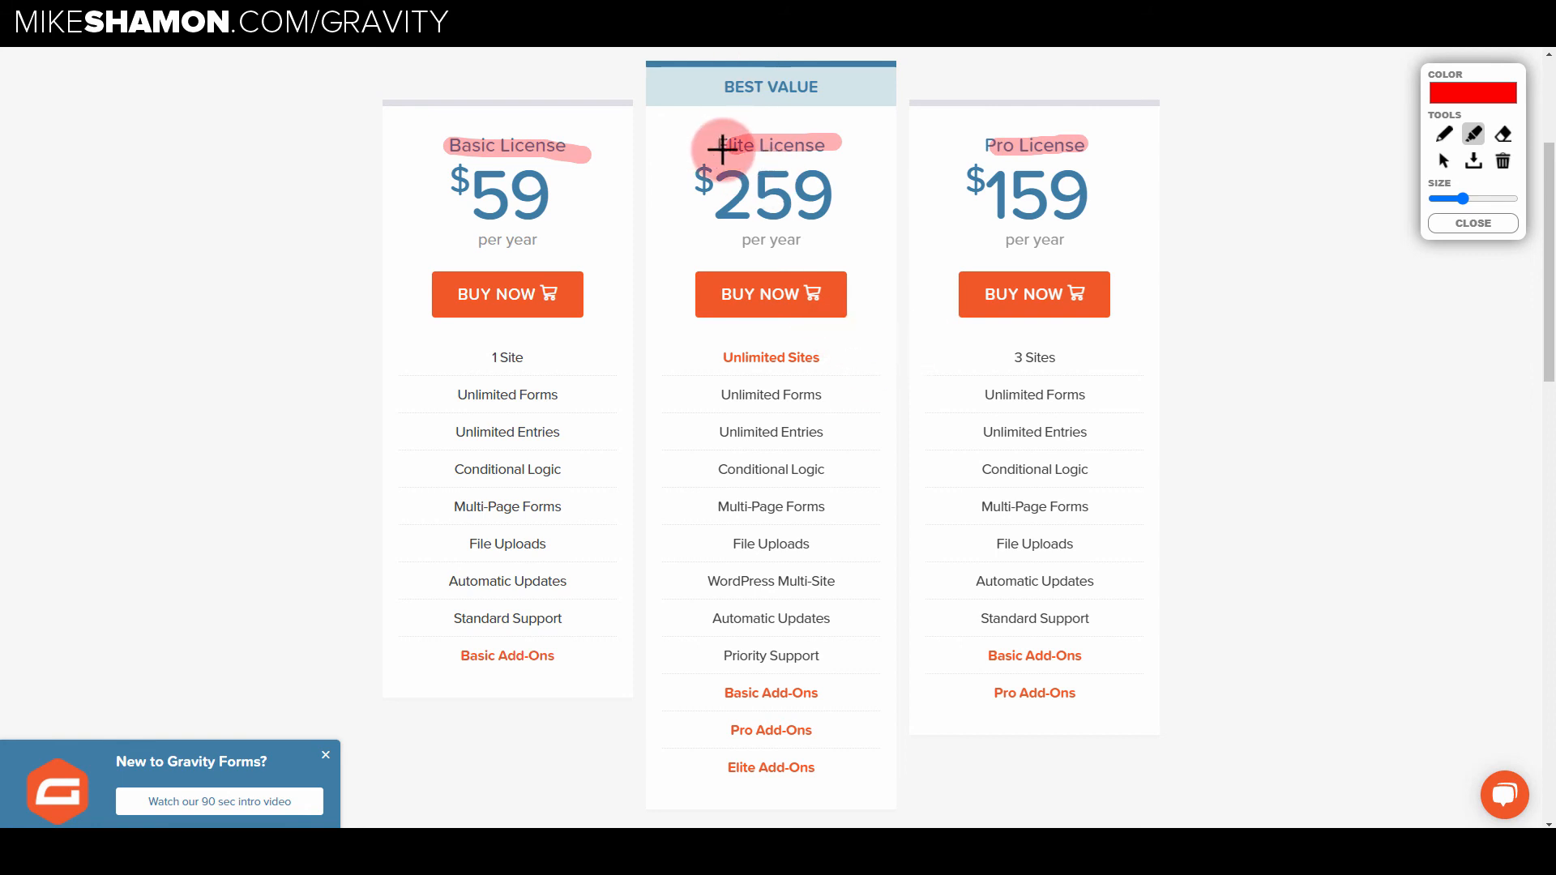
pyautogui.click(1443, 134)
pyautogui.moveTo(758, 255)
pyautogui.mouseDown()
pyautogui.moveTo(830, 243)
pyautogui.moveTo(674, 215)
pyautogui.moveTo(758, 254)
pyautogui.mouseUp()
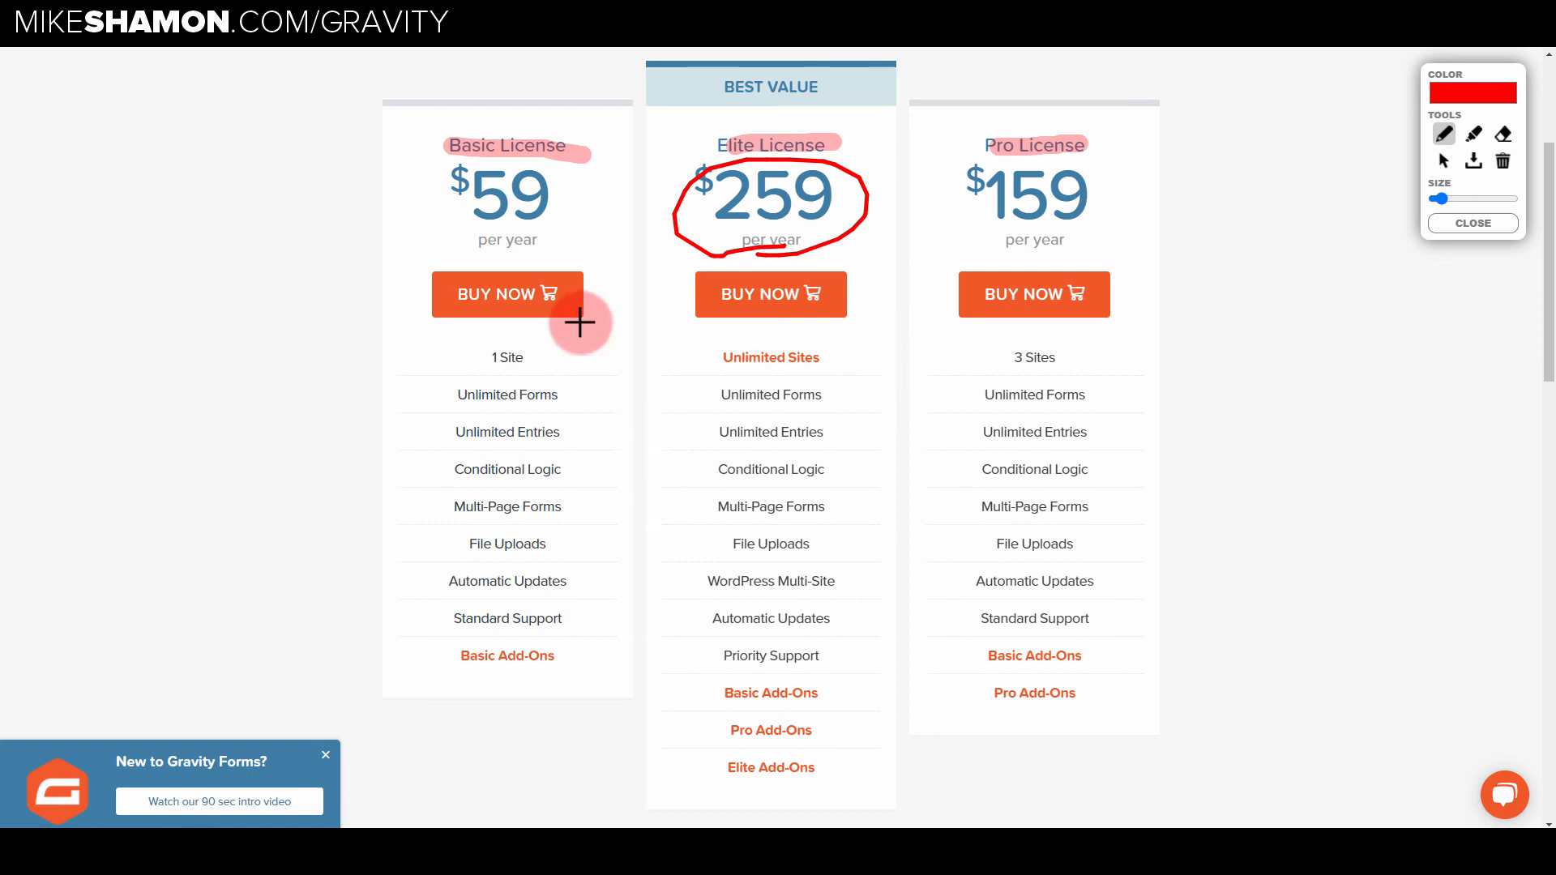
pyautogui.moveTo(495, 373)
pyautogui.mouseDown()
pyautogui.moveTo(513, 370)
pyautogui.moveTo(474, 355)
pyautogui.mouseUp()
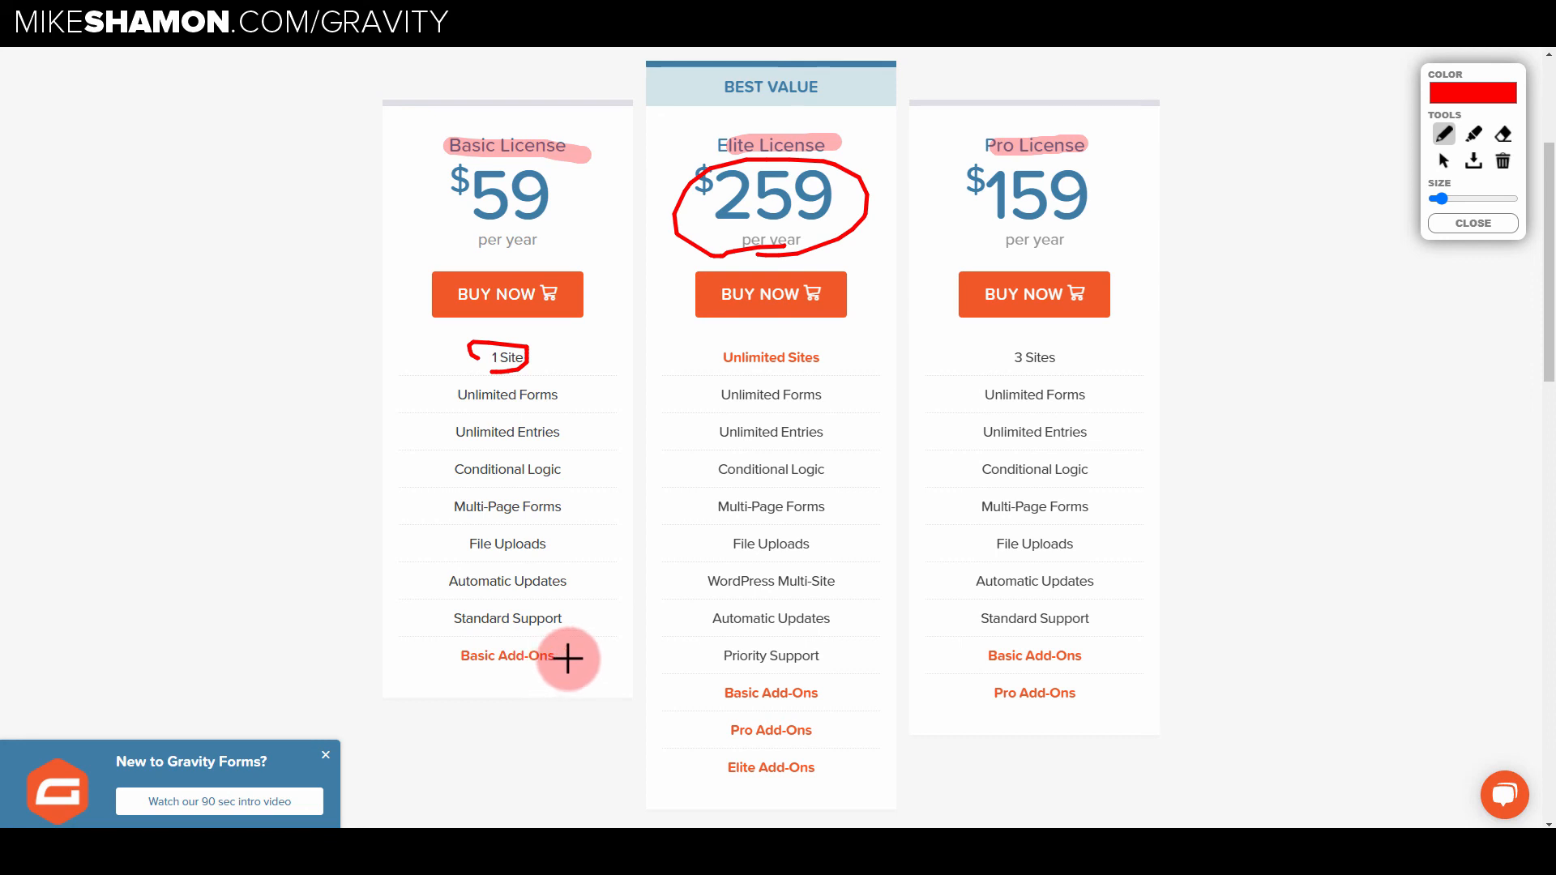
# - Mark each Basic, Pro and Elite Add-Ons entry across the three license columns with a red dot
pyautogui.click(567, 658)
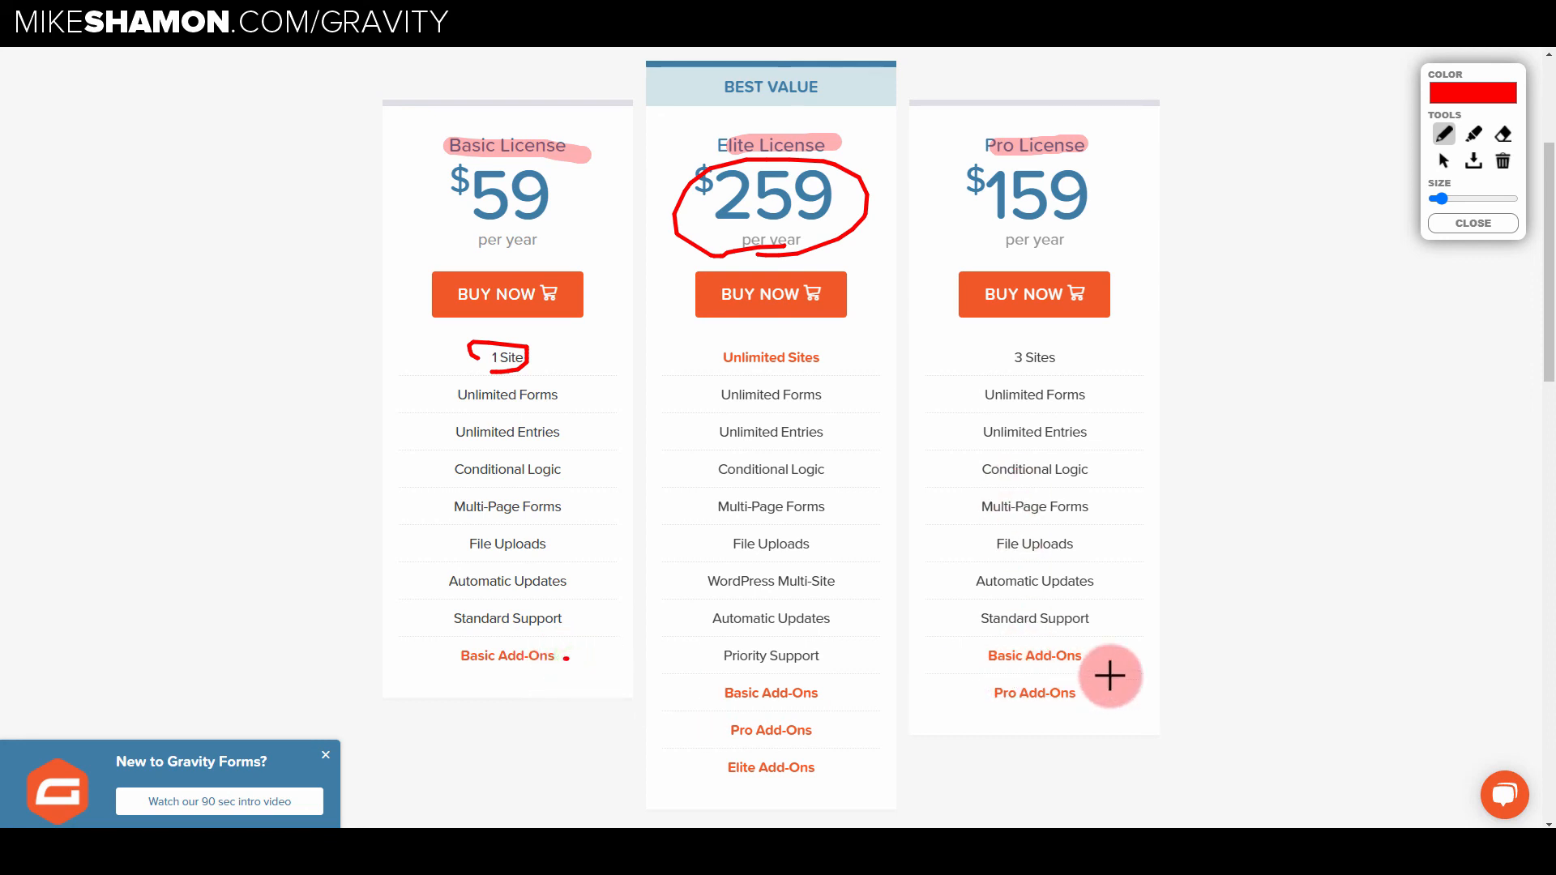
pyautogui.click(1091, 657)
pyautogui.click(1087, 694)
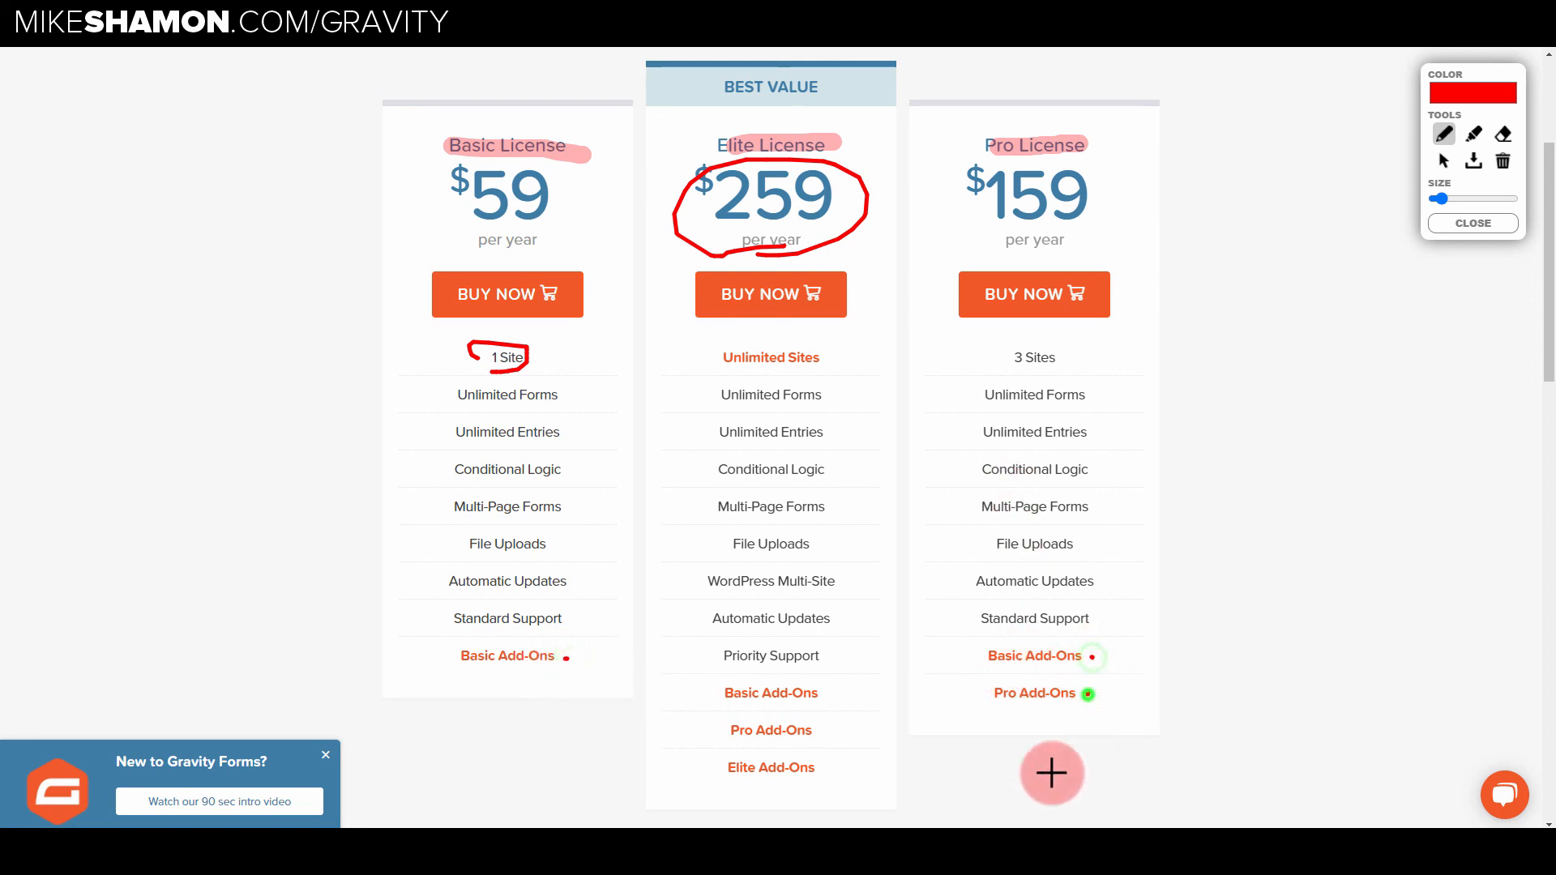
pyautogui.click(825, 694)
pyautogui.click(824, 738)
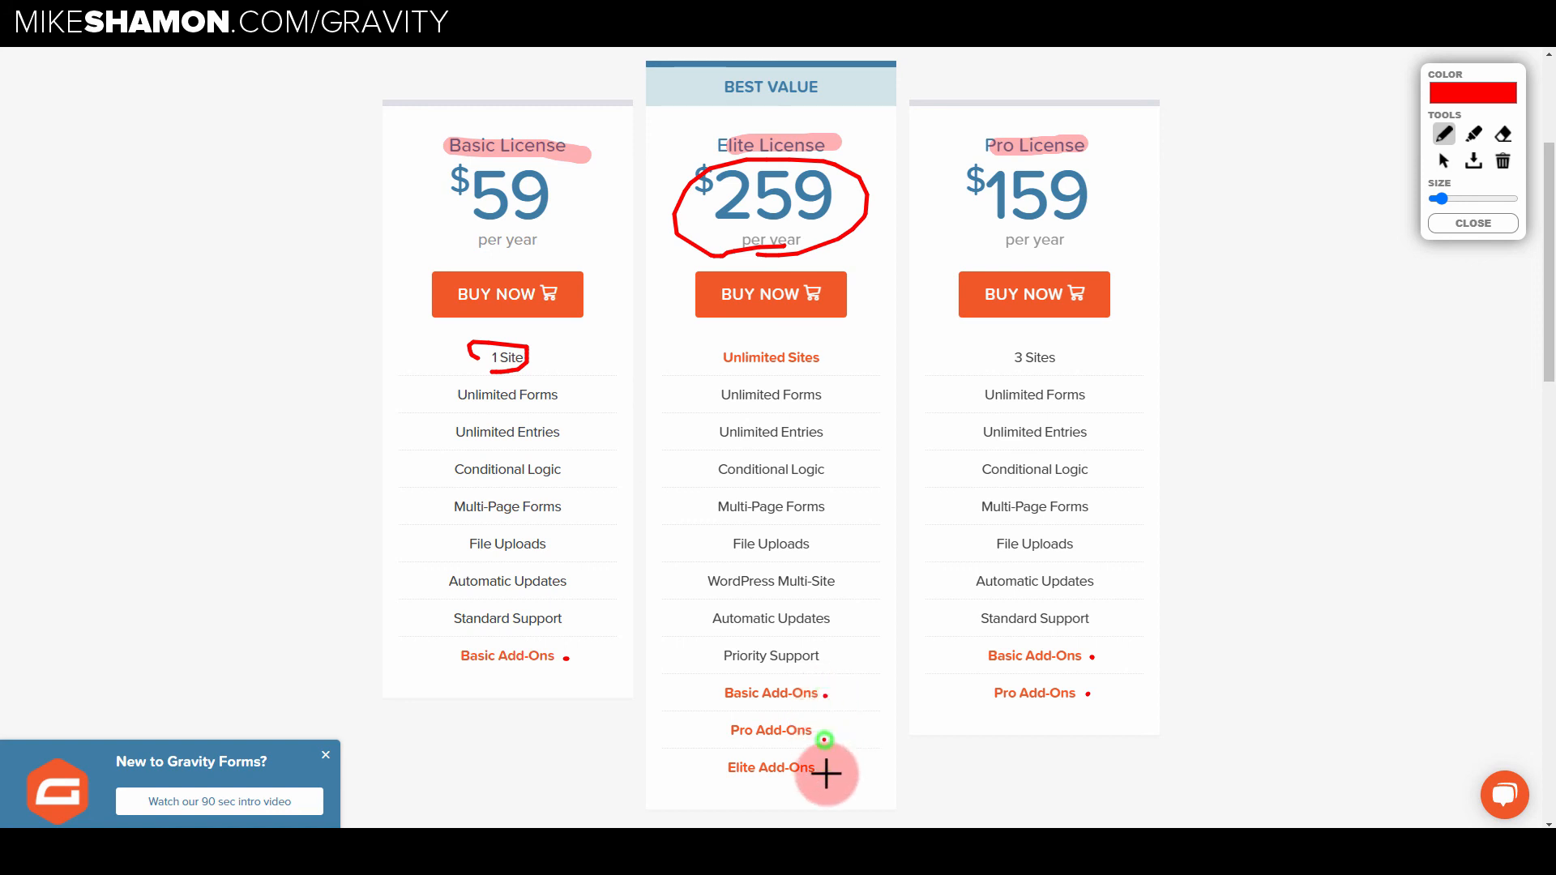
pyautogui.click(828, 770)
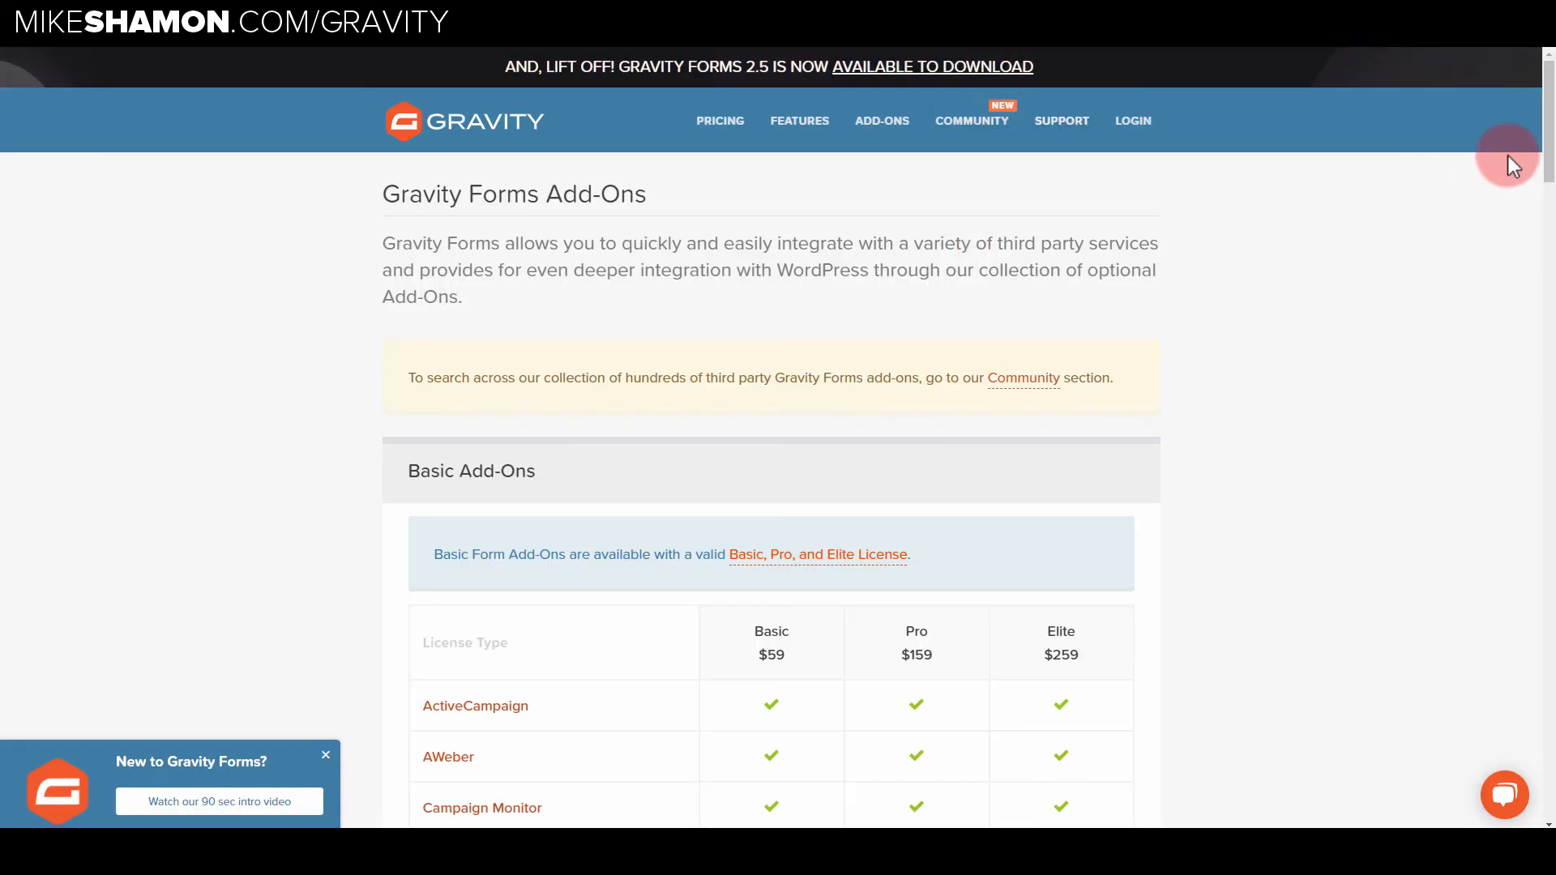
# - Underline GetResponse, AWeber, ActiveCampaign, Campaign Monitor and Mailchimp in red in the Basic Add-Ons table
pyautogui.moveTo(1550, 145); pyautogui.dragTo(1550, 217)
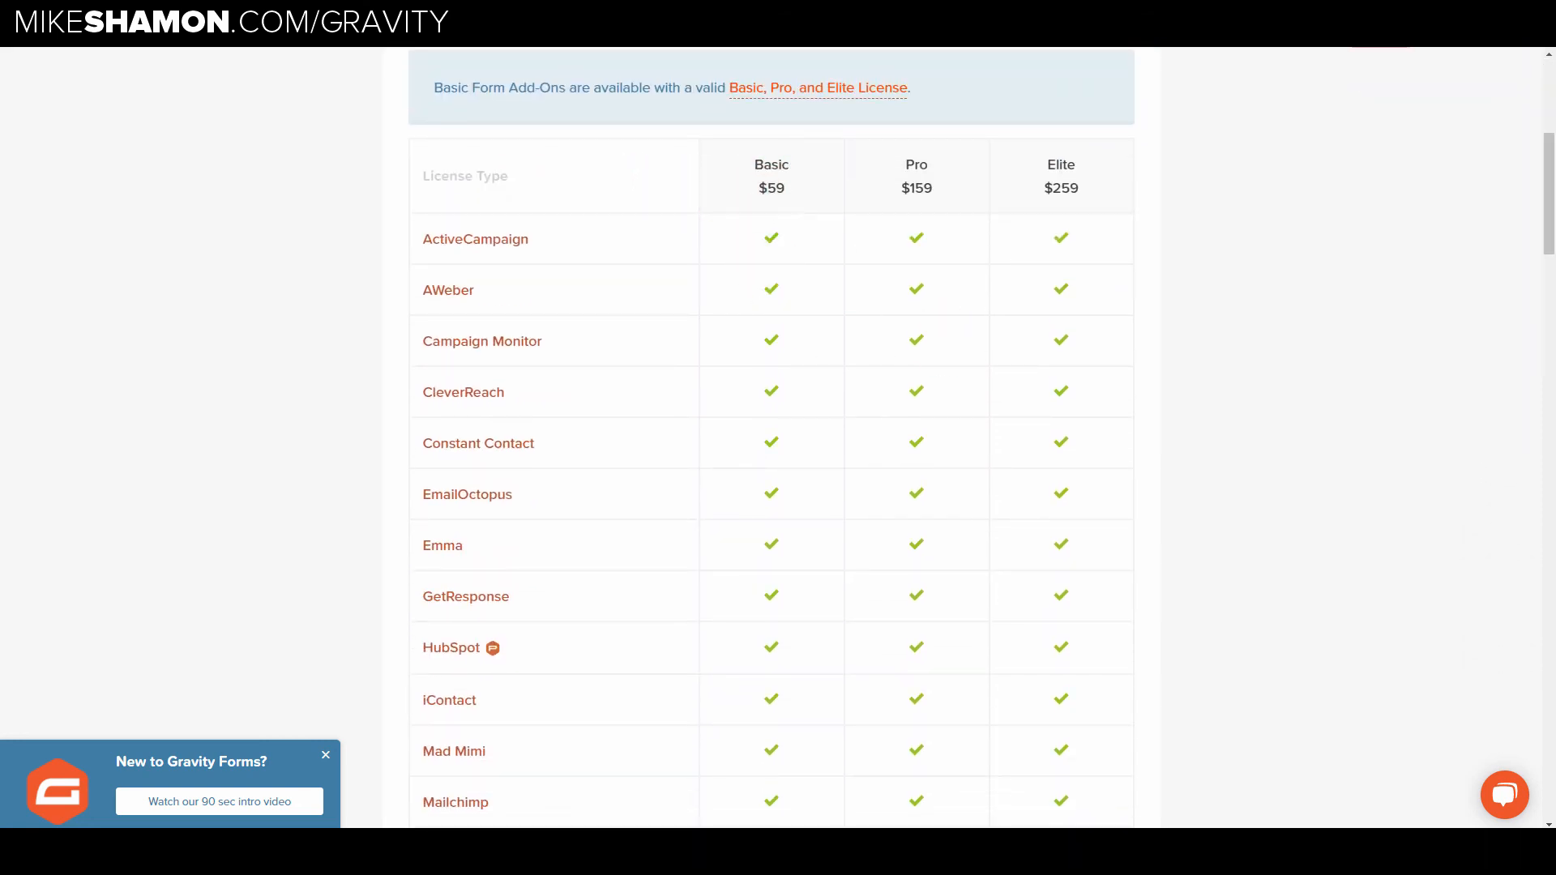
pyautogui.moveTo(1551, 295)
pyautogui.mouseDown()
pyautogui.moveTo(1552, 242)
pyautogui.moveTo(1553, 256)
pyautogui.mouseUp()
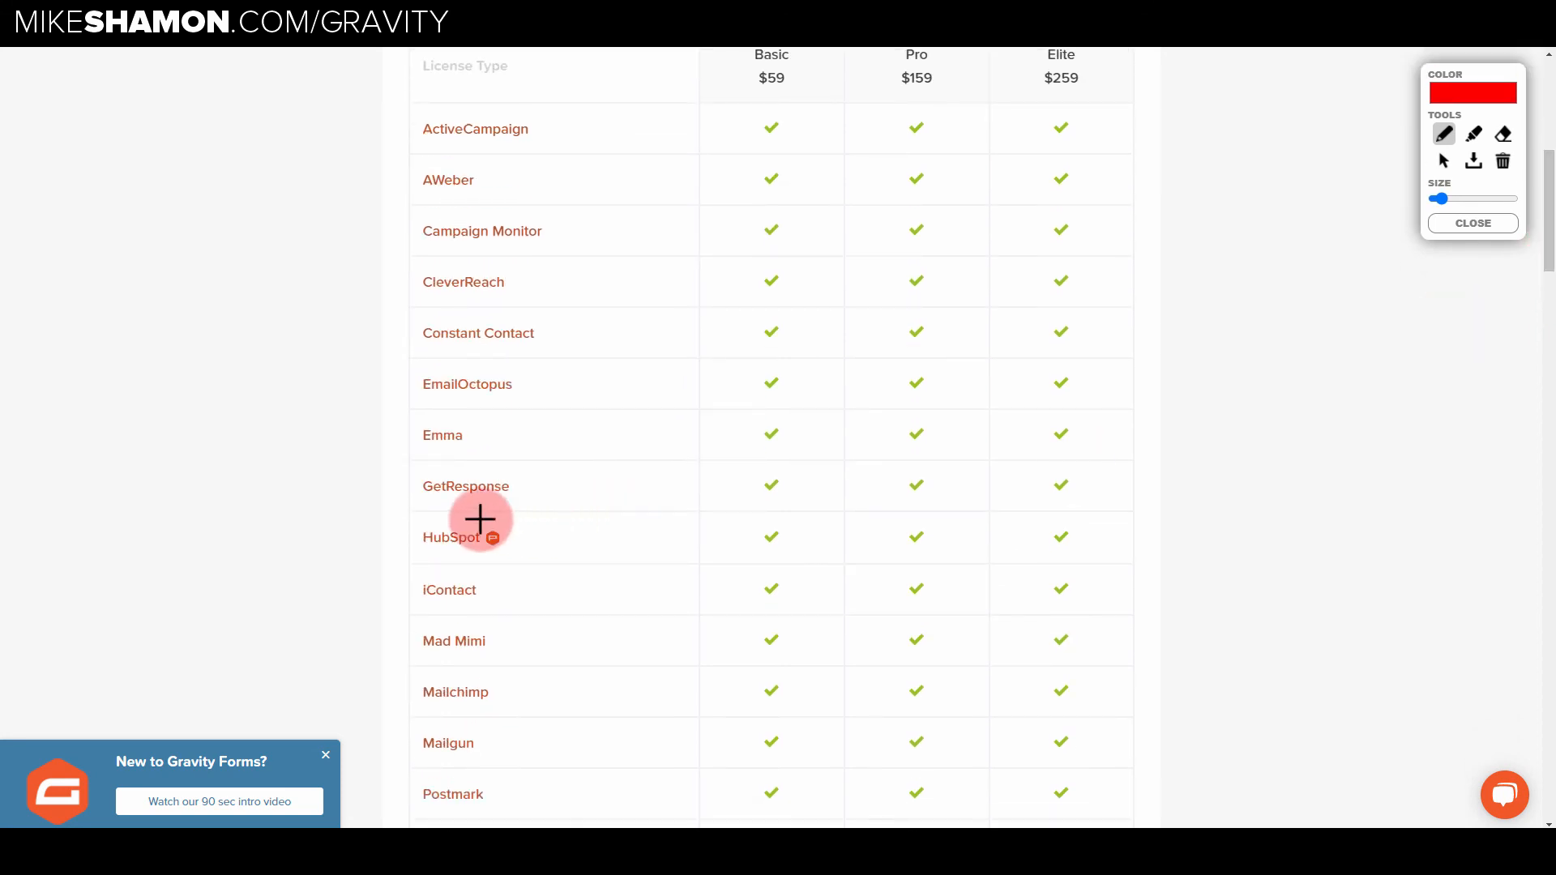
pyautogui.moveTo(430, 502); pyautogui.dragTo(501, 499)
pyautogui.moveTo(423, 196); pyautogui.dragTo(467, 194)
pyautogui.moveTo(429, 147); pyautogui.dragTo(491, 146)
pyautogui.moveTo(438, 253); pyautogui.dragTo(541, 253)
pyautogui.scroll(-3, 489, 291)
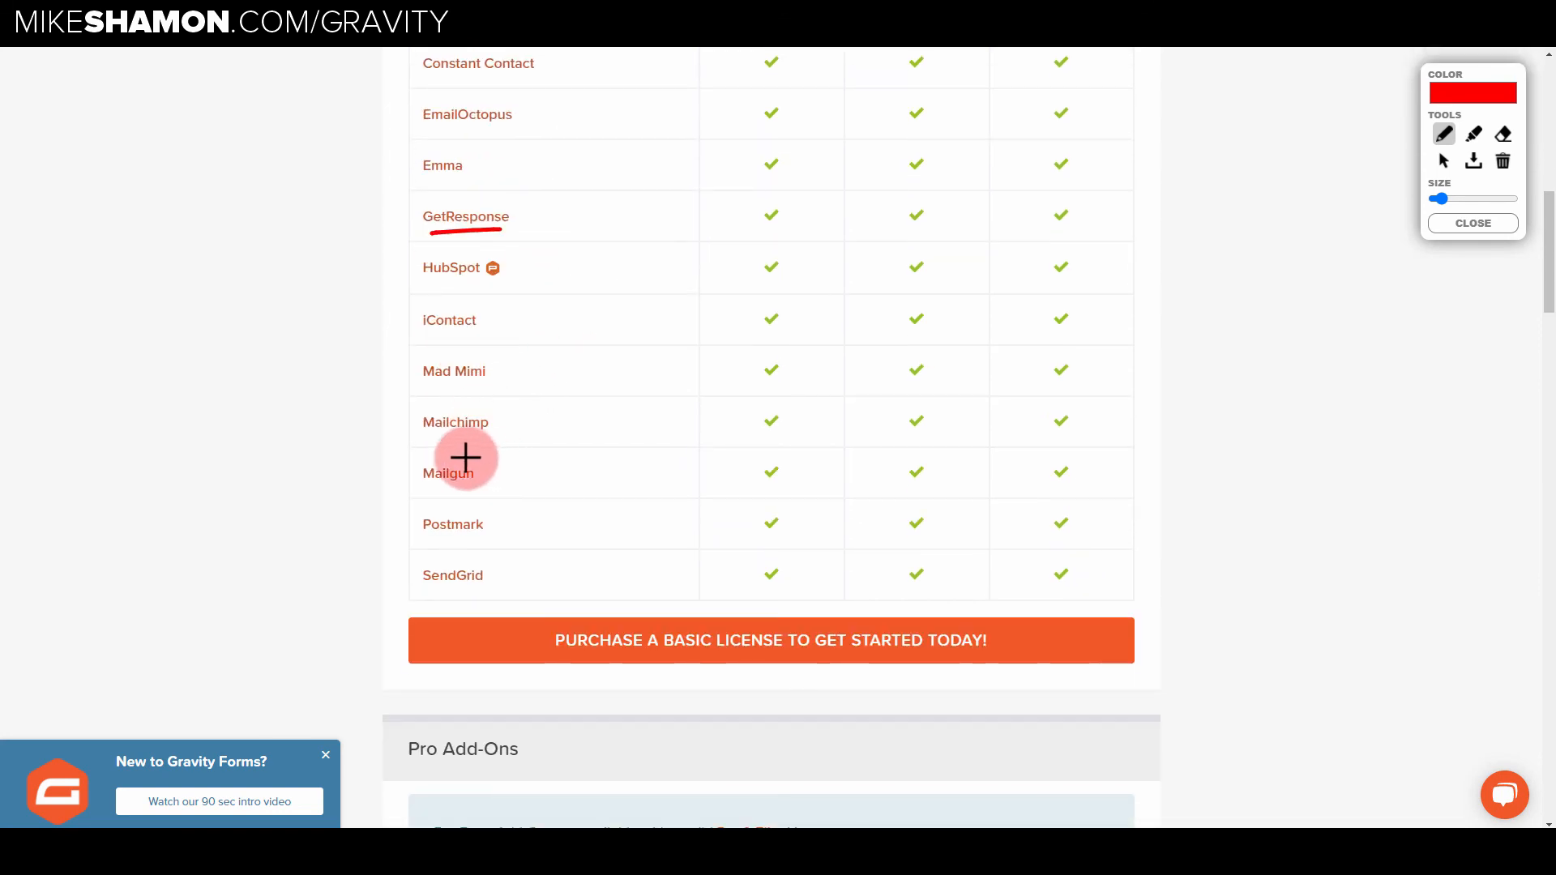
pyautogui.moveTo(423, 431); pyautogui.dragTo(484, 428)
# - Underline Paypal Checkout and circle Stripe in red in the Pro Add-Ons table
pyautogui.scroll(-2, 511, 532)
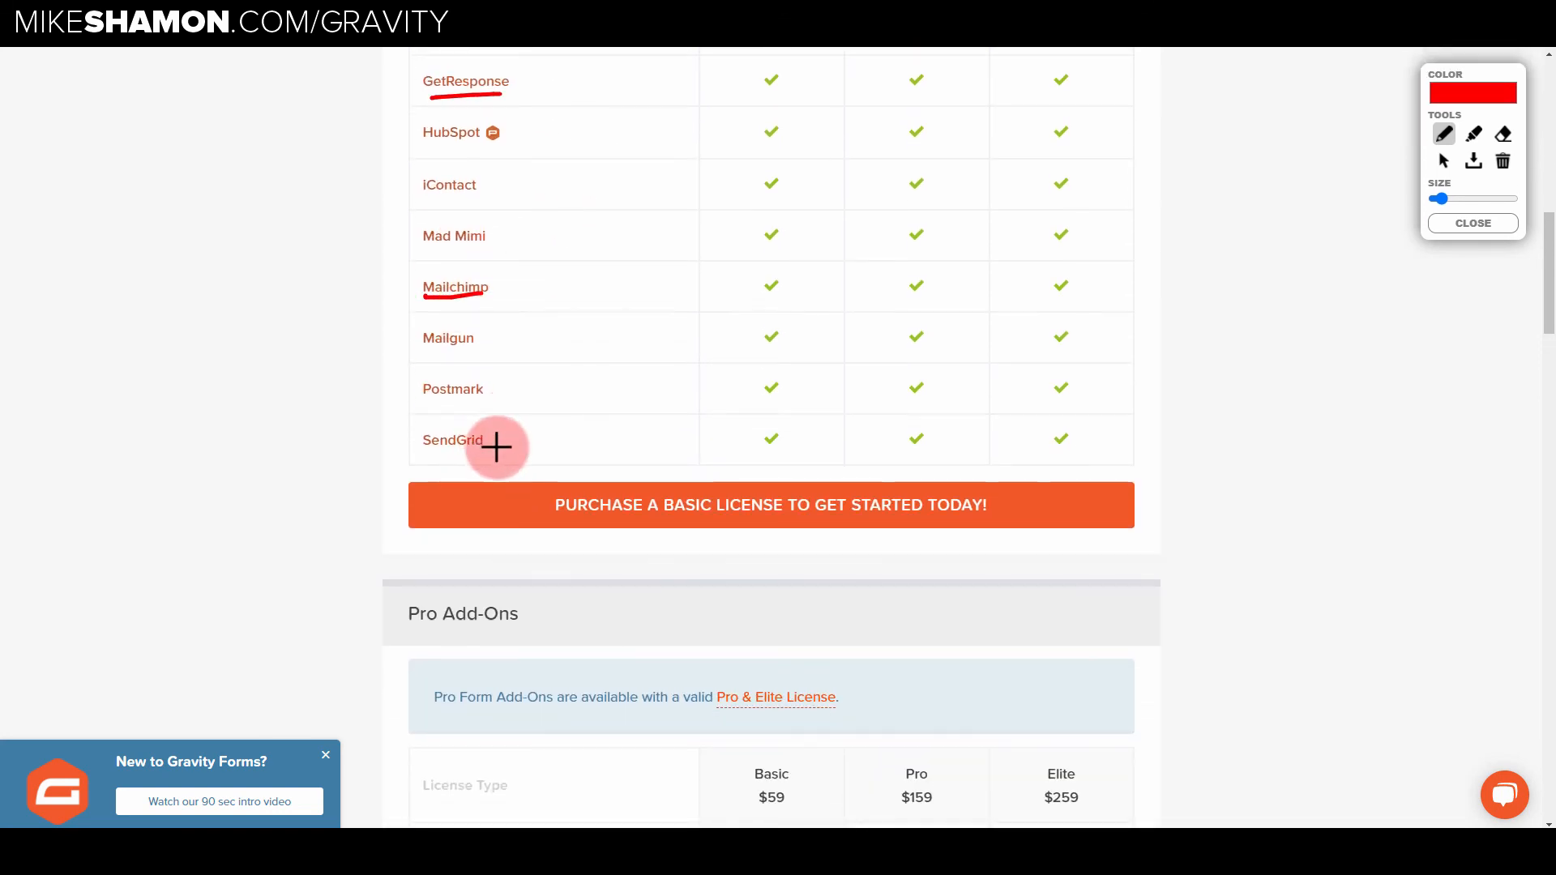
pyautogui.scroll(-3, 497, 446)
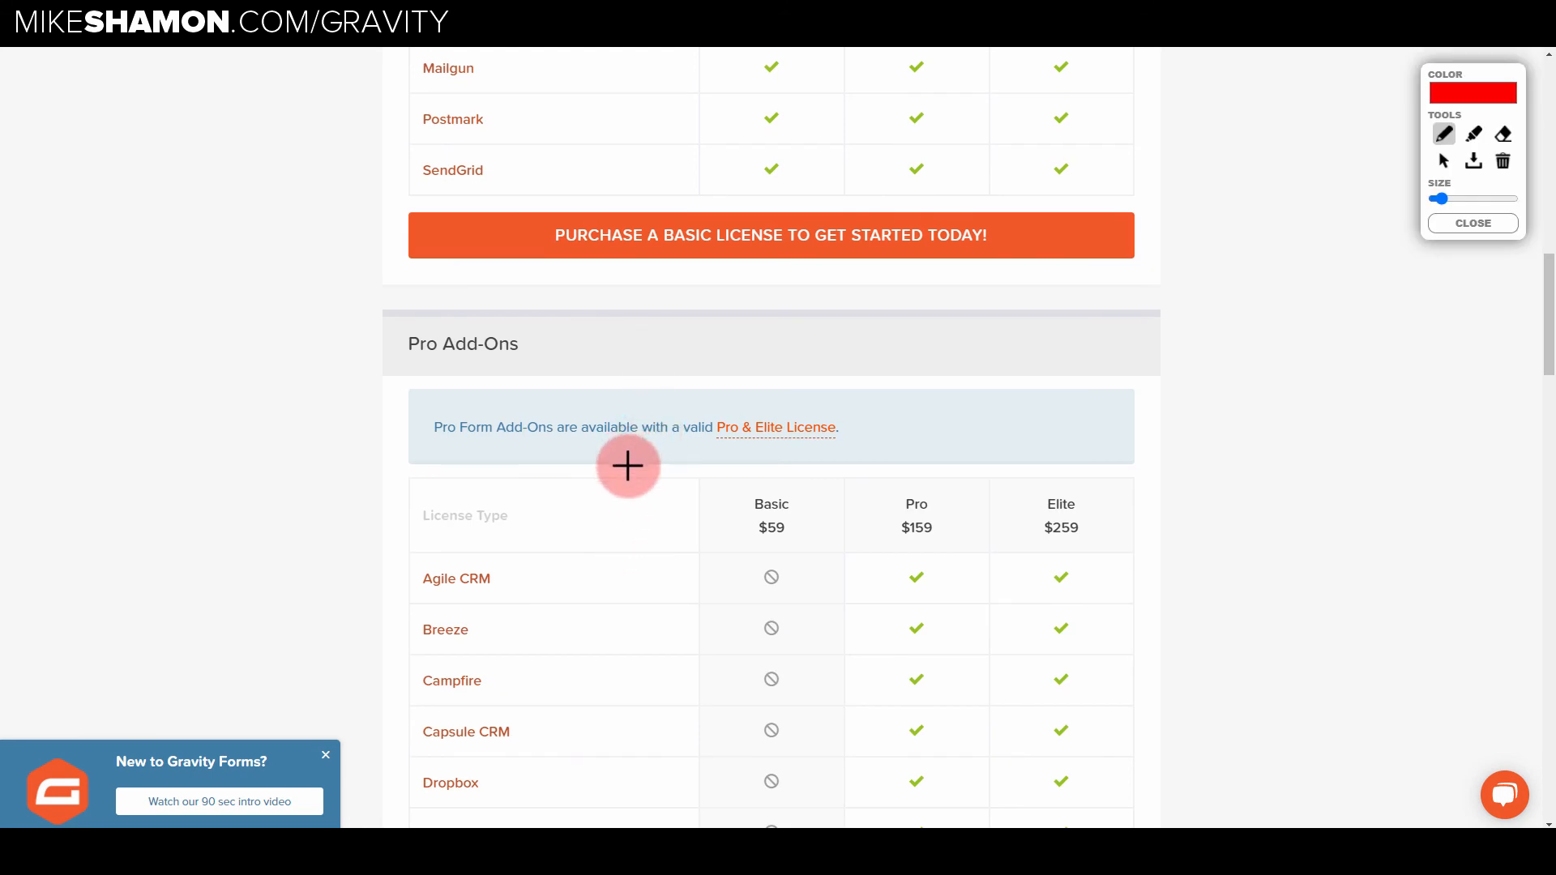
pyautogui.scroll(-3, 618, 494)
pyautogui.scroll(-2, 618, 497)
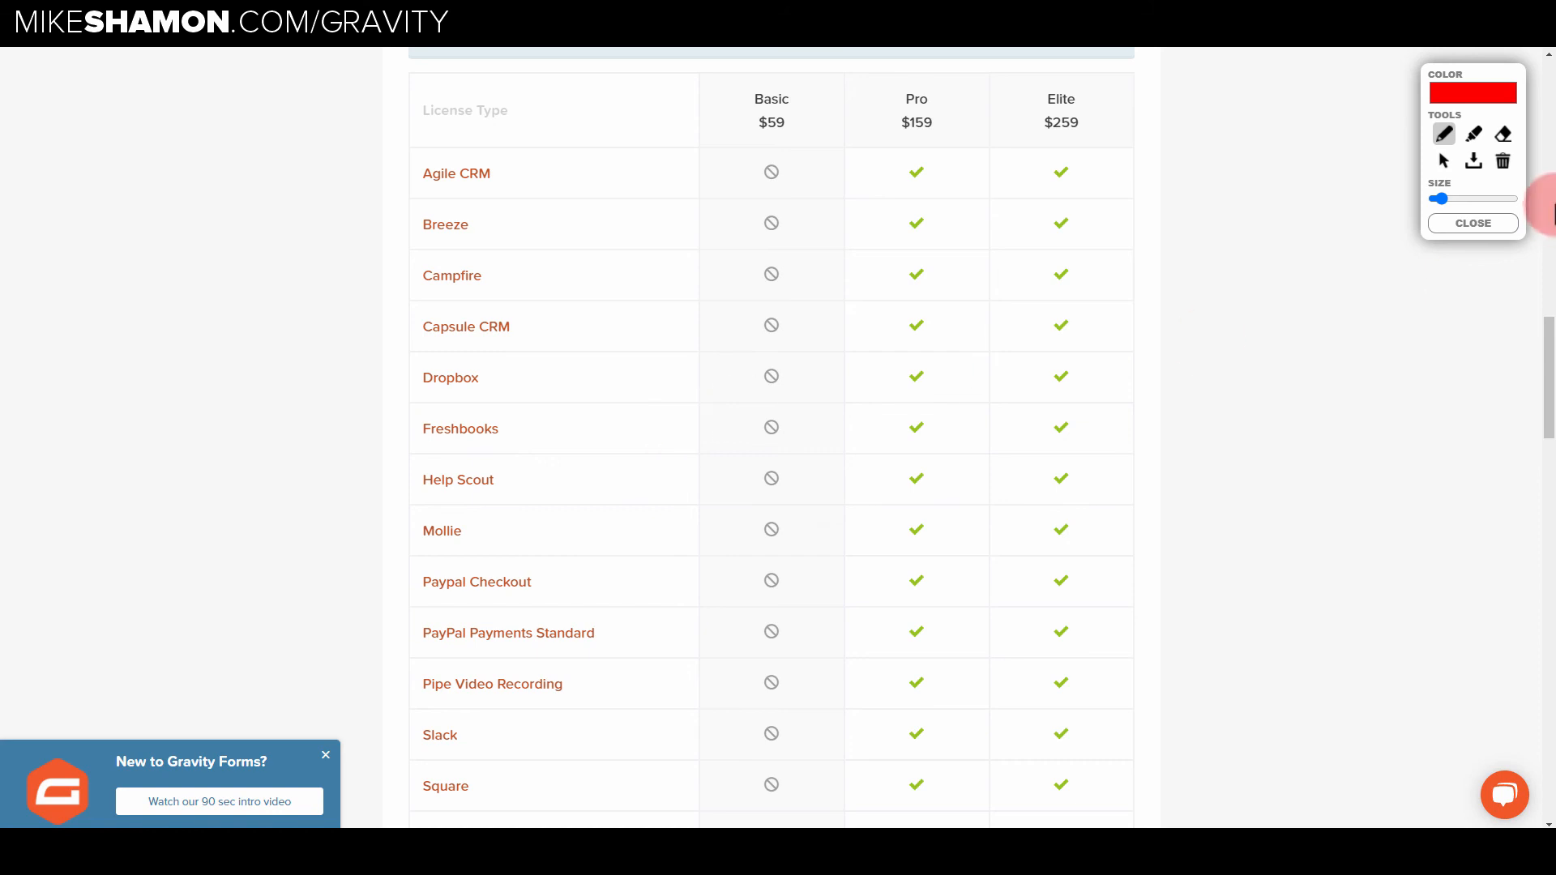
pyautogui.scroll(-1, 1550, 357)
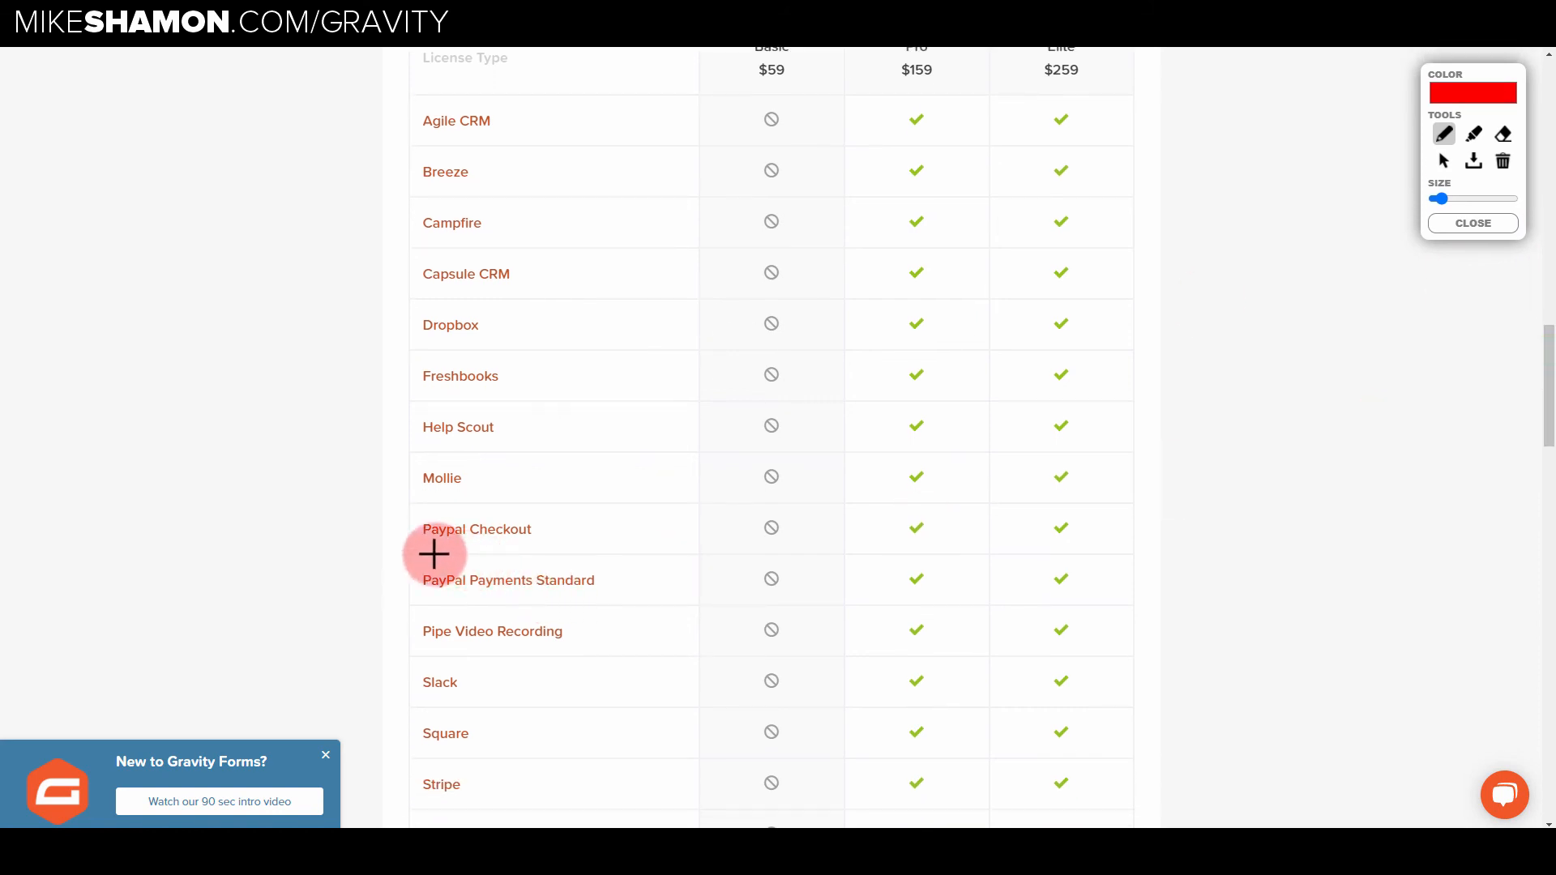
pyautogui.moveTo(433, 554); pyautogui.dragTo(498, 562)
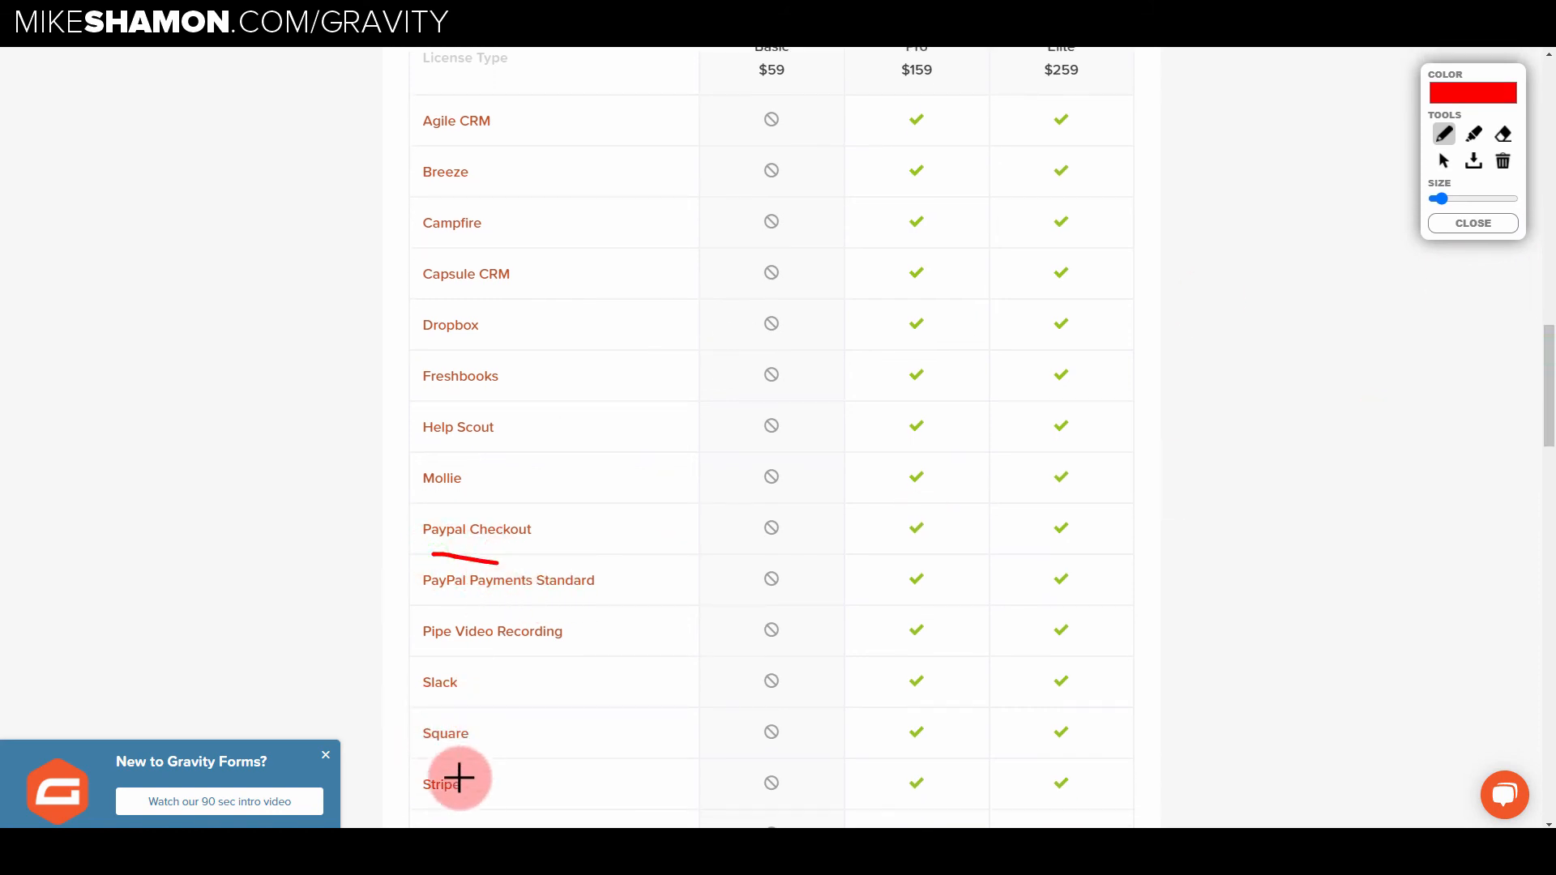
pyautogui.moveTo(466, 769)
pyautogui.mouseDown()
pyautogui.moveTo(412, 786)
pyautogui.moveTo(466, 769)
pyautogui.mouseUp()
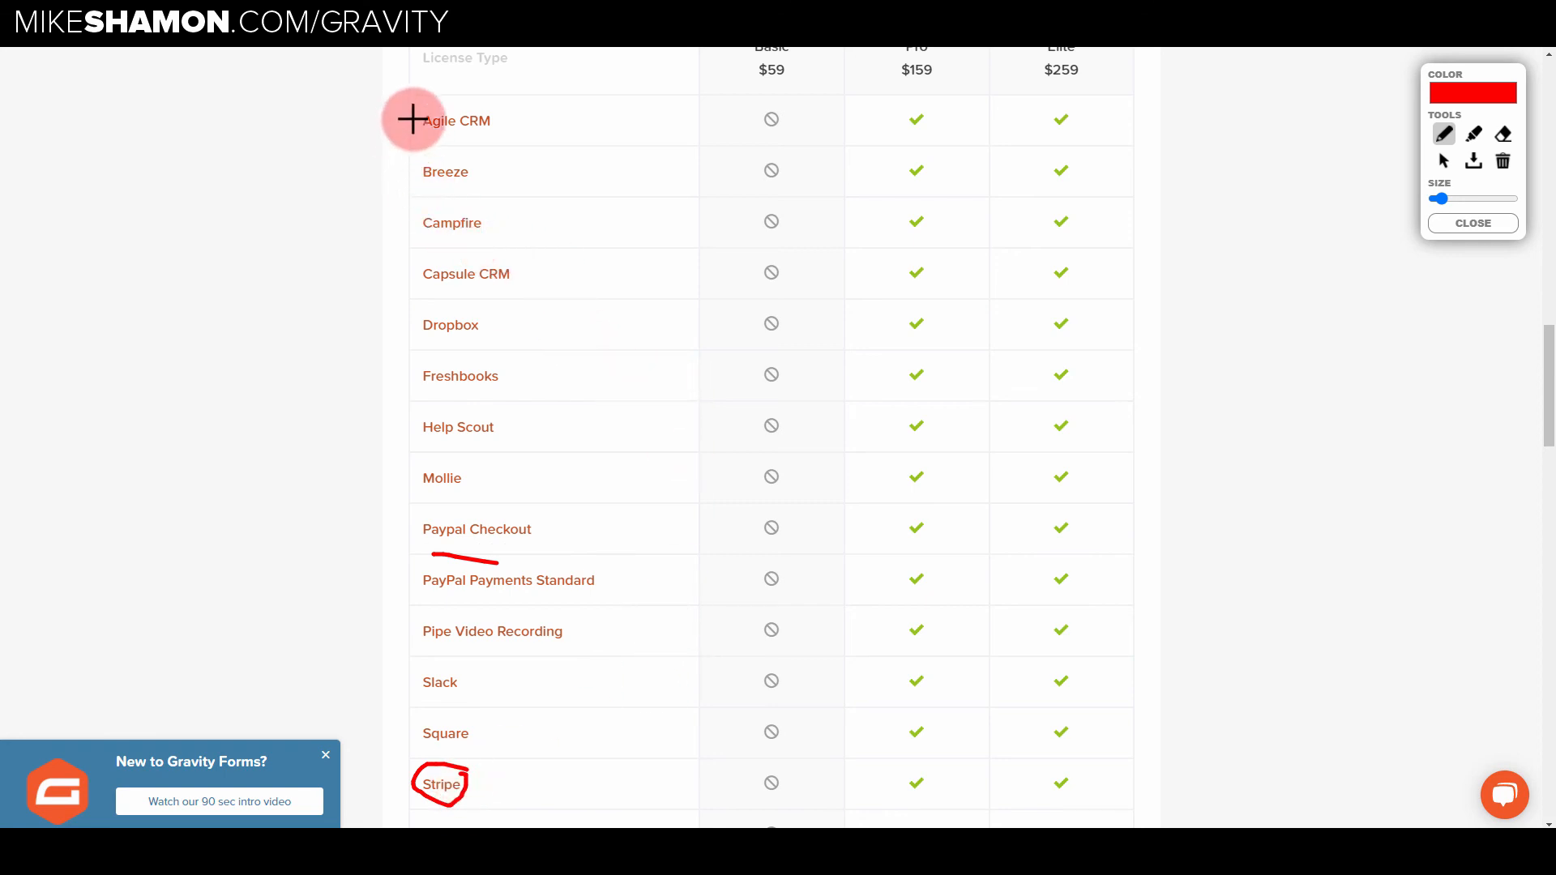
# - In the Pro Add-Ons table, bracket Agile CRM through Mollie, underline Dropbox, and circle Zapier in red with an arrow pointing at it
pyautogui.moveTo(411, 126)
pyautogui.mouseDown()
pyautogui.moveTo(400, 354)
pyautogui.moveTo(412, 502)
pyautogui.mouseUp()
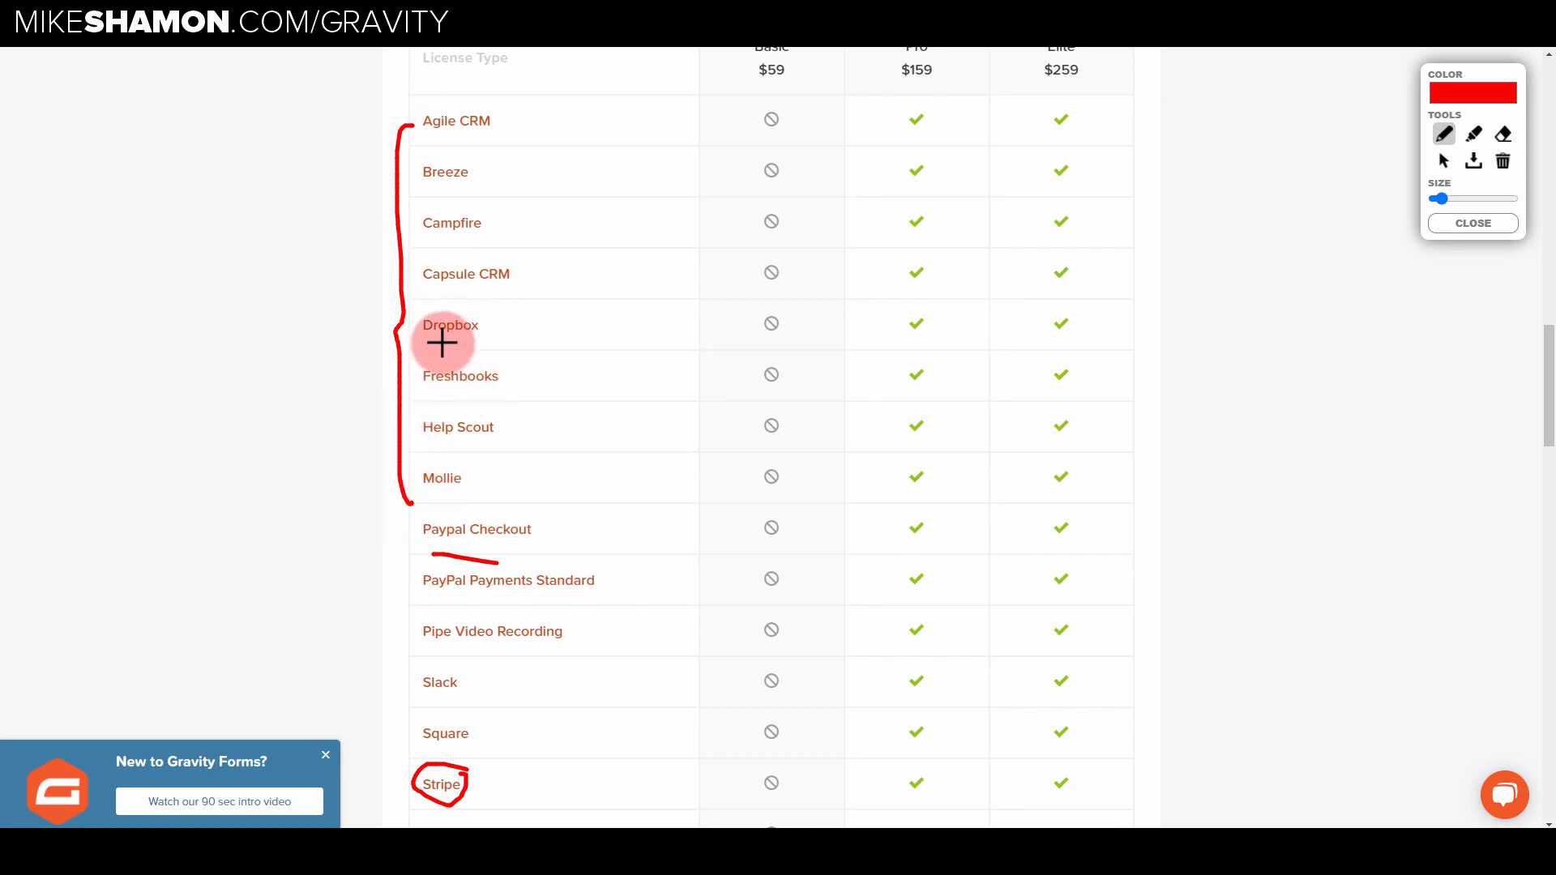
pyautogui.moveTo(441, 343); pyautogui.dragTo(461, 342)
pyautogui.scroll(-3, 465, 372)
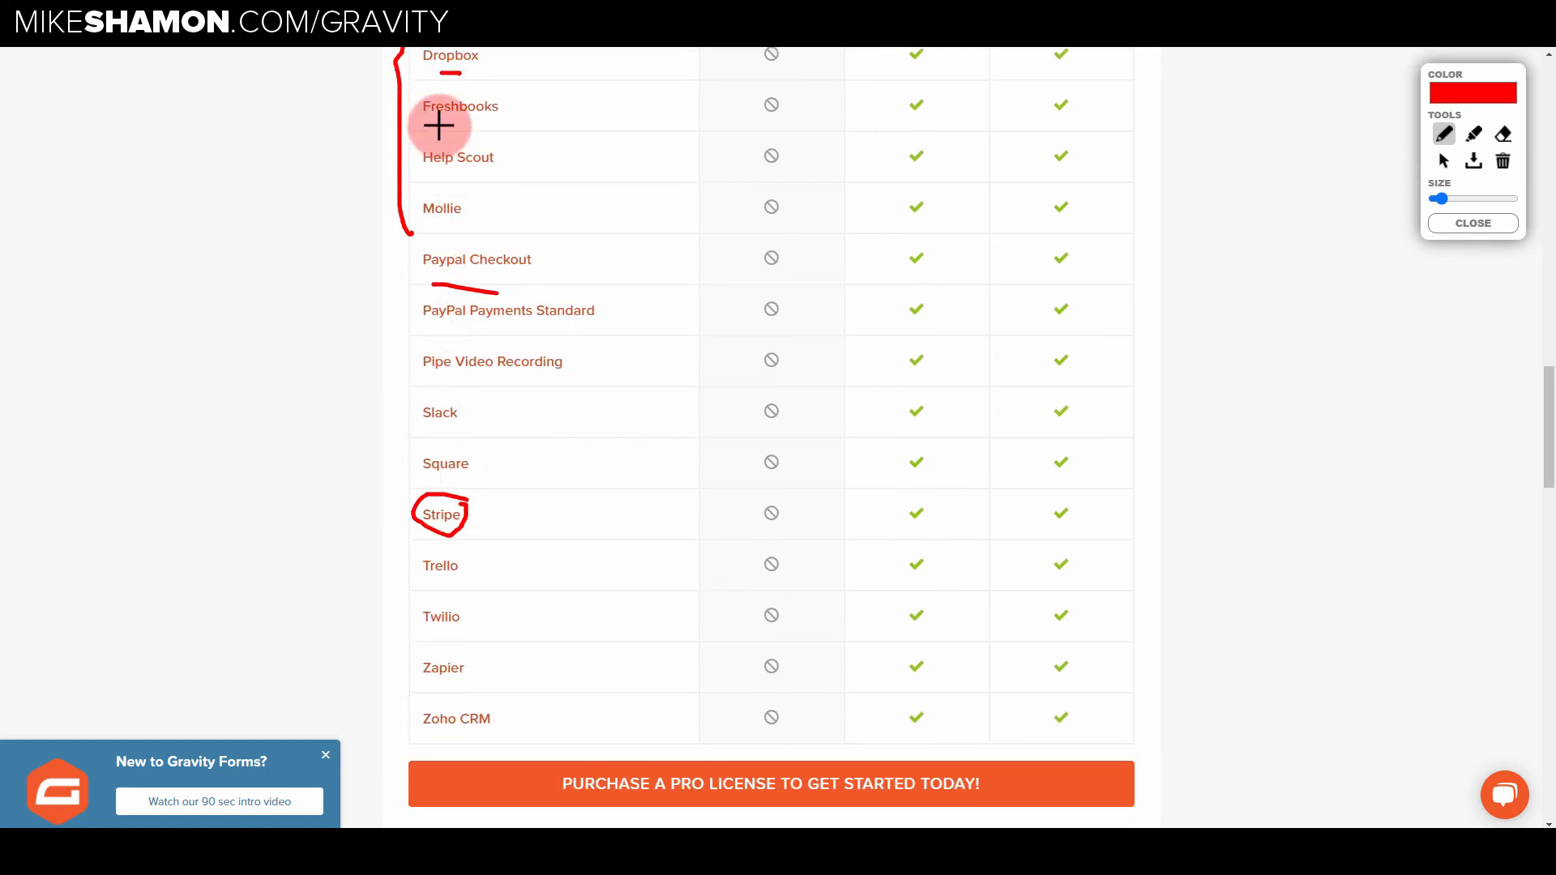
pyautogui.scroll(-2, 417, 364)
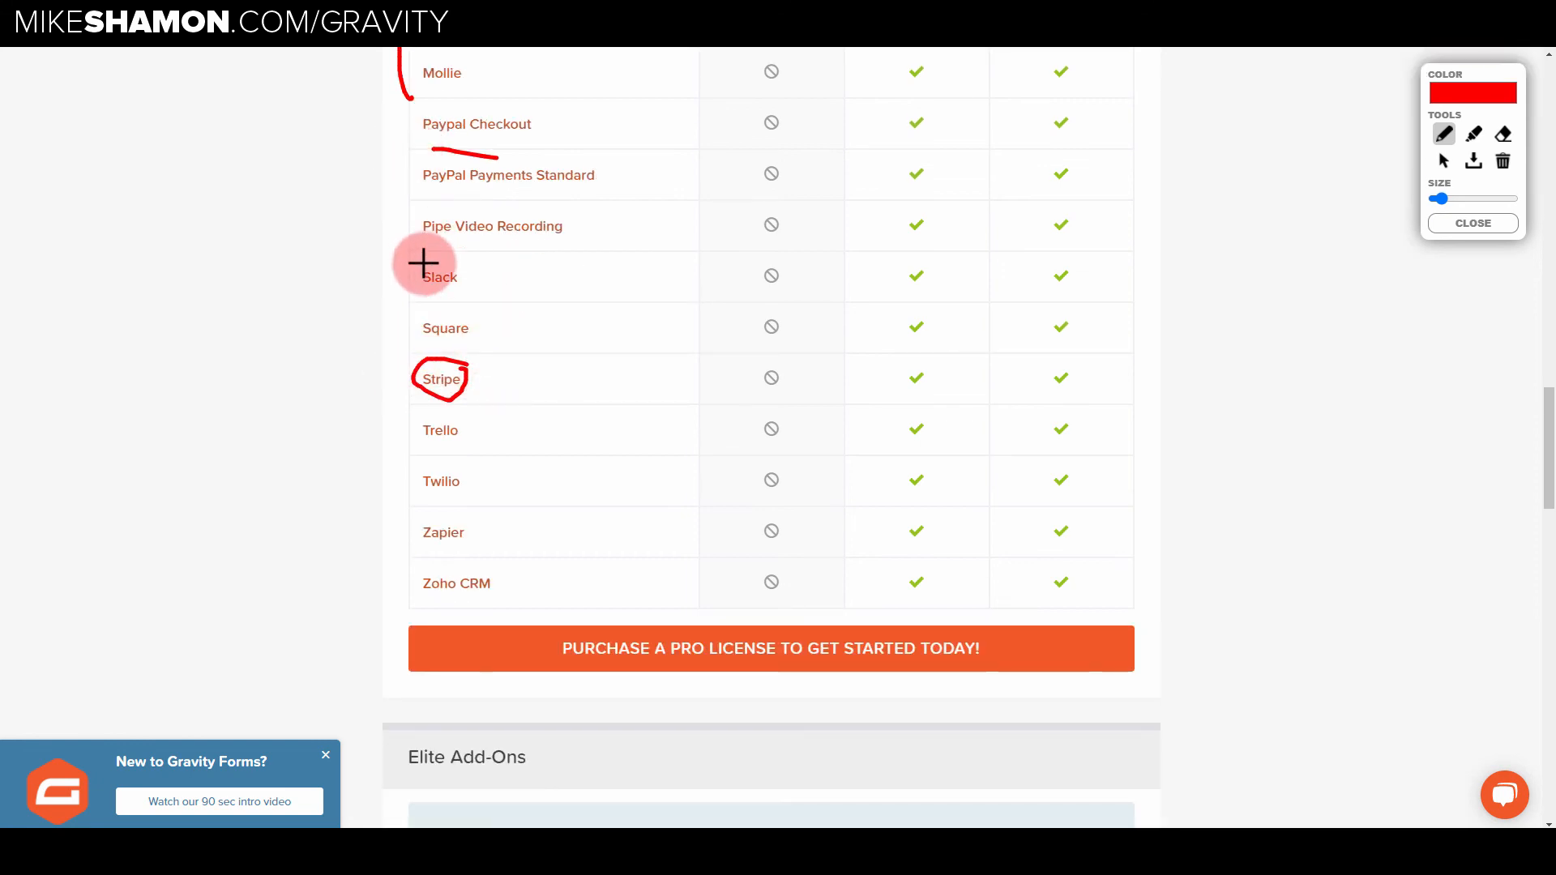
pyautogui.moveTo(430, 556)
pyautogui.mouseDown()
pyautogui.moveTo(469, 545)
pyautogui.moveTo(430, 514)
pyautogui.moveTo(433, 559)
pyautogui.mouseUp()
pyautogui.moveTo(359, 512); pyautogui.dragTo(386, 511)
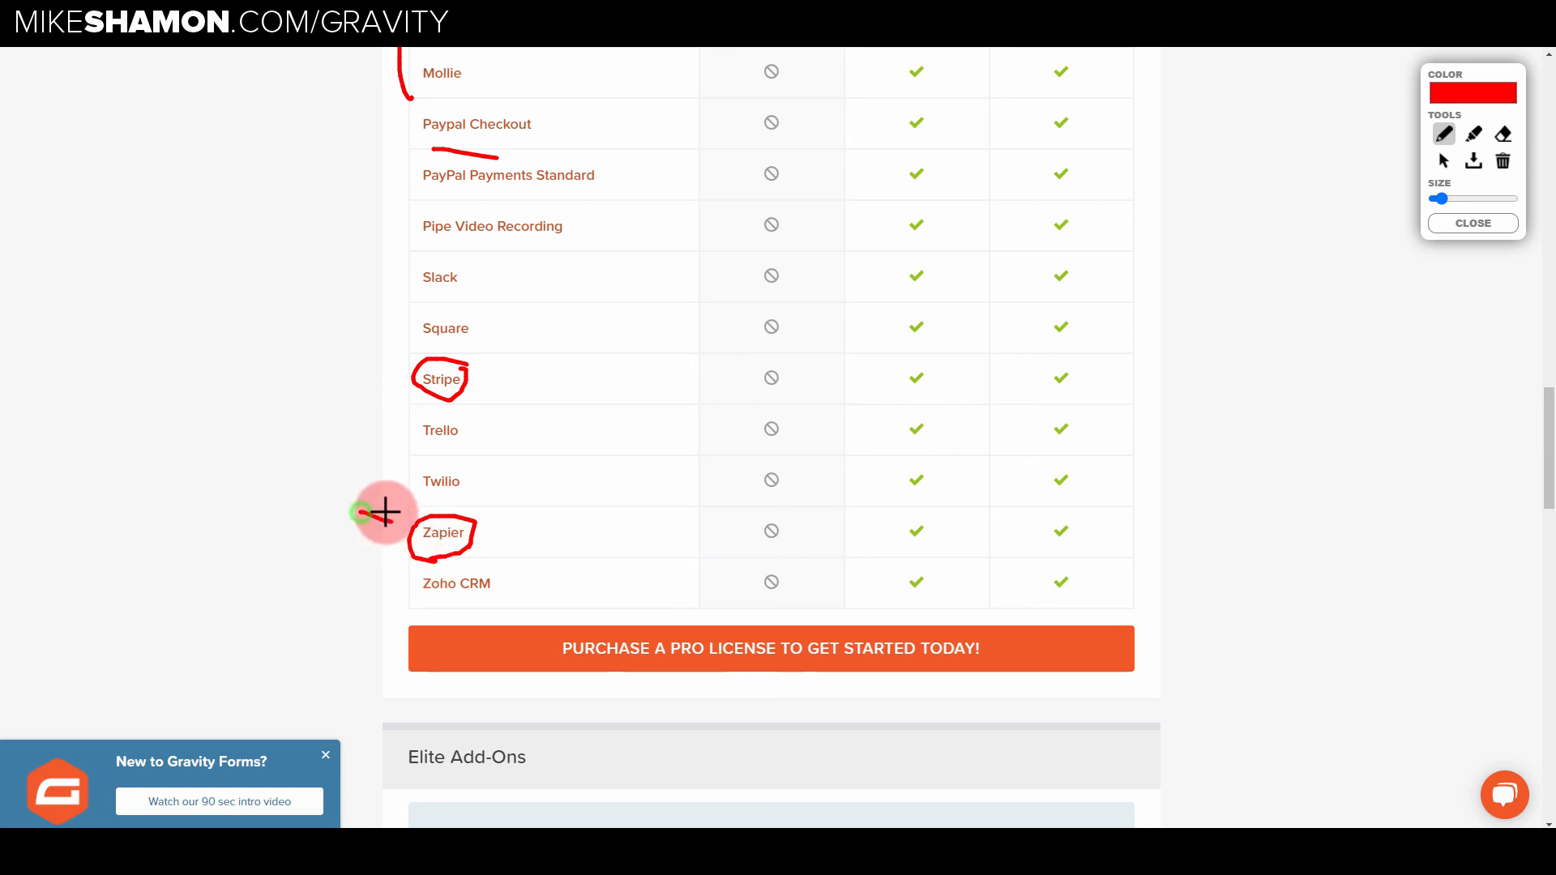
# - Circle Webhooks, User Registration and Signature in red in the Elite Add-Ons table, with an arrow pointing at Signature
pyautogui.scroll(-2, 629, 521)
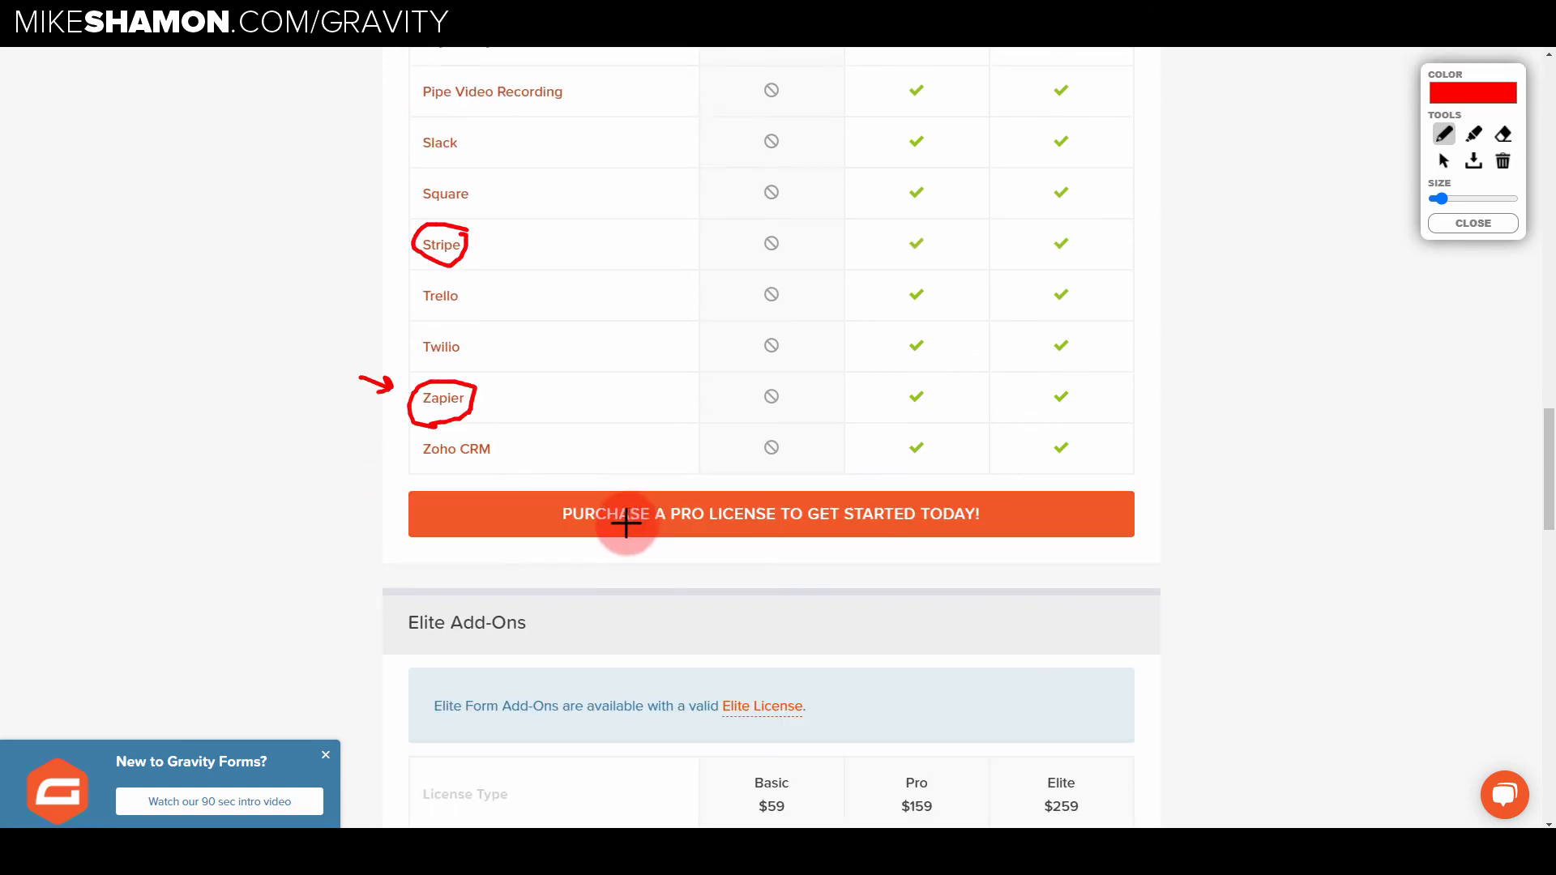
pyautogui.scroll(-4, 683, 451)
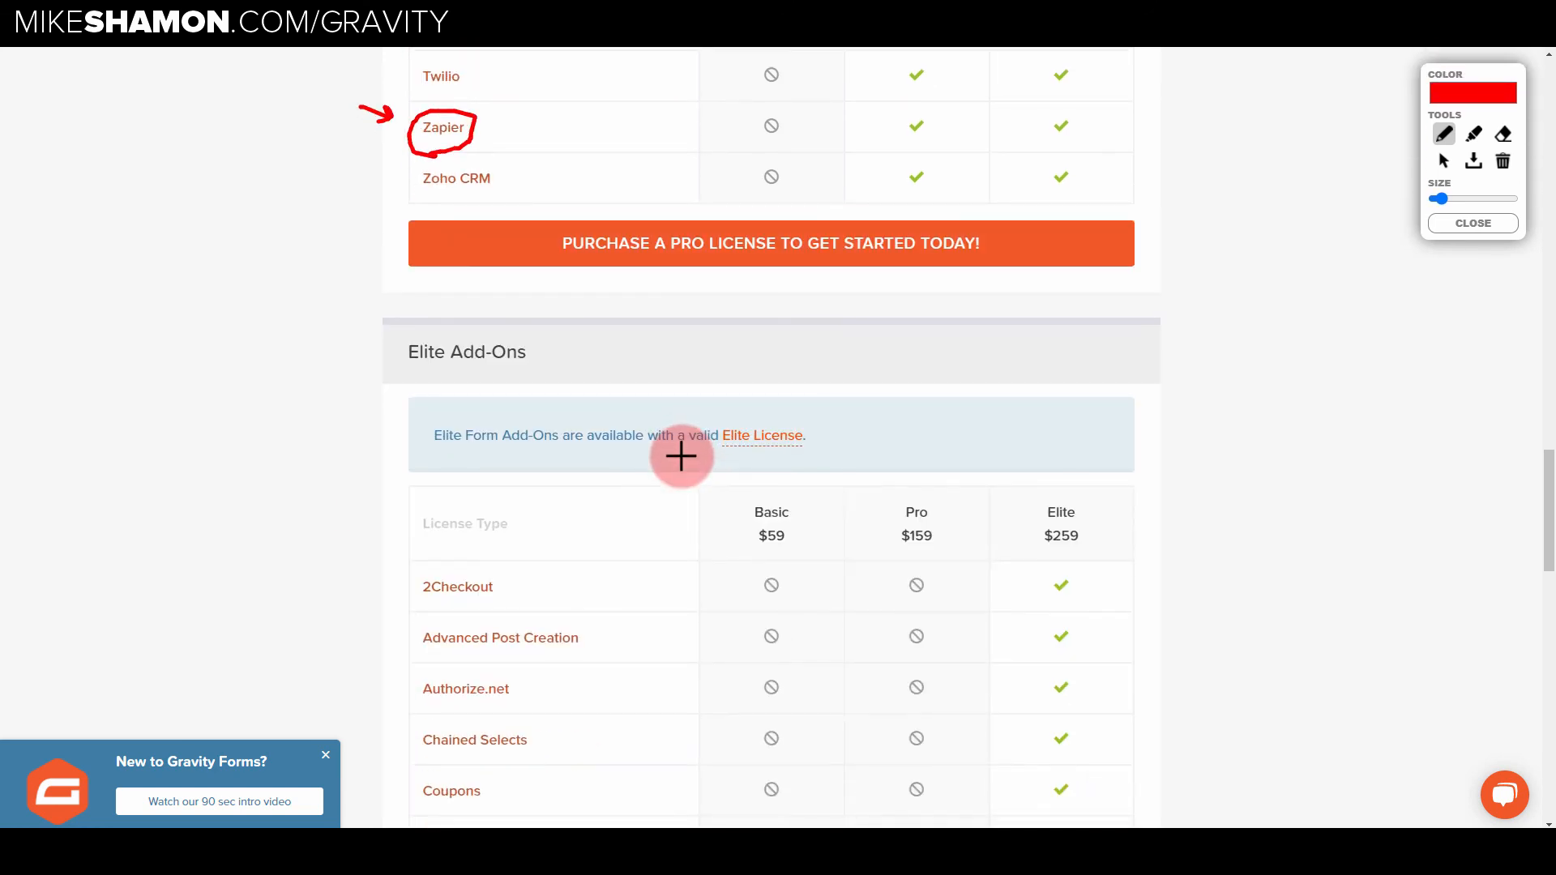
pyautogui.scroll(10, 684, 451)
pyautogui.scroll(-12, 681, 456)
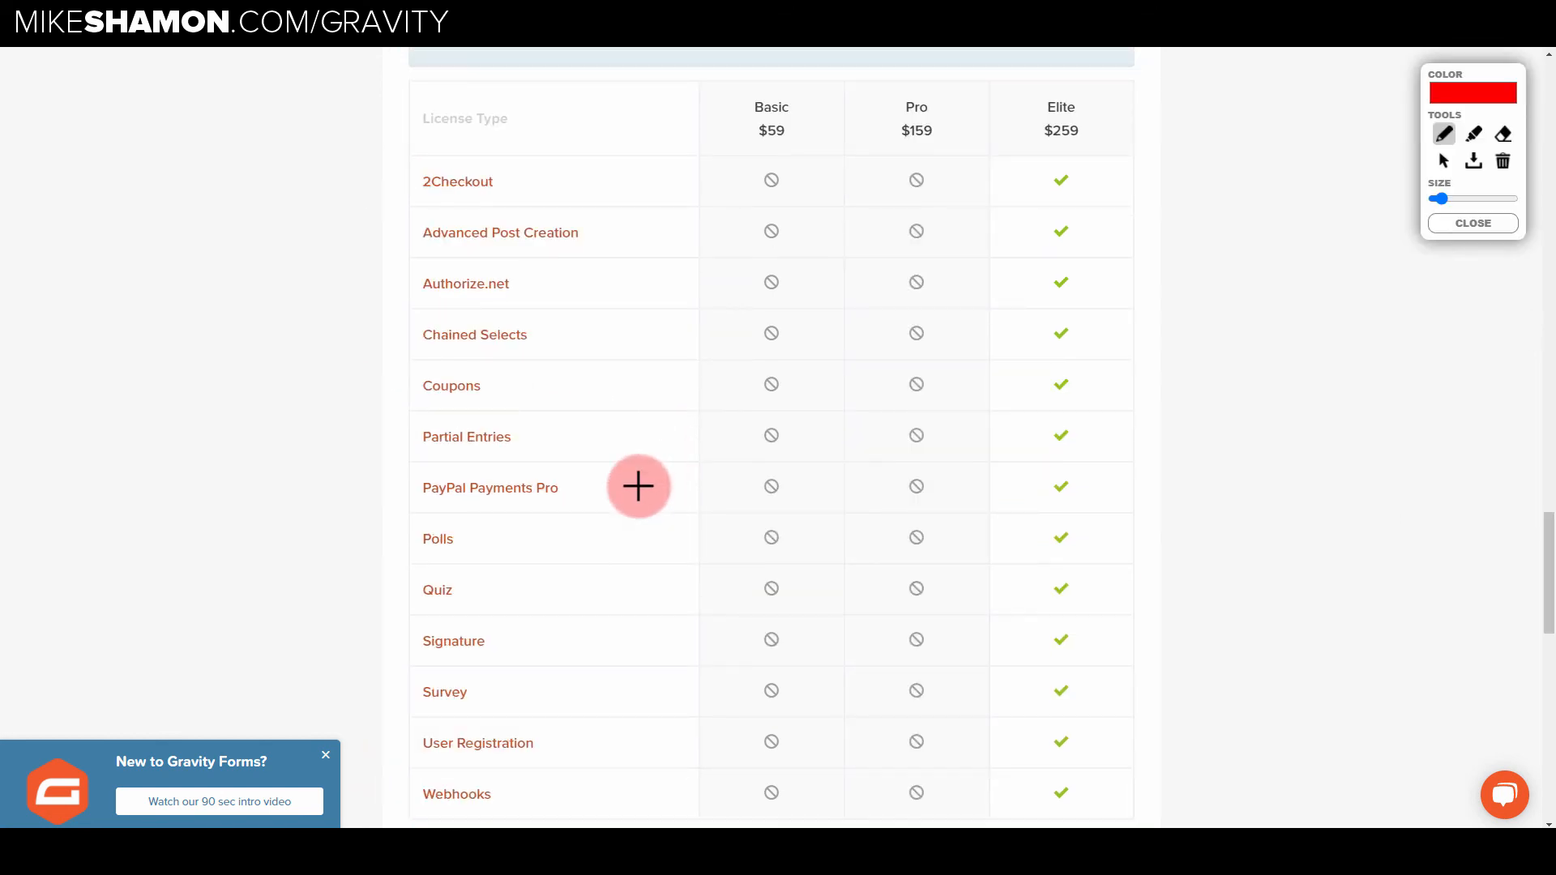
pyautogui.moveTo(434, 765)
pyautogui.mouseDown()
pyautogui.moveTo(544, 748)
pyautogui.moveTo(382, 729)
pyautogui.moveTo(511, 795)
pyautogui.moveTo(410, 813)
pyautogui.moveTo(514, 799)
pyautogui.moveTo(434, 774)
pyautogui.mouseUp()
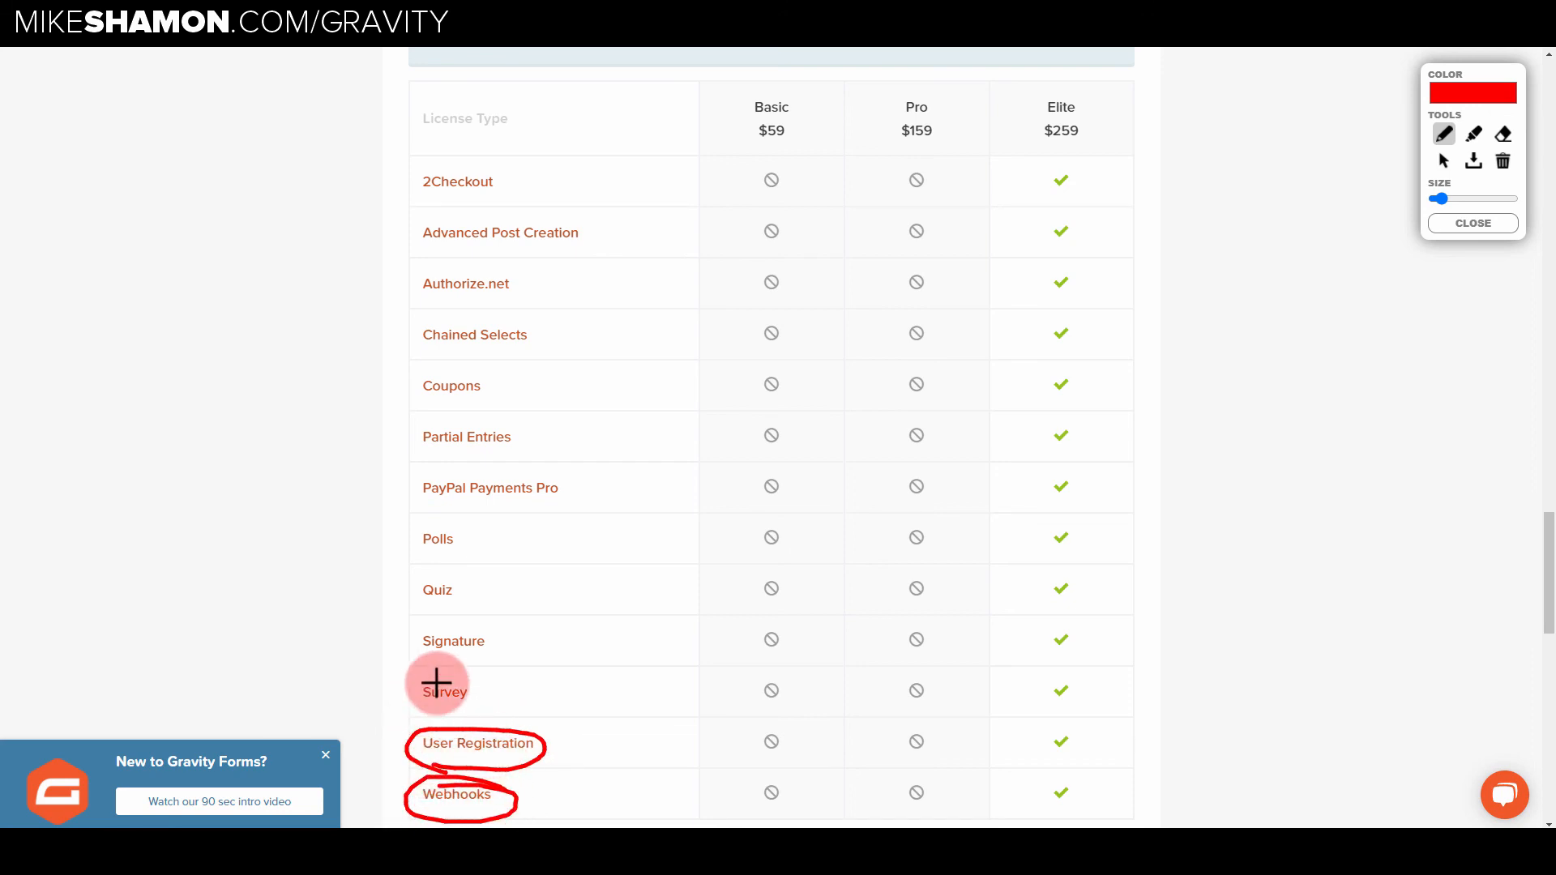
pyautogui.moveTo(432, 626)
pyautogui.mouseDown()
pyautogui.moveTo(493, 635)
pyautogui.moveTo(413, 659)
pyautogui.moveTo(393, 640)
pyautogui.mouseUp()
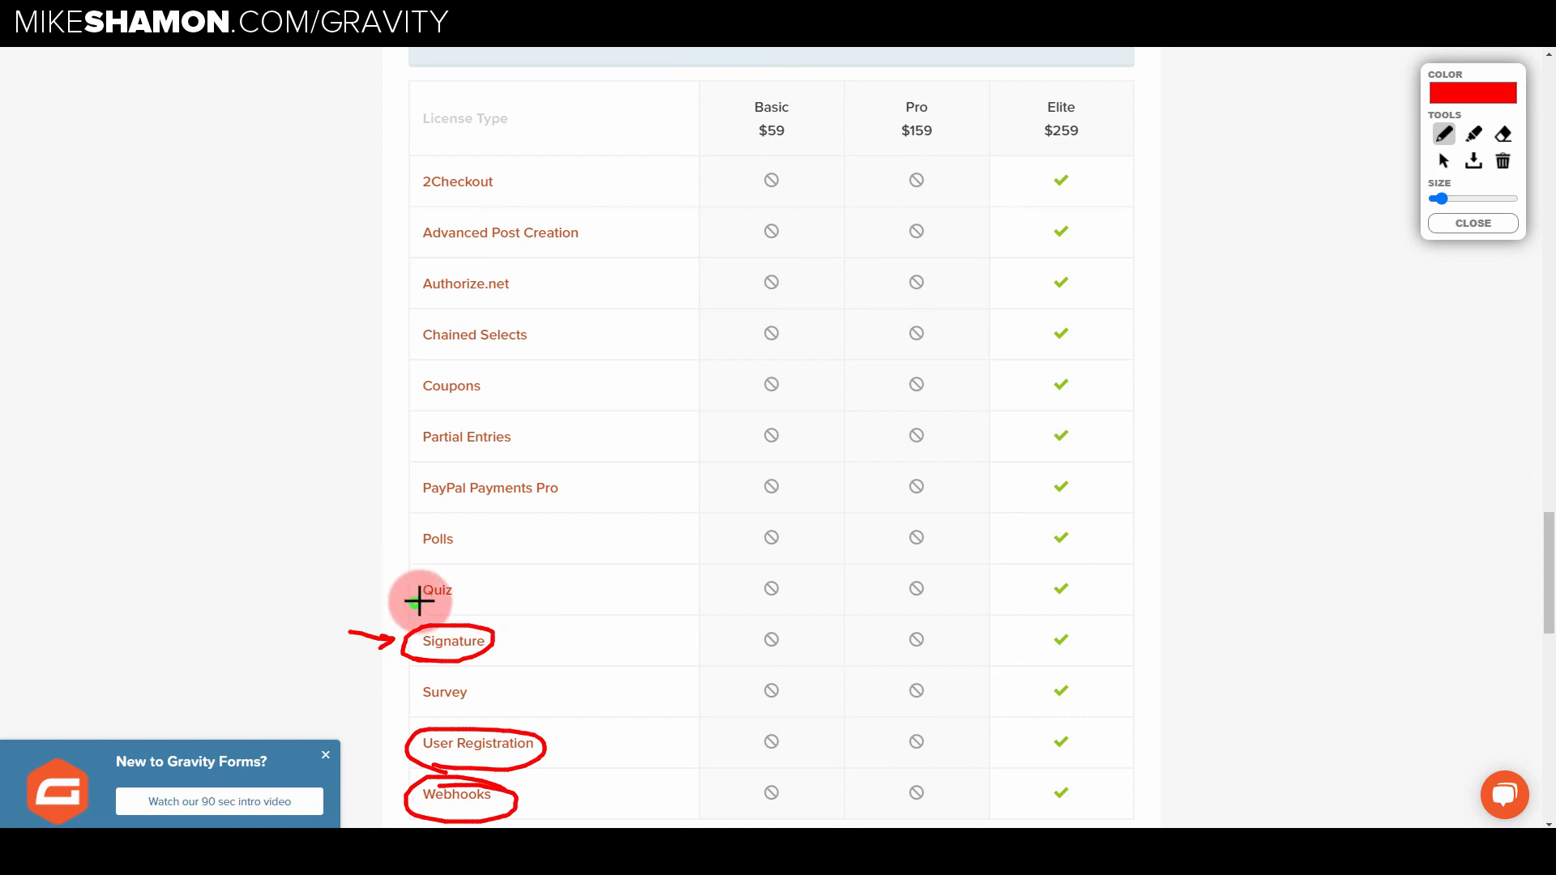
# - Underline Quiz, Polls and PayPal Payments Pro in red, and circle Authorize.net with an arrow pointing at it
pyautogui.moveTo(418, 601)
pyautogui.mouseDown()
pyautogui.moveTo(454, 597)
pyautogui.moveTo(454, 556)
pyautogui.mouseUp()
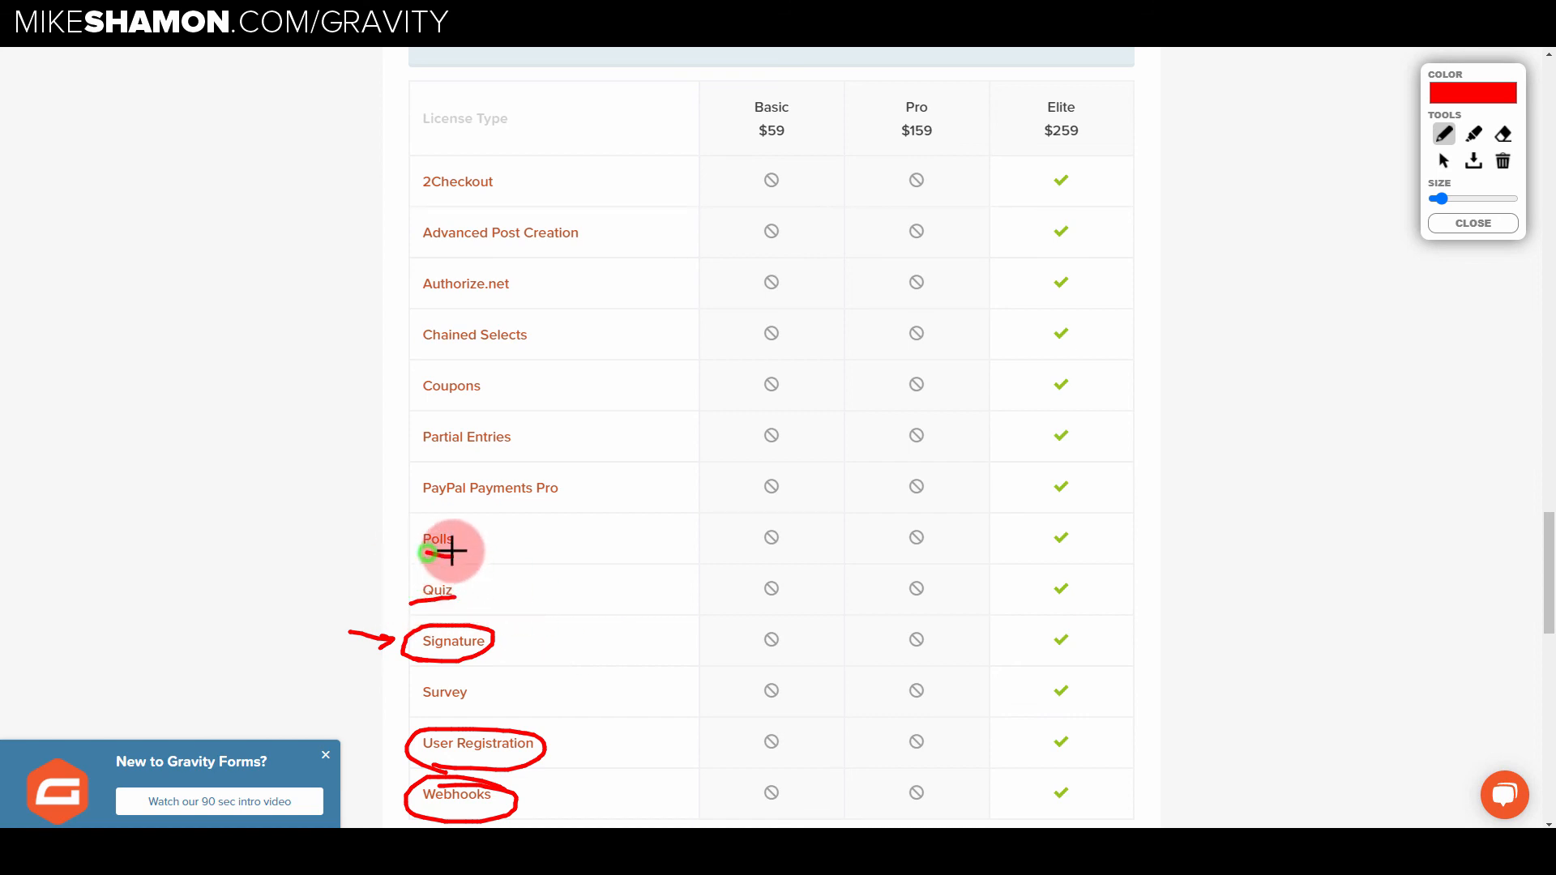
pyautogui.moveTo(431, 502); pyautogui.dragTo(496, 502)
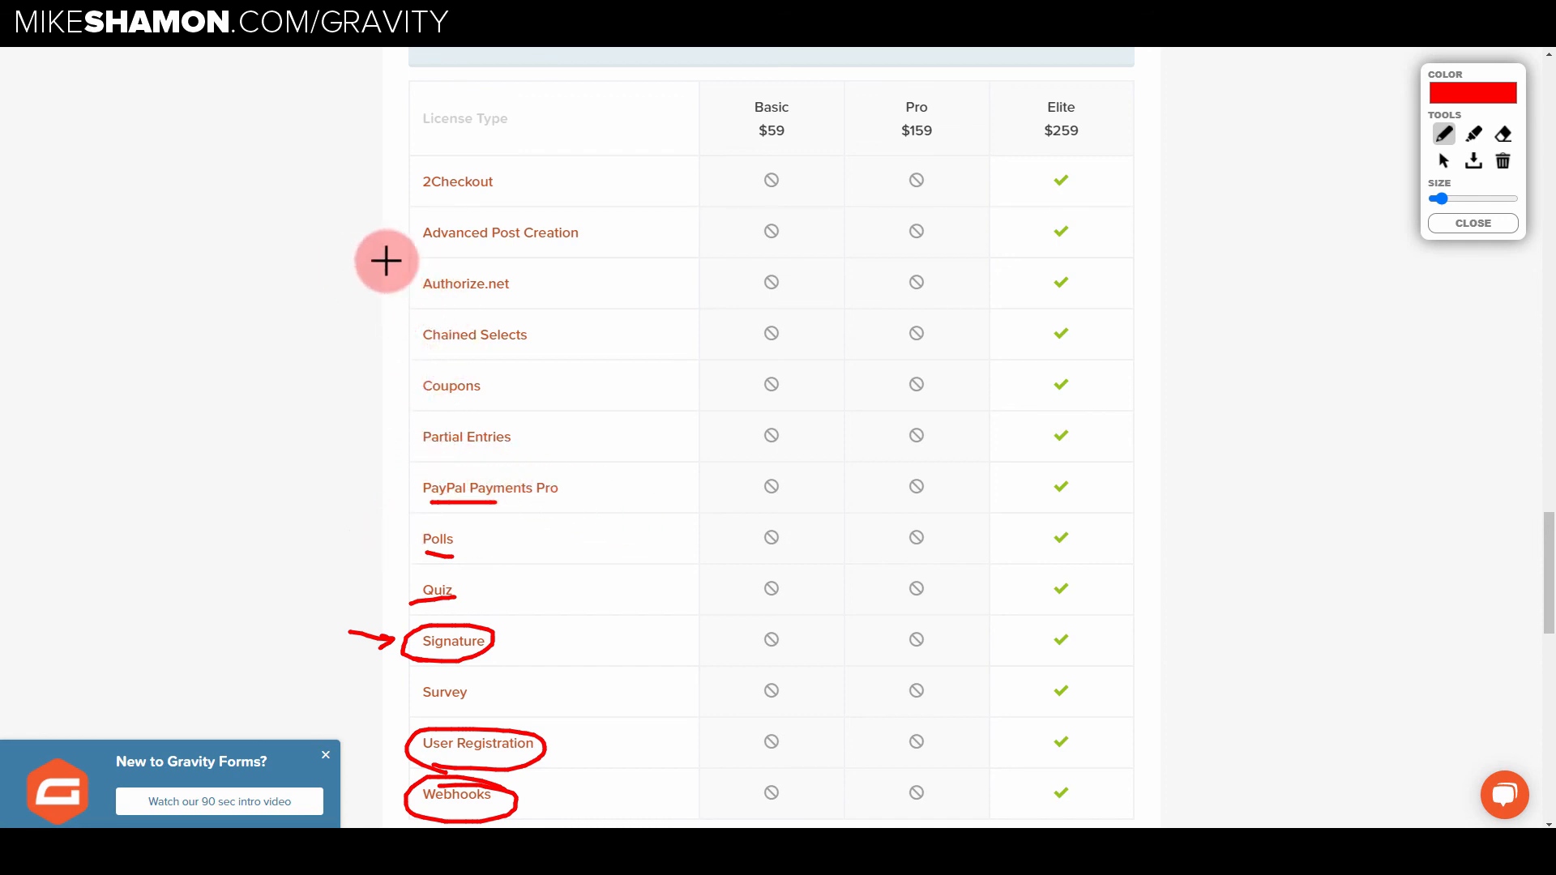
pyautogui.moveTo(329, 273)
pyautogui.mouseDown()
pyautogui.moveTo(531, 299)
pyautogui.moveTo(441, 250)
pyautogui.moveTo(539, 285)
pyautogui.mouseUp()
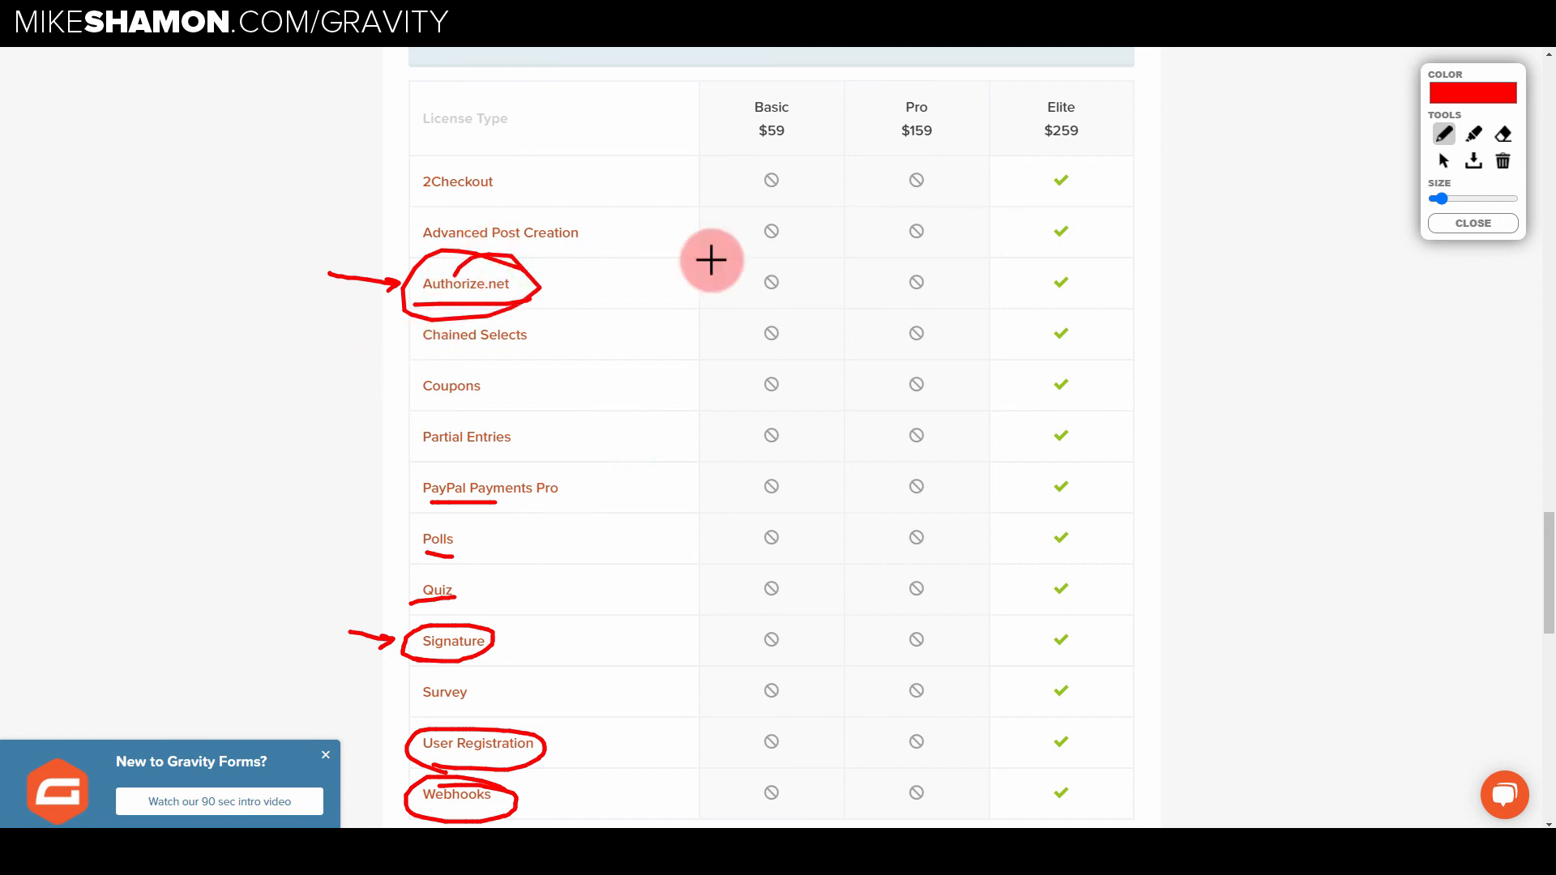
pyautogui.moveTo(1043, 142)
pyautogui.mouseDown()
pyautogui.moveTo(1085, 141)
pyautogui.moveTo(1083, 99)
pyautogui.mouseUp()
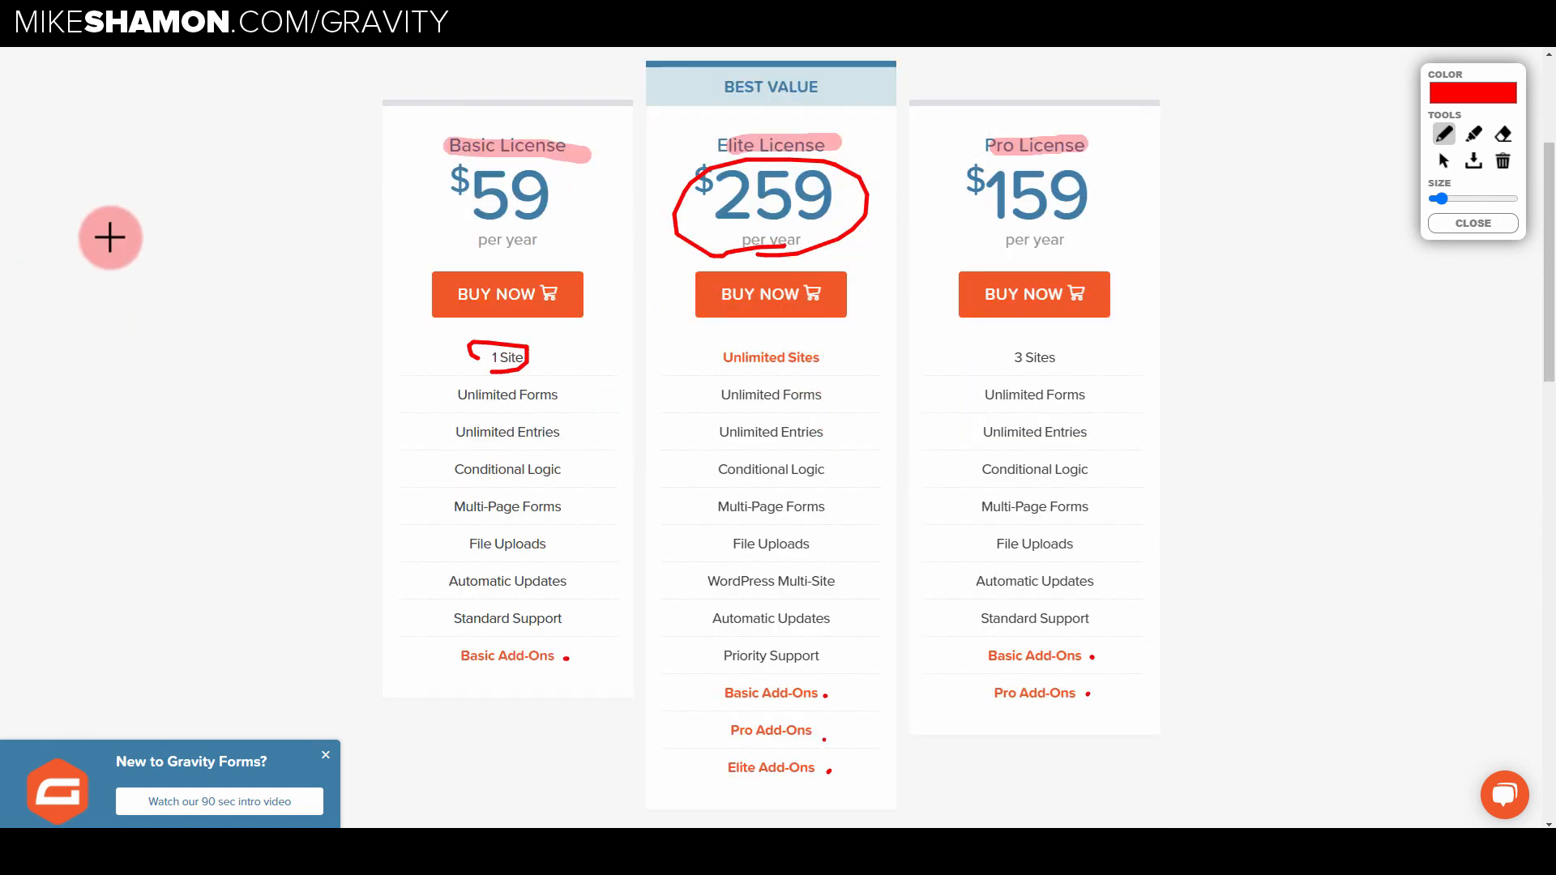
# - Circle Unlimited Sites and Elite Add-Ons in red in the Elite License column of the pricing page
pyautogui.moveTo(727, 376)
pyautogui.mouseDown()
pyautogui.moveTo(830, 375)
pyautogui.moveTo(709, 351)
pyautogui.moveTo(757, 376)
pyautogui.mouseUp()
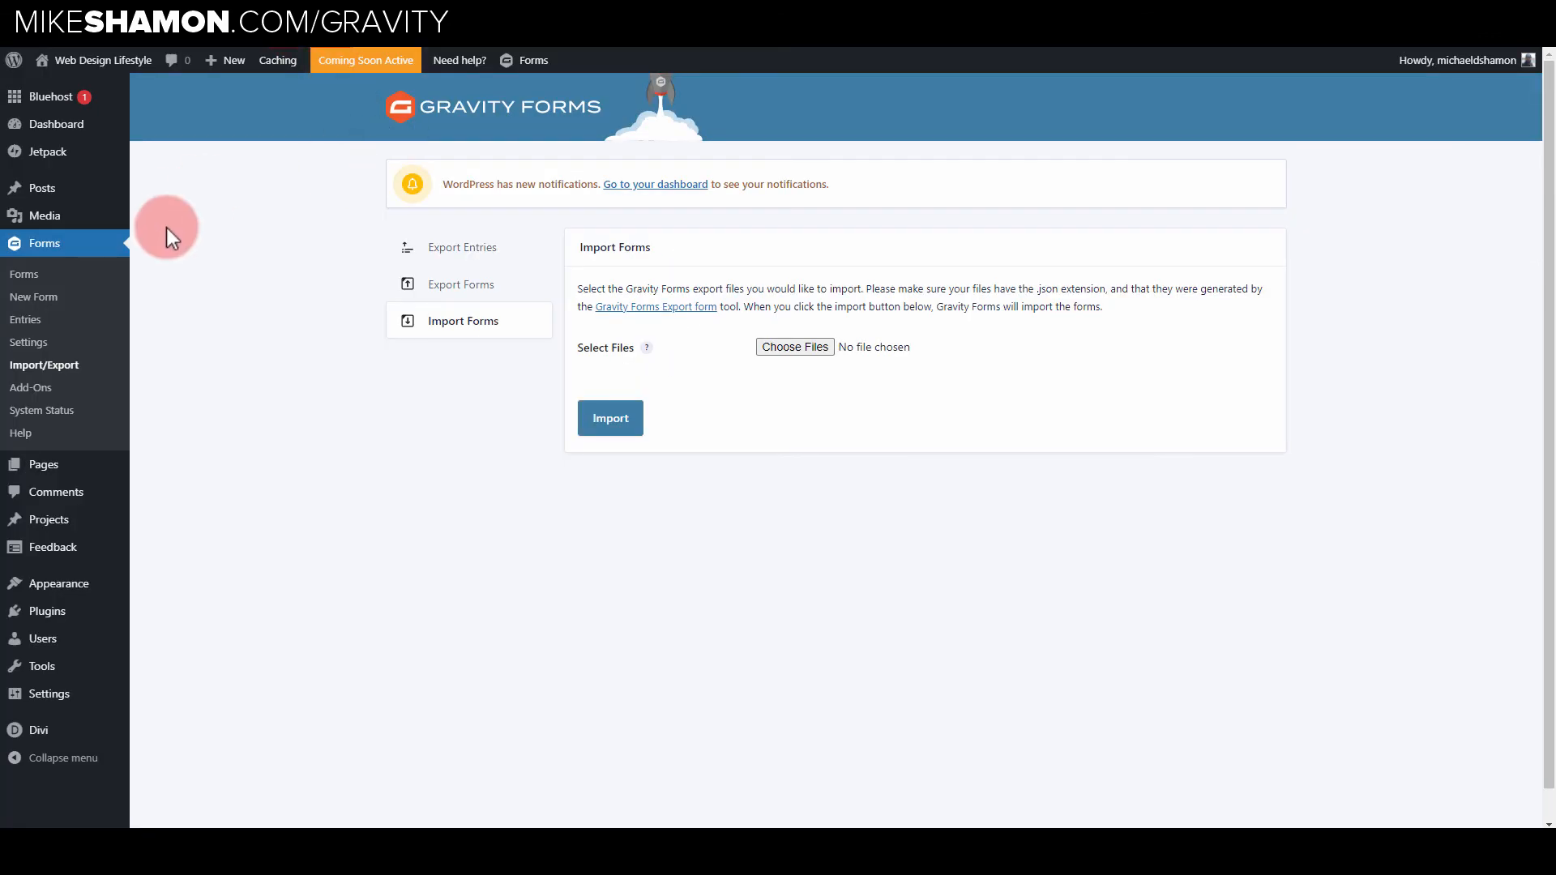
pyautogui.click(69, 248)
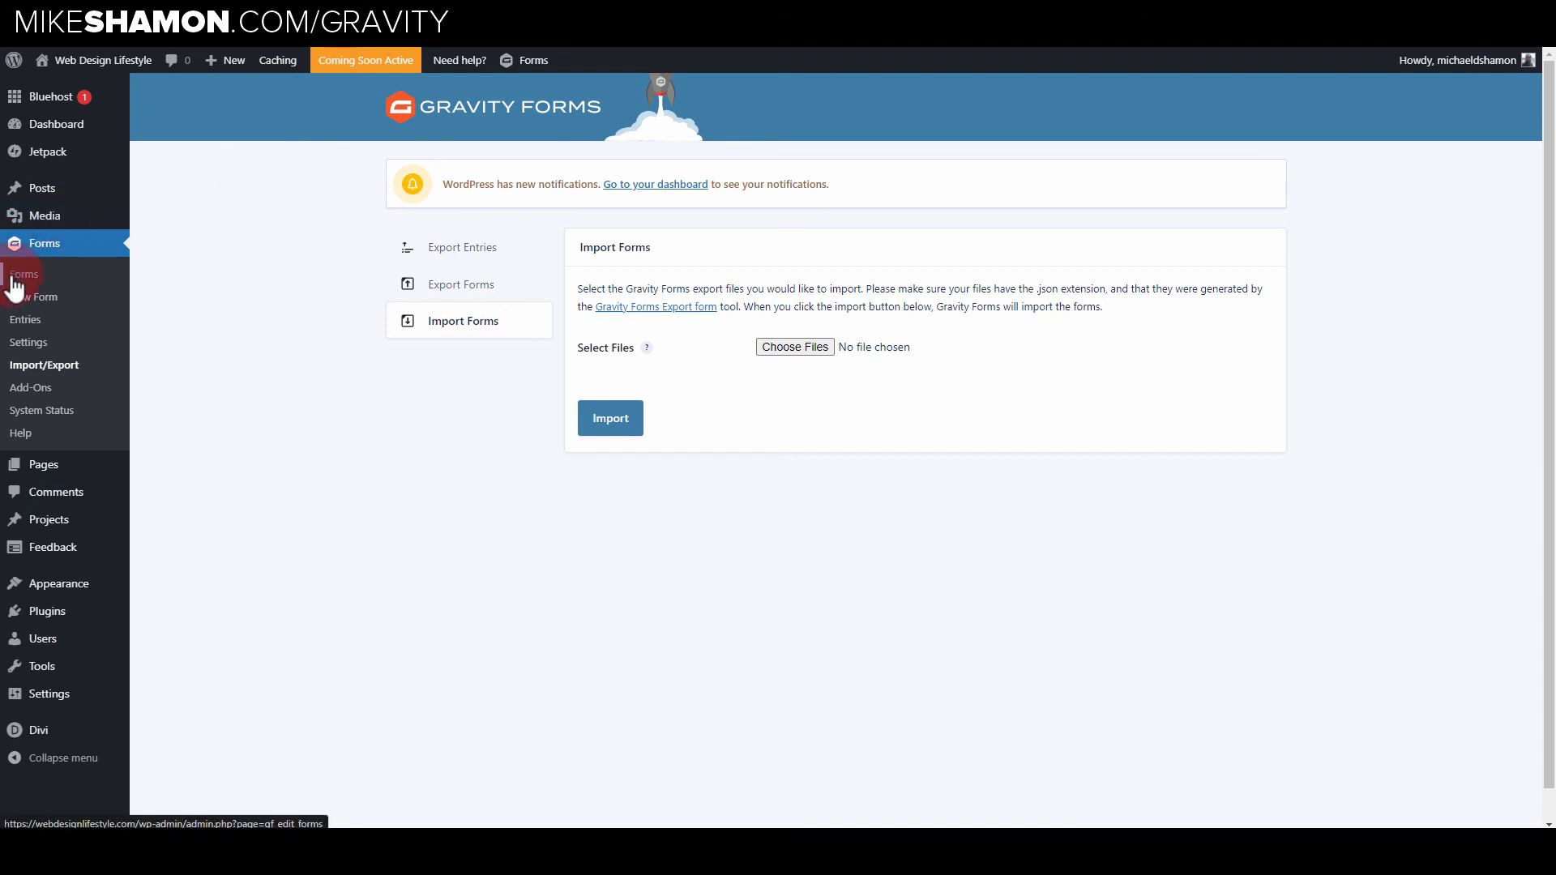
pyautogui.click(22, 321)
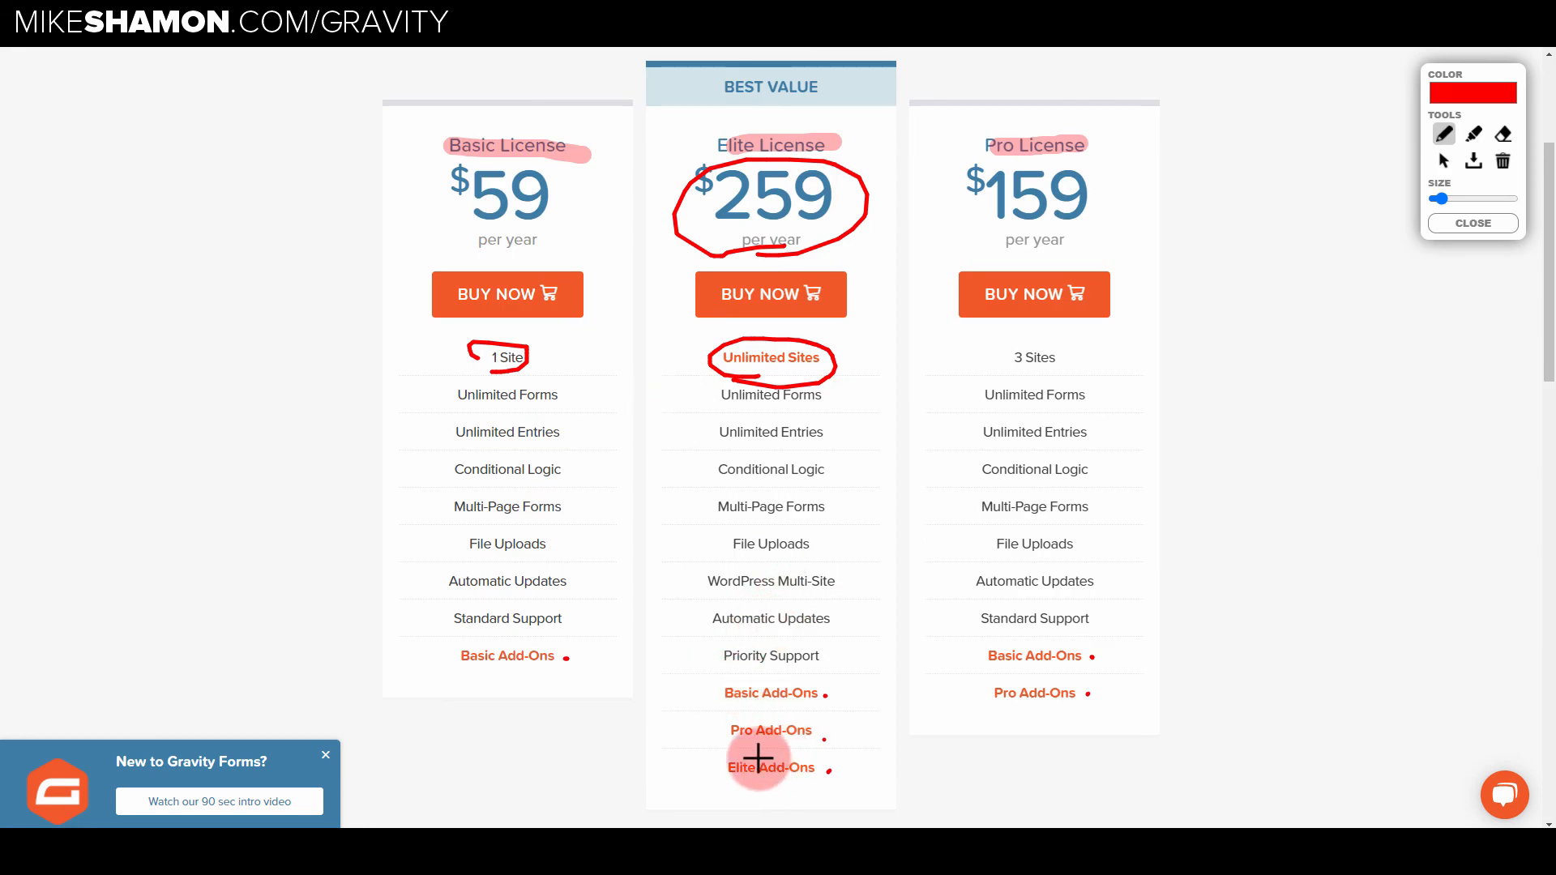
pyautogui.moveTo(727, 759)
pyautogui.mouseDown()
pyautogui.moveTo(822, 786)
pyautogui.moveTo(729, 751)
pyautogui.moveTo(721, 765)
pyautogui.mouseUp()
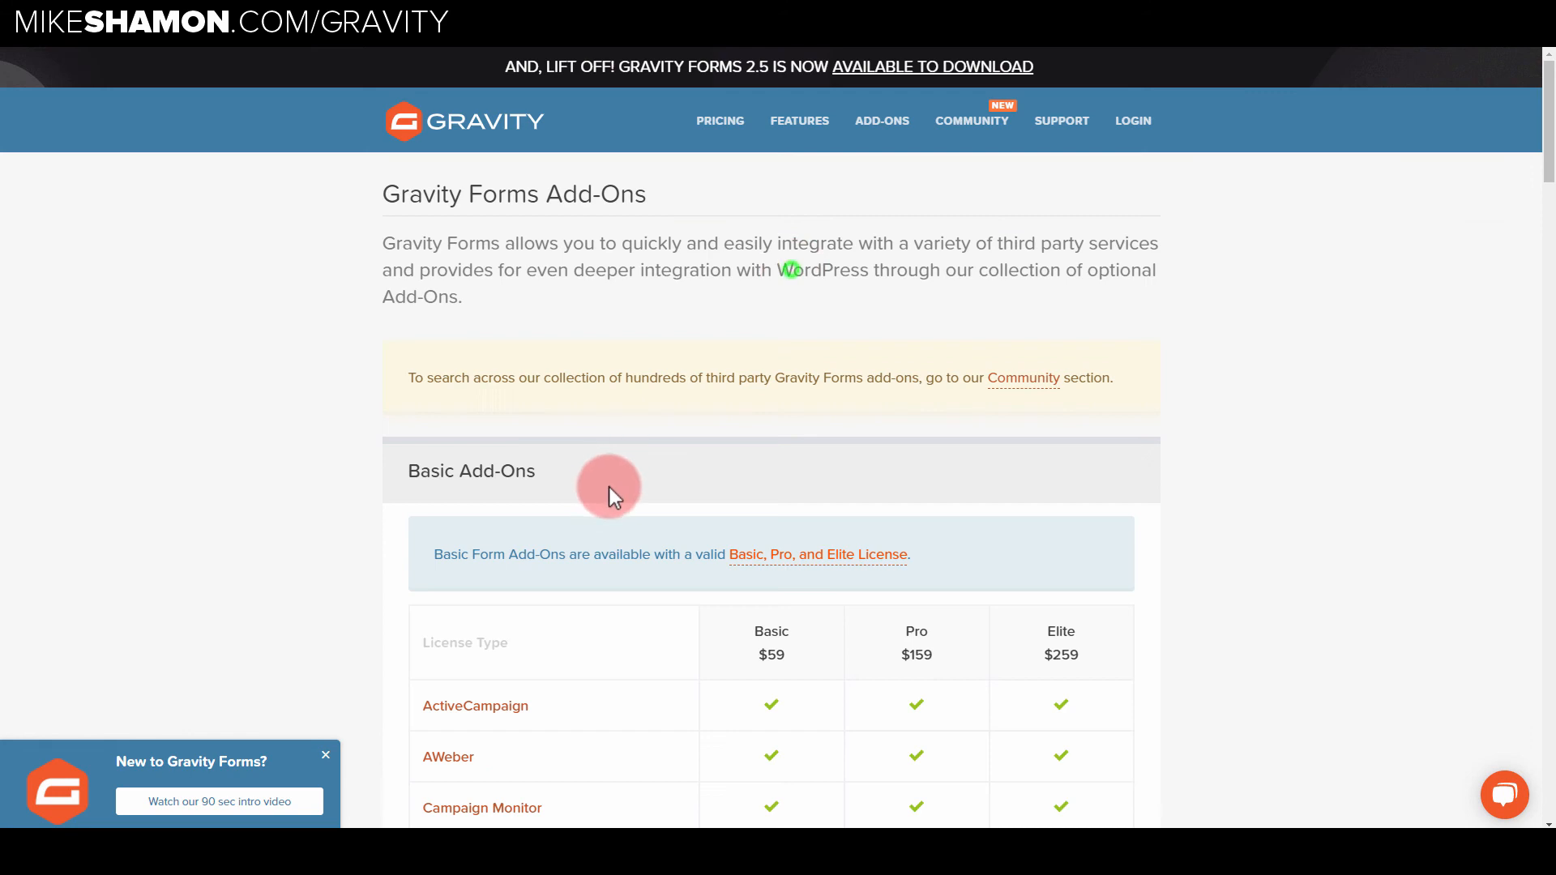
# - Circle Signature in red in the add-ons page's Elite Add-Ons table and draw red arrows pointing at it from both sides
pyautogui.scroll(-15, 609, 494)
pyautogui.scroll(-10, 608, 510)
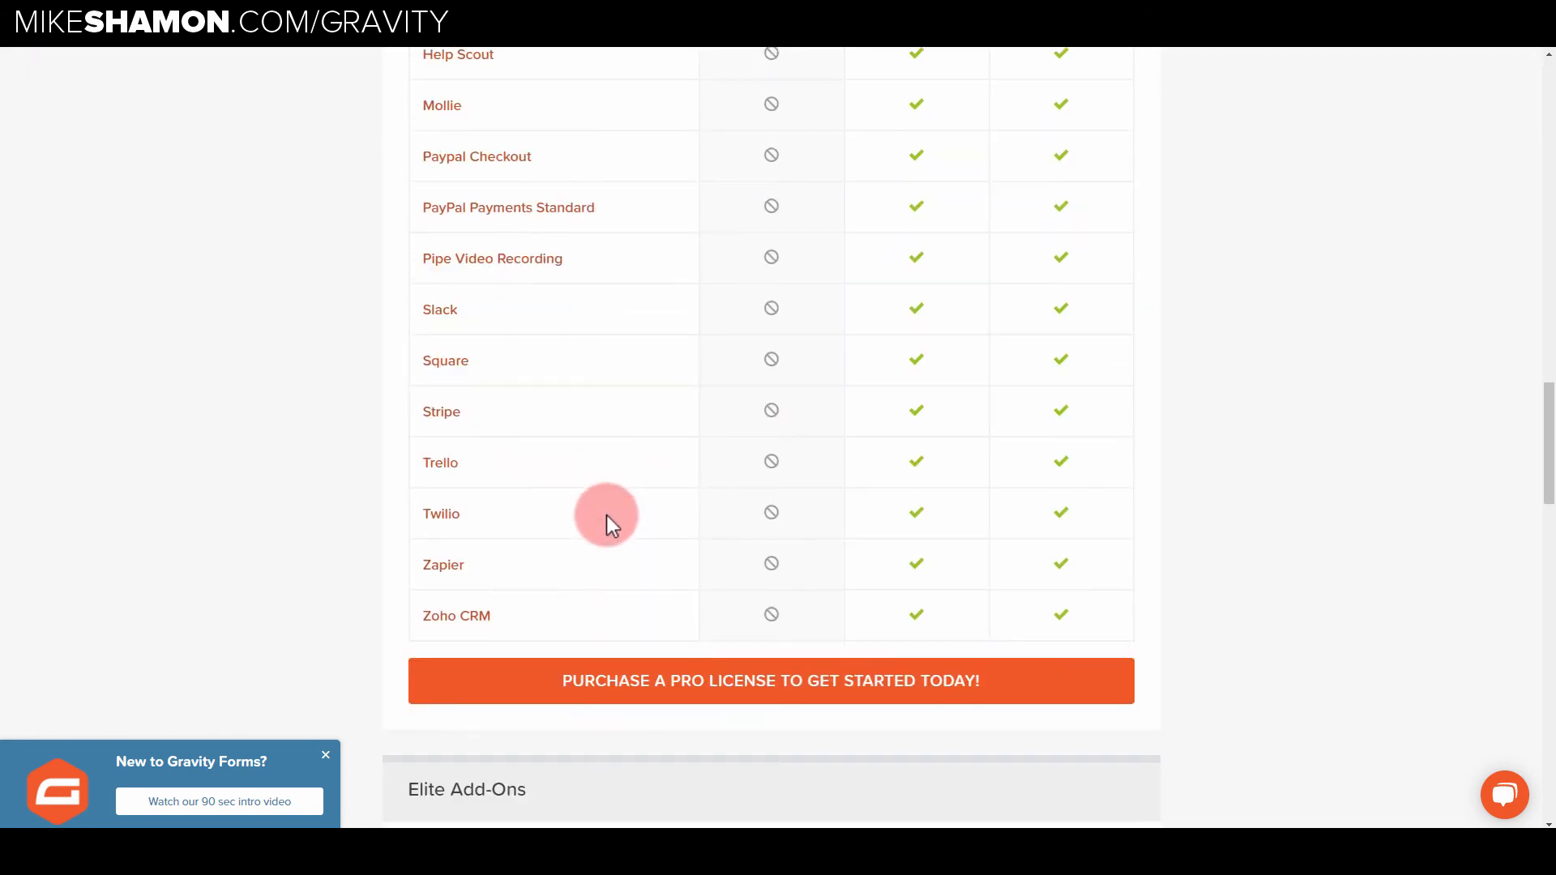
pyautogui.scroll(-11, 468, 559)
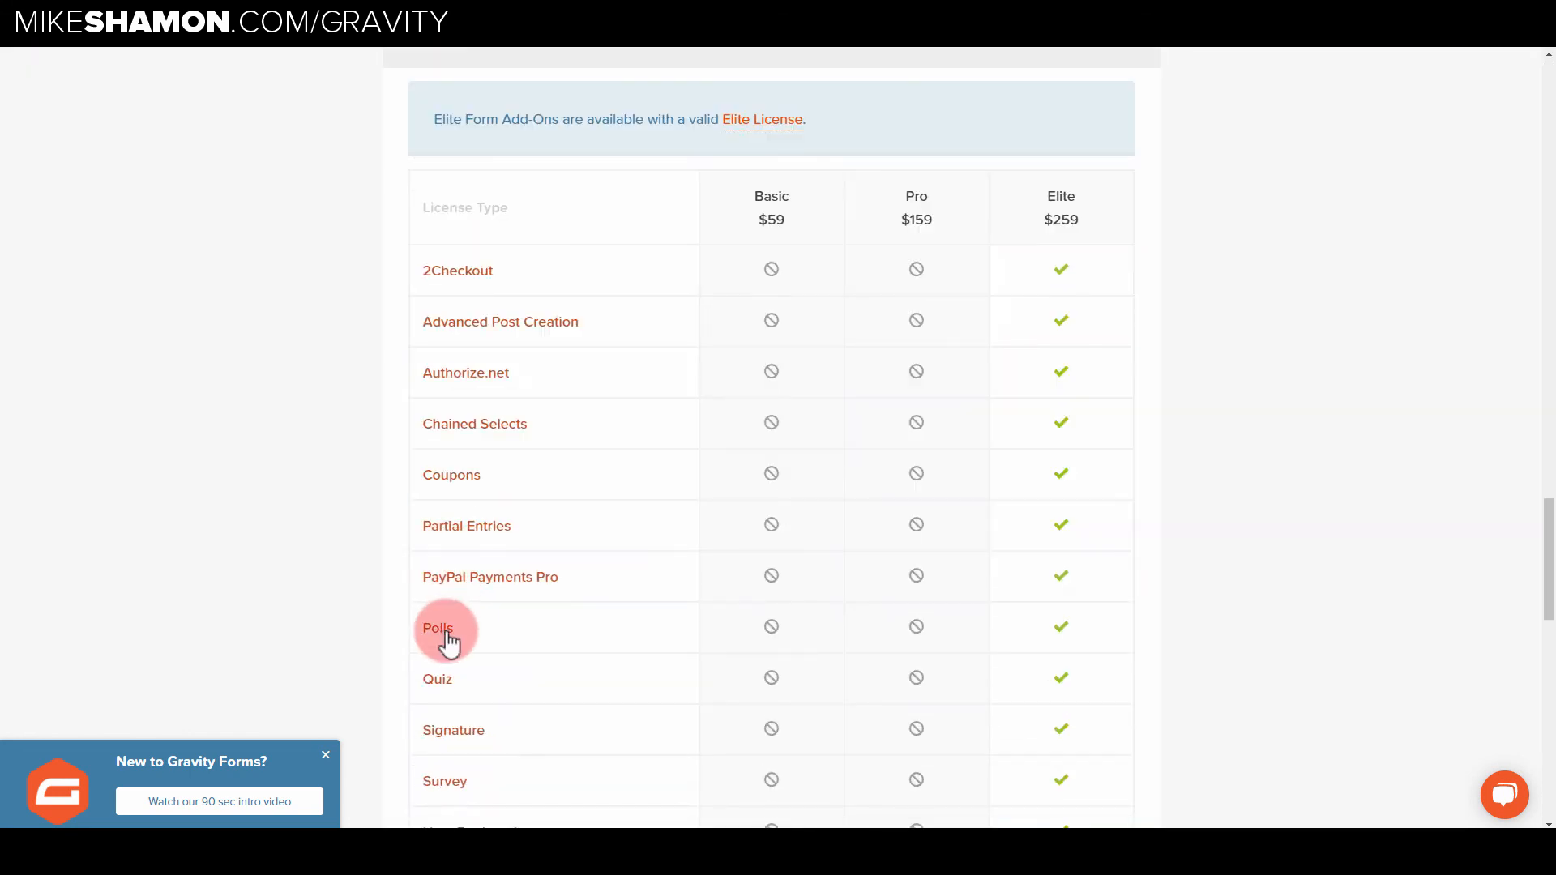
pyautogui.hotkey('alt', 'm')
pyautogui.moveTo(435, 608)
pyautogui.mouseDown()
pyautogui.moveTo(497, 576)
pyautogui.moveTo(422, 604)
pyautogui.mouseUp()
pyautogui.moveTo(334, 551)
pyautogui.mouseDown()
pyautogui.moveTo(379, 570)
pyautogui.moveTo(361, 582)
pyautogui.mouseUp()
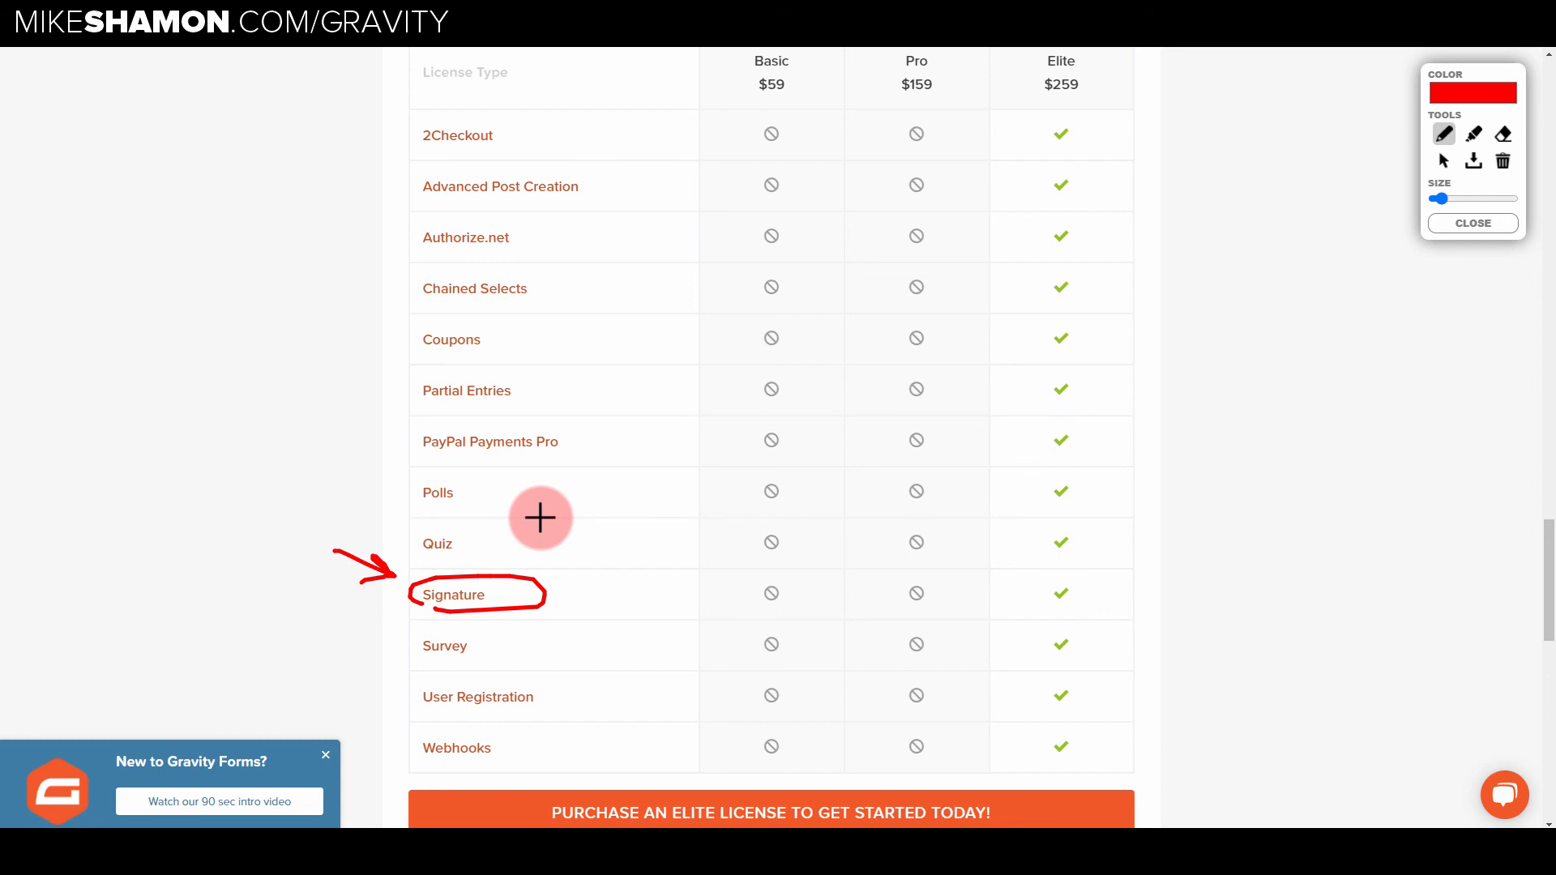
pyautogui.moveTo(325, 622); pyautogui.dragTo(389, 616)
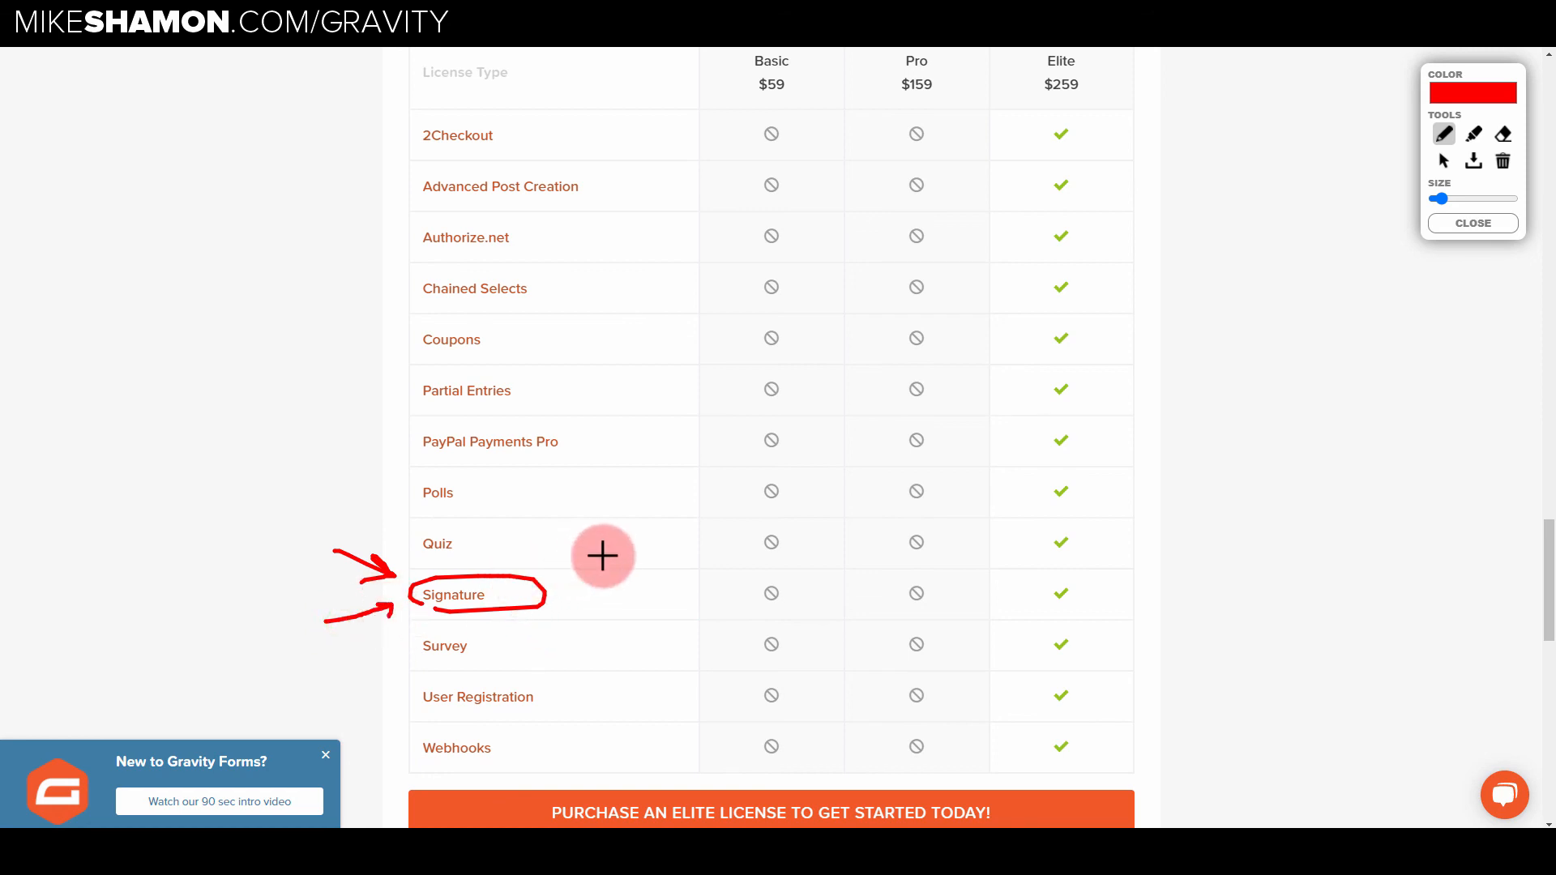
pyautogui.moveTo(620, 537); pyautogui.dragTo(576, 580)
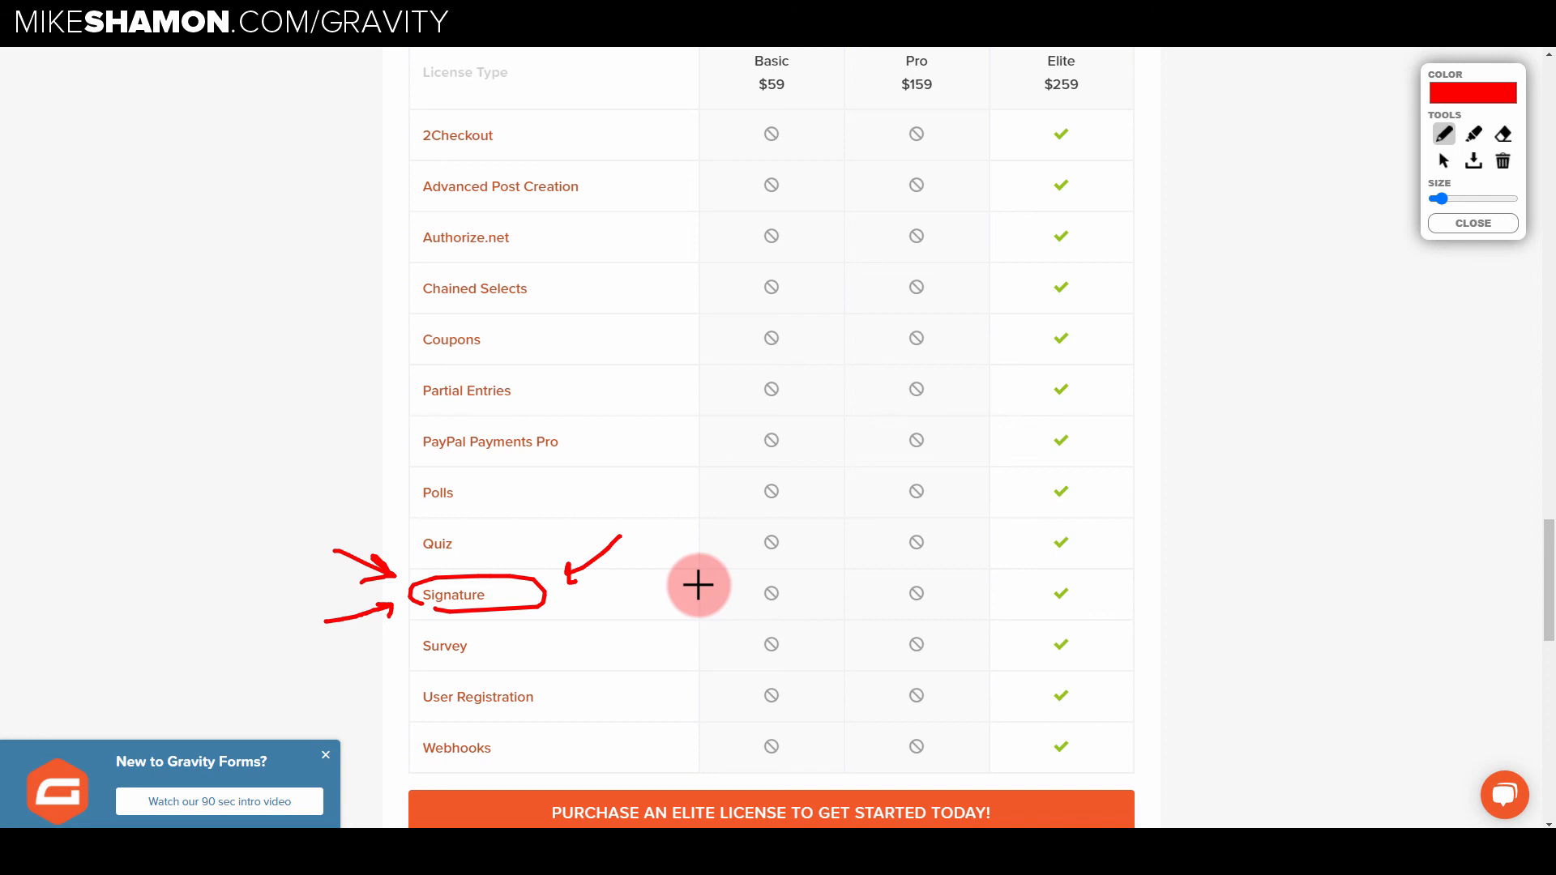
pyautogui.moveTo(653, 615)
pyautogui.mouseDown()
pyautogui.moveTo(583, 598)
pyautogui.moveTo(595, 607)
pyautogui.mouseUp()
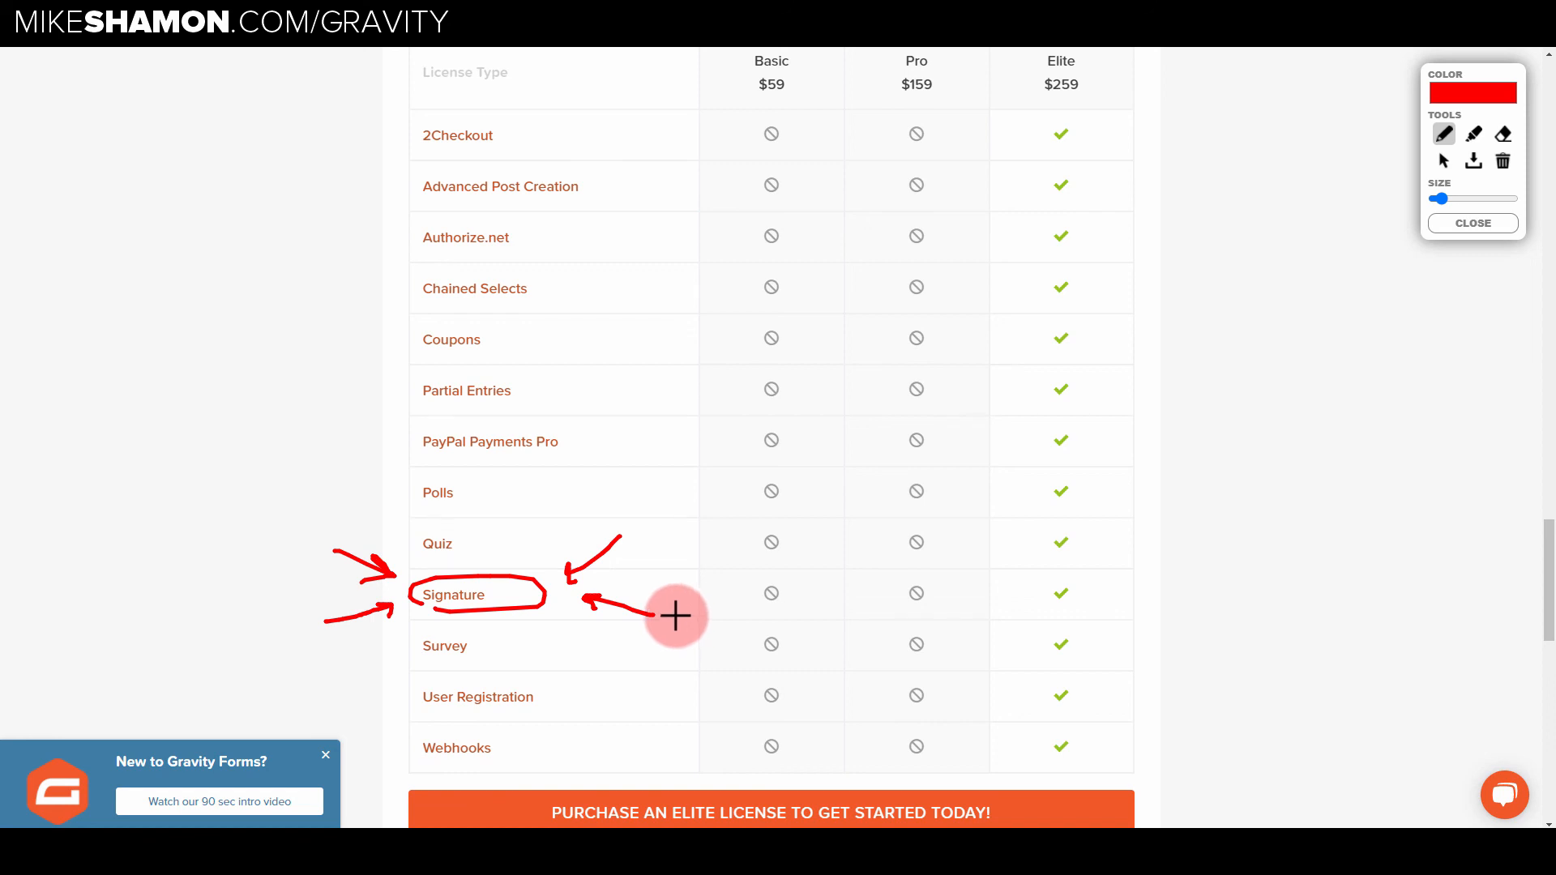
pyautogui.moveTo(563, 506); pyautogui.dragTo(530, 551)
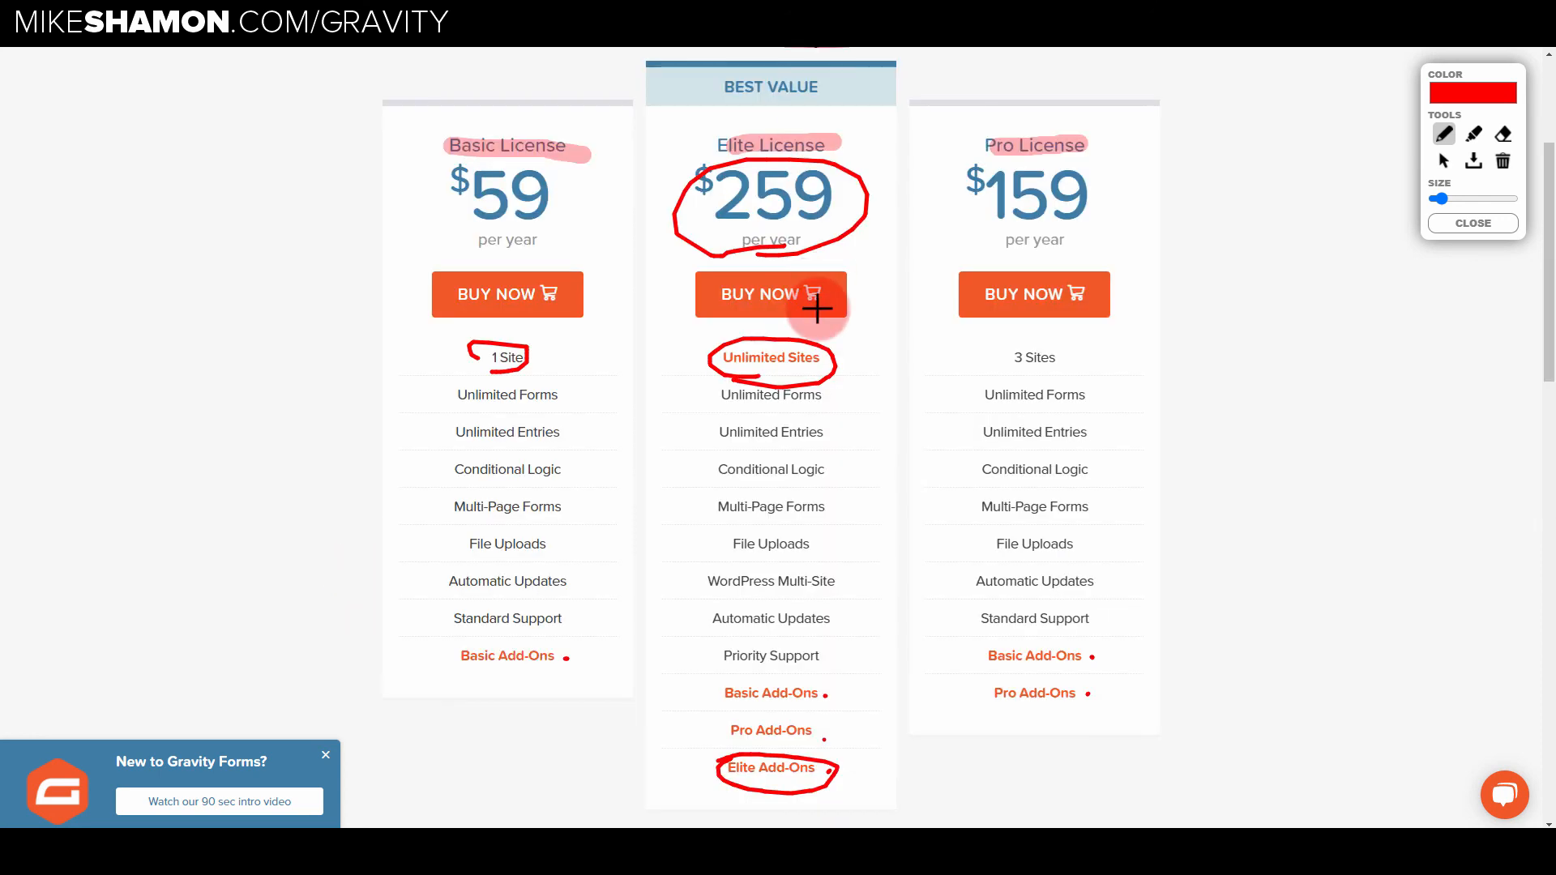
# - Draw red arrows from Unlimited Sites up to the Elite License's $259 price and from the price down to Elite Add-Ons
pyautogui.moveTo(831, 348); pyautogui.dragTo(733, 378)
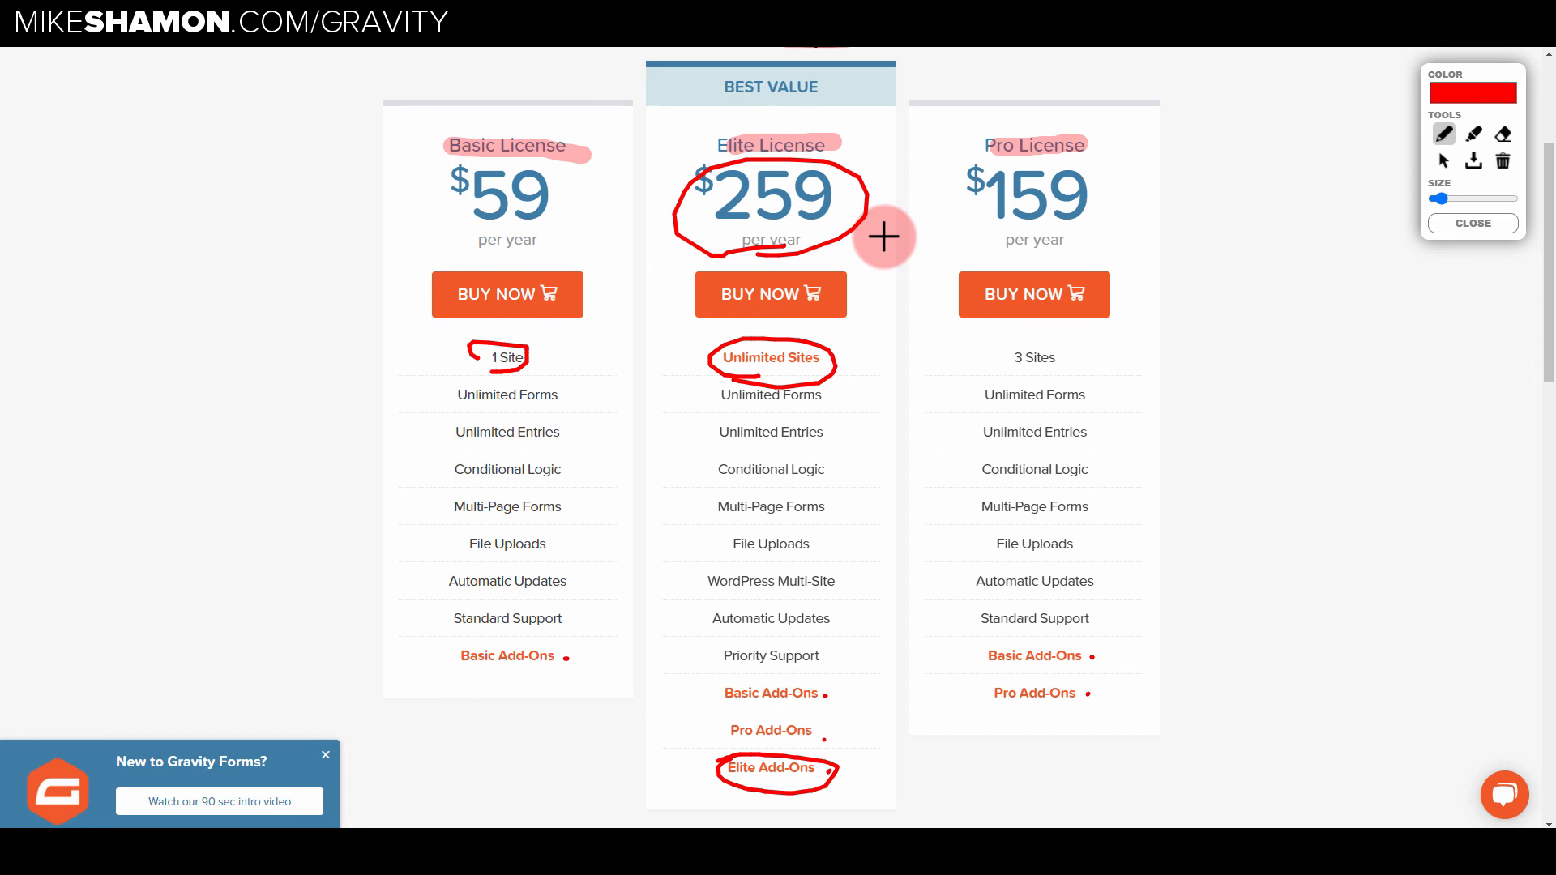
pyautogui.moveTo(853, 348)
pyautogui.mouseDown()
pyautogui.moveTo(872, 260)
pyautogui.moveTo(858, 251)
pyautogui.mouseUp()
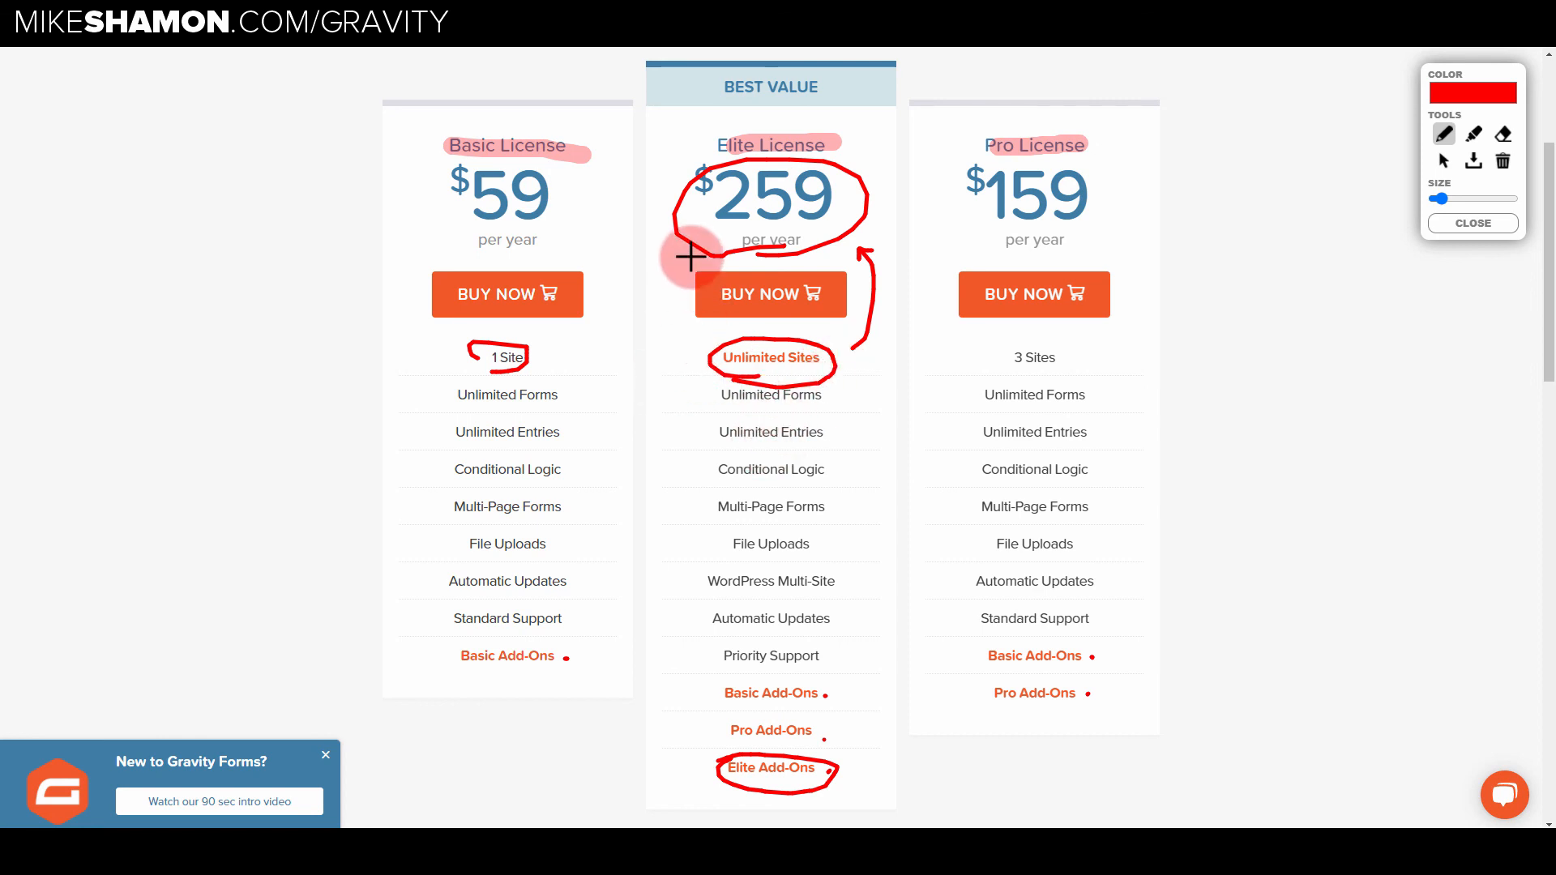
pyautogui.moveTo(676, 270); pyautogui.dragTo(694, 754)
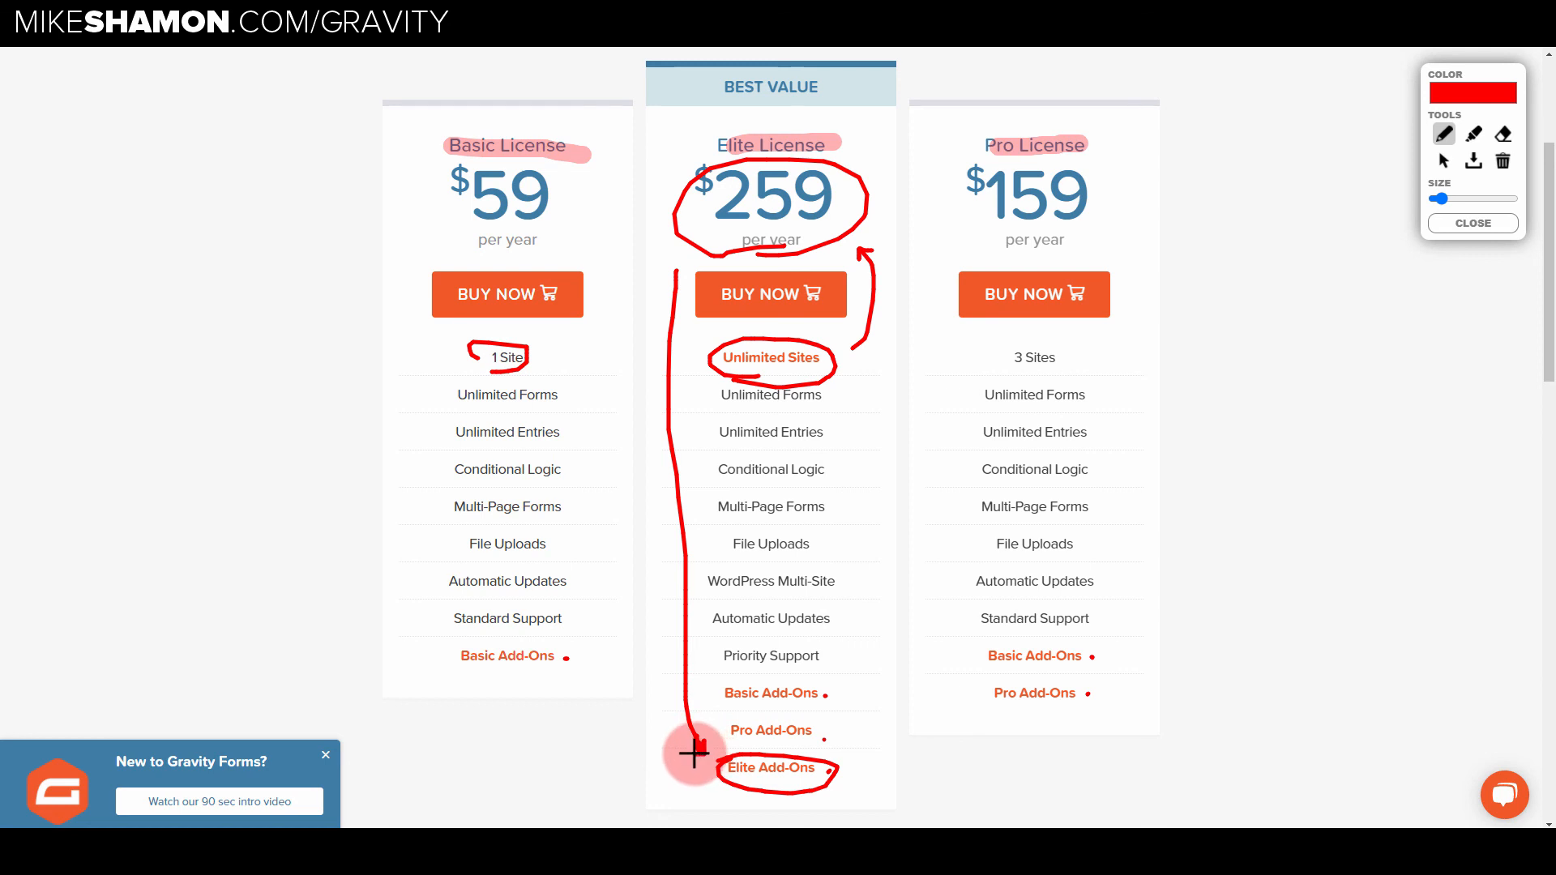
pyautogui.scroll(-1, 942, 558)
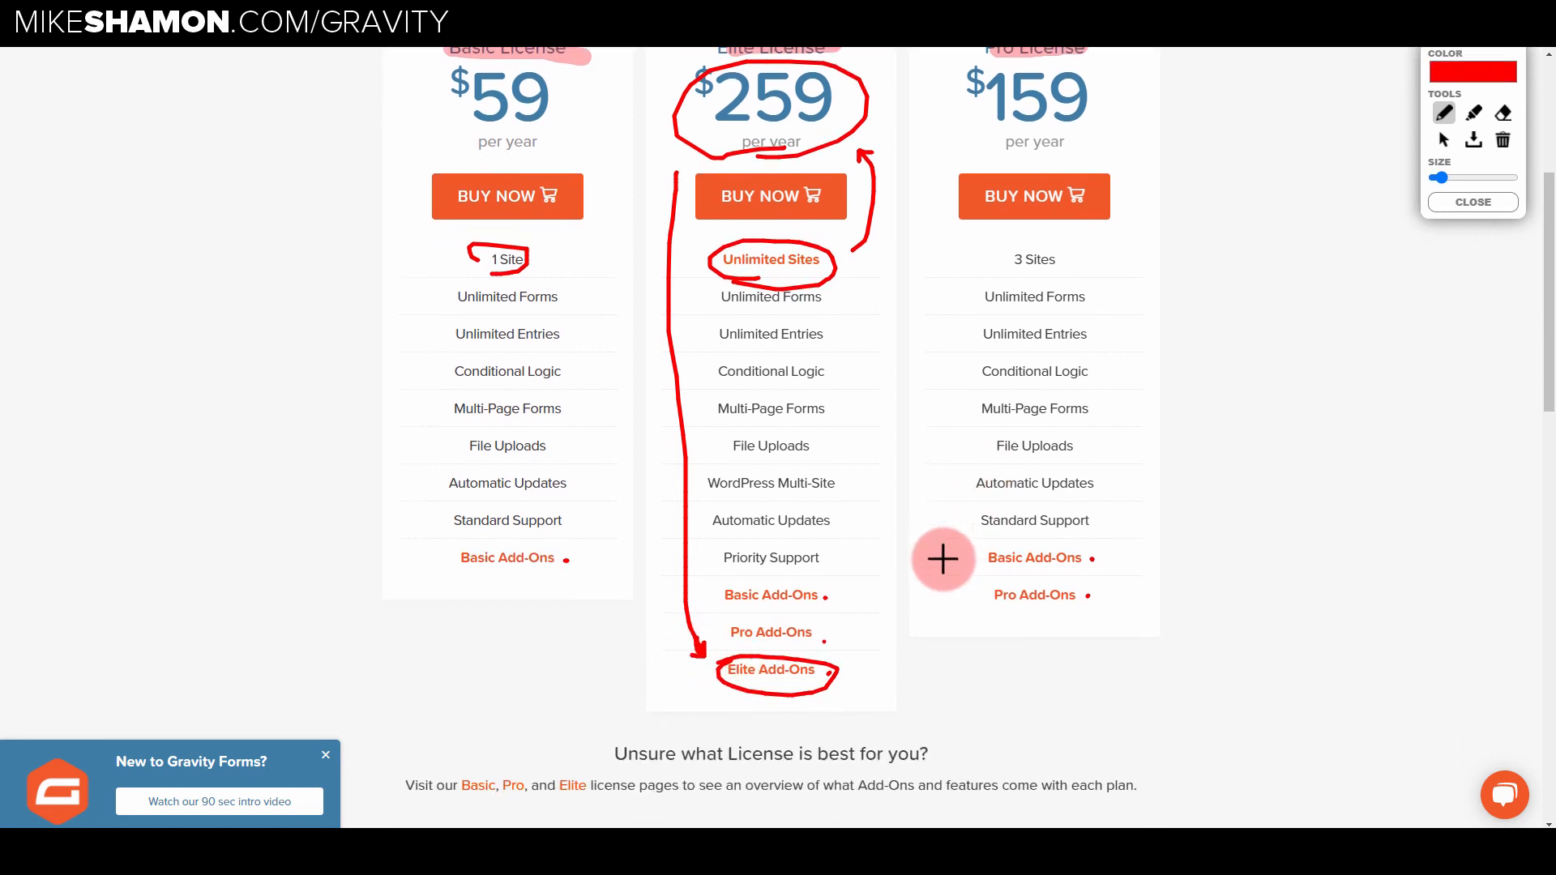
pyautogui.scroll(4, 943, 558)
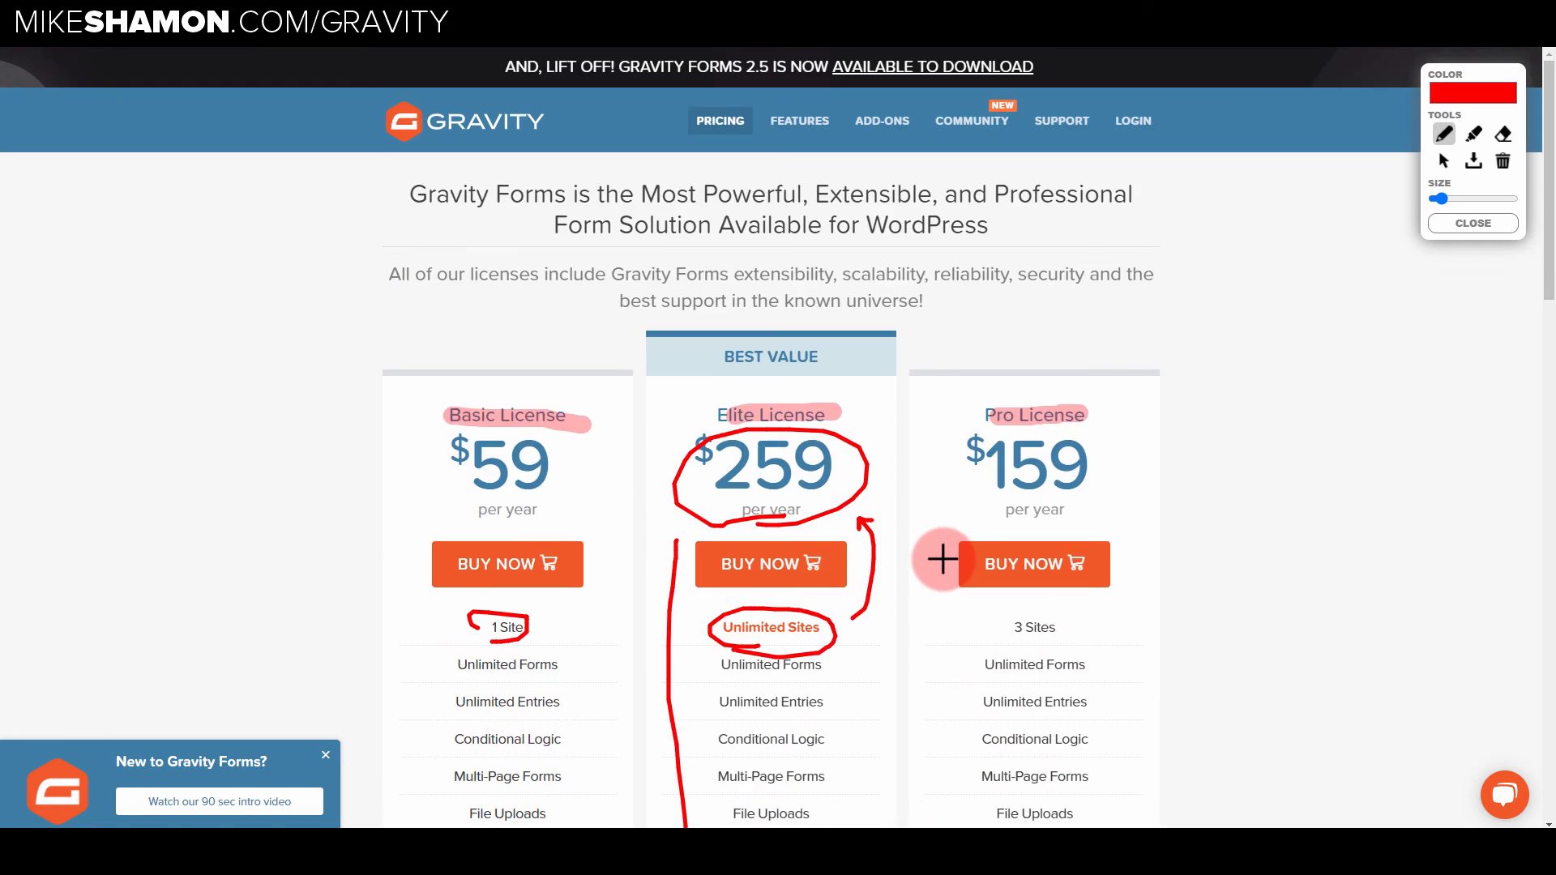